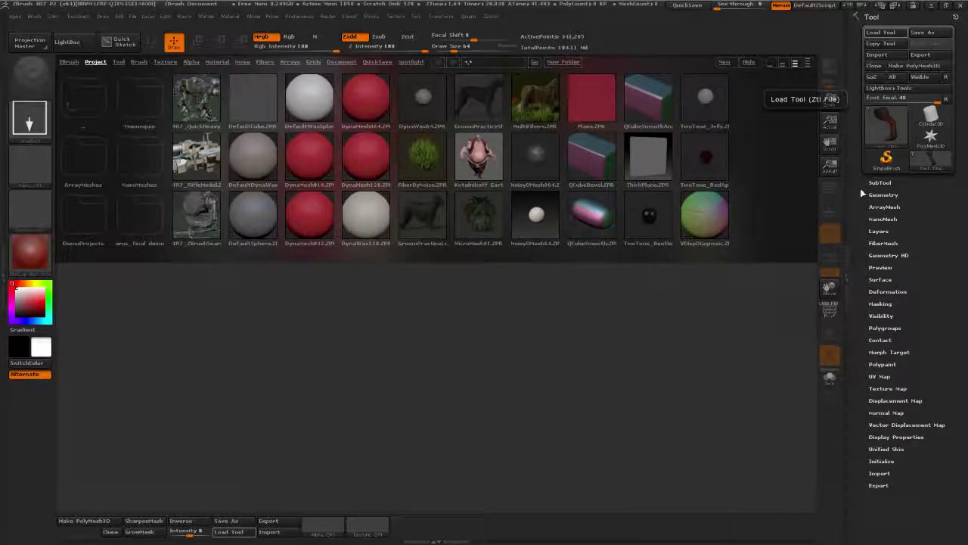
- Draw the loaded foot tool onto the canvas and turn on Edit mode for it
left_click(870, 232)
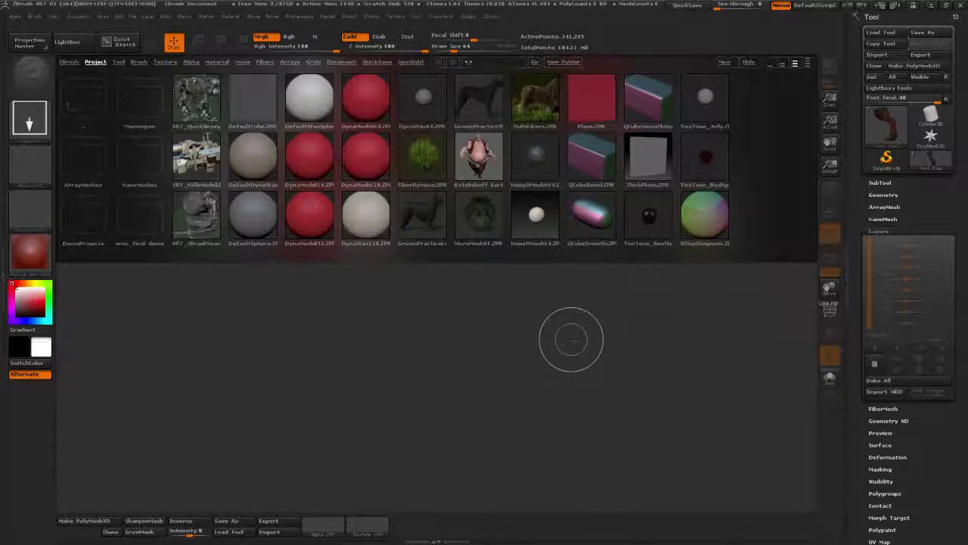
left_click_drag(550, 348, 551, 395)
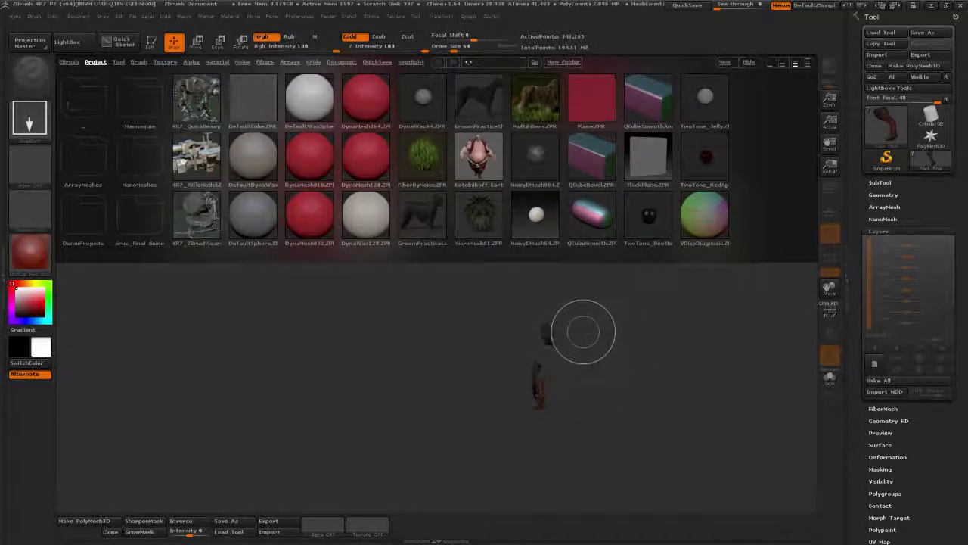
left_click(151, 42)
left_click_drag(310, 147, 539, 291)
mouse_move(425, 303)
left_mouse_down("alt")
mouse_move(567, 399)
mouse_move(566, 118)
mouse_move(424, 290)
left_mouse_up("alt")
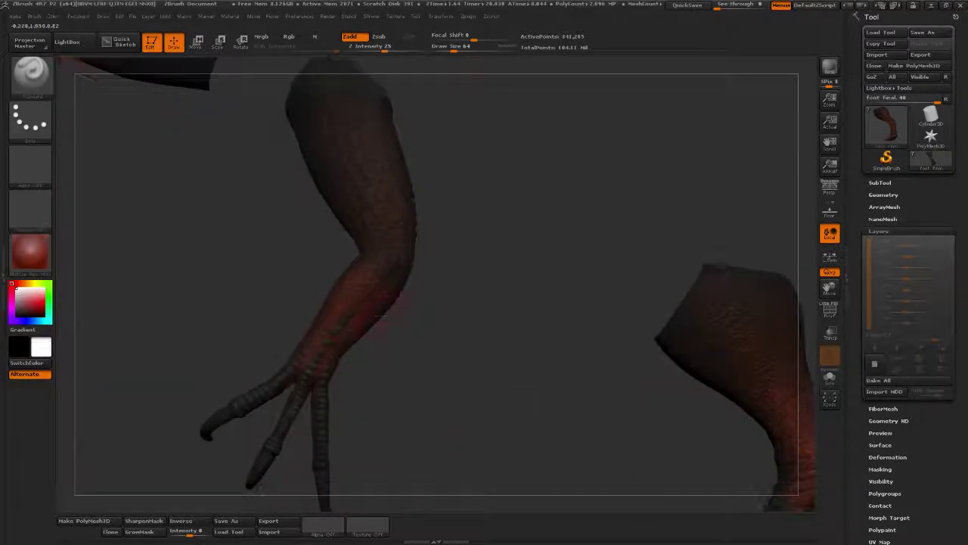
- Raise the foot subtool's geometry to subdivision level 8
left_click_drag(406, 328, 785, 394)
left_click_drag(610, 344, 564, 318)
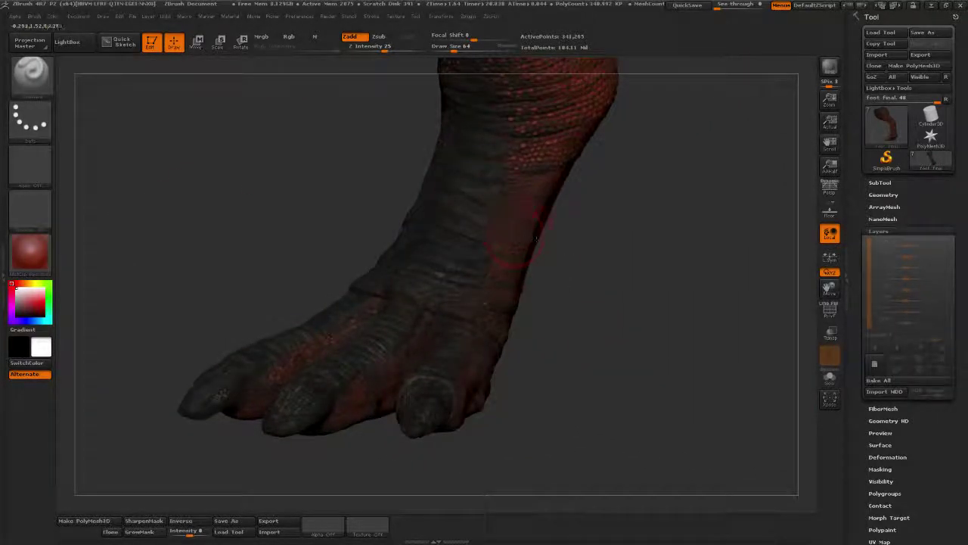
left_click_drag(562, 266, 807, 272)
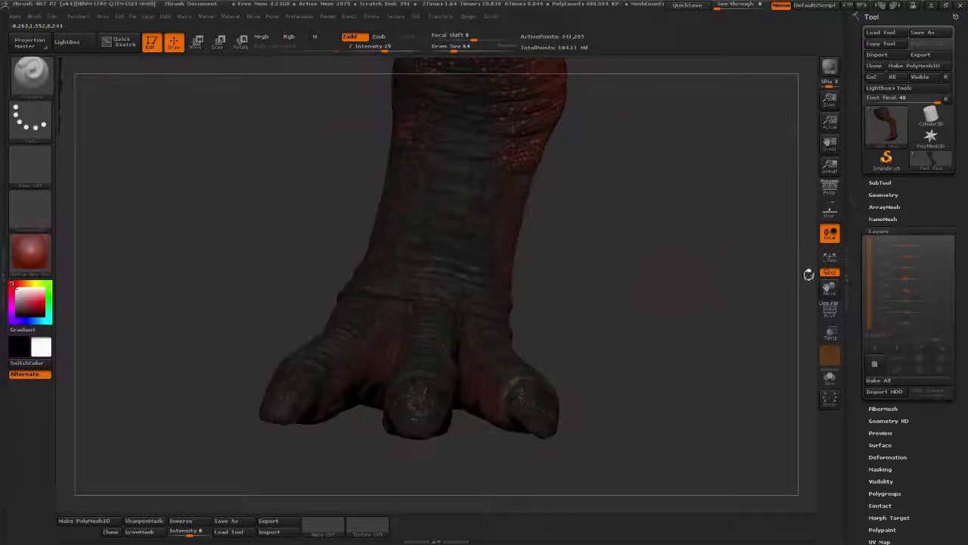
left_click(880, 183)
left_click_drag(853, 246, 860, 171)
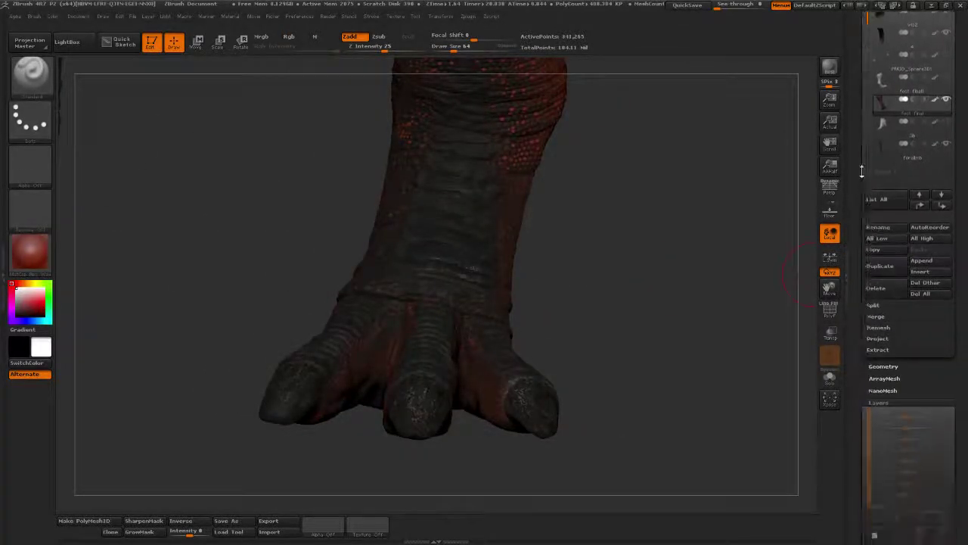
left_click_drag(858, 301, 878, 240)
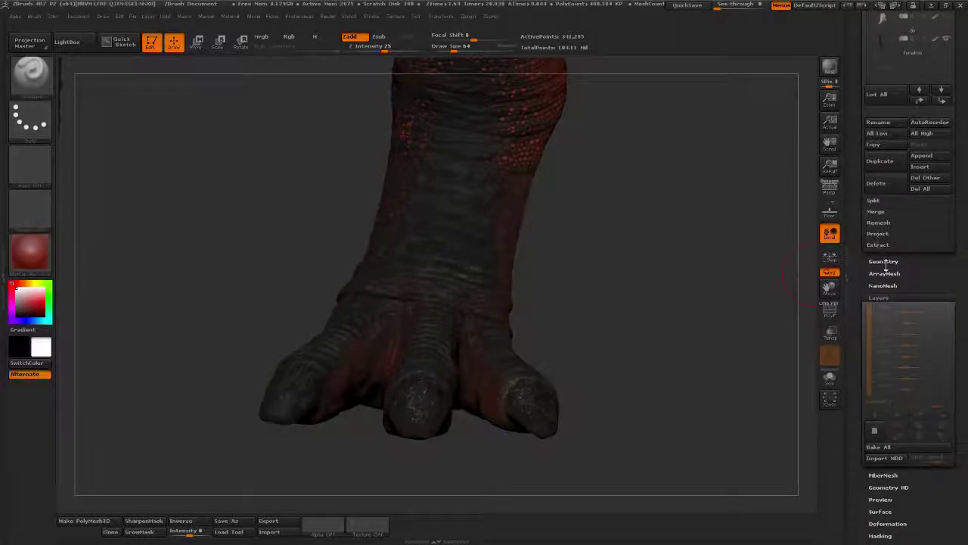
left_click(883, 261)
left_click_drag(893, 282, 904, 279)
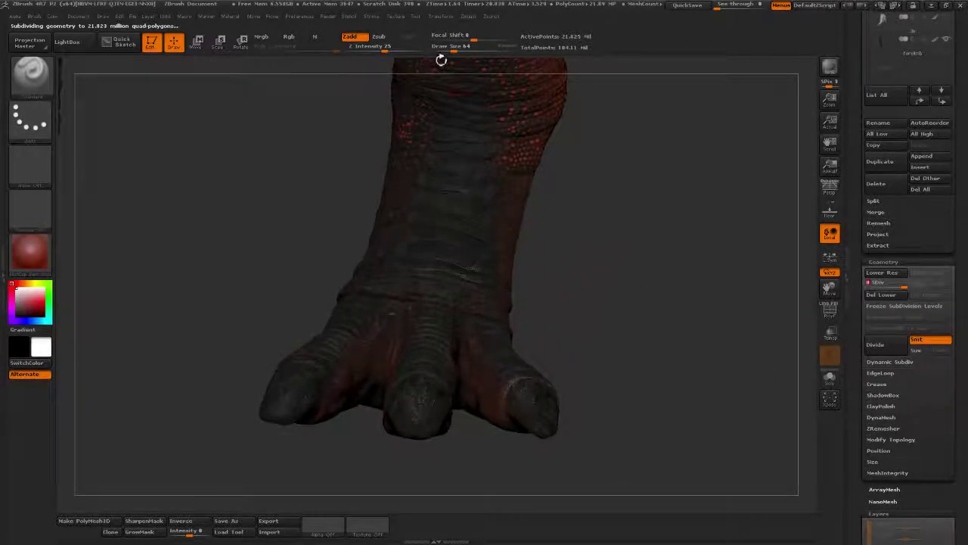
- Set the Standard brush's draw size to 10
left_click_drag(454, 48, 441, 50)
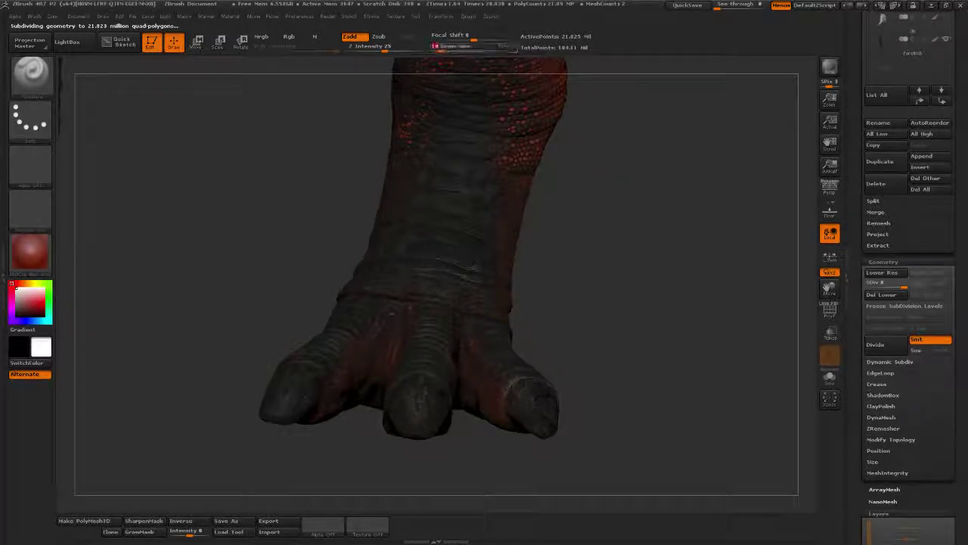
key("Return")
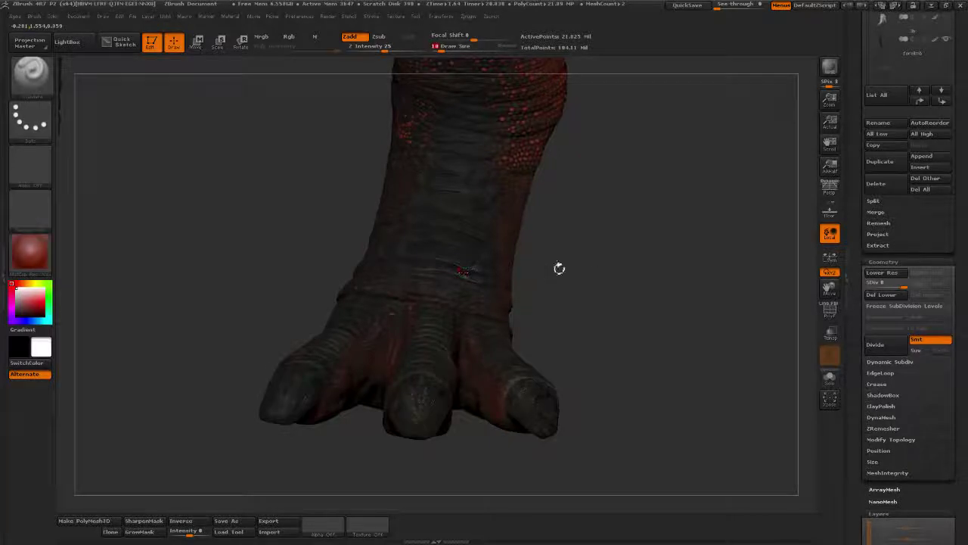
left_click_drag(584, 219, 637, 245)
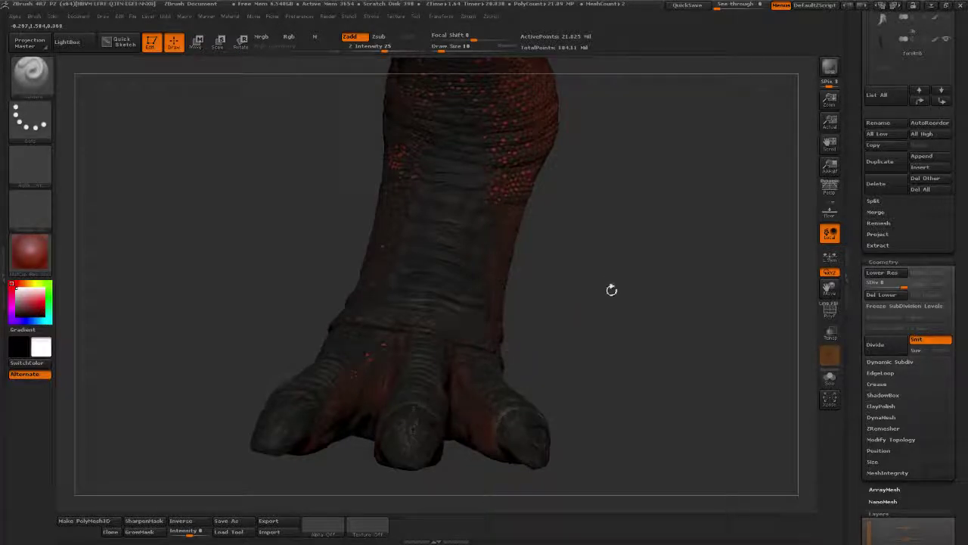
left_click_drag(590, 318, 597, 313)
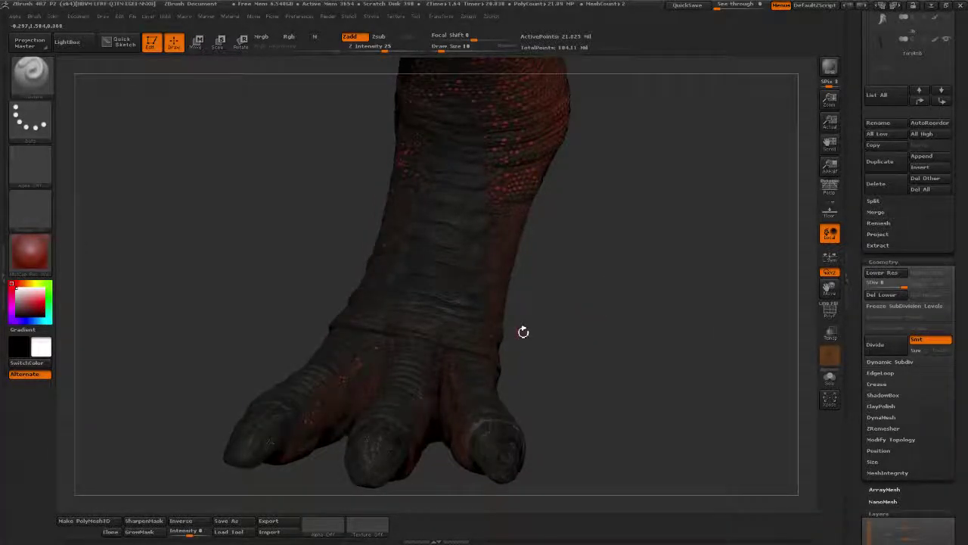
mouse_move(535, 330)
left_mouse_down()
mouse_move(637, 283)
mouse_move(668, 254)
mouse_move(658, 160)
mouse_move(633, 285)
left_mouse_up()
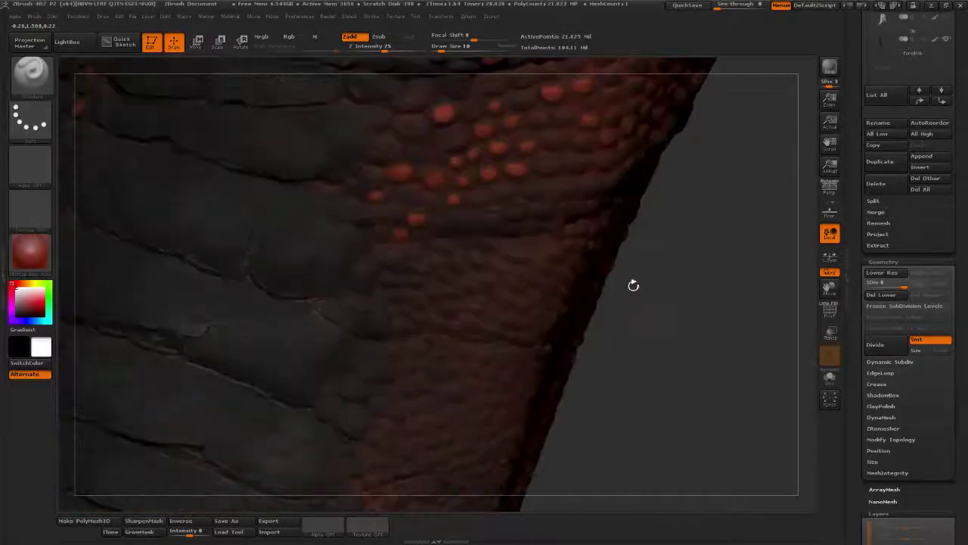
- Choose the MatCap Pearl Cavity material and sample the red of the painted leg scales as the active colour
left_click(31, 251)
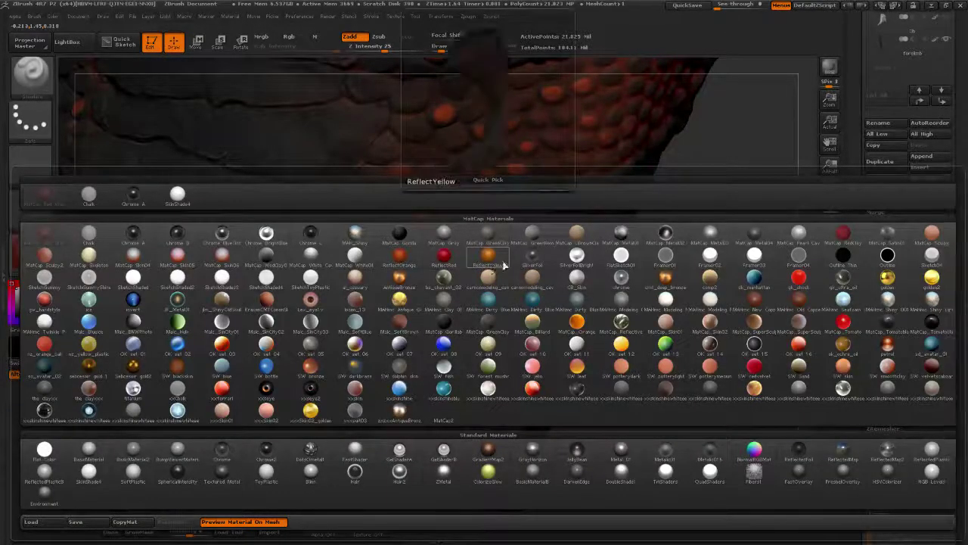
left_click(782, 239)
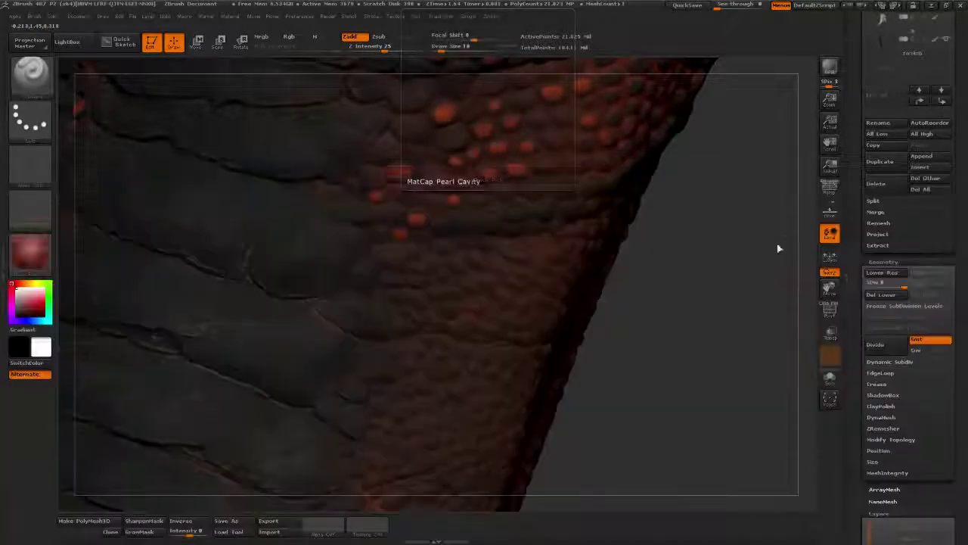
left_click_drag(672, 305, 639, 295)
left_click_drag(42, 300, 378, 163)
left_click_drag(654, 271, 367, 259)
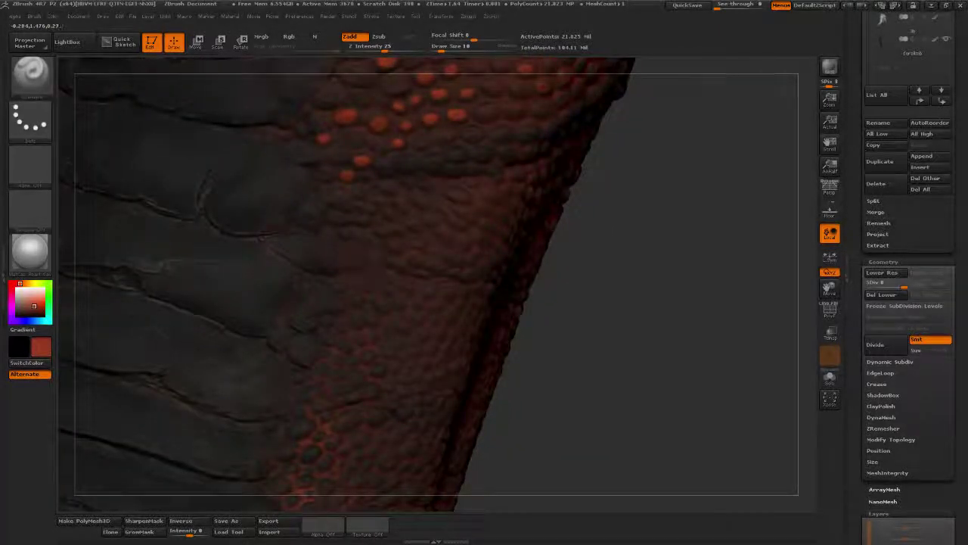
- Turn off Zadd, switch the brush to Rgb only, and paint a few individual scales red on the side of the lower leg
left_click(349, 36)
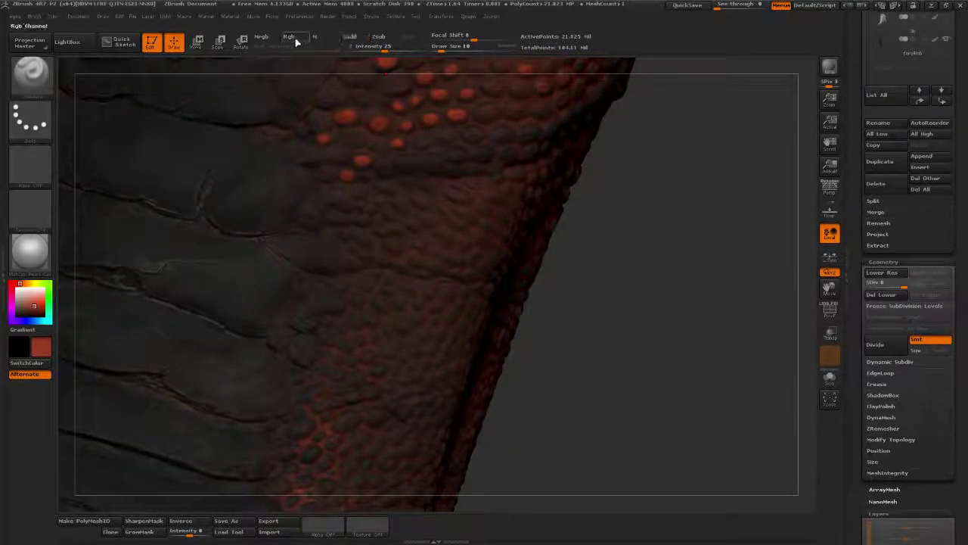
left_click(291, 37)
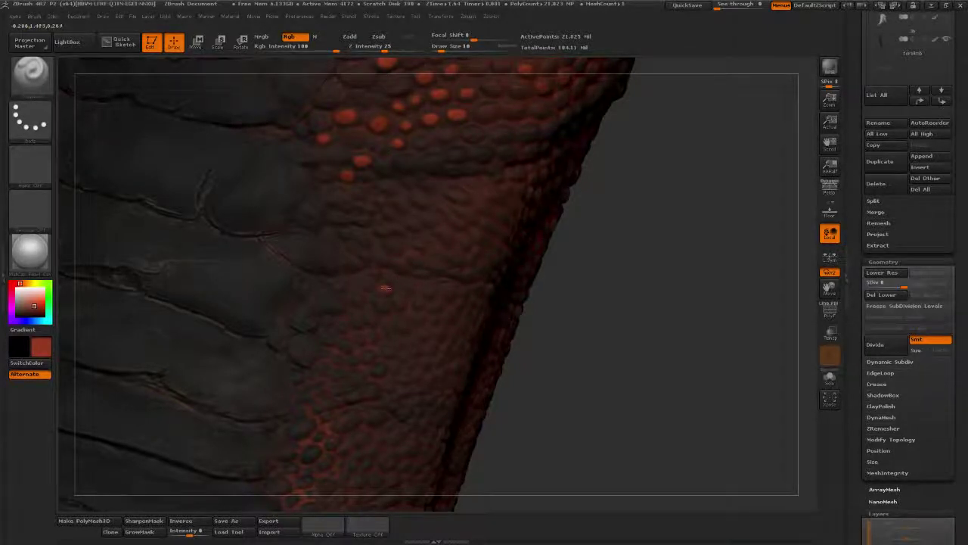
left_click_drag(353, 244, 348, 235)
left_click_drag(597, 317, 649, 121)
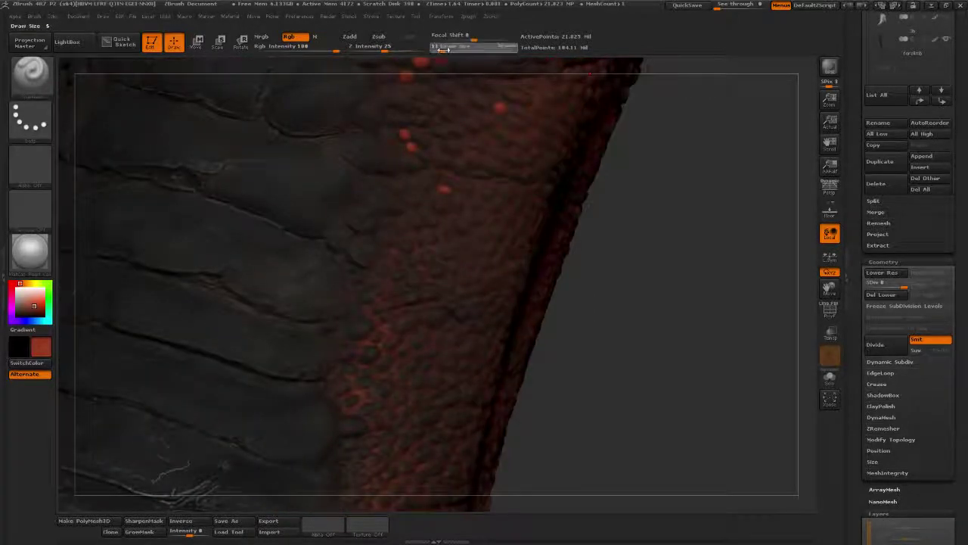
- Set the draw size to 8 and paint scattered single scales red down the side of the lower leg beside the dark plates
left_click_drag(443, 50, 444, 50)
mouse_move(657, 253)
left_mouse_down()
mouse_move(552, 265)
mouse_move(571, 273)
left_mouse_up()
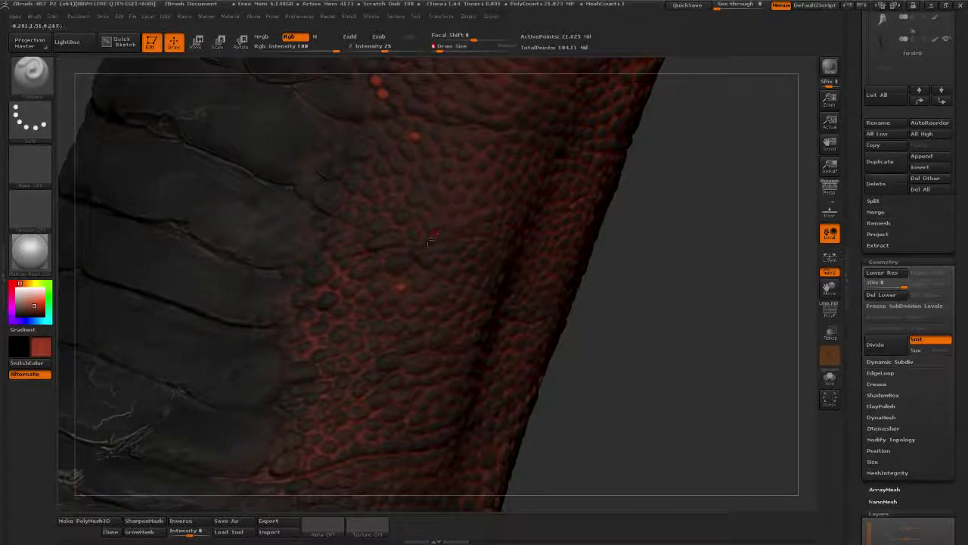
mouse_move(610, 261)
left_mouse_down()
mouse_move(669, 266)
mouse_move(689, 283)
mouse_move(658, 228)
mouse_move(650, 232)
left_mouse_up()
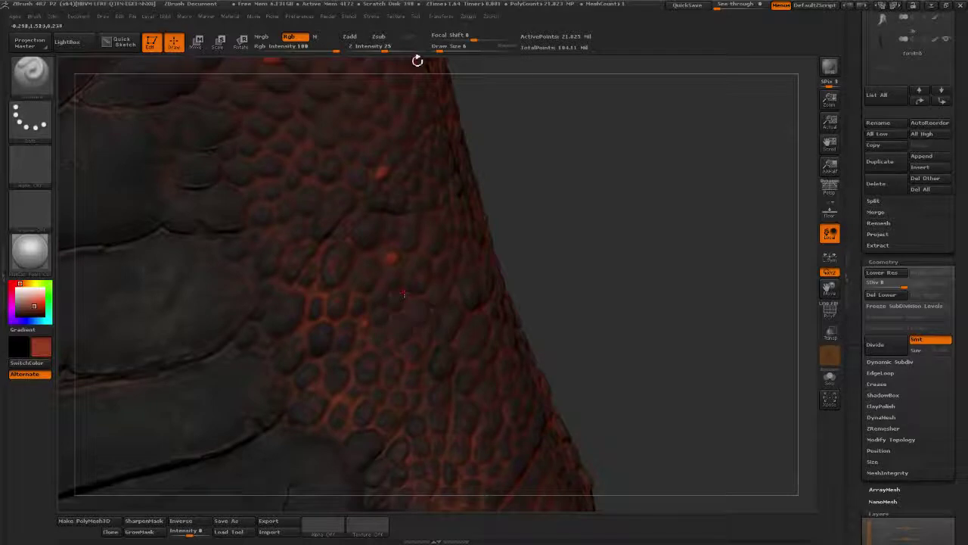
left_click_drag(622, 202, 635, 219)
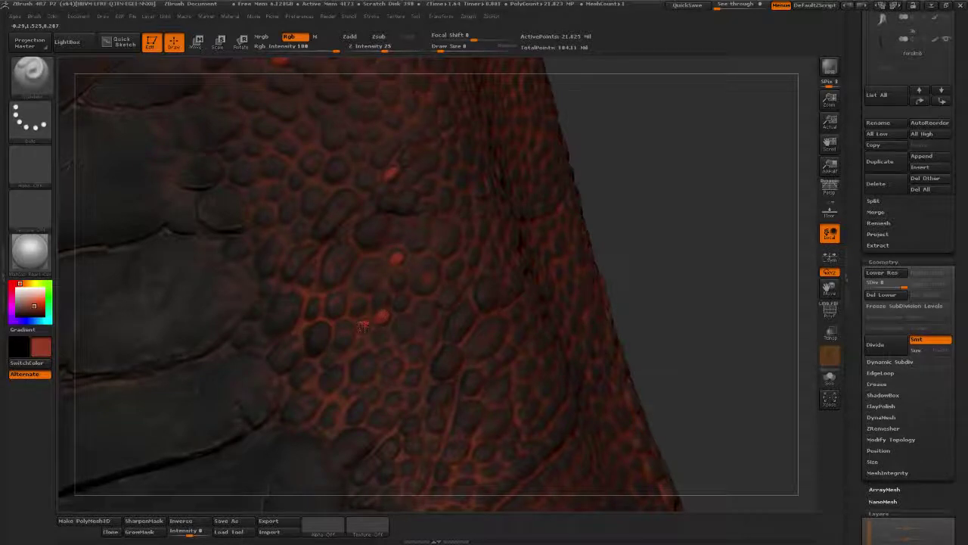
left_click_drag(681, 256, 625, 209, "alt")
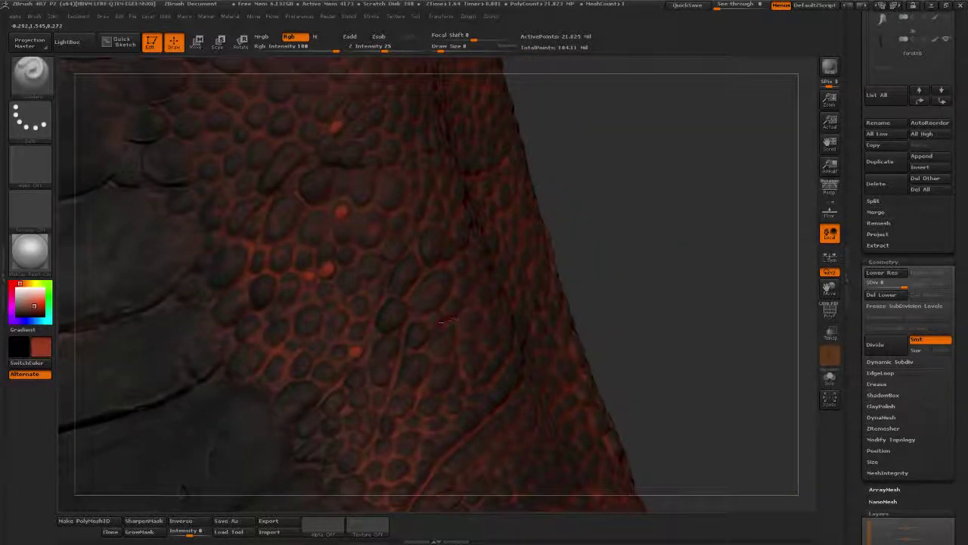
mouse_move(670, 258)
left_mouse_down("alt")
mouse_move(745, 221)
mouse_move(632, 229)
left_mouse_up("alt")
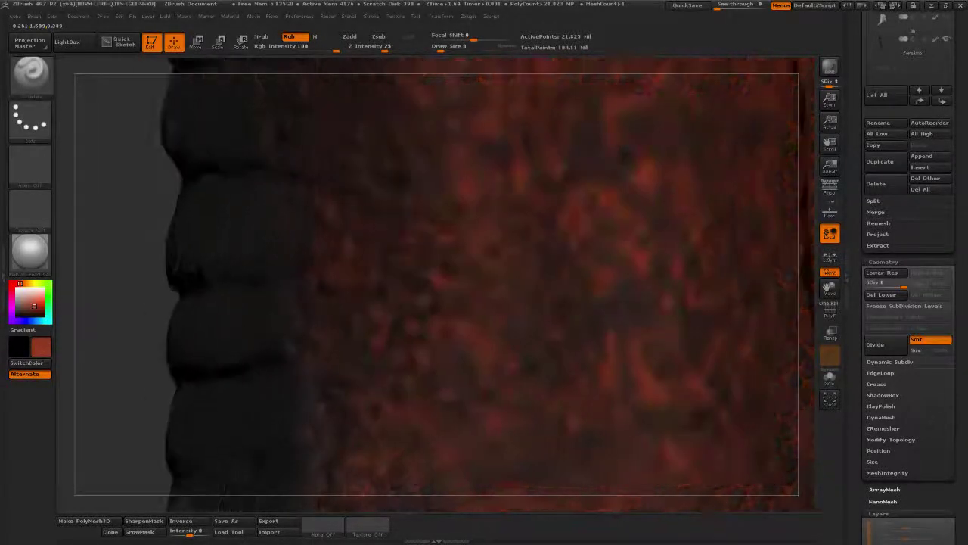
right_click_drag(485, 265, 481, 236)
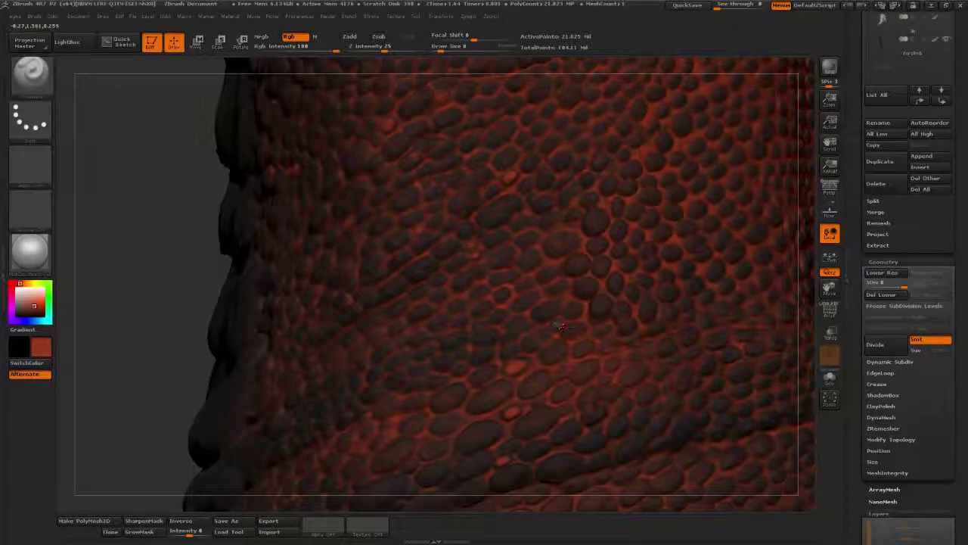
left_click_drag(138, 353, 427, 295)
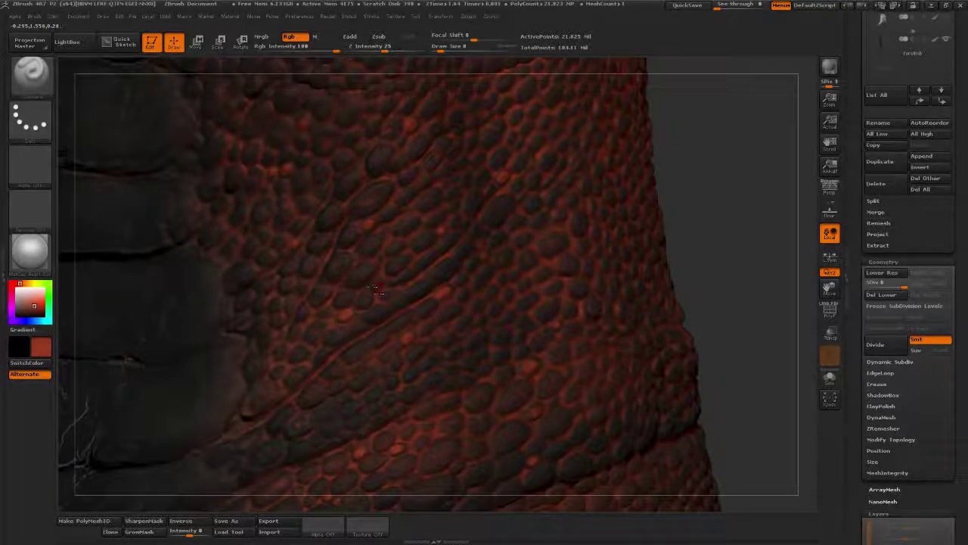
mouse_move(711, 216)
left_mouse_down()
mouse_move(703, 244)
mouse_move(696, 212)
mouse_move(685, 221)
left_mouse_up()
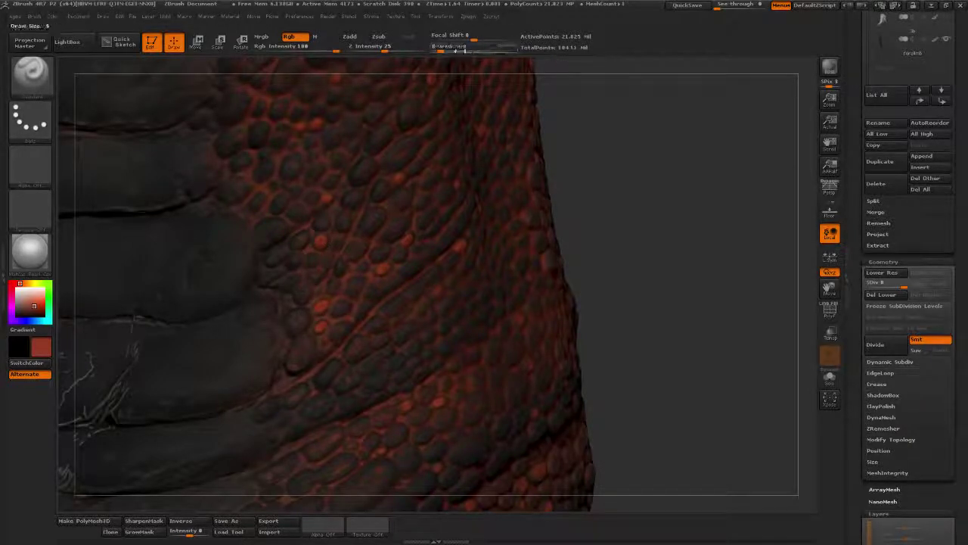
- Set the draw size to 13 and Rgb Intensity to 40, and tint scales red around the lower leg's skin folds
mouse_move(491, 75)
left_mouse_down()
mouse_move(594, 143)
mouse_move(625, 223)
mouse_move(482, 264)
left_mouse_up()
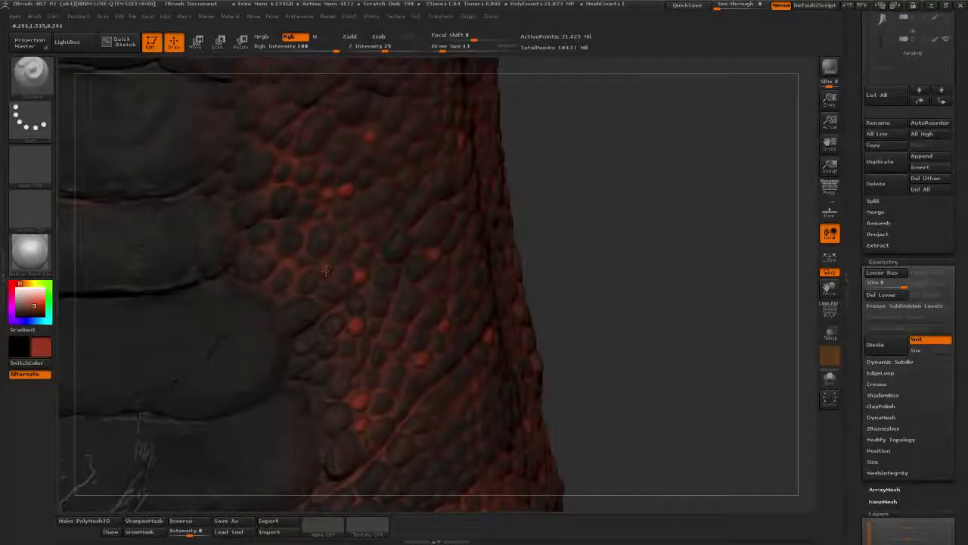
left_click_drag(575, 237, 329, 67, "alt")
left_click(306, 50)
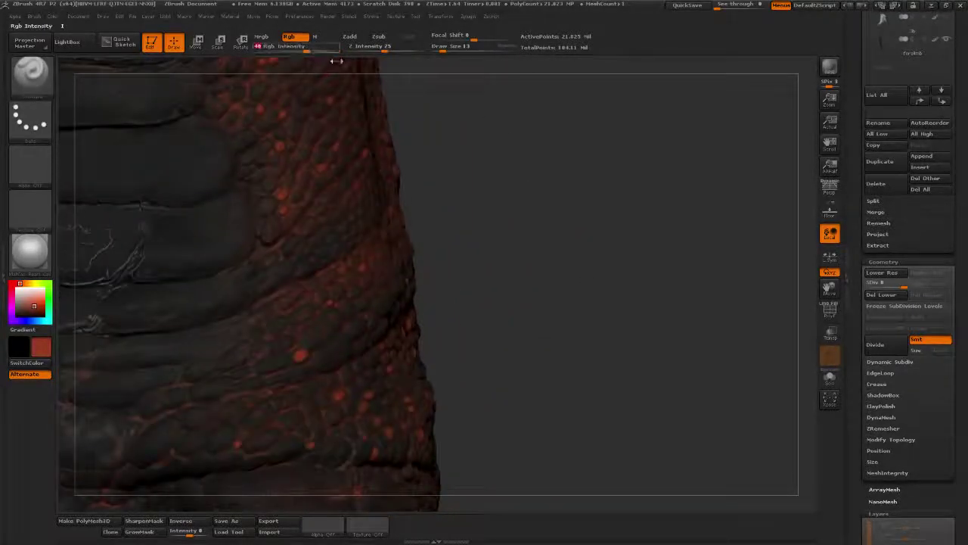
left_click_drag(546, 98, 657, 160, "alt")
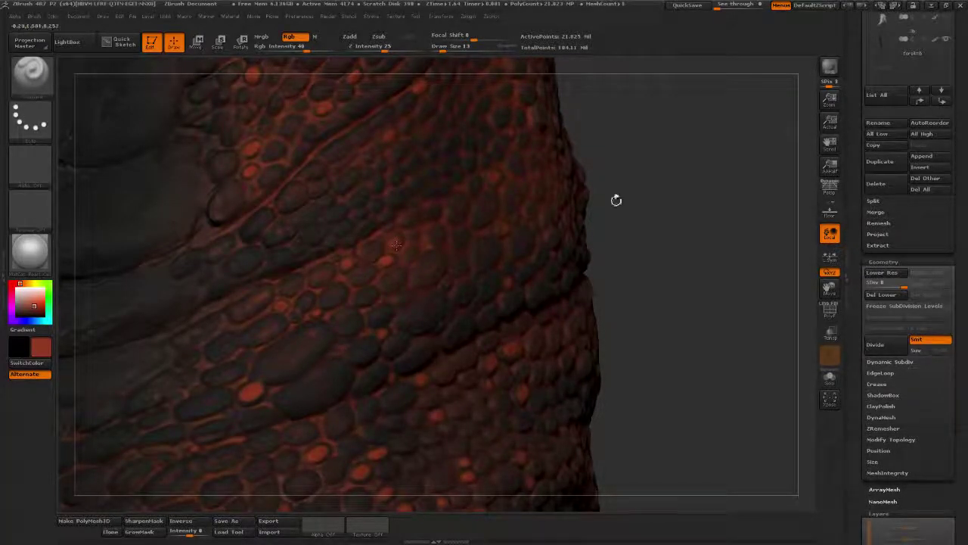
left_click_drag(616, 201, 542, 168, "alt")
- Paint scattered small scales red beside the dark plates on the side of the lower leg
left_click_drag(557, 124, 540, 293, "alt")
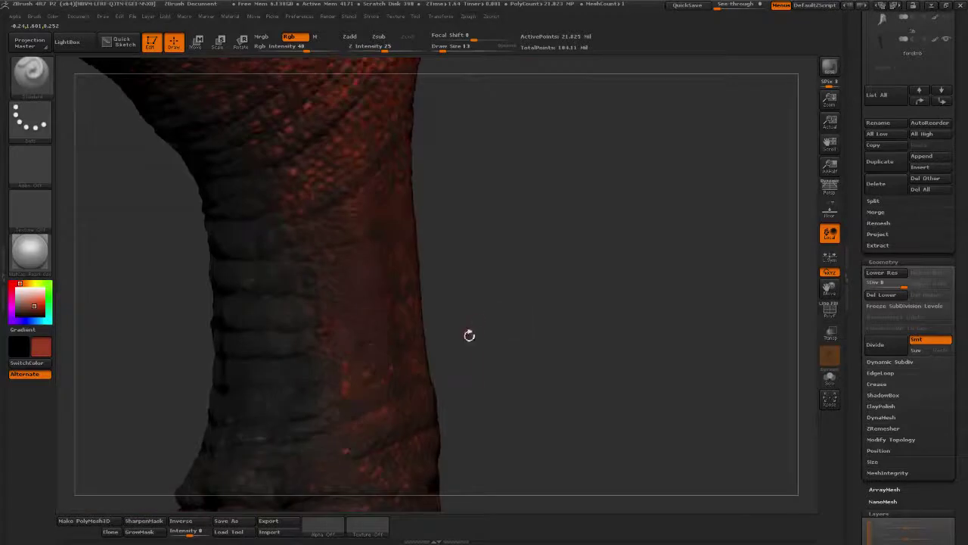
left_click_drag(469, 335, 493, 331)
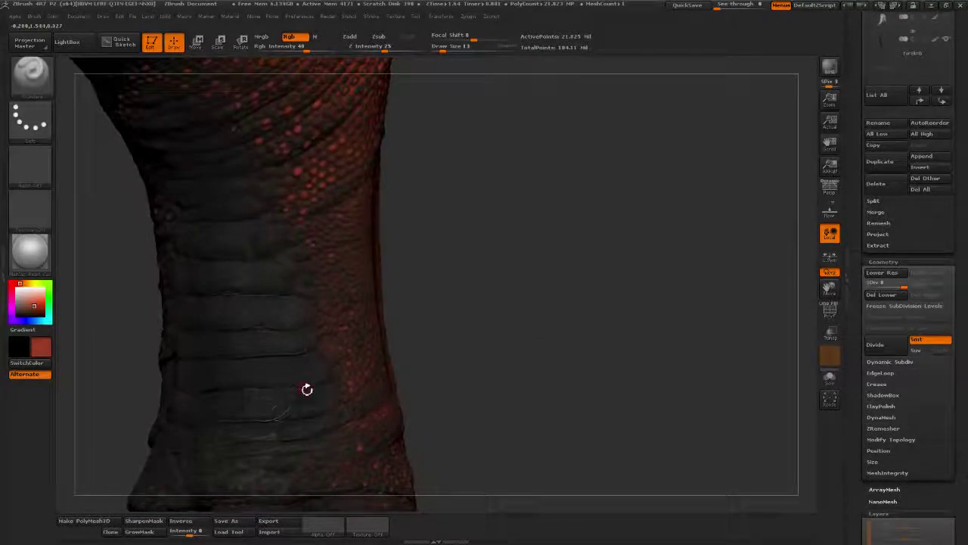
left_click_drag(454, 249, 734, 317, "alt")
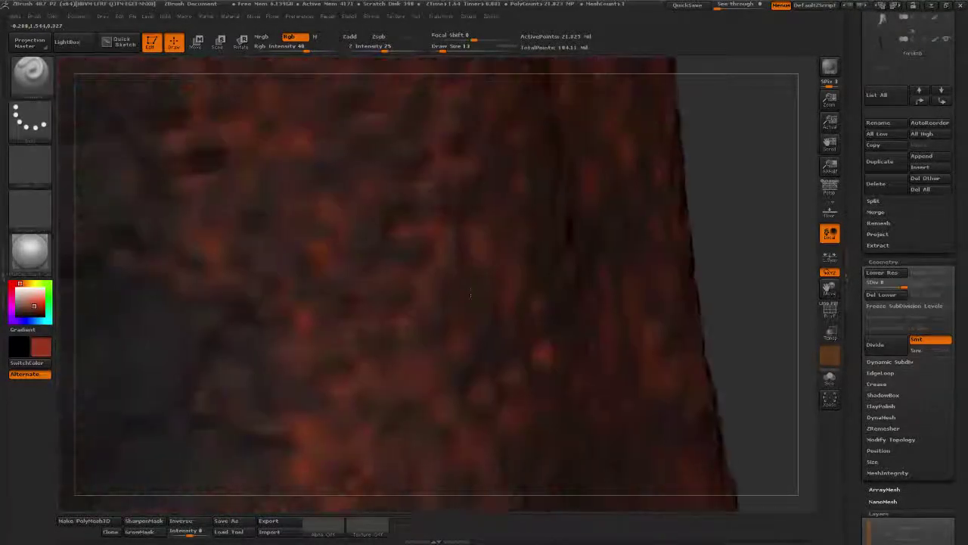
left_click(299, 361)
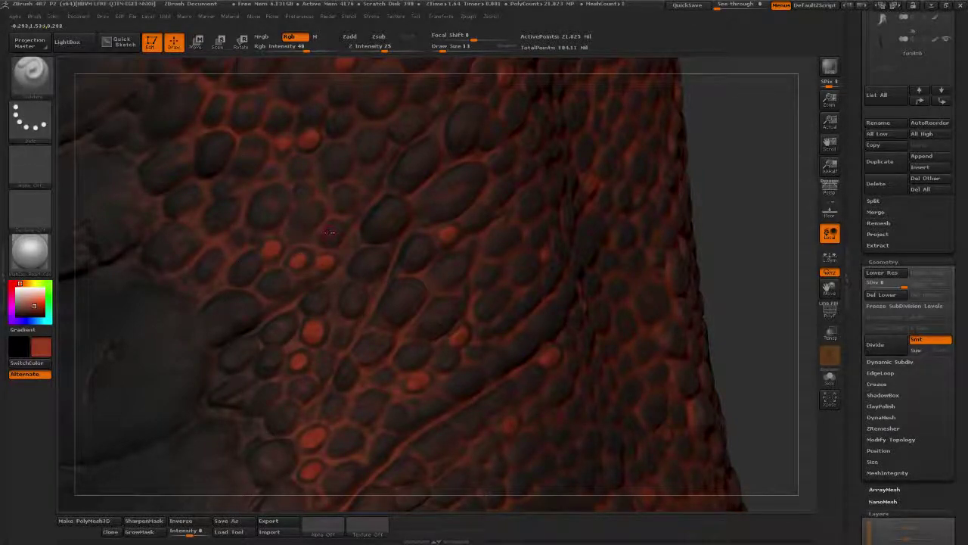
left_click(345, 196)
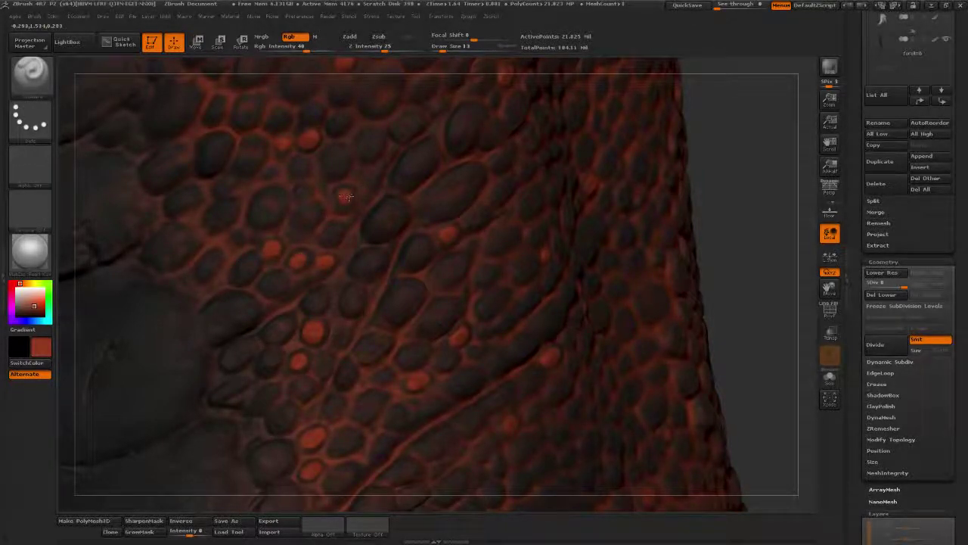
left_click(269, 171)
left_click(223, 186)
left_click(298, 167)
- Tint more single scales red farther up the leg, close to the ends of the dark plates
mouse_move(775, 144)
left_mouse_down()
mouse_move(634, 166)
mouse_move(341, 182)
left_mouse_up()
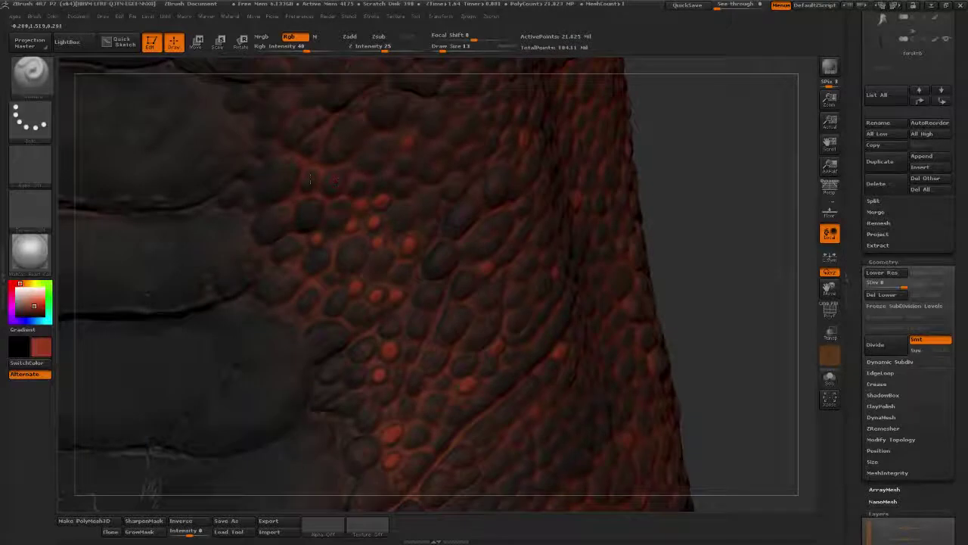
left_click(309, 182)
left_click(361, 186)
mouse_move(593, 185)
left_mouse_down()
mouse_move(668, 199)
mouse_move(681, 183)
mouse_move(642, 202)
mouse_move(640, 181)
mouse_move(616, 189)
left_mouse_up()
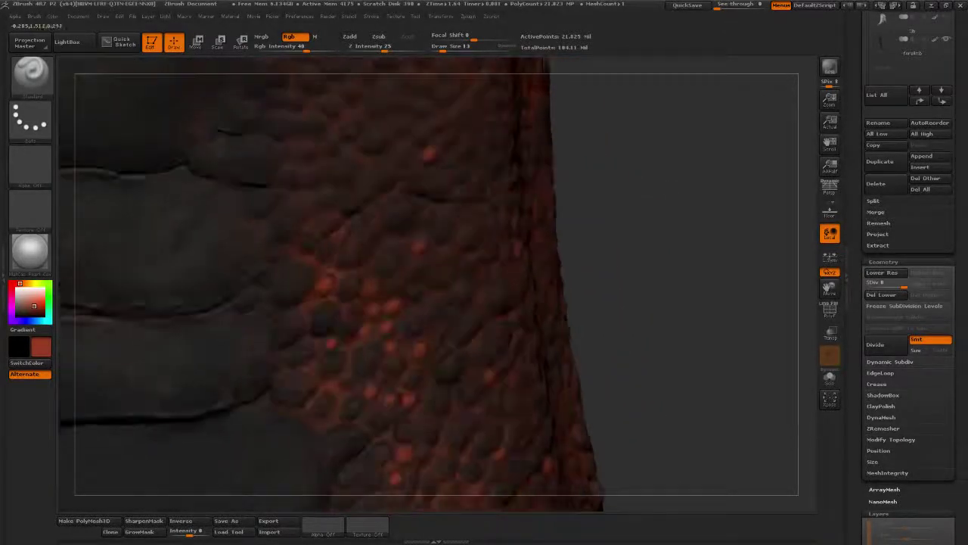
left_click_drag(277, 256, 275, 254)
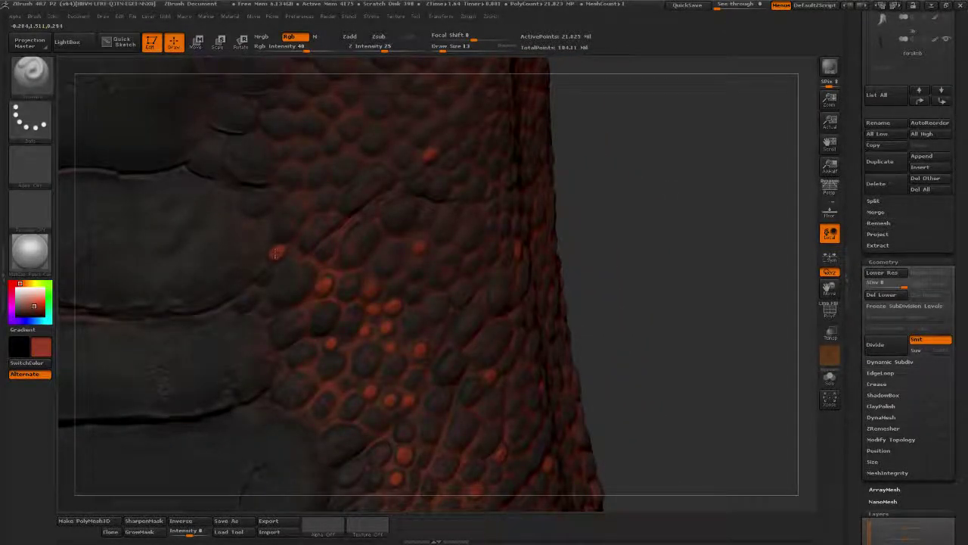
- Paint a short row of scales red at the plate edge and a few strays on the open skin above
left_click_drag(629, 129, 605, 221, "alt")
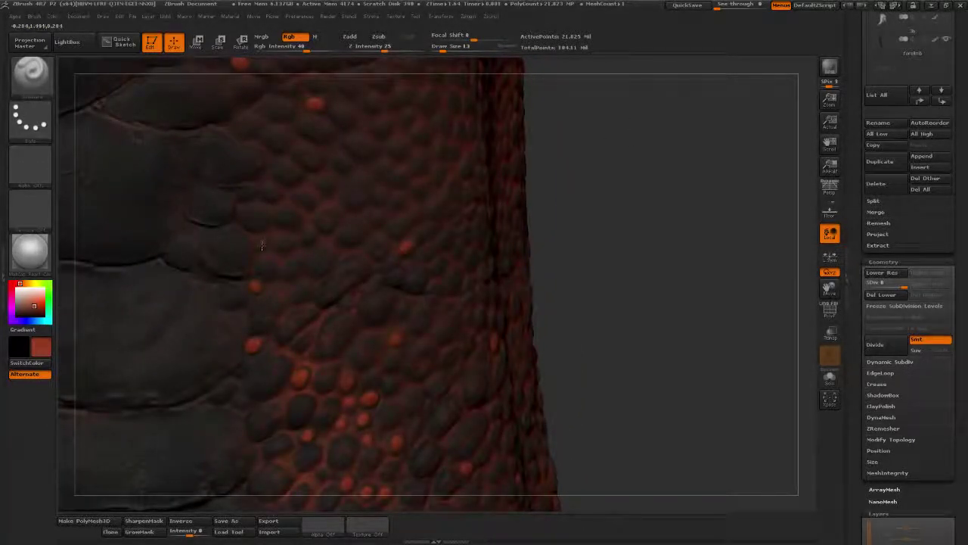
left_click_drag(262, 246, 260, 244)
left_click_drag(287, 246, 283, 246)
mouse_move(641, 163)
left_mouse_down()
mouse_move(629, 228)
mouse_move(317, 253)
left_mouse_up()
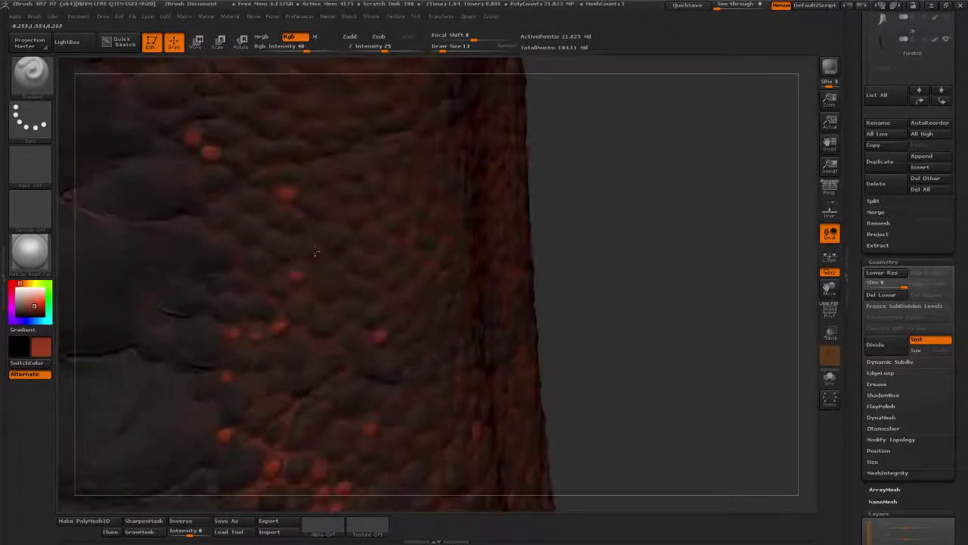
left_click(353, 217)
- Paint single scales red along and above the diagonal crease higher on the side of the leg
mouse_move(607, 182)
left_mouse_down()
mouse_move(620, 156)
mouse_move(270, 226)
left_mouse_up()
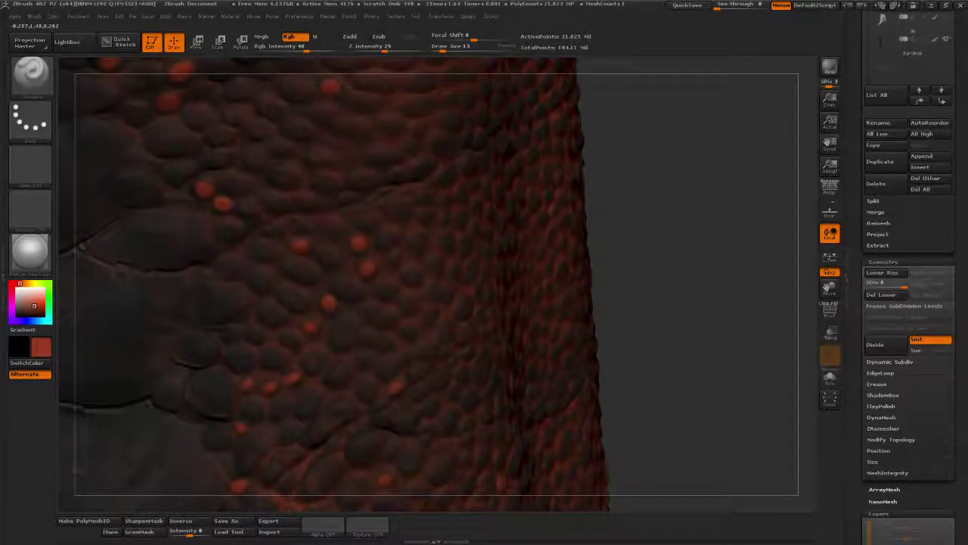
left_click(308, 200)
left_click(345, 199)
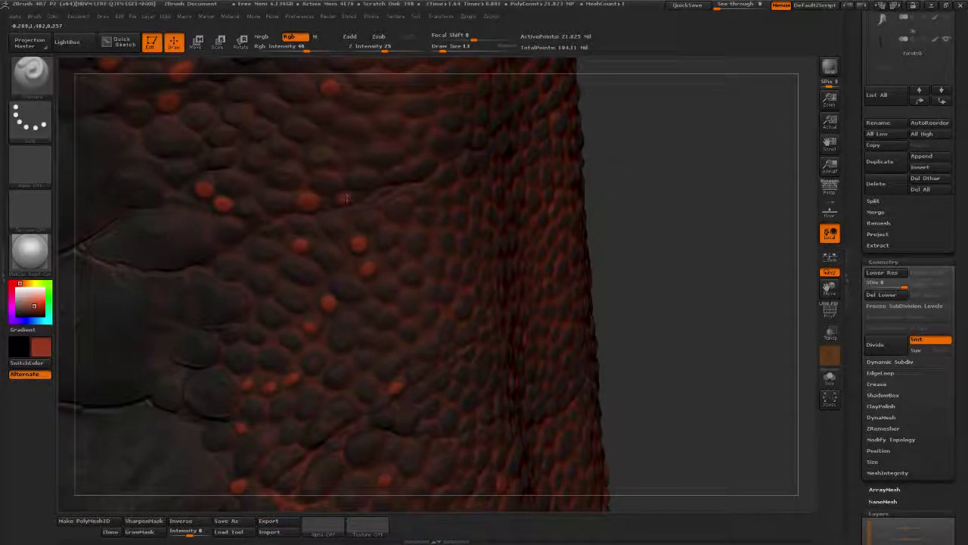
left_click(350, 156)
left_click(410, 143)
left_click(418, 128)
- Fill the bare skin below the diagonal crease with scattered red scales, continuing around the short crease away from the plates
left_click_drag(674, 128, 665, 181, "alt")
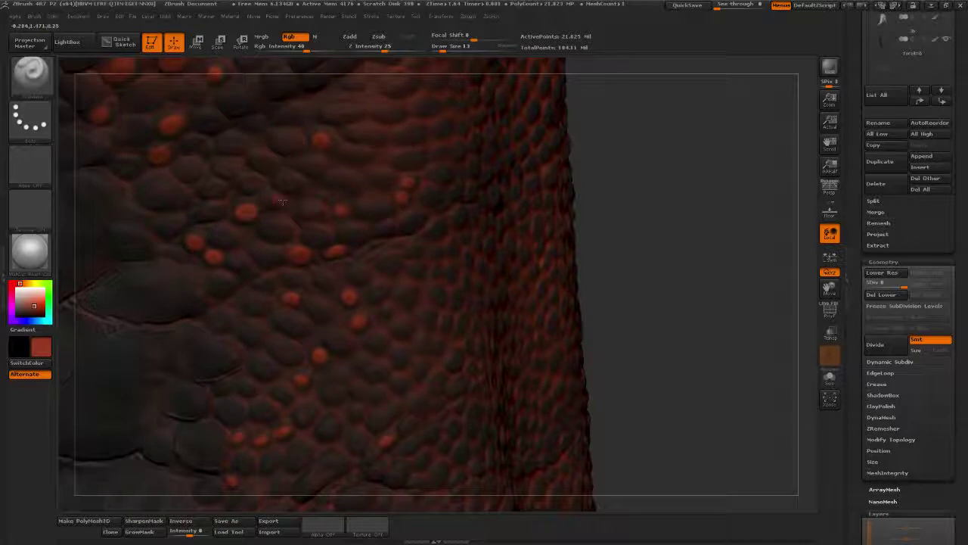
left_click_drag(715, 210, 709, 183)
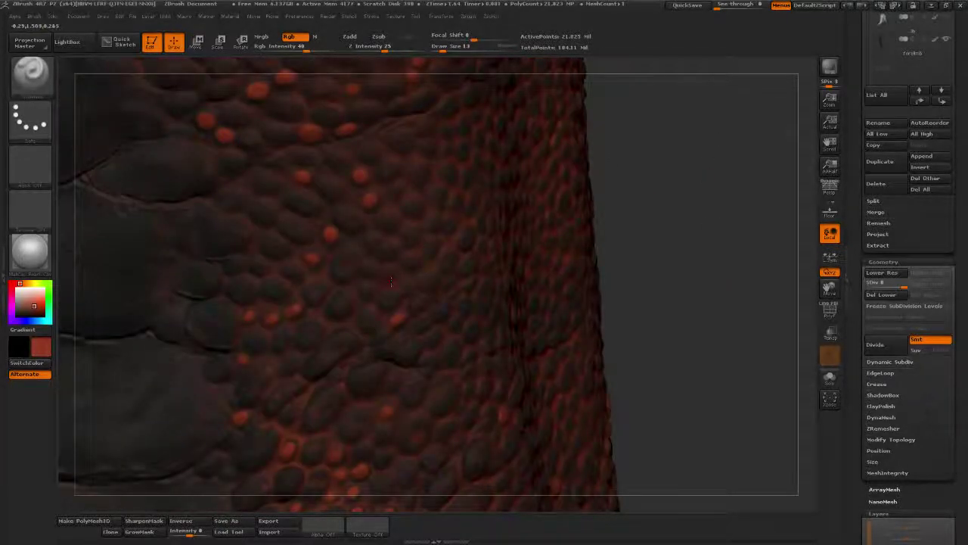
left_click_drag(372, 272, 371, 267)
left_click(388, 274)
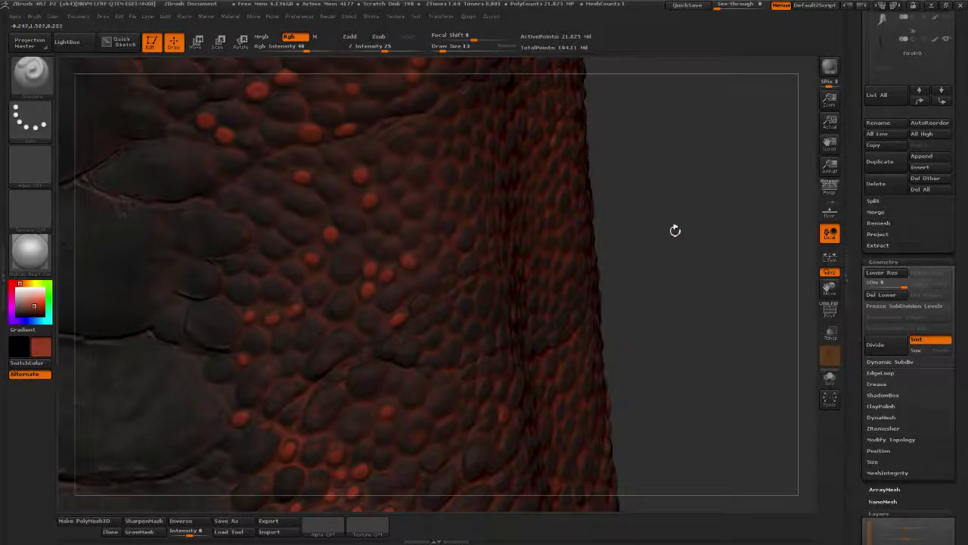
mouse_move(676, 232)
left_mouse_down()
mouse_move(782, 188)
mouse_move(684, 174)
mouse_move(711, 181)
mouse_move(742, 235)
mouse_move(625, 234)
mouse_move(516, 261)
mouse_move(432, 265)
mouse_move(492, 287)
mouse_move(519, 273)
mouse_move(527, 283)
mouse_move(578, 285)
mouse_move(688, 227)
left_mouse_up()
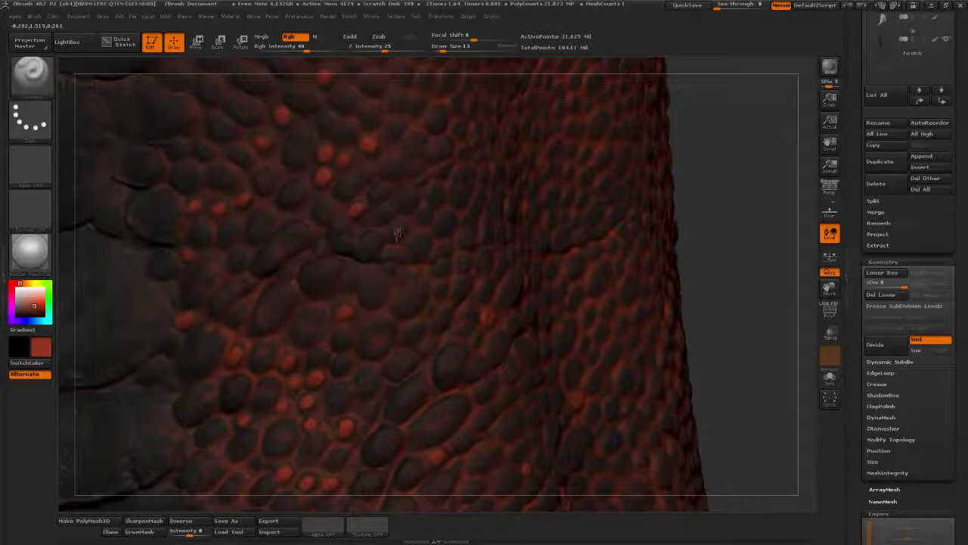
left_click_drag(712, 186, 429, 219)
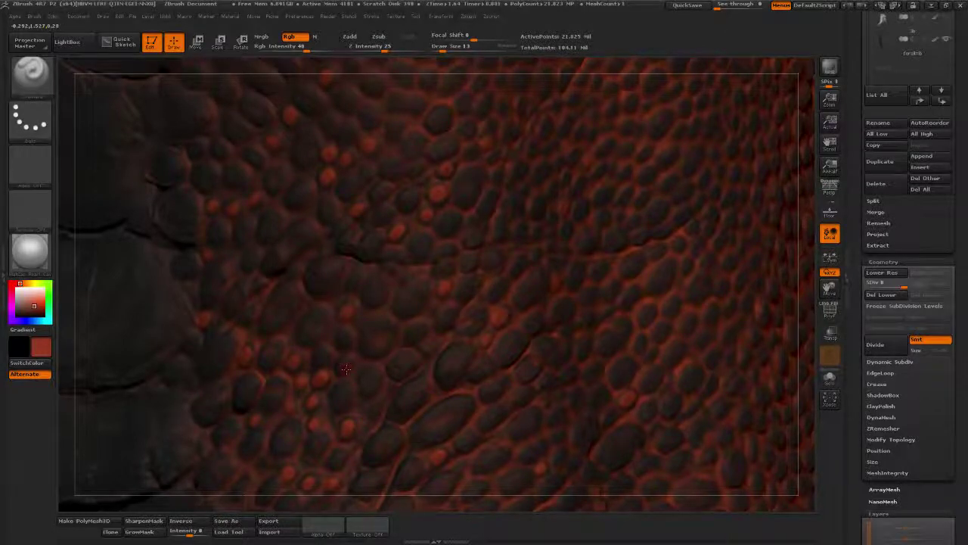
- Turn to the opposite side of the lower leg and paint a loose group of small scales red
left_click_drag(316, 506, 343, 288)
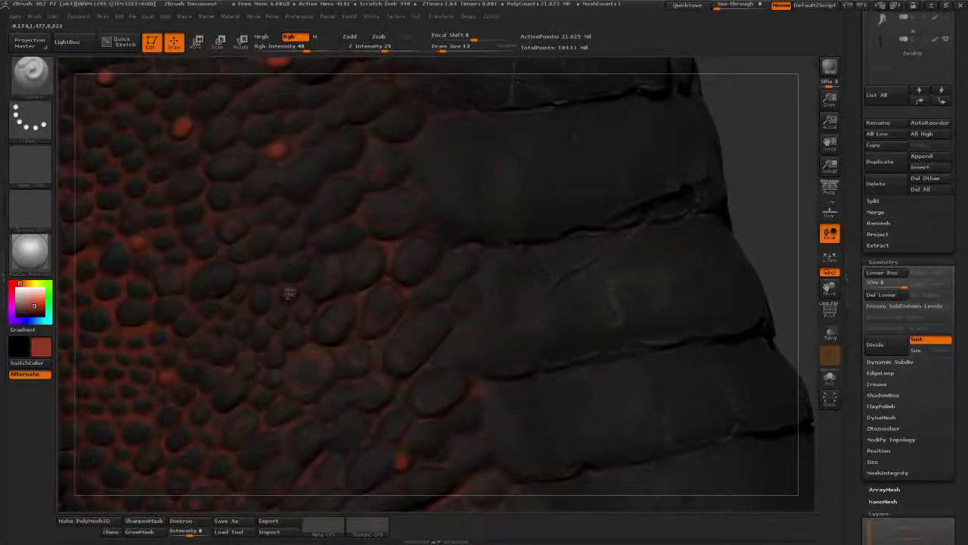
left_click(239, 293)
left_click(188, 324)
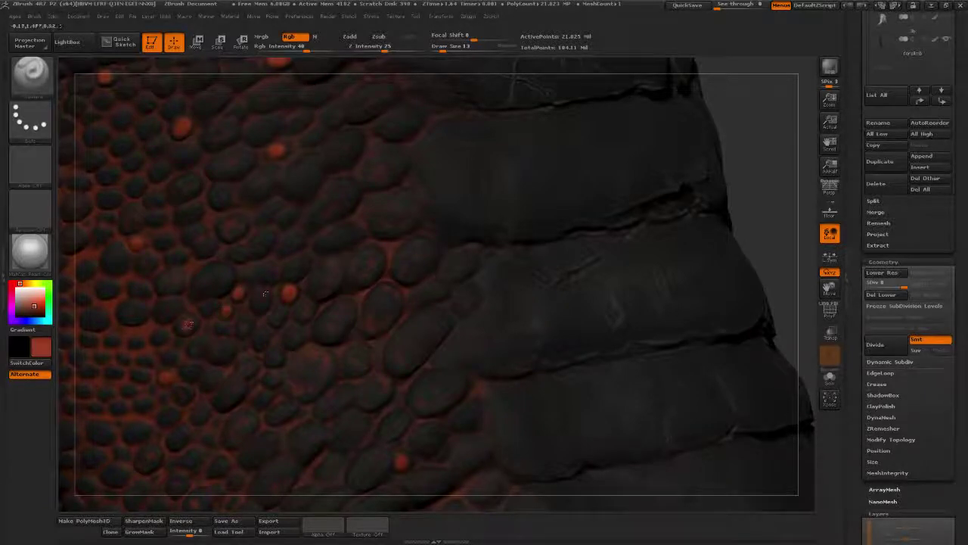
left_click(189, 323)
mouse_move(776, 161)
left_mouse_down()
mouse_move(745, 171)
mouse_move(770, 174)
mouse_move(746, 185)
mouse_move(600, 214)
left_mouse_up()
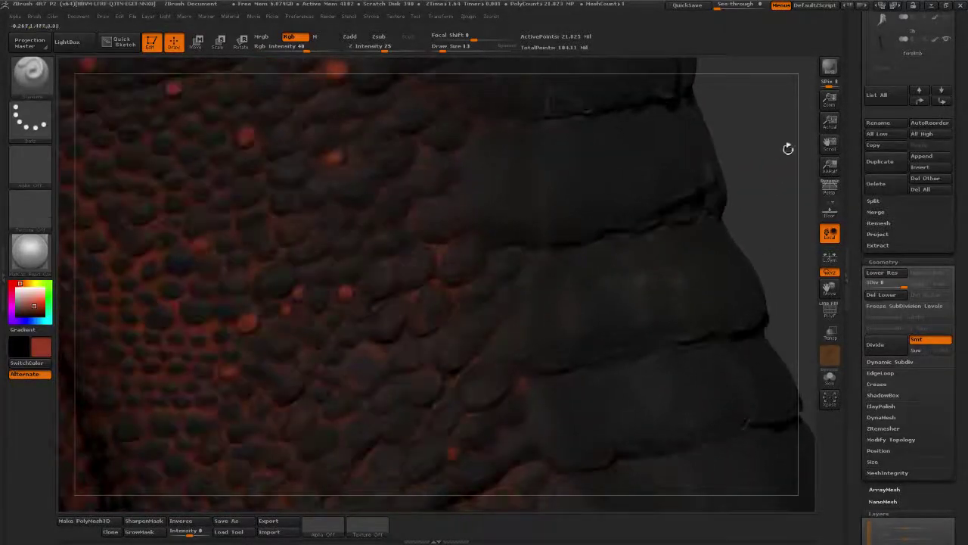
left_click_drag(789, 149, 754, 158)
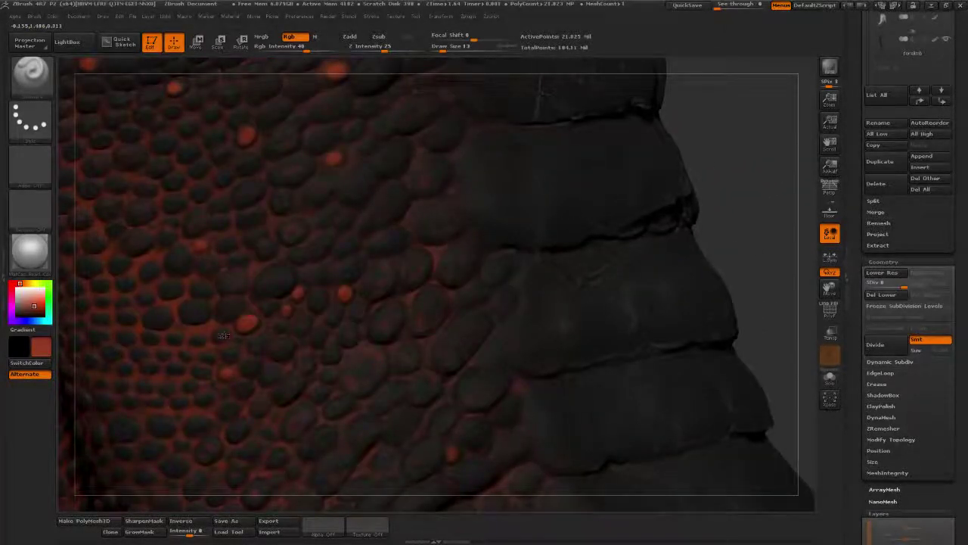
left_click(223, 335)
left_click(186, 356)
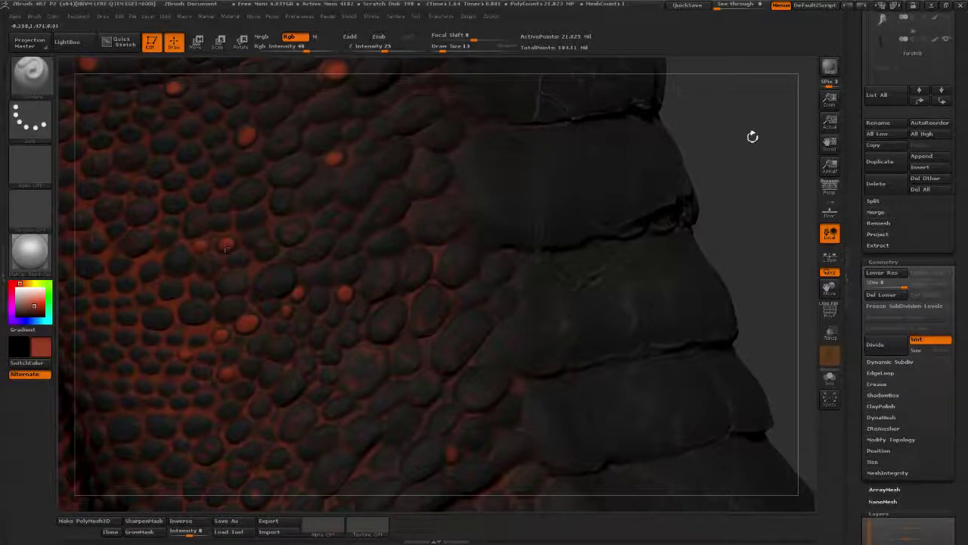
- Paint individual scales red around the long skin crease near the plates on this side of the leg
left_click_drag(752, 136, 746, 194)
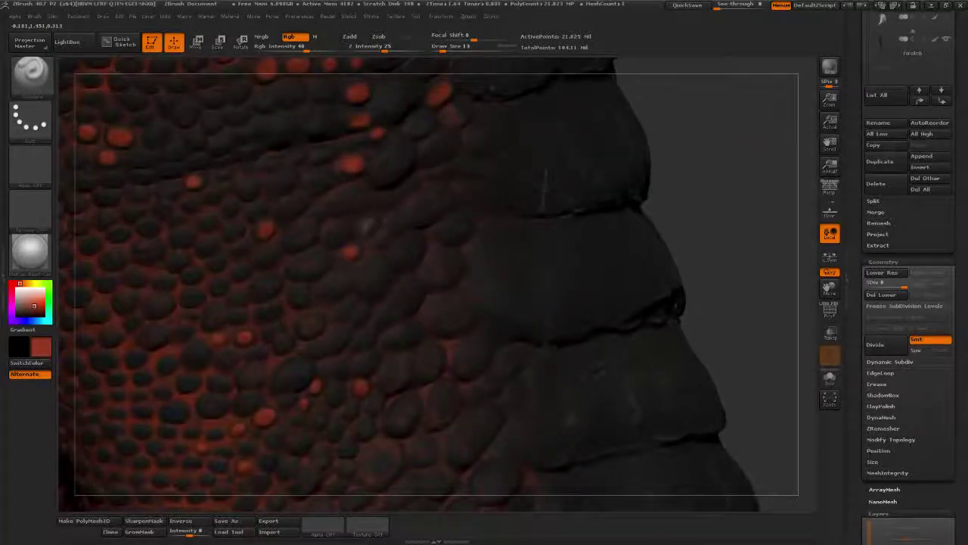
left_click(367, 224)
mouse_move(714, 156)
left_mouse_down()
mouse_move(741, 165)
mouse_move(731, 127)
left_mouse_up()
left_click(402, 220)
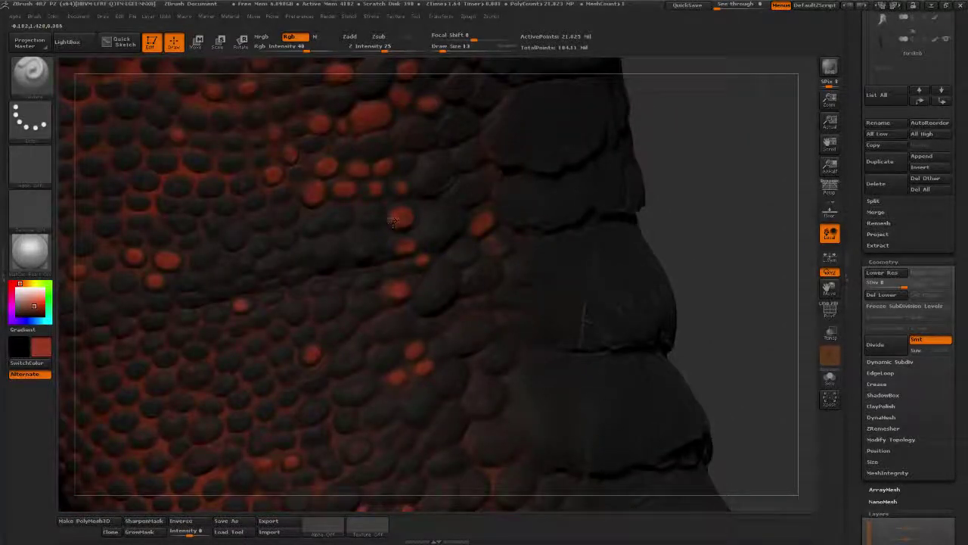
- Scatter red scales just below the long skin crease, away from the dark plates
mouse_move(682, 166)
left_mouse_down("alt")
mouse_move(657, 182)
mouse_move(780, 134)
left_mouse_up("alt")
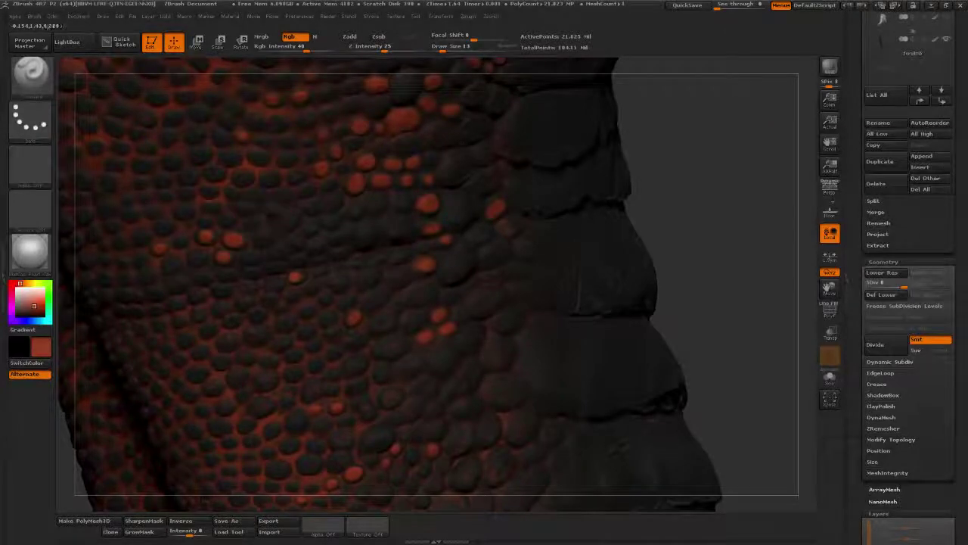
mouse_move(659, 165)
left_mouse_down()
mouse_move(714, 151)
mouse_move(752, 172)
left_mouse_up()
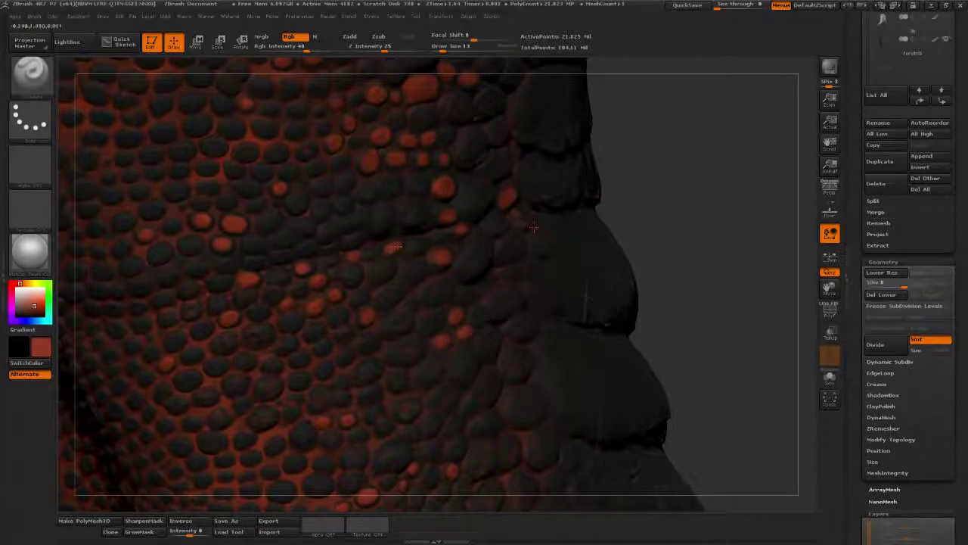
mouse_move(708, 226)
left_mouse_down()
mouse_move(685, 199)
mouse_move(765, 116)
left_mouse_up()
left_click_drag(793, 157, 704, 254, "alt")
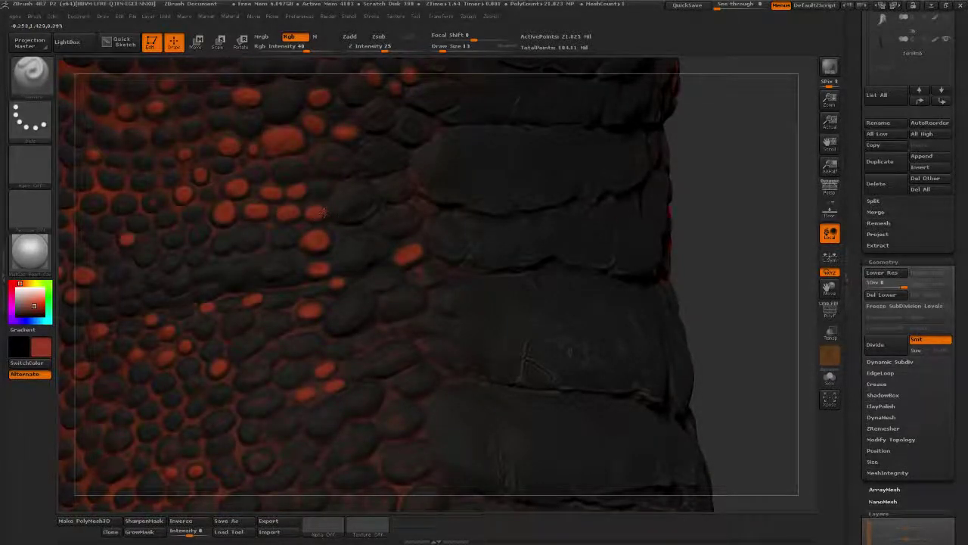
- Paint clusters of scales red along and above the diagonal skin fold lower on the leg
left_click_drag(735, 218, 613, 288)
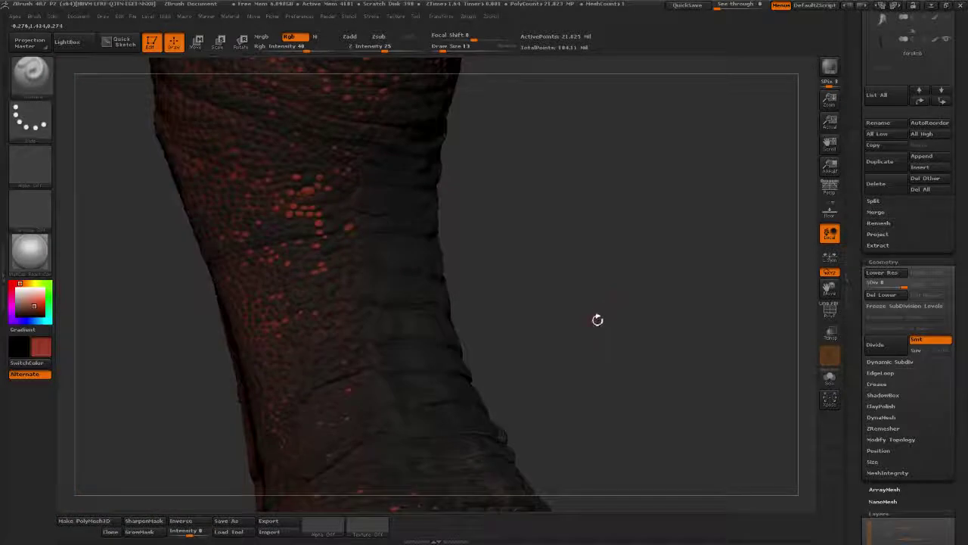
mouse_move(597, 320)
left_mouse_down()
mouse_move(773, 282)
mouse_move(782, 102)
left_mouse_up()
mouse_move(676, 199)
left_mouse_down()
mouse_move(719, 173)
mouse_move(705, 176)
mouse_move(715, 198)
mouse_move(704, 212)
mouse_move(715, 190)
mouse_move(694, 219)
mouse_move(689, 205)
mouse_move(700, 197)
left_mouse_up()
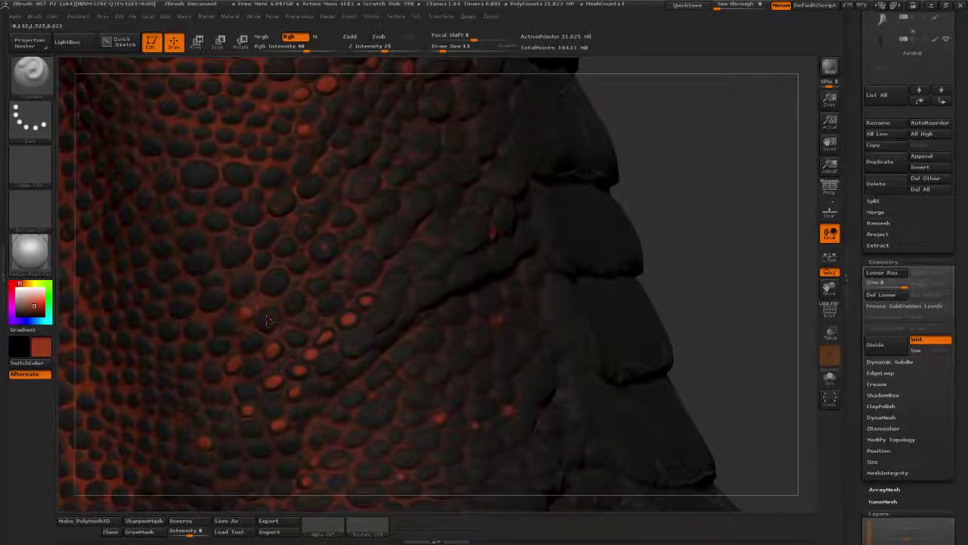
left_click_drag(301, 300, 298, 304)
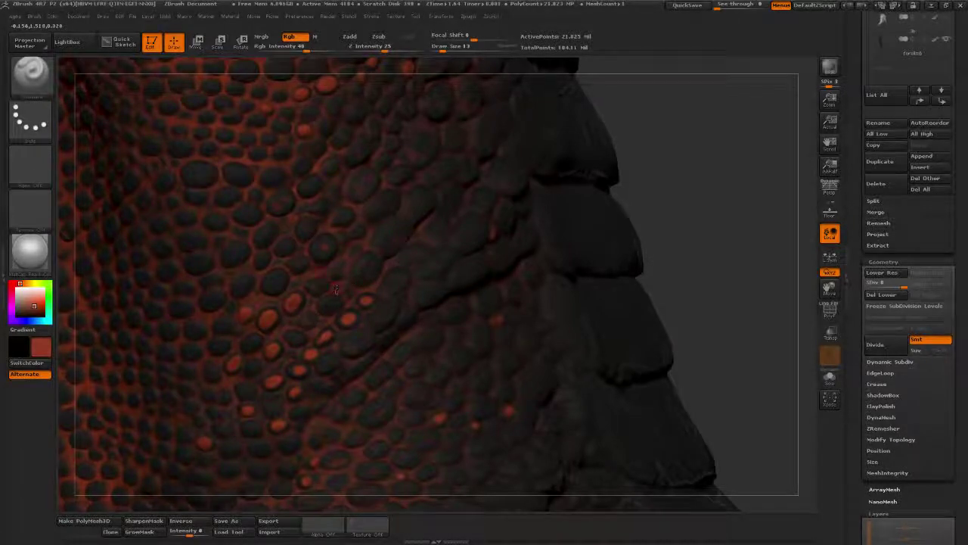
left_click(286, 248)
left_click(305, 230)
left_click(324, 206)
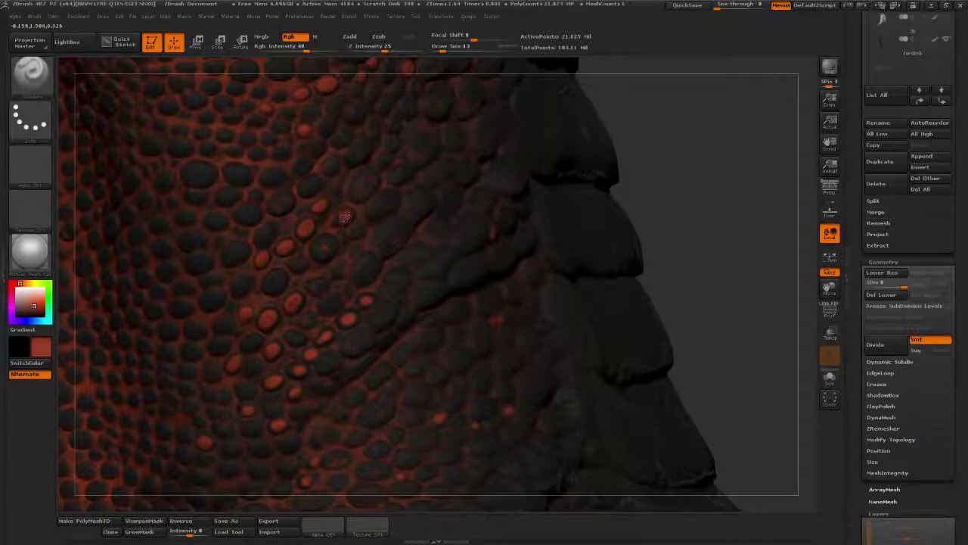
left_click(344, 218)
left_click_drag(706, 180, 674, 186)
left_click(297, 181)
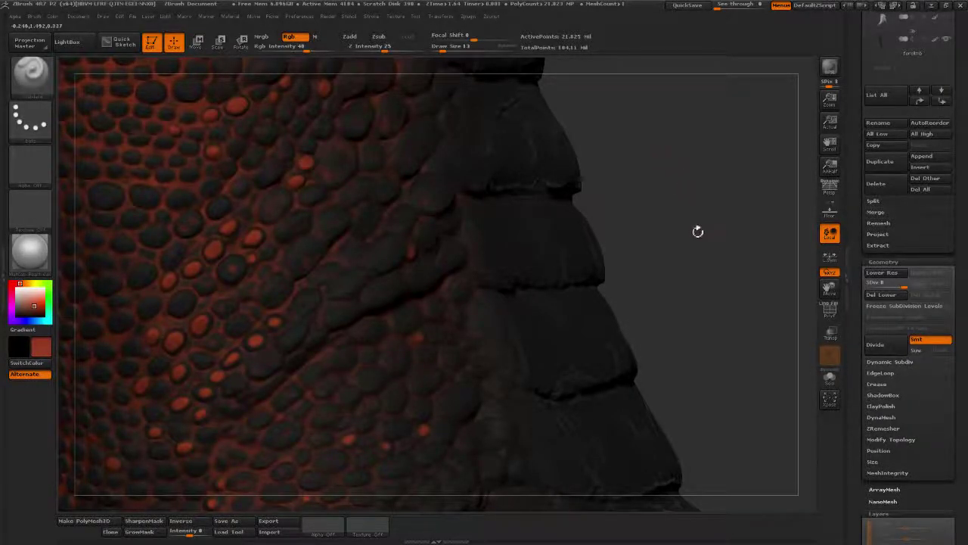
- Paint sparse single scales red between the lower skin folds, up to the edge of the dark plates near the foot
mouse_move(698, 231)
left_mouse_down()
mouse_move(685, 154)
mouse_move(683, 171)
left_mouse_up()
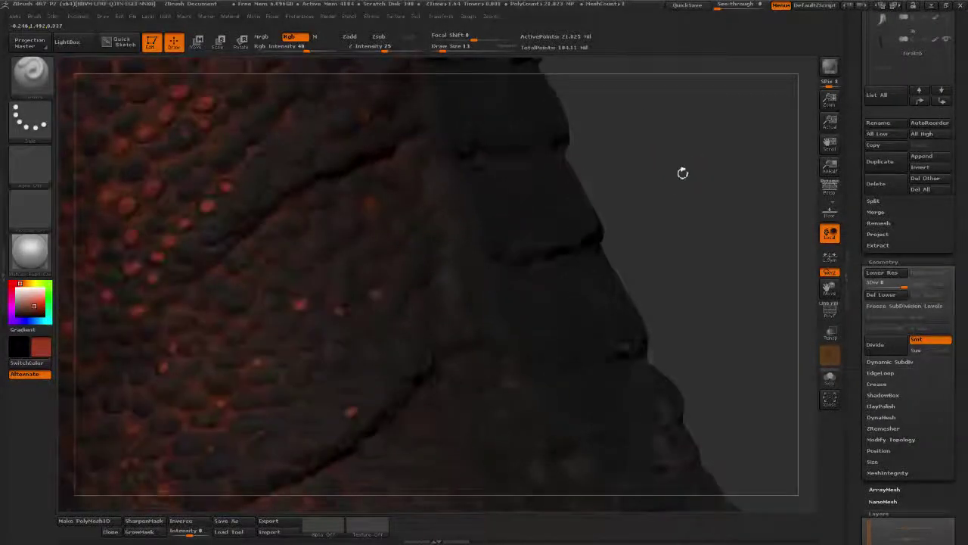
left_click(322, 270)
mouse_move(695, 230)
left_mouse_down()
mouse_move(668, 173)
mouse_move(692, 144)
mouse_move(674, 133)
left_mouse_up()
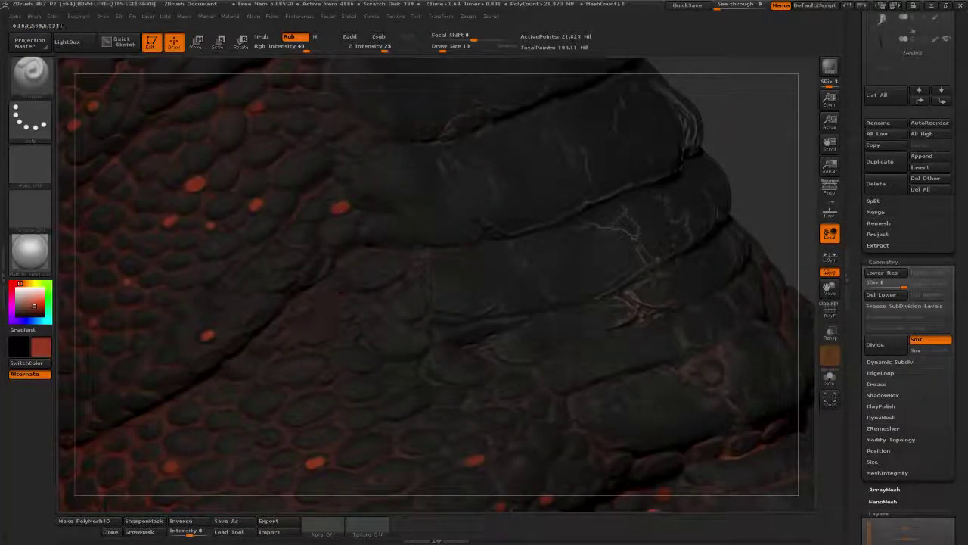
left_click(339, 288)
left_click(331, 374)
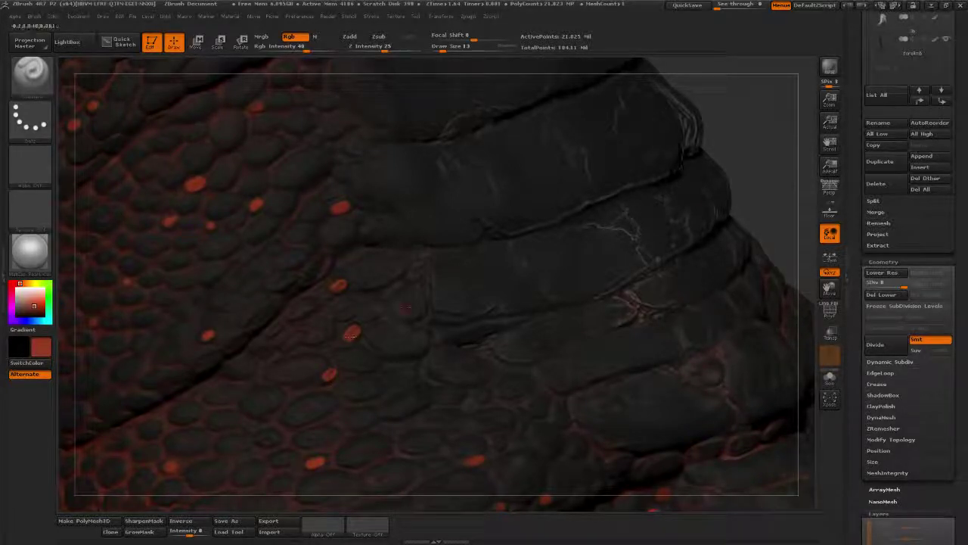
- Paint scattered individual scales red in the band between the two lower skin folds, from the dark plates around the side
mouse_move(775, 175)
left_mouse_down()
mouse_move(776, 137)
mouse_move(761, 156)
mouse_move(743, 126)
mouse_move(560, 304)
left_mouse_up()
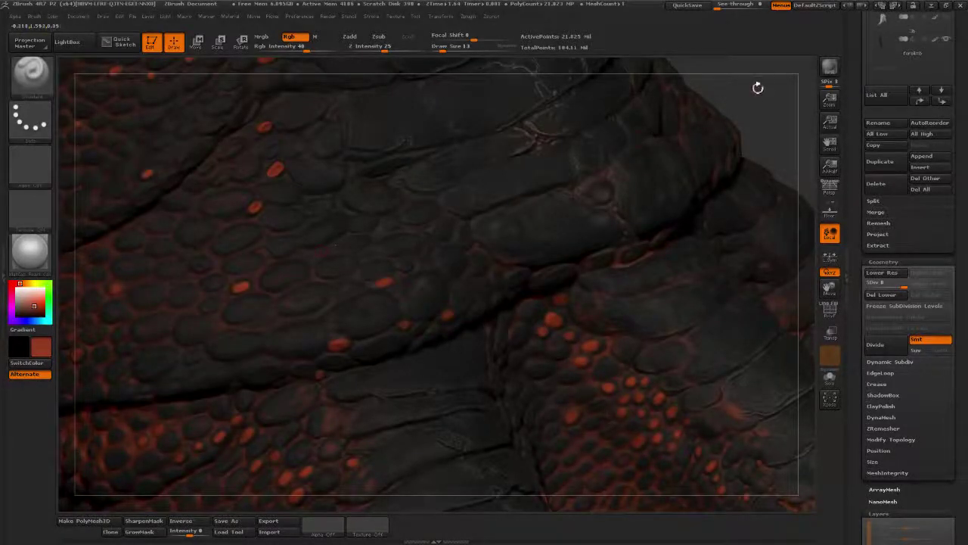
left_click_drag(758, 87, 712, 114)
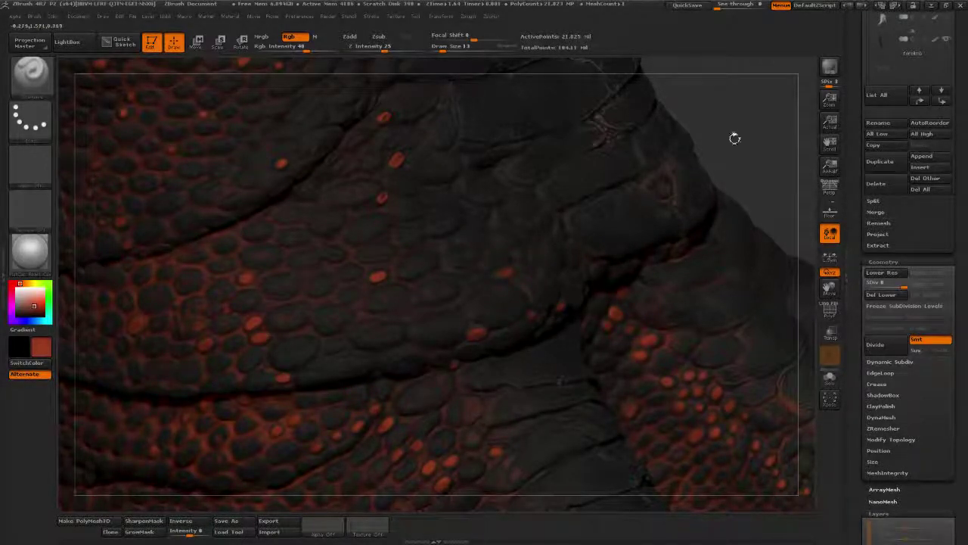
mouse_move(735, 139)
left_mouse_down()
mouse_move(749, 123)
mouse_move(730, 137)
left_mouse_up()
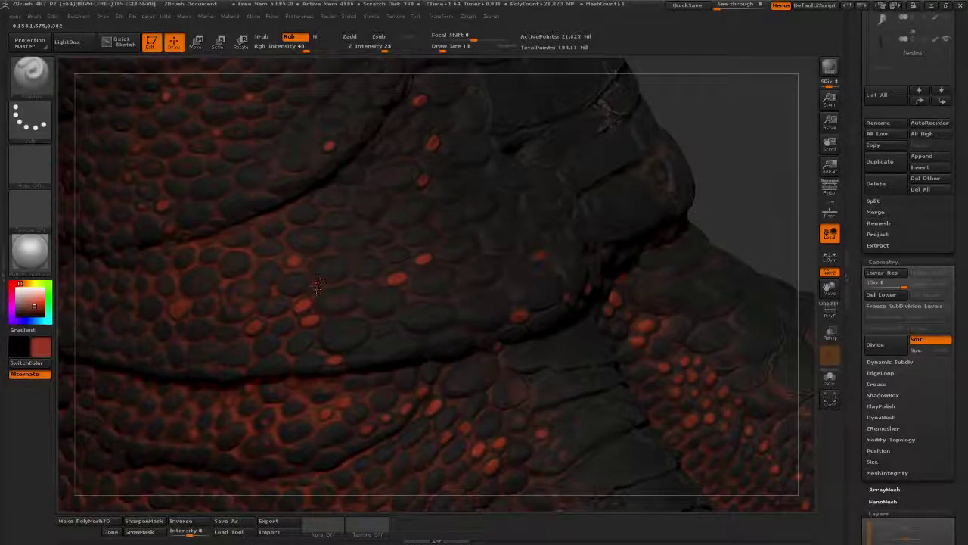
left_click_drag(721, 123, 810, 113)
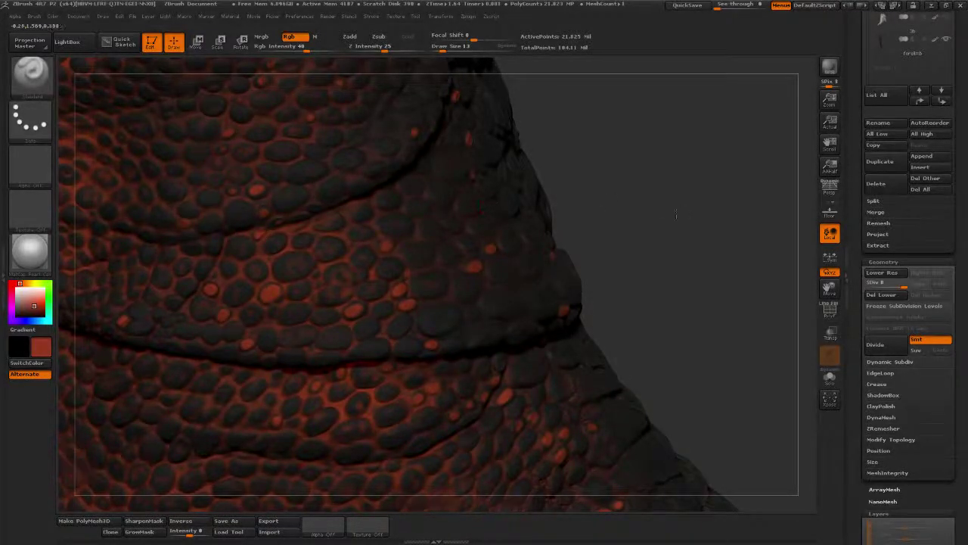
mouse_move(679, 212)
left_mouse_down()
mouse_move(719, 215)
mouse_move(608, 198)
mouse_move(216, 316)
left_mouse_up()
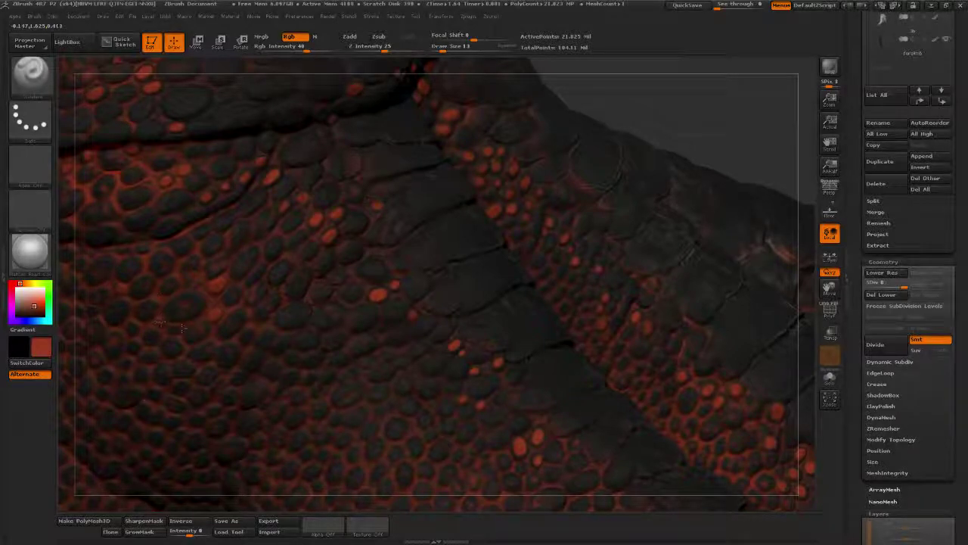
- Paint scattered scales red below the lower skin fold and along the toe's side beside its dark plates
left_click_drag(348, 375, 345, 375)
left_click_drag(813, 194, 703, 114)
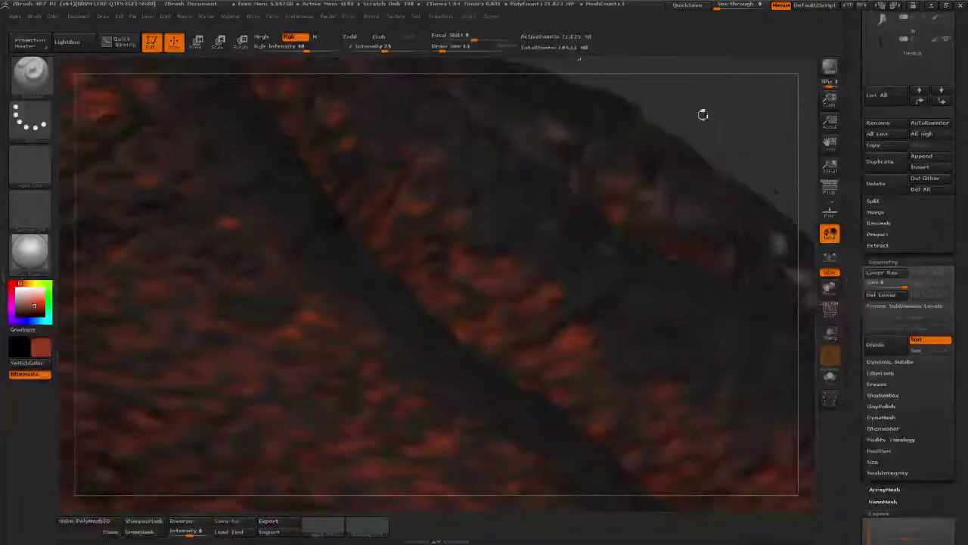
left_click_drag(756, 236, 598, 127)
left_click_drag(254, 227, 251, 223)
left_click_drag(664, 85, 462, 222)
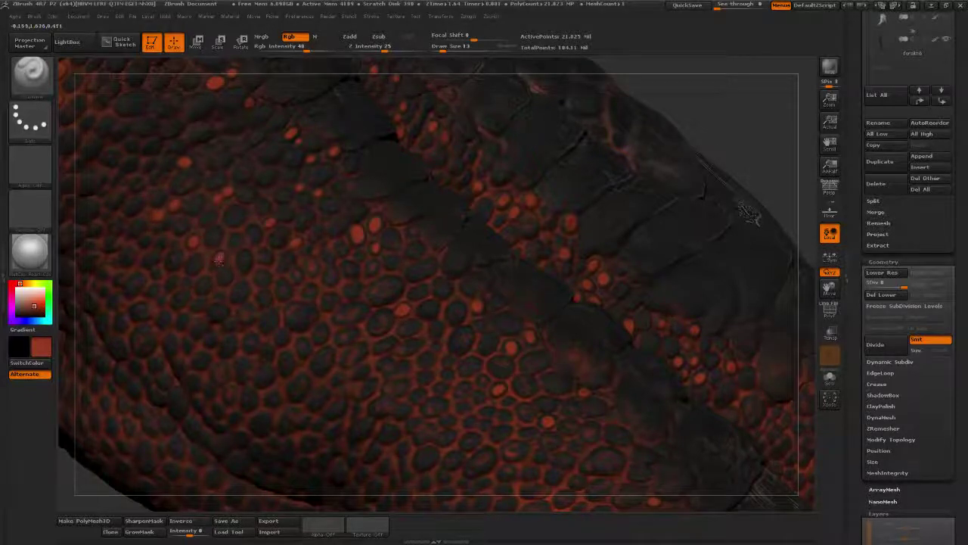
left_click_drag(746, 89, 458, 125, "alt")
mouse_move(563, 227)
left_mouse_down()
mouse_move(627, 279)
mouse_move(644, 261)
mouse_move(720, 292)
mouse_move(734, 324)
mouse_move(656, 335)
mouse_move(606, 277)
mouse_move(628, 255)
mouse_move(547, 216)
mouse_move(133, 306)
mouse_move(205, 382)
mouse_move(332, 318)
left_mouse_up()
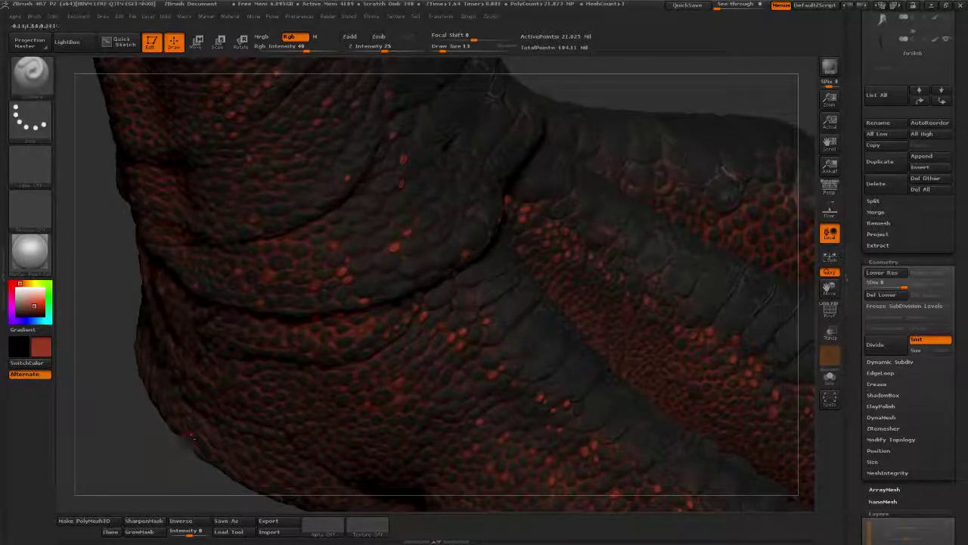
- Mask the foot and lower leg by cavity, and hide the mask display
left_click_drag(173, 444, 578, 241)
left_click_drag(47, 347, 292, 333)
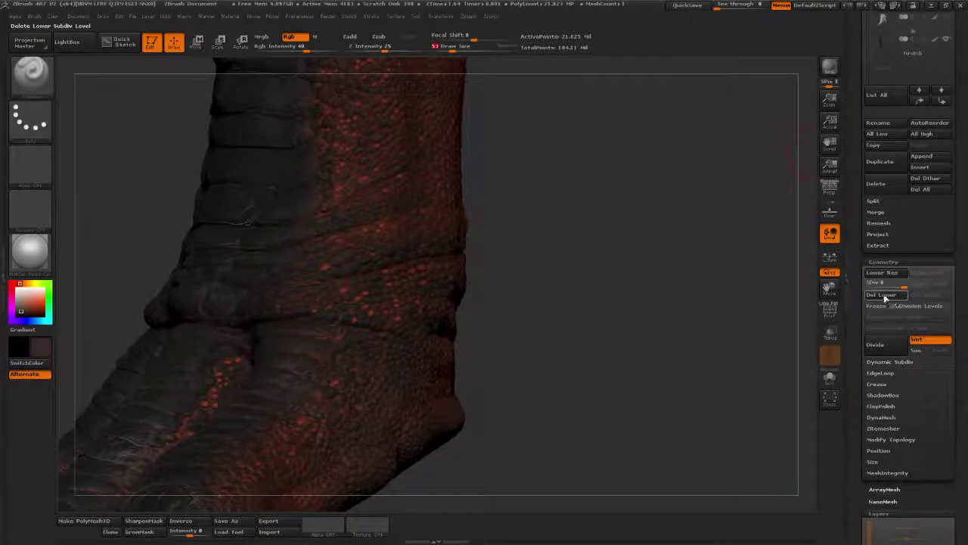
left_click_drag(865, 315, 872, 222)
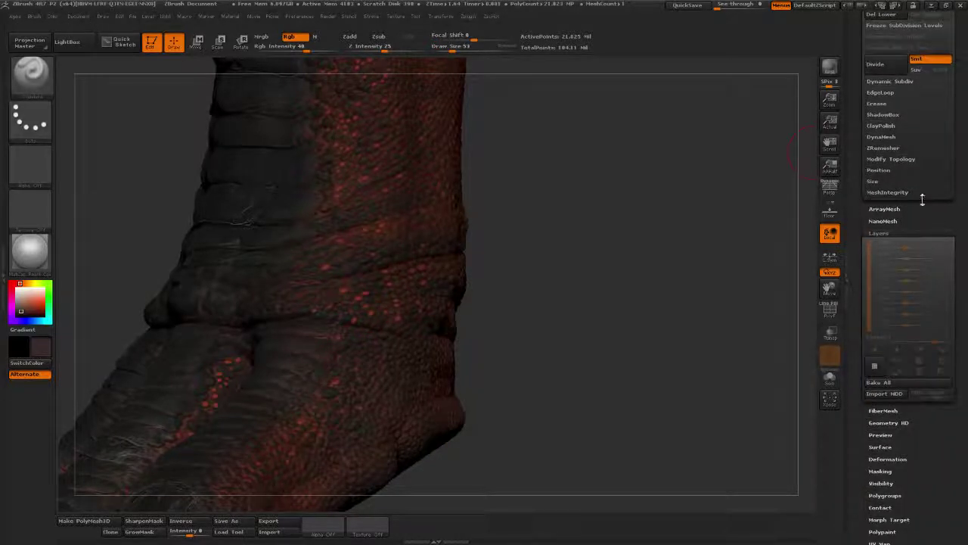
left_click_drag(857, 301, 855, 169)
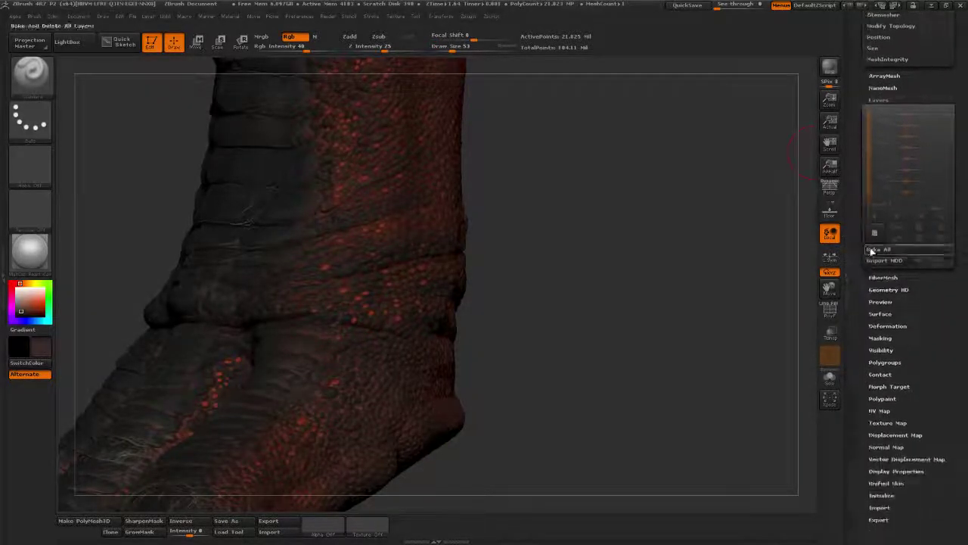
left_click(885, 338)
left_click_drag(859, 402, 859, 225)
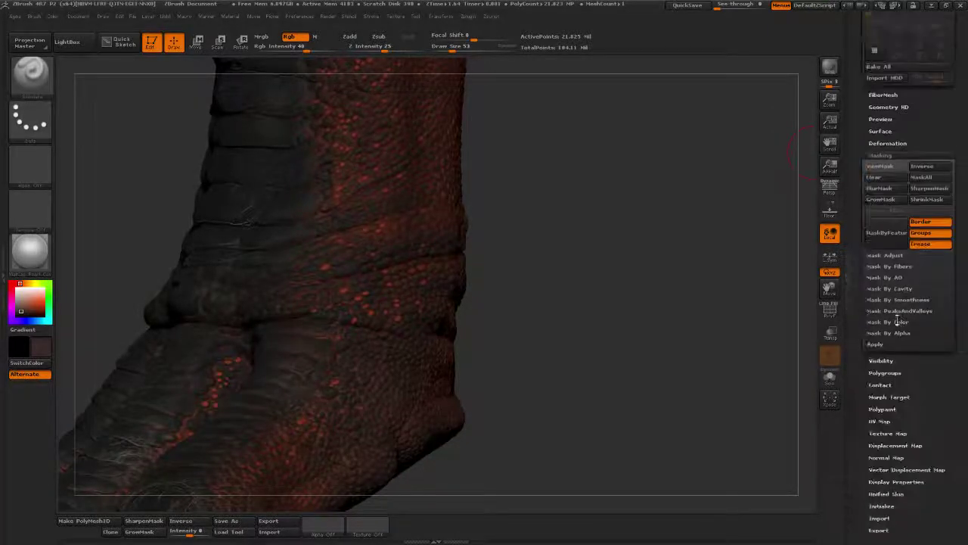
left_click(904, 290)
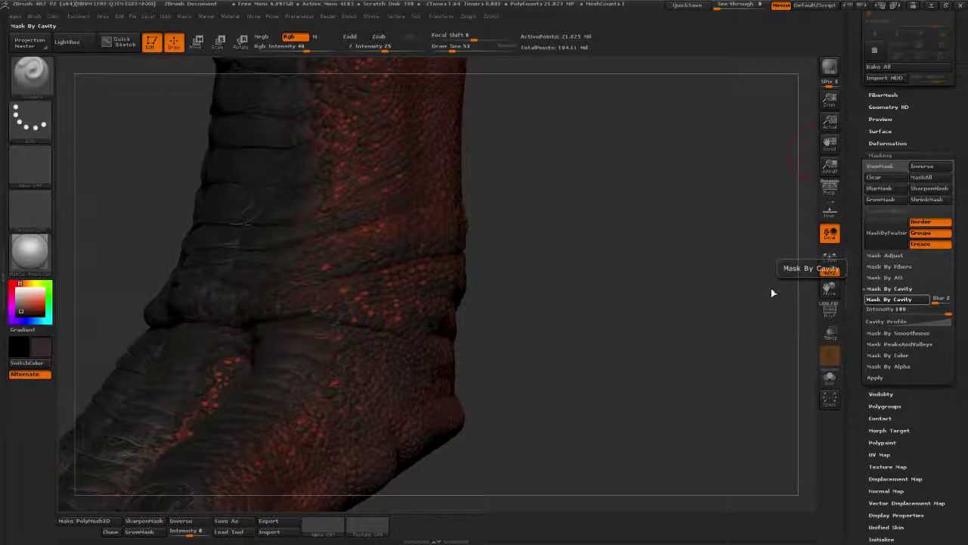
left_click(890, 299)
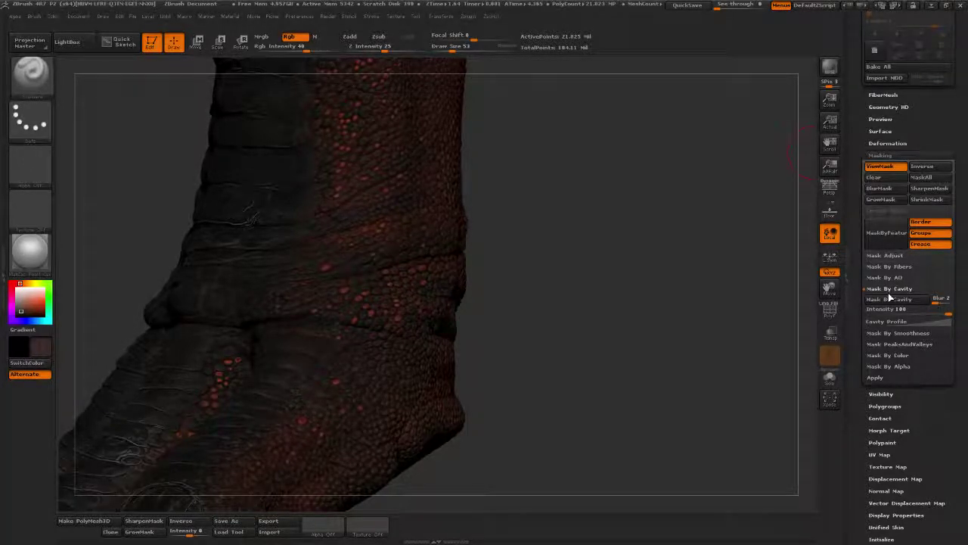
left_click(888, 293)
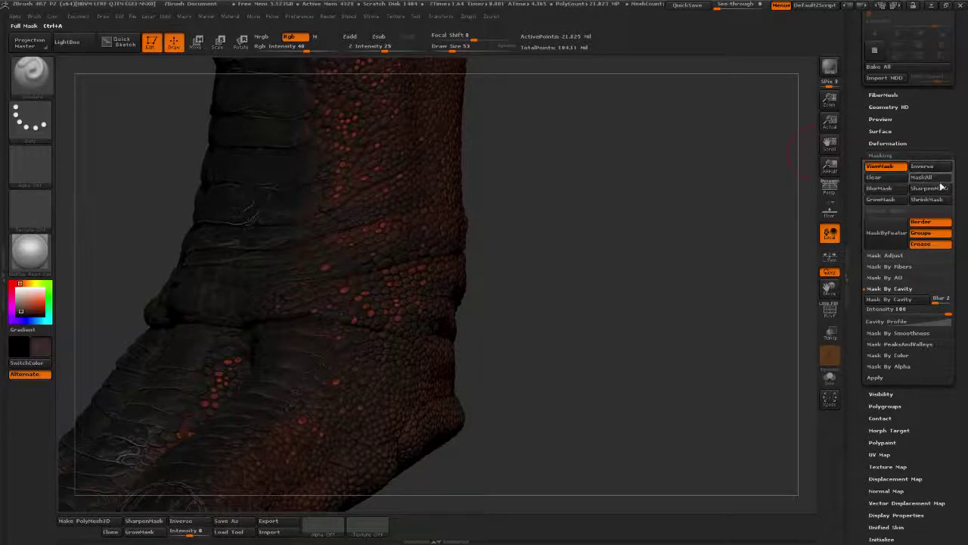
left_click(880, 166)
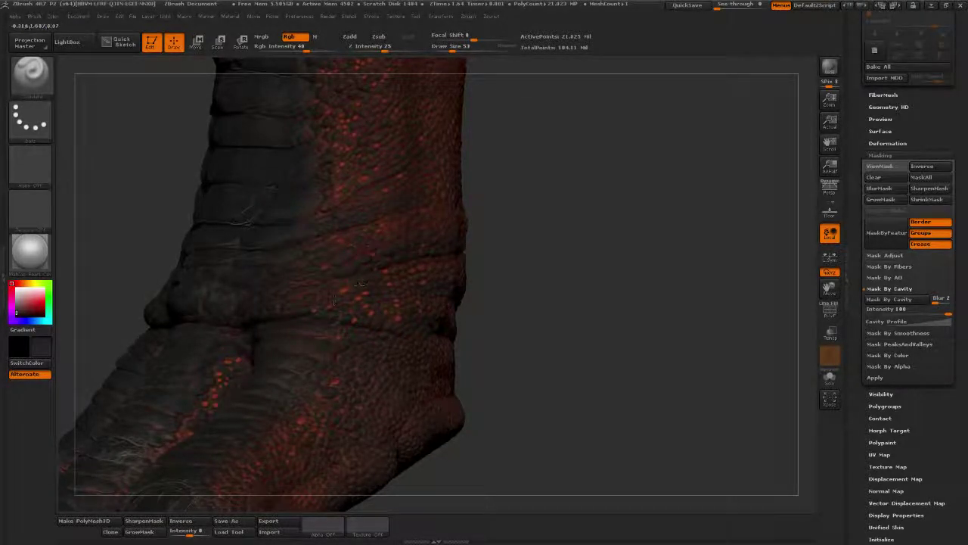
- Darken the edge of the red scales beside the front plates up the leg with near-black, reducing the draw size to 37
left_click_drag(616, 214, 530, 264)
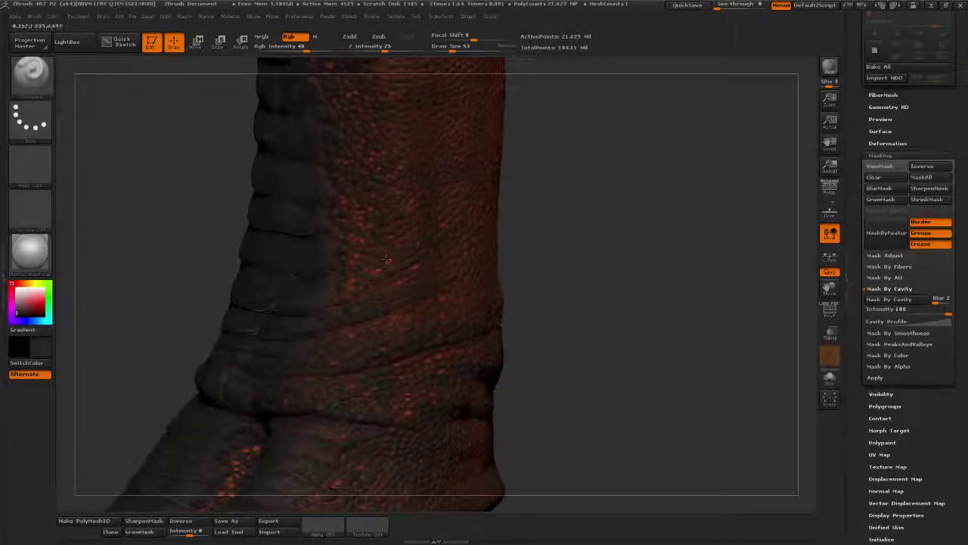
left_click_drag(579, 178, 549, 247)
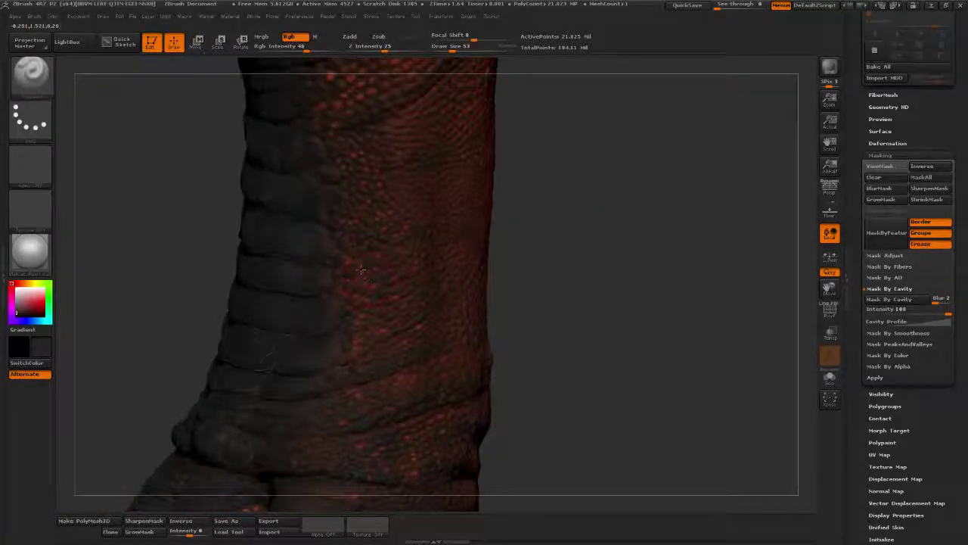
left_click(449, 47)
left_click_drag(539, 89, 538, 273)
left_click_drag(537, 196, 369, 265)
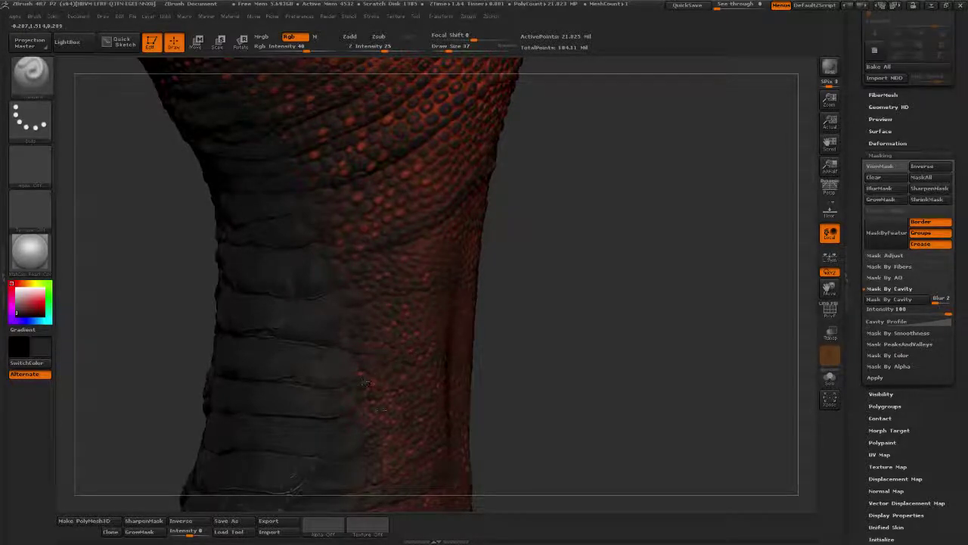
left_click_drag(581, 362, 634, 362)
left_click_drag(532, 279, 605, 366, "alt")
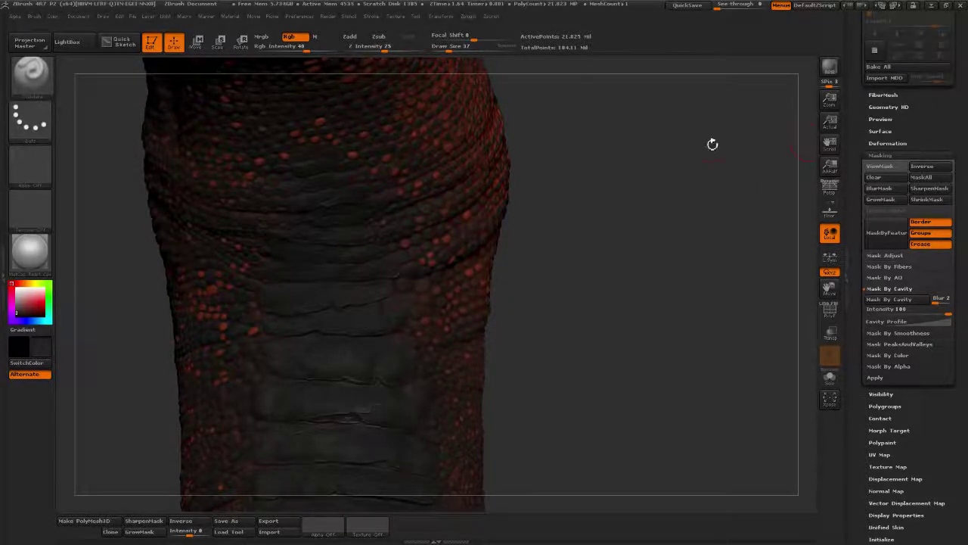
- Darken the transition between front plates and red scales around the upper leg and down its opposite side with near-black
left_click_drag(713, 144, 341, 225)
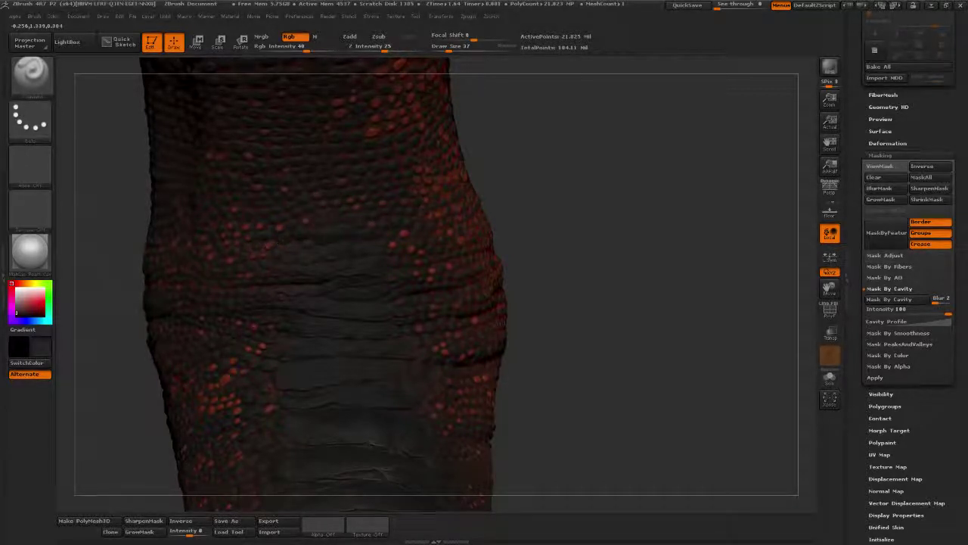
left_click_drag(558, 225, 614, 279)
left_click_drag(544, 319, 648, 246, "alt")
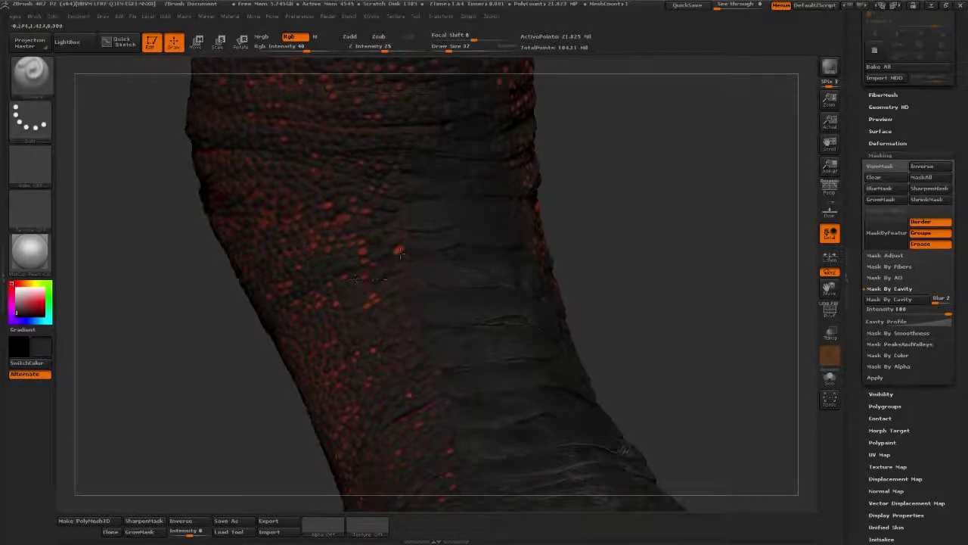
left_click_drag(570, 281, 561, 208, "alt")
left_click_drag(358, 278, 397, 289)
- Blend near-black paint over the scales around the ankle crease and up the adjoining side of the leg
left_click_drag(589, 315, 549, 200)
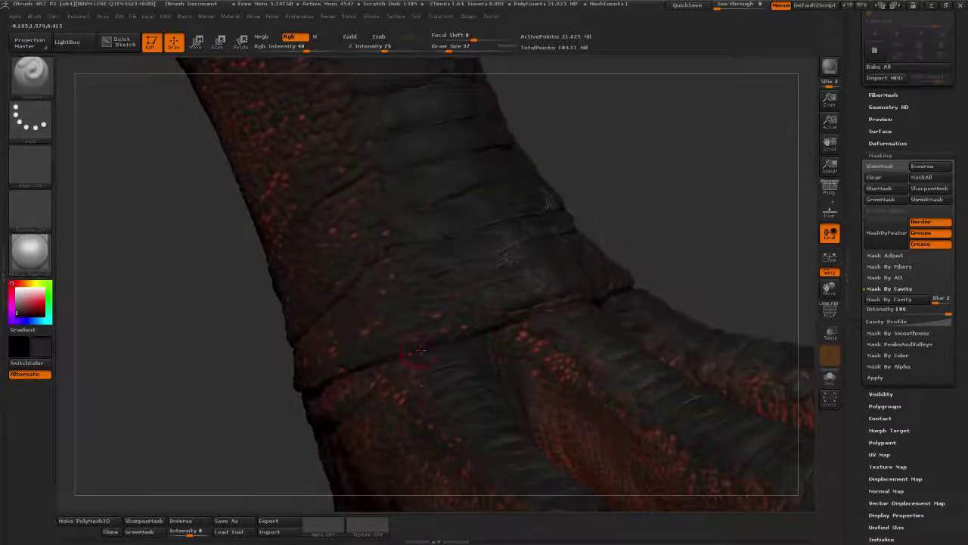
left_click_drag(461, 321, 449, 326)
right_click_drag(538, 381, 522, 370, "alt")
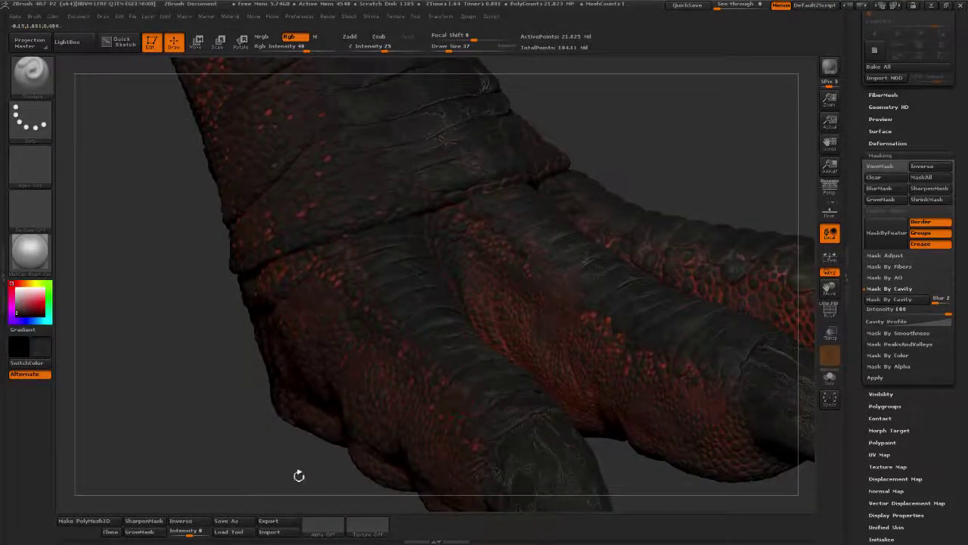
left_click_drag(302, 413, 319, 470)
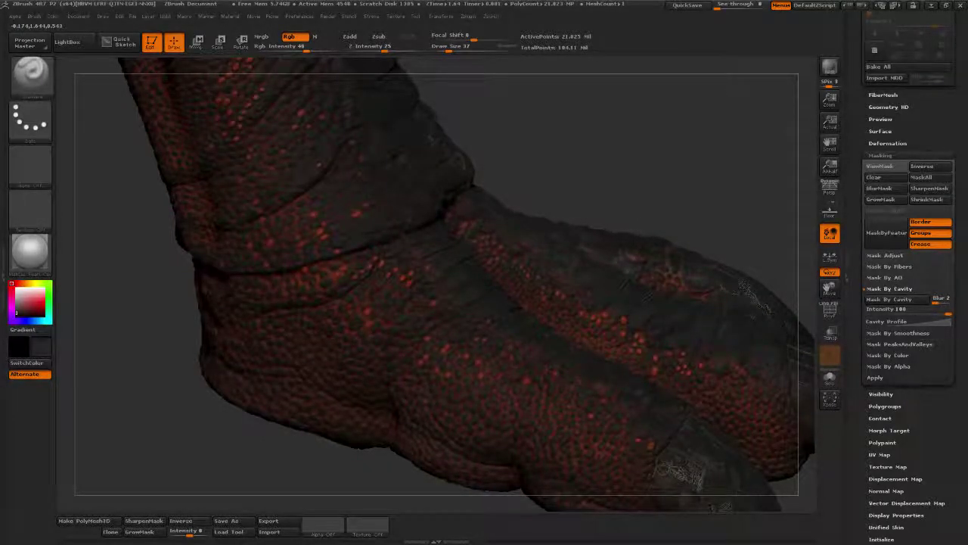
mouse_move(592, 161)
left_mouse_down("alt")
mouse_move(610, 169)
mouse_move(611, 242)
left_mouse_up("alt")
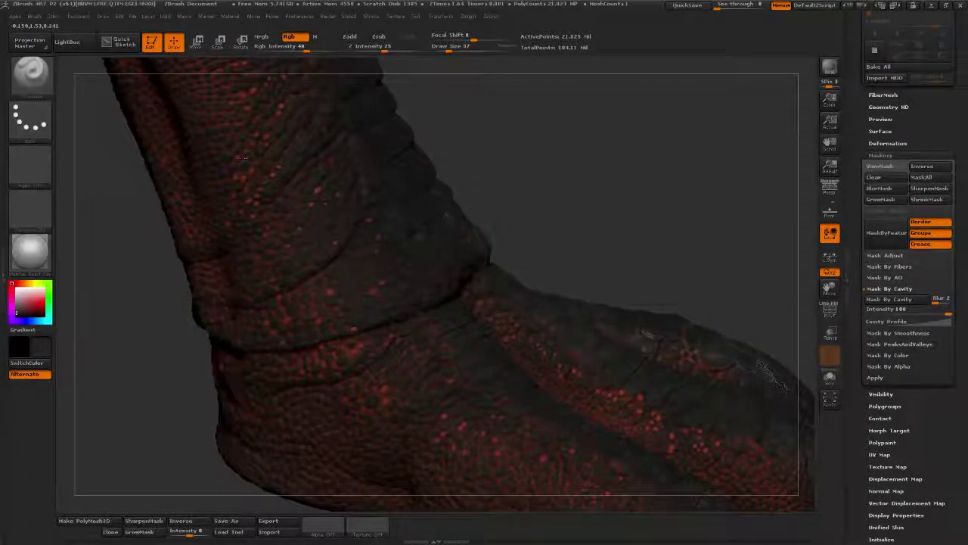
left_click_drag(522, 159, 533, 259, "alt")
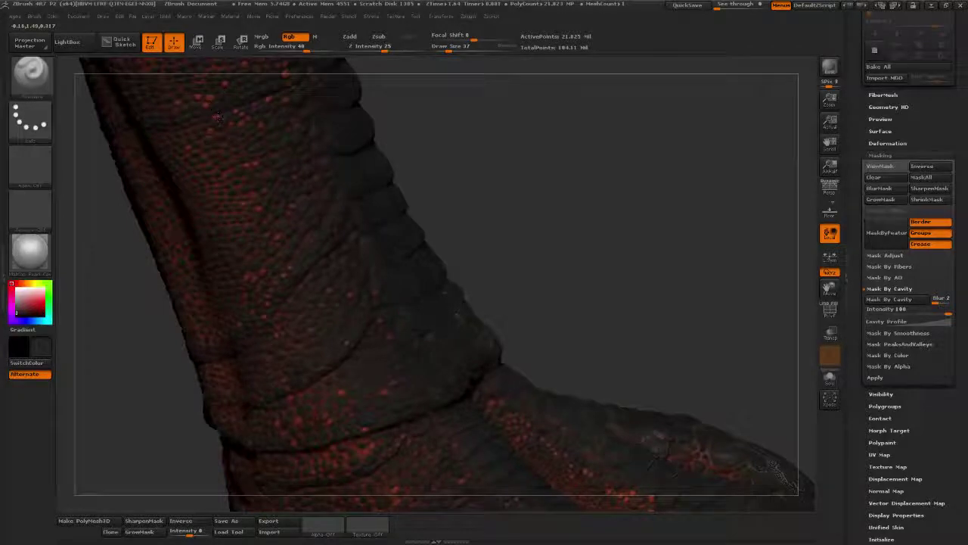
left_click_drag(514, 219, 510, 123, "alt")
- Brush near-black over the border between the front plates and the narrow red strip, from below the knee to the ankle
mouse_move(522, 166)
left_mouse_down()
mouse_move(564, 192)
mouse_move(596, 180)
mouse_move(557, 179)
mouse_move(633, 225)
mouse_move(422, 239)
left_mouse_up()
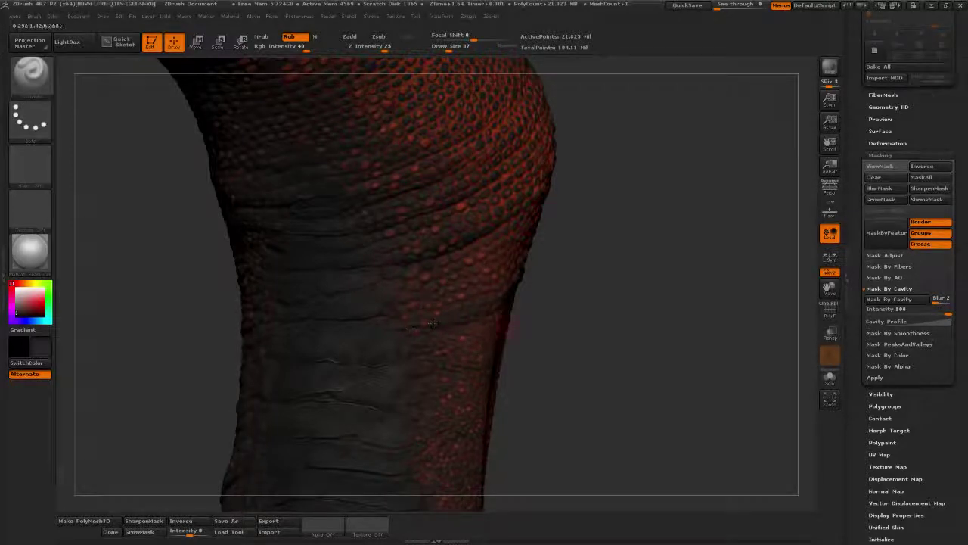
right_click_drag(433, 324, 431, 184, "alt")
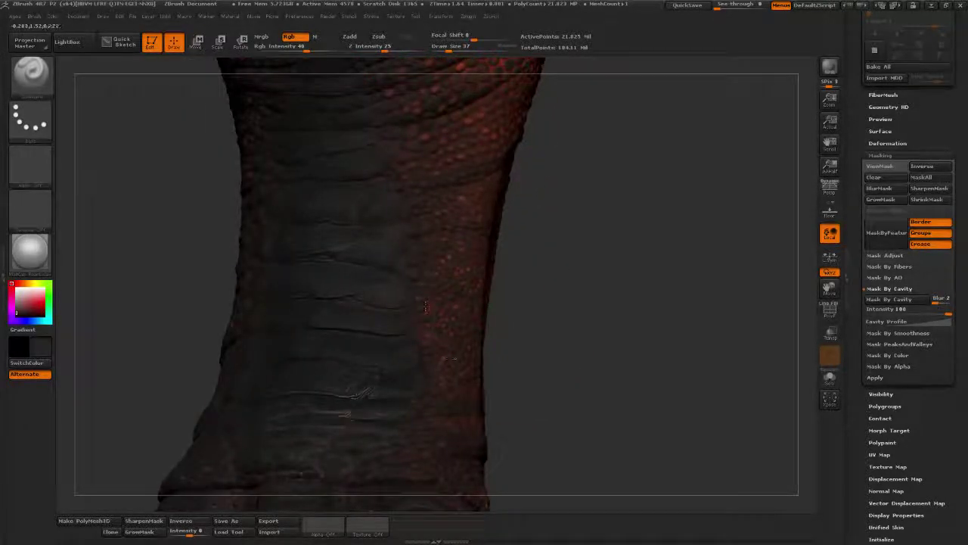
mouse_move(564, 361)
left_mouse_down()
mouse_move(601, 313)
mouse_move(596, 257)
left_mouse_up()
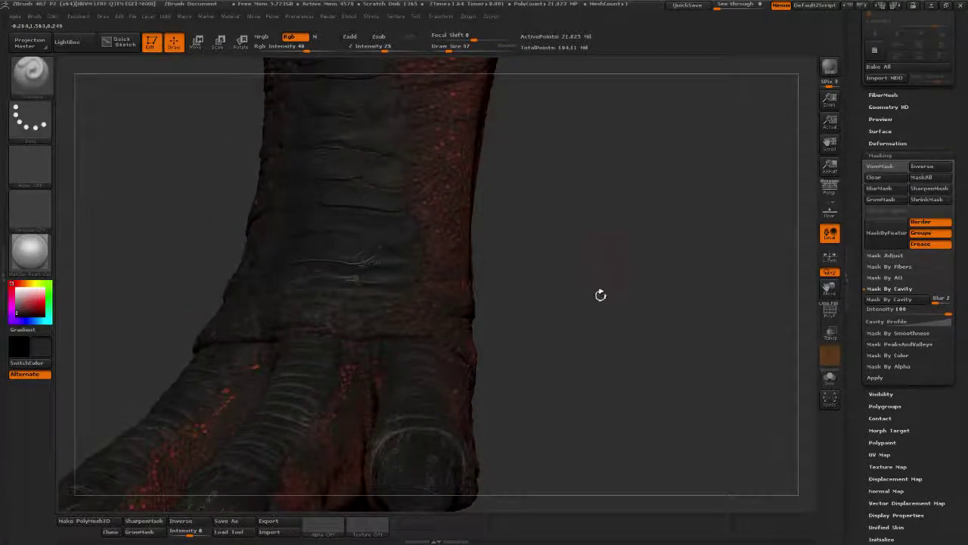
left_click_drag(543, 253, 593, 291)
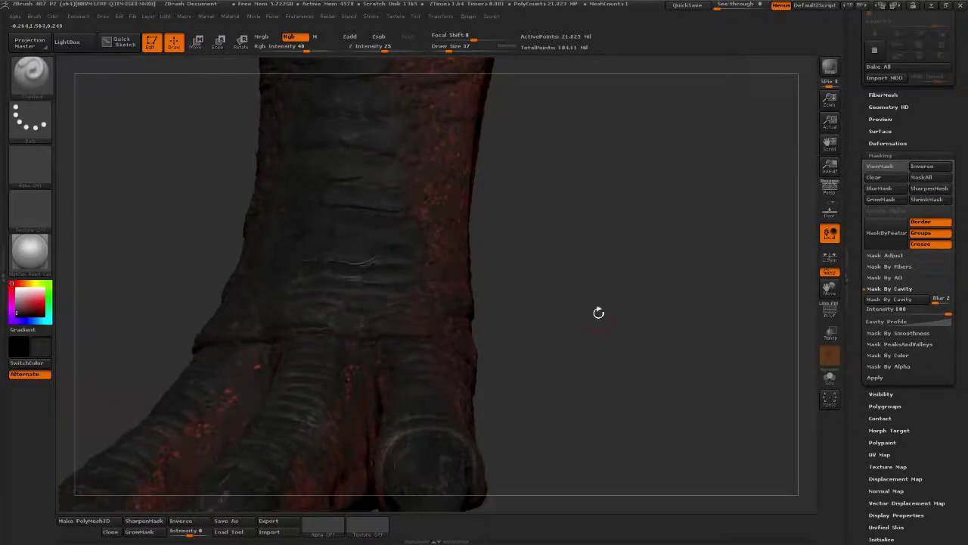
- Darken the red scales between the toes and along the edges of the toe plates with near-black
left_click_drag(600, 246, 493, 196)
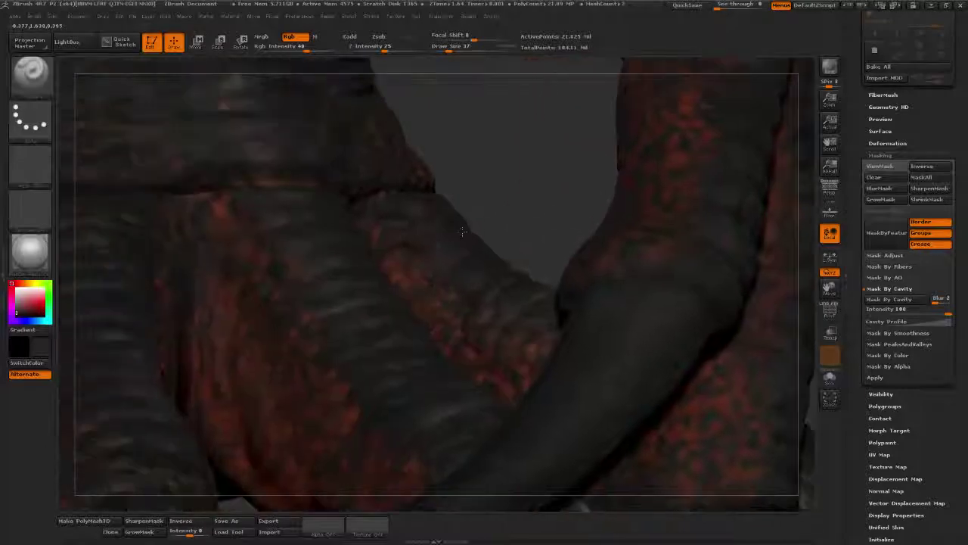
right_click_drag(380, 237, 215, 227)
left_click_drag(378, 257, 421, 206)
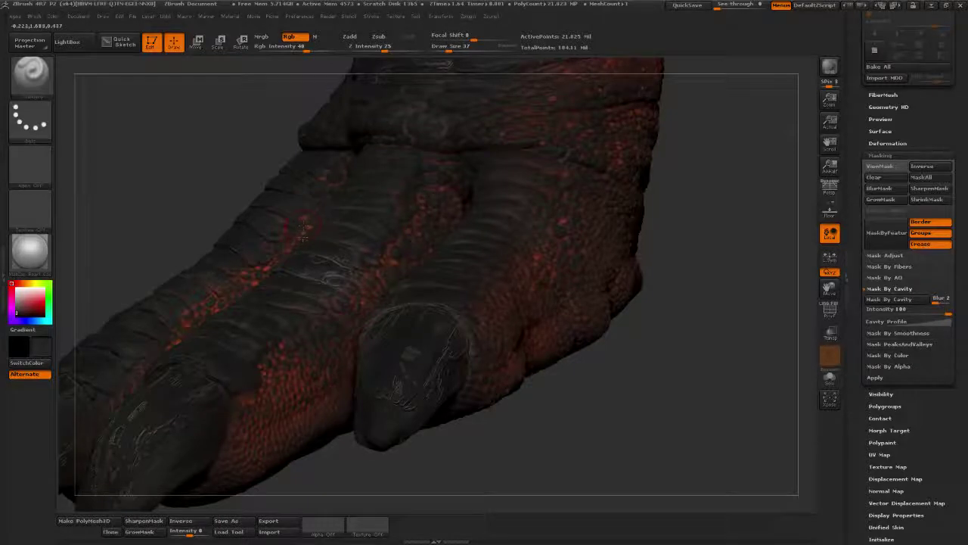
left_click_drag(302, 235, 287, 268)
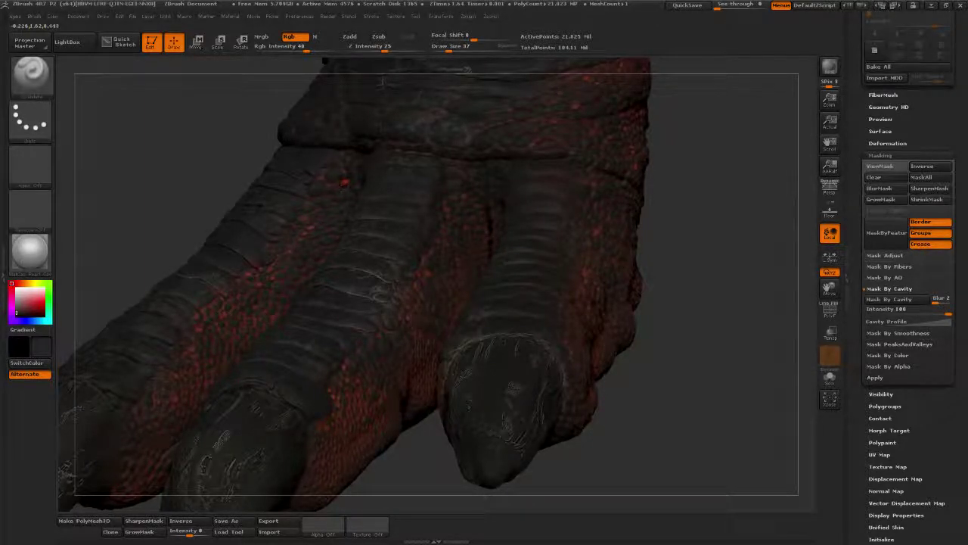
mouse_move(343, 182)
left_mouse_down()
mouse_move(763, 201)
mouse_move(675, 187)
left_mouse_up()
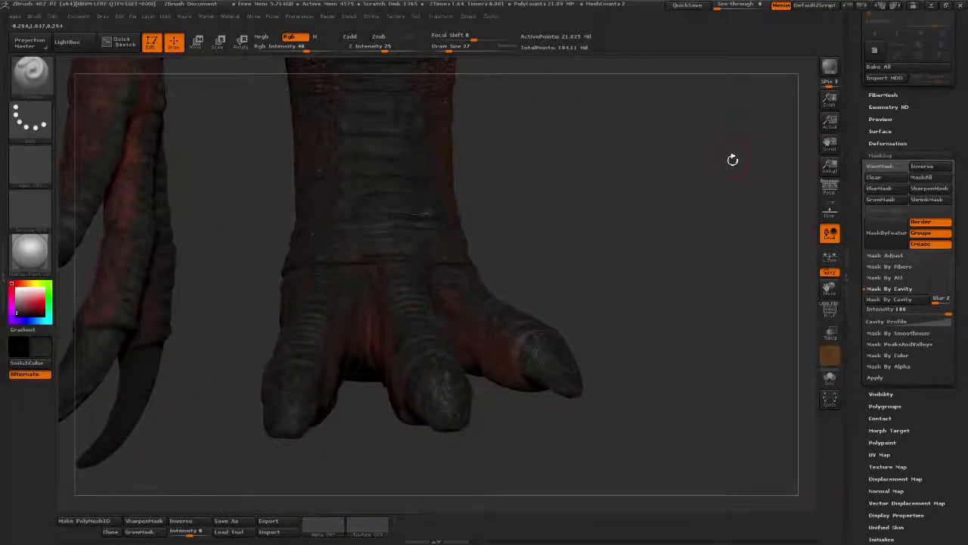
- Lower the hind leg subtool's subdivision level to 5
left_click_drag(614, 192, 619, 338, "alt")
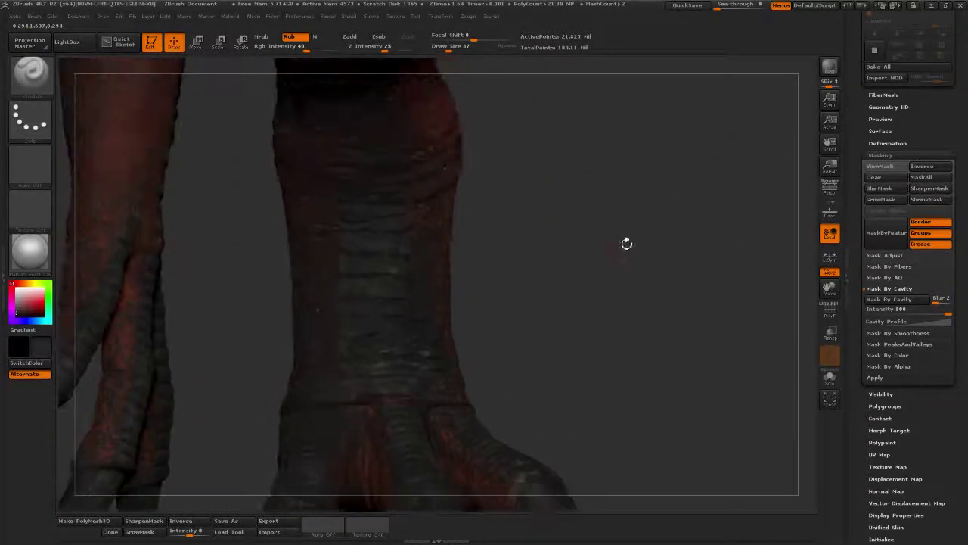
left_click_drag(627, 244, 708, 230)
left_click_drag(857, 263, 876, 392)
left_click_drag(761, 264, 758, 242)
left_click_drag(606, 276, 704, 265, "alt")
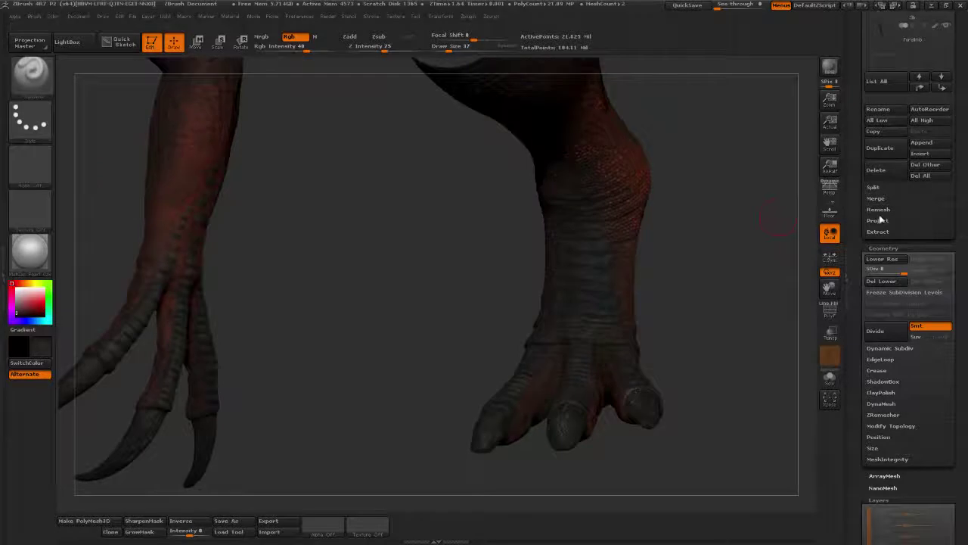
left_click(890, 269)
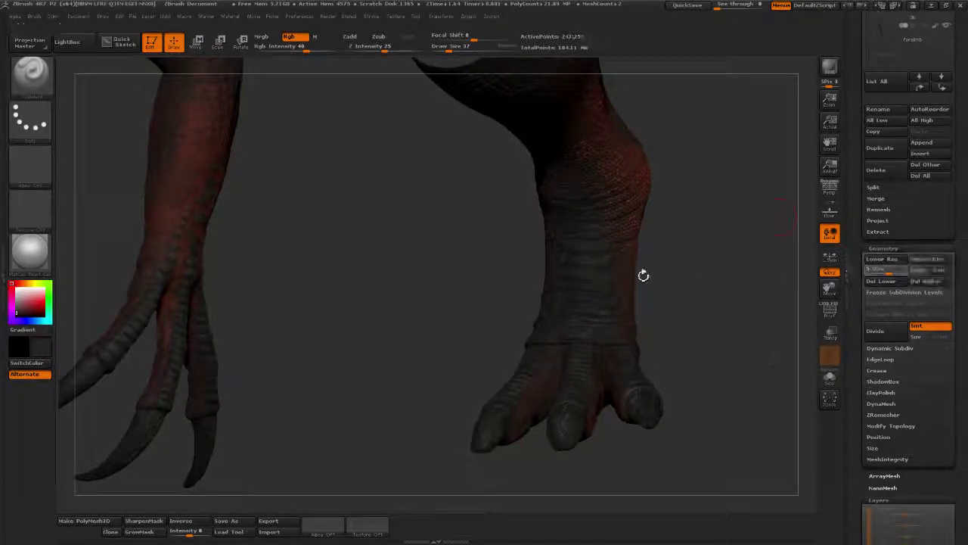
- Switch to the forelimb subtool and raise its subdivision level to 8
mouse_move(664, 262)
left_mouse_down()
mouse_move(704, 263)
mouse_move(696, 258)
mouse_move(726, 308)
mouse_move(648, 259)
mouse_move(464, 200)
left_mouse_up()
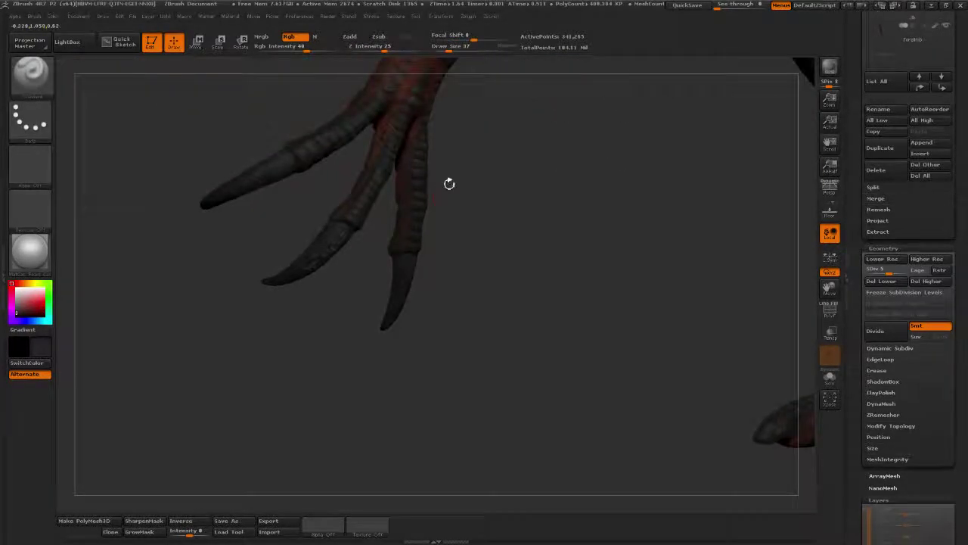
left_click_drag(467, 148, 667, 445, "alt")
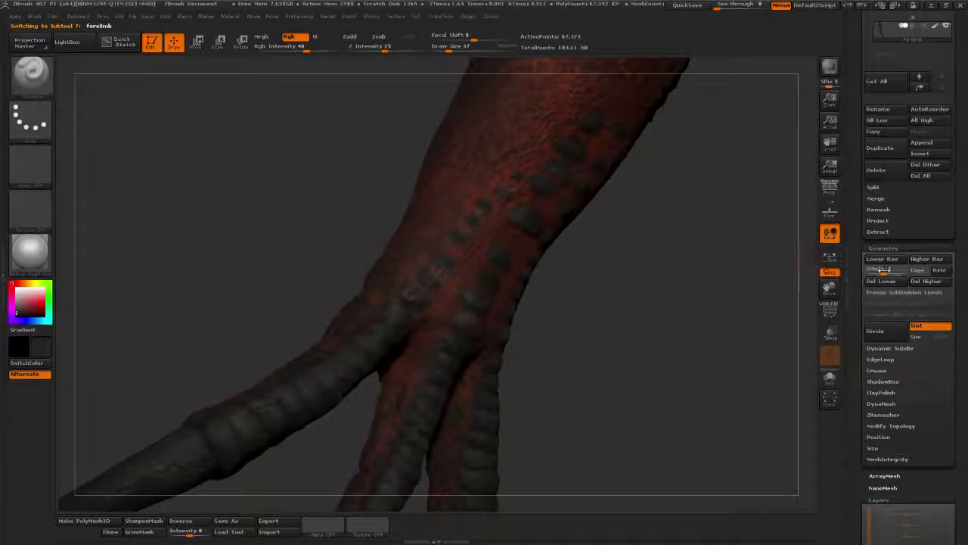
left_click(924, 258)
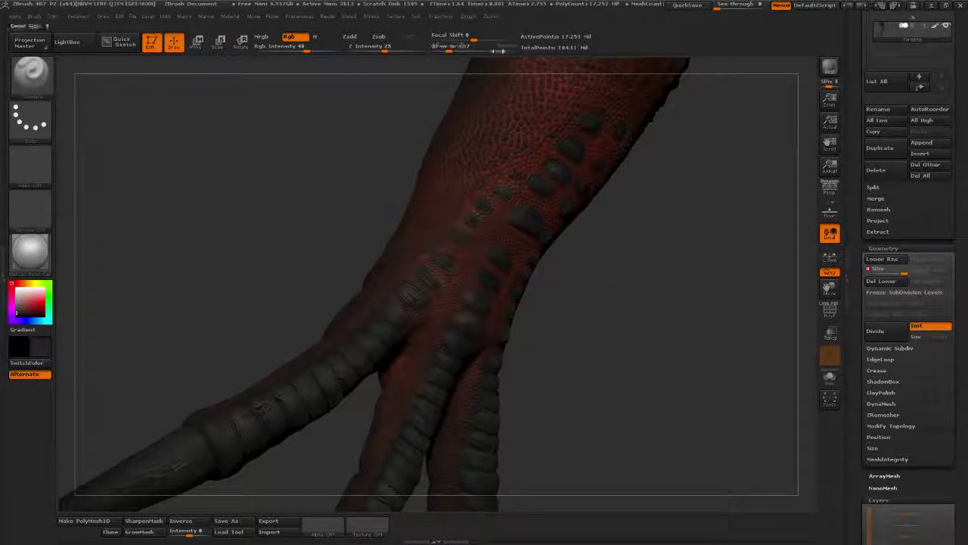
- Set the draw size to 14 and sample a muted red from the scales beside the finger plates
left_click_drag(453, 48, 443, 50)
mouse_move(573, 284)
left_mouse_down("alt")
mouse_move(799, 329)
mouse_move(606, 208)
left_mouse_up("alt")
left_click_drag(622, 277, 522, 281)
left_click_drag(681, 363, 443, 297, "alt")
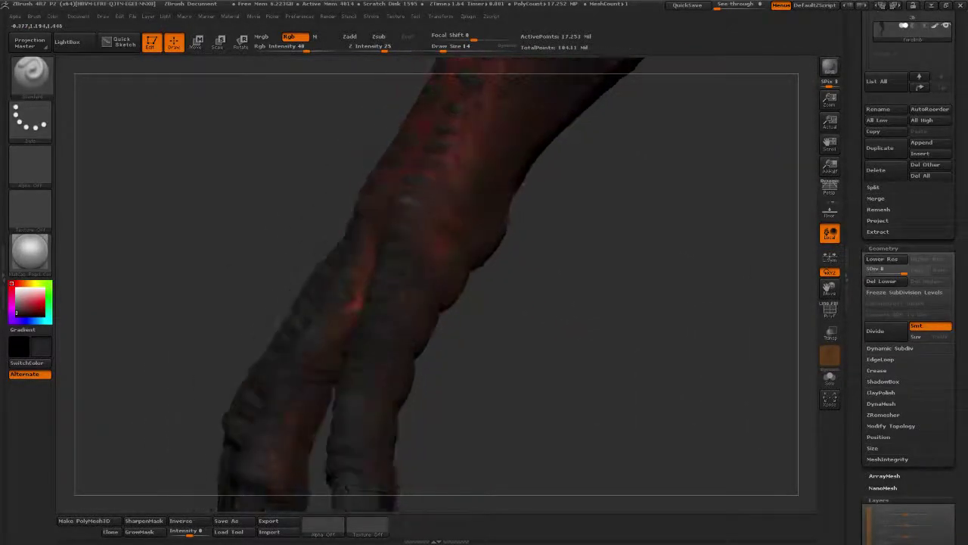
left_click_drag(590, 302, 522, 246, "alt")
left_click_drag(556, 393, 662, 335, "alt")
left_click_drag(553, 341, 616, 321)
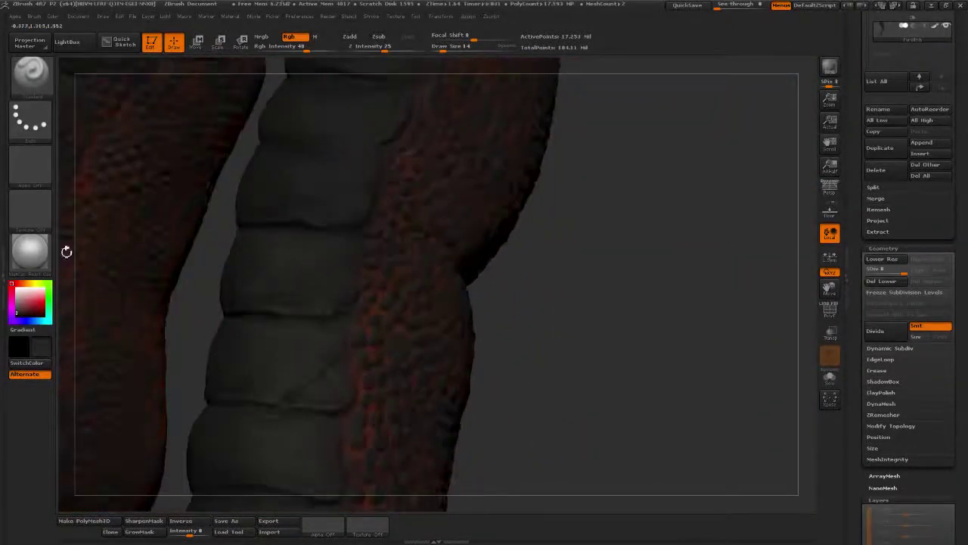
left_click_drag(51, 298, 379, 292)
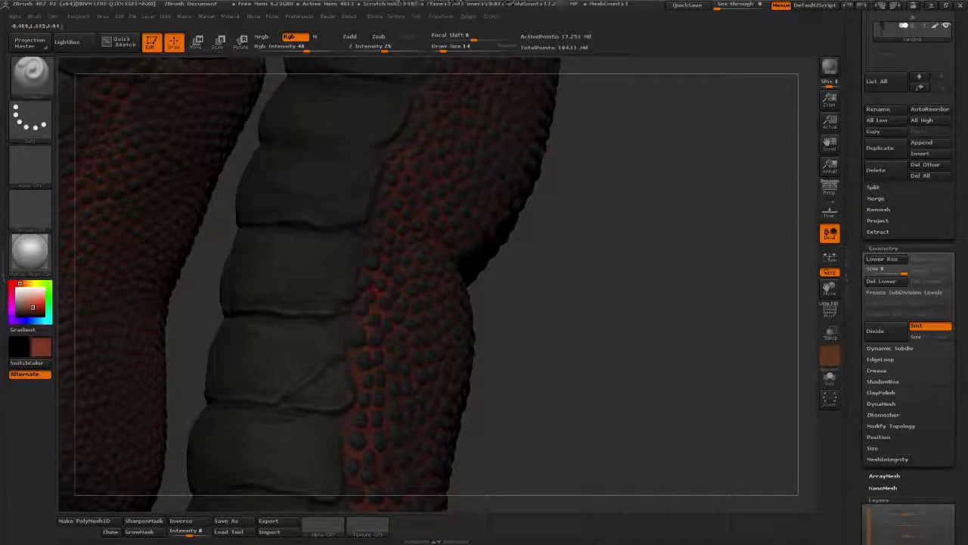
- Change the paint color to a more saturated red, Red 162, Green 54, Blue 33
left_click_drag(553, 264, 523, 278, "alt")
left_click_drag(559, 219, 469, 409, "alt")
left_click_drag(627, 369, 547, 374)
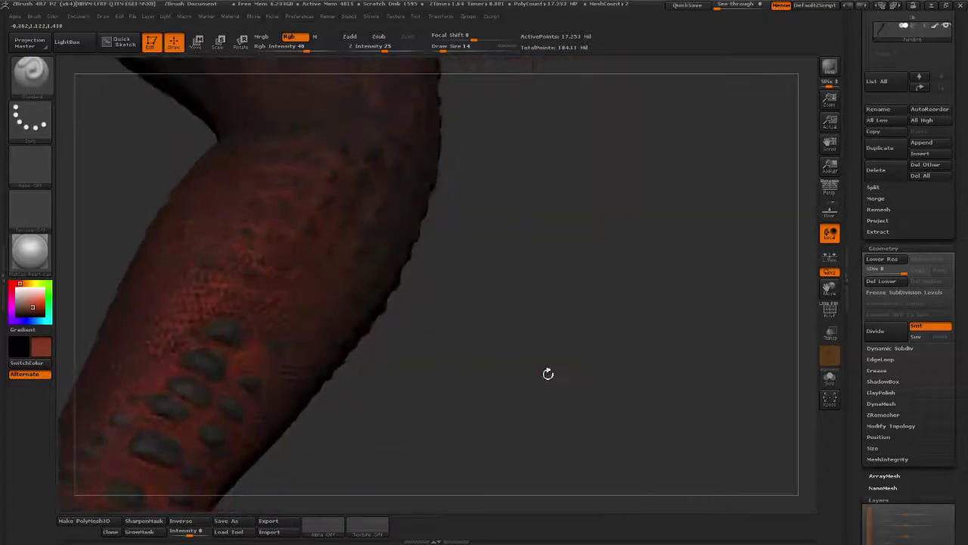
left_click_drag(416, 365, 372, 237)
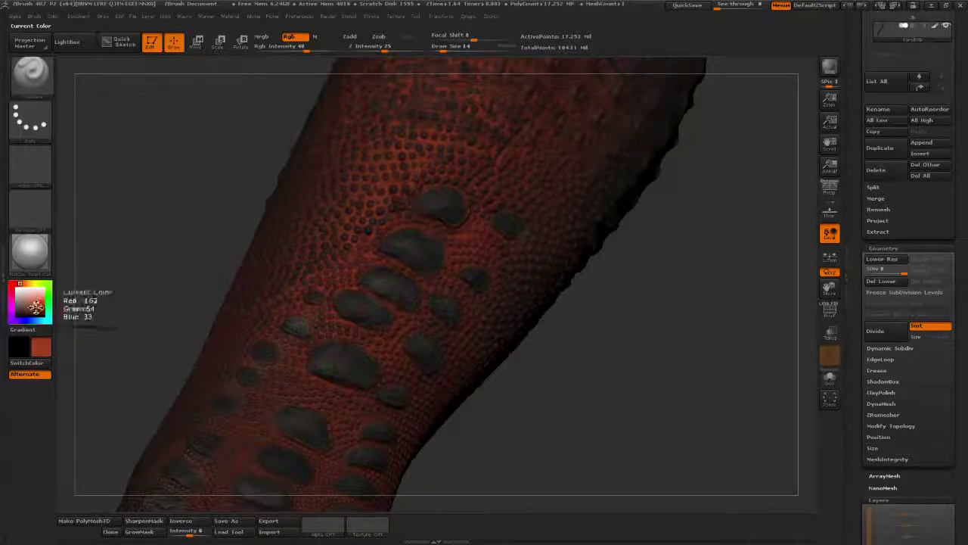
- Set the draw size to 10 and dab red onto a few single scales beside the finger plates
left_click_drag(550, 411, 519, 251)
mouse_move(467, 346)
left_mouse_down()
mouse_move(522, 371)
mouse_move(531, 420)
left_mouse_up()
left_click(446, 48)
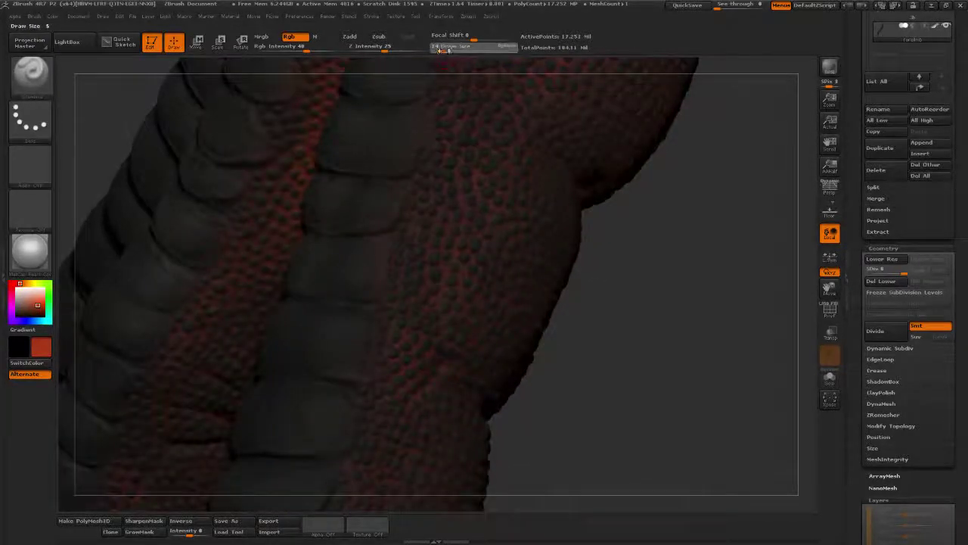
left_click_drag(442, 50, 440, 51)
left_click_drag(651, 245, 585, 330, "alt")
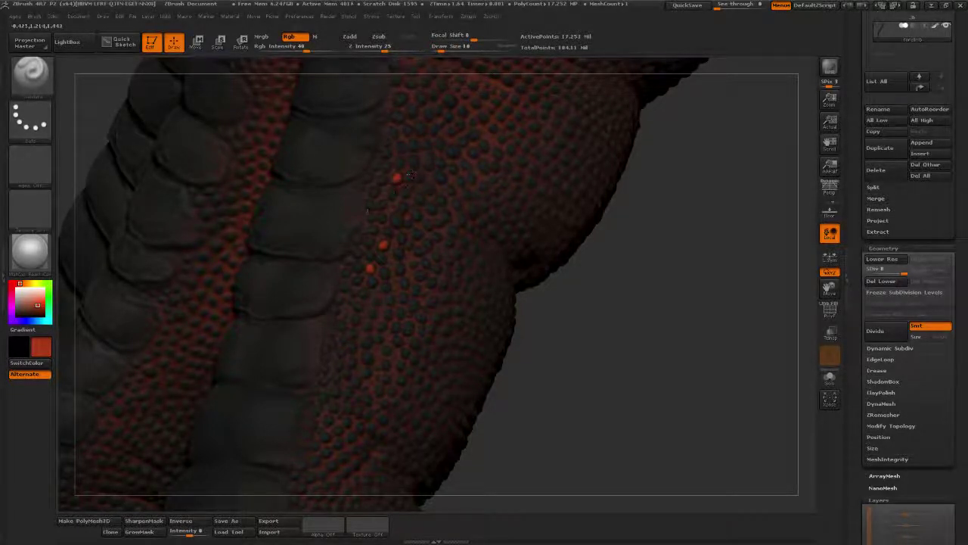
left_click_drag(369, 210, 371, 206)
- Darken the red paint color slightly and dab one more scale further down the row along the plates
mouse_move(372, 206)
right_mouse_down("ctrl")
mouse_move(443, 267)
mouse_move(518, 310)
right_mouse_up("ctrl")
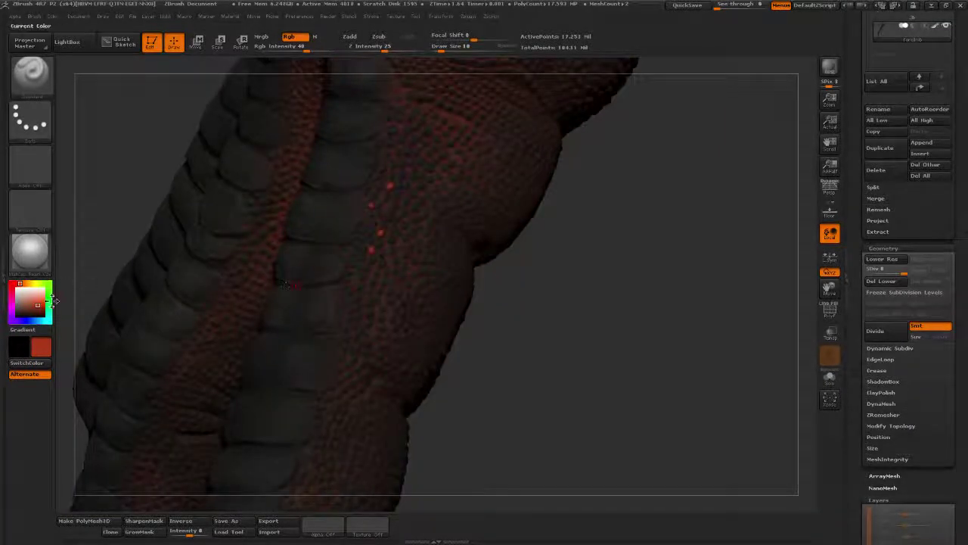
left_click(37, 307)
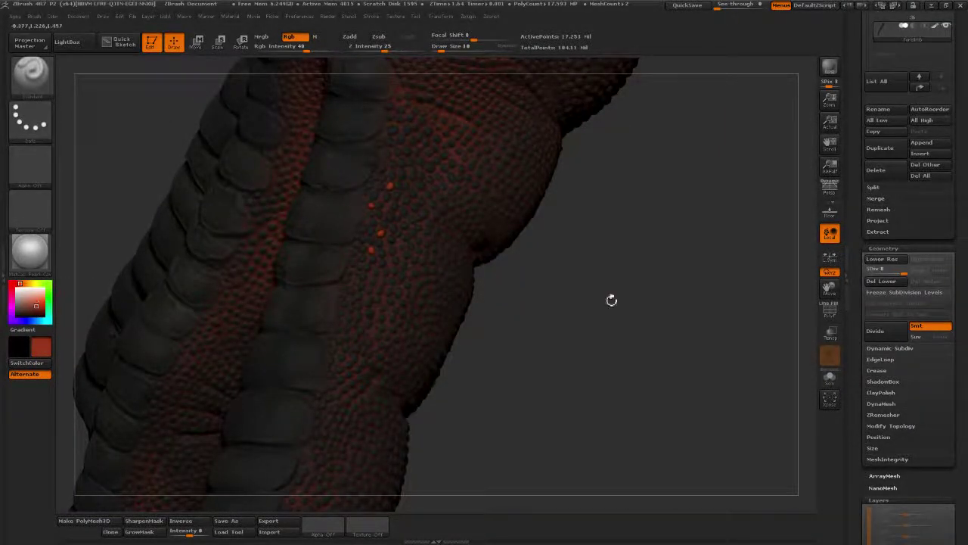
left_click_drag(611, 298, 341, 305)
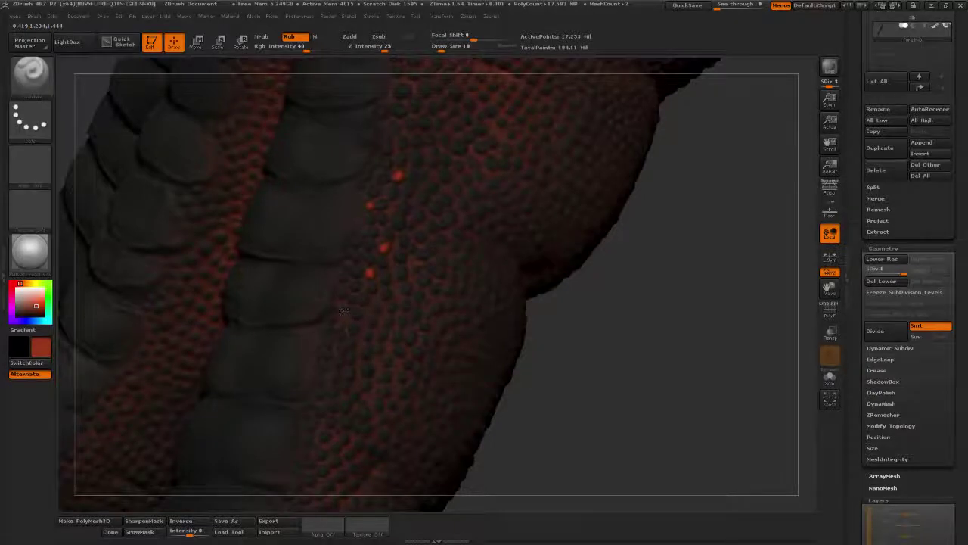
left_click_drag(617, 337, 741, 332)
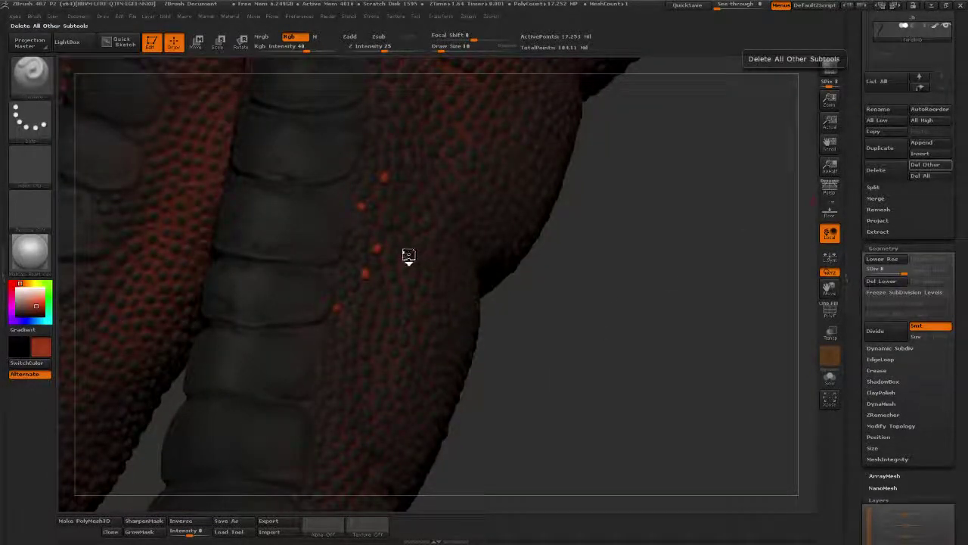
- Dab more red scales along the plates up to the knuckle, and turn off Zadd for the Smooth brush
left_click_drag(607, 262, 557, 297, "alt")
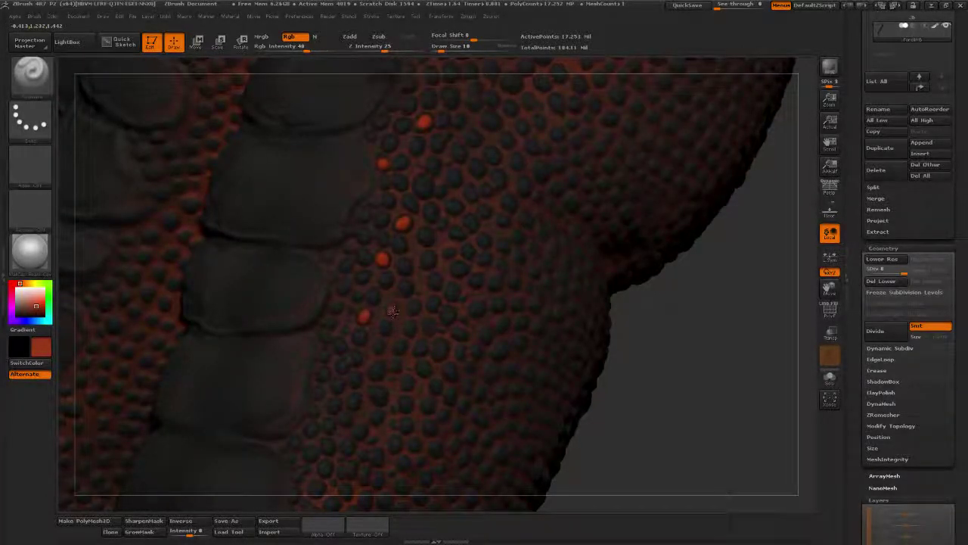
mouse_move(694, 260)
left_mouse_down()
mouse_move(643, 286)
mouse_move(602, 345)
left_mouse_up()
left_click(351, 250)
key("shift")
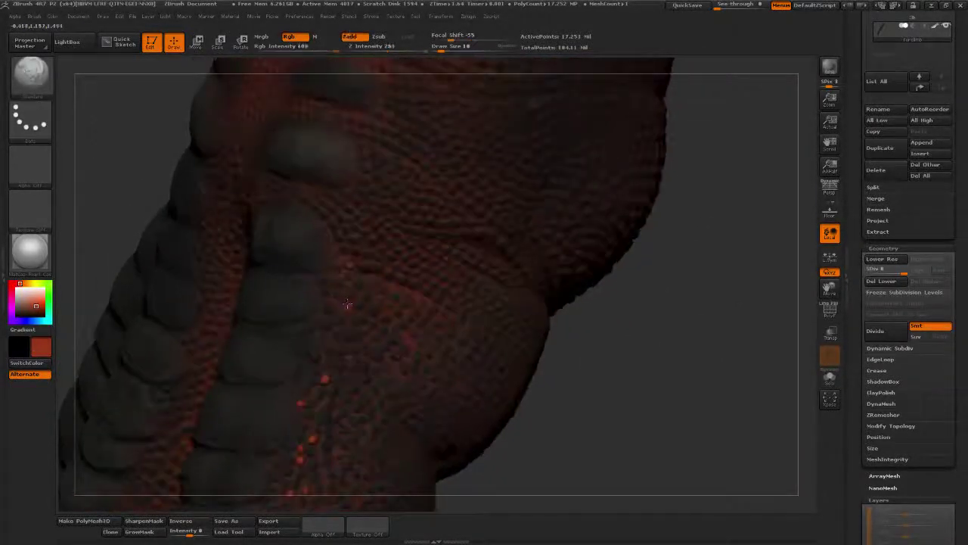
left_click(350, 36)
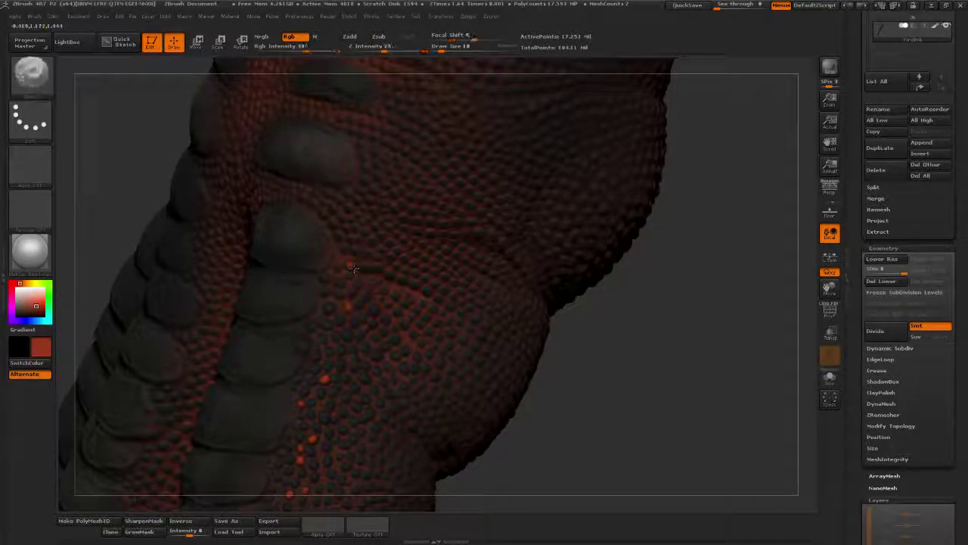
- Vary the scattered scales beside the plates with a darker red and a red sampled from the model
left_click_drag(606, 363, 636, 226, "alt")
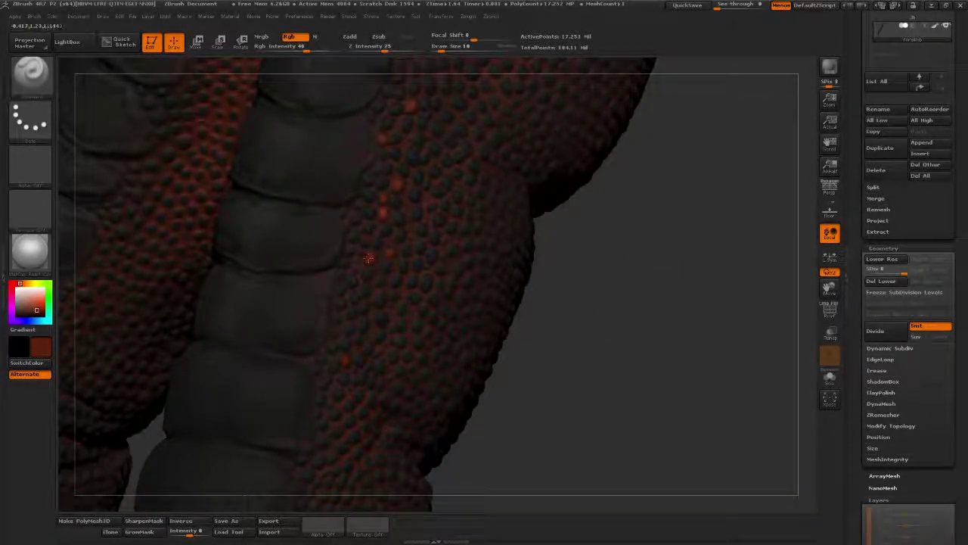
left_click_drag(654, 211, 637, 263, "alt")
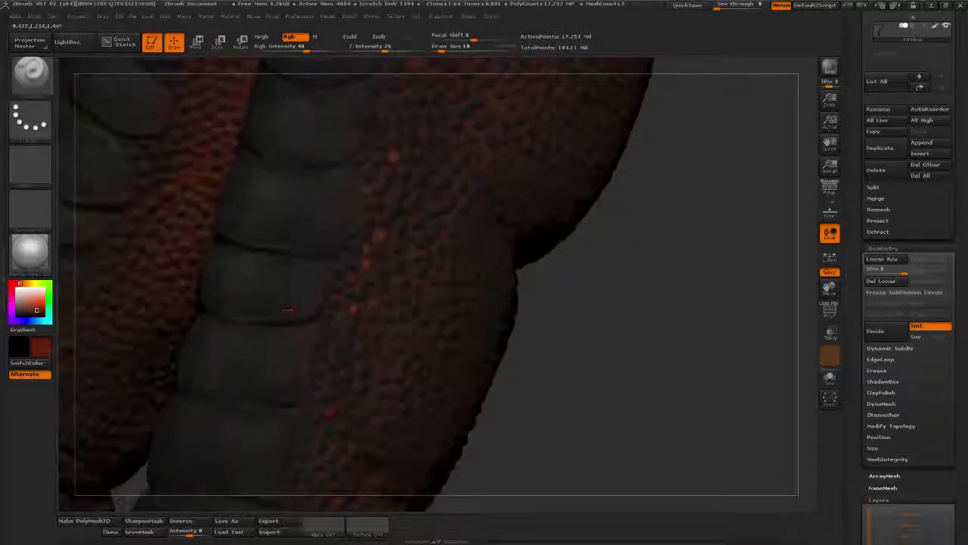
left_click_drag(35, 308, 370, 252)
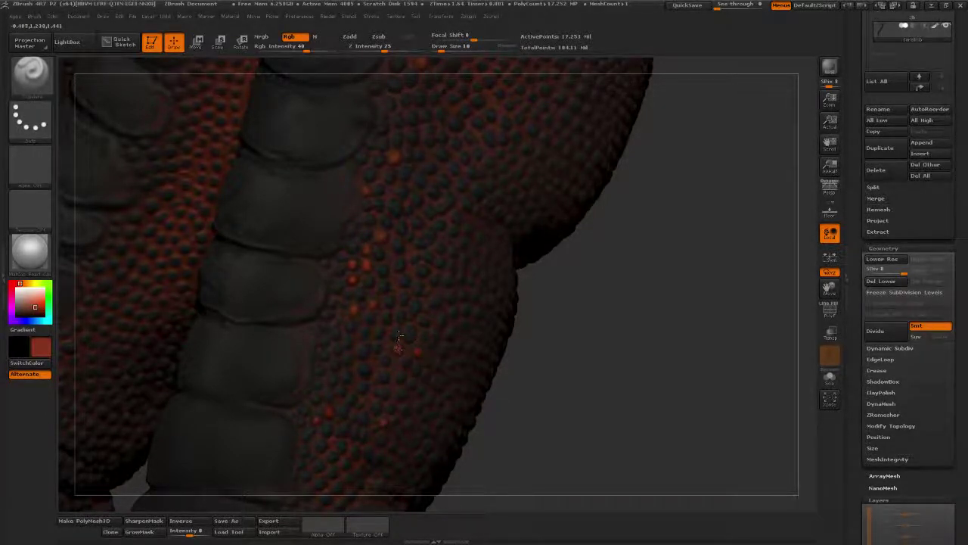
left_click_drag(659, 280, 661, 310)
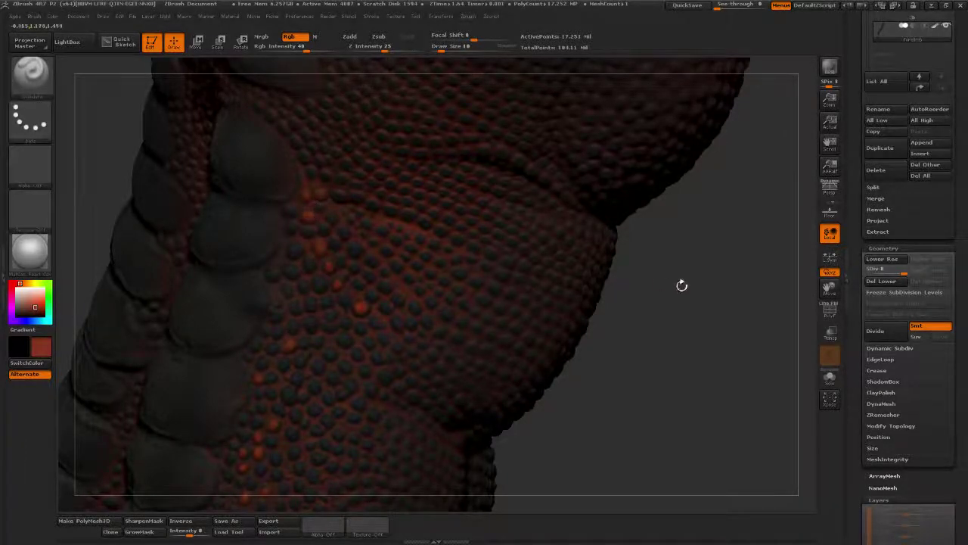
- Dab red onto scattered scales below the knuckle fold, spreading away from the plates
left_click_drag(680, 283, 516, 280)
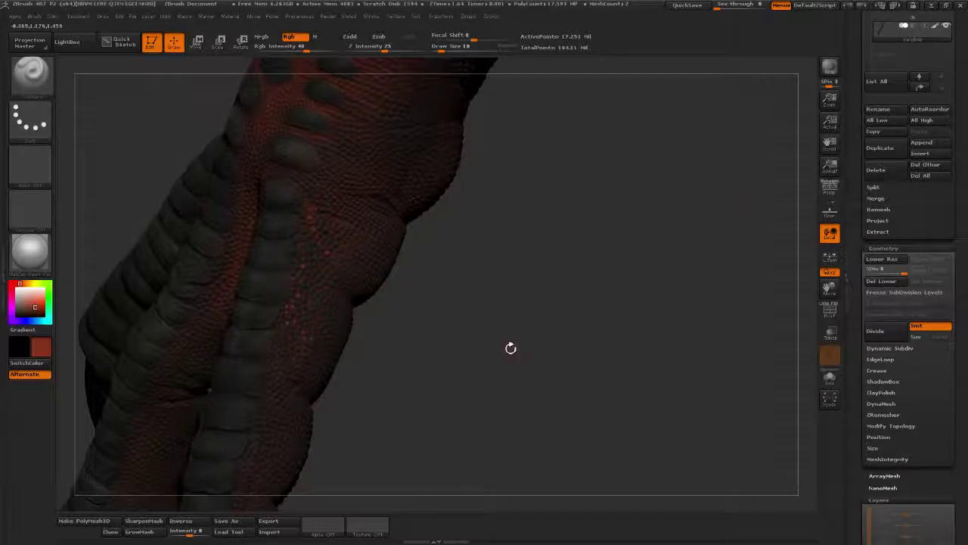
left_click_drag(510, 346, 626, 222)
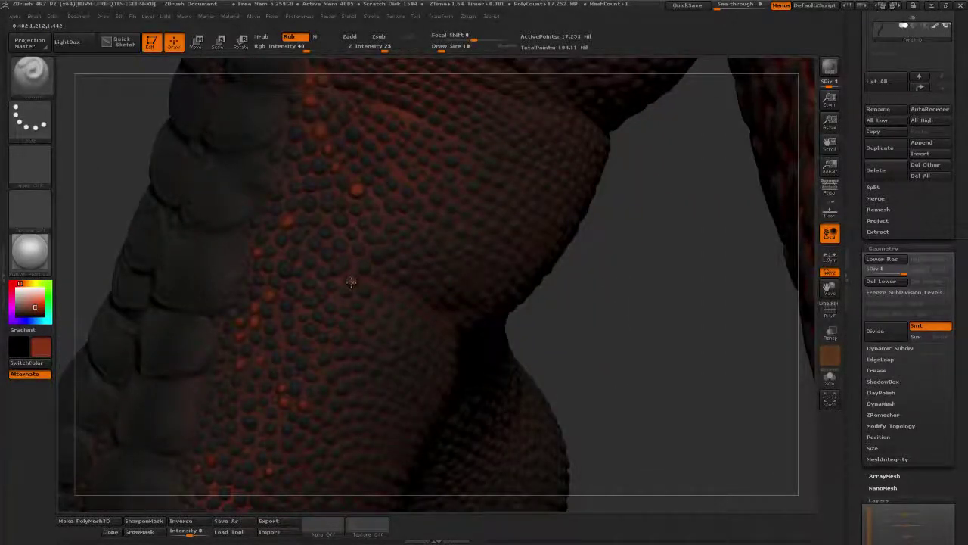
left_click(352, 278)
right_click_drag(352, 279, 390, 247)
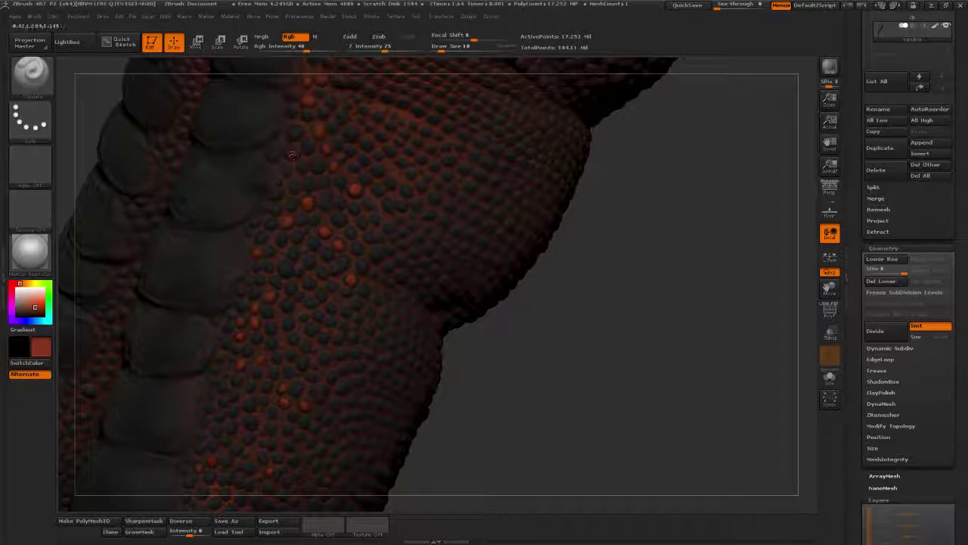
- Paint small clusters of red scales along the middle finger segment and around its lower crease
mouse_move(584, 305)
left_mouse_down()
mouse_move(331, 266)
mouse_move(337, 285)
left_mouse_up()
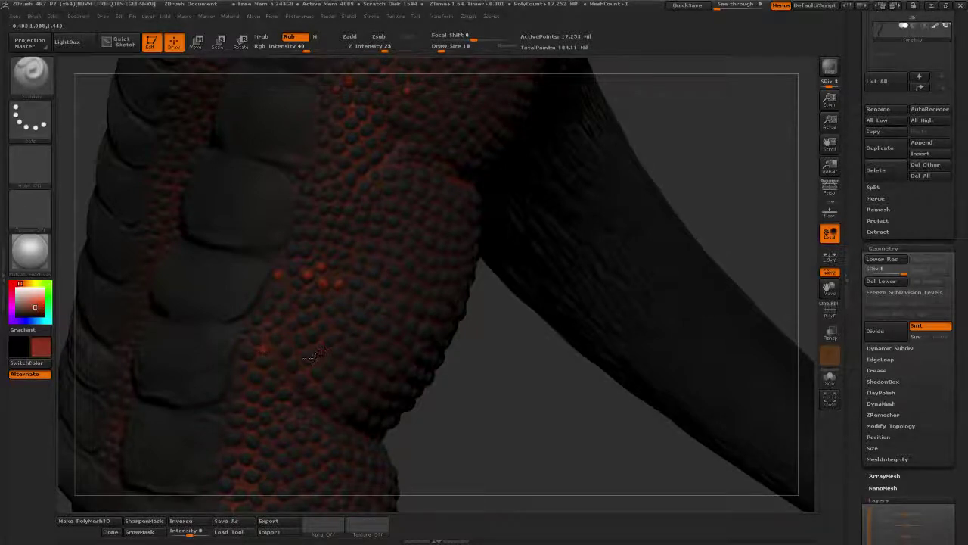
left_click_drag(448, 379, 406, 313)
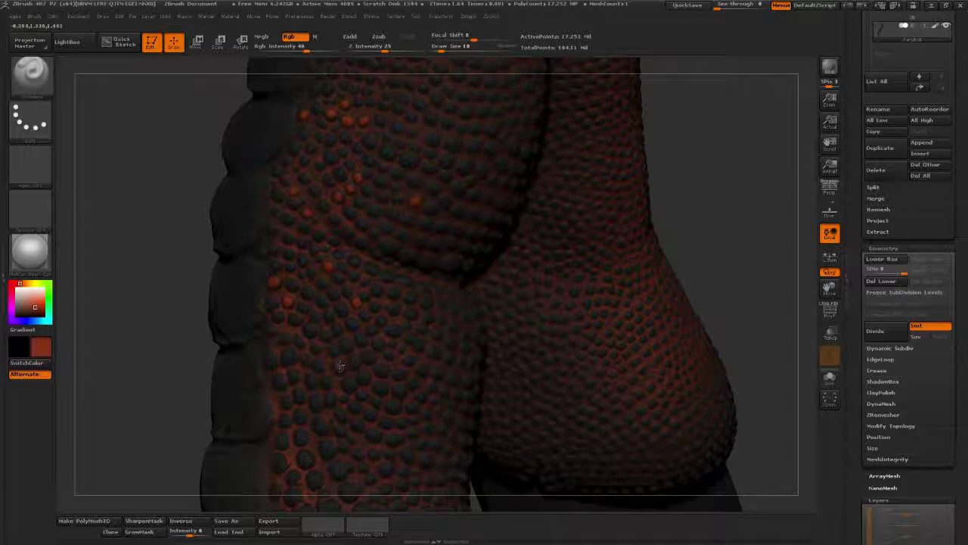
- Dab red onto scattered scales across the finger segment nearest the claw
left_click_drag(139, 421, 199, 317)
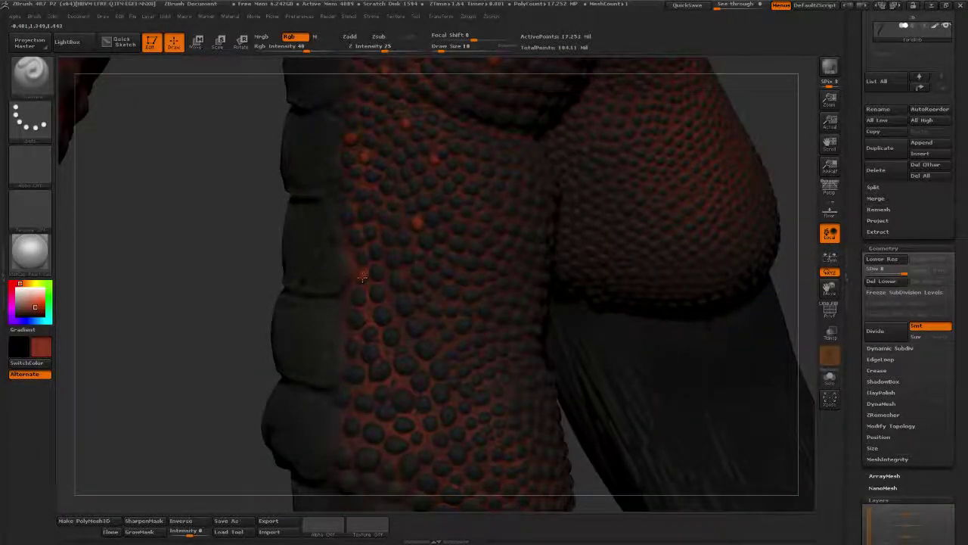
left_click(441, 324)
left_click_drag(468, 324, 461, 326)
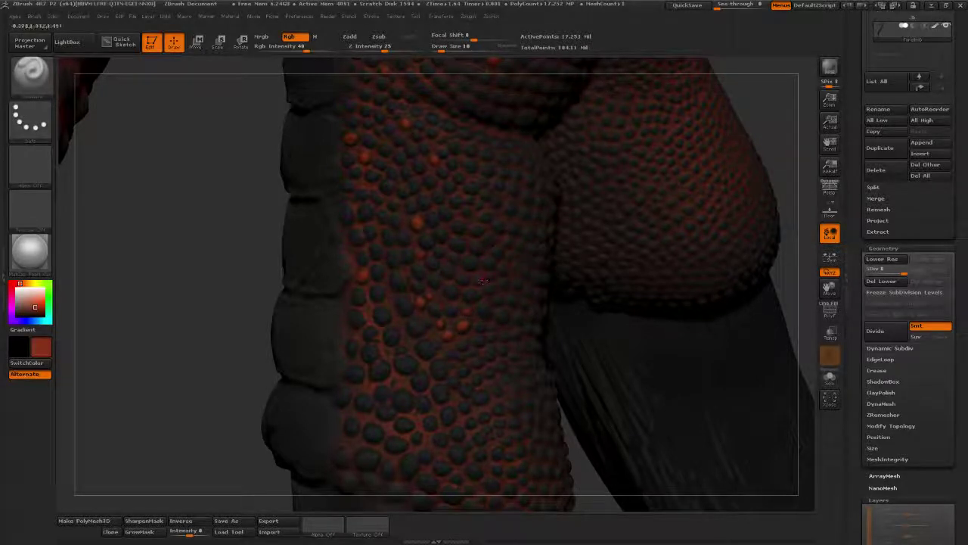
left_click_drag(202, 374, 299, 332, "alt")
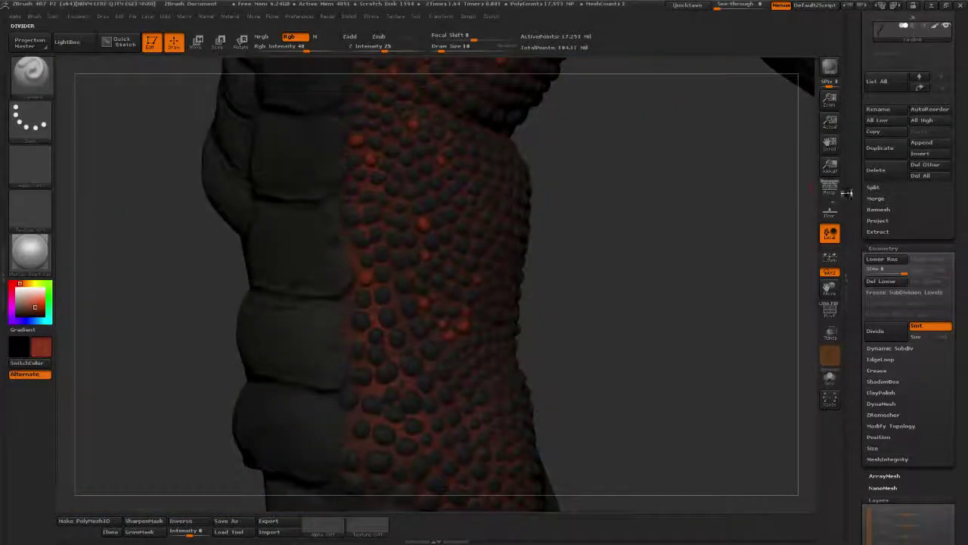
- Hide the hind limb subtool and add scattered red scales at the fingertip just above the claw
scroll(856, 285, "up", 5)
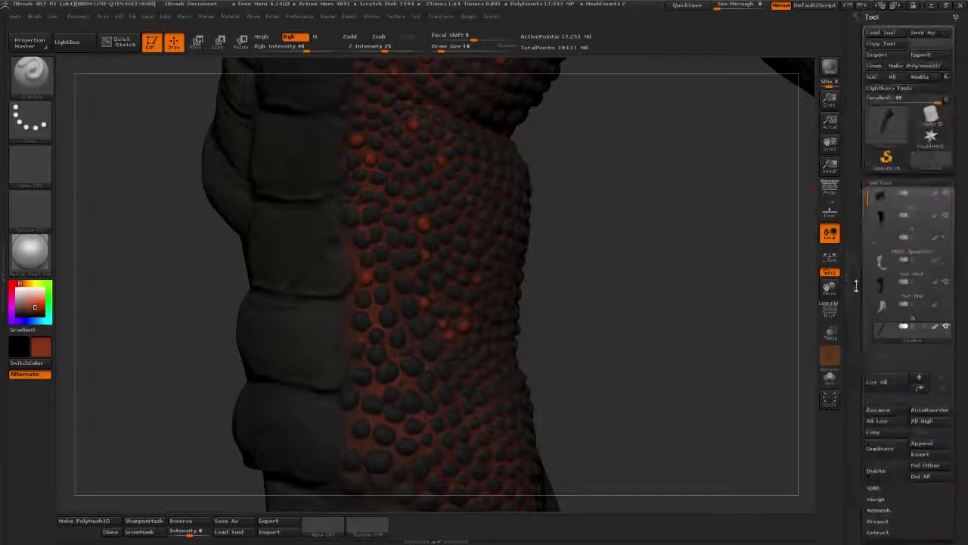
left_click(947, 282)
left_click_drag(572, 345, 575, 227)
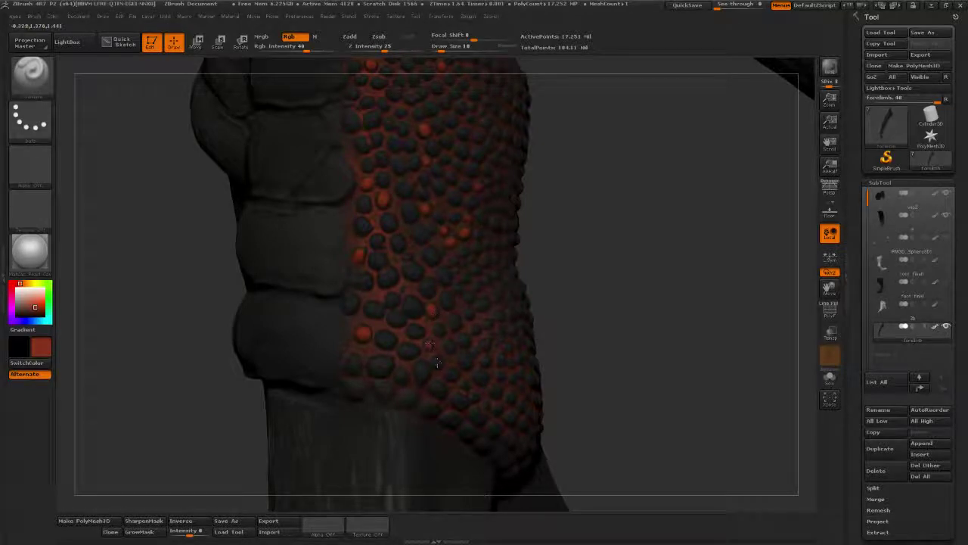
left_click_drag(553, 243, 613, 439, "alt")
left_click_drag(712, 310, 545, 307)
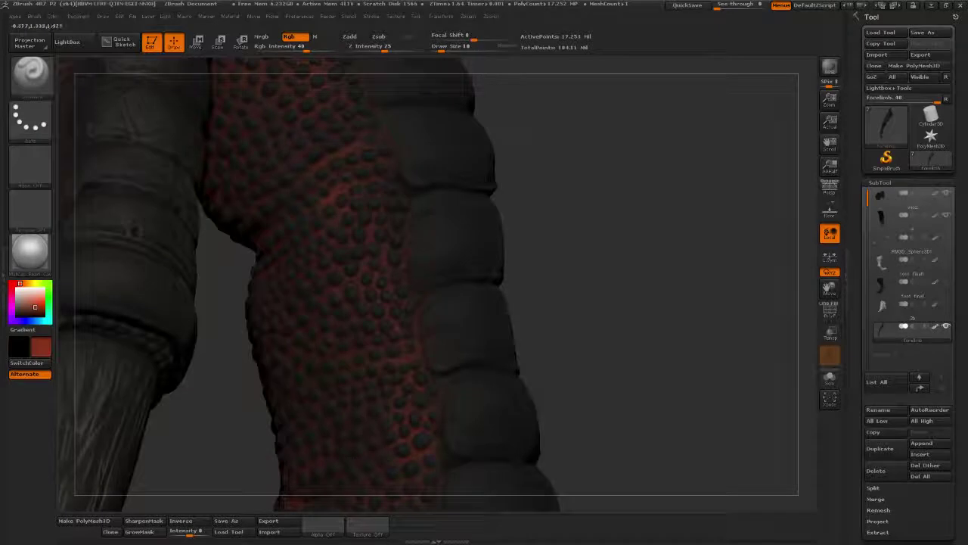
- Dab red onto individual scales beside the finger's dark plates, working down the segment toward its lower crease
left_click(396, 311)
left_click(369, 279)
left_click(366, 218)
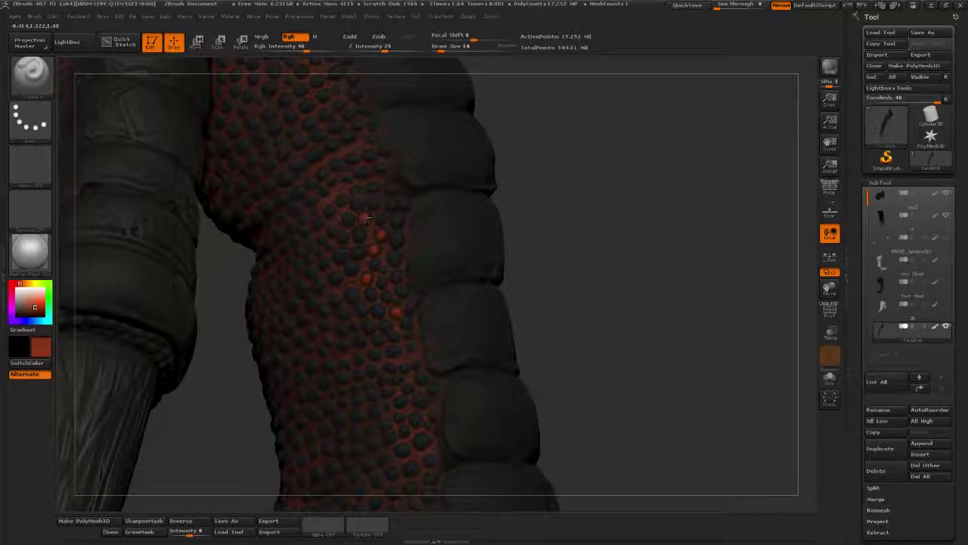
left_click(407, 323)
mouse_move(577, 294)
left_mouse_down()
mouse_move(565, 268)
mouse_move(529, 263)
left_mouse_up()
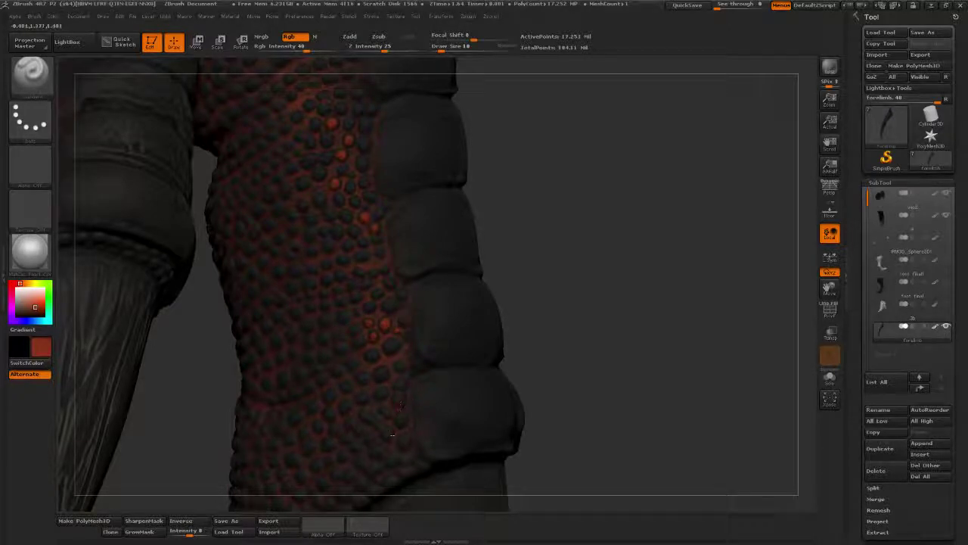
left_click(389, 433)
left_click(403, 439)
- Paint scattered red scales around the finger's knuckle crease and along the plate edge just above it
left_click_drag(546, 225, 549, 356, "alt")
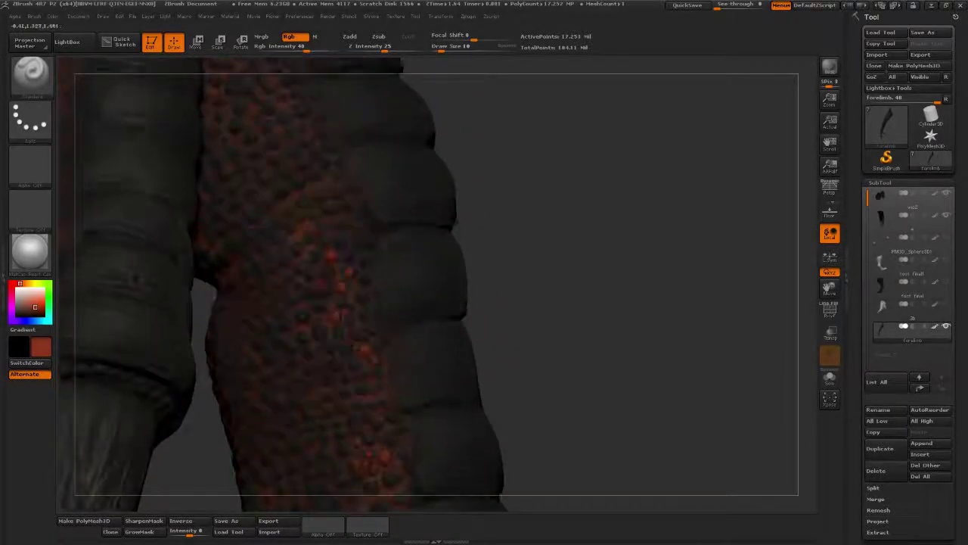
left_click_drag(318, 306, 321, 304)
left_click_drag(478, 225, 491, 302)
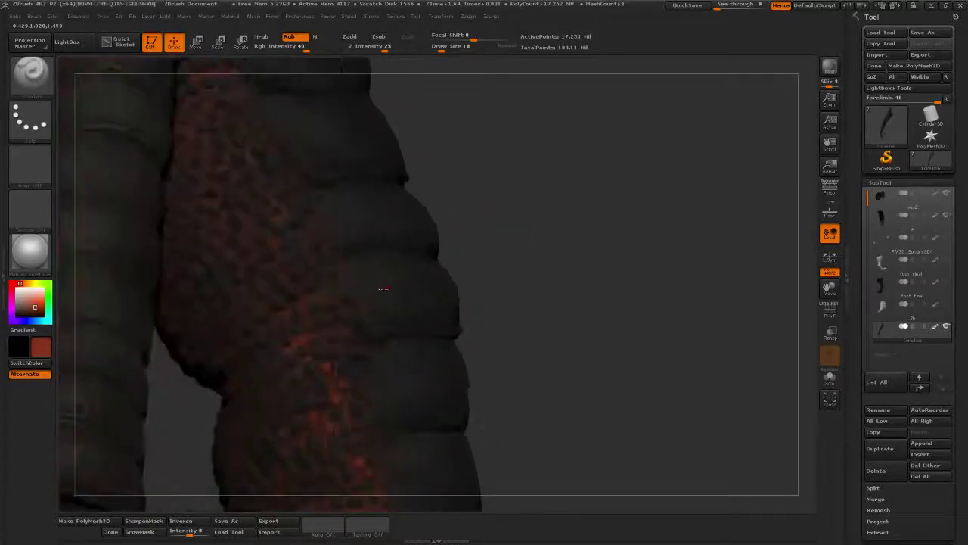
left_click_drag(307, 288, 309, 284)
left_click_drag(320, 275, 315, 225)
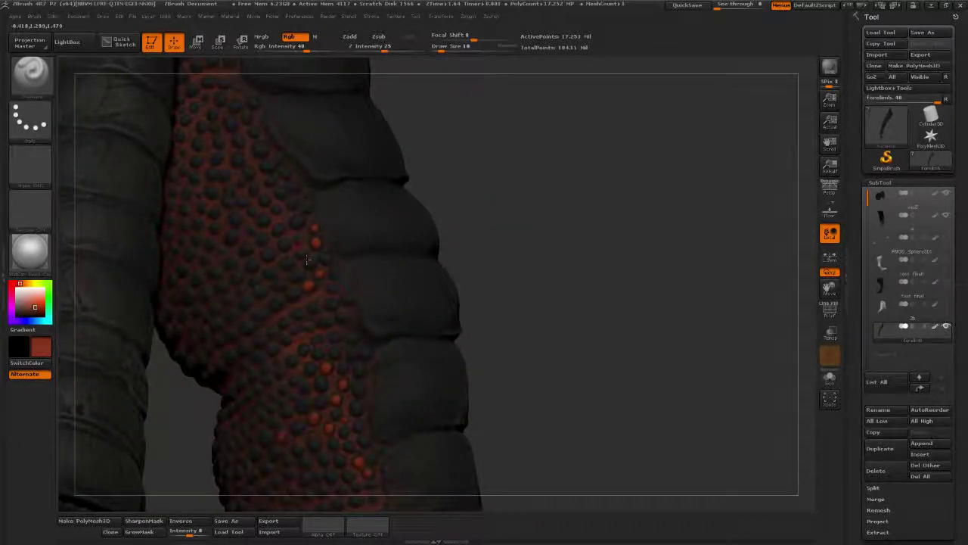
left_click_drag(332, 271, 334, 268)
left_click_drag(424, 159, 428, 247, "alt")
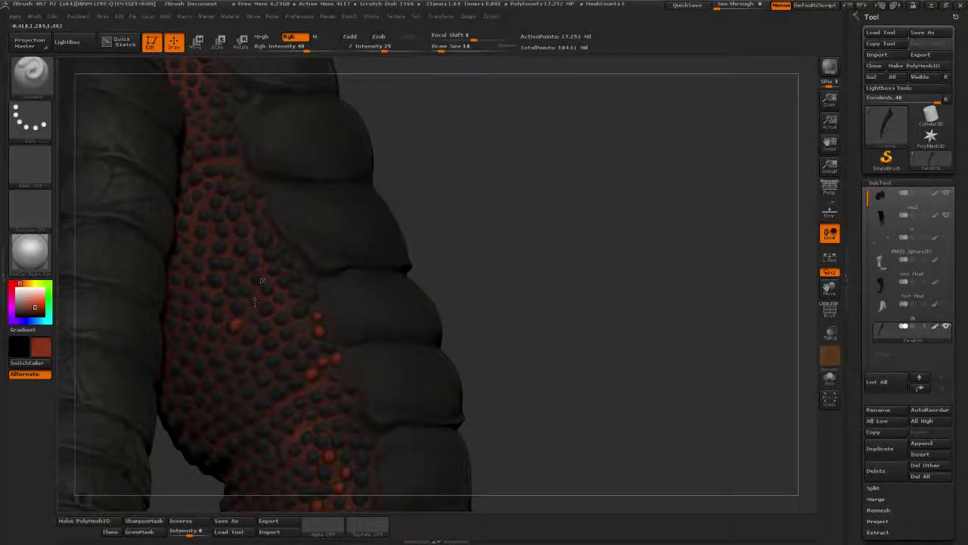
- Continue the scattered red scales up the narrowing scaly strip beside the plates toward the finger's base
mouse_move(259, 279)
left_mouse_down()
mouse_move(271, 252)
mouse_move(283, 246)
mouse_move(289, 261)
left_mouse_up()
mouse_move(484, 240)
left_mouse_down()
mouse_move(508, 266)
mouse_move(522, 326)
left_mouse_up()
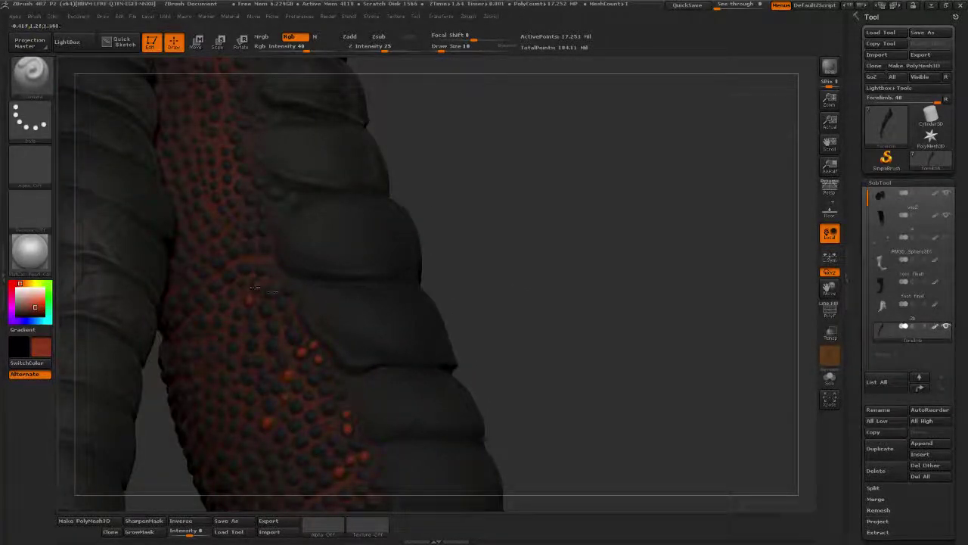
left_click_drag(426, 192, 345, 259)
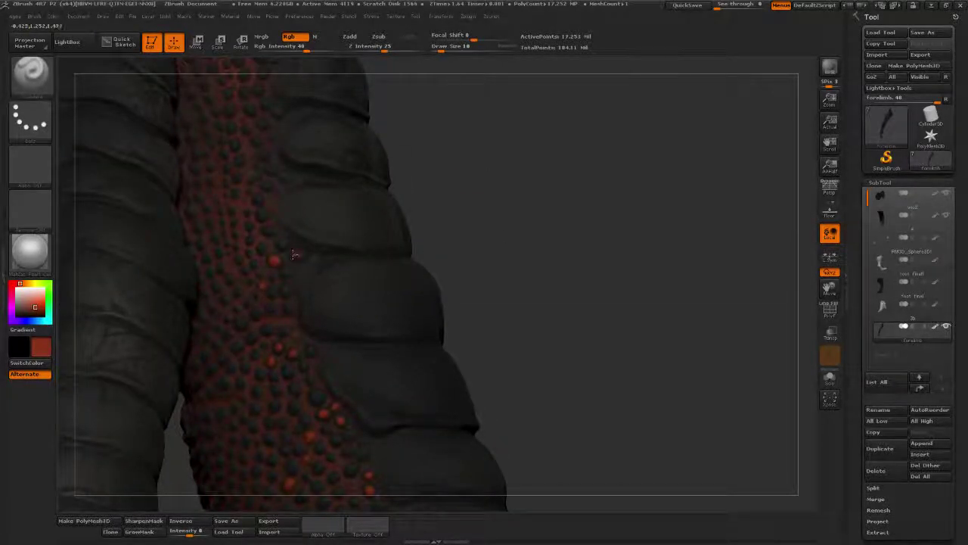
left_click_drag(510, 158, 345, 268)
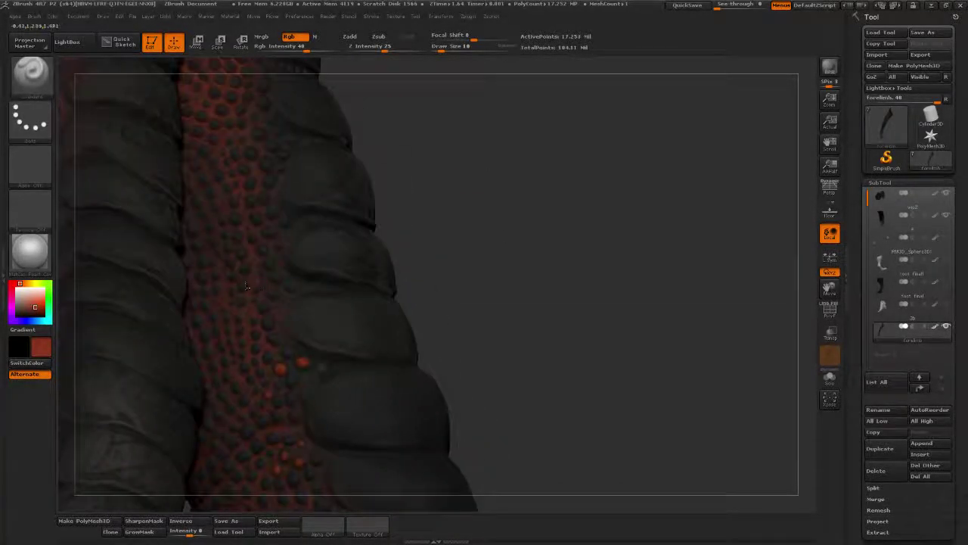
left_click_drag(424, 174, 239, 154, "alt")
left_click_drag(544, 270, 538, 259)
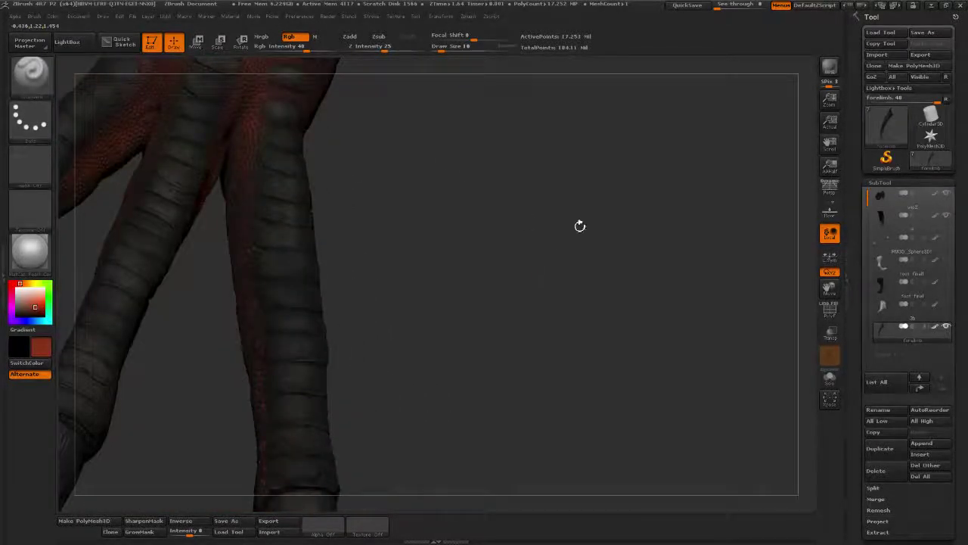
- Dab red onto scattered scales along the plate edge on the neighbouring finger's upper segment
left_click_drag(471, 199, 759, 234)
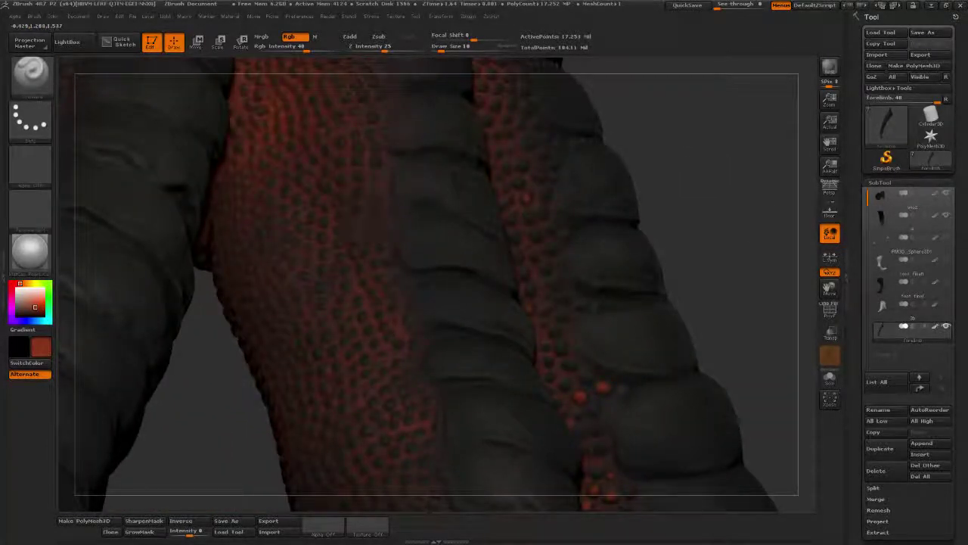
right_click_drag(527, 197, 361, 223)
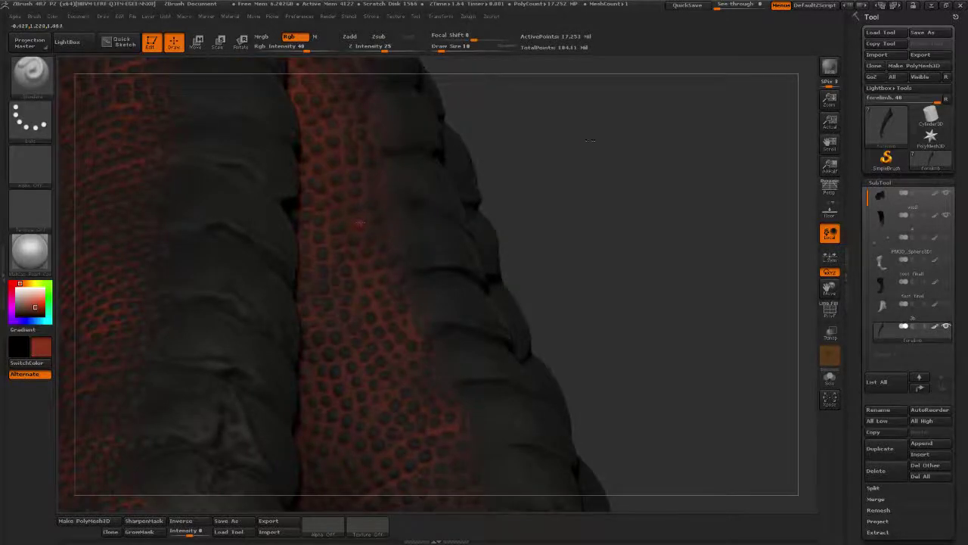
left_click_drag(590, 140, 454, 158)
left_click(353, 177)
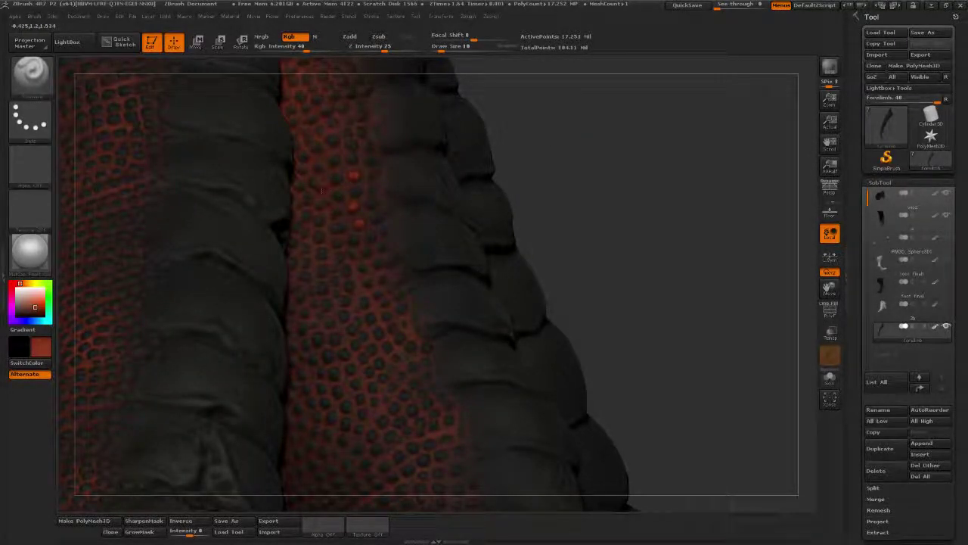
left_click_drag(579, 161, 553, 62, "alt")
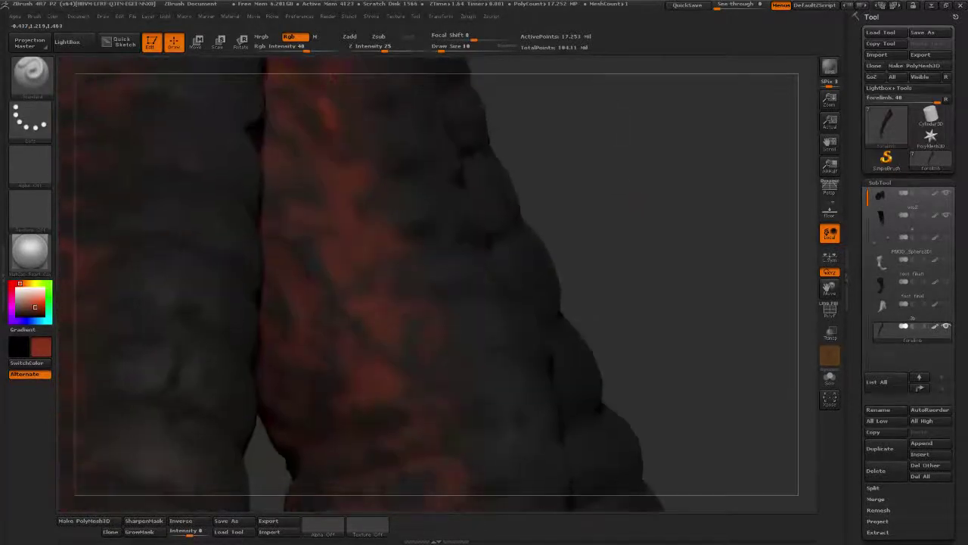
left_click_drag(634, 205, 568, 195)
left_click(313, 217)
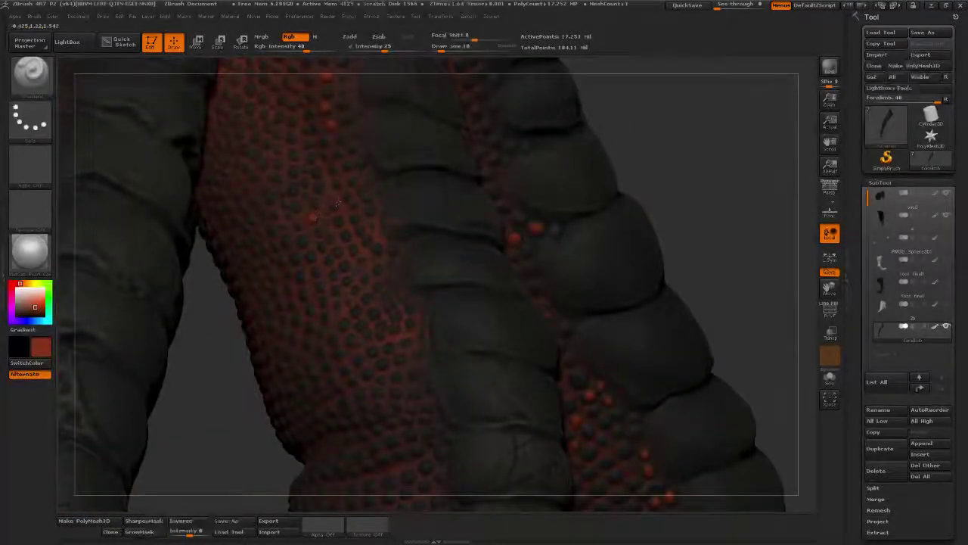
left_click(334, 204)
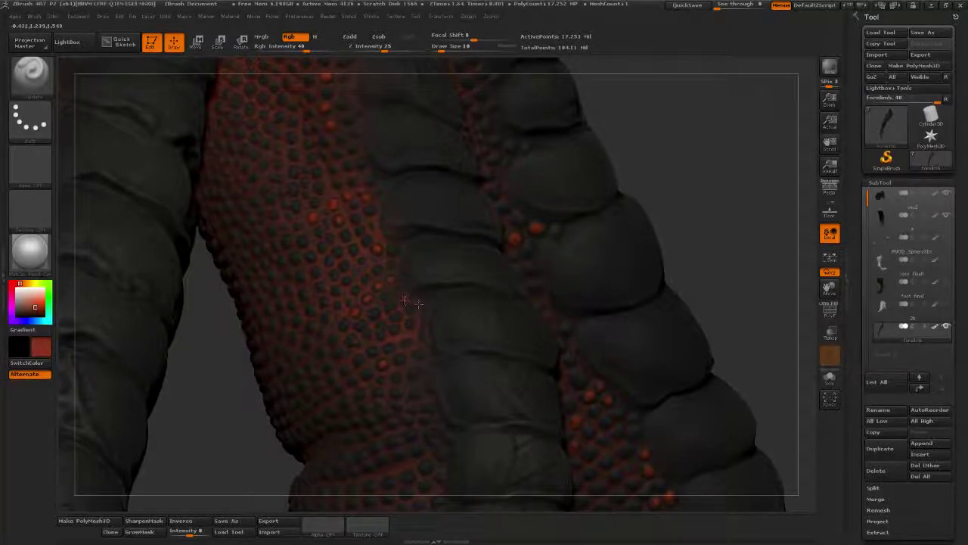
- Extend the neighbouring finger's red scales across its knuckle crease and down the segment below
left_click_drag(736, 238, 704, 131, "alt")
right_click_drag(399, 278, 368, 276)
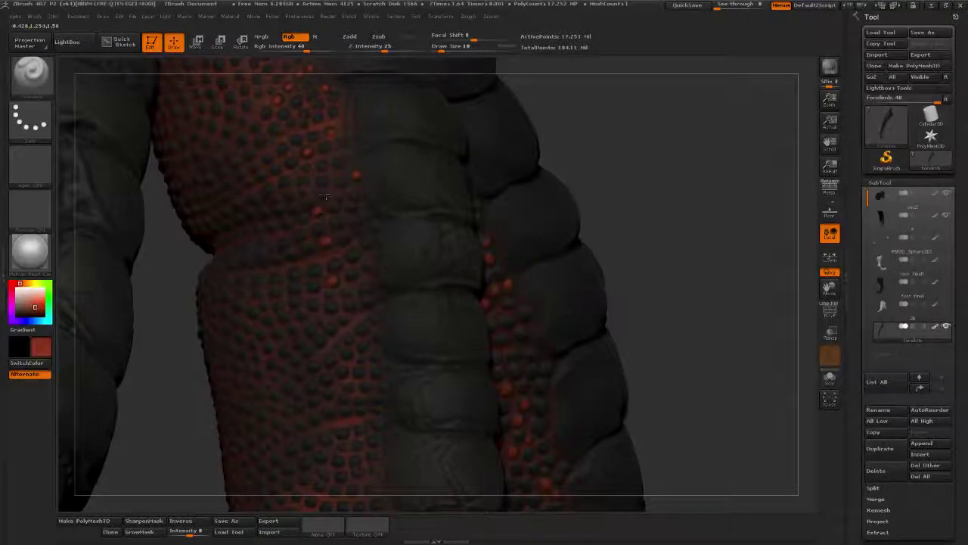
left_click_drag(668, 231, 660, 138, "alt")
key("d")
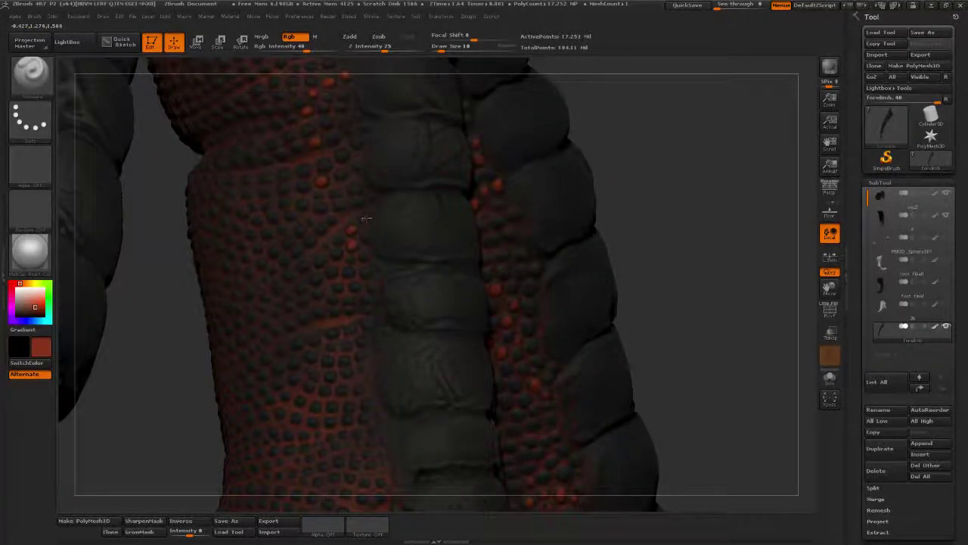
left_click_drag(641, 188, 597, 196)
key("d")
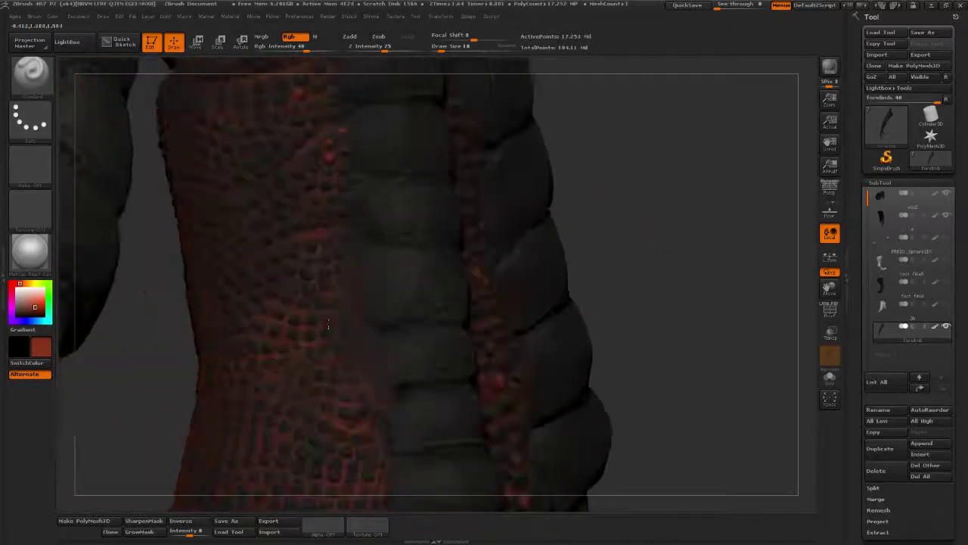
left_click_drag(343, 330, 345, 333)
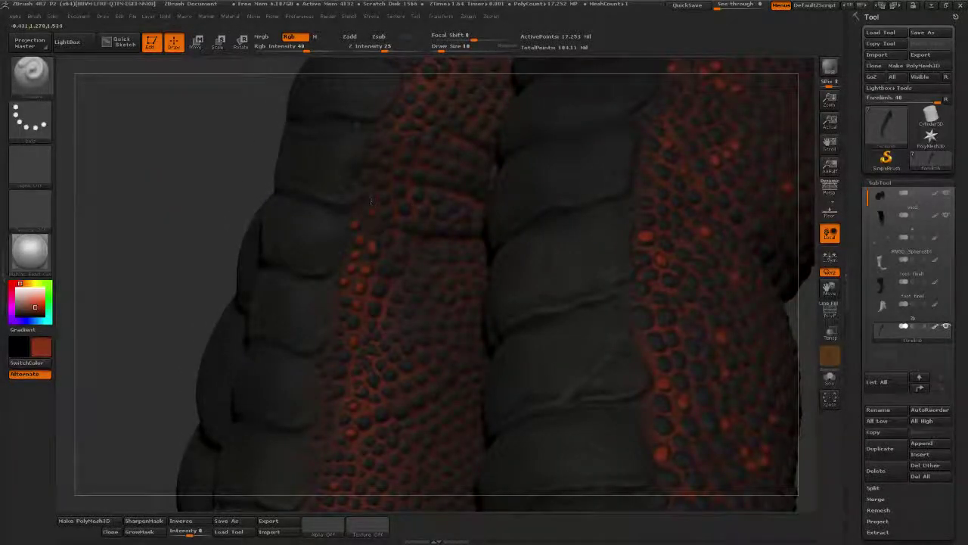
- Add red scales beside the plates on the opposite side of the fingers, around the skin folds and down to the fingertip
left_click_drag(214, 167, 193, 241, "alt")
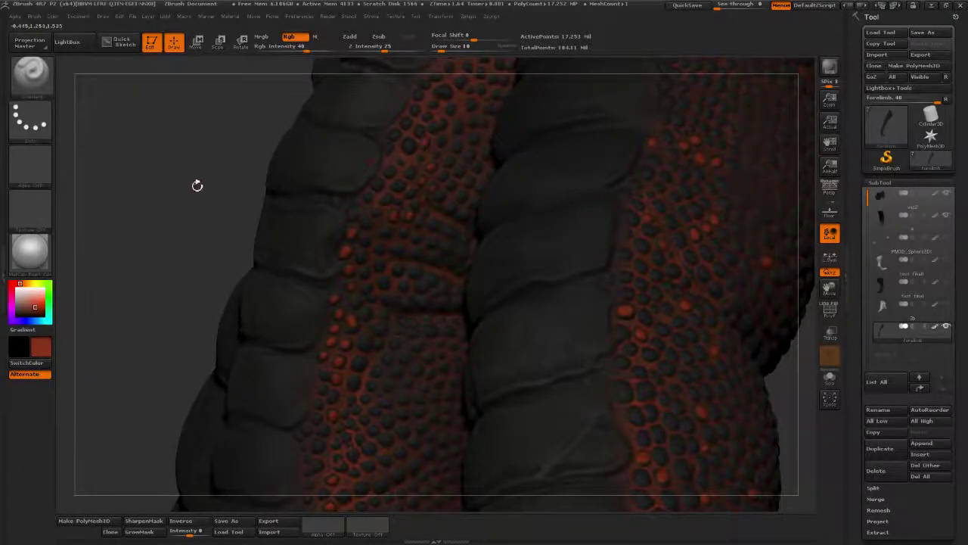
left_click_drag(197, 186, 175, 246, "alt")
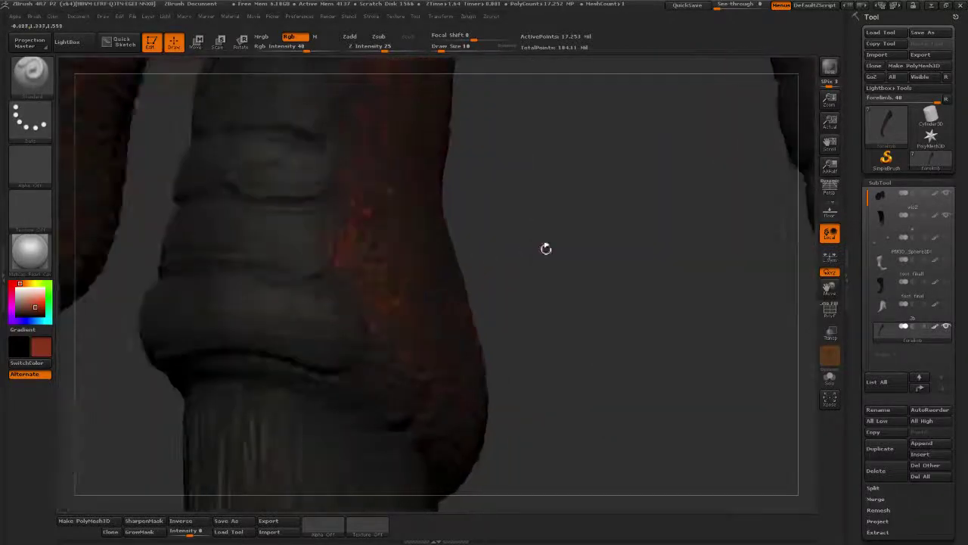
mouse_move(544, 249)
left_mouse_down("alt")
mouse_move(492, 205)
mouse_move(437, 307)
mouse_move(471, 325)
mouse_move(553, 271)
mouse_move(529, 279)
left_mouse_up("alt")
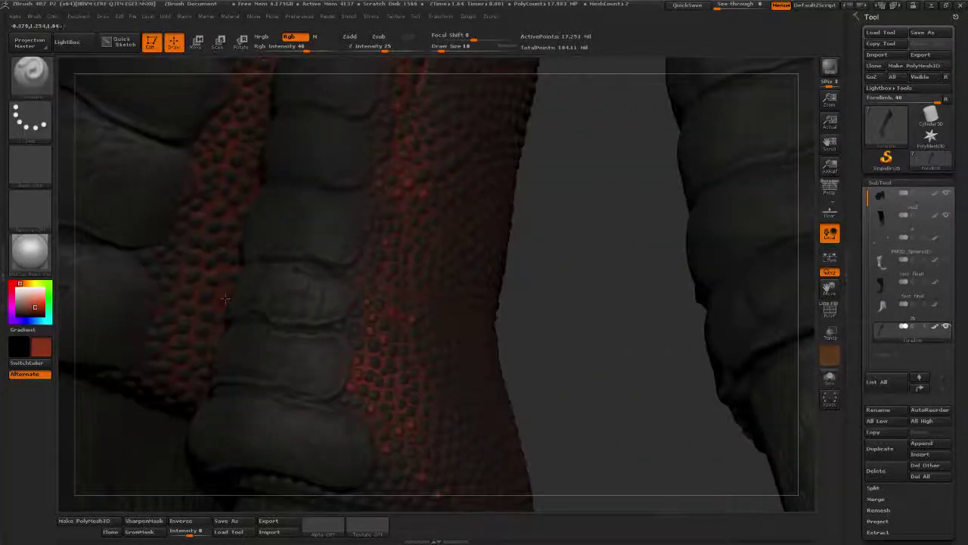
- Paint clusters of red scales across the finger's lower segment, spreading inward from the plates and down toward the claw
left_click_drag(534, 231, 436, 290)
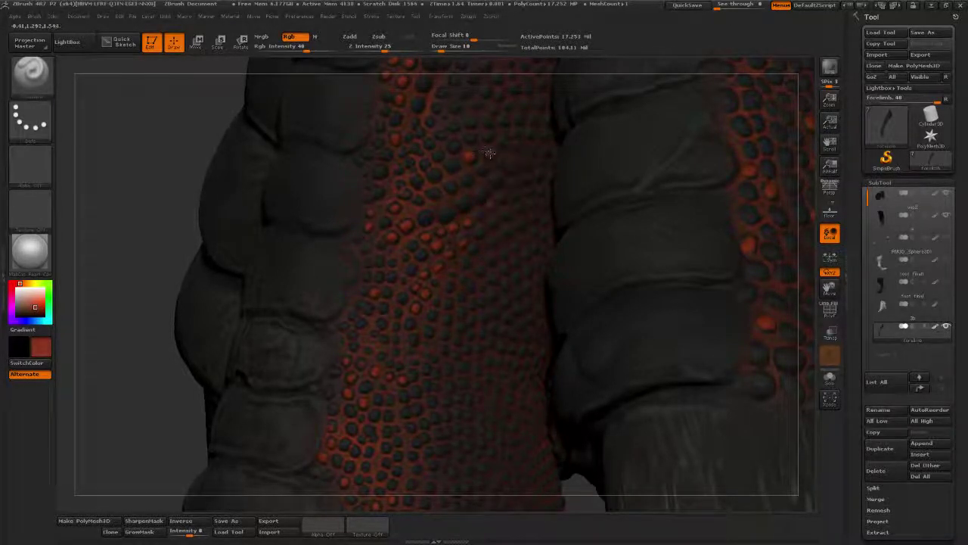
left_click_drag(159, 216, 433, 281)
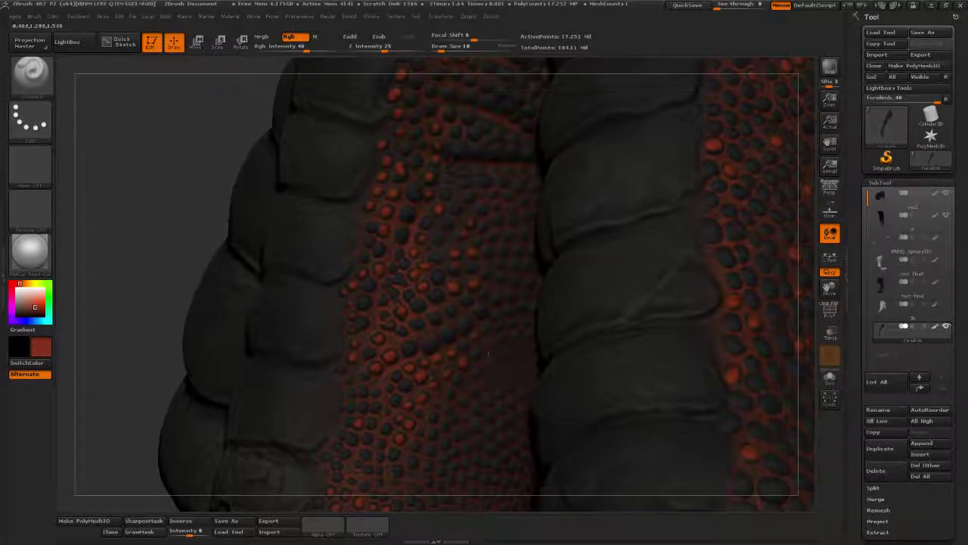
left_click_drag(134, 391, 488, 302)
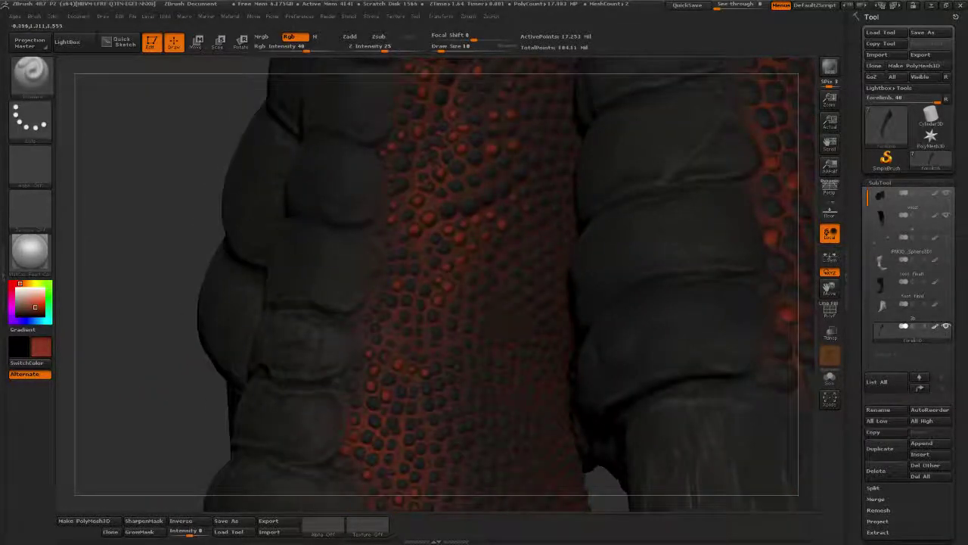
left_click_drag(162, 401, 179, 333, "alt")
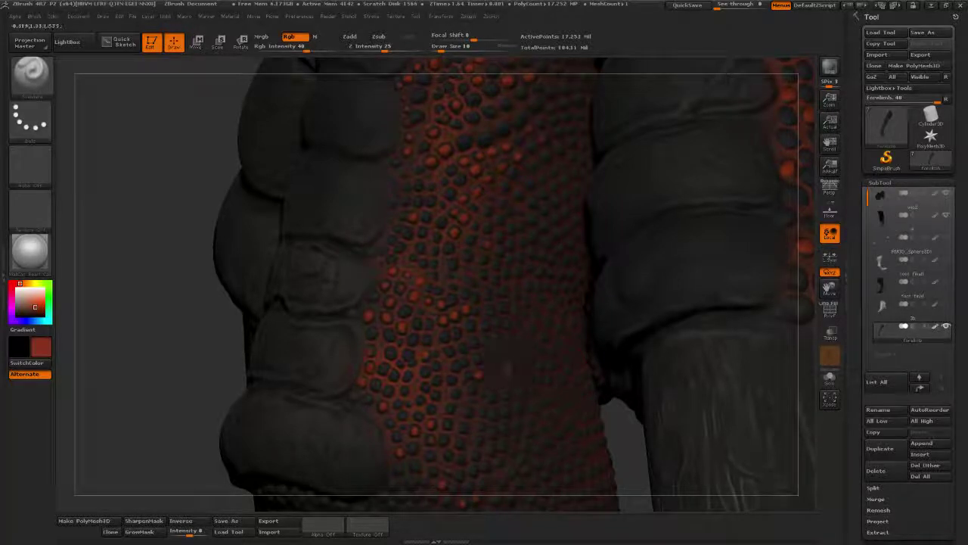
mouse_move(164, 421)
left_mouse_down()
mouse_move(119, 378)
mouse_move(255, 328)
mouse_move(257, 366)
mouse_move(378, 294)
mouse_move(326, 285)
mouse_move(370, 257)
left_mouse_up()
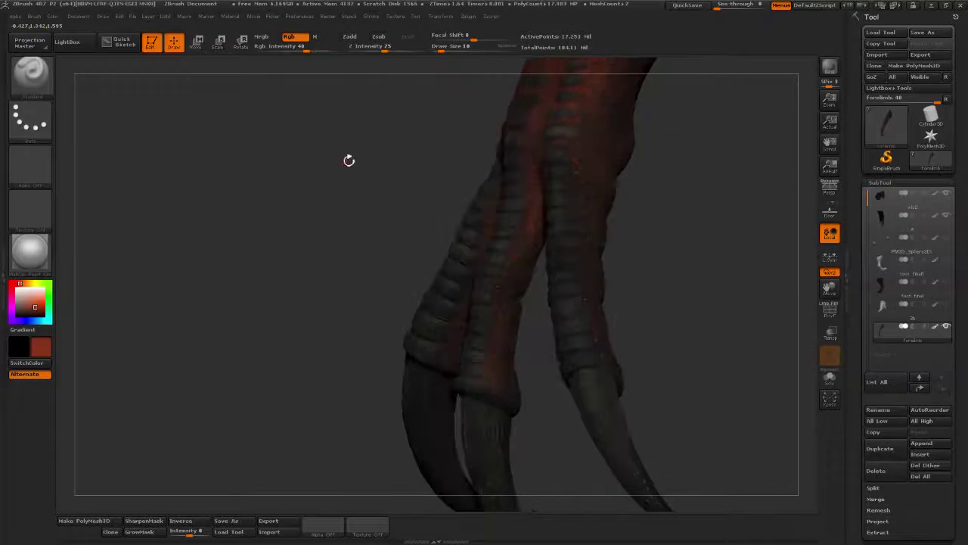
- Dab red onto scattered scales beside the large plates above the finger's knuckle fold
mouse_move(348, 159)
left_mouse_down("alt")
mouse_move(394, 325)
mouse_move(604, 322)
mouse_move(655, 272)
mouse_move(756, 219)
mouse_move(749, 234)
left_mouse_up("alt")
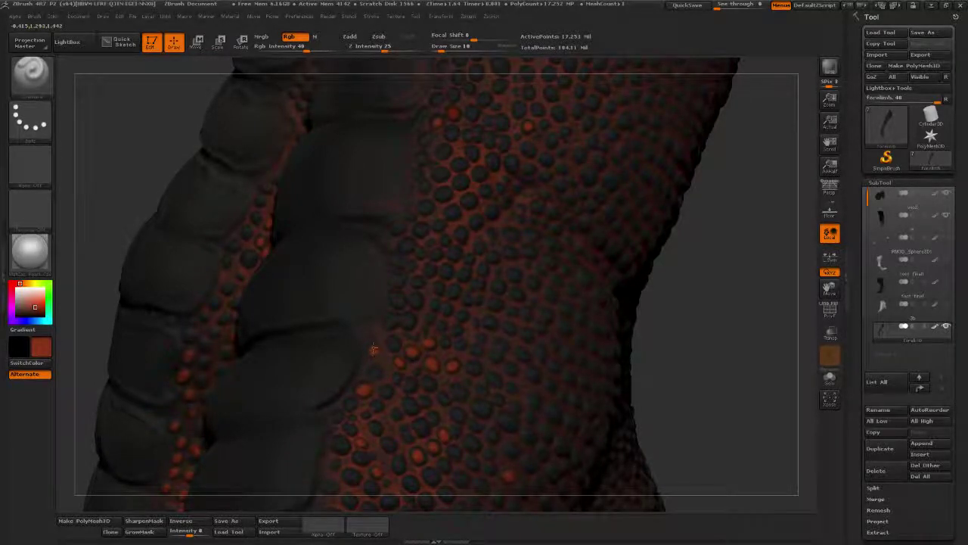
left_click(441, 290)
left_click(454, 292)
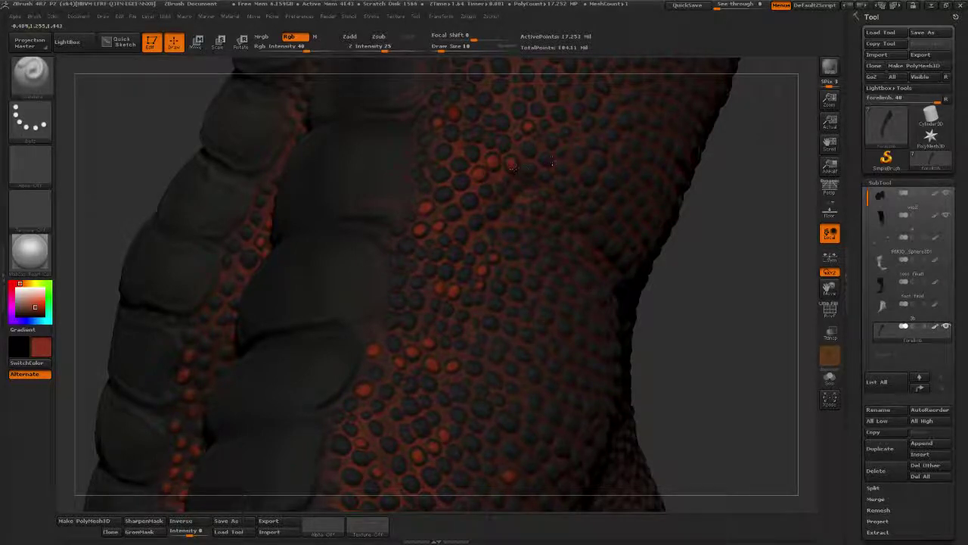
mouse_move(899, 198)
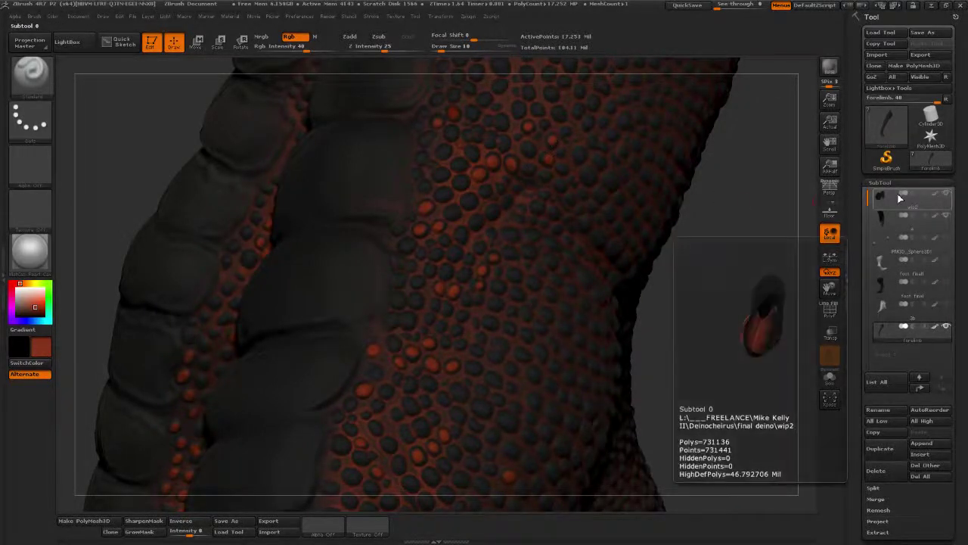
- Carry the red scales up the plate edge toward the hand and start dotting the adjacent finger's scaly strip
left_click_drag(752, 173, 643, 234)
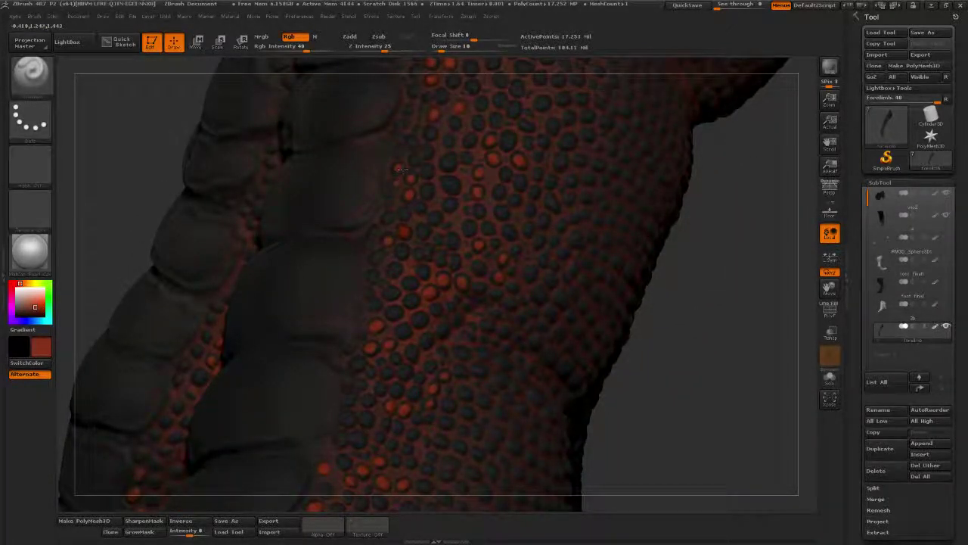
left_click_drag(718, 205, 651, 299)
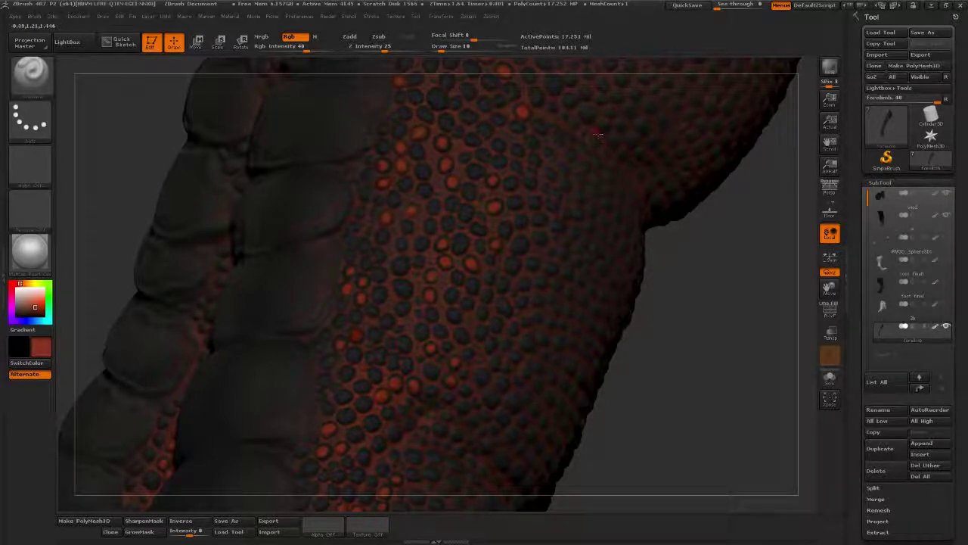
left_click_drag(670, 283, 669, 348, "alt")
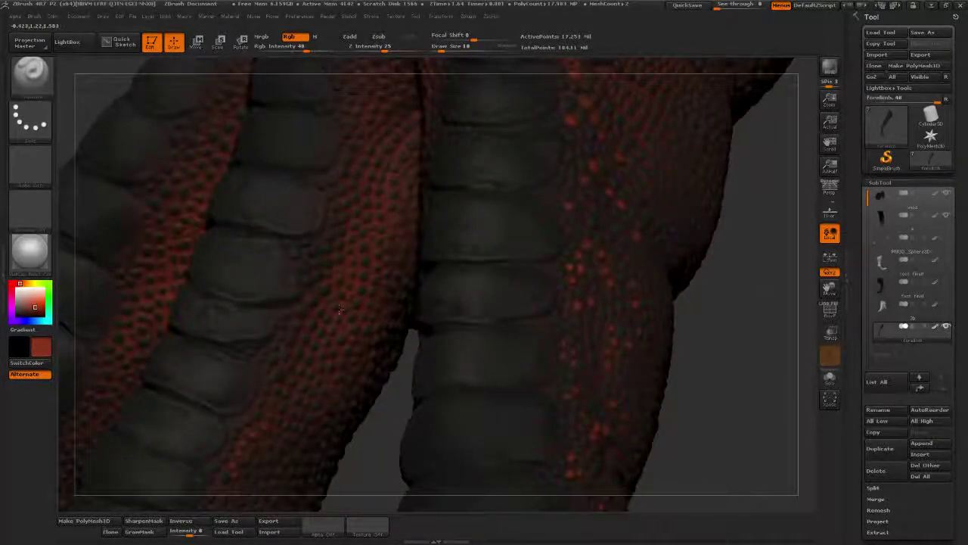
left_click_drag(735, 316, 680, 307)
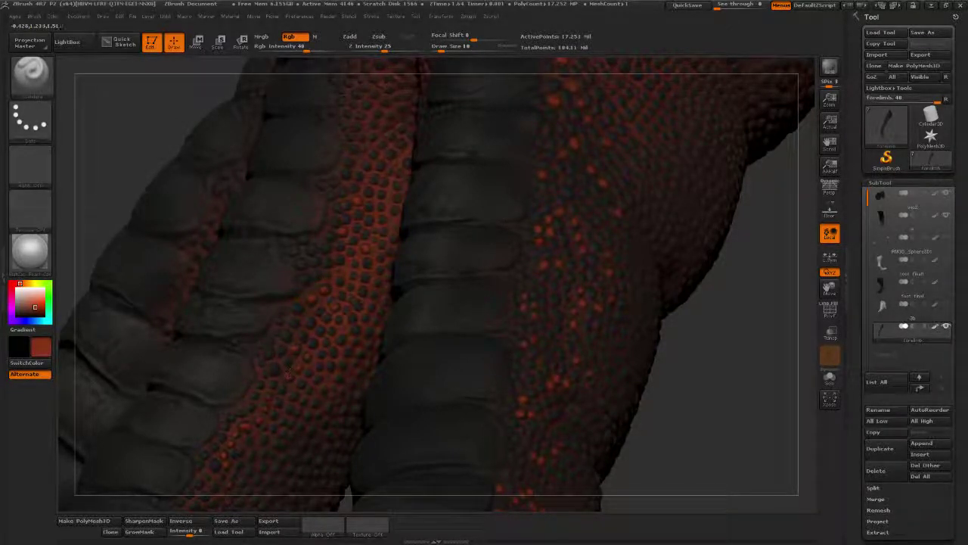
- Dab red onto scattered scales between the knuckle plates where two fingers meet, extending up onto the back of the hand
left_click_drag(687, 300, 575, 363, "alt")
left_click_drag(295, 335, 635, 413)
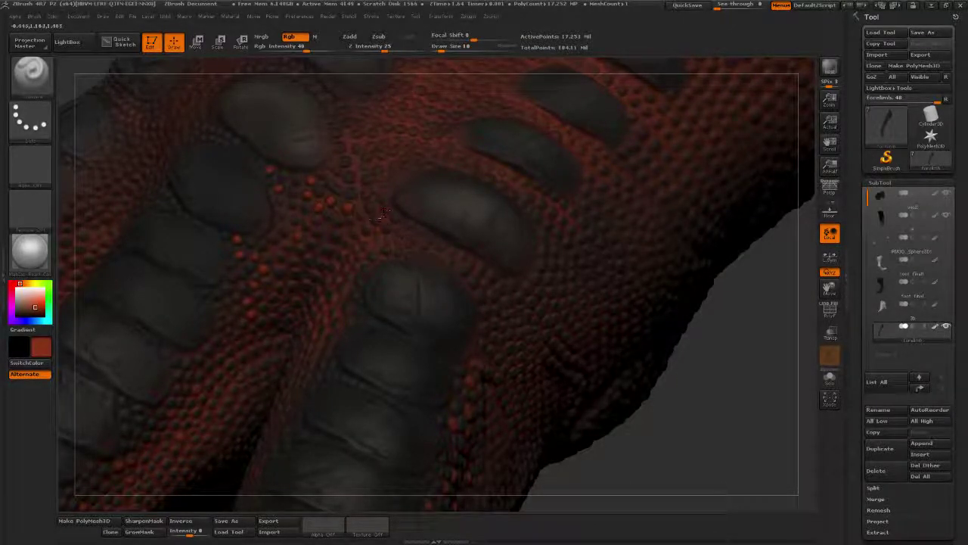
left_click(378, 220)
left_click_drag(748, 345, 690, 343)
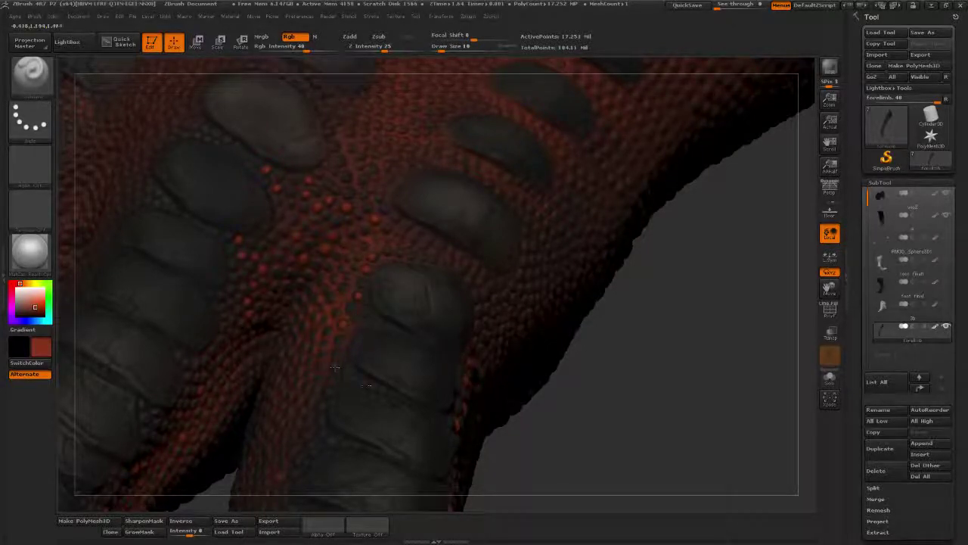
left_click_drag(674, 335, 522, 285)
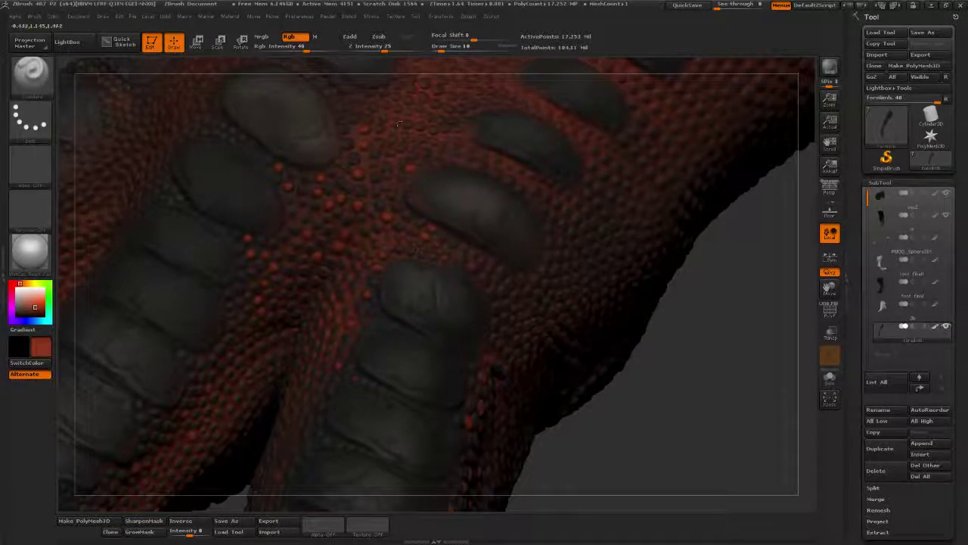
left_click_drag(711, 334, 701, 387)
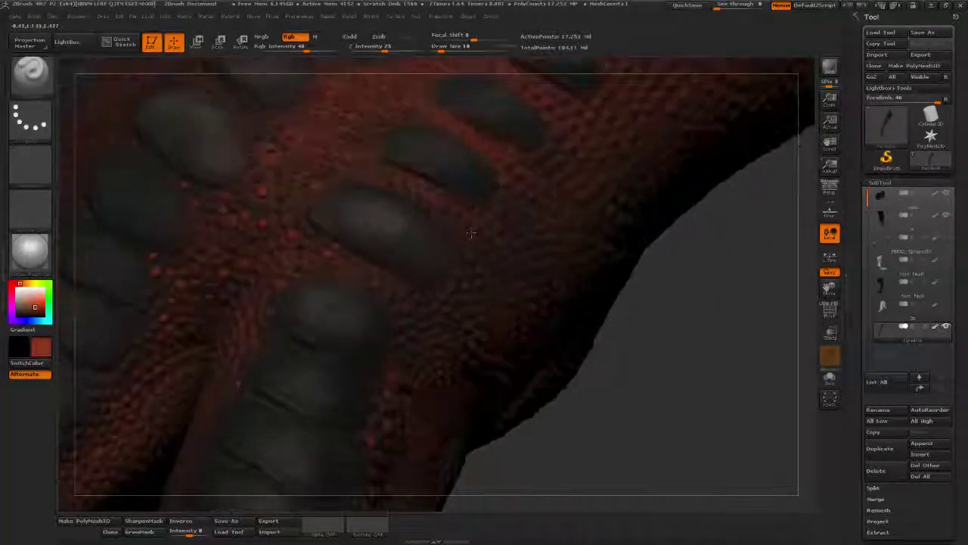
- Dot red scales down the outer side of the hand, beside the oval knuckle plates and the first finger plates
left_click_drag(667, 308, 575, 307)
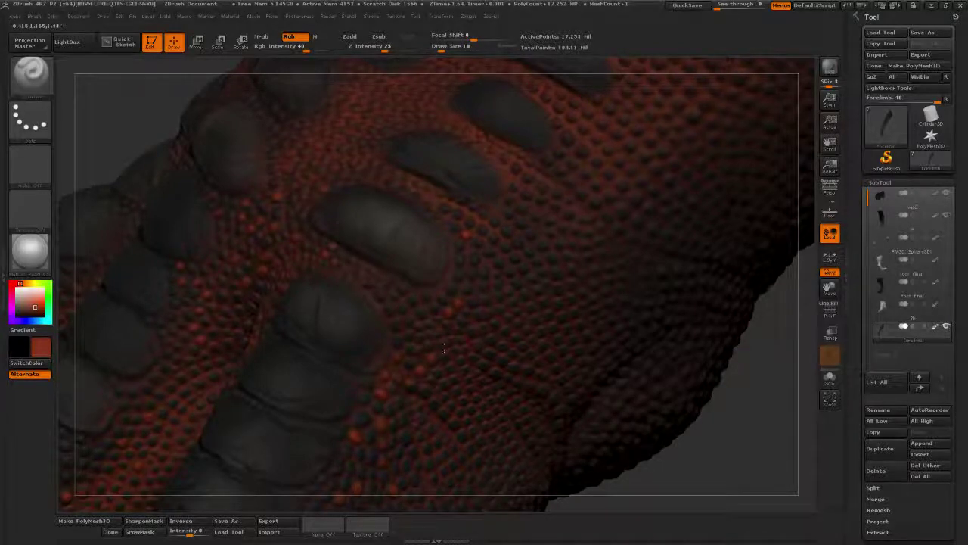
left_click(467, 310)
left_click_drag(750, 396, 715, 359)
left_click_drag(492, 281, 440, 289)
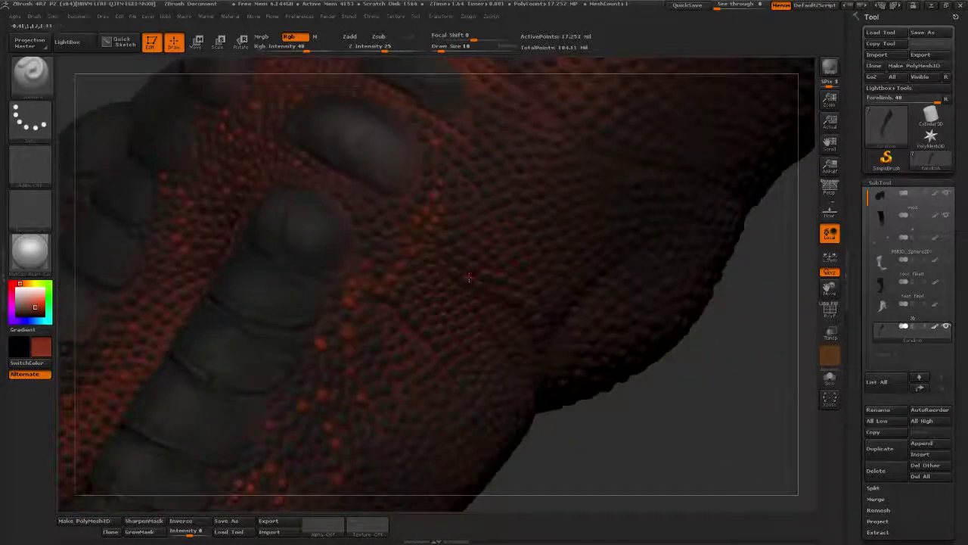
left_click(425, 287)
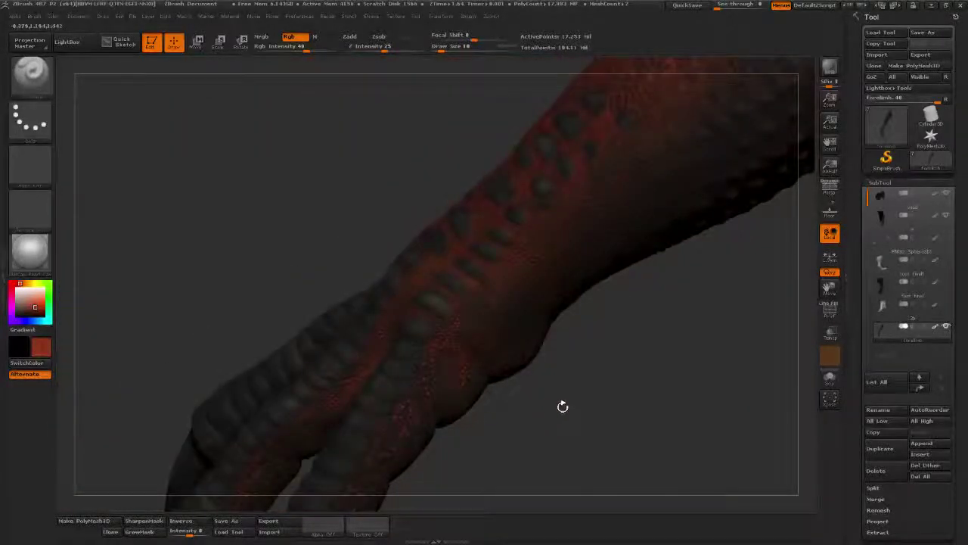
- Spread scattered red scales across the creased skin at the outer base of the finger, toward the fleshy pad
mouse_move(577, 401)
left_mouse_down("alt")
mouse_move(583, 462)
mouse_move(559, 338)
mouse_move(571, 356)
left_mouse_up("alt")
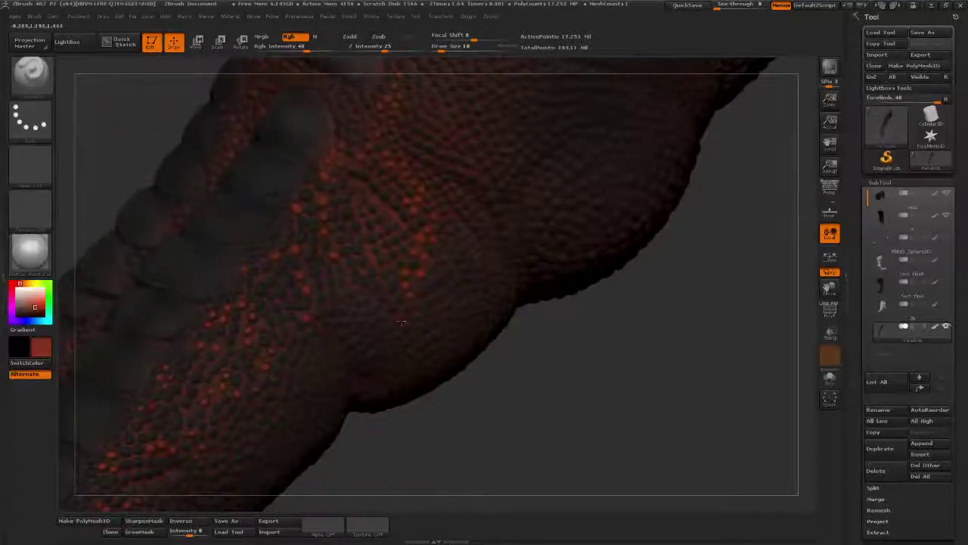
left_click_drag(542, 310, 588, 343, "alt")
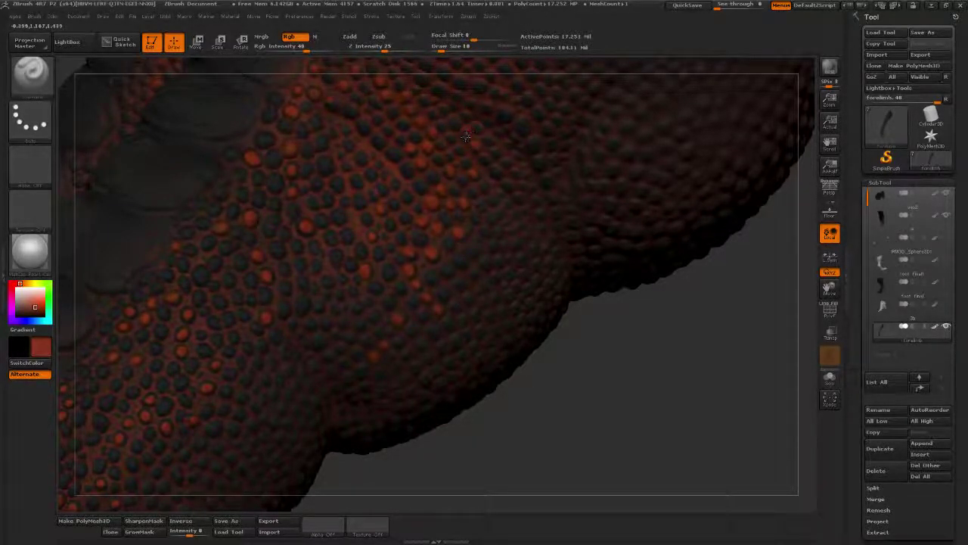
left_click_drag(652, 298, 545, 219, "alt")
left_click_drag(608, 176, 605, 393)
- Carry the red scales up the outer side of the hand, alongside the row of oval plates toward the wrist
left_click_drag(611, 316, 575, 461, "alt")
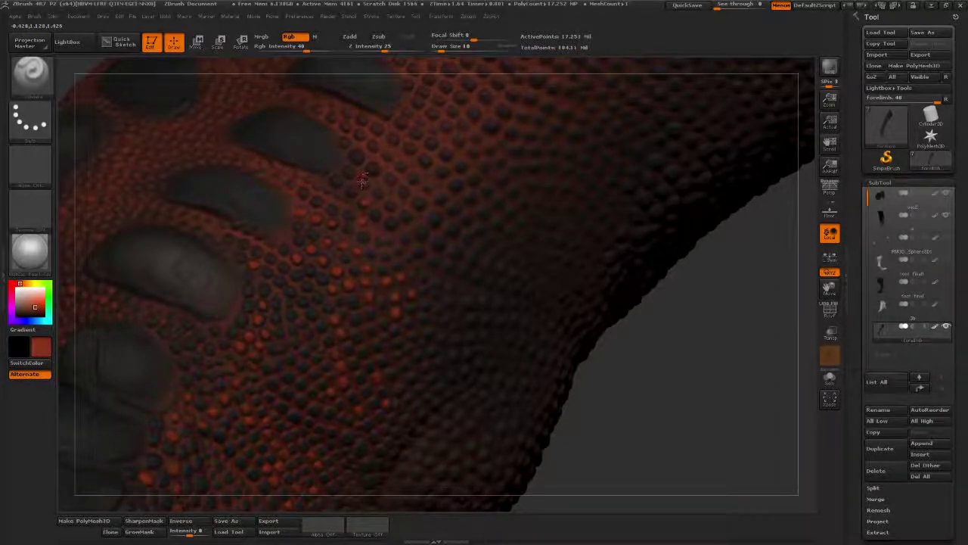
left_click_drag(714, 332, 703, 235, "alt")
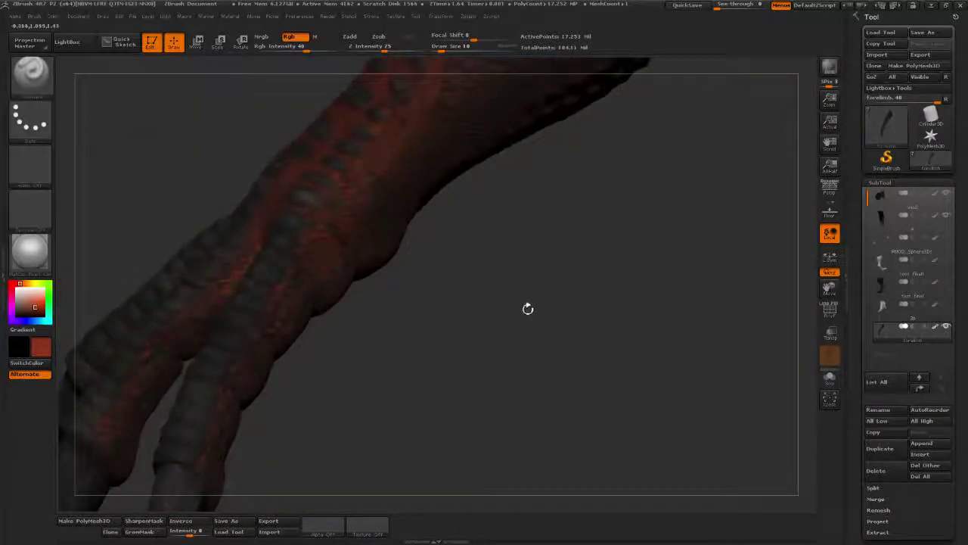
left_click_drag(536, 284, 529, 355, "alt")
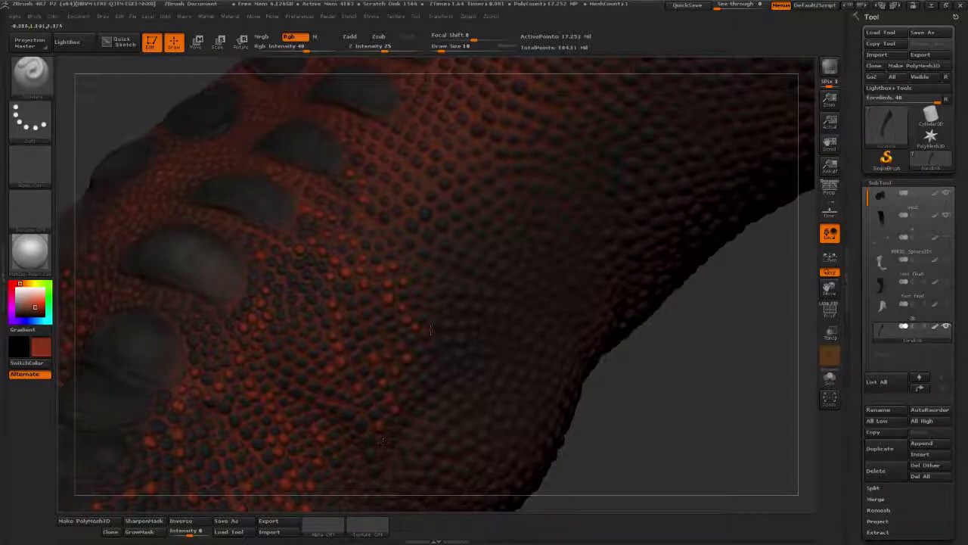
left_click_drag(671, 375, 606, 371)
- Paint individual scales red in the strips between the rows of large plates on the back of the hand
left_click_drag(605, 333, 661, 233)
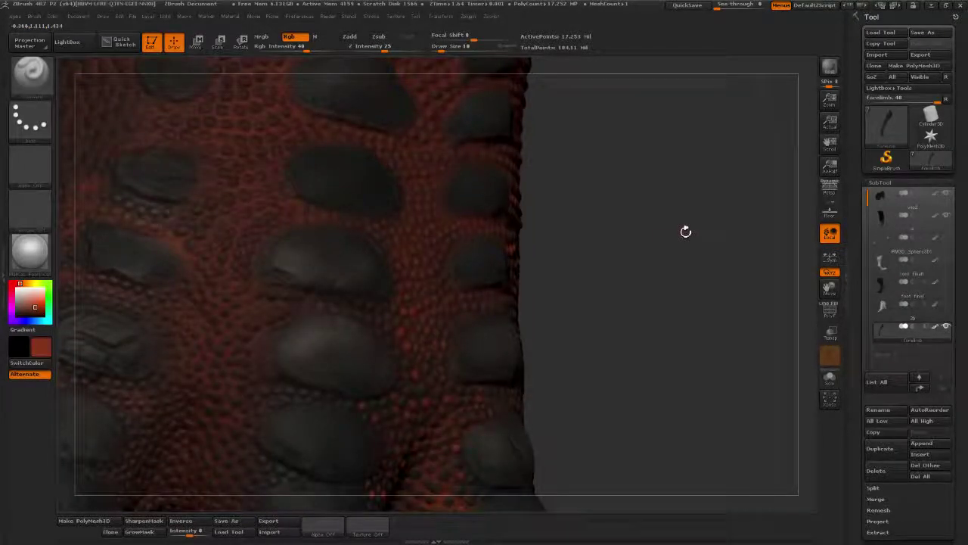
mouse_move(622, 206)
left_mouse_down()
mouse_move(640, 214)
mouse_move(629, 234)
left_mouse_up()
left_click(254, 325)
left_click(239, 323)
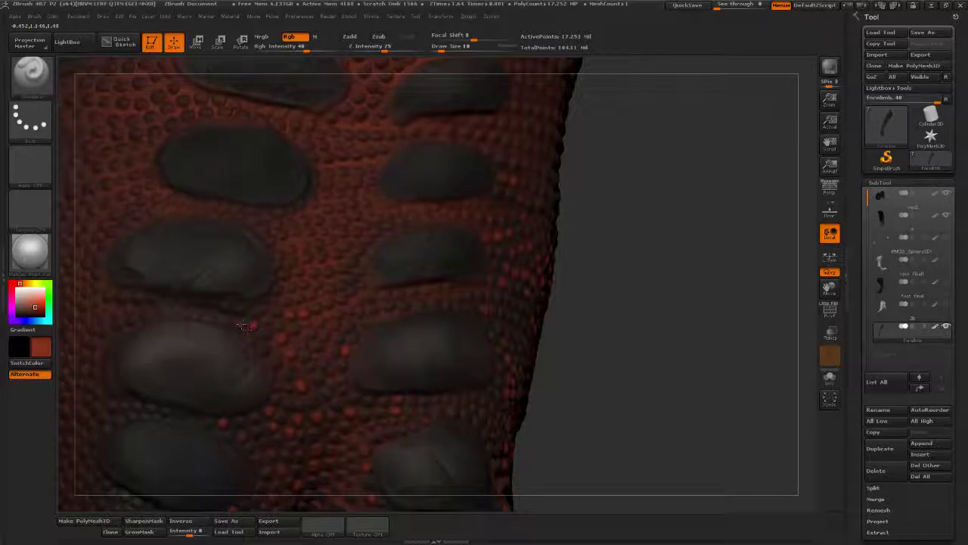
left_click(278, 311)
left_click_drag(586, 274, 477, 282)
left_click_drag(593, 295, 371, 233)
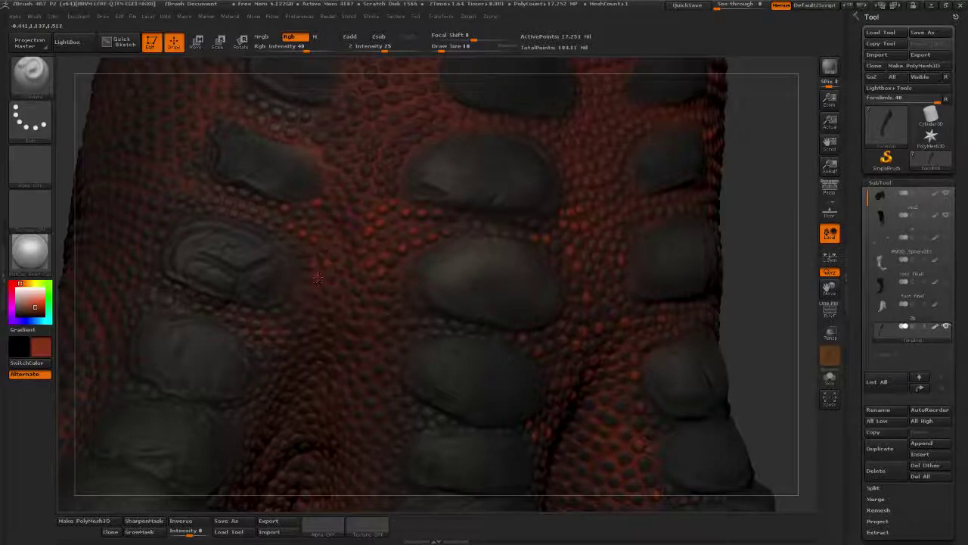
- Extend the red dots down the skin between the plate rows into the gap between the adjacent fingers
mouse_move(778, 242)
left_mouse_down()
mouse_move(759, 257)
mouse_move(757, 239)
mouse_move(773, 238)
left_mouse_up()
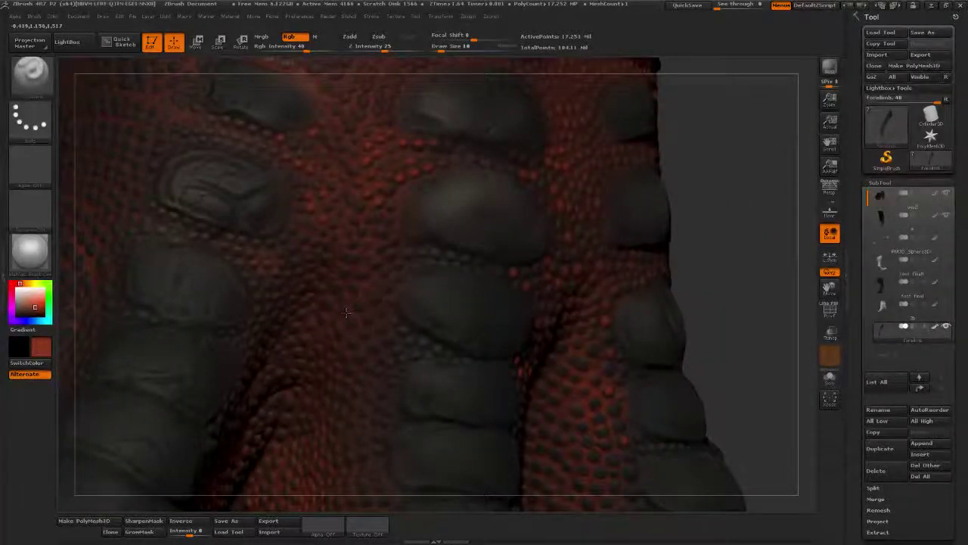
left_click_drag(735, 204, 468, 268)
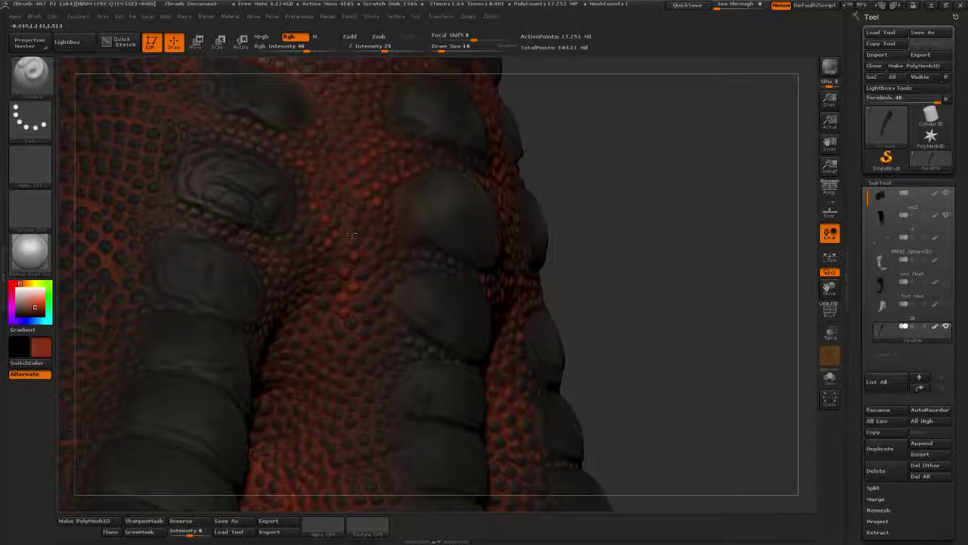
mouse_move(609, 219)
left_mouse_down()
mouse_move(683, 245)
mouse_move(651, 247)
left_mouse_up()
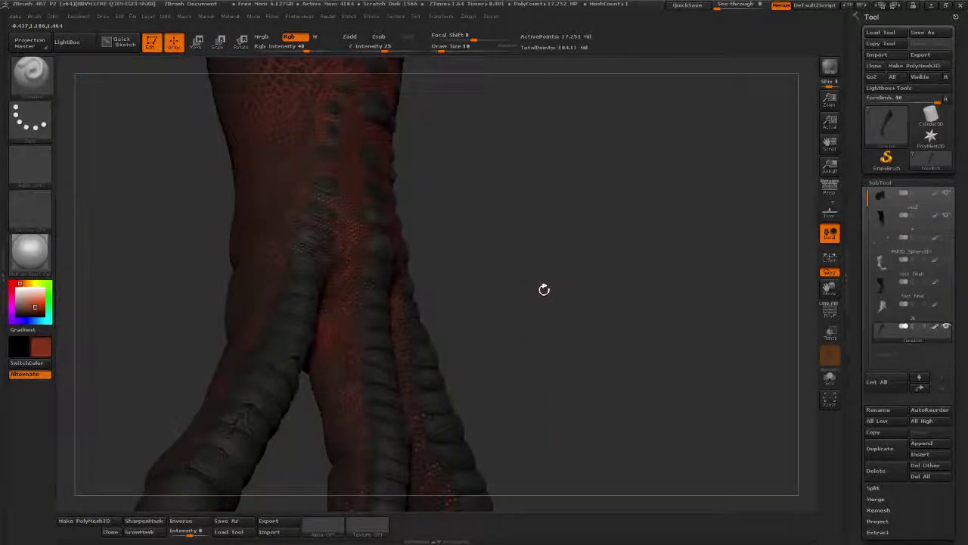
- Dab clusters of red scales along the skin folds on the other side of the hand, beside the small plates
left_click_drag(634, 237, 658, 325)
left_click_drag(605, 204, 677, 277, "alt")
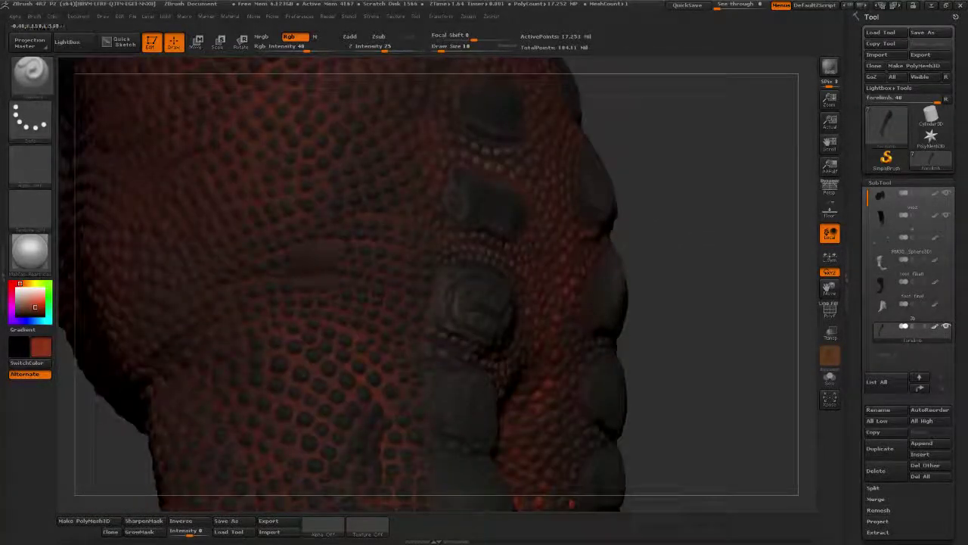
left_click_drag(334, 248, 291, 257)
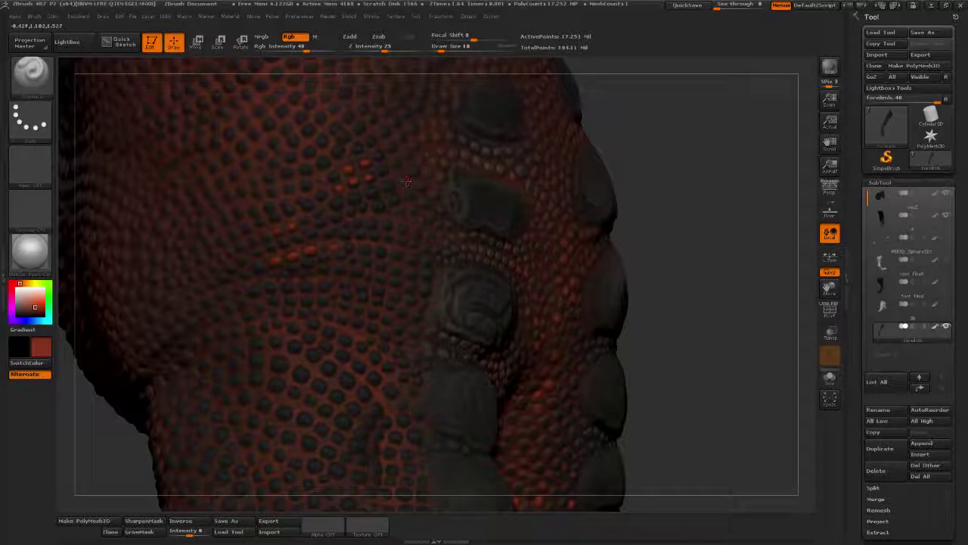
mouse_move(674, 149)
left_mouse_down()
mouse_move(748, 140)
mouse_move(725, 167)
mouse_move(345, 247)
left_mouse_up()
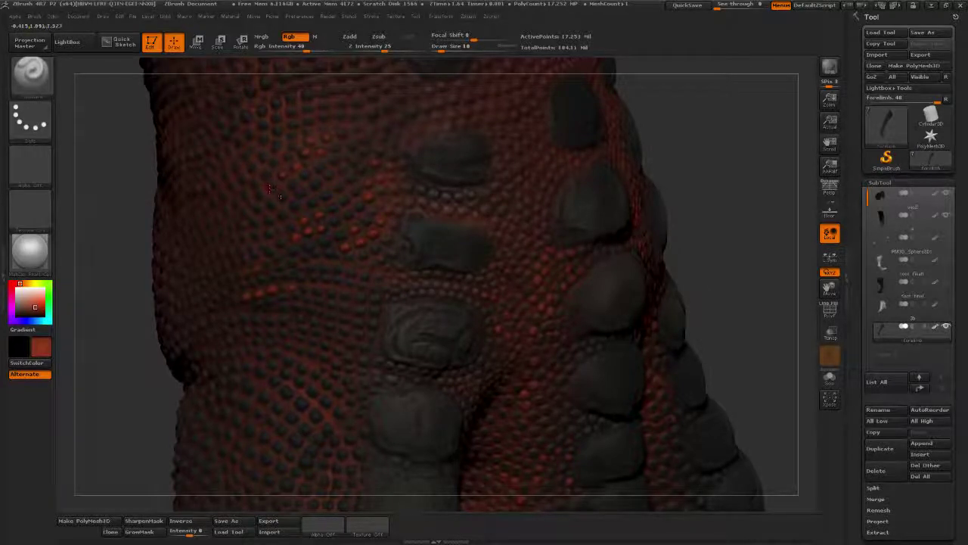
left_click_drag(704, 154, 534, 224)
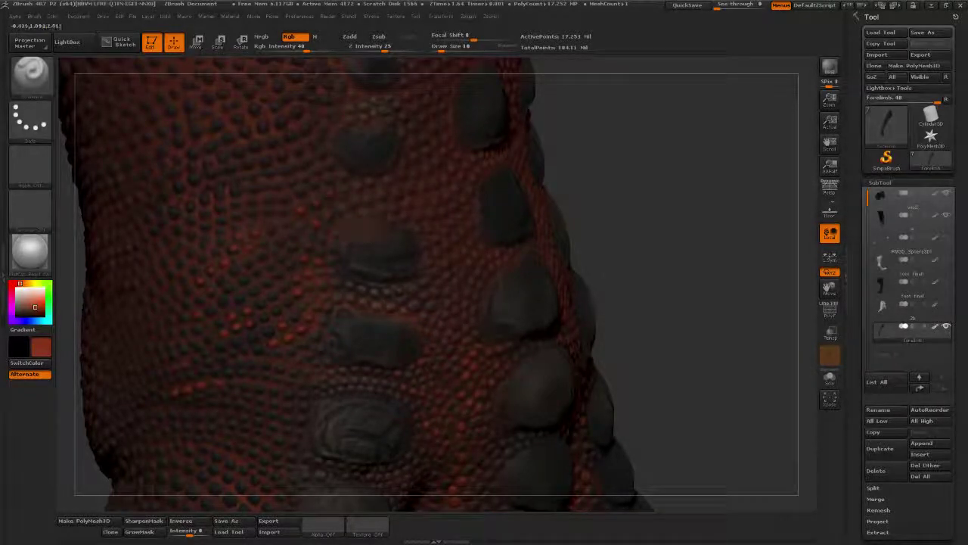
- Add red scales between the upper plate rows and start dotting the finger's side below the skin fold
mouse_move(687, 243)
left_mouse_down("alt")
mouse_move(689, 101)
mouse_move(624, 103)
left_mouse_up("alt")
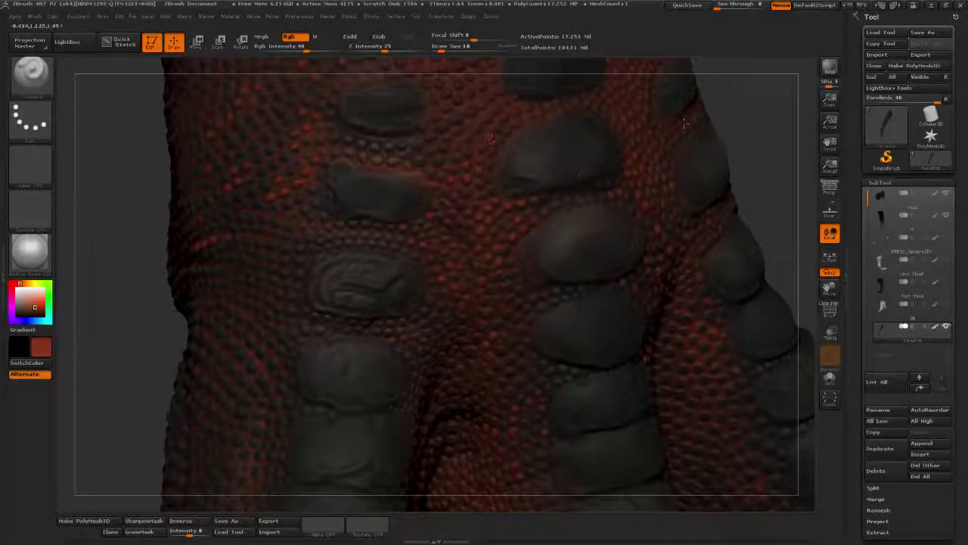
left_click_drag(782, 108, 751, 109)
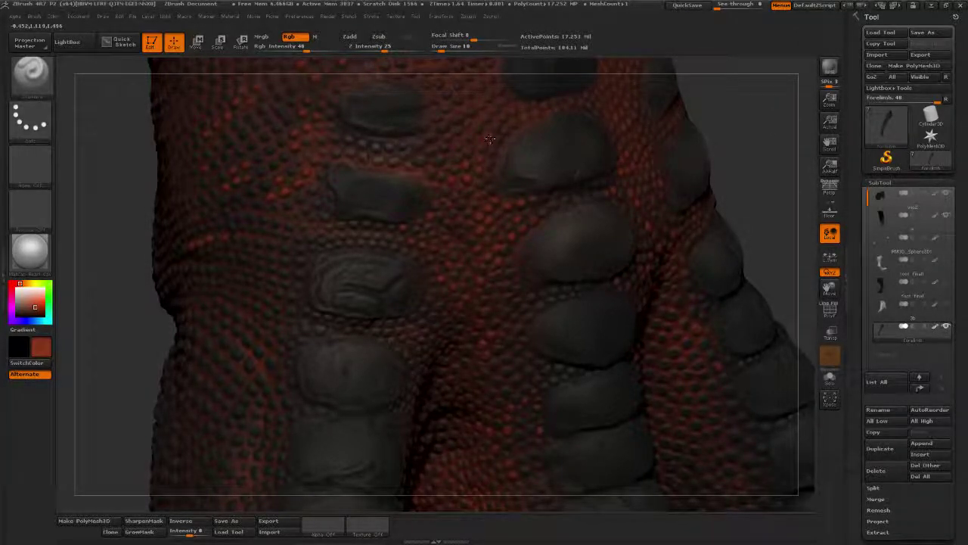
mouse_move(761, 123)
left_mouse_down()
mouse_move(698, 161)
mouse_move(740, 124)
left_mouse_up()
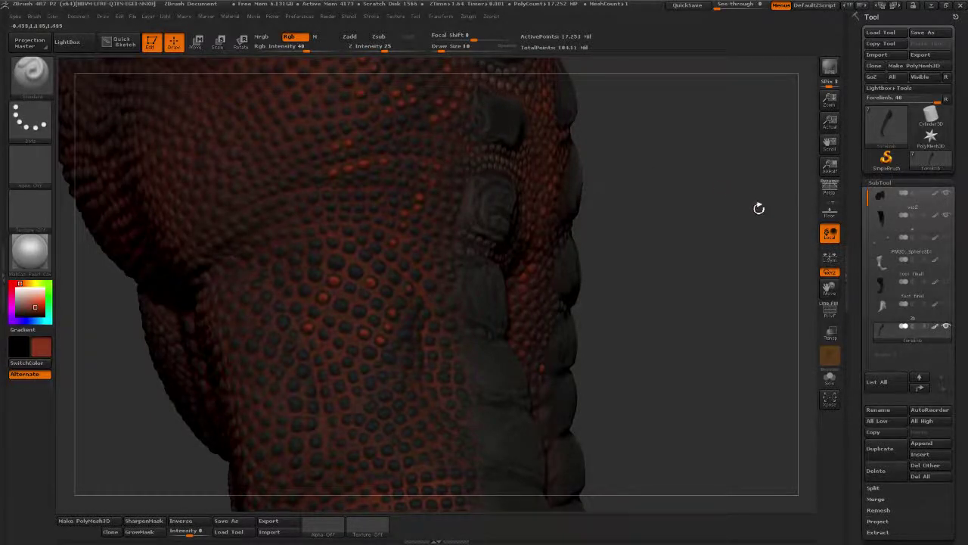
- Continue the red scales down the finger's upper segment, clustering them beside the plates and across the joint crease
left_click_drag(759, 209, 793, 81)
mouse_move(685, 190)
left_mouse_down()
mouse_move(686, 199)
mouse_move(356, 189)
left_mouse_up()
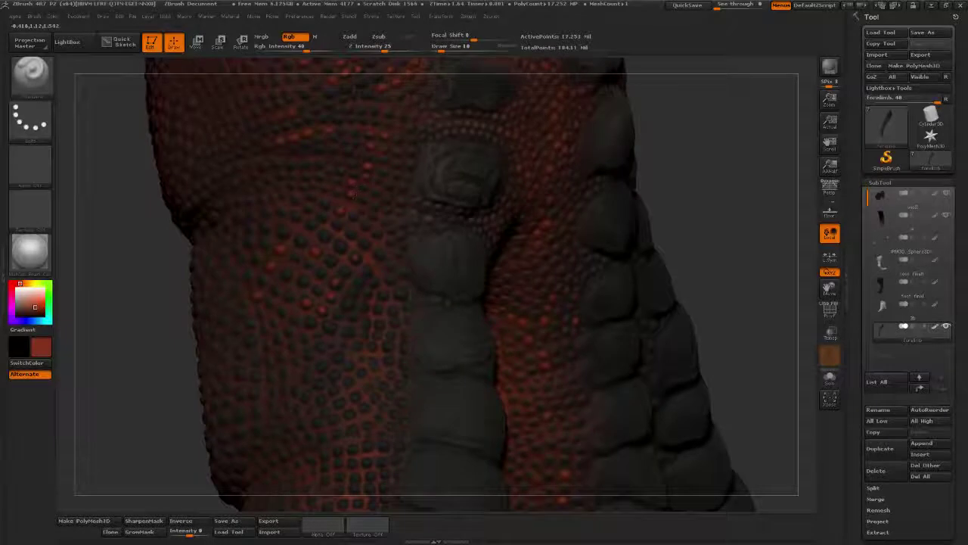
left_click_drag(751, 169, 749, 144)
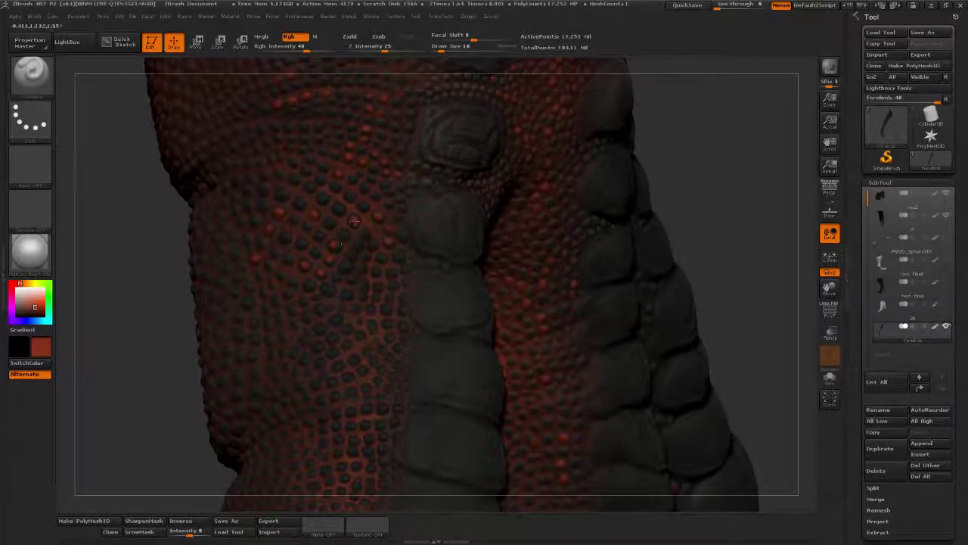
left_click_drag(764, 202, 754, 100, "alt")
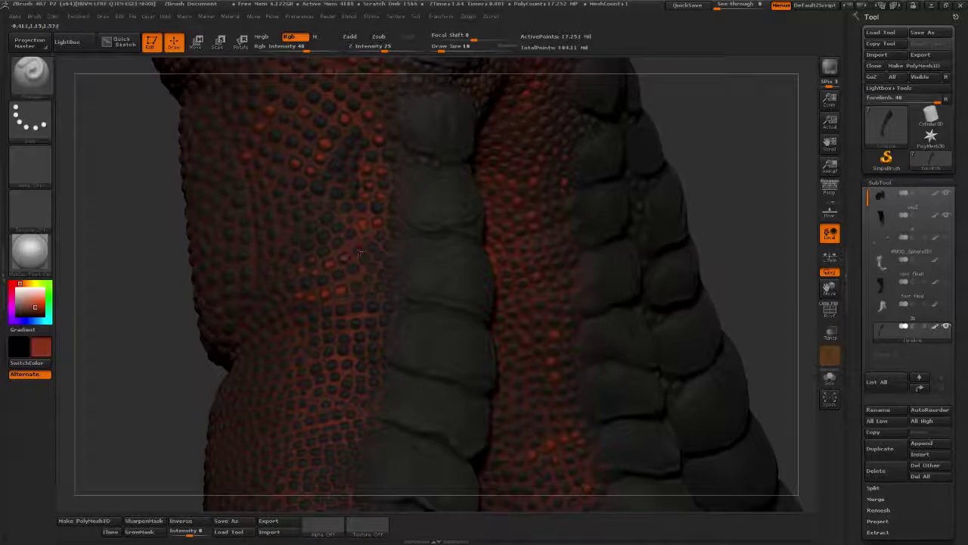
left_click_drag(739, 170, 784, 136)
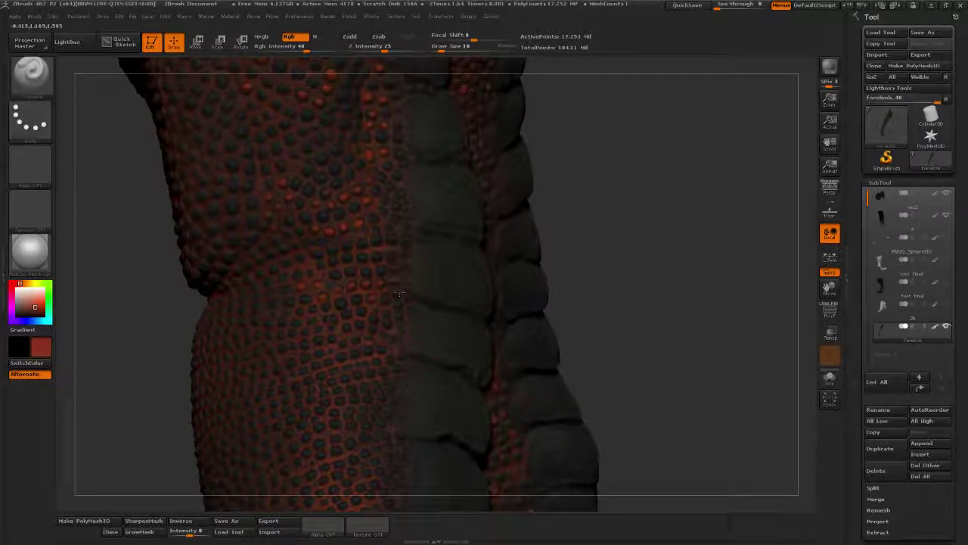
- Paint scattered red scales down the finger's next segment below the joint crease, up to the edge of the plates
left_click_drag(647, 255, 562, 161, "alt")
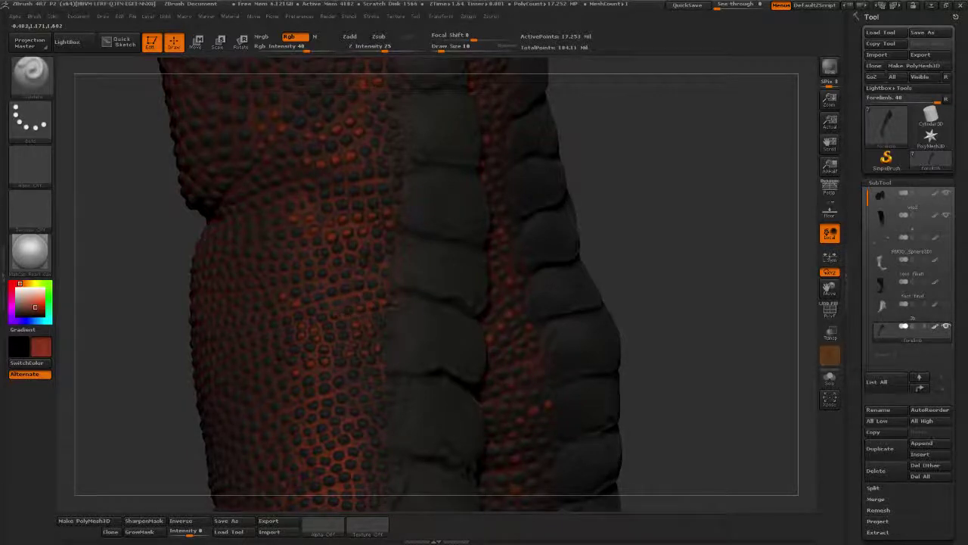
right_click_drag(361, 288, 473, 295)
left_click_drag(791, 166, 800, 149, "alt")
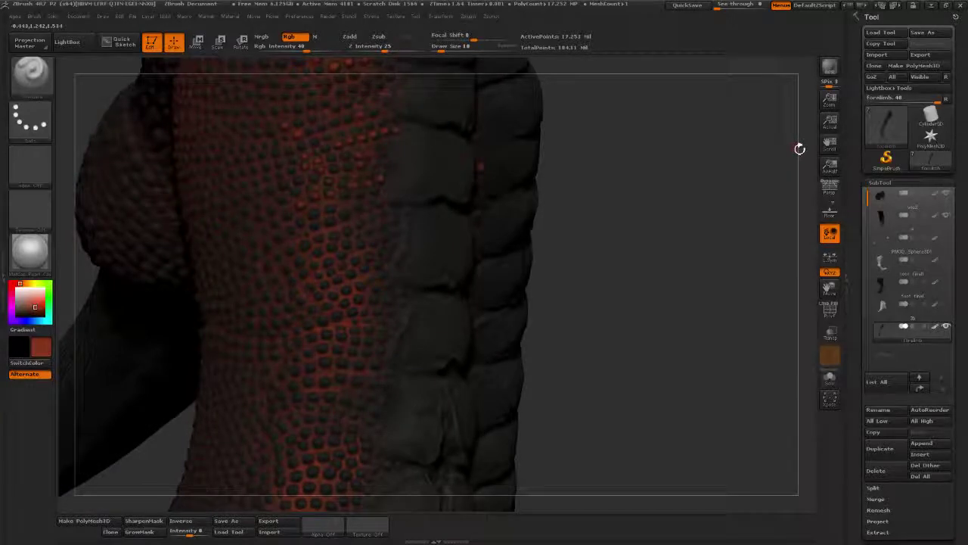
right_click_drag(620, 216, 309, 248)
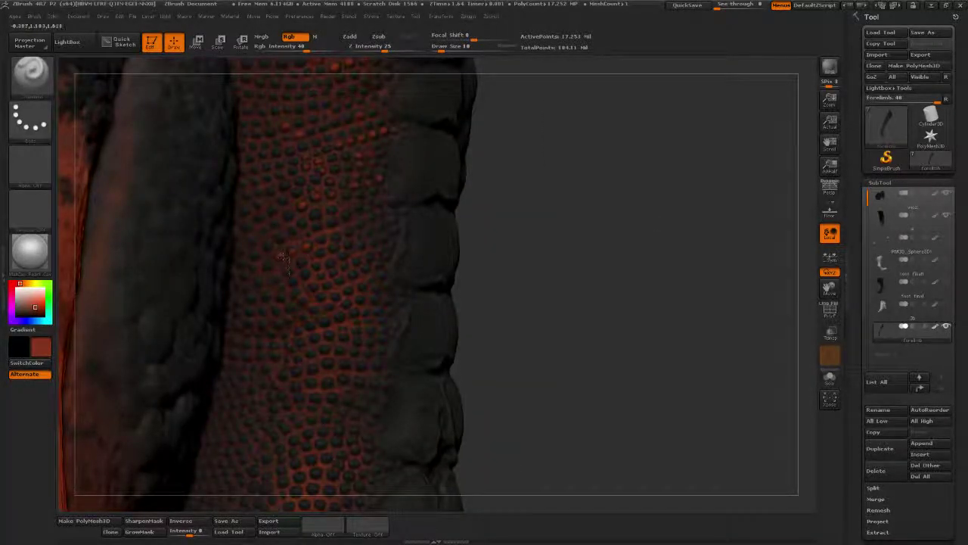
right_click_drag(278, 281, 292, 307)
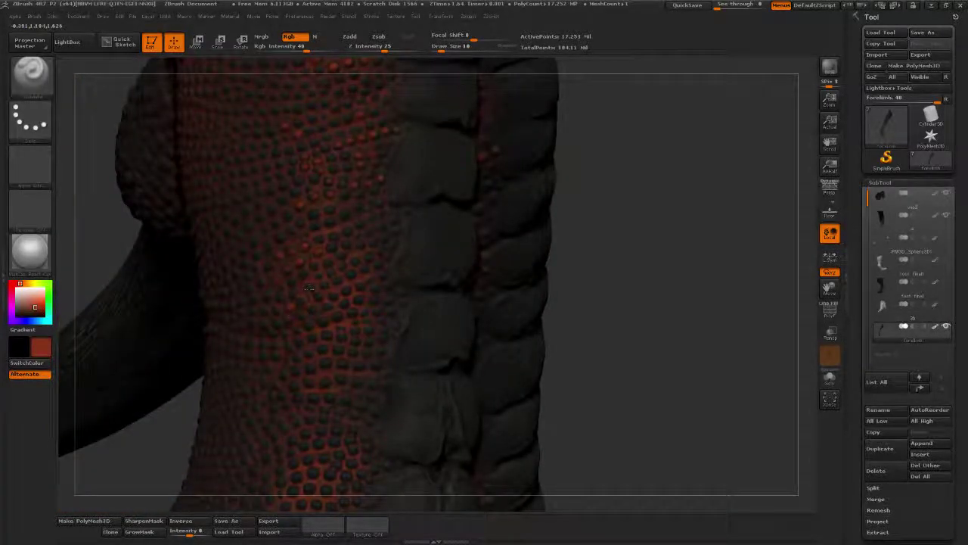
left_click_drag(599, 205, 415, 233)
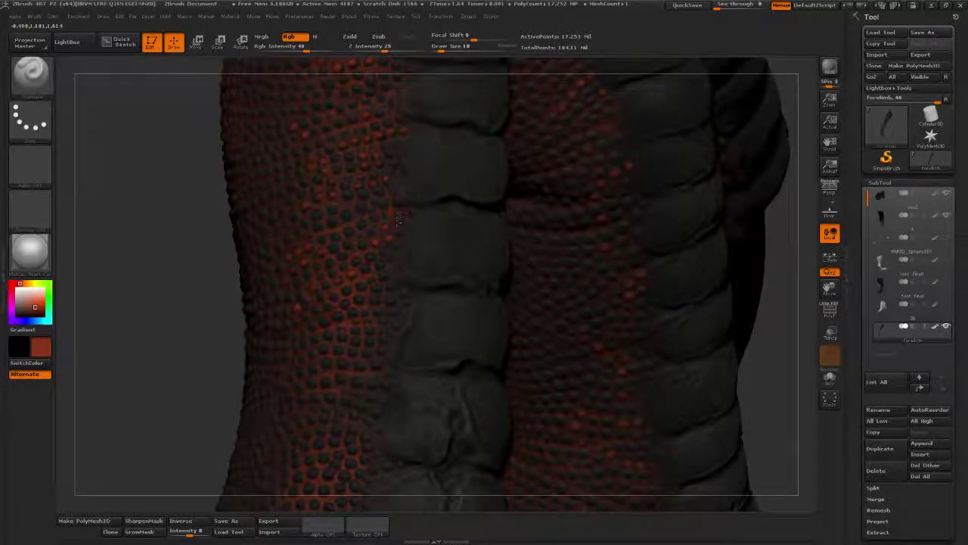
mouse_move(139, 366)
left_mouse_down()
mouse_move(149, 310)
mouse_move(381, 291)
left_mouse_up()
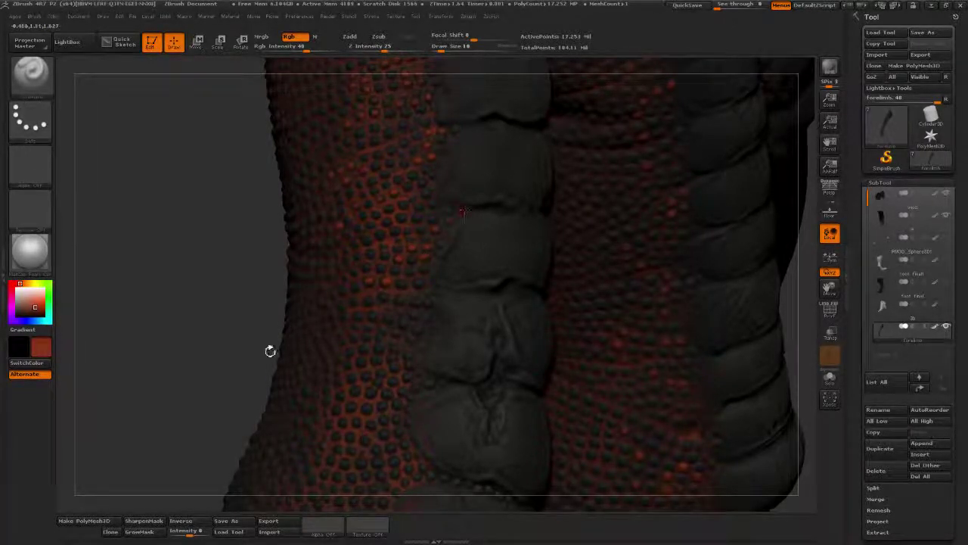
- Dab red scales down the finger's last segment to the claw base and along its side back up toward the knuckle
left_click_drag(270, 351, 202, 324)
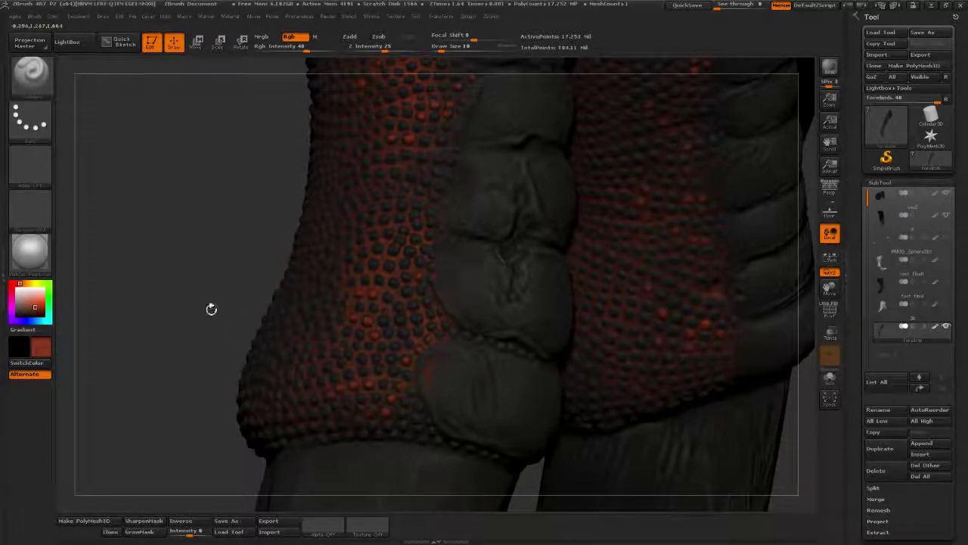
left_click_drag(210, 309, 152, 251)
left_click_drag(642, 174, 647, 251, "alt")
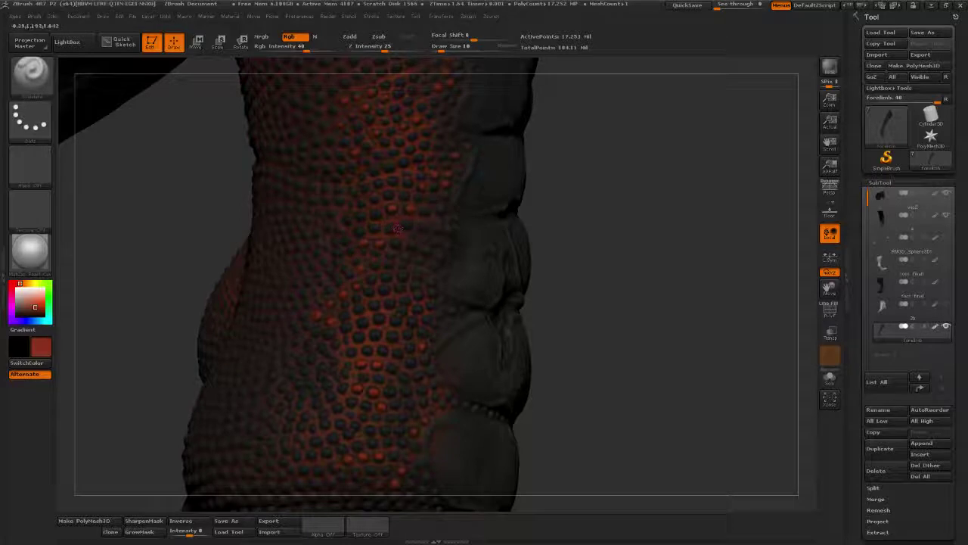
left_click_drag(584, 161, 344, 340)
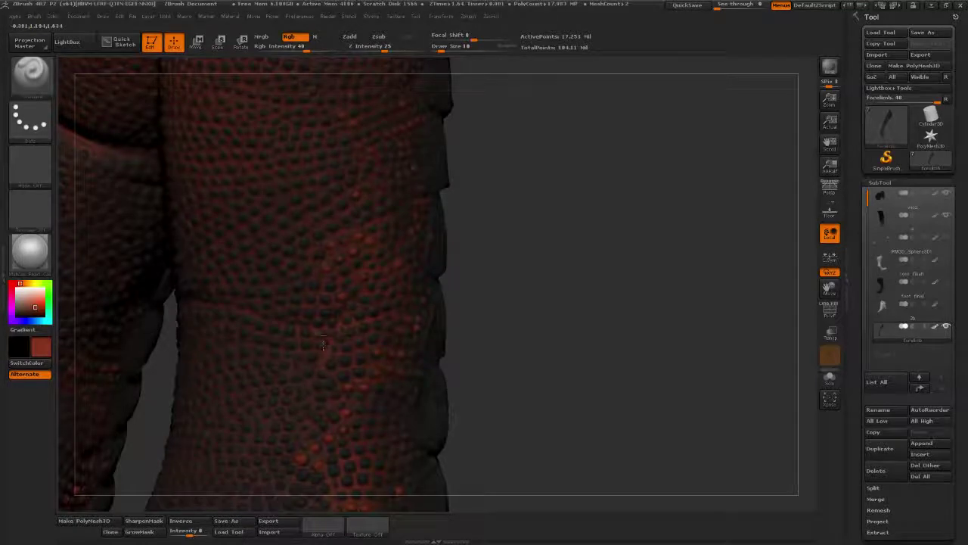
left_click_drag(489, 218, 295, 333)
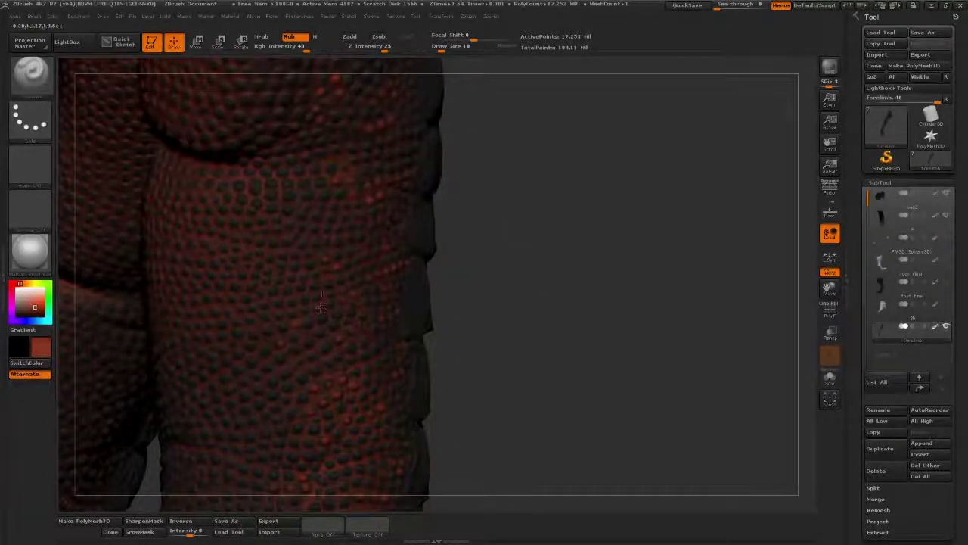
left_click_drag(554, 221, 554, 278, "alt")
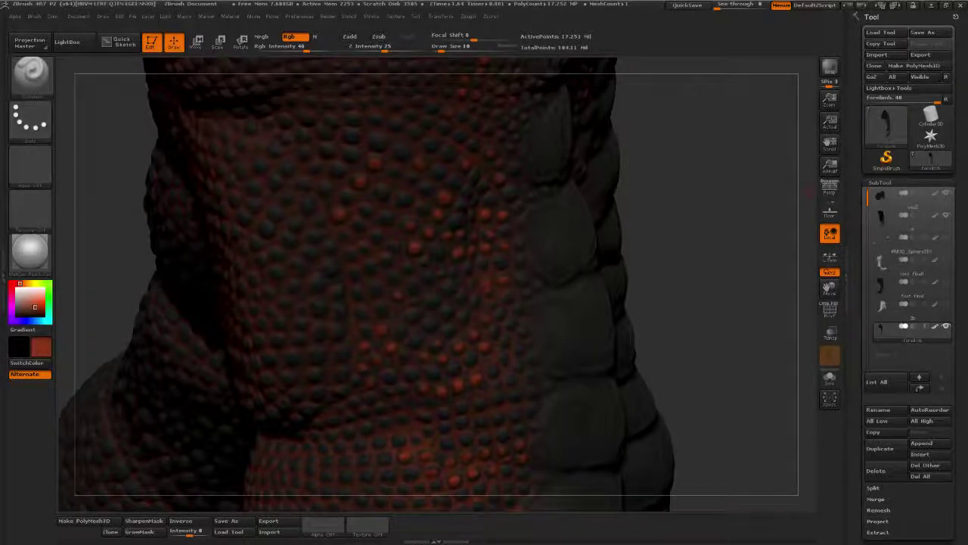
- Switch to the browser, enlarge the Heloderma suspectum reference photo to study its scale pattern, and return to ZBrush
key("alt+Tab")
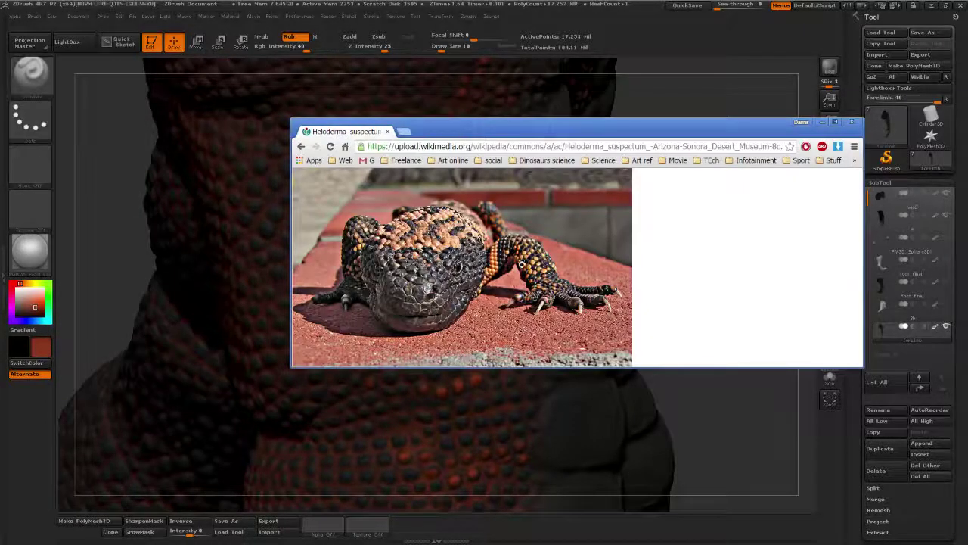
left_click(539, 270)
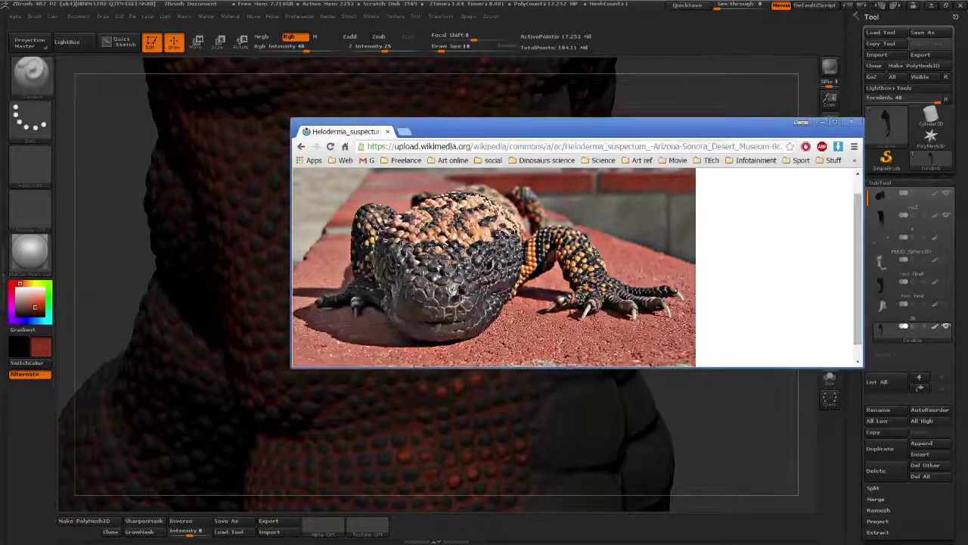
left_click(822, 122)
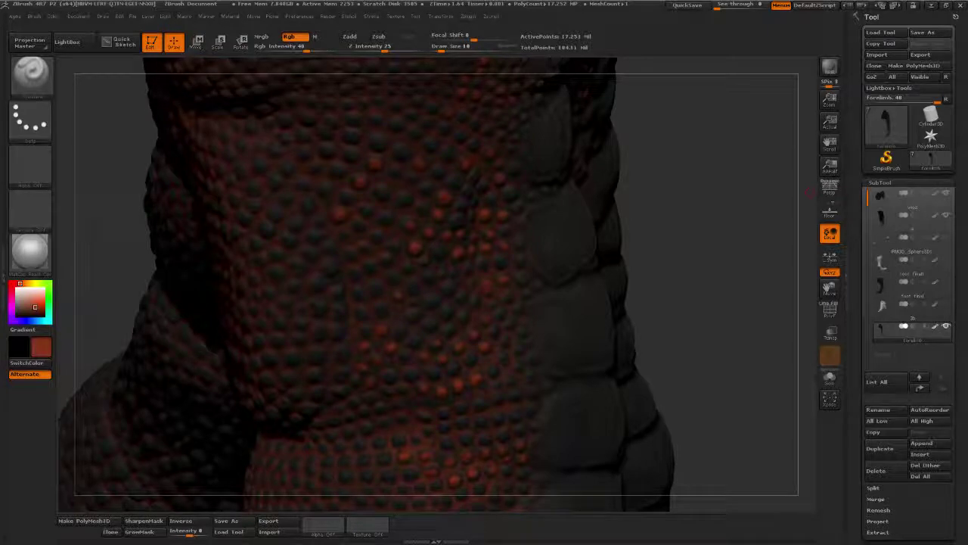
- Scatter more red scales across the finger's base segment between the skin folds, spreading from the plates toward the inner side
left_click_drag(721, 182, 724, 177)
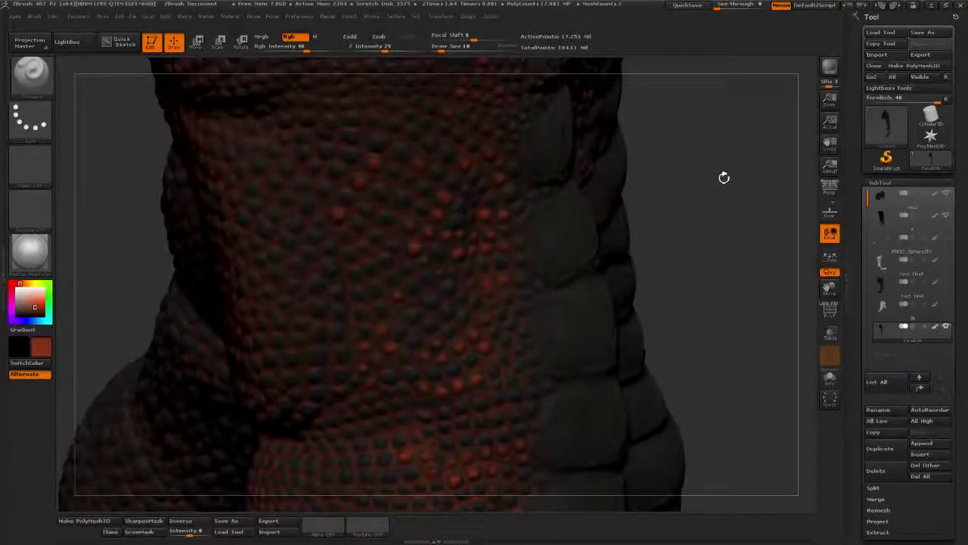
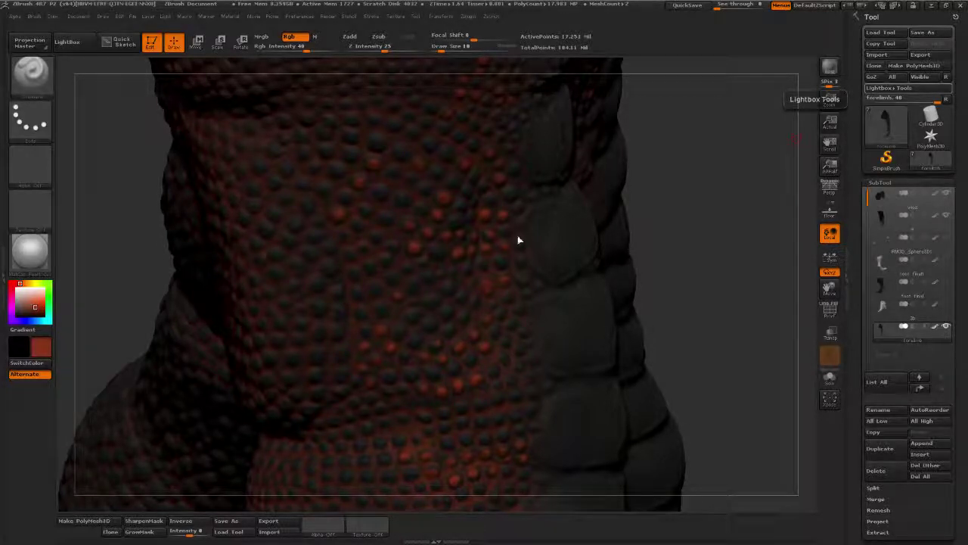
mouse_move(641, 232)
left_mouse_down()
mouse_move(663, 226)
mouse_move(610, 253)
mouse_move(580, 298)
mouse_move(582, 312)
mouse_move(590, 286)
mouse_move(679, 246)
mouse_move(702, 248)
mouse_move(668, 259)
mouse_move(704, 246)
mouse_move(651, 210)
mouse_move(714, 208)
mouse_move(616, 231)
mouse_move(638, 219)
left_mouse_up()
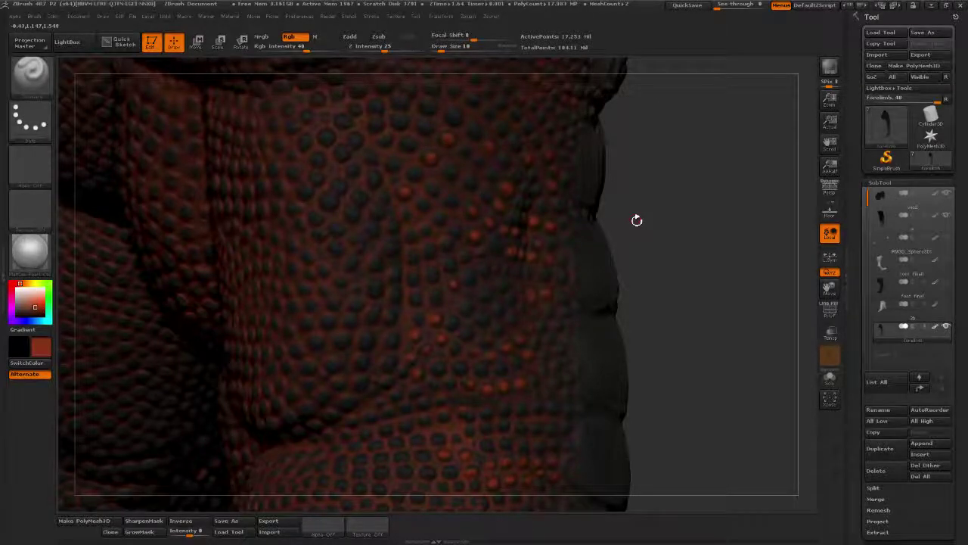
left_click_drag(665, 144, 643, 162)
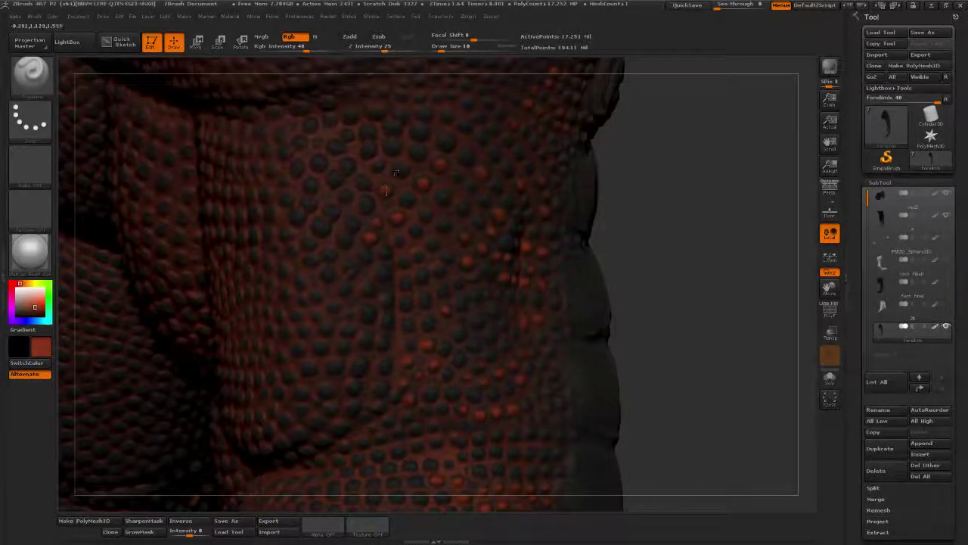
left_click_drag(694, 173, 594, 200)
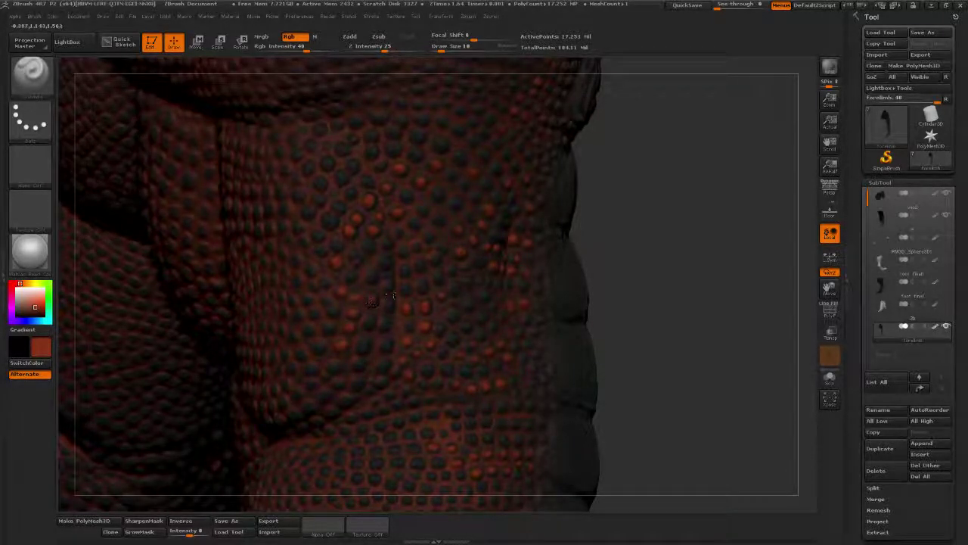
- Dab clusters of red scales across the wrist above the hand and extend them up onto the lower forearm
left_click_drag(713, 273, 606, 308)
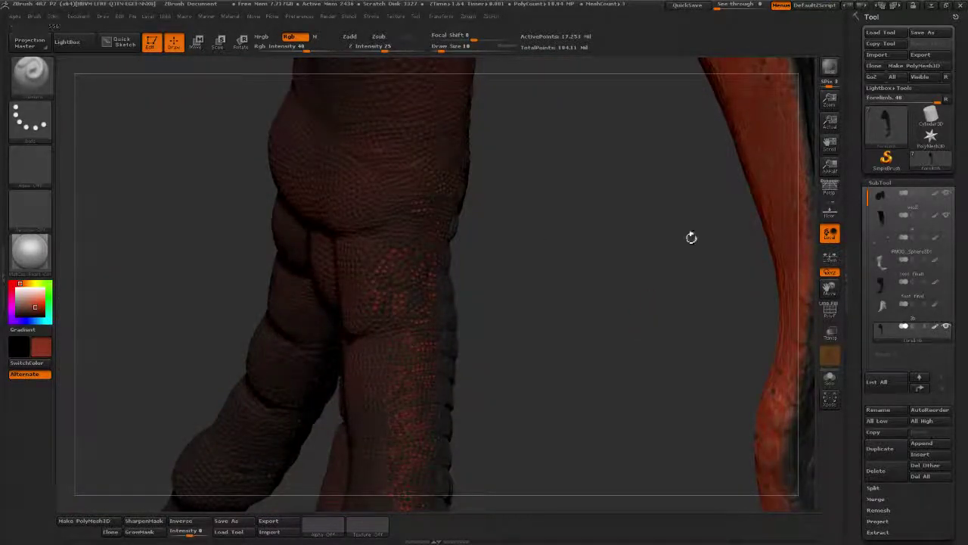
left_click_drag(592, 201, 333, 331, "alt")
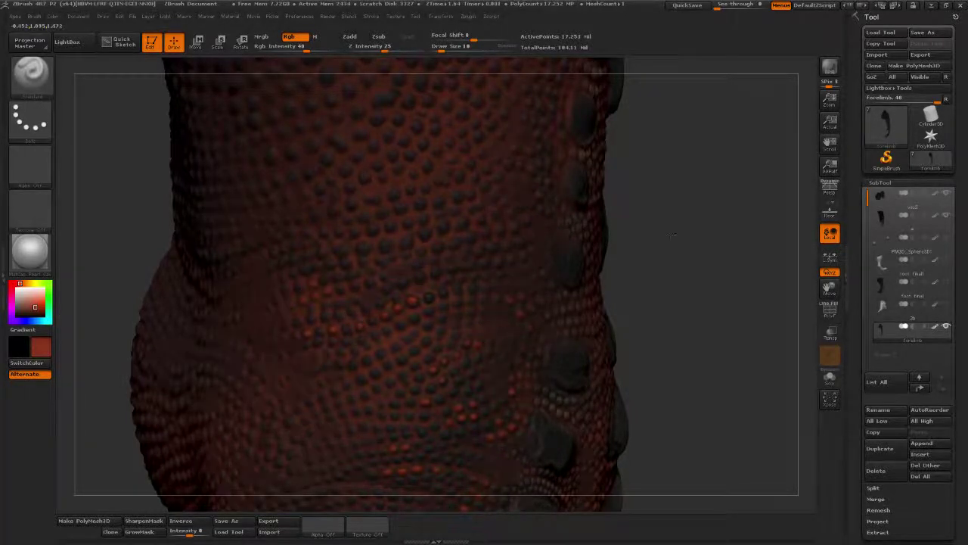
right_click_drag(378, 274, 371, 276)
left_click_drag(356, 259, 353, 289)
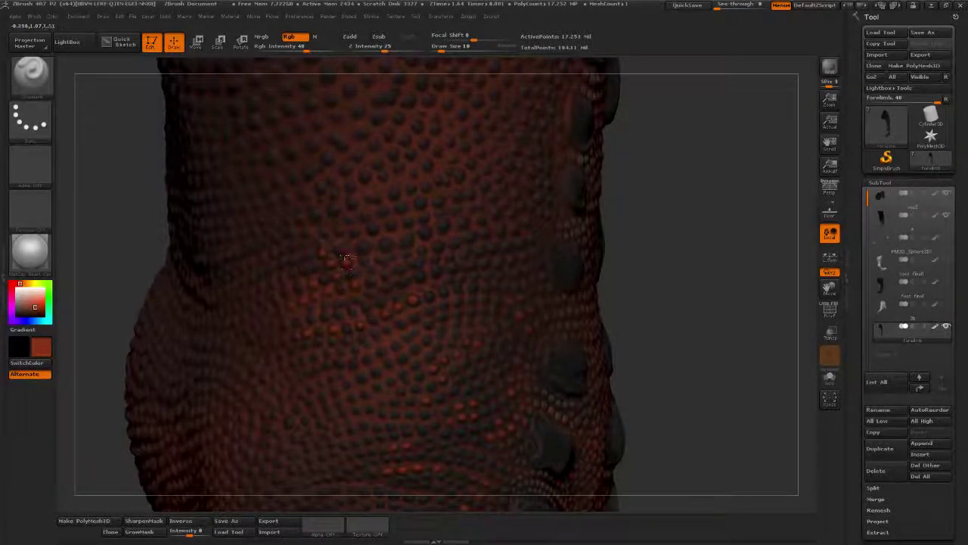
mouse_move(637, 247)
left_mouse_down()
mouse_move(641, 228)
mouse_move(633, 245)
mouse_move(612, 250)
mouse_move(616, 267)
mouse_move(624, 254)
left_mouse_up()
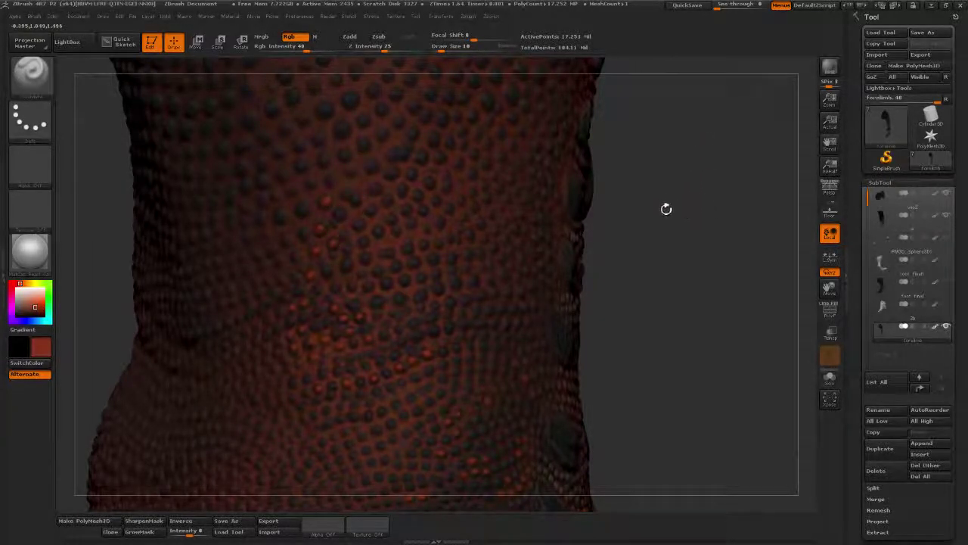
left_click_drag(678, 196, 654, 199)
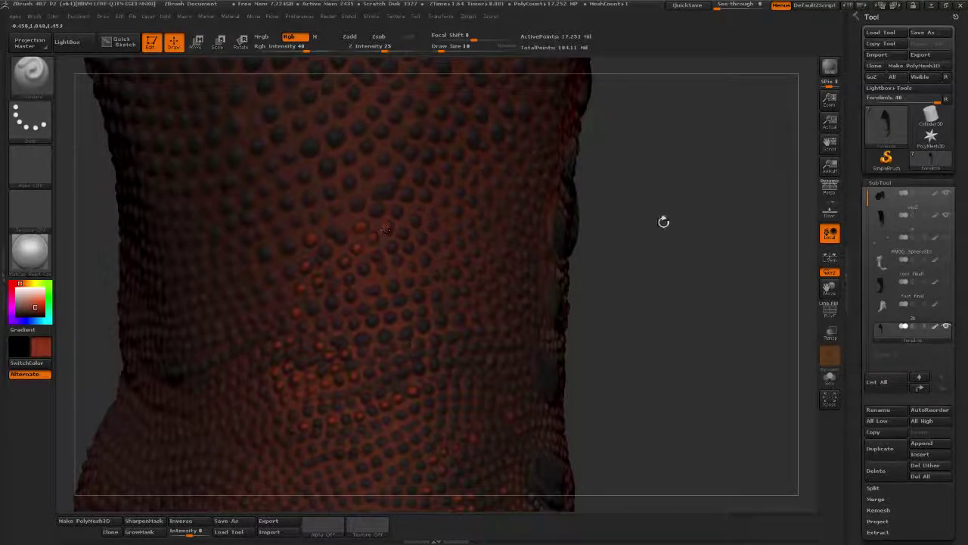
left_click_drag(693, 230, 639, 228)
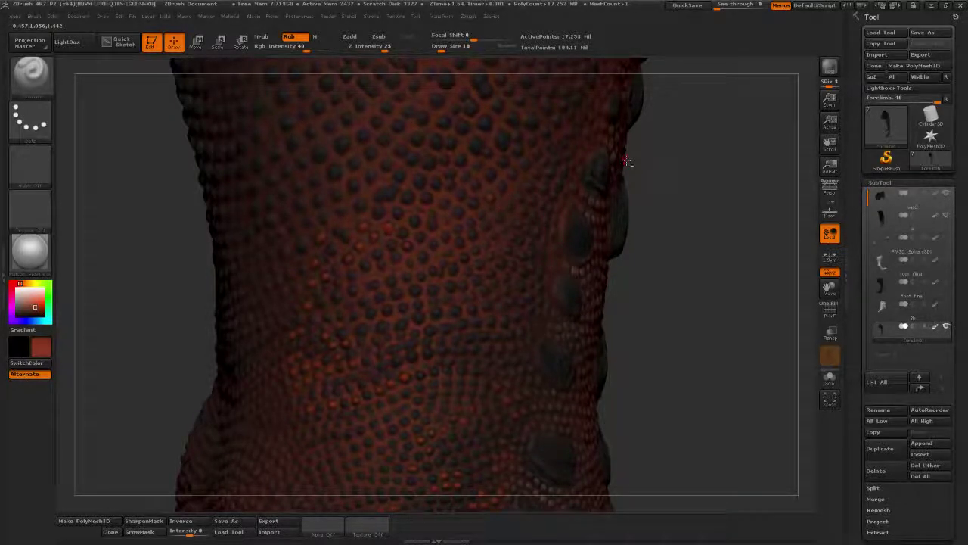
- Continue the red scales up the forearm, dotting individual scales among the larger dark ones beside the small plates
left_click_drag(647, 179, 488, 295)
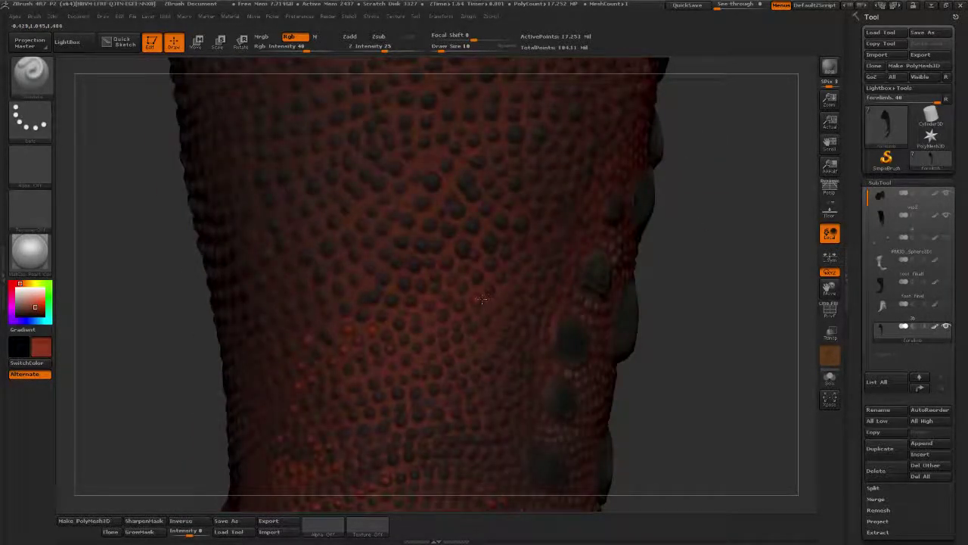
mouse_move(639, 244)
left_mouse_down()
mouse_move(529, 244)
mouse_move(558, 224)
mouse_move(529, 198)
mouse_move(549, 197)
mouse_move(481, 224)
left_mouse_up()
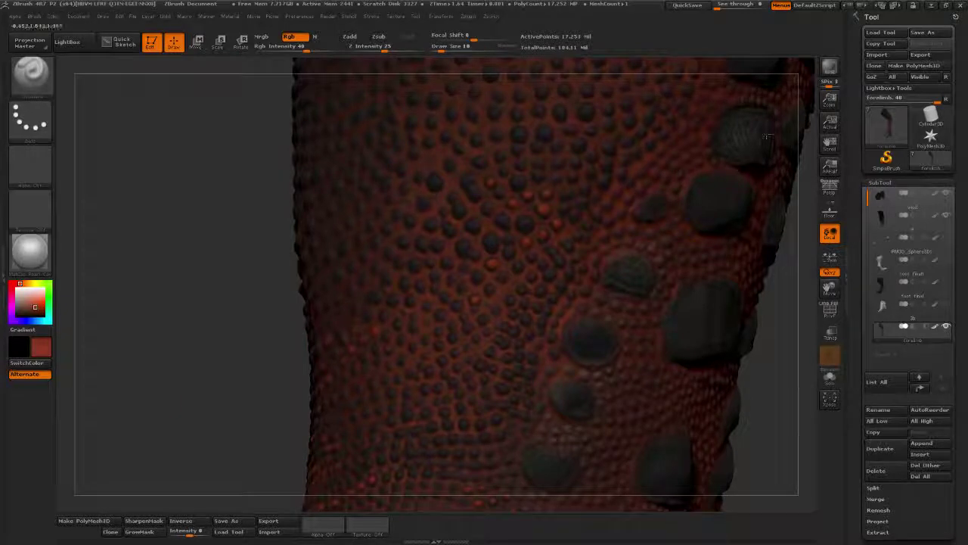
mouse_move(234, 317)
left_mouse_down()
mouse_move(724, 249)
mouse_move(726, 220)
mouse_move(447, 262)
left_mouse_up()
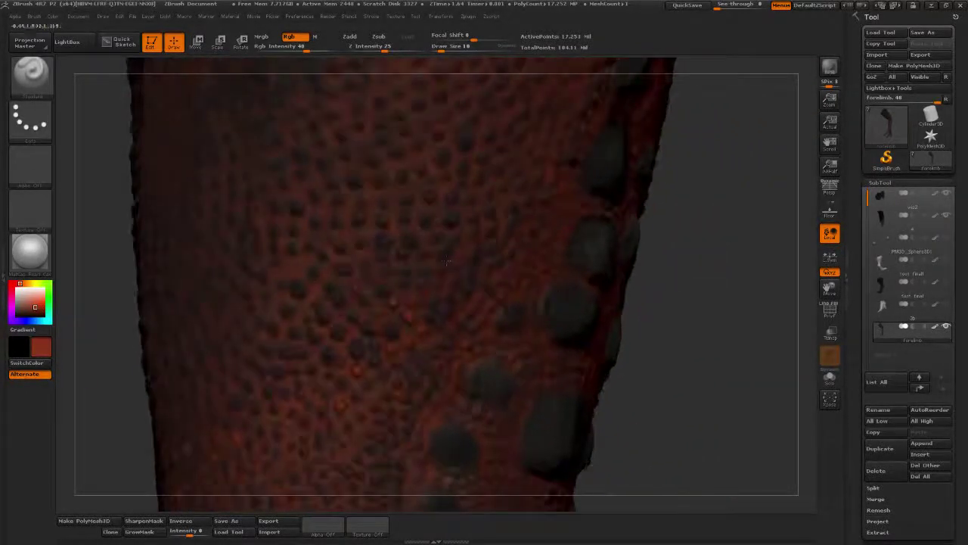
left_click(407, 269)
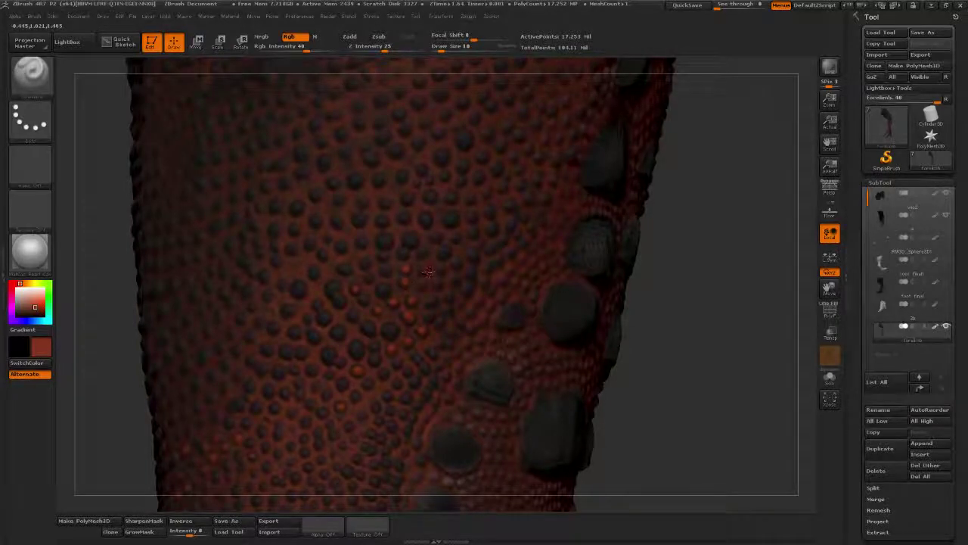
left_click_drag(473, 275, 457, 269)
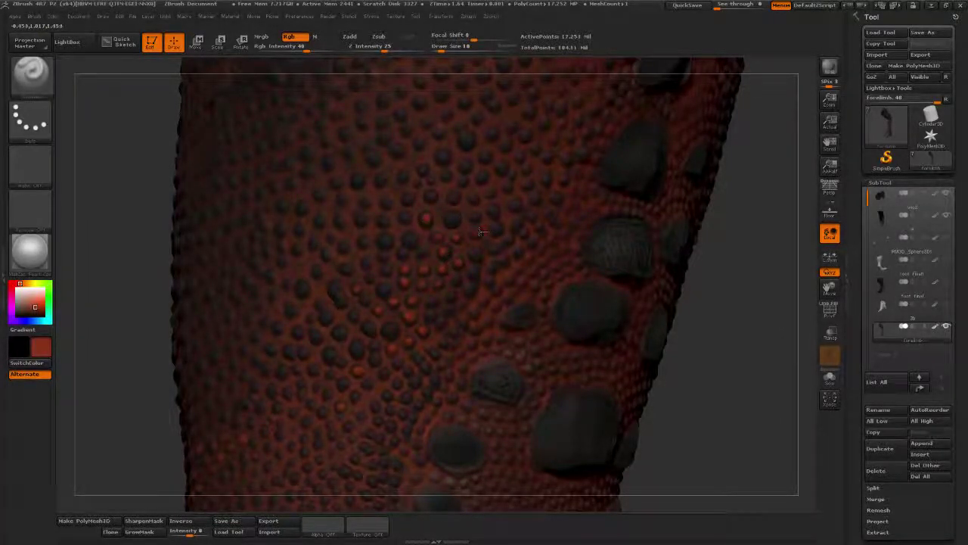
- Extend the band of red scales diagonally up the forearm toward the edge of the large plates
mouse_move(751, 259)
left_mouse_down()
mouse_move(721, 297)
mouse_move(713, 328)
left_mouse_up()
left_click(444, 276)
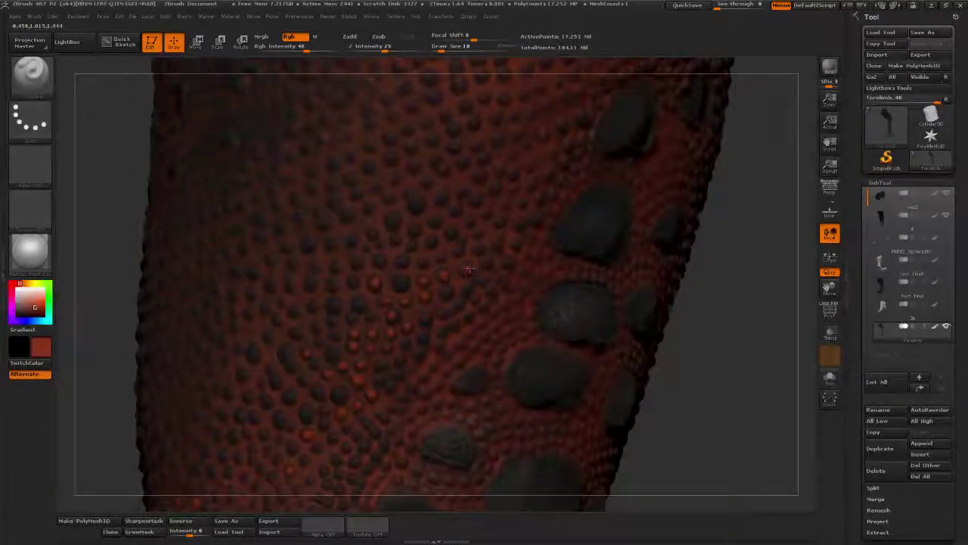
left_click(468, 269)
left_click_drag(708, 284, 658, 279)
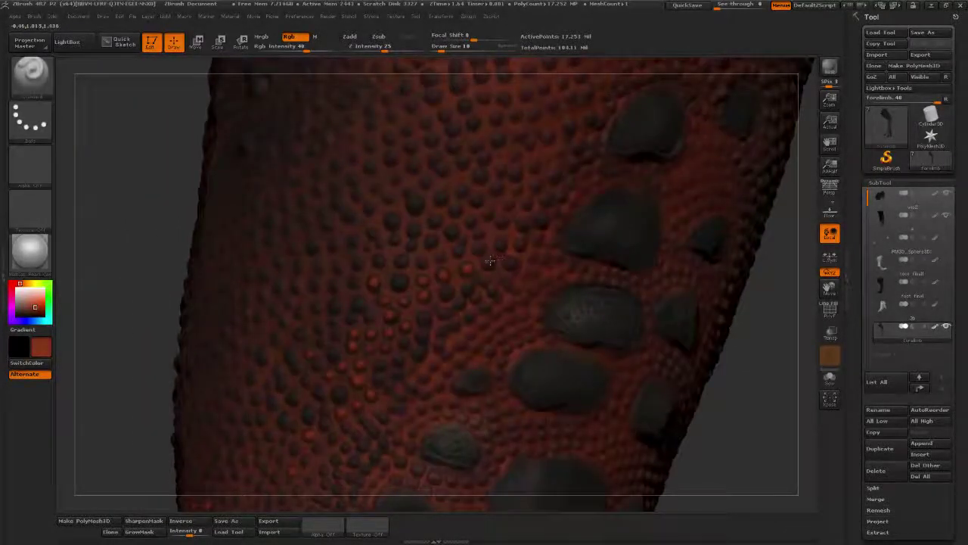
left_click(479, 249)
left_click(500, 245)
left_click(520, 244)
left_click(523, 225)
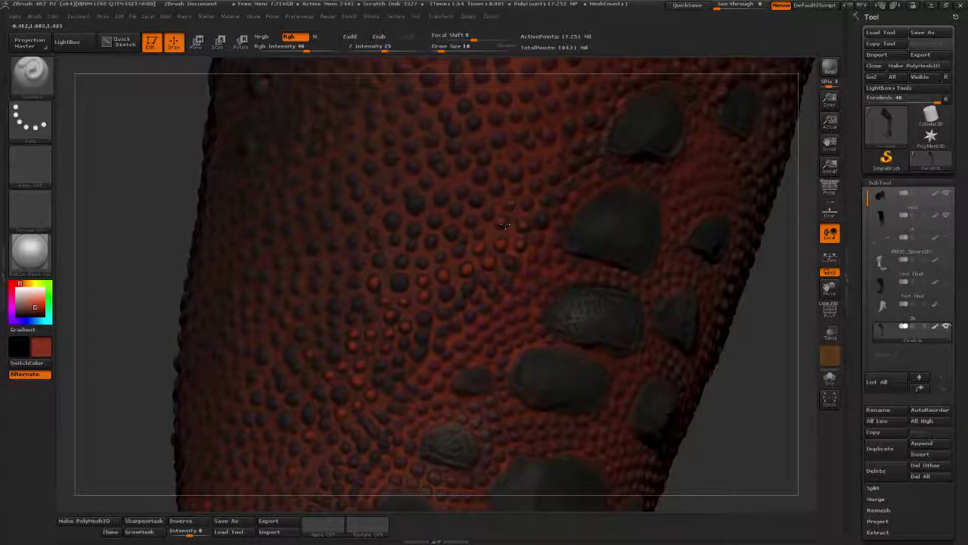
- Carry the red scales up along the plate edge and dot a second diagonal band higher on the forearm, below the skin creases
left_click_drag(777, 356, 755, 348)
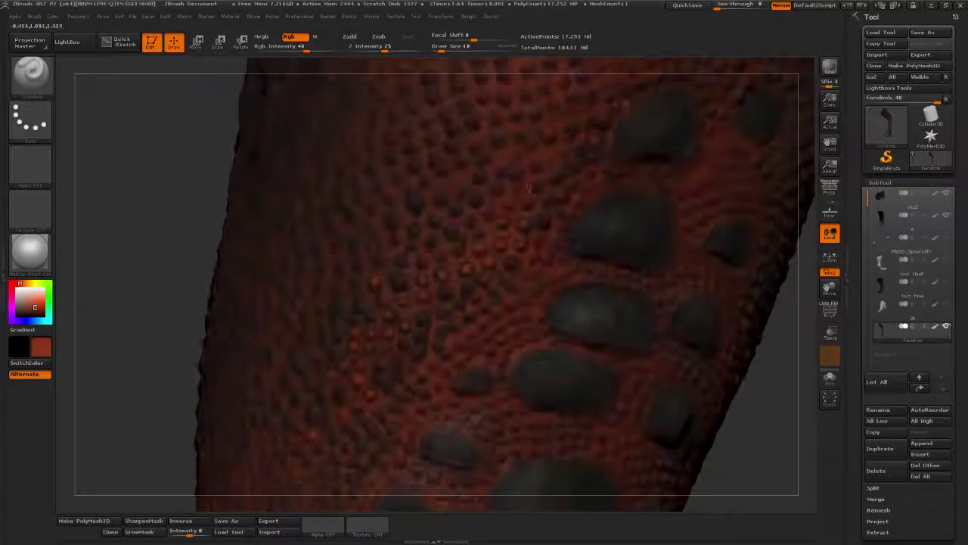
left_click_drag(540, 165, 776, 282)
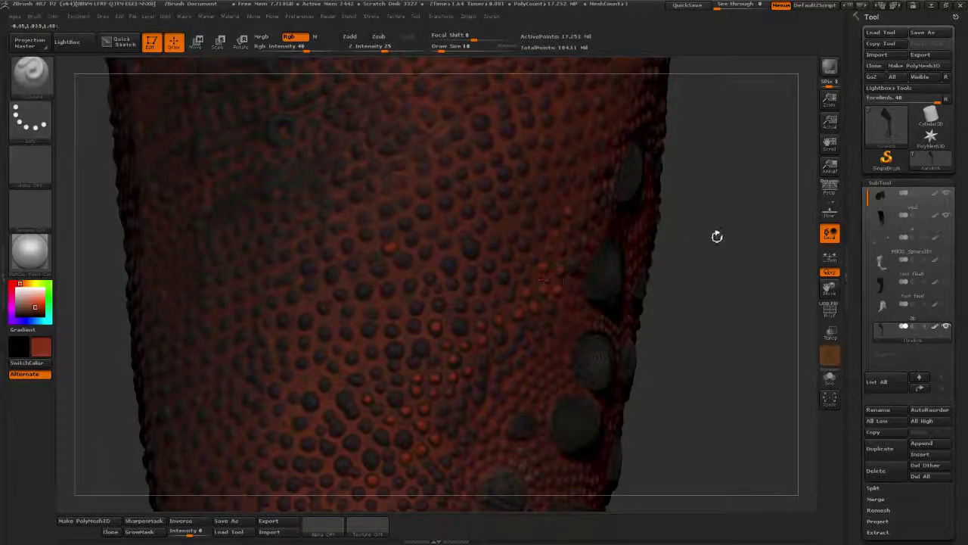
left_click_drag(713, 234, 756, 236)
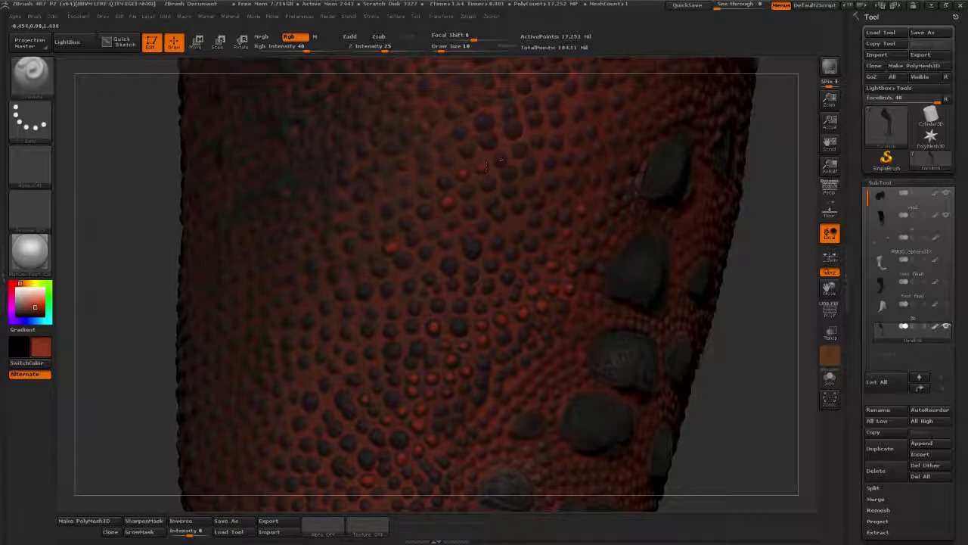
left_click(557, 144)
left_click_drag(775, 189, 598, 173)
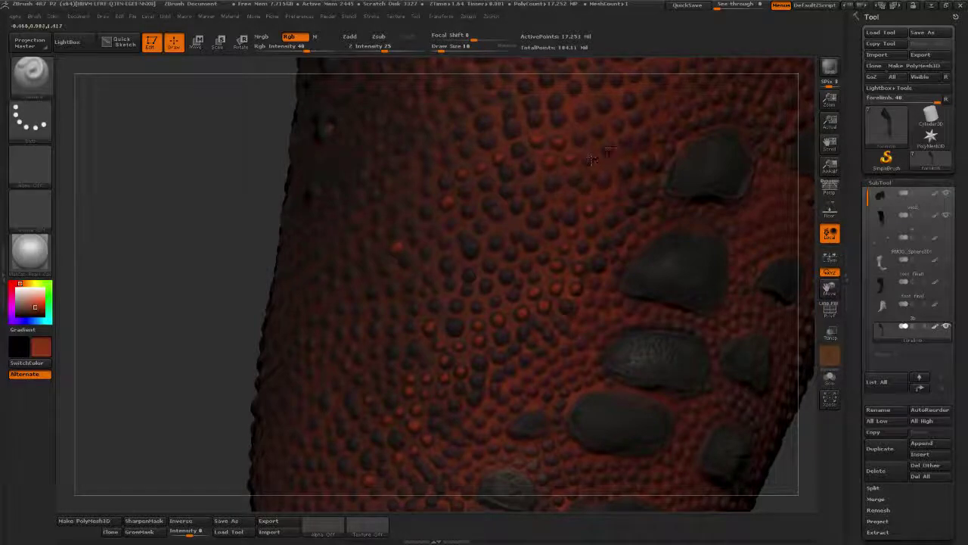
left_click_drag(209, 202, 149, 378, "alt")
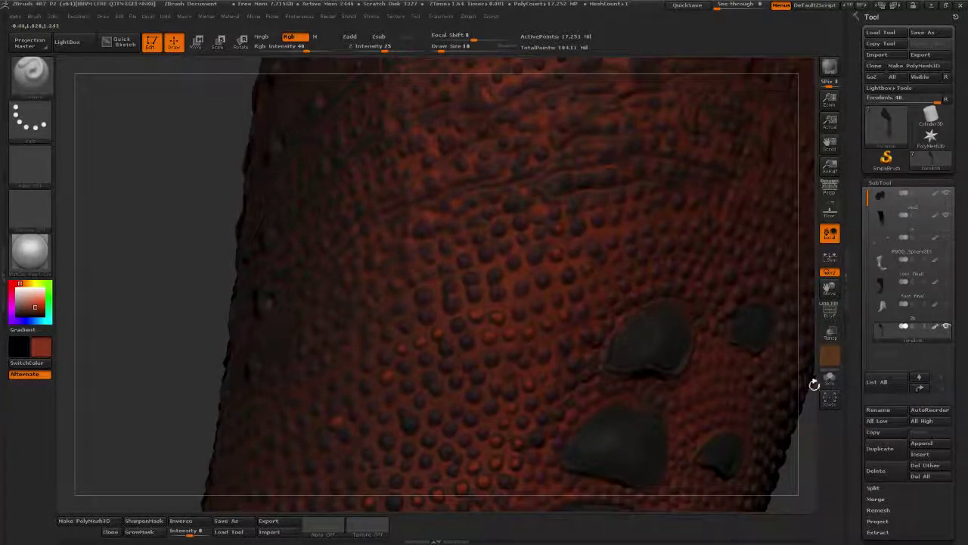
- Dot individual red scales along the outer edge of the upper small plates on the other side of the forearm
mouse_move(812, 385)
left_mouse_down()
mouse_move(574, 229)
mouse_move(651, 288)
mouse_move(711, 360)
mouse_move(703, 355)
left_mouse_up()
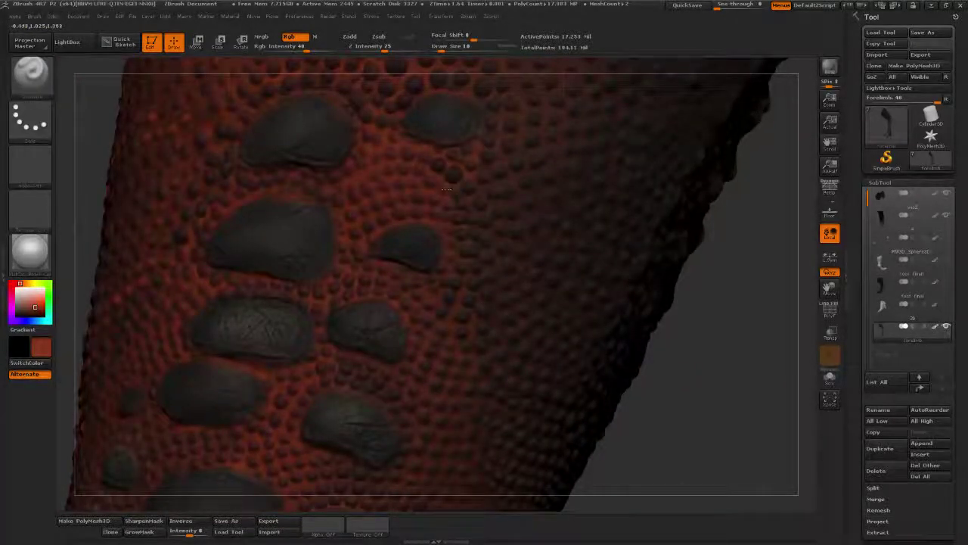
left_click(495, 195)
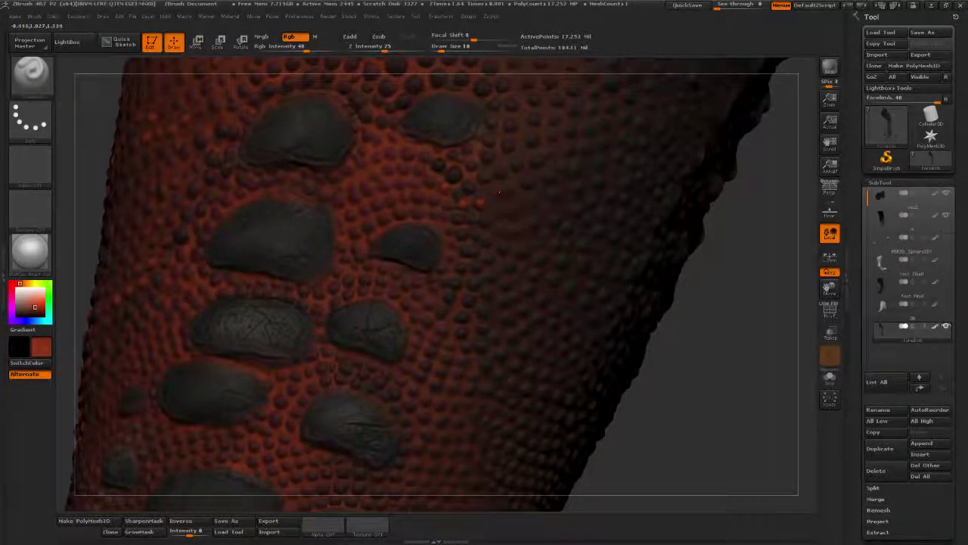
left_click(507, 191)
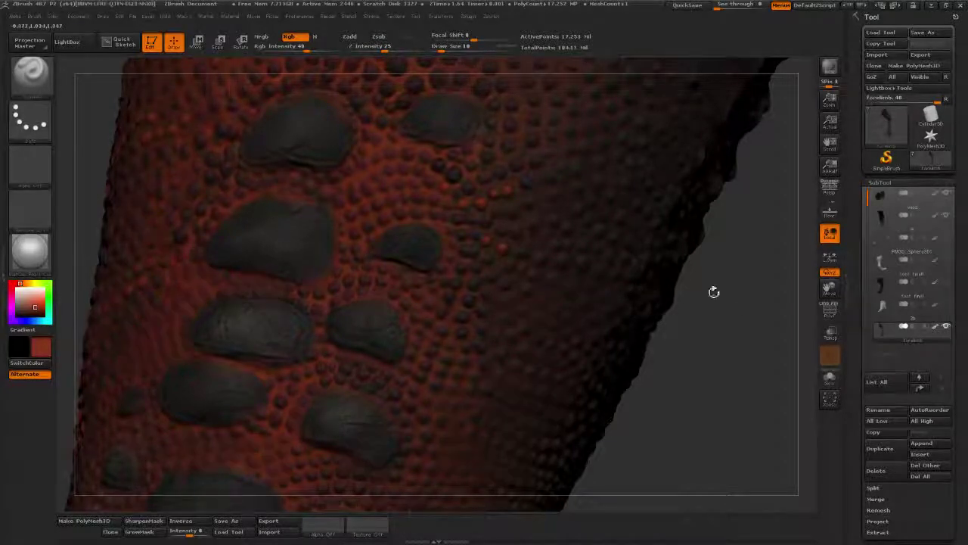
mouse_move(714, 292)
left_mouse_down()
mouse_move(745, 252)
mouse_move(601, 210)
left_mouse_up()
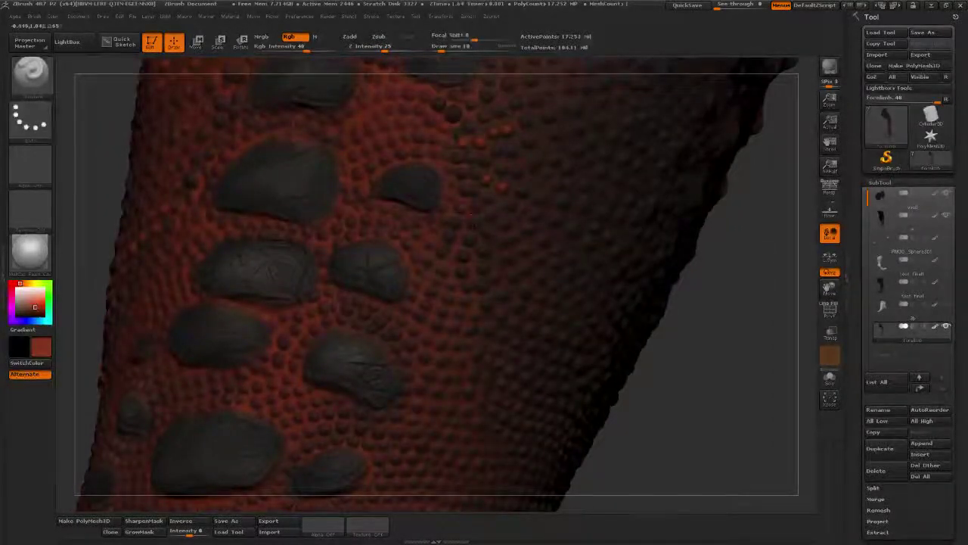
left_click(465, 260)
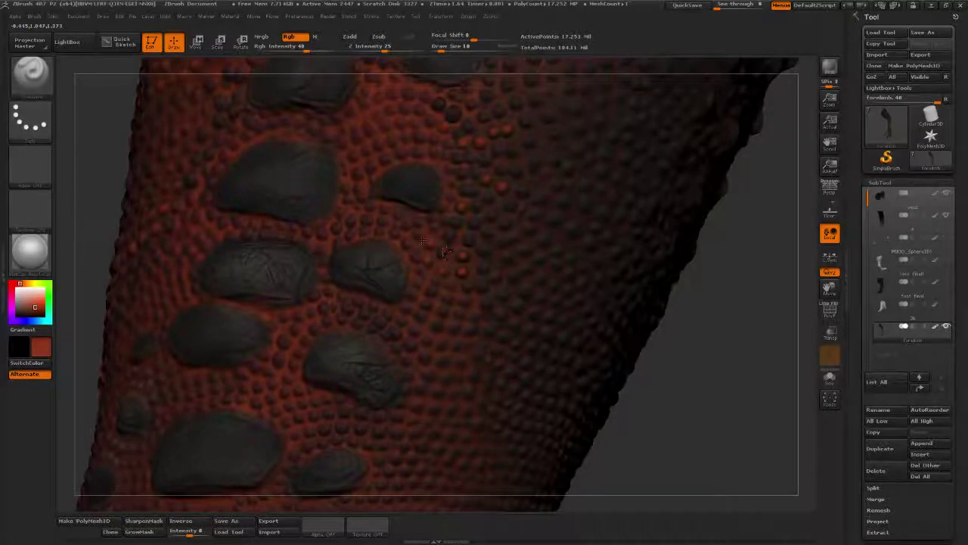
mouse_move(750, 308)
left_mouse_down()
mouse_move(764, 307)
mouse_move(742, 265)
mouse_move(720, 314)
mouse_move(696, 287)
left_mouse_up()
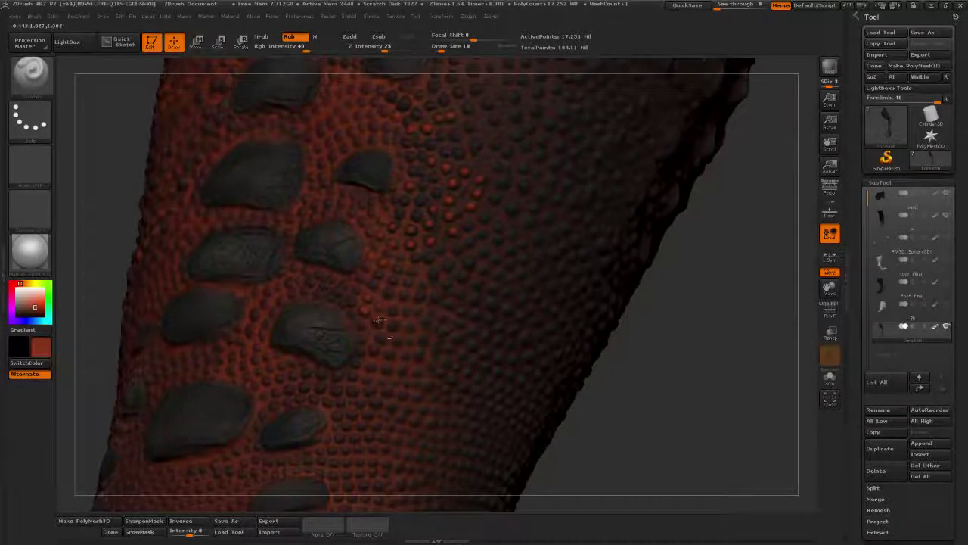
- Continue the red scales down the forearm beside the column of small plates until they meet the painted wrist area
left_click_drag(628, 358, 590, 359)
mouse_move(683, 292)
left_mouse_down("alt")
mouse_move(686, 261)
mouse_move(704, 249)
mouse_move(700, 284)
left_mouse_up("alt")
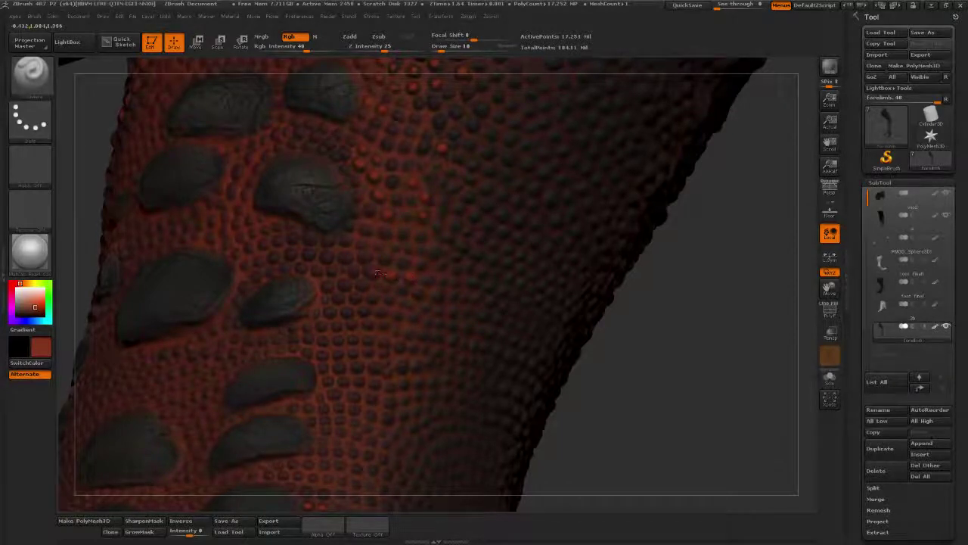
left_click_drag(571, 311, 477, 233)
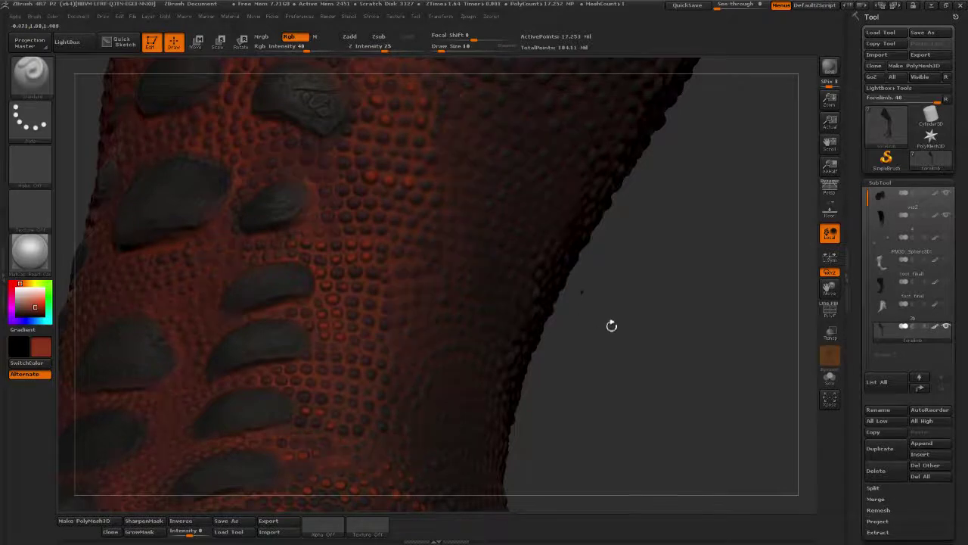
left_click_drag(610, 324, 651, 227)
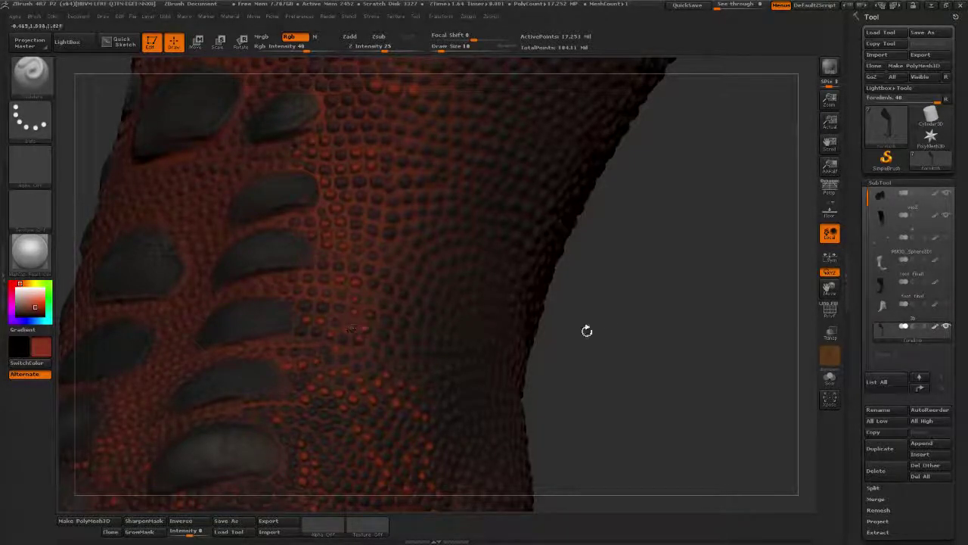
mouse_move(586, 331)
left_mouse_down()
mouse_move(668, 317)
mouse_move(477, 310)
left_mouse_up()
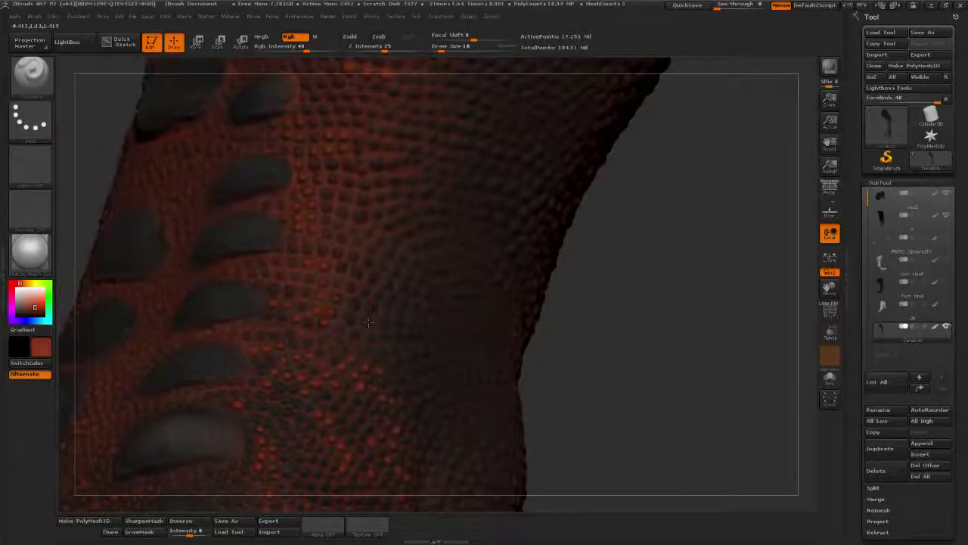
- Scatter red scales above the wrist and extend them outward from the lower plates into the dark skin
left_click_drag(630, 299, 372, 304)
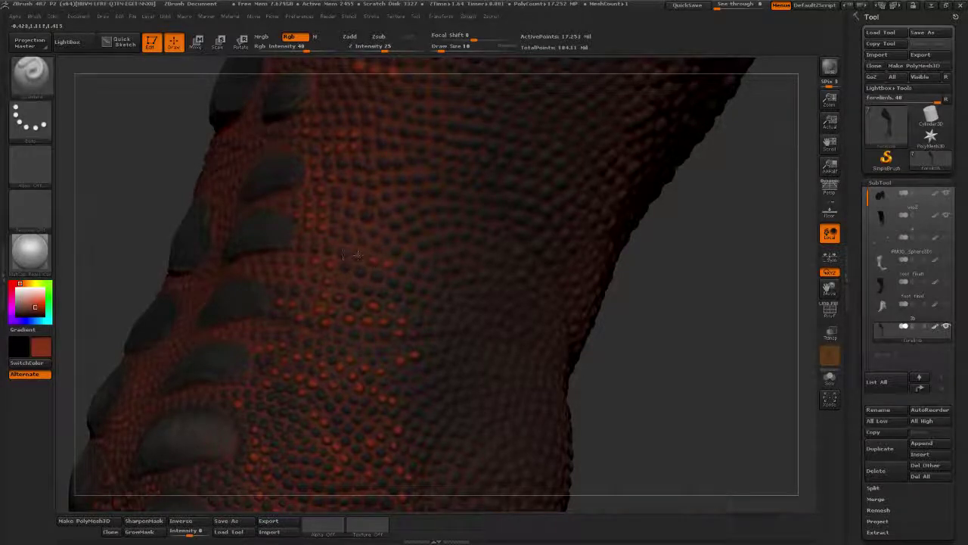
mouse_move(715, 216)
left_mouse_down()
mouse_move(694, 233)
mouse_move(708, 221)
left_mouse_up()
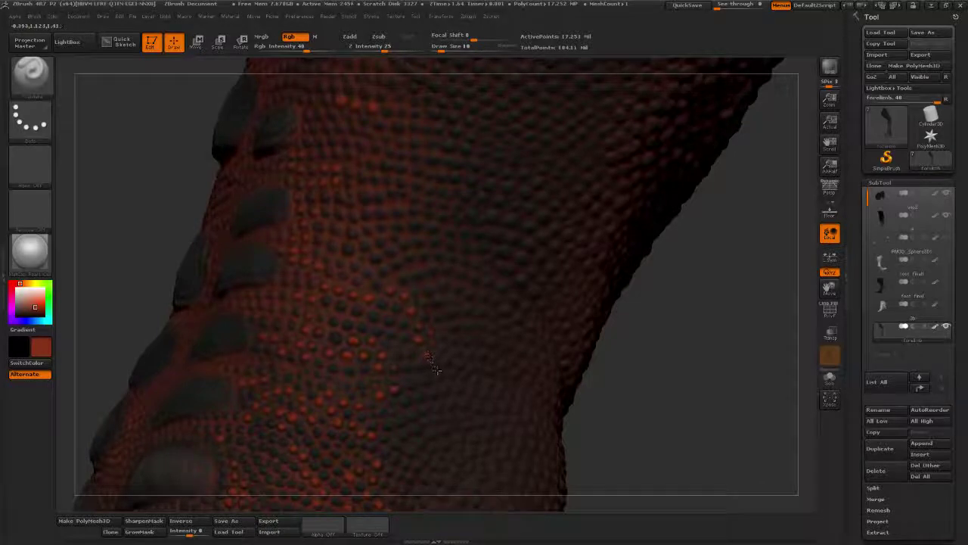
left_click(446, 365)
left_click(441, 379)
mouse_move(664, 301)
left_mouse_down("alt")
mouse_move(662, 335)
mouse_move(660, 308)
mouse_move(640, 349)
left_mouse_up("alt")
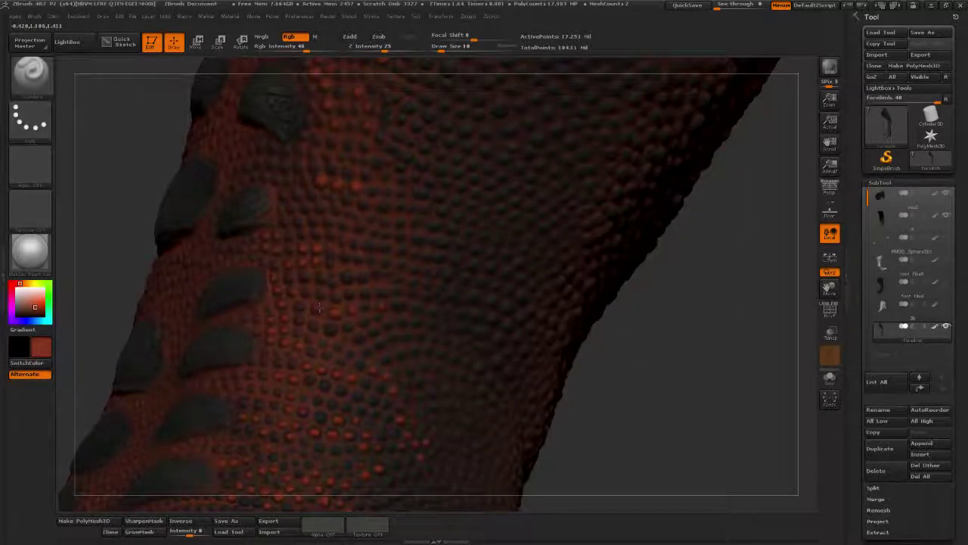
- Fill in more red scales beside the mid-forearm plates and dab a few between the large and small plates
mouse_move(644, 298)
left_mouse_down()
mouse_move(669, 300)
mouse_move(669, 362)
left_mouse_up()
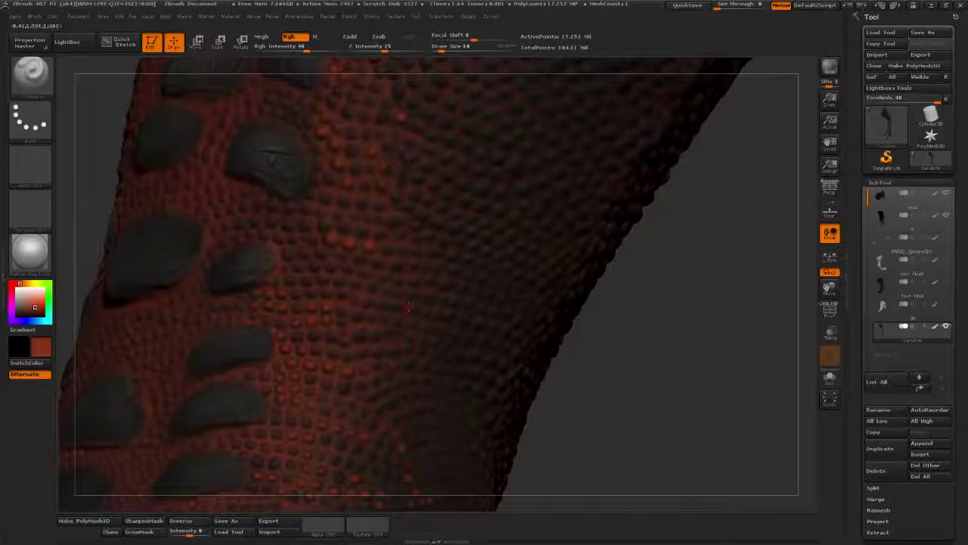
left_click_drag(671, 300, 703, 362)
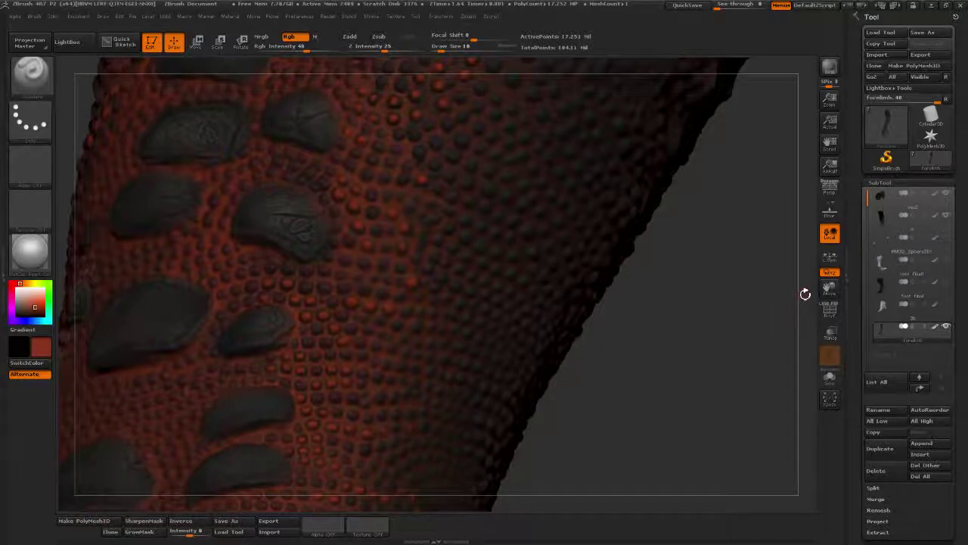
left_click_drag(673, 332, 859, 310)
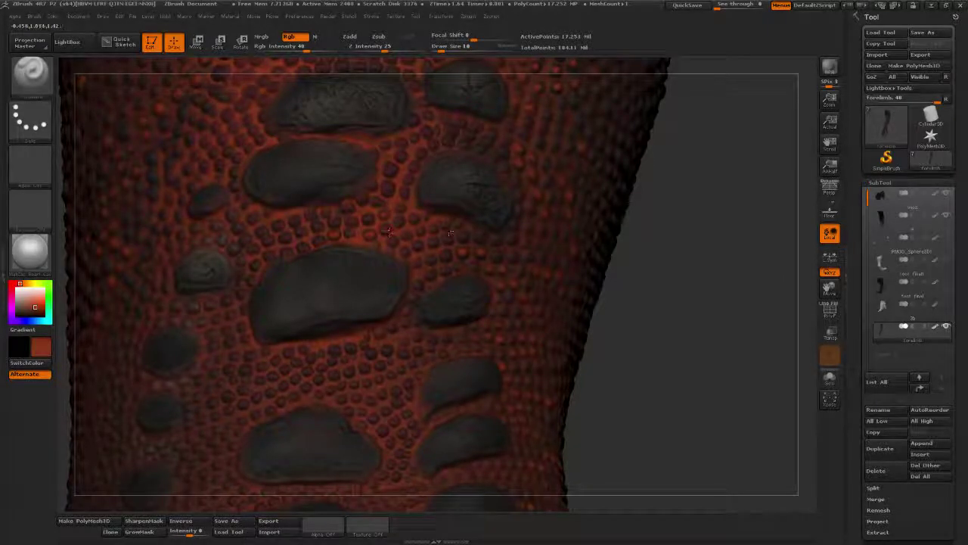
left_click_drag(777, 312, 687, 371)
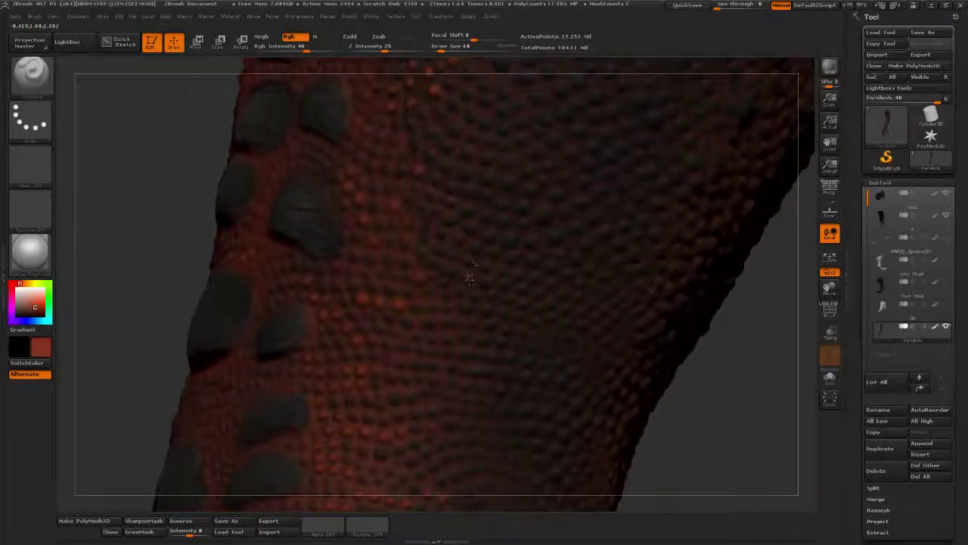
- Dab a cluster of red scales outward from the mid-forearm plates, with a short diagonal row above it
left_click(513, 242)
left_click_drag(713, 348, 658, 333)
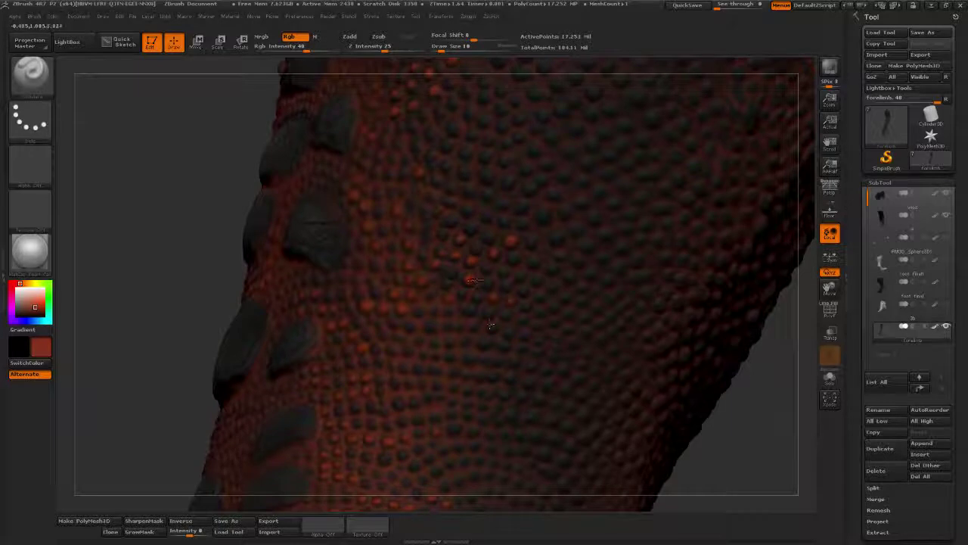
left_click_drag(171, 347, 193, 312, "alt")
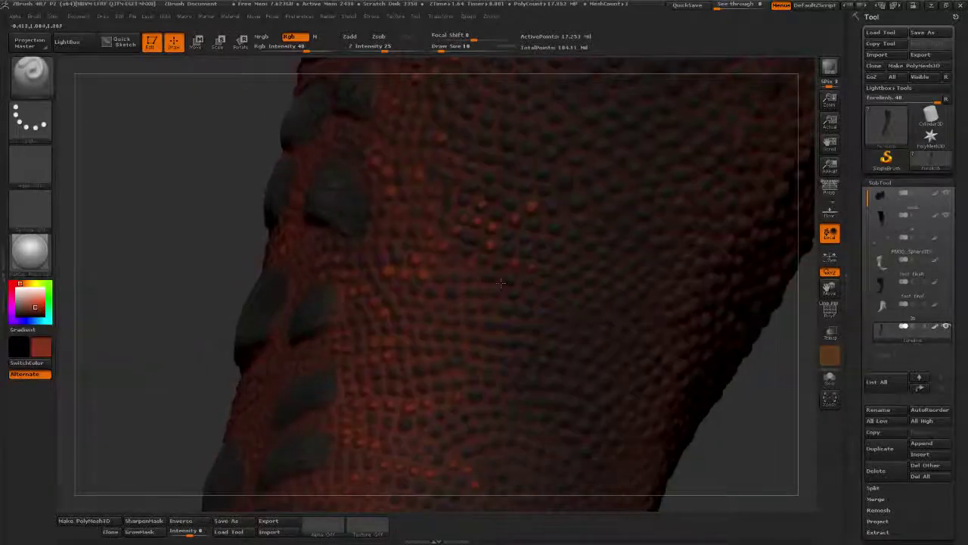
left_click(455, 293)
left_click(437, 293)
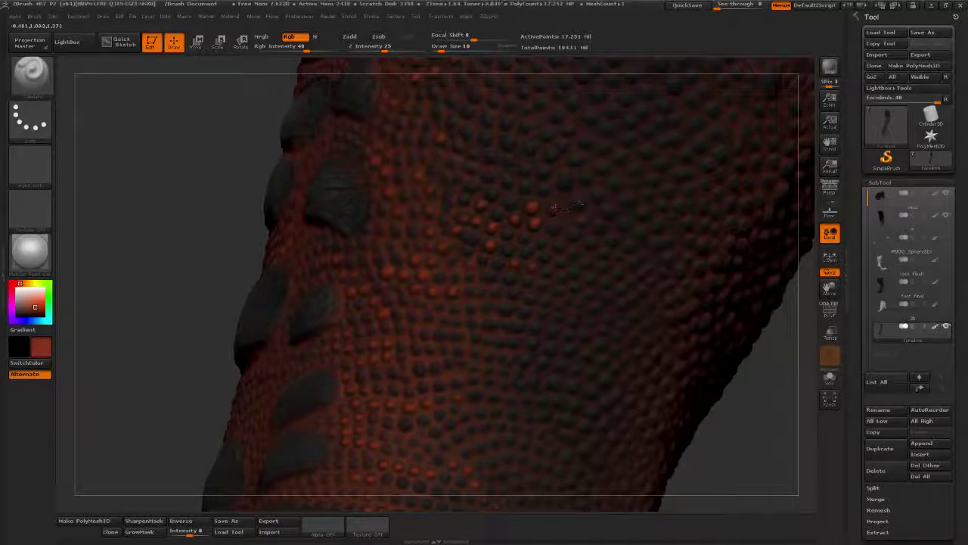
left_click_drag(242, 258, 182, 306, "alt")
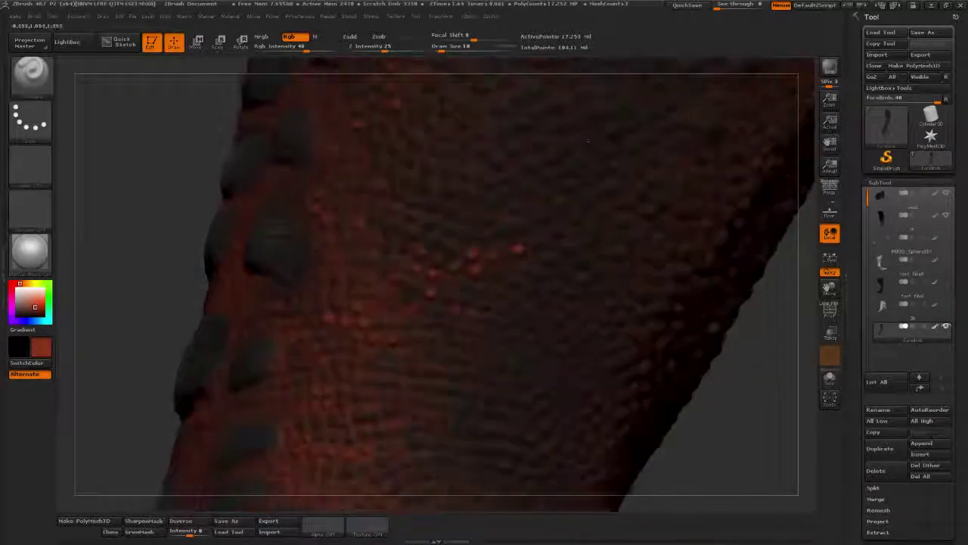
left_click_drag(792, 299, 733, 354, "alt")
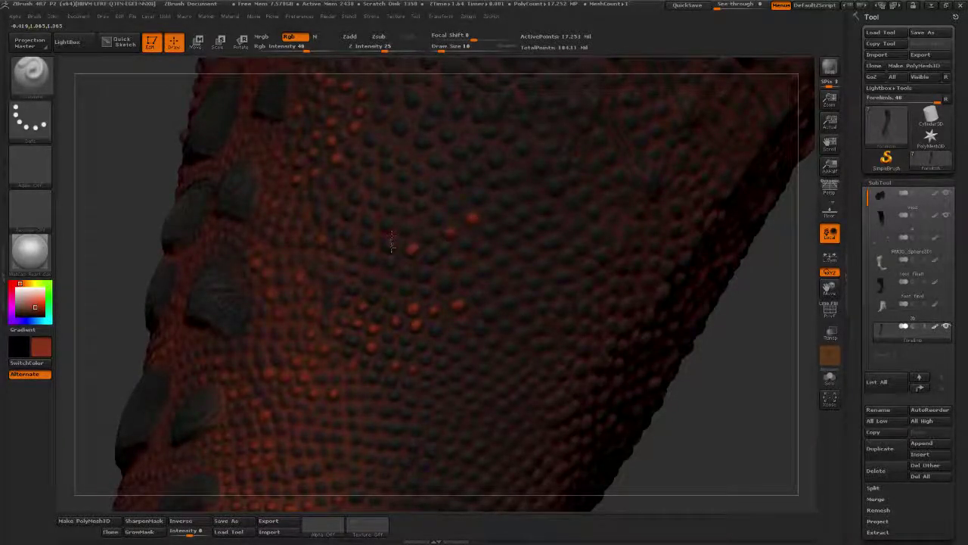
- Dot scattered red scales on the dark skin between the mid-forearm cluster and the wrist
left_click_drag(705, 398, 727, 236, "alt")
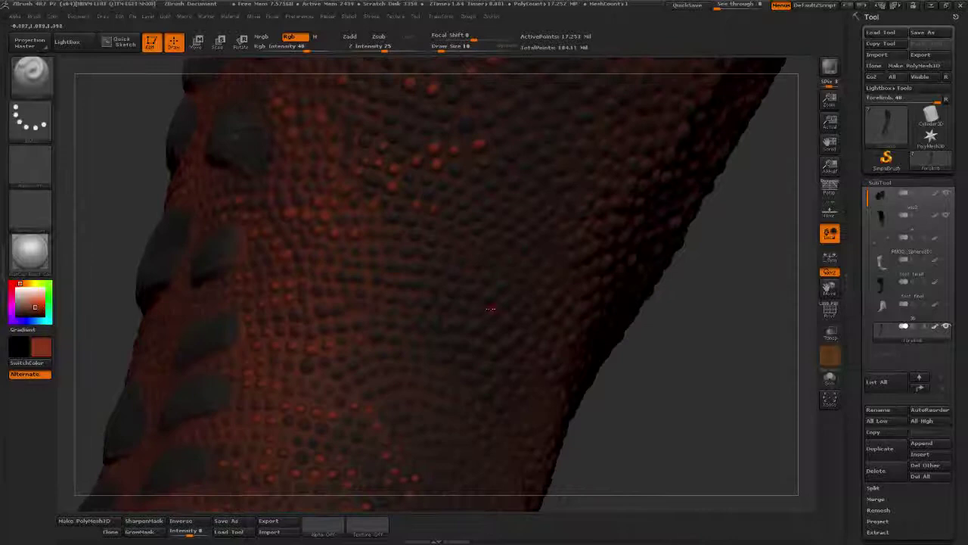
left_click(446, 302)
left_click(455, 273)
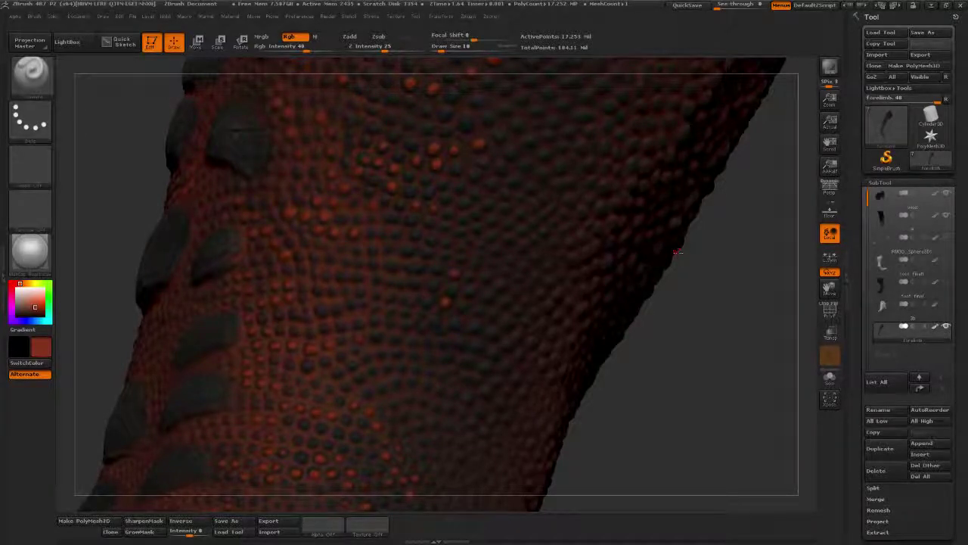
left_click_drag(735, 290, 399, 431)
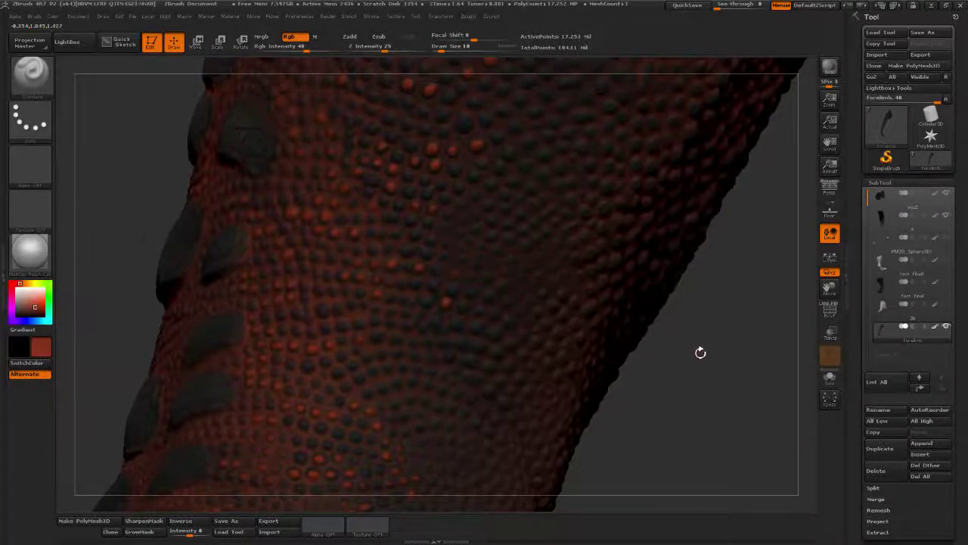
left_click_drag(698, 353, 420, 240)
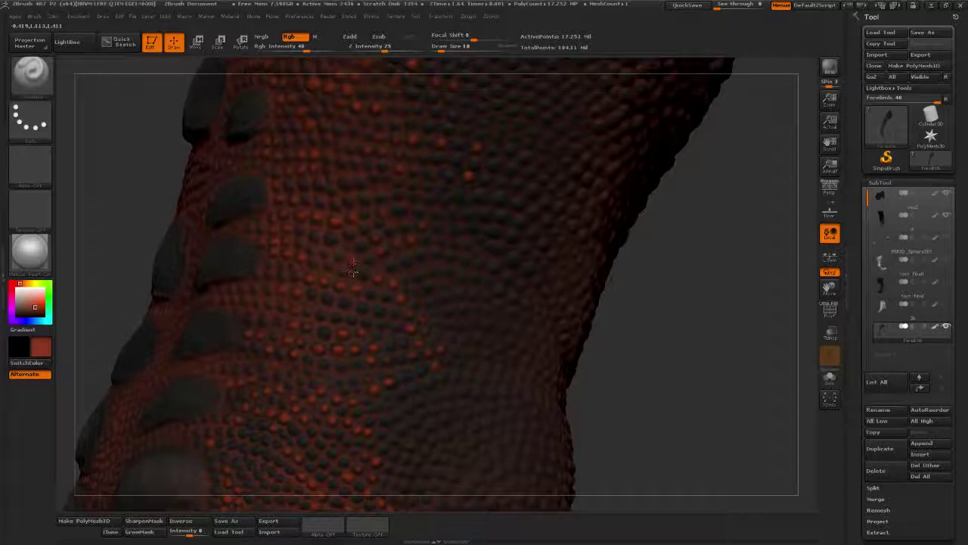
- Dab red scales around the small round plates on the opposite side of the forearm
left_click_drag(639, 288, 568, 305, "alt")
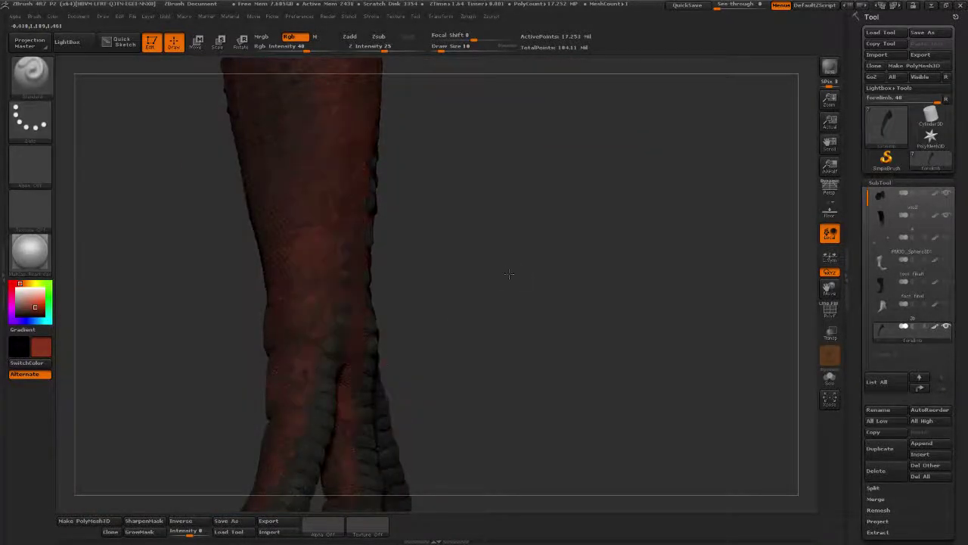
left_click_drag(505, 270, 504, 307, "alt")
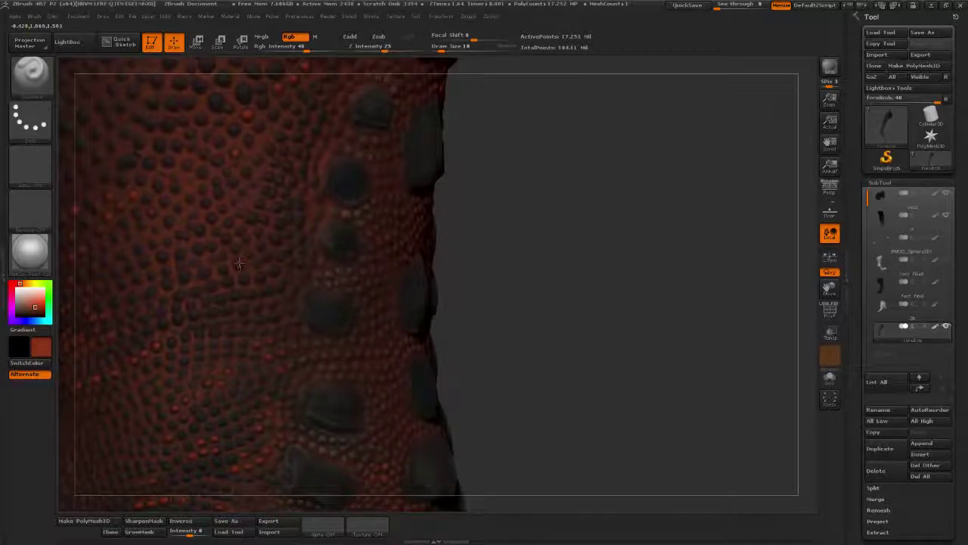
left_click_drag(534, 207, 569, 263)
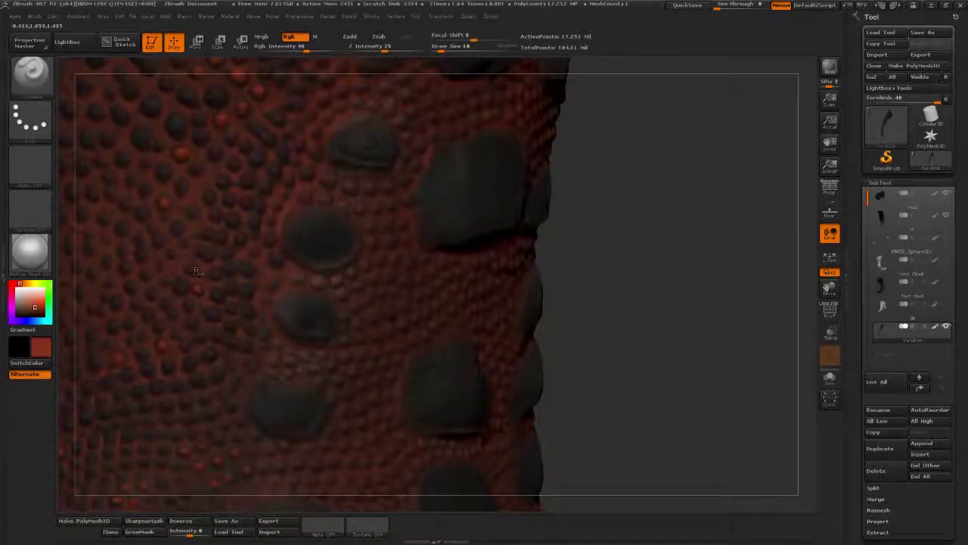
left_click_drag(617, 180, 643, 145, "alt")
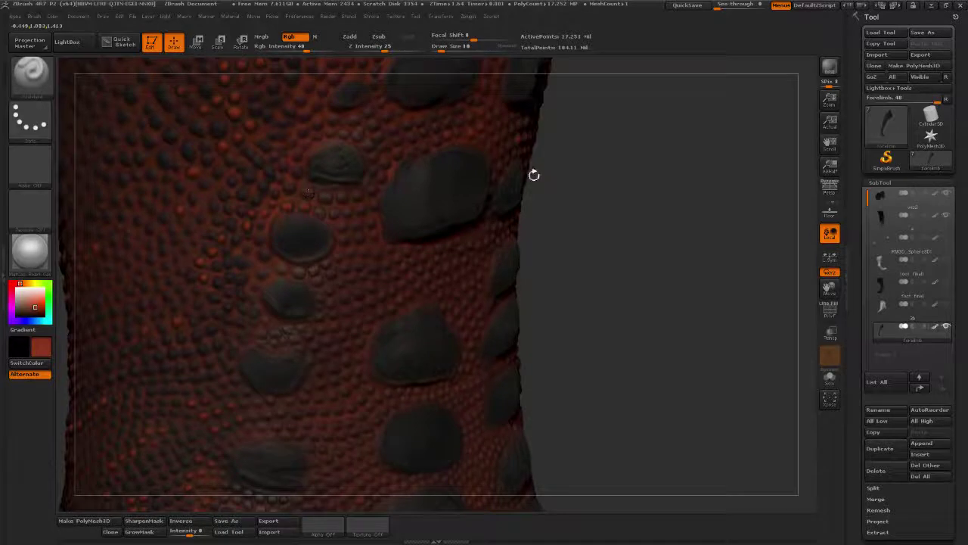
left_click_drag(534, 174, 362, 297)
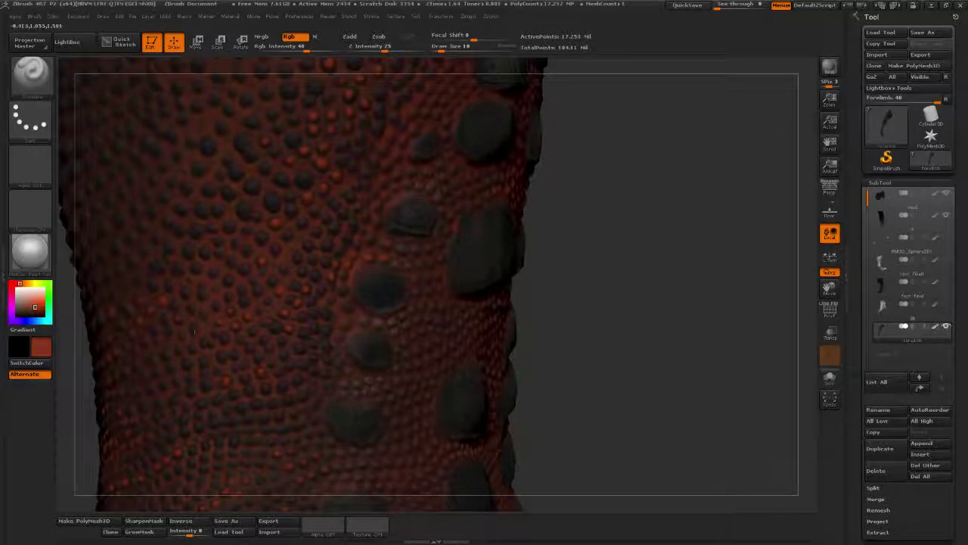
- Spread red scales across the skin beside the round plates and add a diagonal band higher on the forearm
left_click_drag(585, 261, 235, 318)
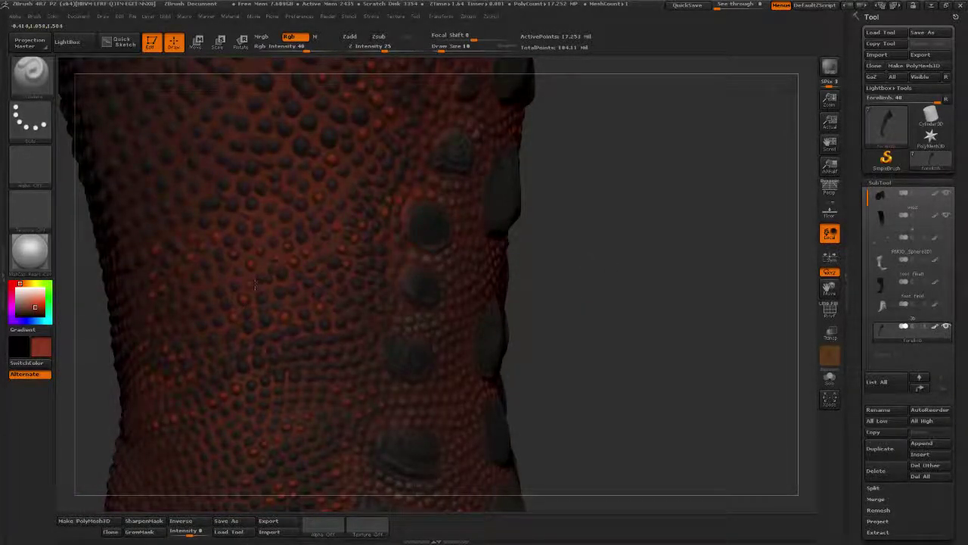
left_click_drag(615, 190, 341, 268)
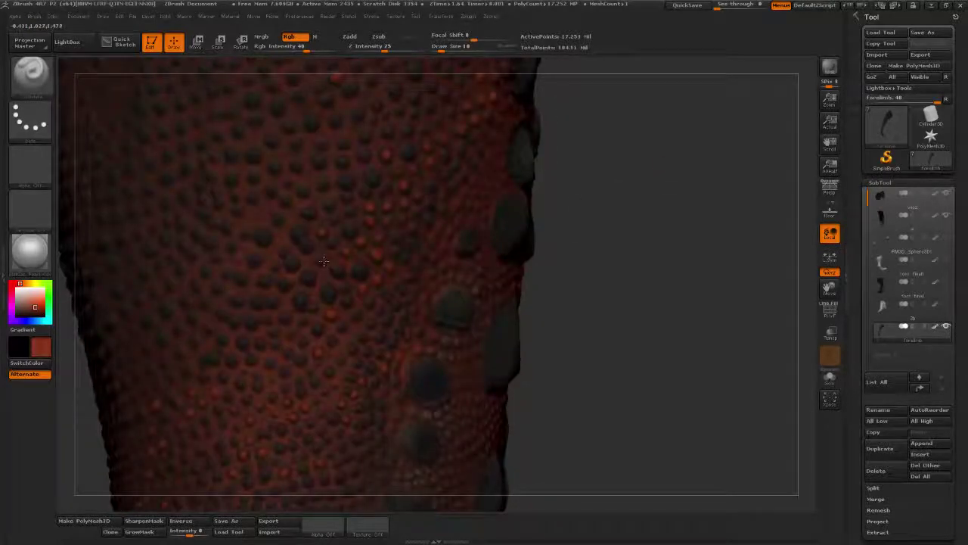
left_click_drag(625, 194, 615, 361, "alt")
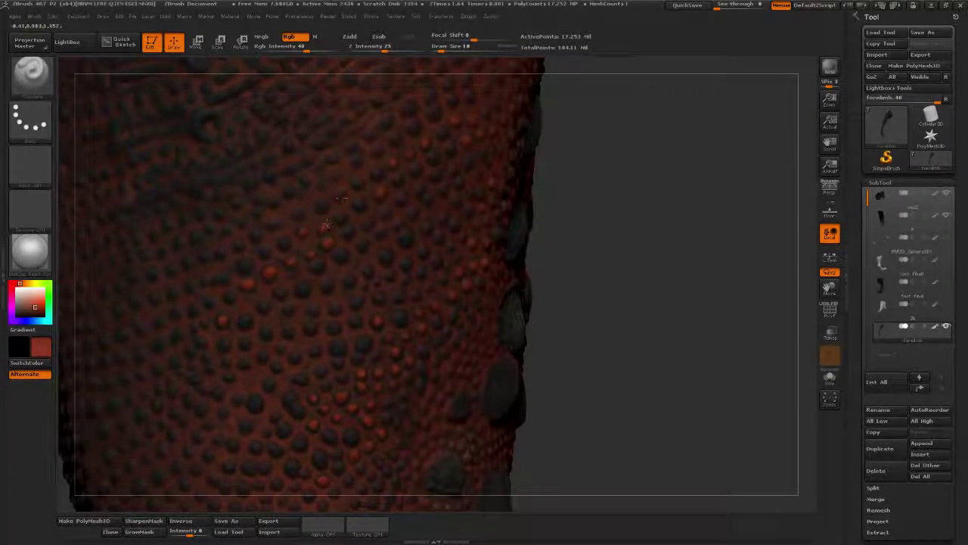
left_click_drag(665, 202, 714, 223, "alt")
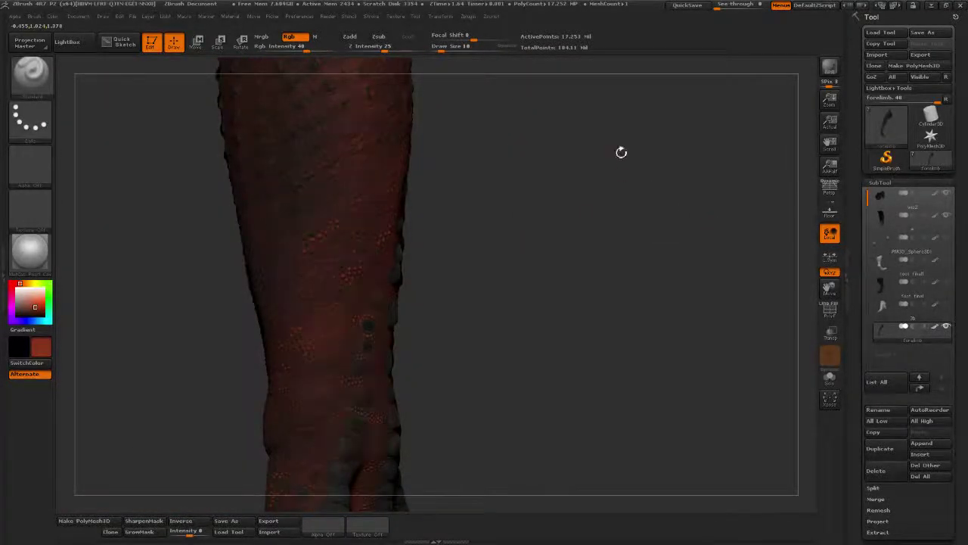
- Dab diagonal rows of red scales across the dark skin on the side of the upper forearm
left_click_drag(620, 151, 655, 272, "alt")
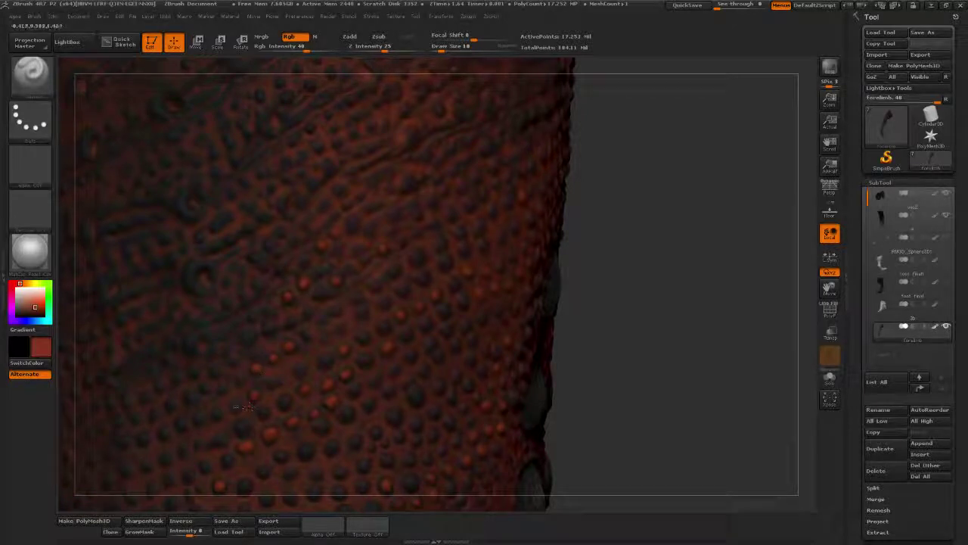
left_click_drag(672, 283, 667, 195, "alt")
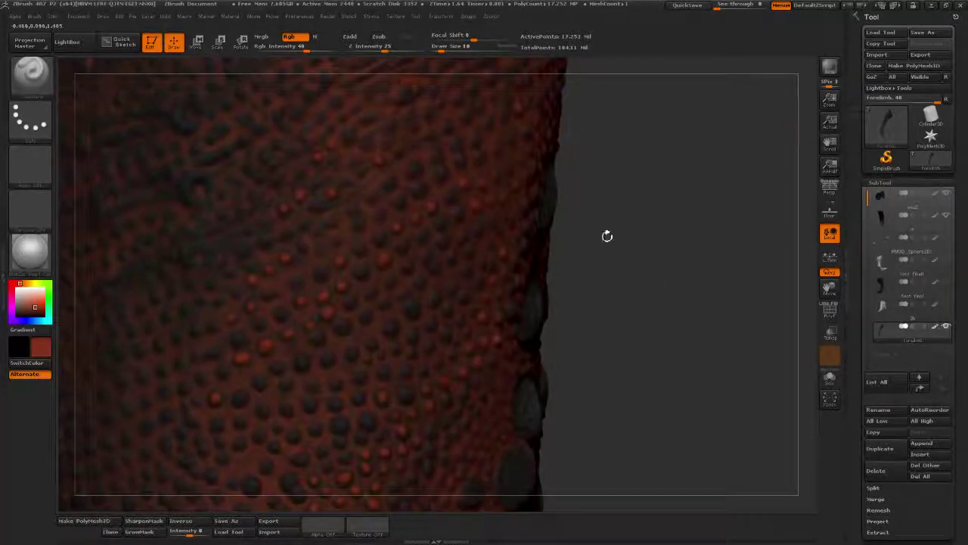
left_click_drag(608, 235, 670, 211)
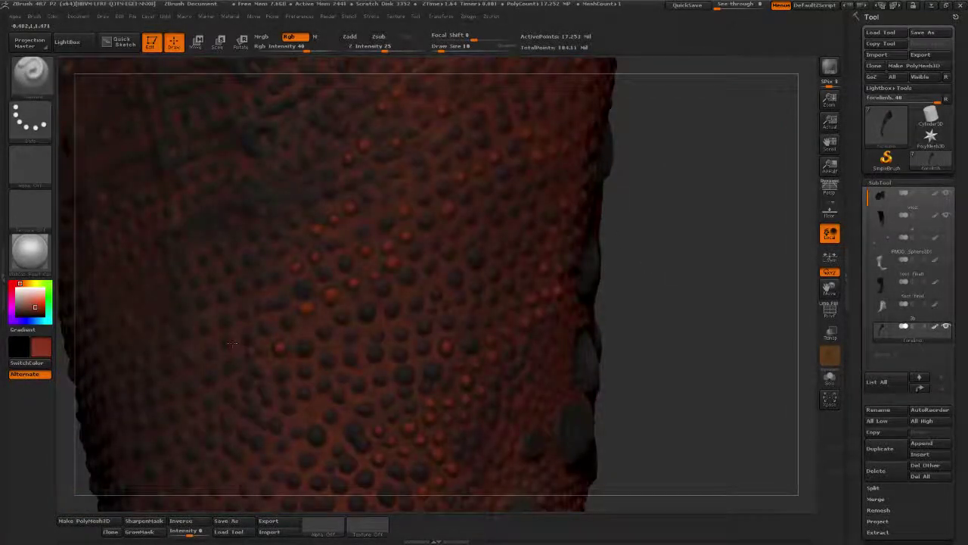
left_click_drag(604, 274, 671, 240)
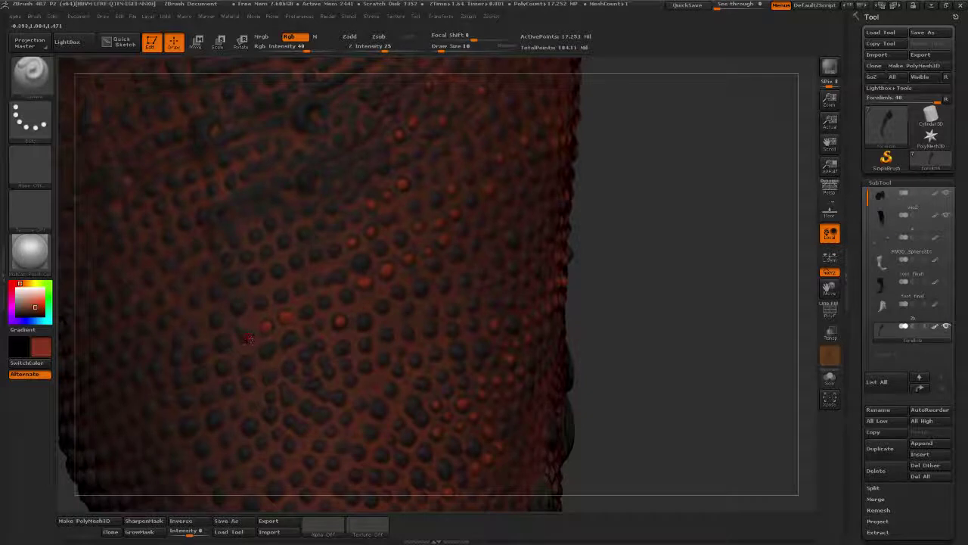
left_click_drag(222, 365, 221, 368)
left_click_drag(249, 363, 245, 336)
left_click(284, 298)
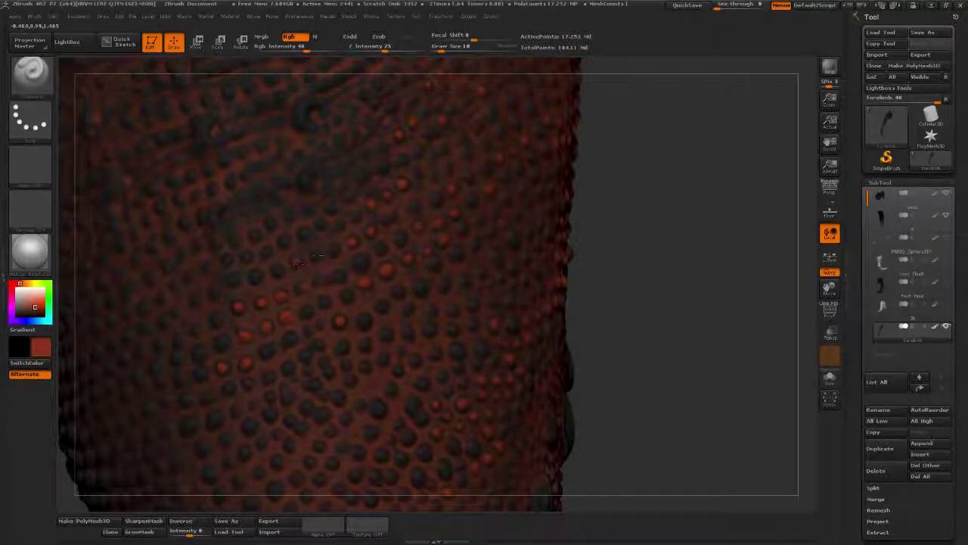
right_click_drag(300, 262, 521, 216, "ctrl")
right_click_drag(641, 245, 488, 446)
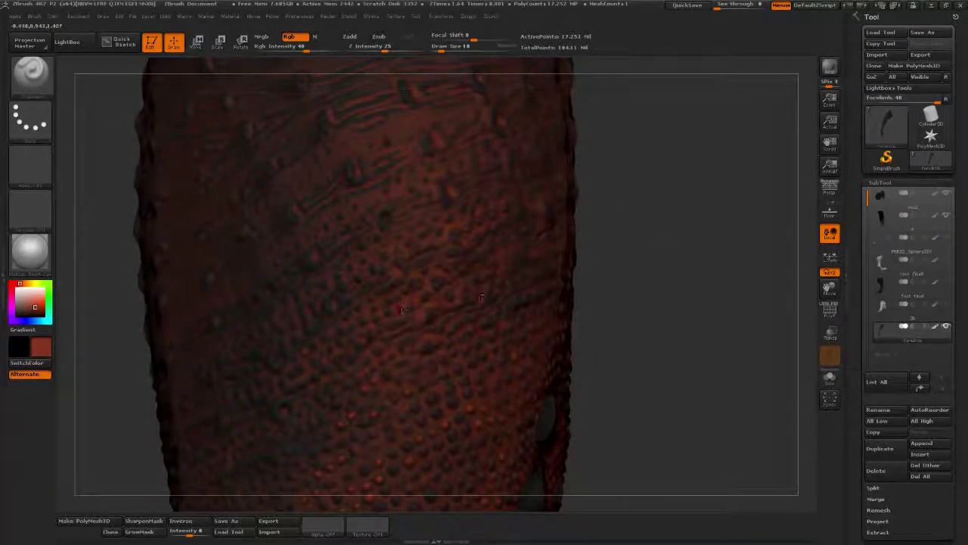
- Dab individual red scales around the small round plates and between the large central plates on the front of the forearm
left_click_drag(672, 287, 590, 207, "alt")
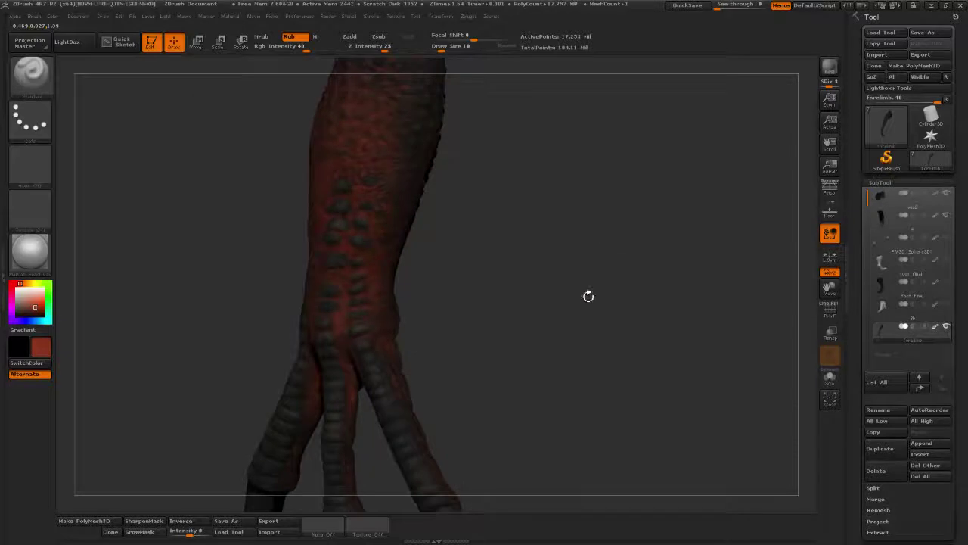
left_click_drag(588, 296, 901, 53, "alt")
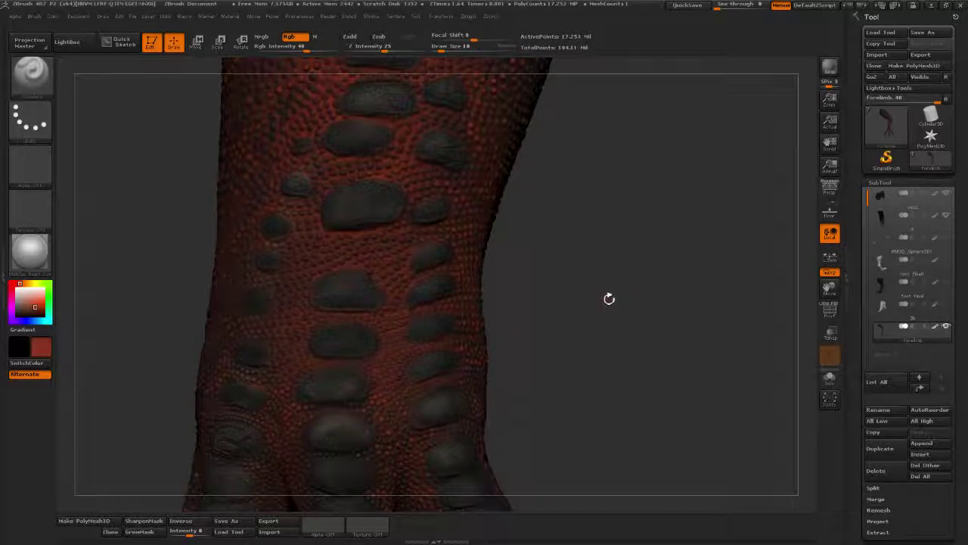
left_click_drag(574, 285, 581, 182, "alt")
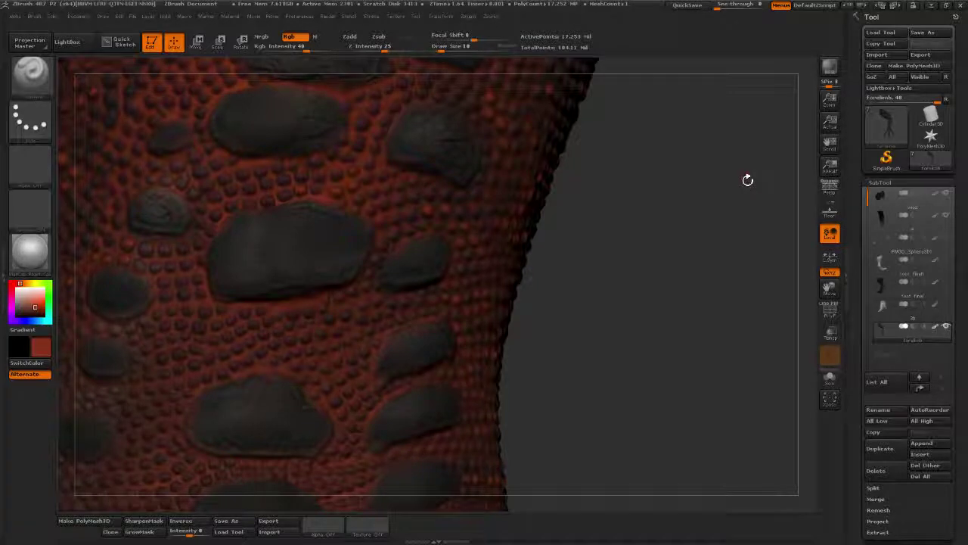
left_click_drag(576, 315, 659, 286, "alt")
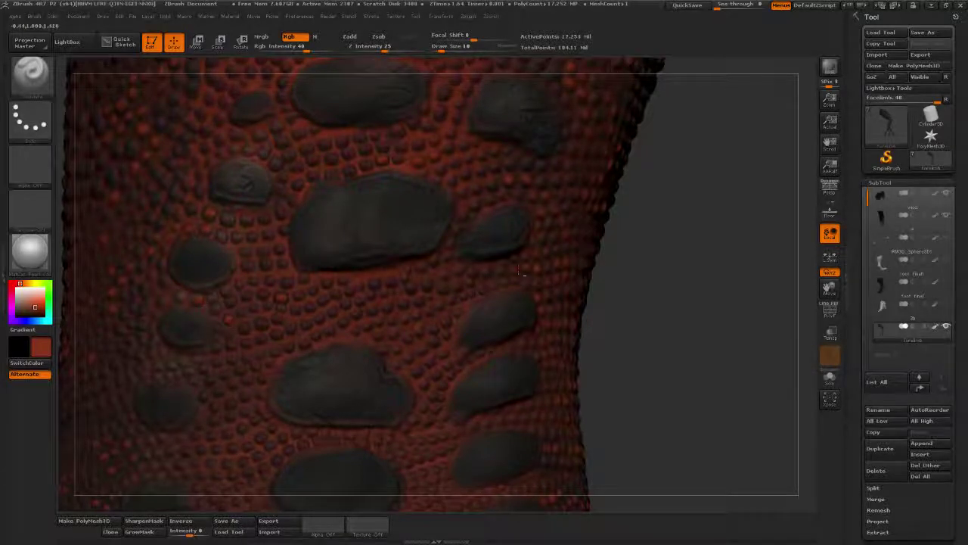
left_click_drag(658, 250, 688, 227)
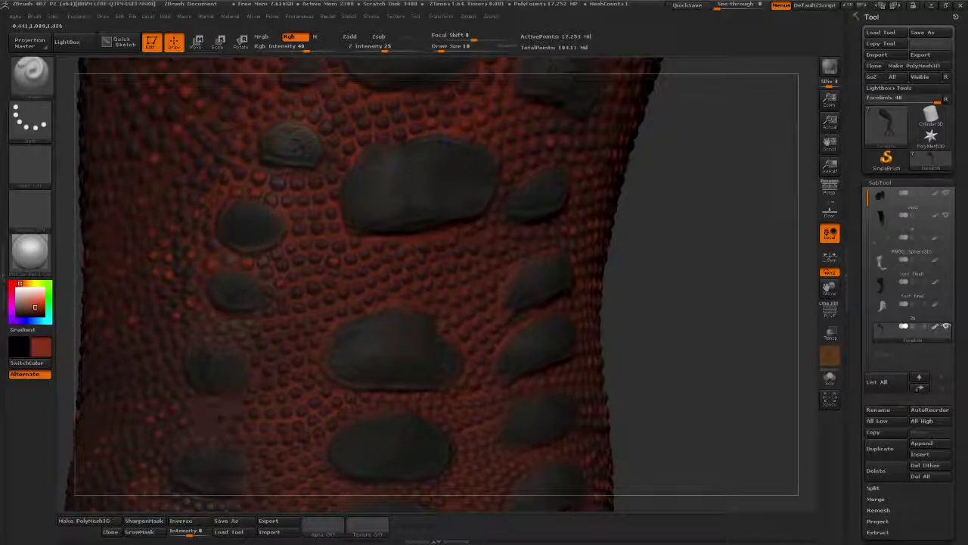
left_click_drag(680, 280, 656, 274)
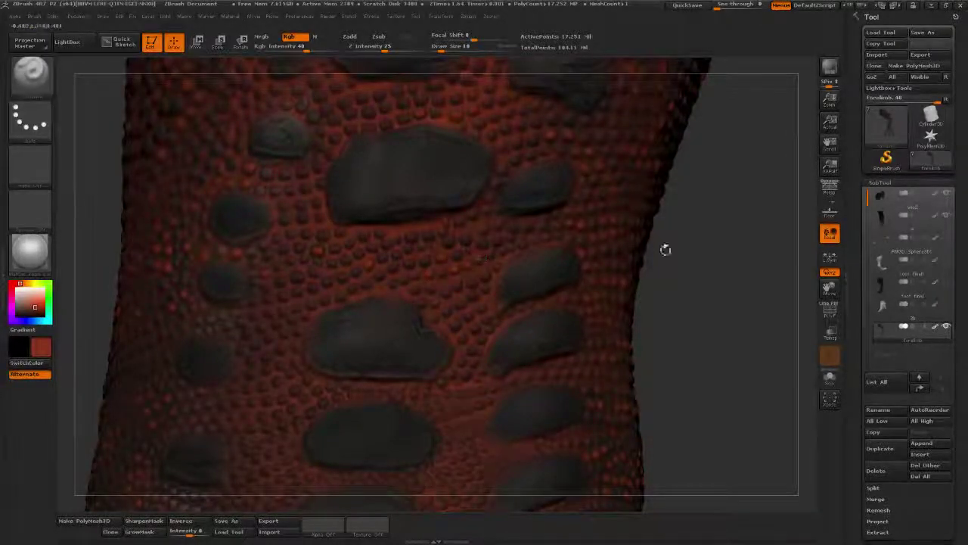
- Scatter red scales between the three columns of dark plates on the lower forearm near the wrist
left_click_drag(666, 249, 416, 286)
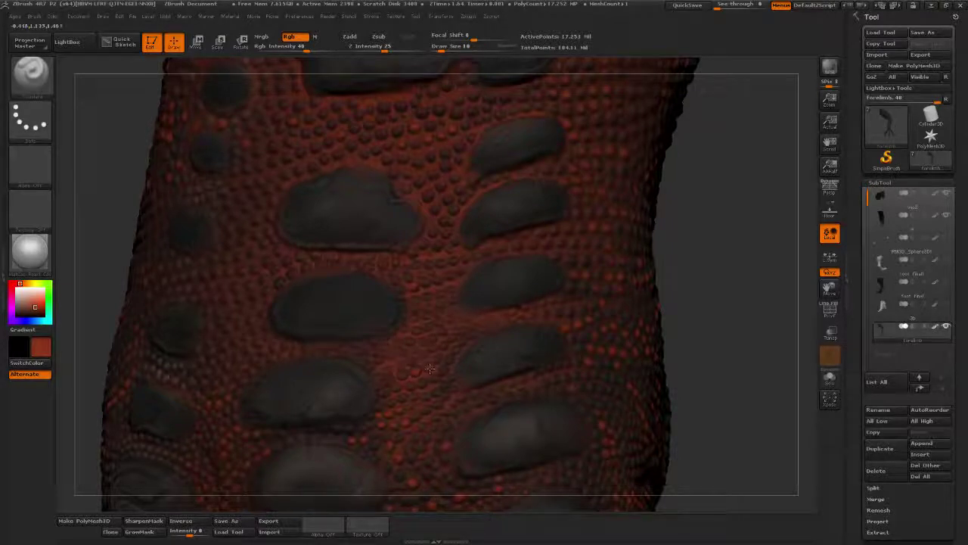
left_click_drag(703, 264, 632, 348)
left_click_drag(704, 292, 780, 254, "alt")
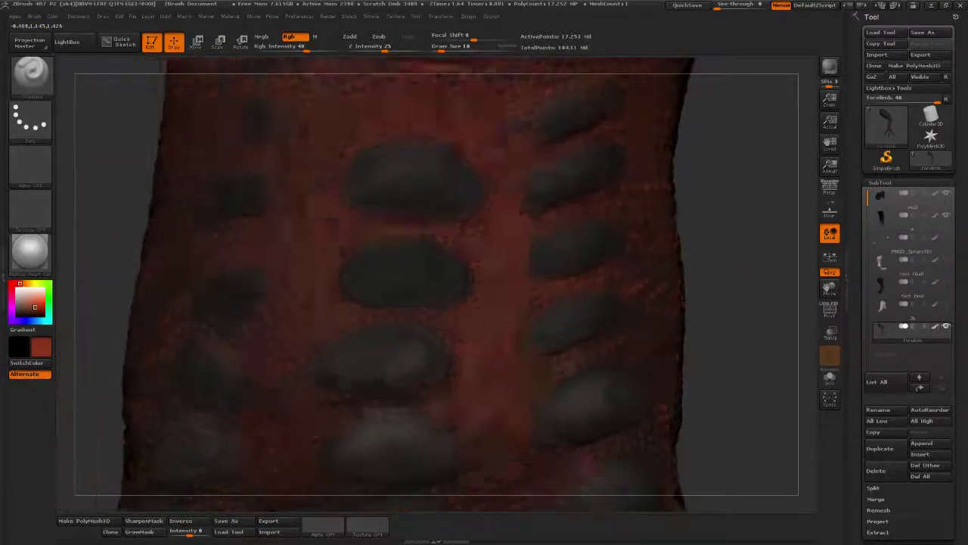
left_click_drag(715, 295, 760, 297)
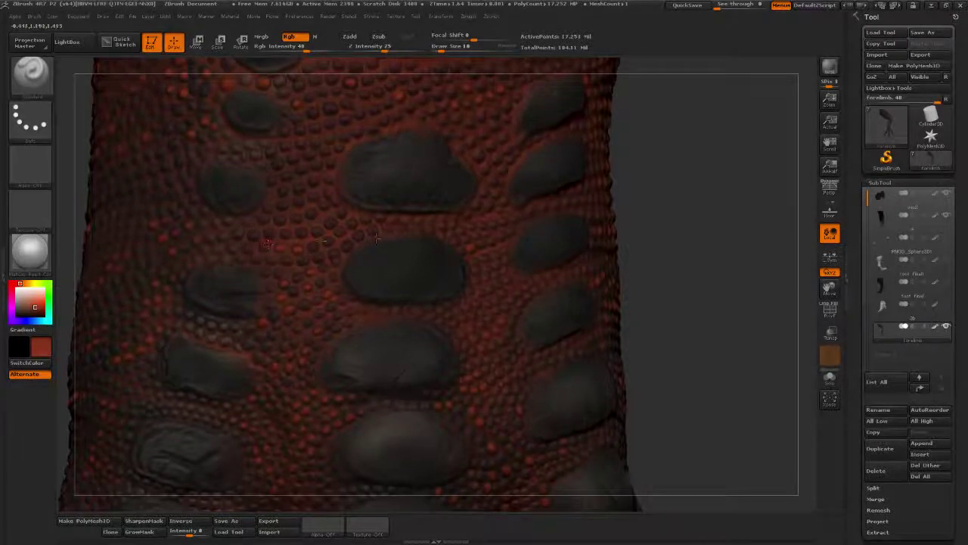
left_click_drag(687, 181, 779, 198, "alt")
left_click_drag(322, 263, 437, 218)
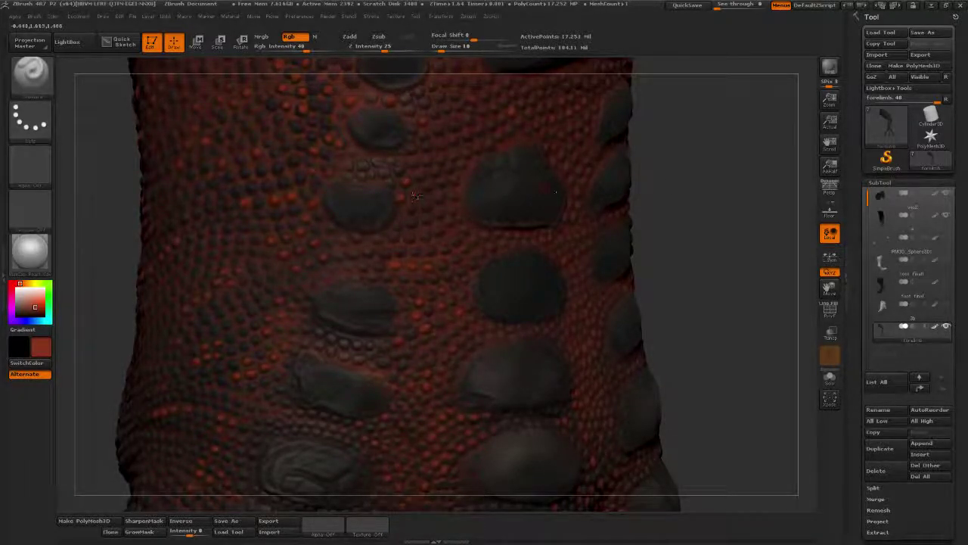
- Fill in more red scales between the small round plates and the central plates above the wrist
right_click_drag(556, 255, 521, 256)
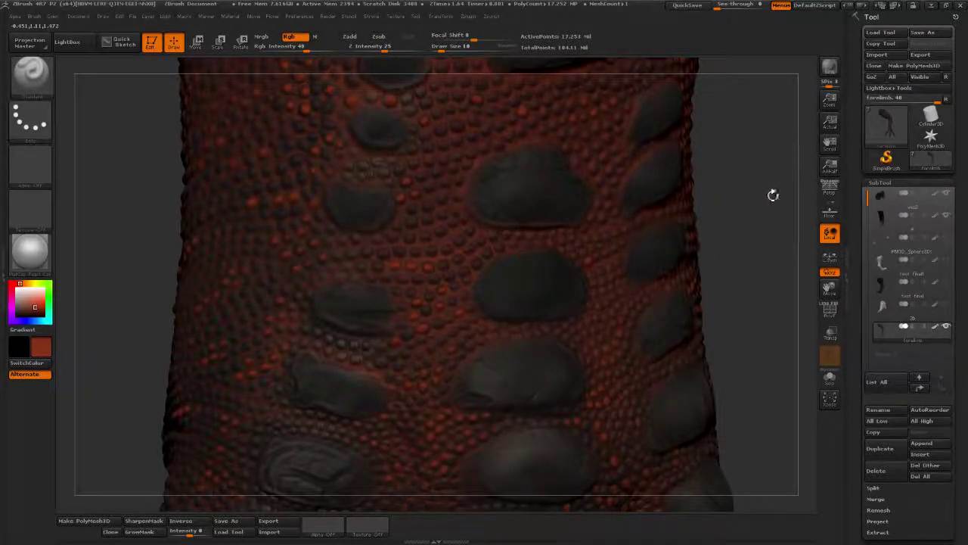
mouse_move(774, 194)
left_mouse_down()
mouse_move(423, 242)
mouse_move(325, 267)
left_mouse_up()
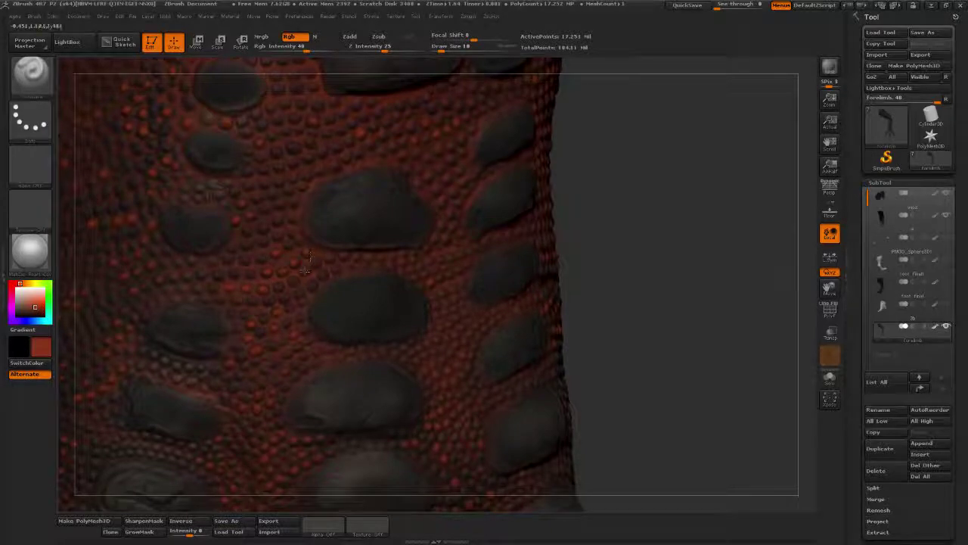
left_click_drag(603, 166, 588, 219)
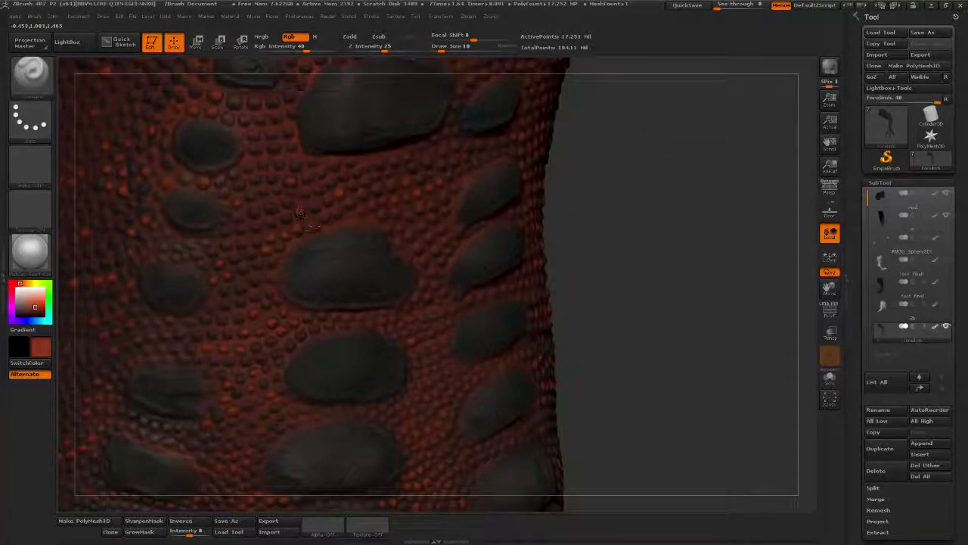
left_click_drag(648, 214, 417, 310)
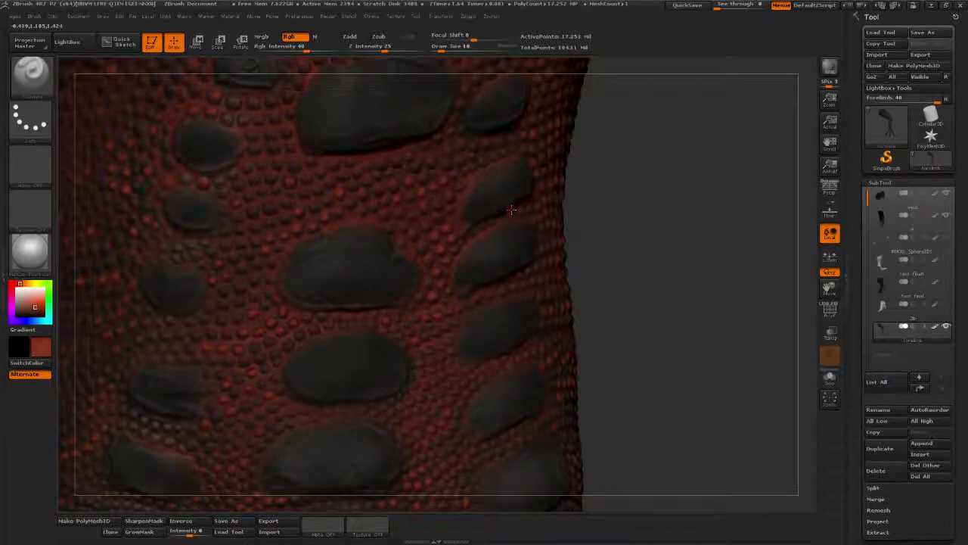
- Mask the forelimb by cavity at intensity 100 so that the recesses between scales are protected
mouse_move(896, 218)
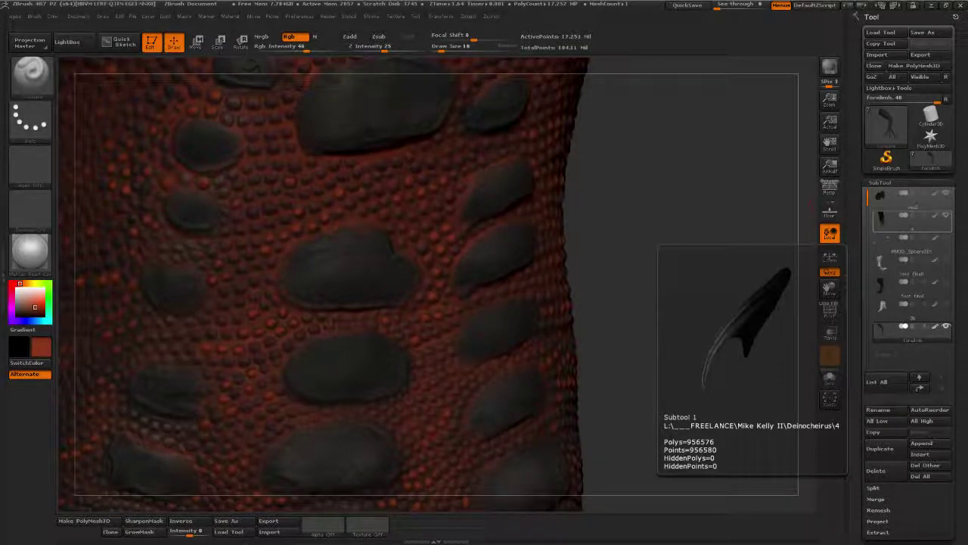
mouse_move(633, 271)
left_mouse_down()
mouse_move(638, 297)
mouse_move(634, 227)
mouse_move(612, 242)
mouse_move(641, 189)
mouse_move(95, 280)
left_mouse_up()
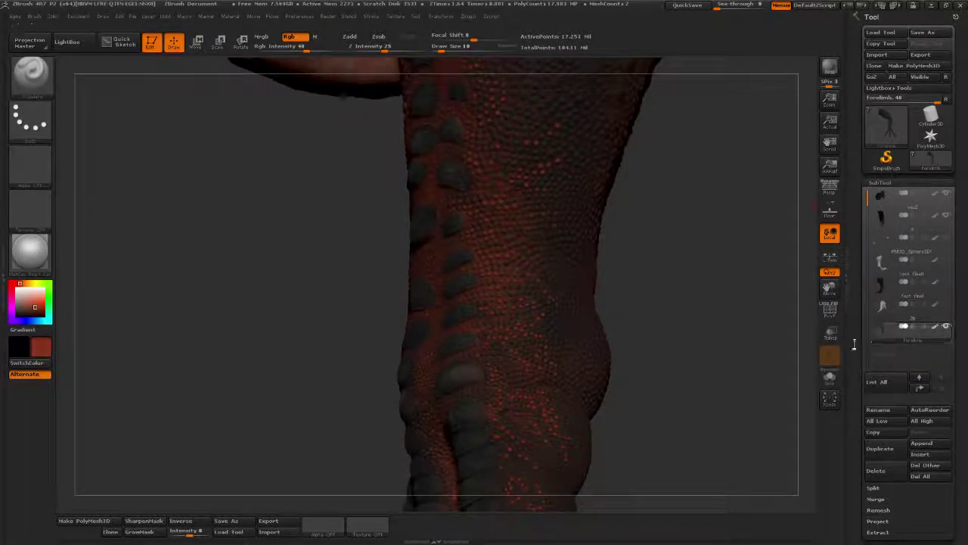
scroll(862, 236, "down", 8)
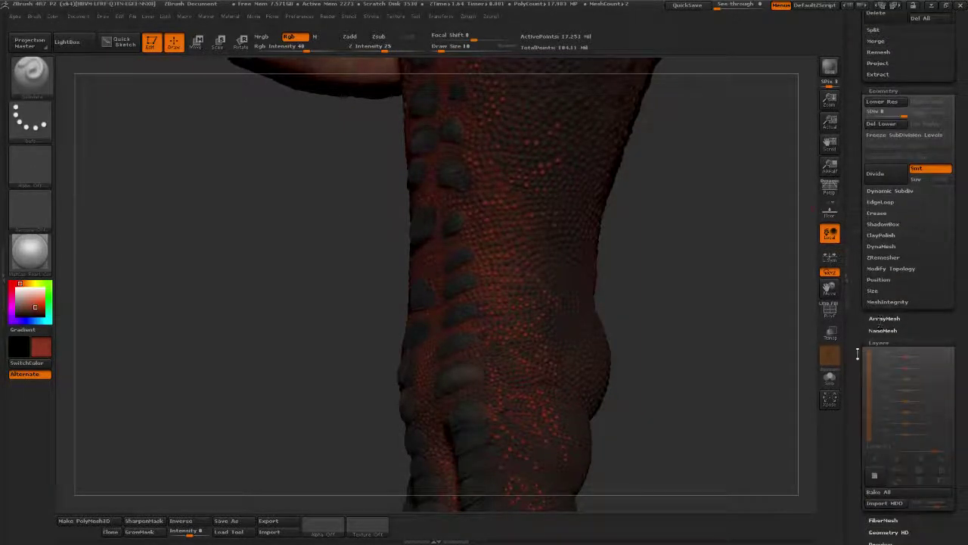
left_click_drag(858, 353, 857, 235)
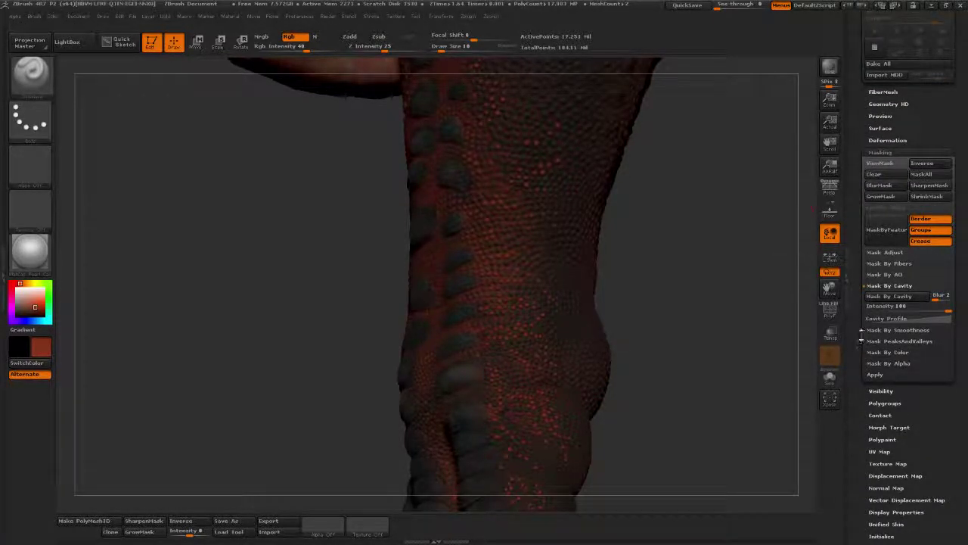
left_click(903, 299)
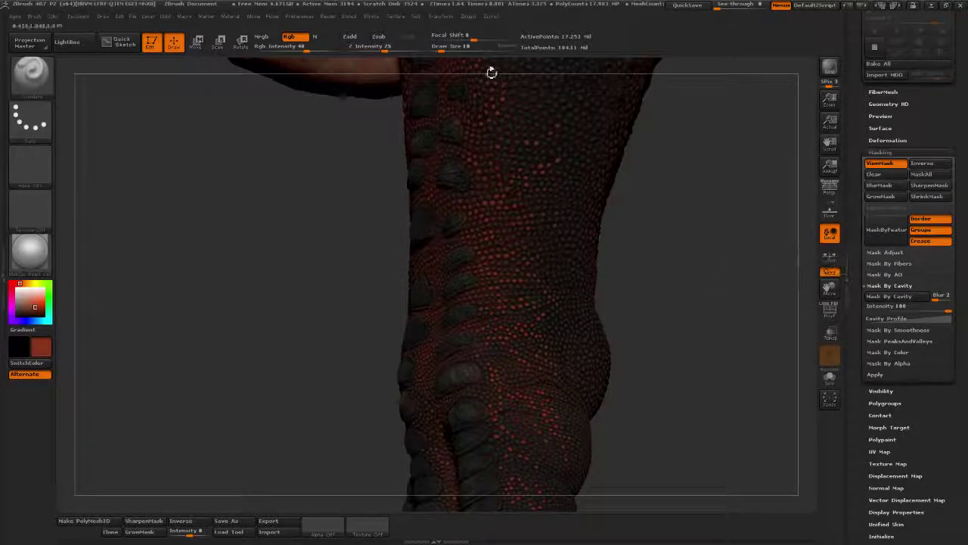
- Darken the scales on the outer side of the forearm with a near-black color, Rgb Intensity 23 and draw size 26
left_click(447, 48)
left_click_drag(38, 304, 539, 247)
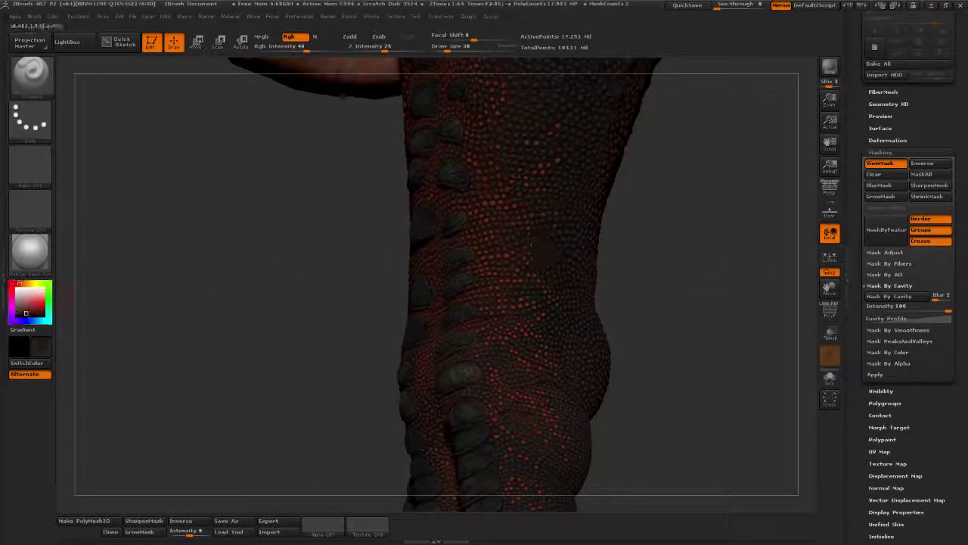
left_click_drag(38, 302, 568, 253)
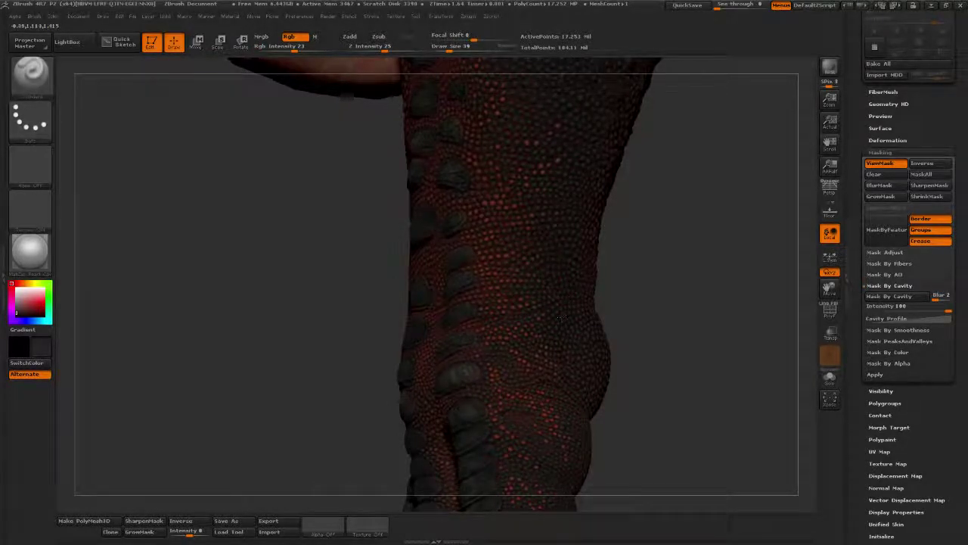
left_click(446, 50)
left_click_drag(678, 273, 665, 312, "alt")
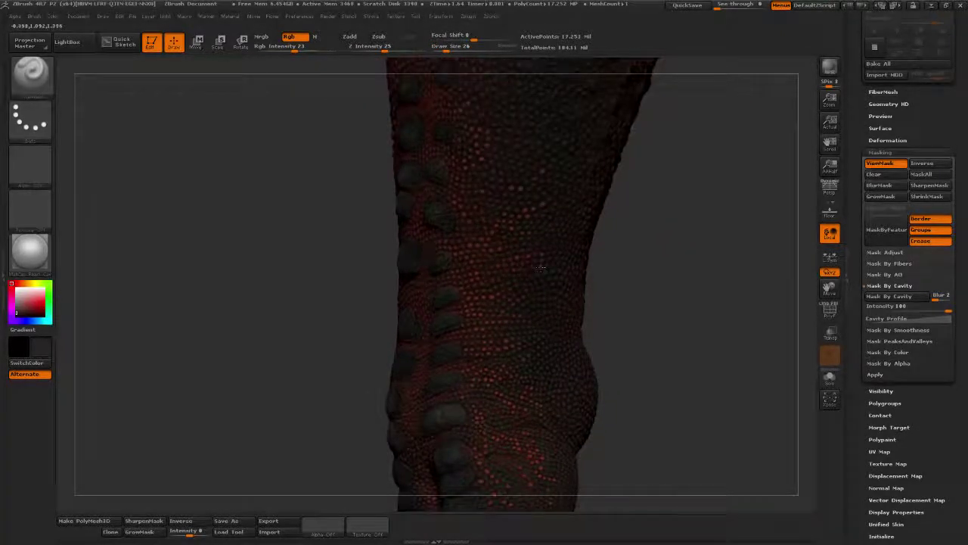
left_click_drag(598, 263, 564, 257)
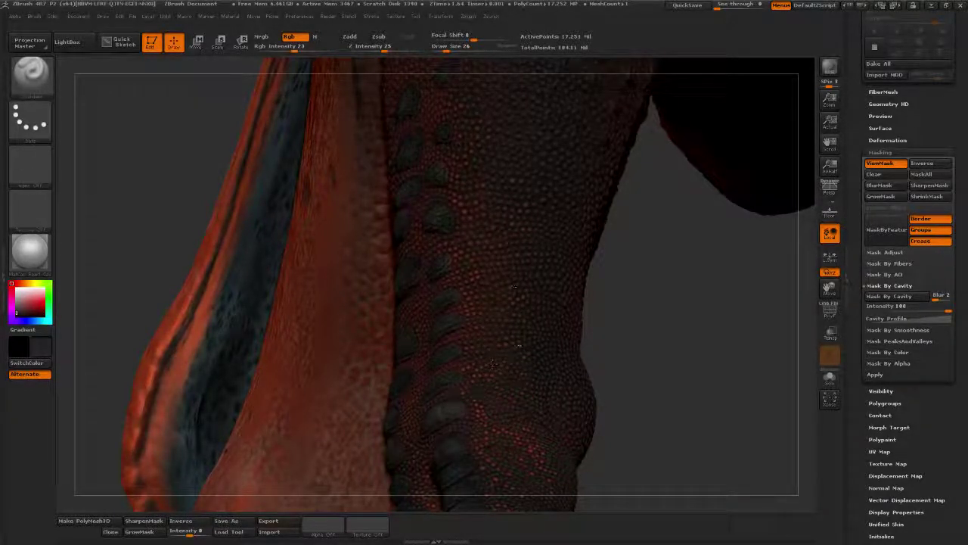
- Paint the dark color over the red scales along the side of the wrist and finger toward the claw
left_click_drag(700, 352, 505, 296)
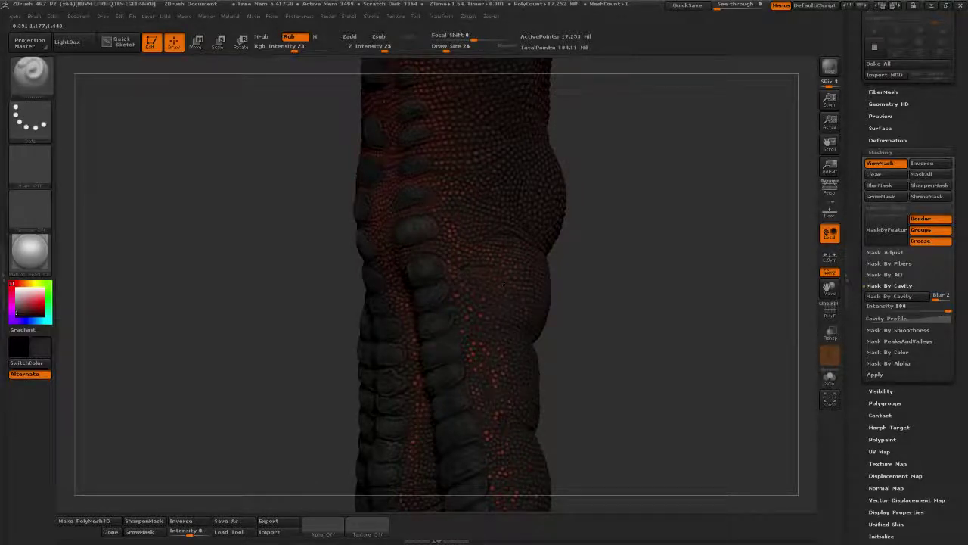
left_click_drag(591, 320, 342, 394)
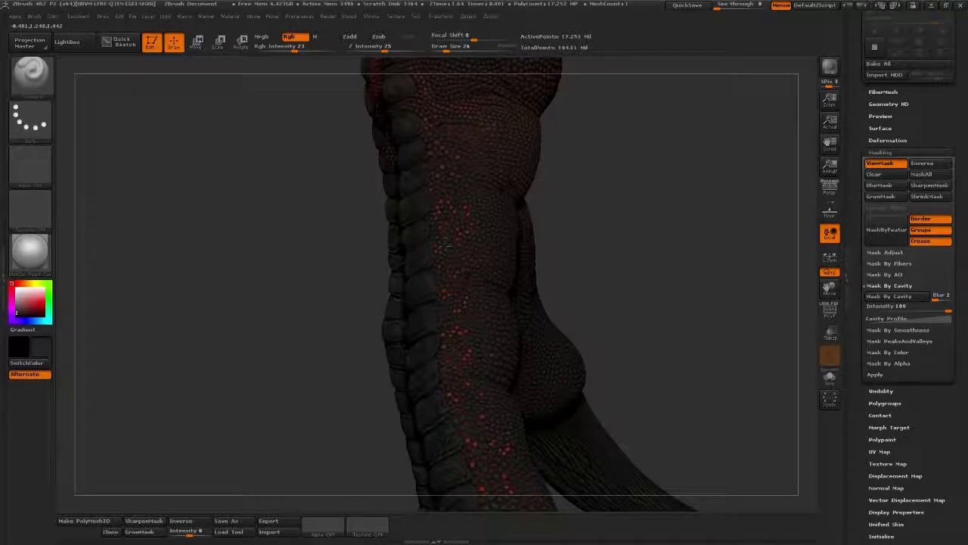
left_click_drag(655, 276, 530, 242)
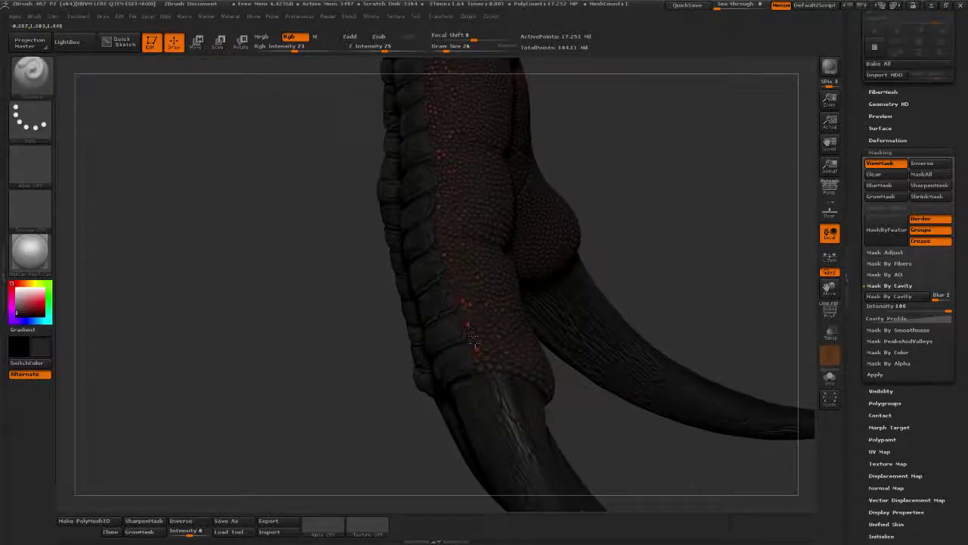
- Tone down the red scales beside the plates on the remaining fingers and in the webbing between them
mouse_move(598, 215)
left_mouse_down()
mouse_move(655, 212)
mouse_move(656, 201)
left_mouse_up()
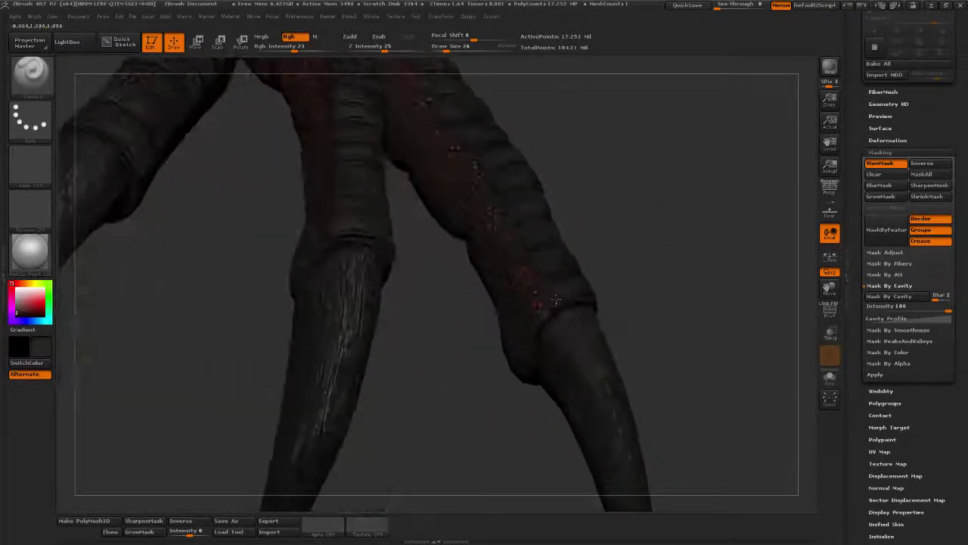
left_click_drag(531, 285, 501, 278)
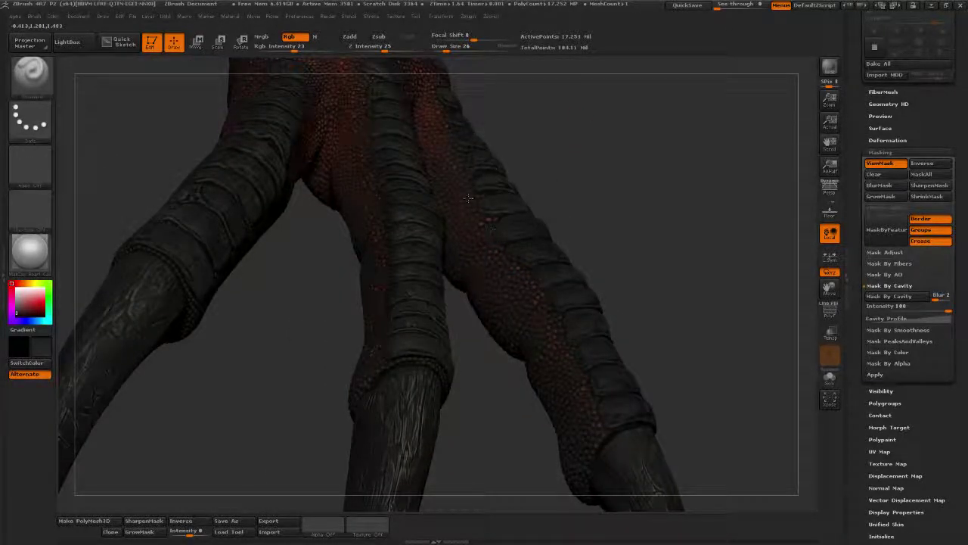
left_click_drag(468, 197, 416, 189)
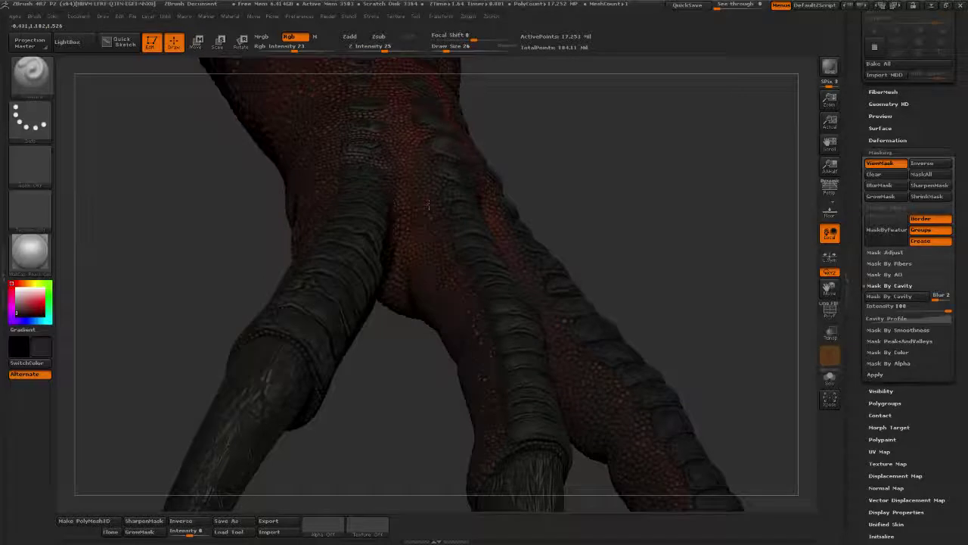
- Darken the remaining red scales on the fingers around the claw bases and along the plates with the near-black color
left_click_drag(709, 249, 467, 177)
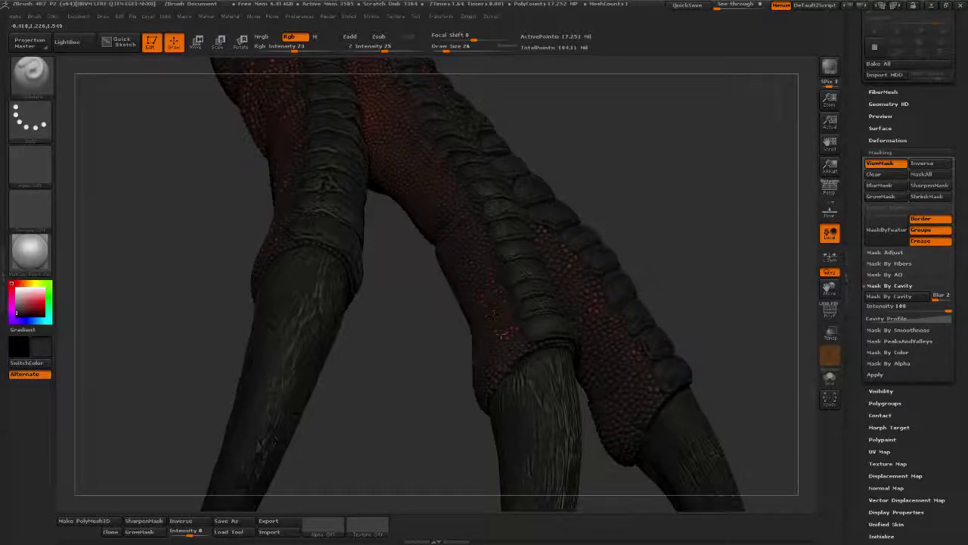
left_click_drag(478, 299, 527, 233)
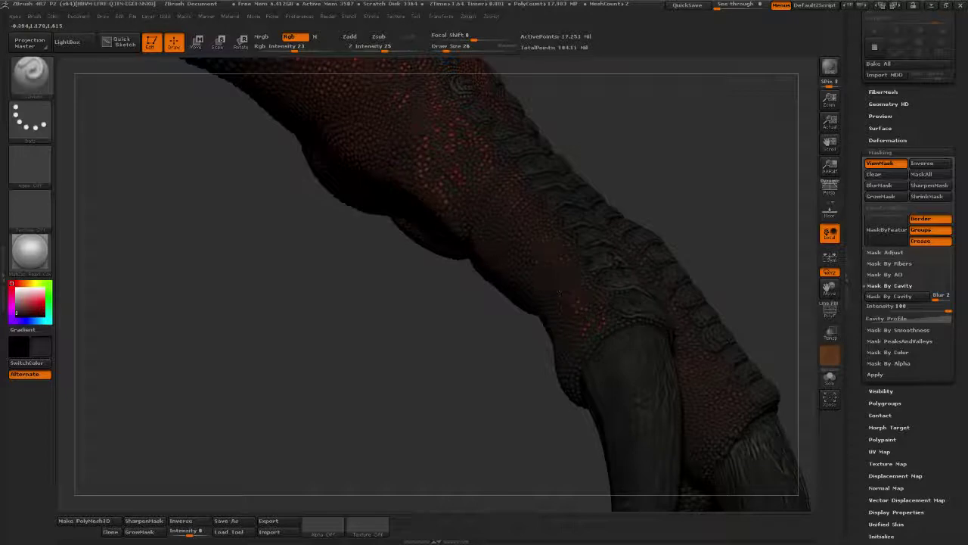
left_click_drag(668, 138, 748, 284, "alt")
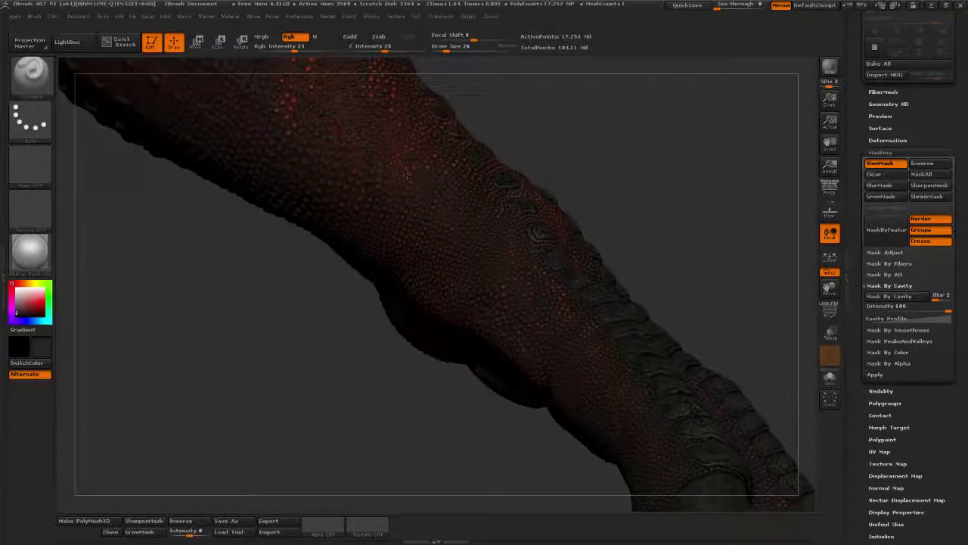
- Tone down the bright red scales on the side of the forearm from the wrist up toward the elbow
right_click_drag(320, 94, 464, 247, "alt")
left_click_drag(464, 247, 430, 275)
left_click_drag(436, 214, 418, 182)
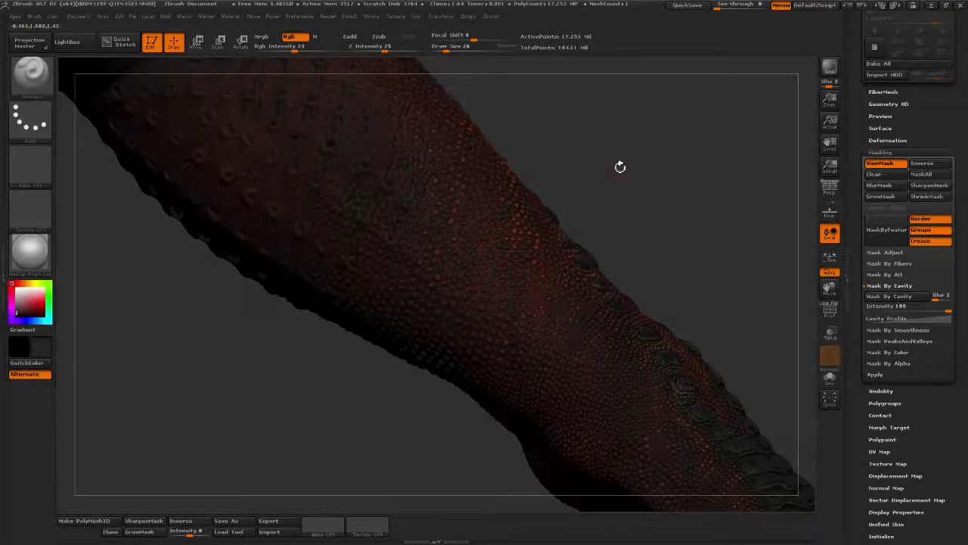
left_click_drag(620, 164, 519, 236)
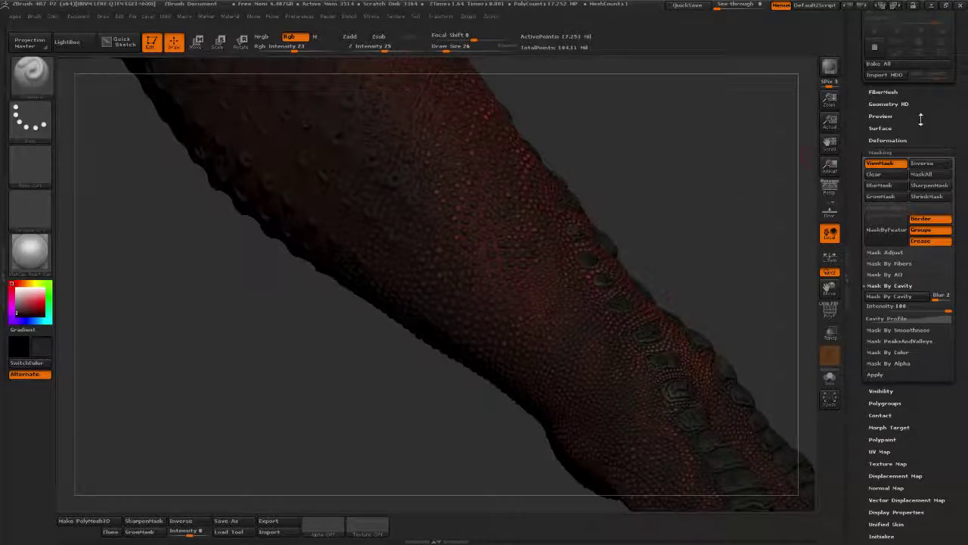
left_click_drag(615, 126, 522, 250)
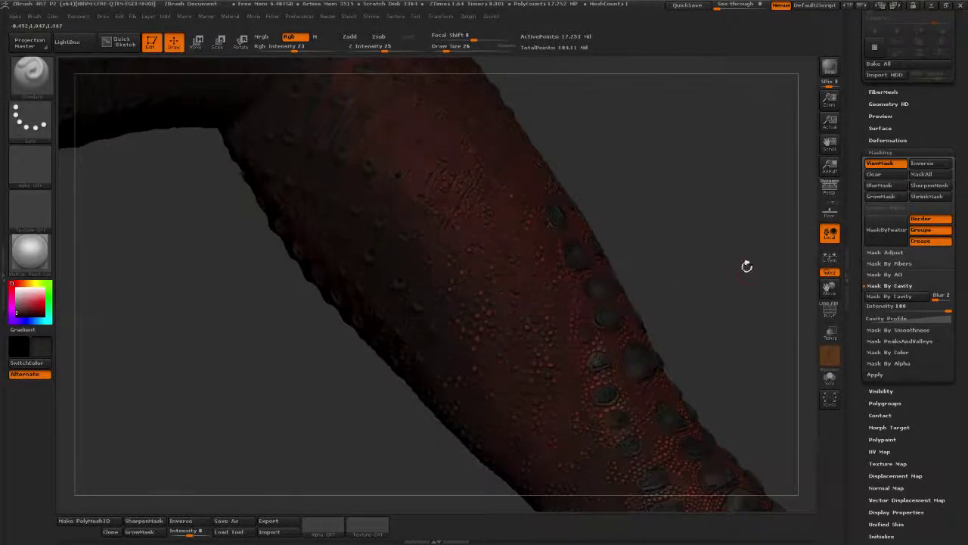
- Darken the red scales around the plates on the front of the forearm down to the wrist
left_click_drag(746, 265, 578, 300)
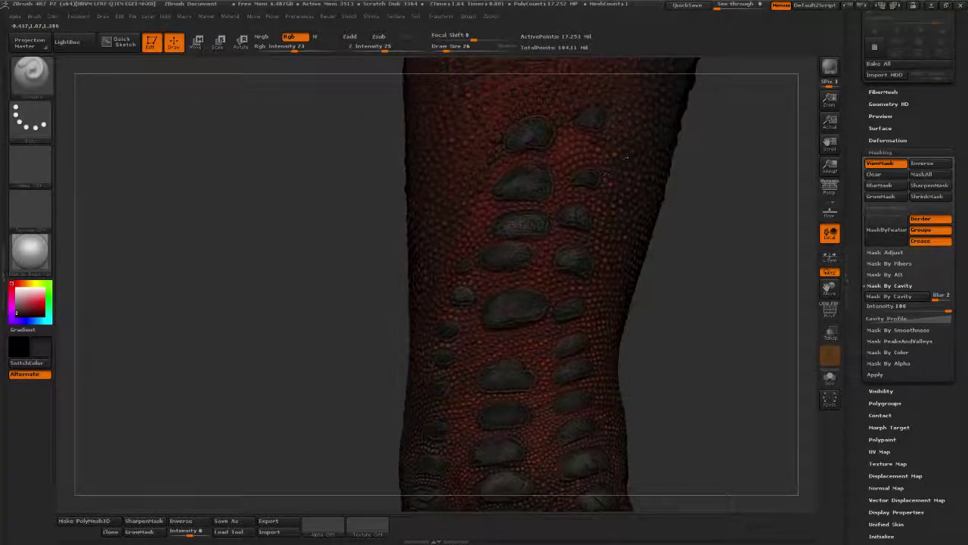
left_click_drag(684, 220, 715, 220)
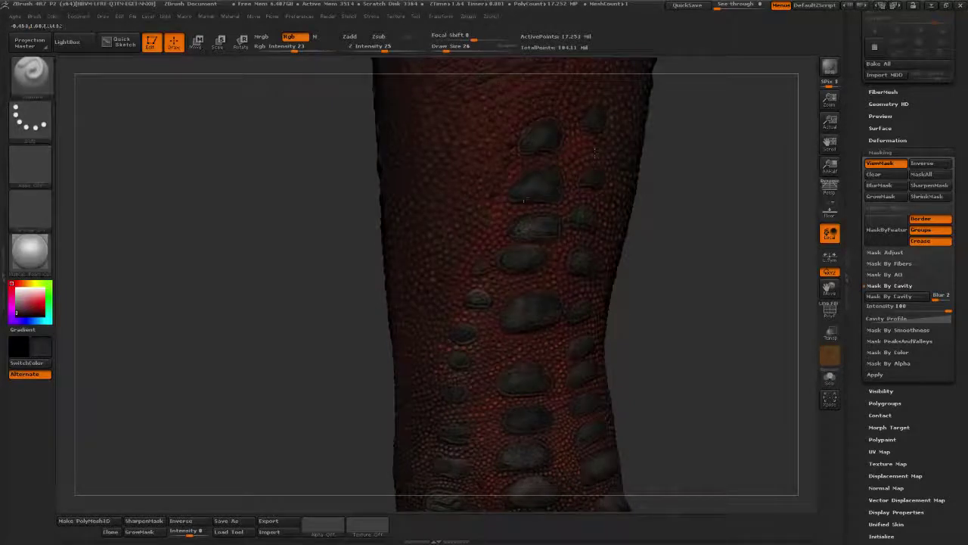
left_click_drag(692, 293, 543, 193)
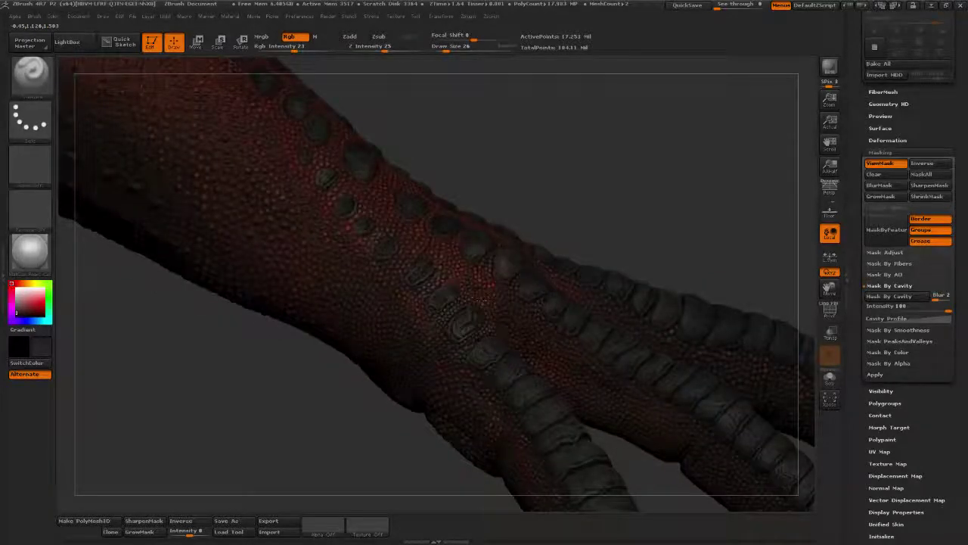
left_click_drag(482, 301, 428, 238)
mouse_move(628, 216)
left_mouse_down()
mouse_move(723, 361)
mouse_move(757, 374)
mouse_move(726, 333)
left_mouse_up()
- Reduce the draw size to 10 and sample a red paint color from the scales beside the forearm plates
left_click_drag(448, 50, 439, 55)
mouse_move(335, 220)
left_mouse_down()
mouse_move(636, 138)
mouse_move(607, 163)
mouse_move(681, 54)
mouse_move(657, 296)
mouse_move(619, 174)
mouse_move(590, 126)
mouse_move(601, 162)
left_mouse_up()
left_click(29, 306)
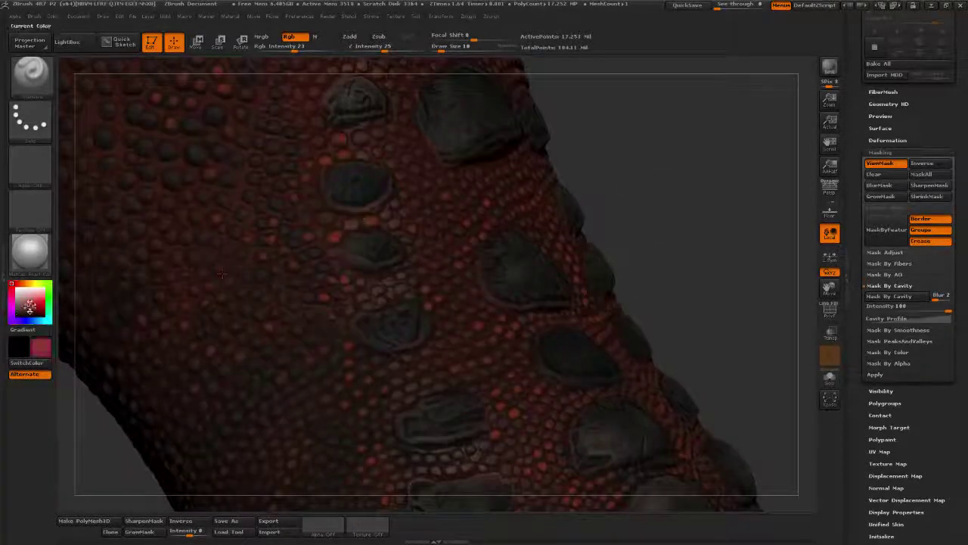
key("c")
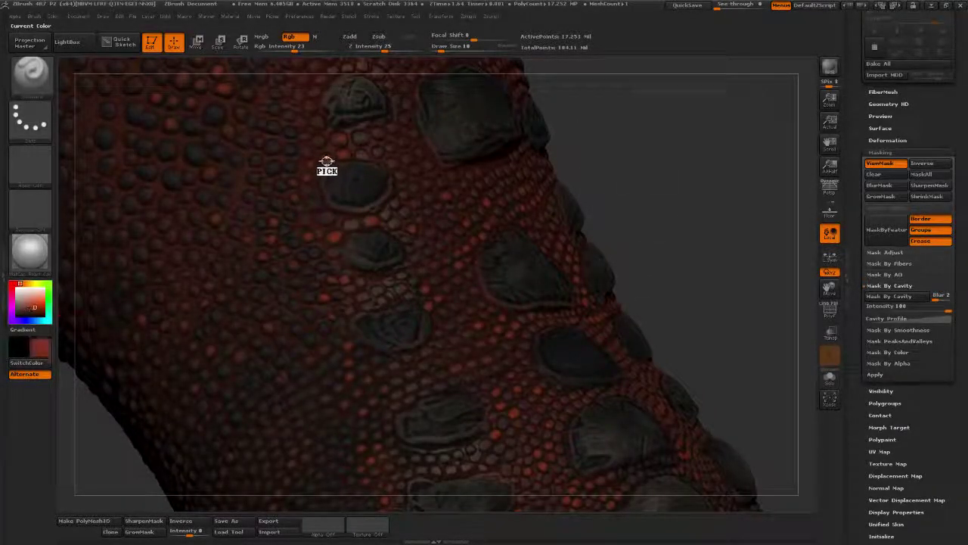
left_click_drag(327, 161, 327, 161)
- Paint individual scales red beside the plates in the gaps between the fingers
left_click_drag(654, 270, 517, 301)
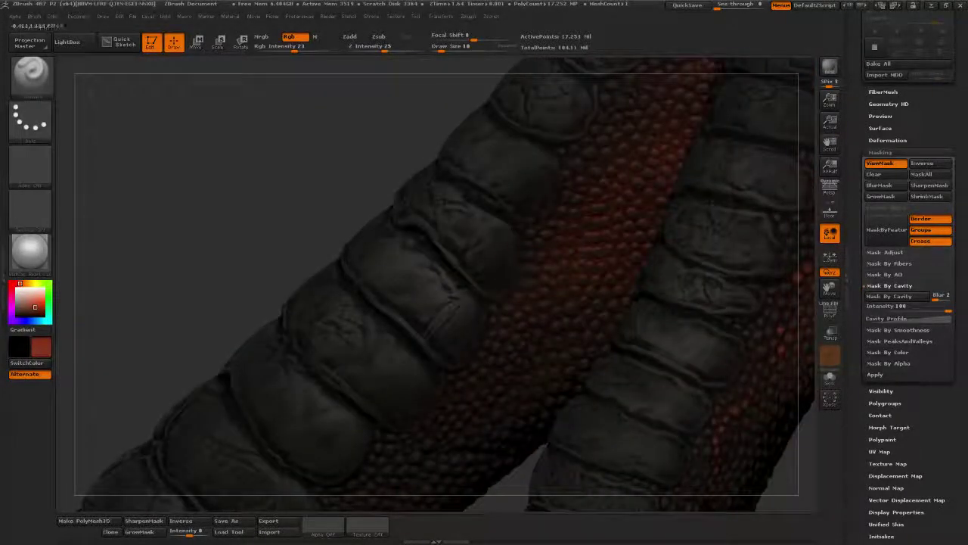
left_click(519, 301)
left_click_drag(203, 271, 228, 215)
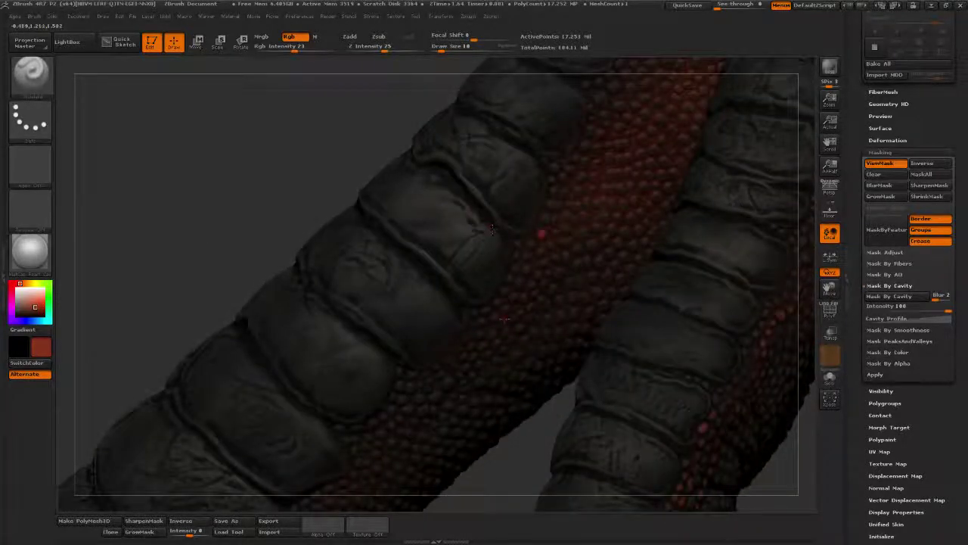
left_click_drag(200, 253, 237, 294)
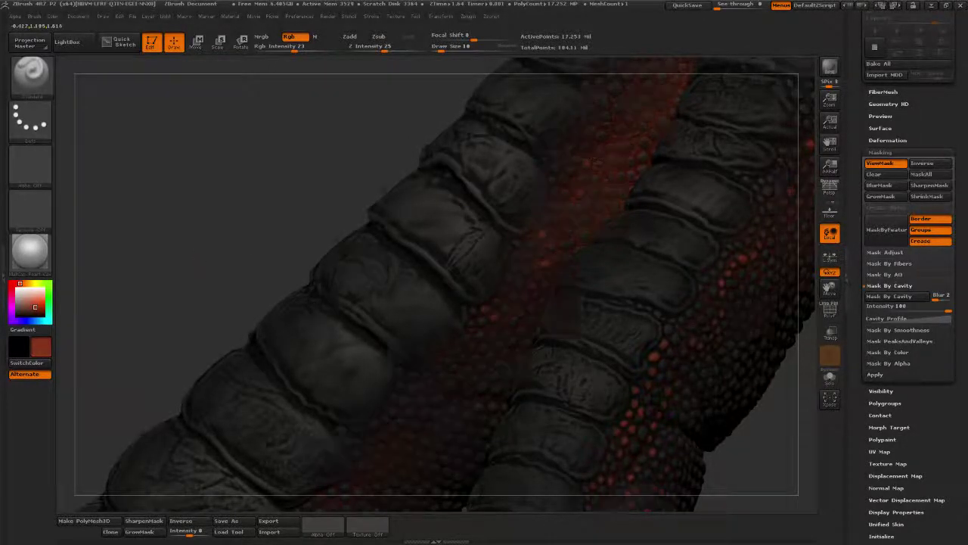
right_click_drag(604, 151, 685, 157)
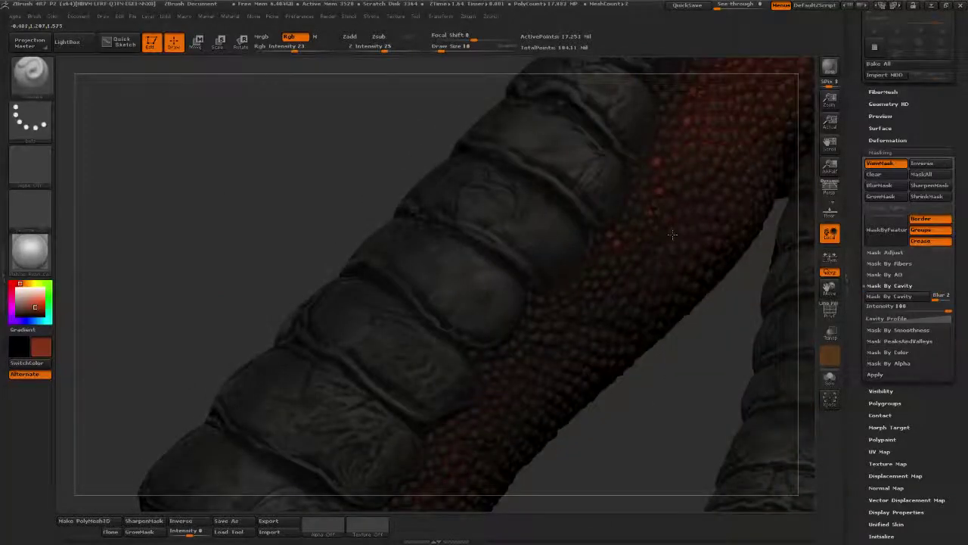
- Dot single red scales along the finger's plate edge, continuing down toward the claw
mouse_move(590, 452)
left_mouse_down()
mouse_move(588, 392)
mouse_move(529, 274)
mouse_move(540, 252)
mouse_move(530, 233)
mouse_move(545, 233)
mouse_move(554, 216)
left_mouse_up()
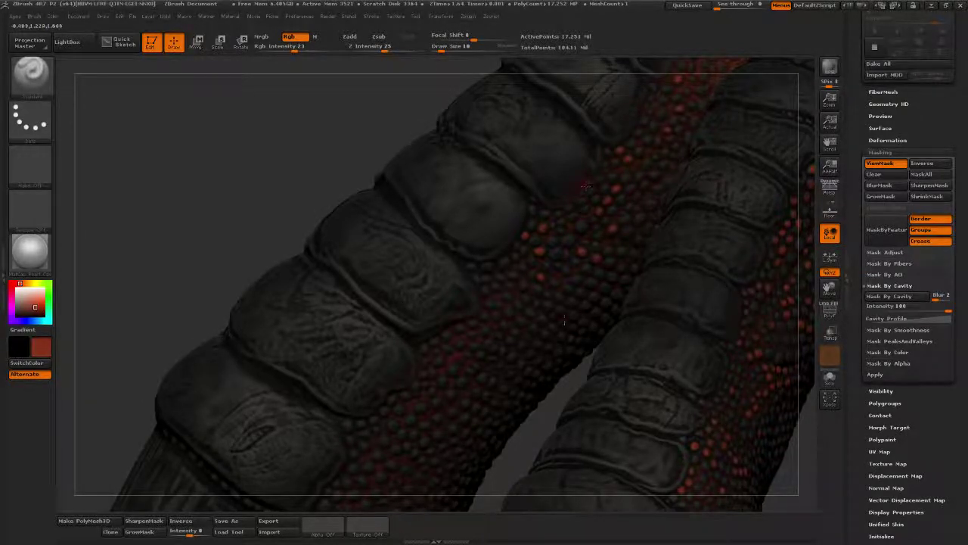
mouse_move(224, 283)
left_mouse_down()
mouse_move(206, 299)
mouse_move(254, 286)
mouse_move(205, 291)
left_mouse_up()
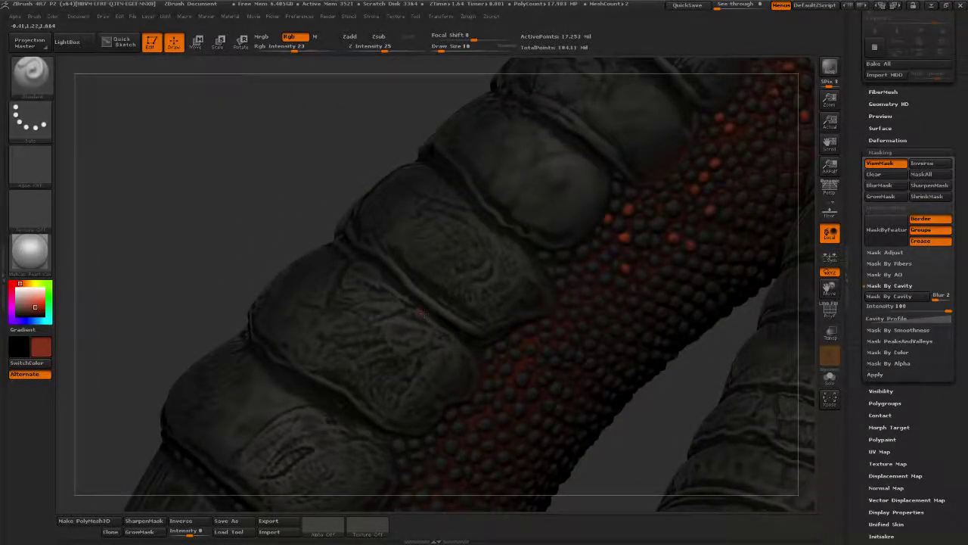
mouse_move(224, 283)
left_mouse_down()
mouse_move(214, 285)
mouse_move(221, 281)
left_mouse_up()
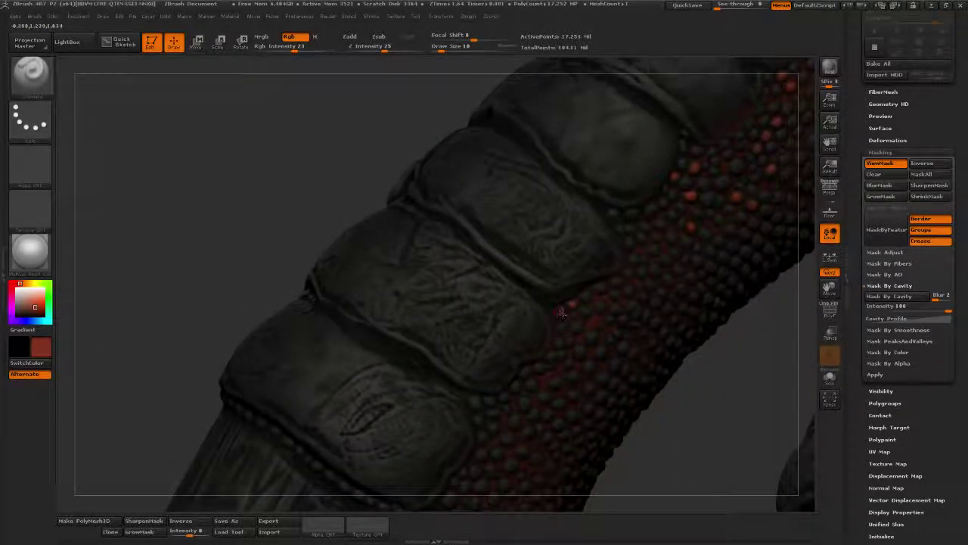
left_click_drag(260, 271, 248, 276)
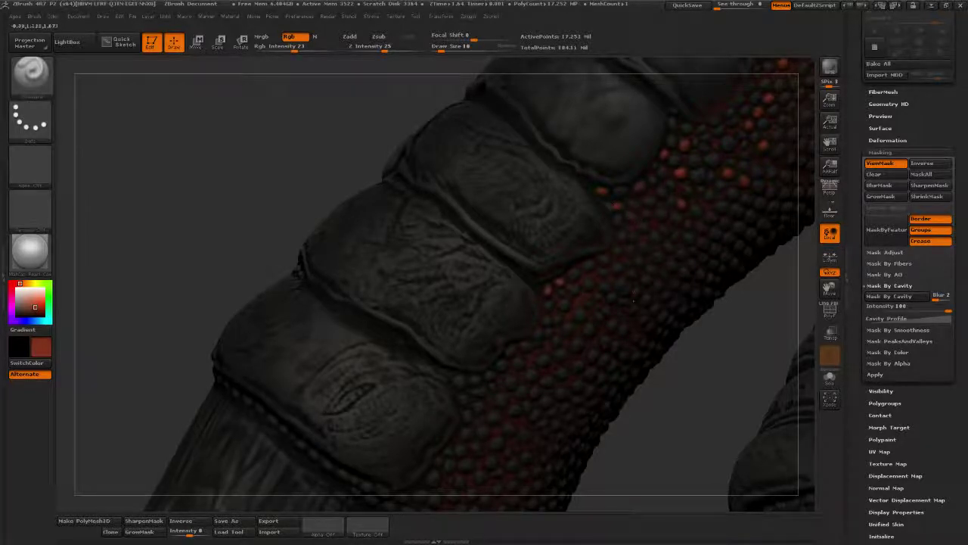
- Paint scattered red scales on the side of the finger below the plates, down to the claw base
mouse_move(721, 387)
left_mouse_down()
mouse_move(697, 308)
mouse_move(709, 303)
mouse_move(693, 341)
left_mouse_up()
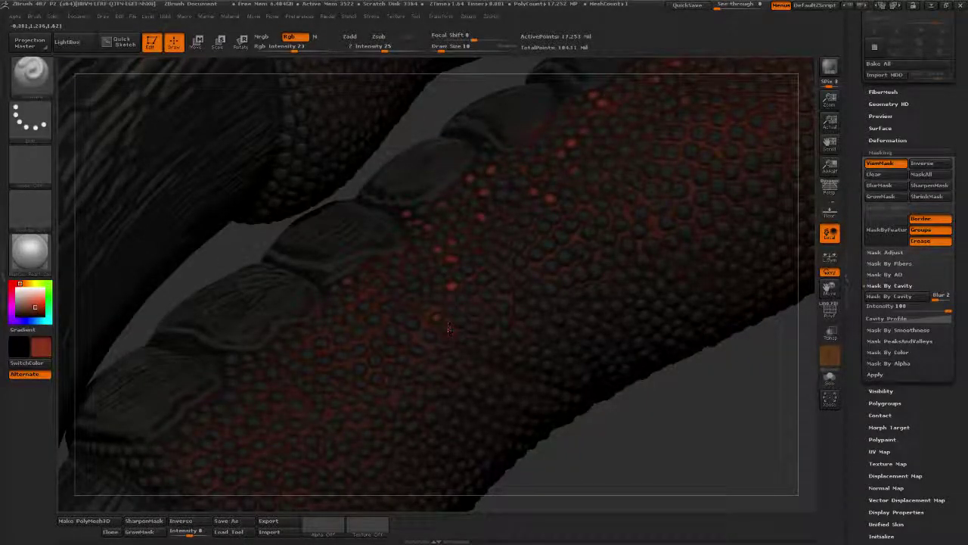
left_click_drag(704, 411, 732, 399)
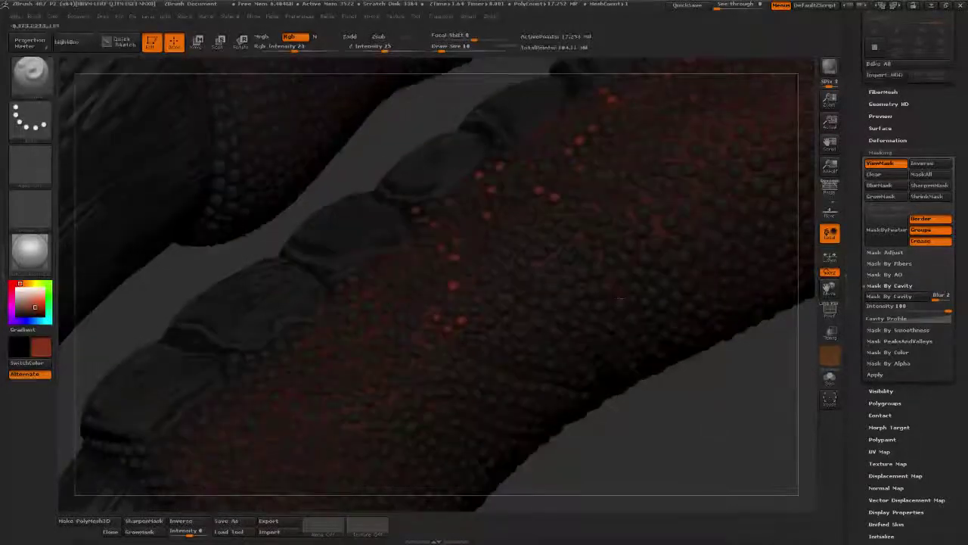
left_click_drag(632, 438, 686, 380, "alt")
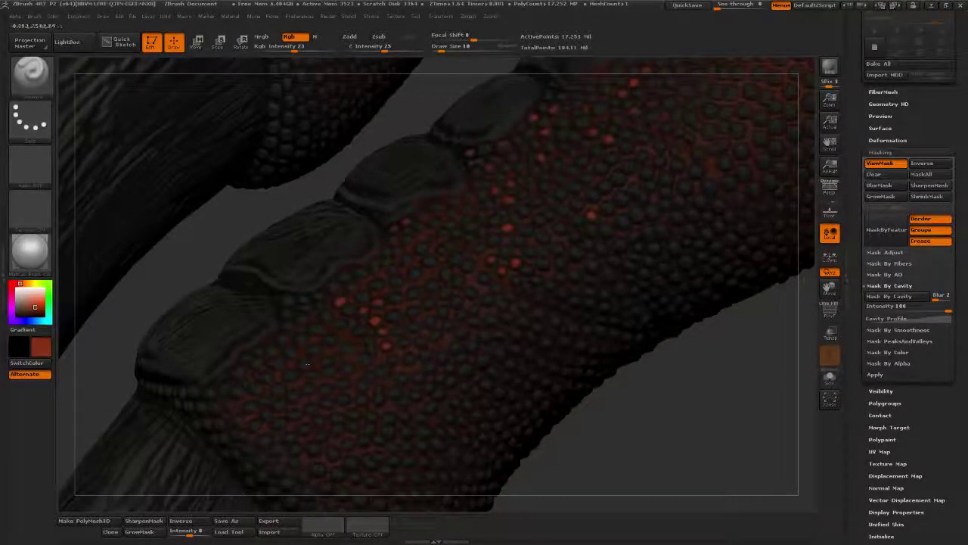
left_click(276, 362)
right_click_drag(279, 363, 297, 303, "alt")
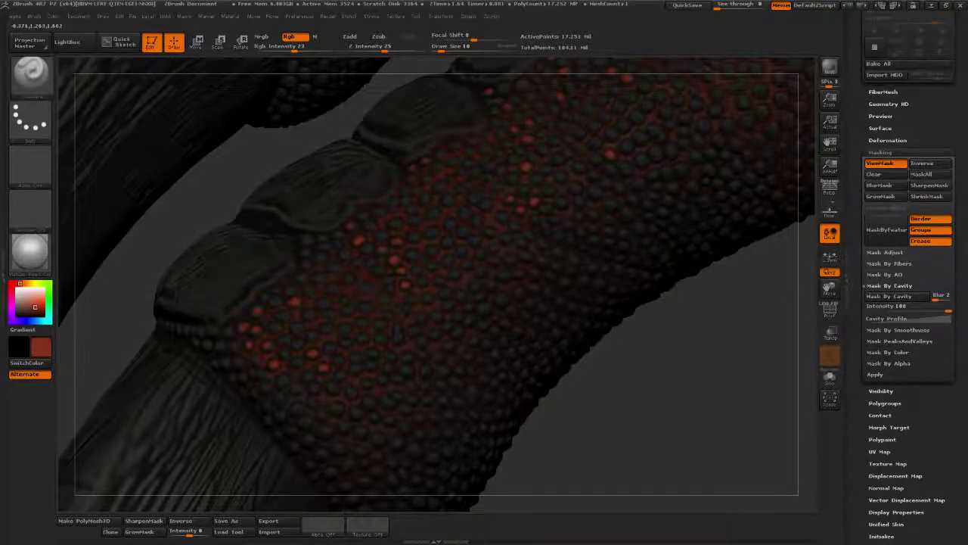
left_click_drag(539, 435, 576, 385, "alt")
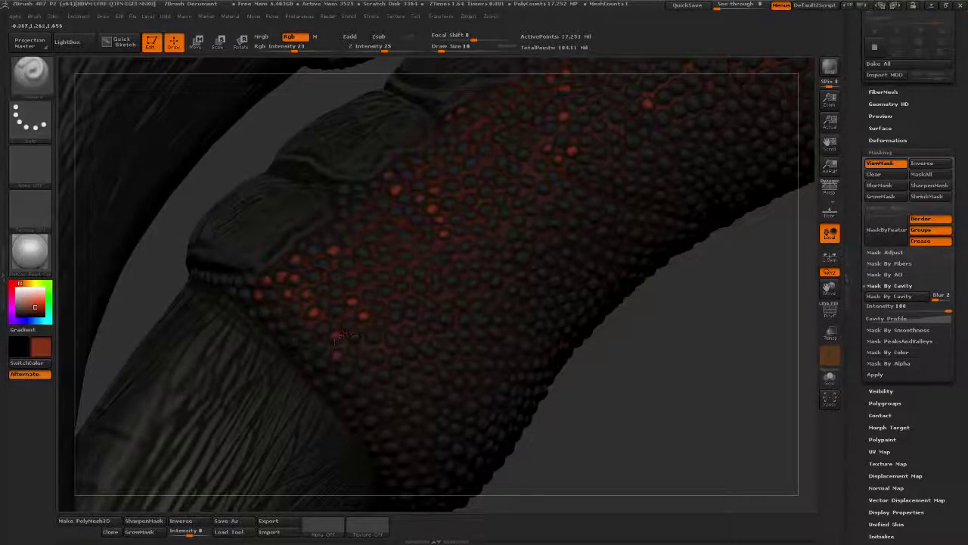
- Add more isolated red scales farther from the plates across the lower side of the finger
left_click_drag(655, 286, 288, 342)
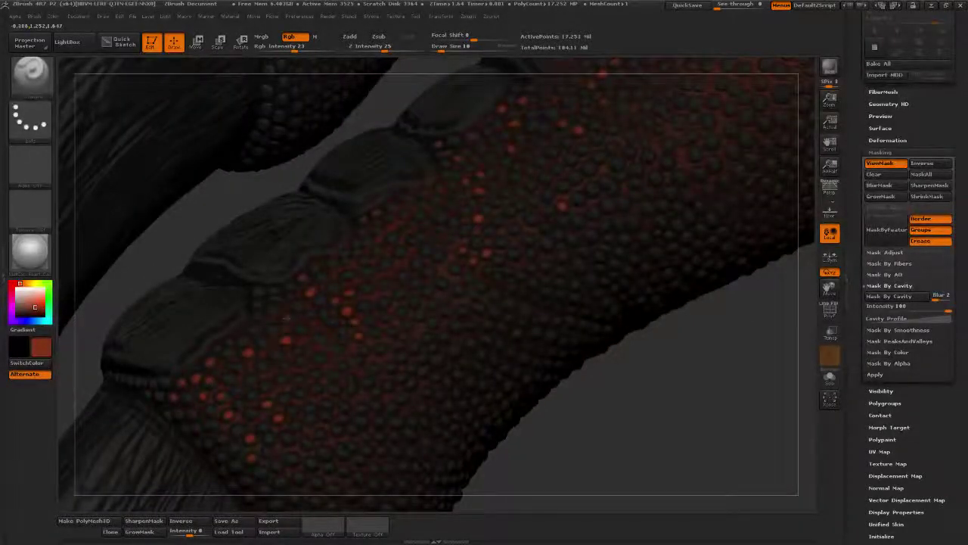
left_click_drag(683, 352, 762, 335)
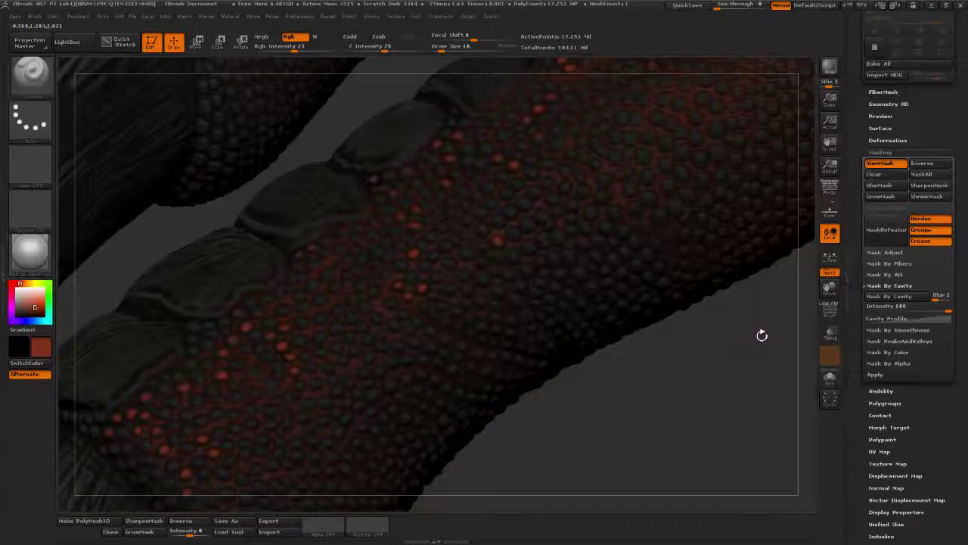
mouse_move(633, 380)
left_mouse_down()
mouse_move(597, 431)
mouse_move(628, 394)
left_mouse_up()
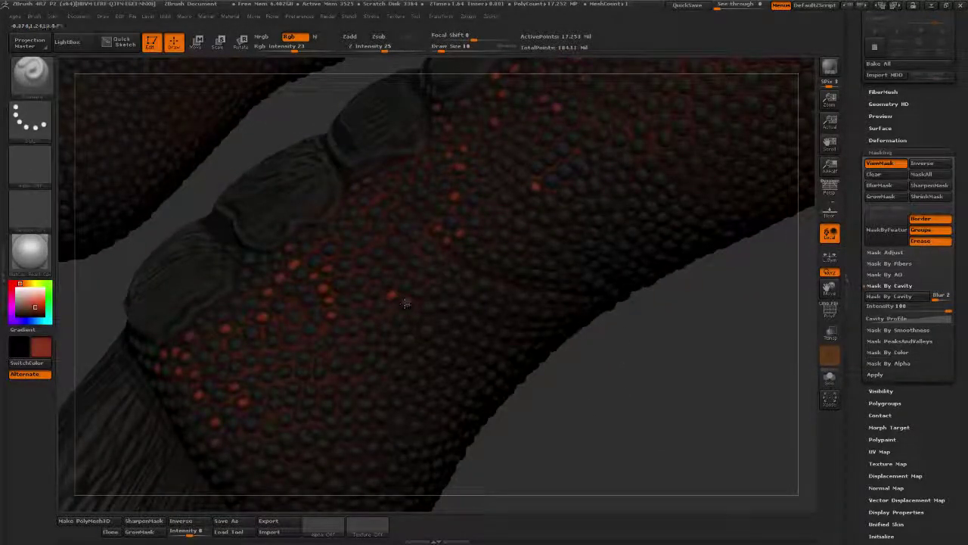
mouse_move(697, 359)
left_mouse_down()
mouse_move(666, 348)
mouse_move(548, 364)
left_mouse_up()
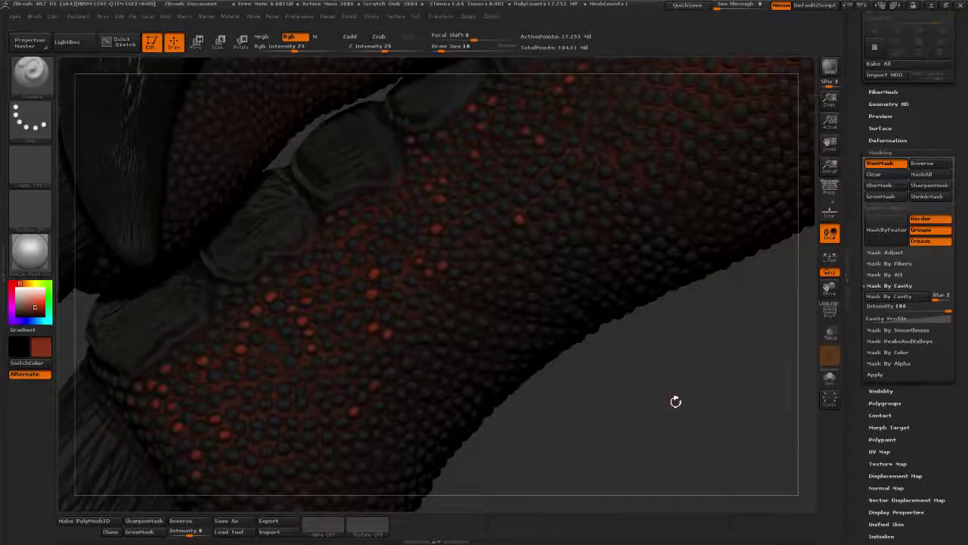
left_click_drag(681, 357, 706, 402)
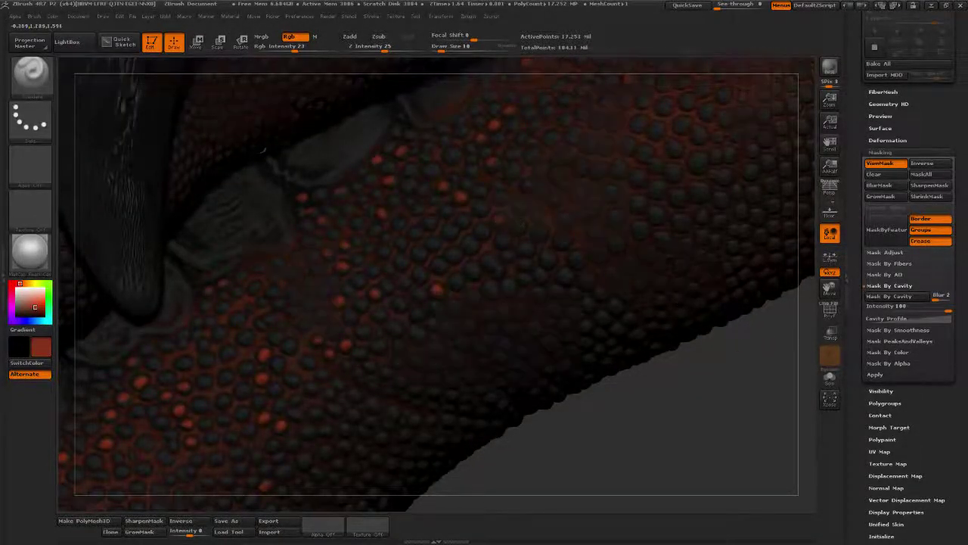
- Extend the scattered red scales along the side of the finger up toward the hand
left_click_drag(698, 387, 616, 332)
left_click_drag(693, 395, 498, 149)
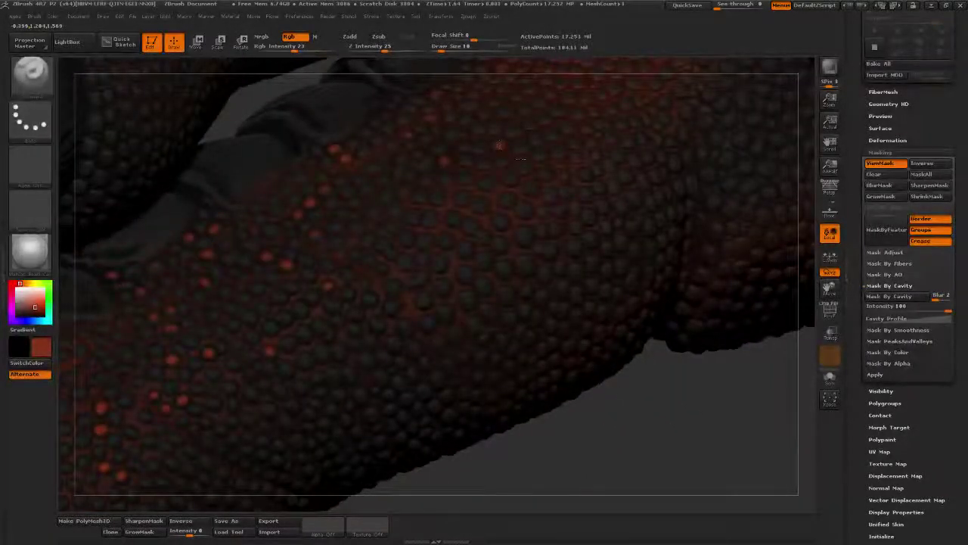
left_click_drag(700, 327, 824, 333)
left_click_drag(765, 333, 729, 397, "alt")
- Pick out individual red scales between the plate rows of adjacent fingers, from mid-finger up to the knuckles
left_click_drag(438, 232, 425, 212)
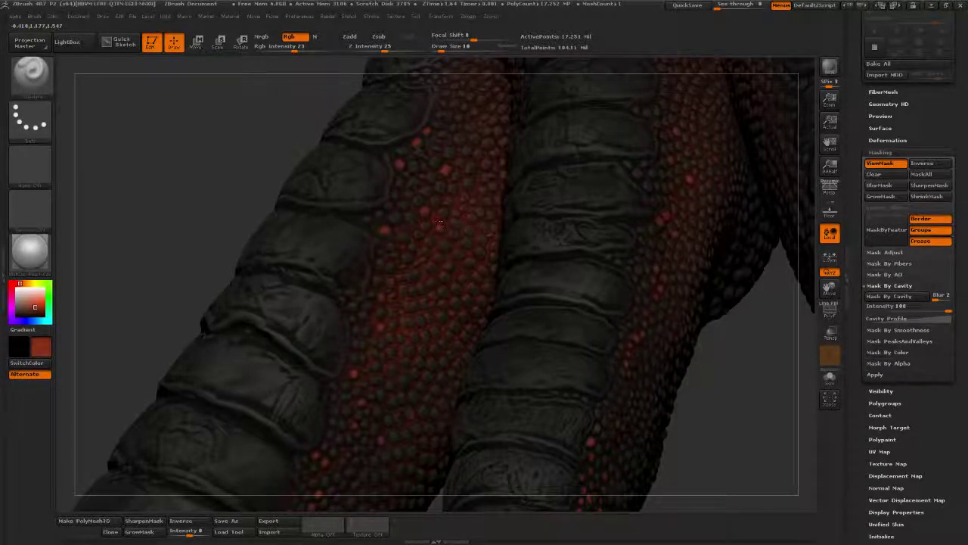
left_click_drag(752, 361, 778, 287, "alt")
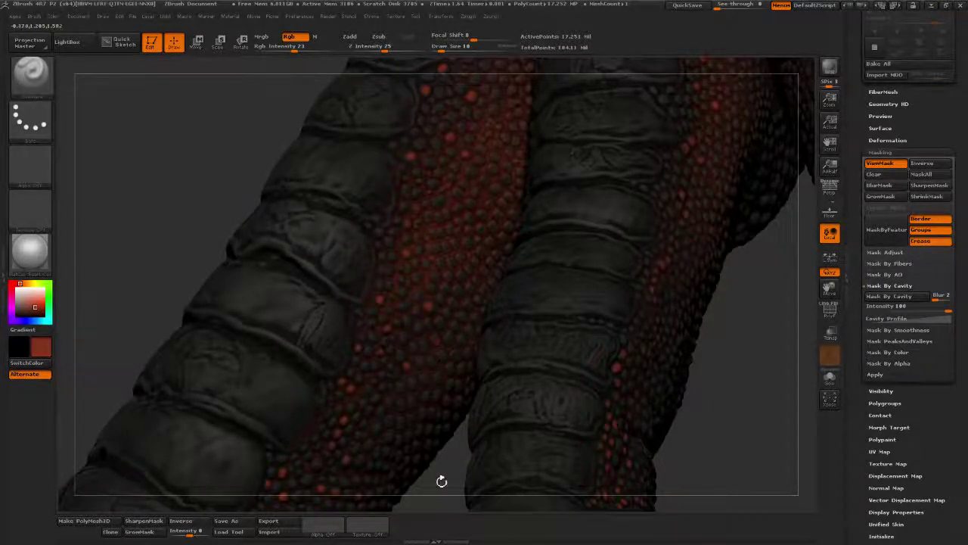
left_click_drag(442, 480, 474, 408)
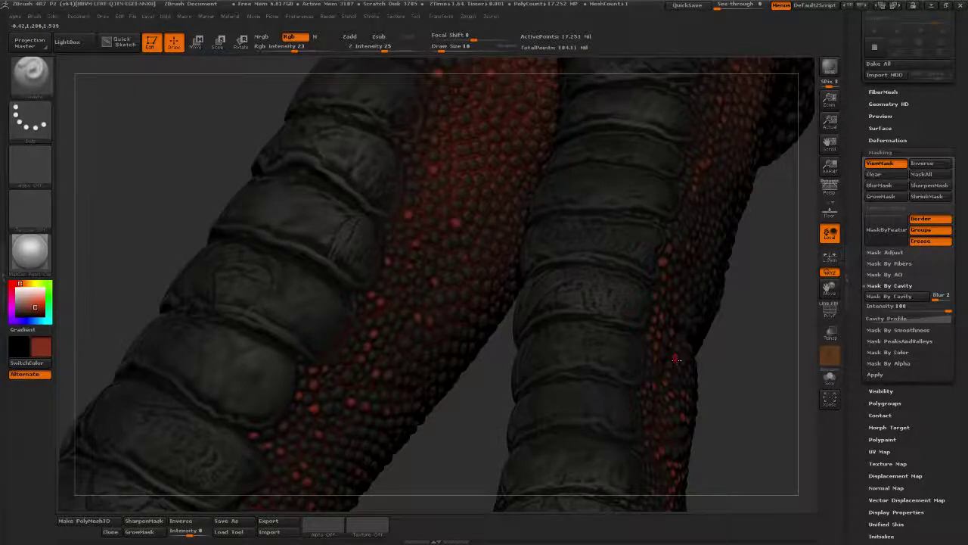
left_click_drag(489, 419, 605, 484)
left_click_drag(227, 212, 172, 341, "alt")
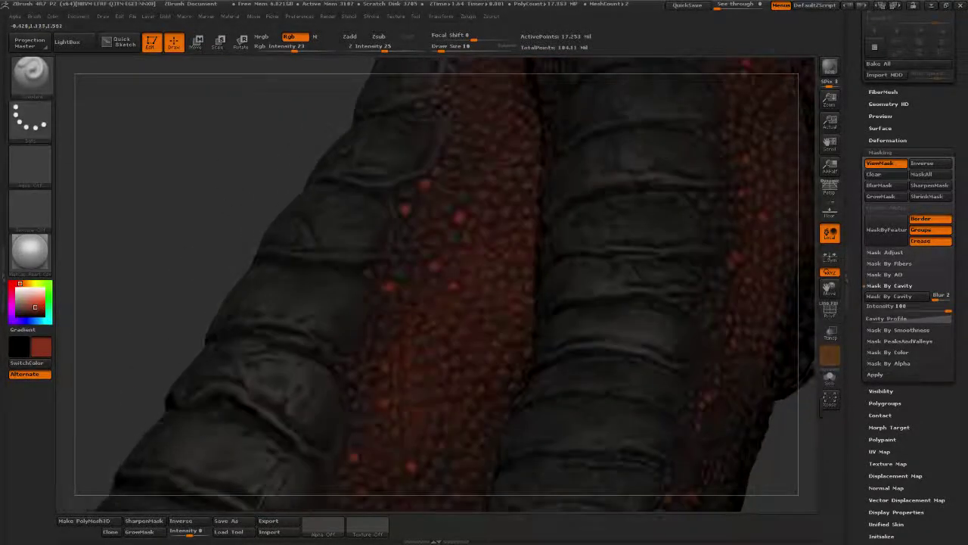
mouse_move(158, 272)
left_mouse_down()
mouse_move(167, 247)
mouse_move(154, 215)
mouse_move(152, 233)
left_mouse_up()
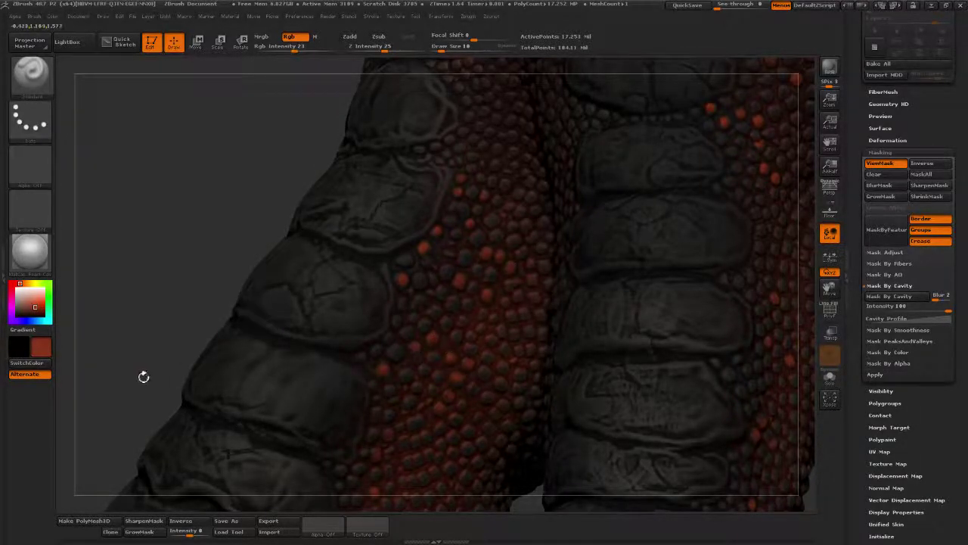
- Dot a few red scales along the finger's side beside the plates and around onto its scaly underside
mouse_move(143, 374)
left_mouse_down()
mouse_move(231, 303)
mouse_move(168, 265)
mouse_move(182, 263)
left_mouse_up()
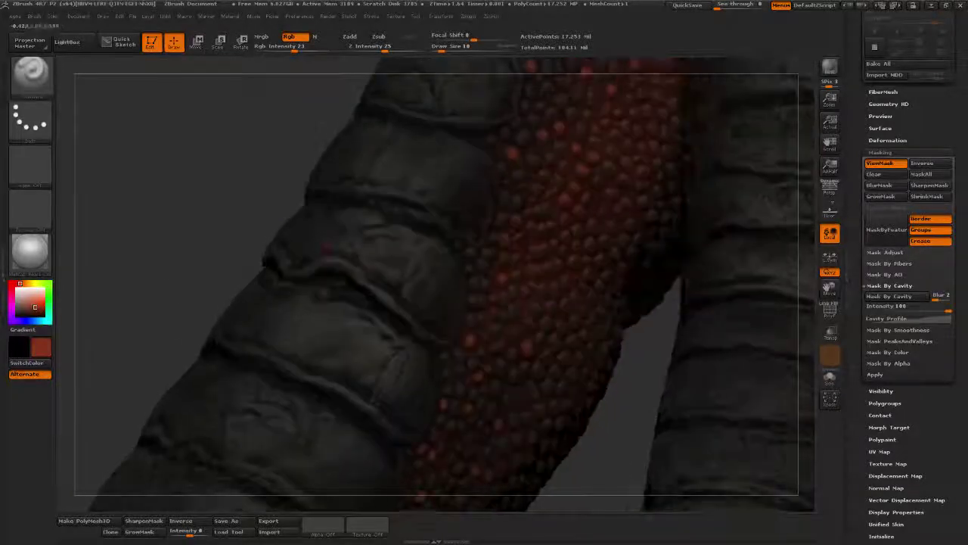
left_click_drag(653, 344, 640, 339)
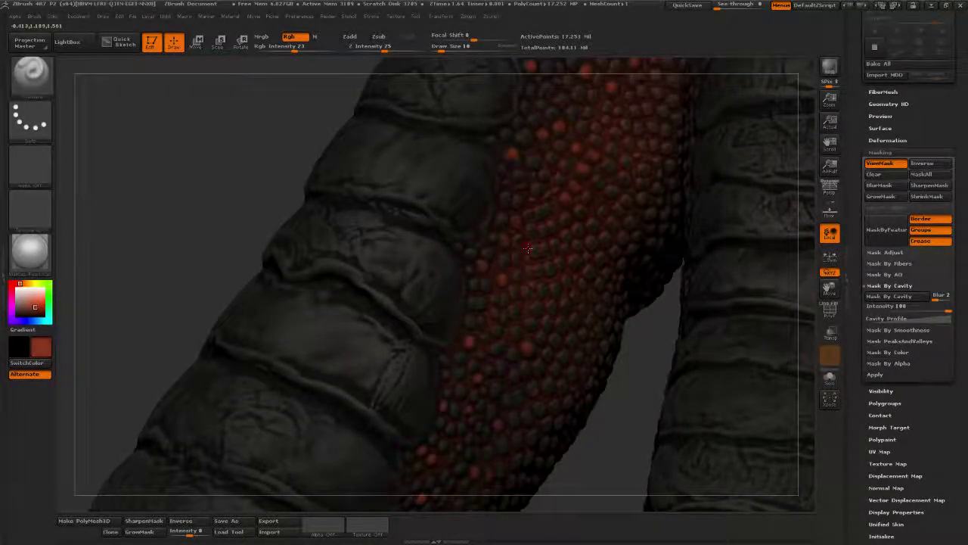
mouse_move(654, 353)
left_mouse_down()
mouse_move(613, 312)
mouse_move(779, 447)
mouse_move(687, 354)
mouse_move(714, 320)
mouse_move(685, 391)
left_mouse_up()
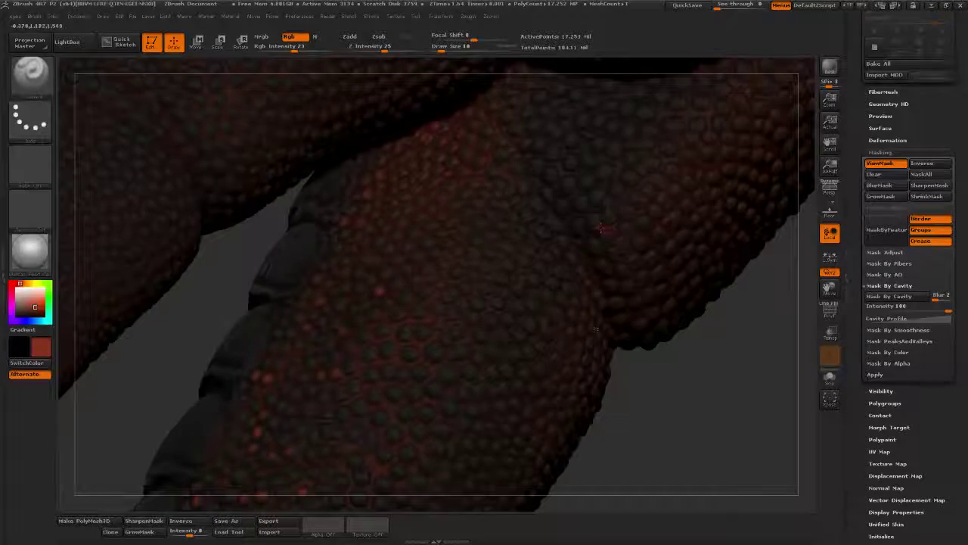
right_click_drag(620, 241, 575, 240)
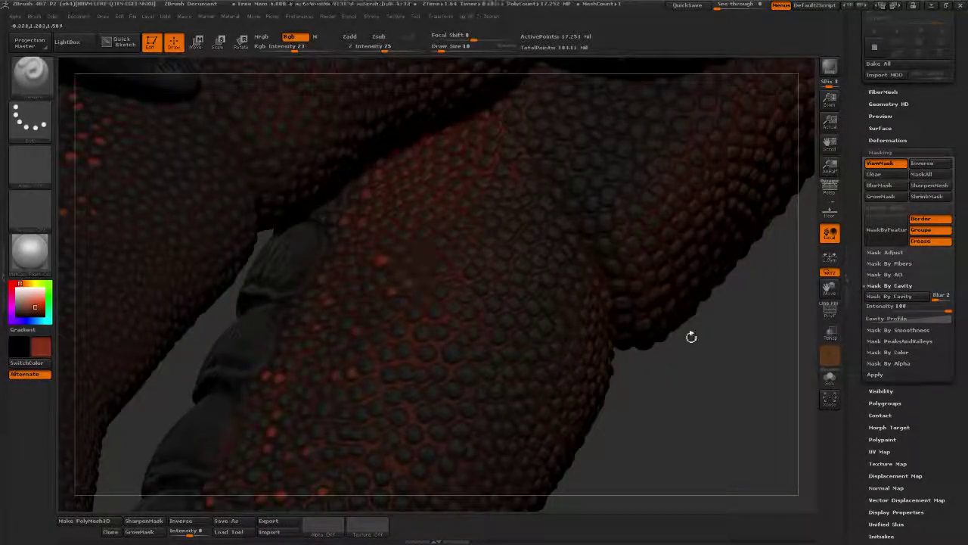
- Scatter individual red scales up the finger's scaly side toward the dark web at its base
left_click_drag(691, 335, 447, 259)
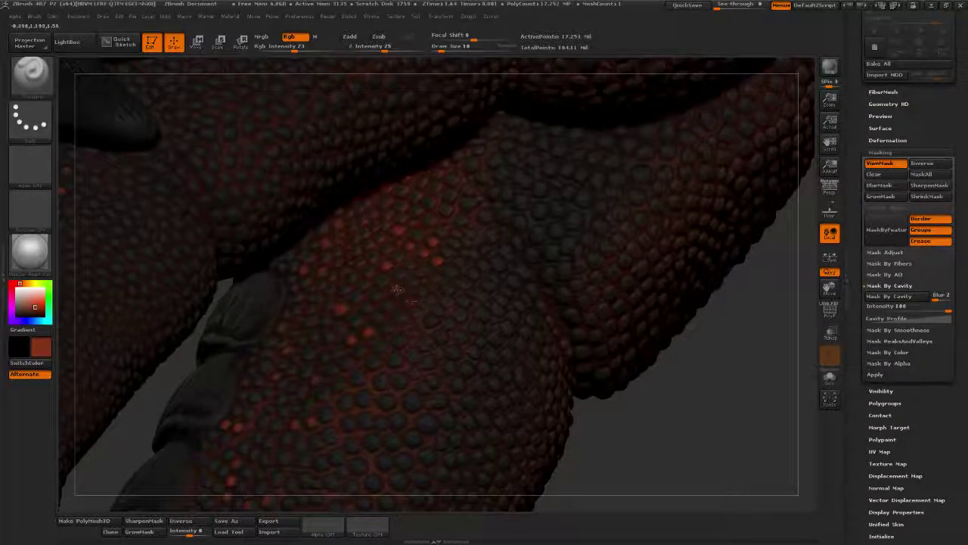
mouse_move(665, 391)
left_mouse_down()
mouse_move(670, 376)
mouse_move(645, 320)
left_mouse_up()
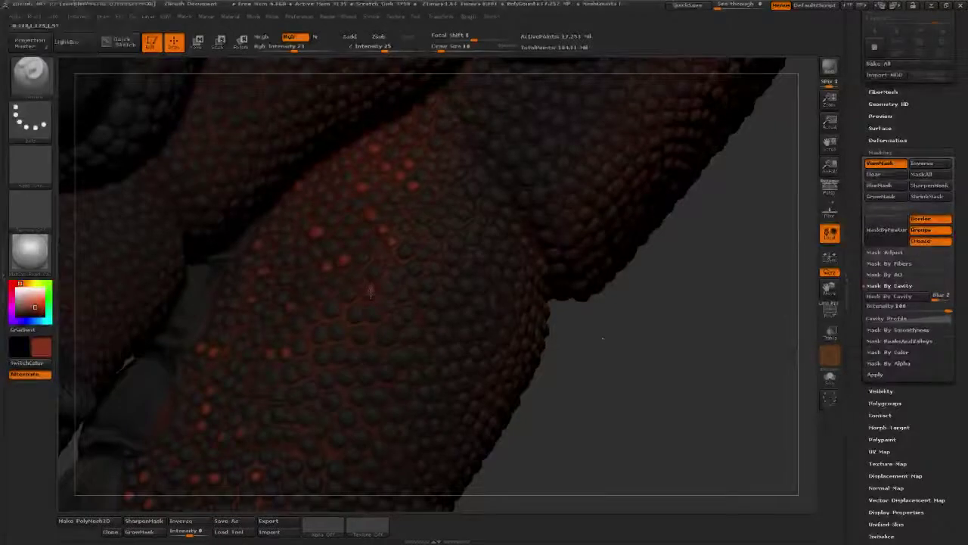
left_click_drag(682, 289, 639, 401, "alt")
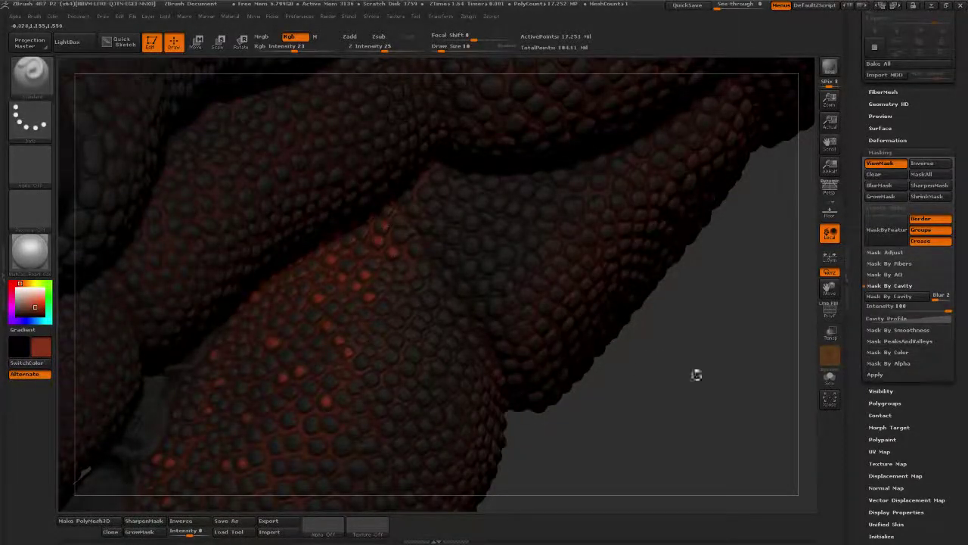
left_click_drag(696, 373, 683, 383)
left_click_drag(605, 439, 378, 242)
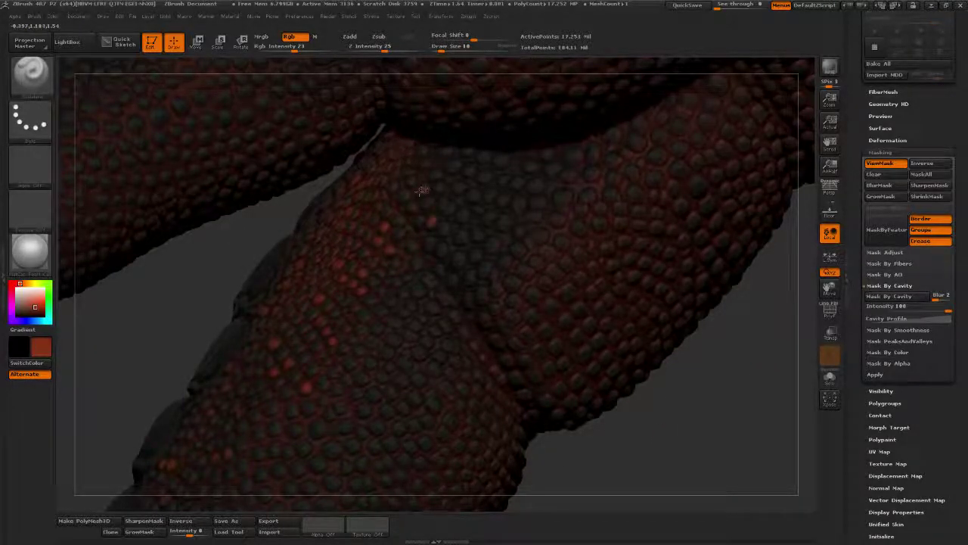
- Add many isolated red scales beside the plate edges down the lower finger toward the claw
left_click_drag(605, 454, 522, 462, "alt")
left_click_drag(454, 393, 761, 290)
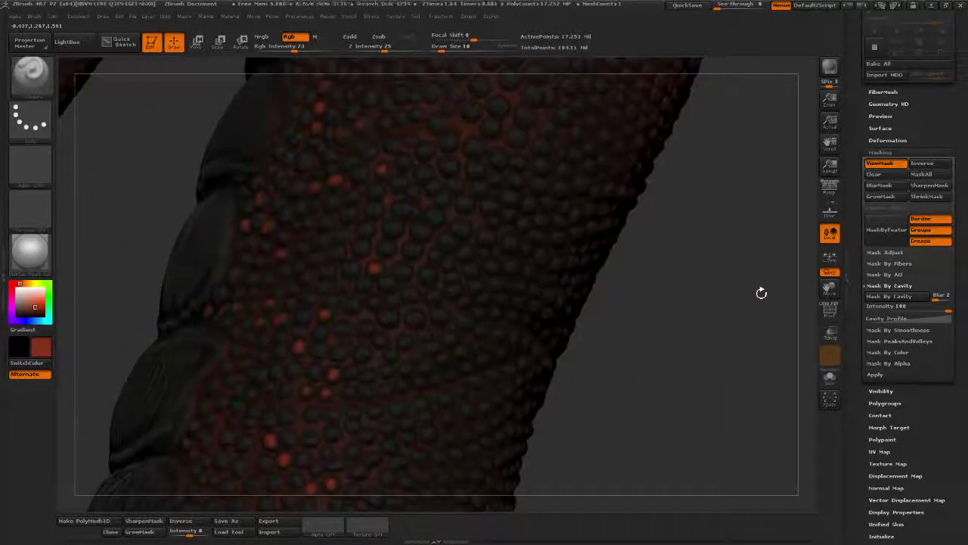
mouse_move(663, 324)
left_mouse_down()
mouse_move(738, 332)
mouse_move(705, 329)
left_mouse_up()
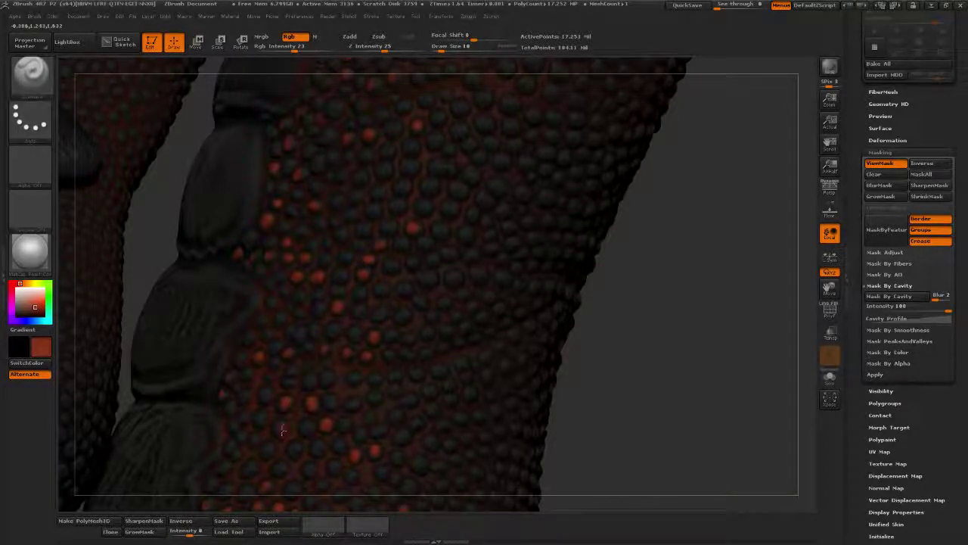
left_click_drag(642, 403, 649, 288, "alt")
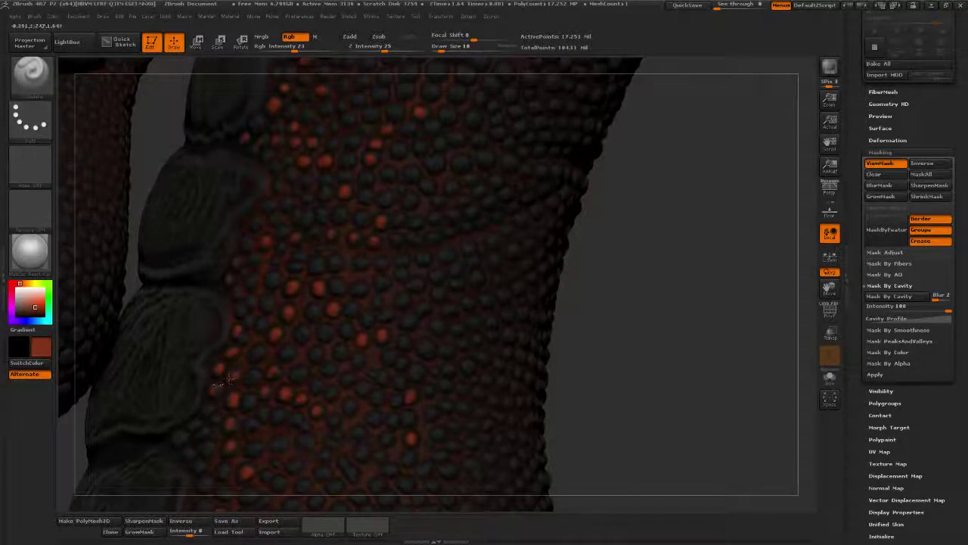
- Set the draw size to 42, sample a dark color, and tone down the red scales above the claw
left_click_drag(711, 337, 443, 324, "alt")
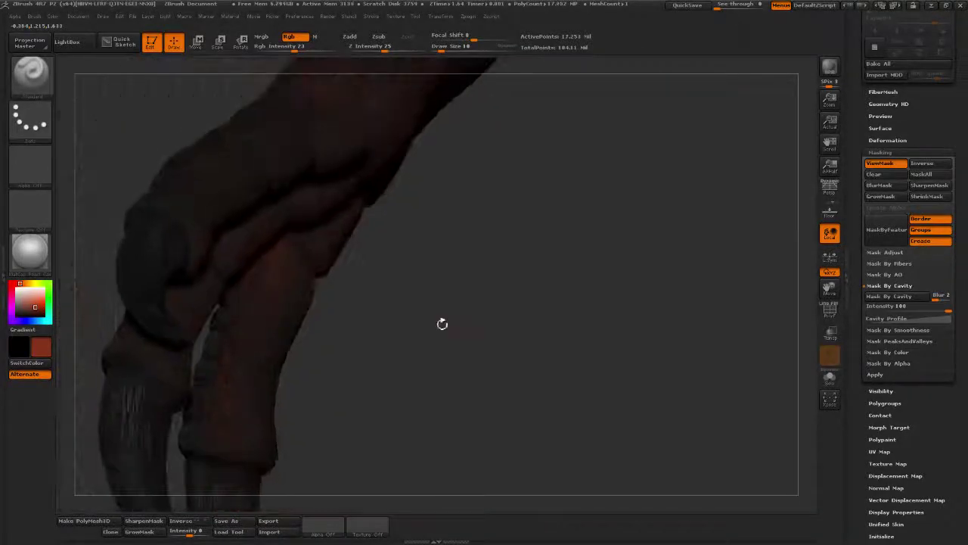
left_click_drag(449, 365, 491, 242)
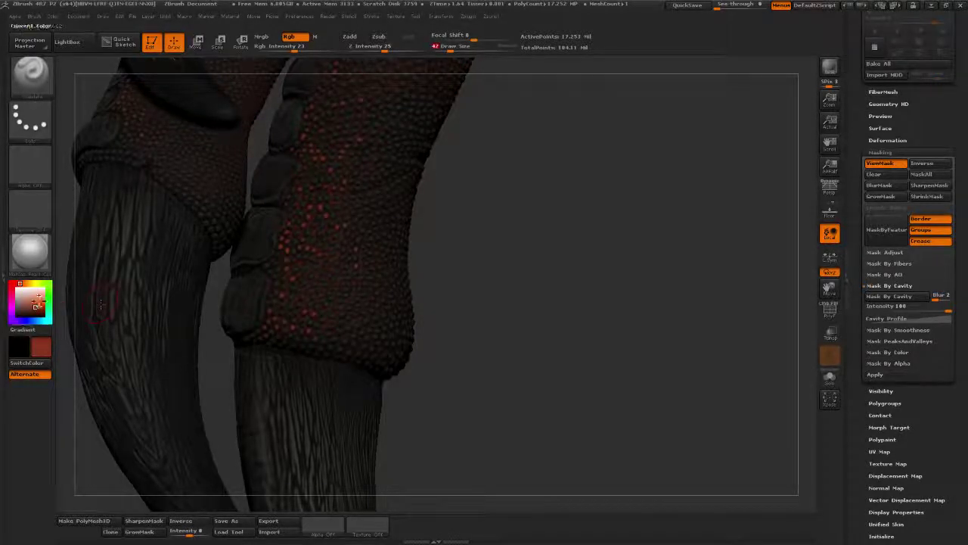
left_click_drag(41, 301, 249, 304)
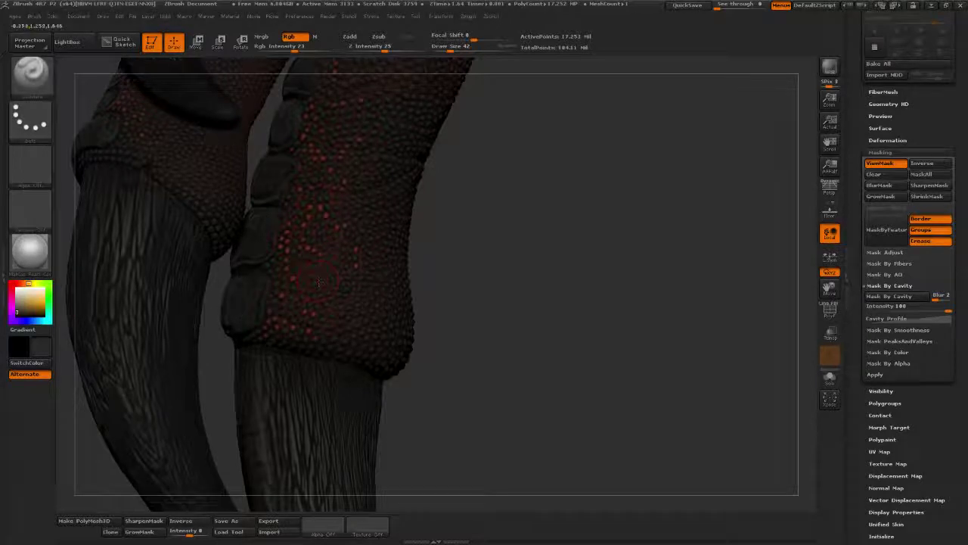
left_click_drag(42, 346, 252, 304)
left_click_drag(422, 261, 289, 379)
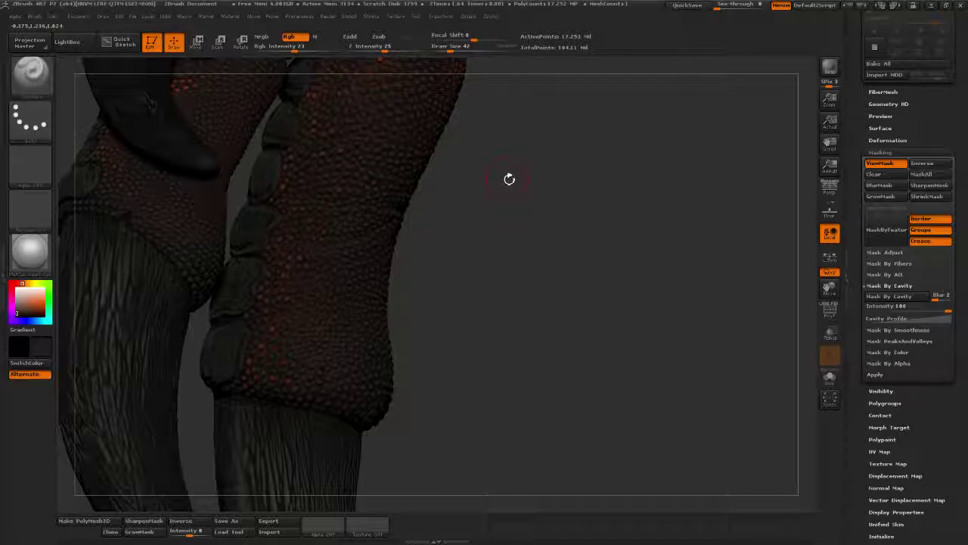
- Continue blending the red scales with dark color up to the finger's base and along the plated side
left_click_drag(577, 233, 529, 369, "alt")
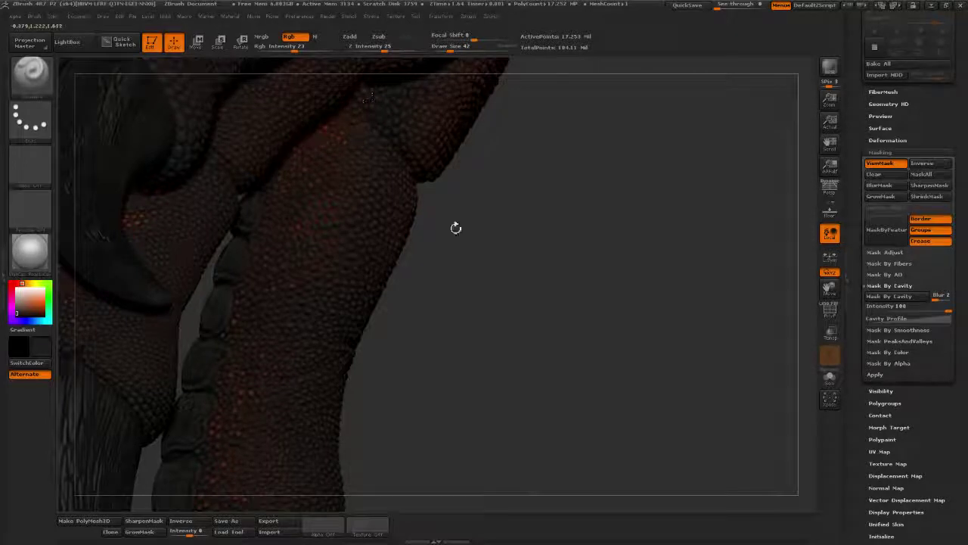
left_click_drag(456, 227, 564, 231)
left_click_drag(372, 279, 432, 392, "alt")
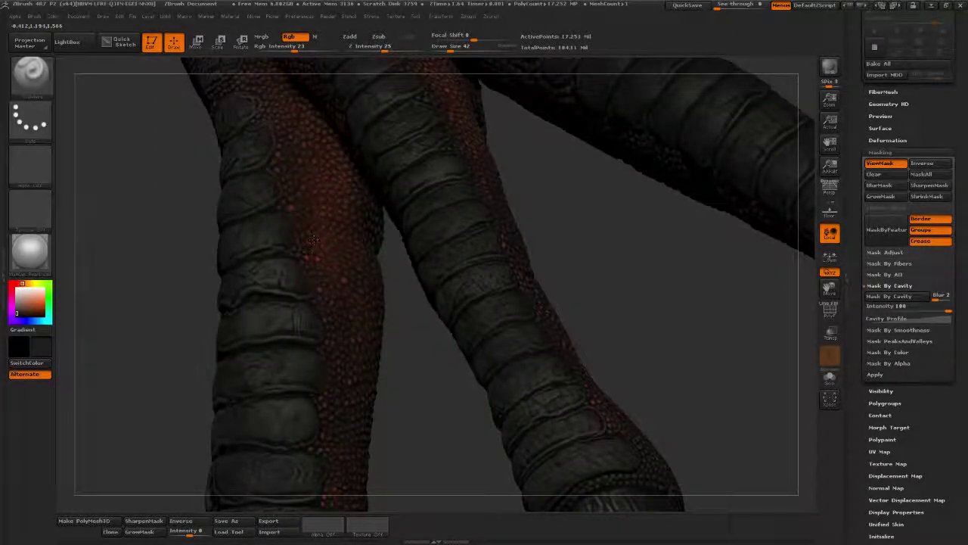
left_click_drag(436, 401, 485, 186, "alt")
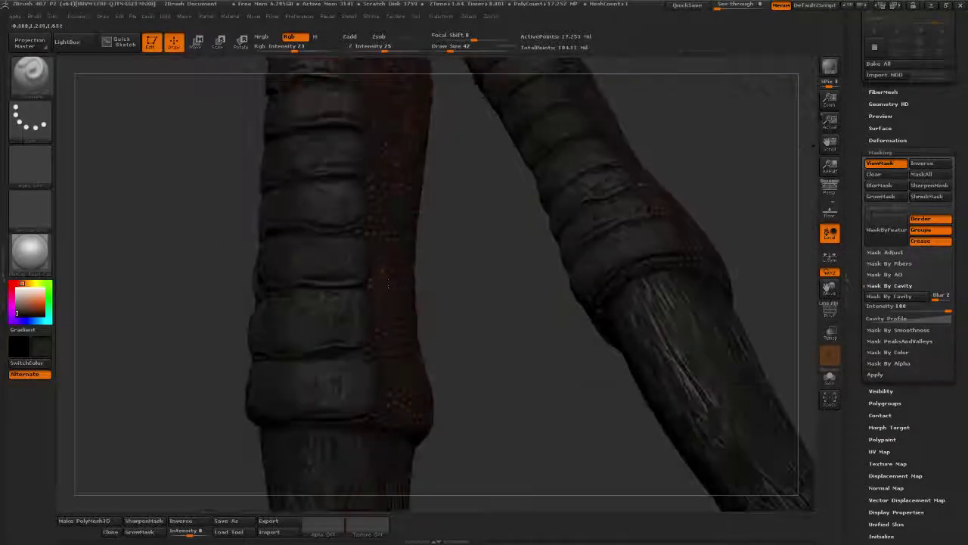
- Turn off the mask display with the whole forelimb and the head in view
mouse_move(470, 461)
left_mouse_down("alt")
mouse_move(464, 379)
mouse_move(616, 285)
mouse_move(624, 251)
left_mouse_up("alt")
left_click_drag(578, 212, 598, 158, "alt")
mouse_move(625, 349)
left_mouse_down()
mouse_move(545, 333)
mouse_move(605, 287)
mouse_move(634, 329)
left_mouse_up()
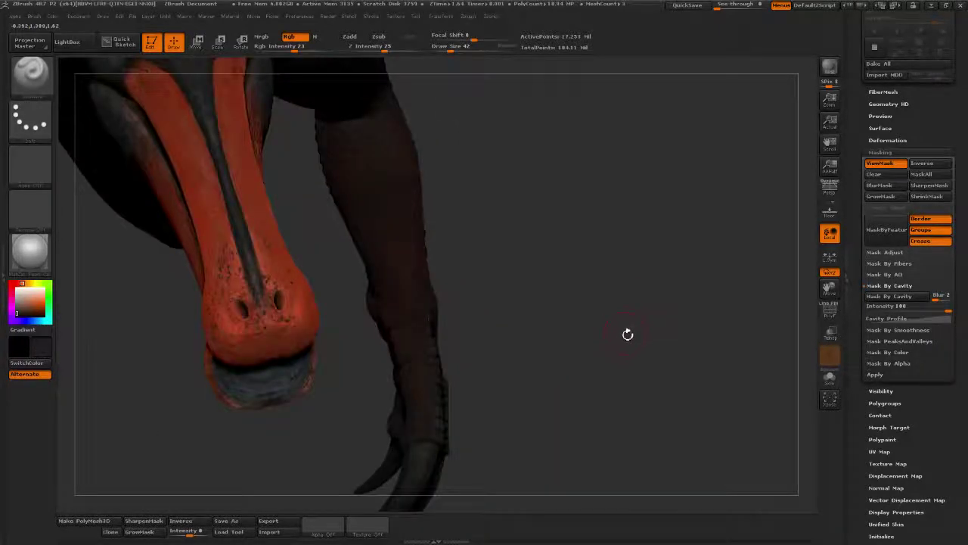
key("ctrl+h")
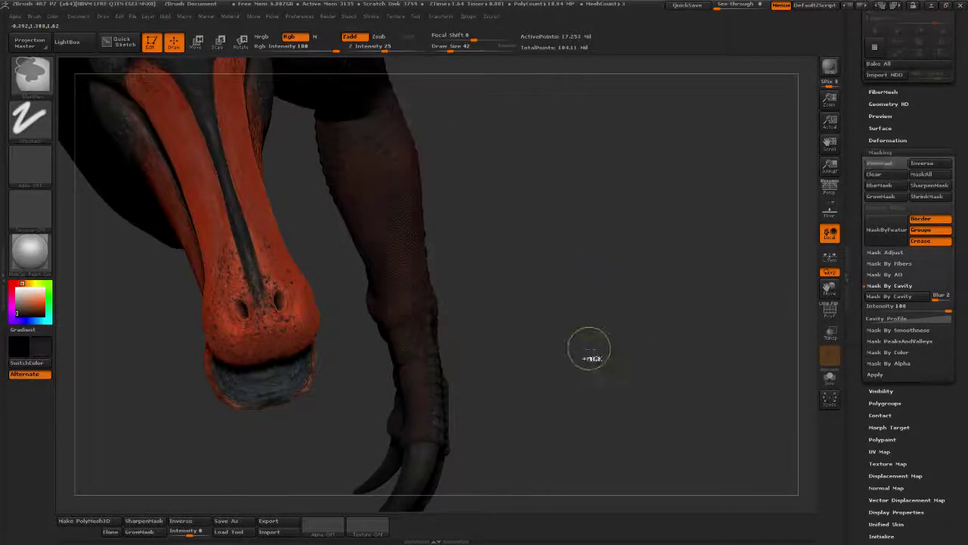
- Reduce the brush draw size to 11 while inspecting the painted head, neck and forelimb
mouse_move(629, 318)
left_mouse_down()
mouse_move(616, 297)
mouse_move(602, 312)
left_mouse_up()
left_click_drag(370, 253, 530, 454, "alt")
mouse_move(351, 297)
left_mouse_down("alt")
mouse_move(423, 426)
mouse_move(328, 400)
mouse_move(310, 460)
mouse_move(361, 445)
left_mouse_up("alt")
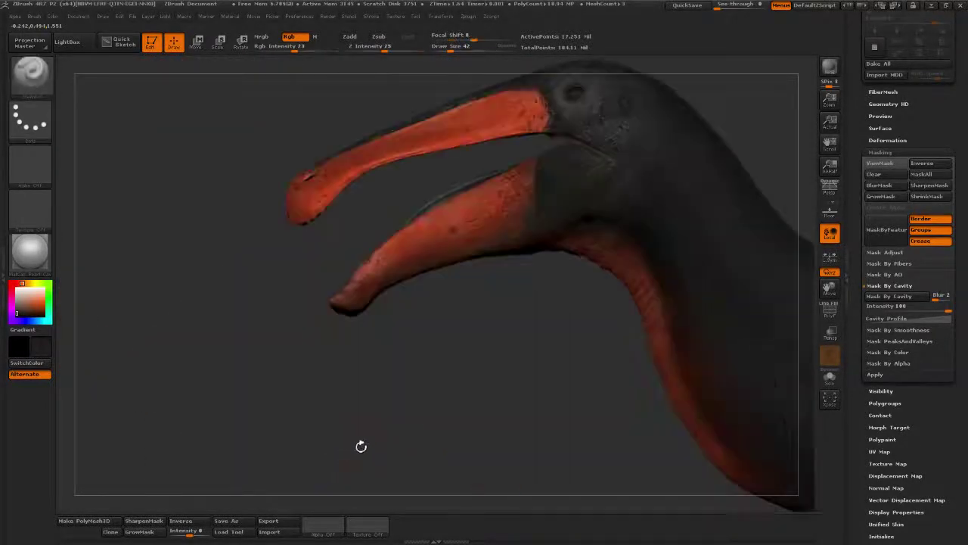
left_click_drag(522, 435, 675, 189, "alt")
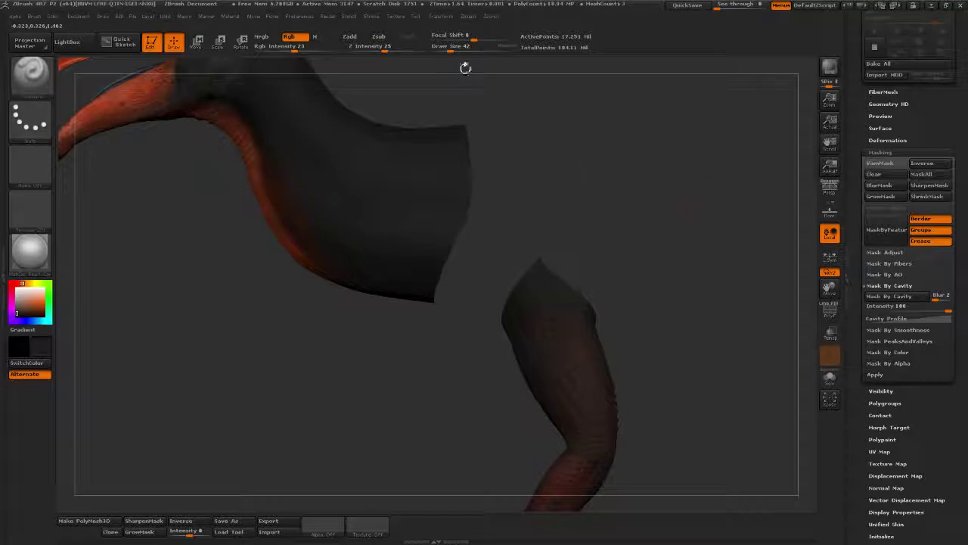
left_click(441, 49)
mouse_move(449, 67)
left_mouse_down()
mouse_move(456, 78)
mouse_move(673, 151)
mouse_move(722, 182)
left_mouse_up()
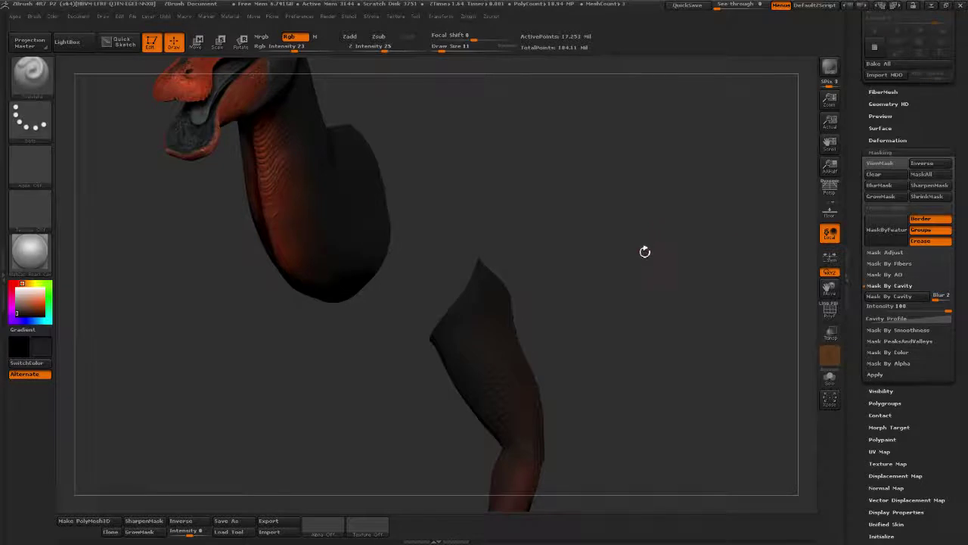
left_click_drag(645, 251, 695, 198)
- Select the forelimb subtool and lower its subdivision to level 5
left_click_drag(857, 153, 856, 300)
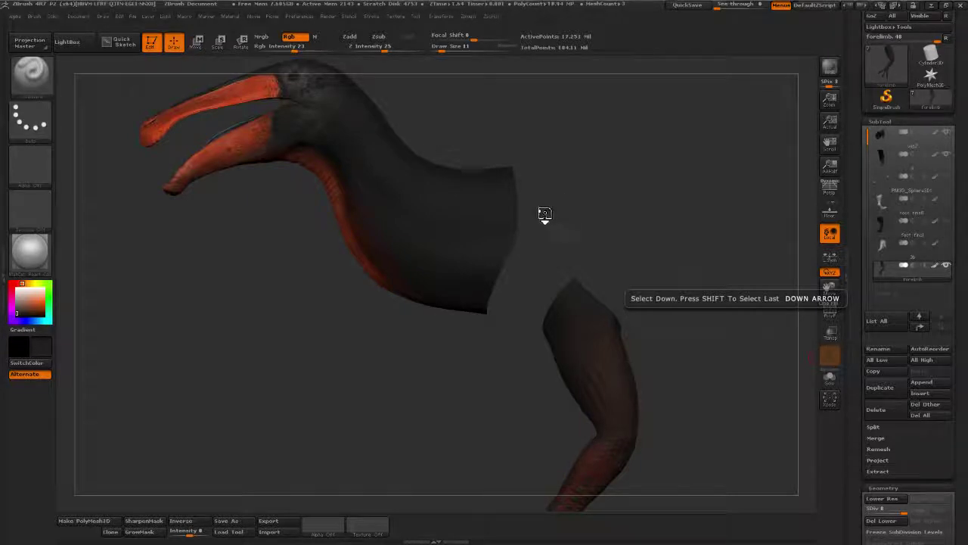
key("shift")
mouse_move(434, 102)
left_mouse_down("alt")
mouse_move(517, 192)
mouse_move(363, 171)
mouse_move(420, 299)
left_mouse_up("alt")
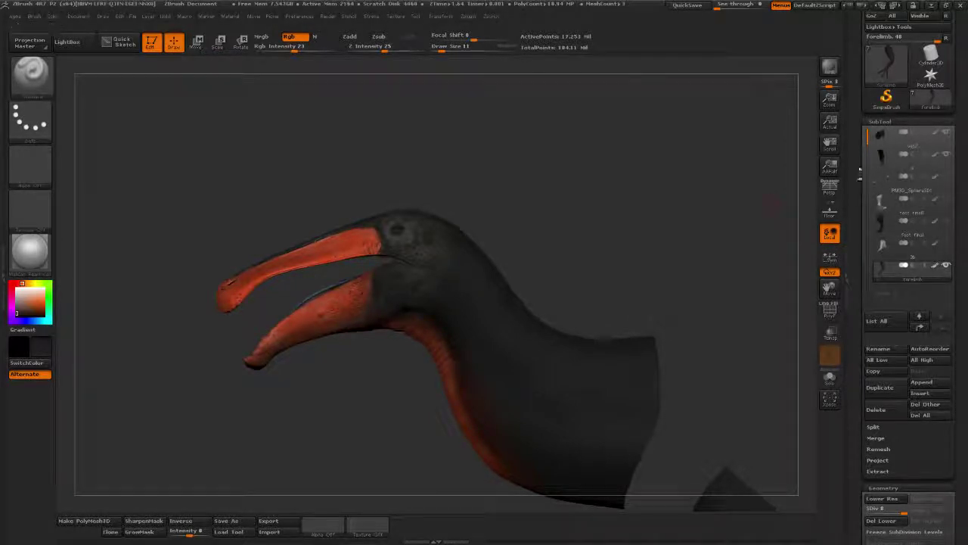
scroll(878, 208, "up", 2)
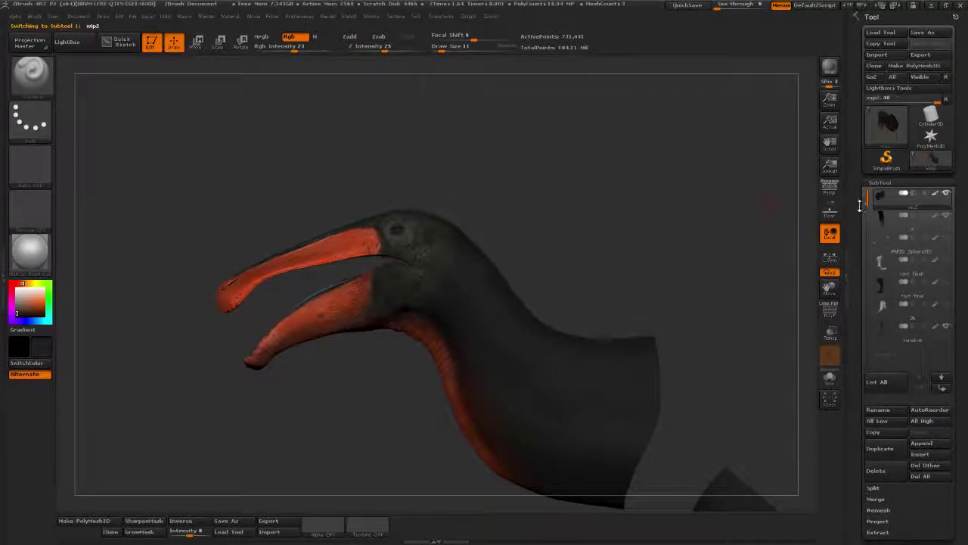
scroll(866, 208, "down", 2)
mouse_move(900, 270)
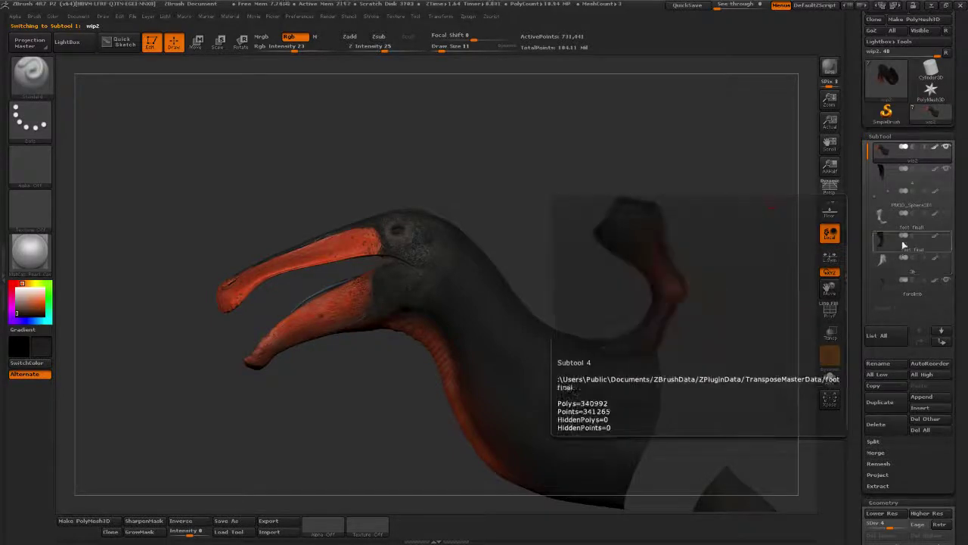
left_click(900, 282)
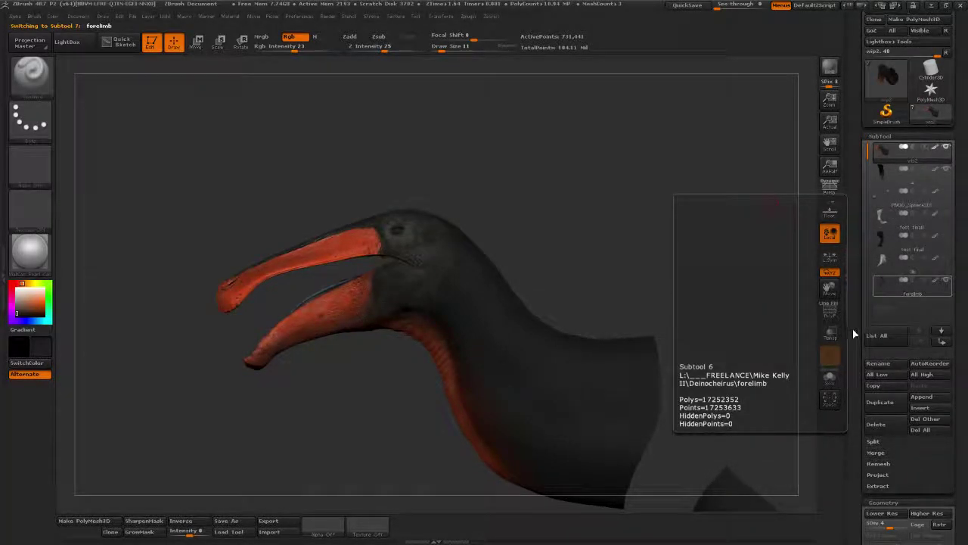
scroll(870, 329, "down", 8)
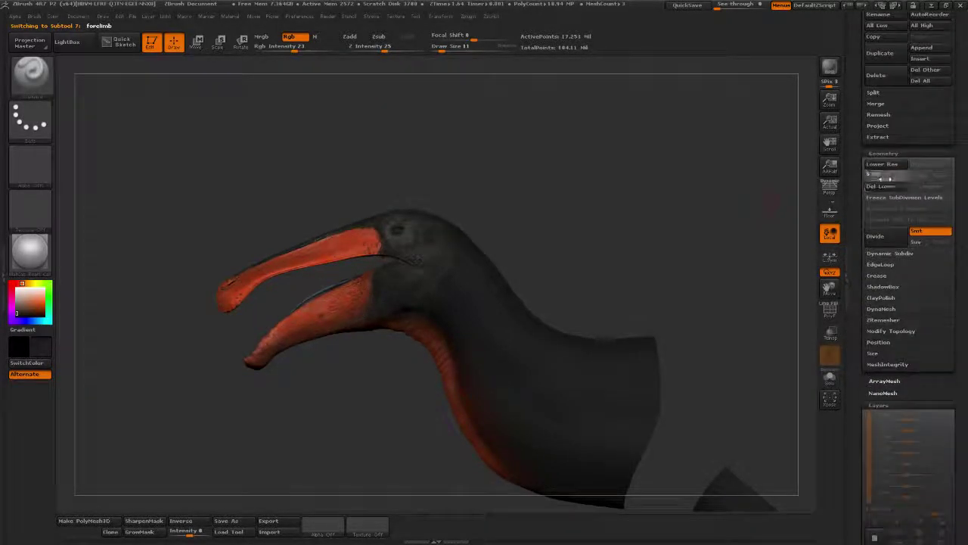
left_click(887, 177)
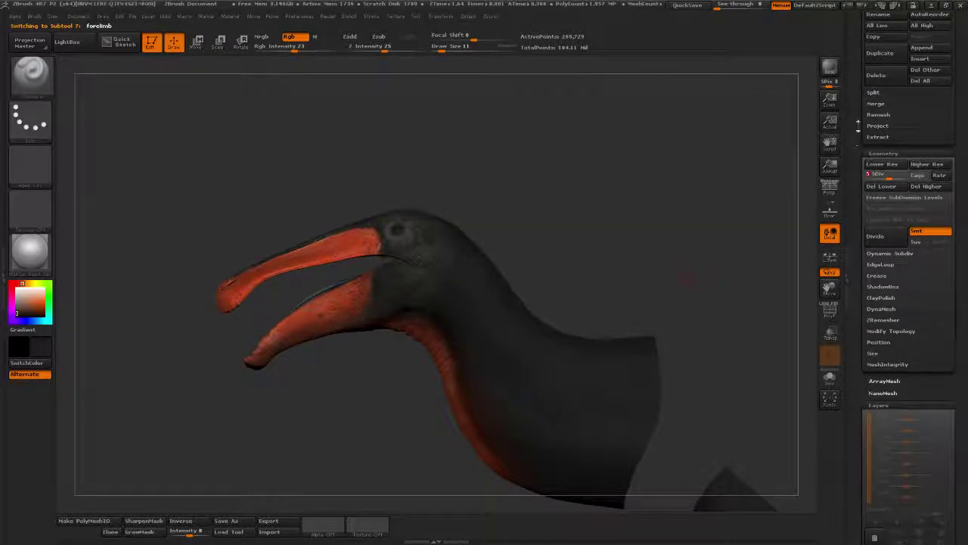
- Save the whole creature model as a tool file
scroll(870, 128, "up", 8)
left_click(913, 33)
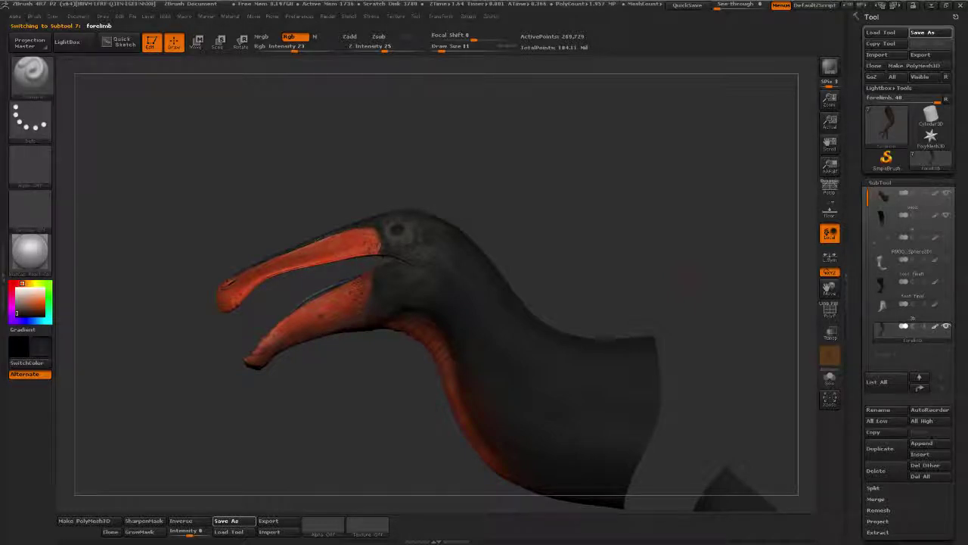
key("ctrl+s")
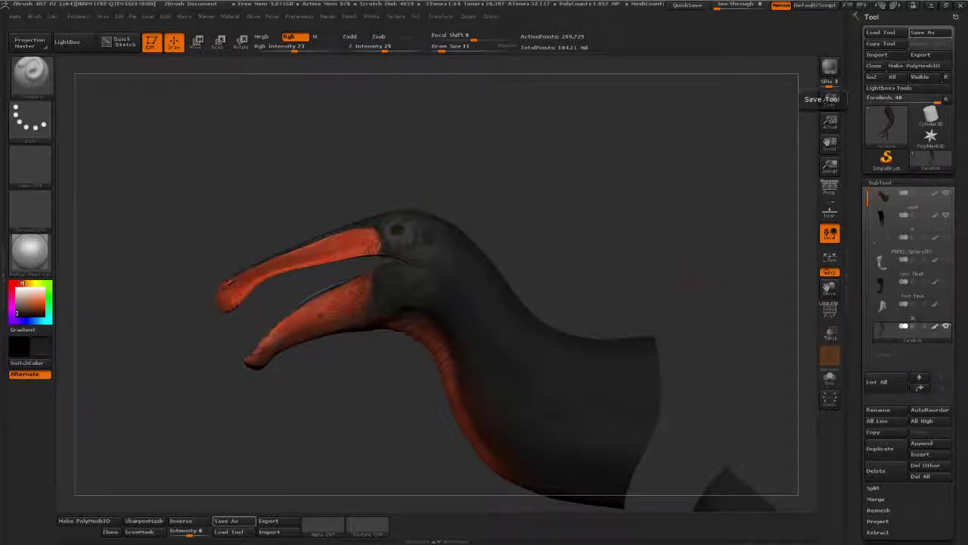
left_click_drag(523, 231, 525, 242)
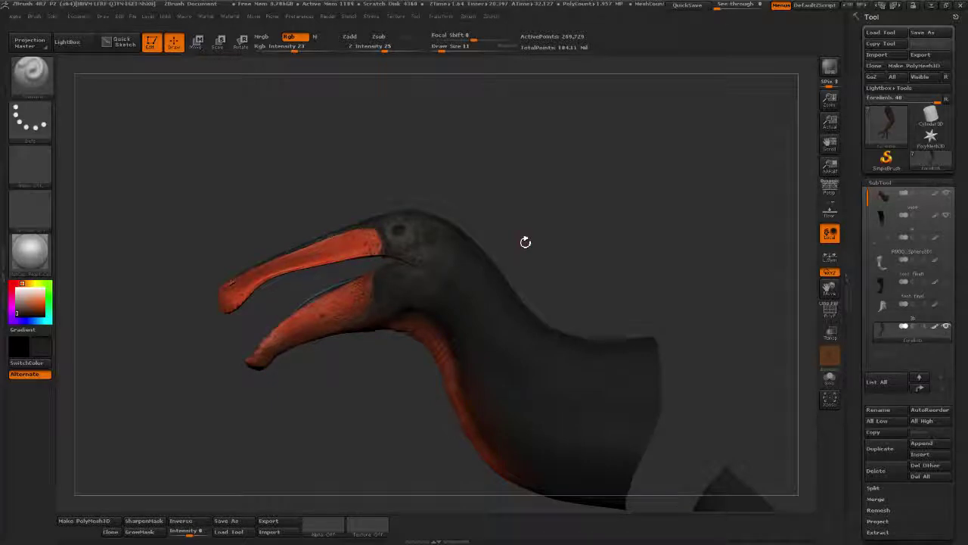
left_click_drag(524, 232, 530, 236)
key("shift")
key("shift")
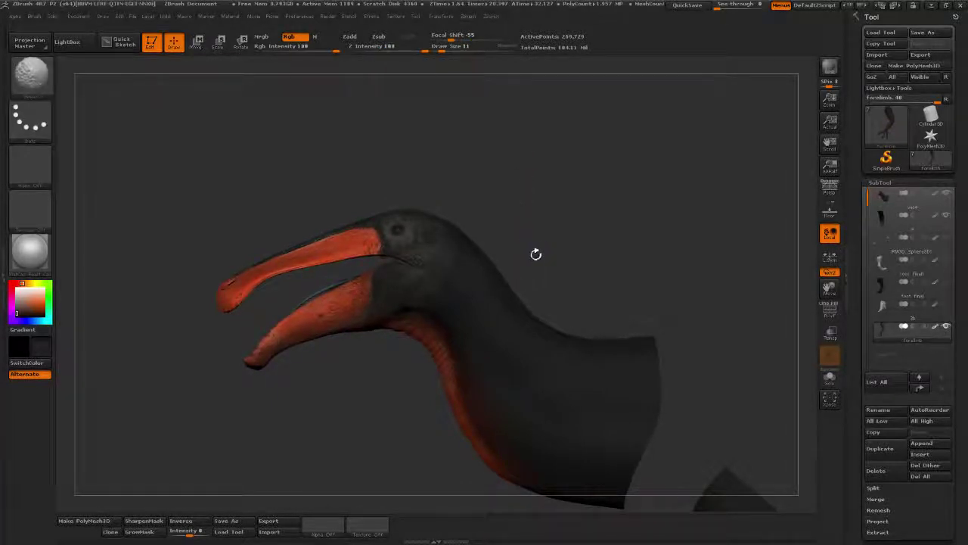
- Lower the forelimb subtool to its lowest subdivision, level 1
left_click_drag(662, 223, 637, 156, "alt")
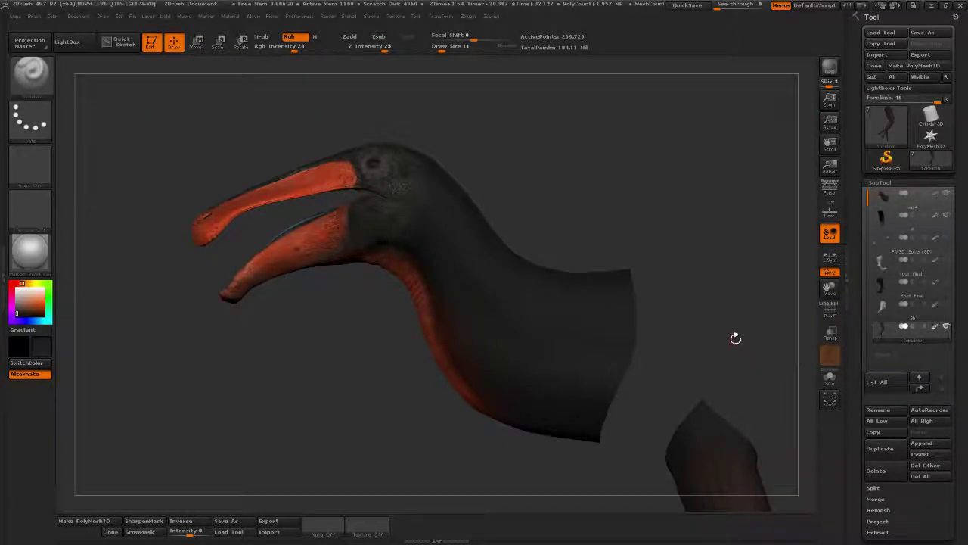
left_click_drag(735, 338, 565, 152, "alt")
left_click_drag(859, 342, 853, 276)
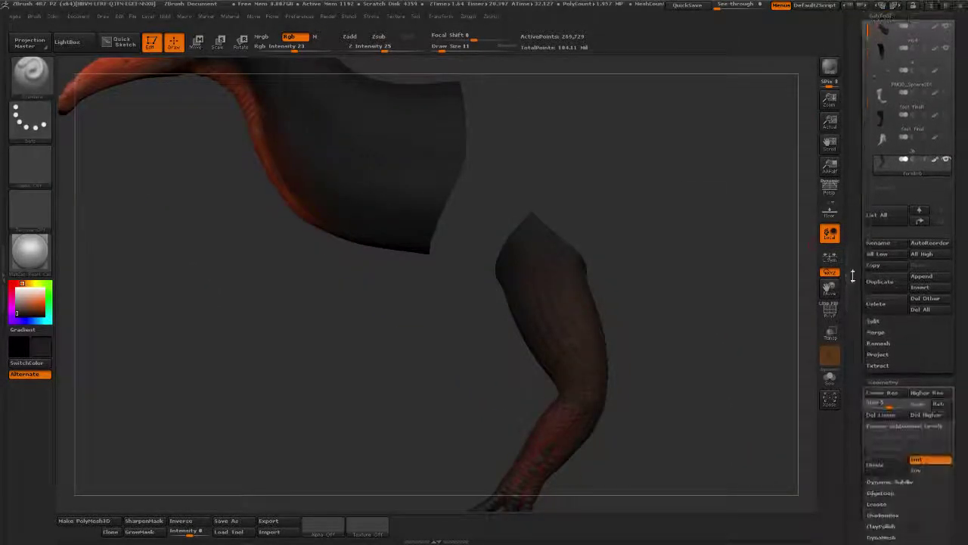
scroll(853, 277, "down", 3)
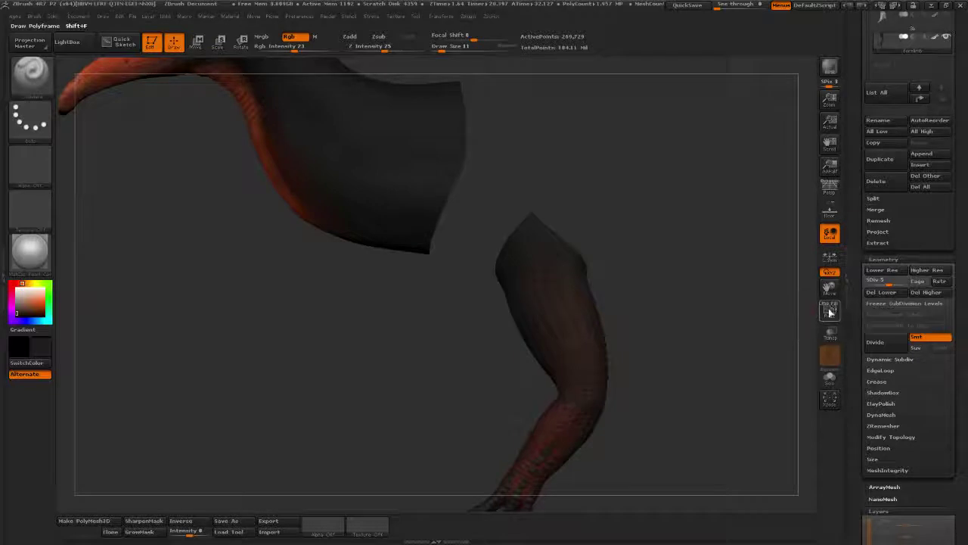
key("shift+d")
key("shift+d")
key("shift+d")
key("shift+d")
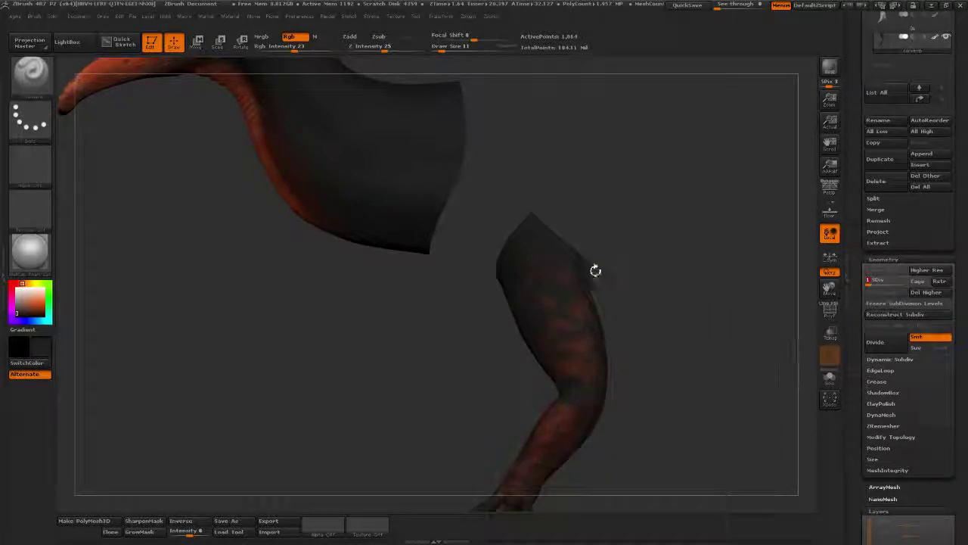
- Select the head and neck subtool and set its subdivision to level 1
left_click(416, 197, "alt")
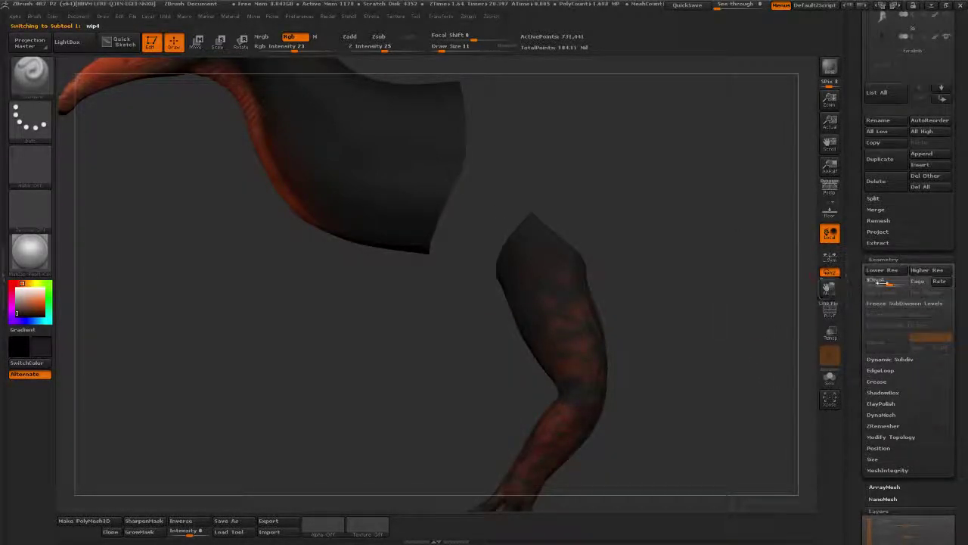
left_click_drag(882, 282, 821, 304)
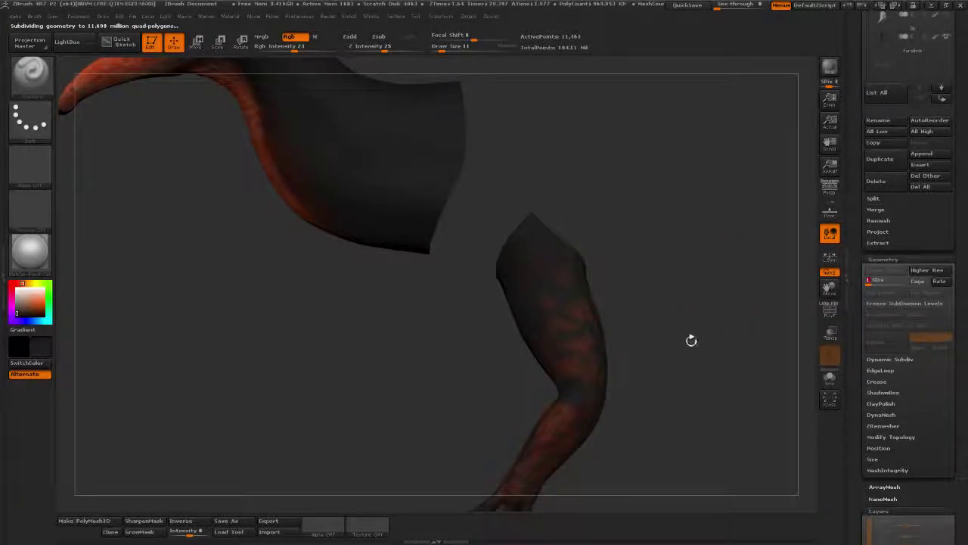
left_click_drag(692, 341, 396, 214, "alt")
left_click_drag(587, 321, 466, 302)
left_click_drag(338, 264, 628, 330)
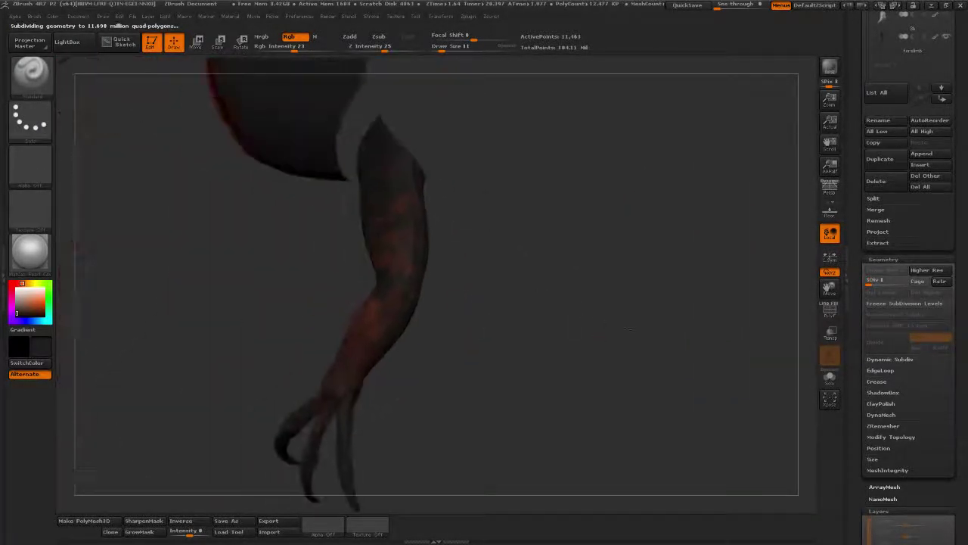
- Select the forelimb subtool and hide all other subtools to isolate it
left_click(562, 379, "alt")
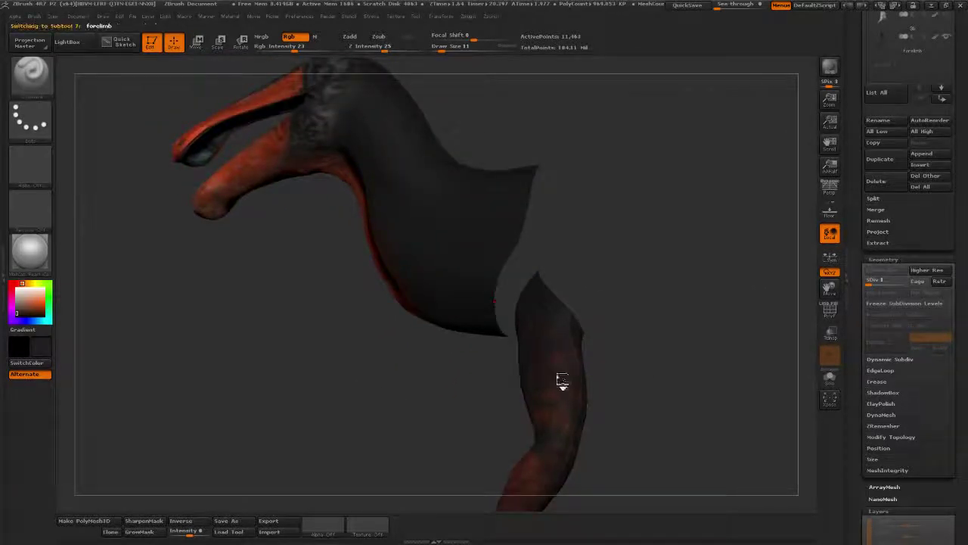
left_click_drag(643, 393, 649, 343, "alt")
left_click_drag(860, 173, 860, 395)
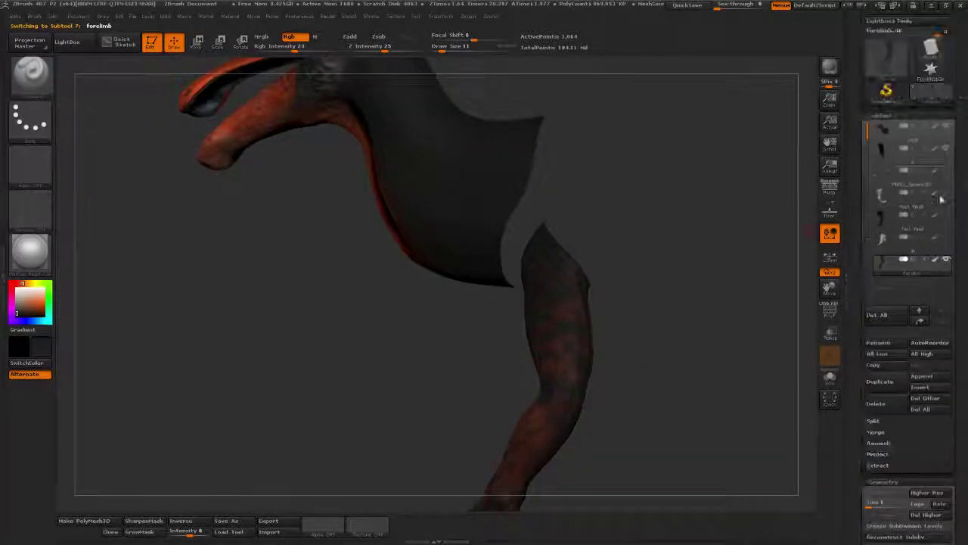
left_click(946, 260)
left_click_drag(623, 400, 768, 302, "alt")
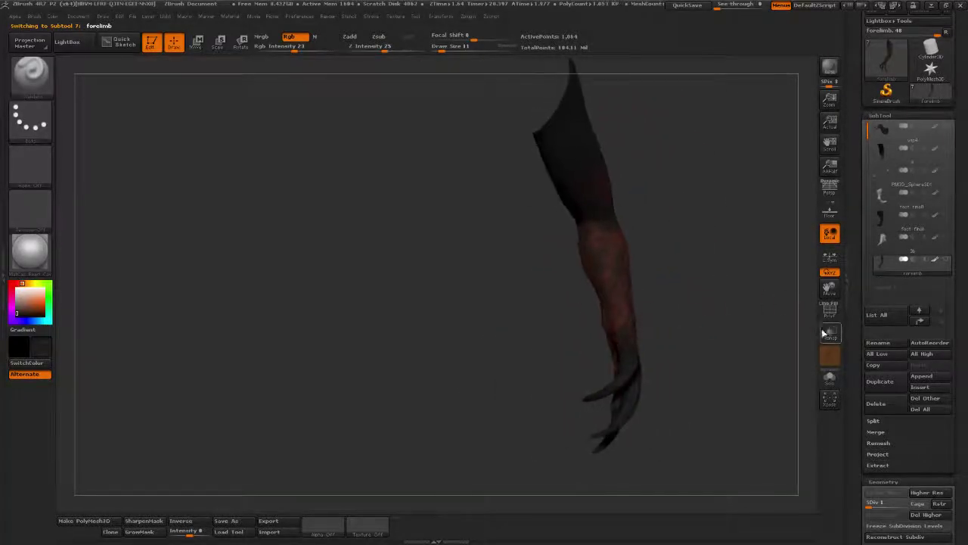
- Turn off the forelimb's polypaint display and pick a light grey main colour
left_click(935, 259)
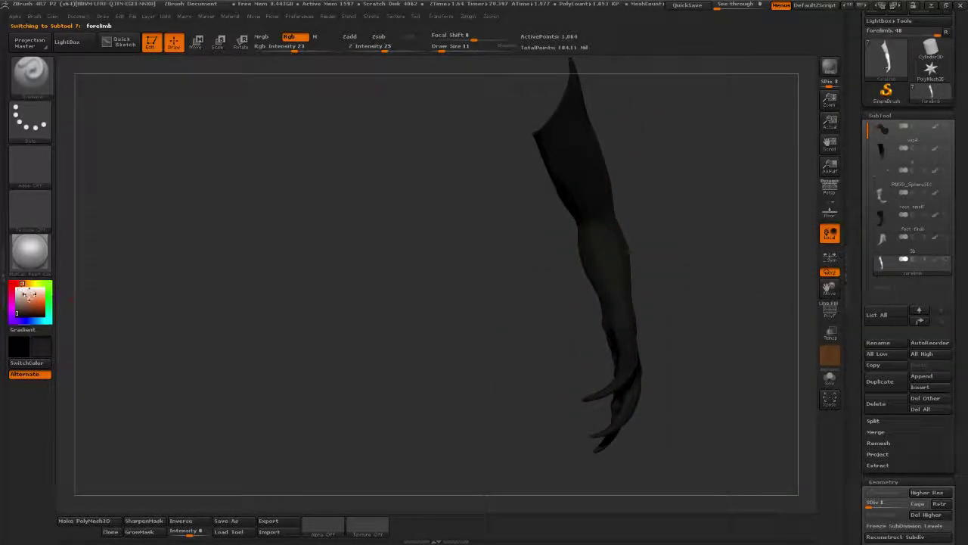
left_click(19, 288)
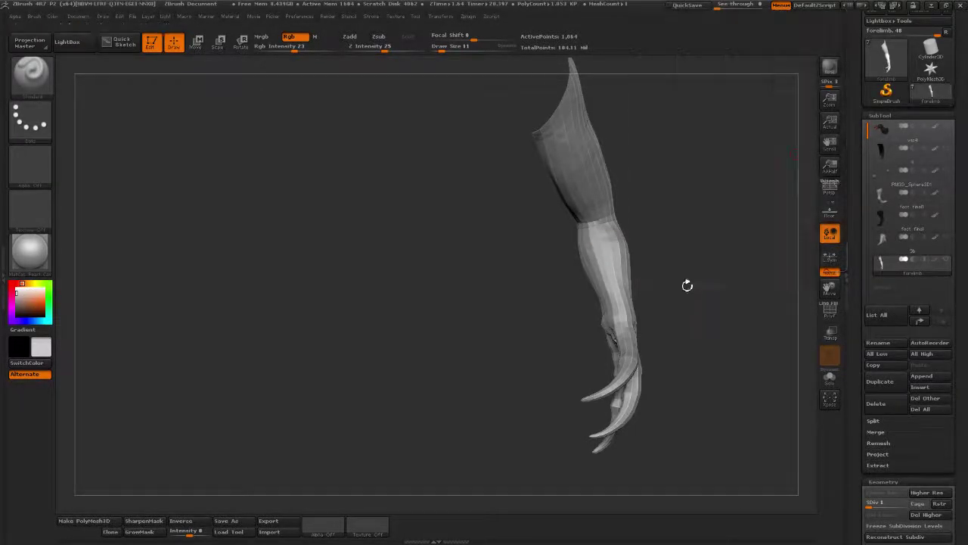
left_click_drag(687, 285, 526, 252)
- Disable Rgb colour painting for the brush and bring the forelimb's hand into close view
left_click(302, 39)
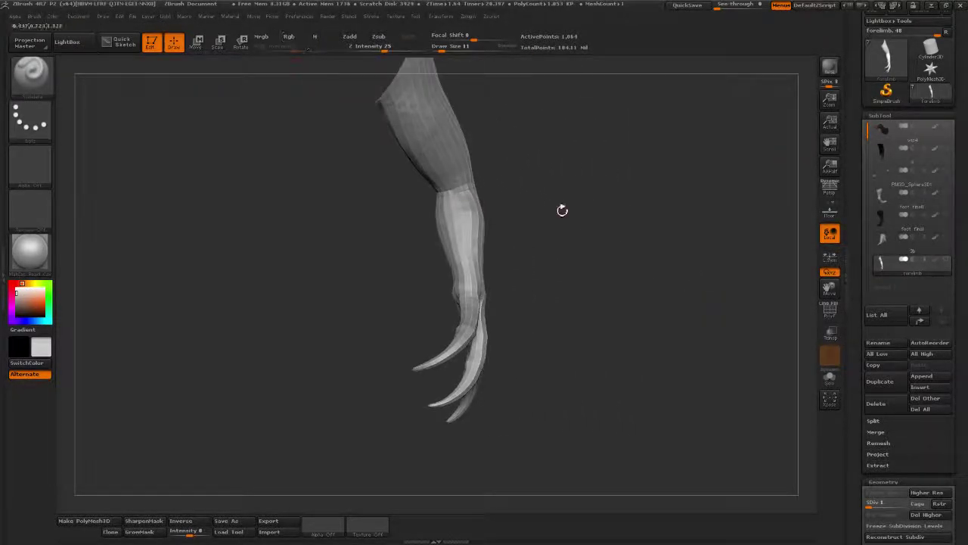
left_click_drag(562, 209, 580, 285)
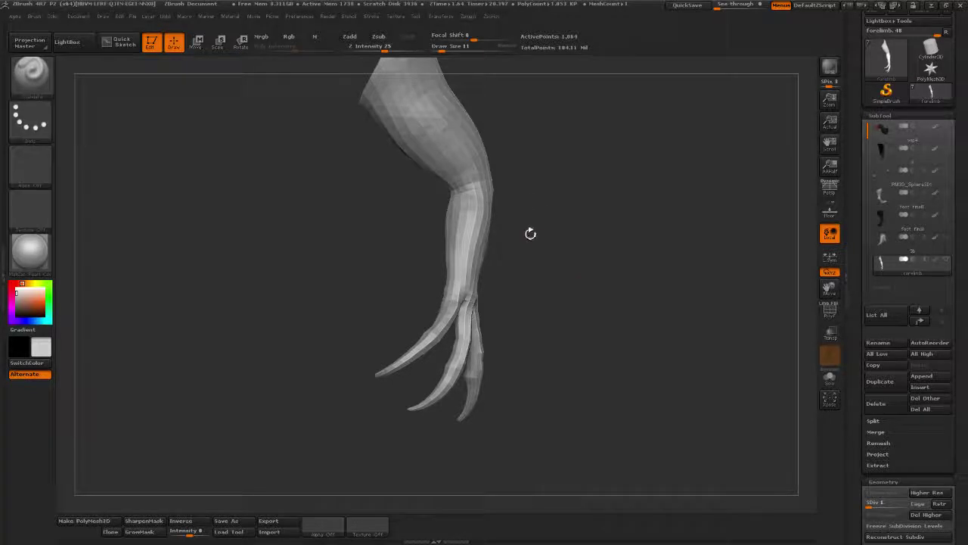
mouse_move(548, 249)
left_mouse_down()
mouse_move(528, 250)
mouse_move(556, 263)
left_mouse_up()
mouse_move(524, 294)
left_mouse_down()
mouse_move(591, 299)
mouse_move(497, 305)
mouse_move(522, 337)
mouse_move(550, 284)
mouse_move(564, 314)
mouse_move(549, 300)
left_mouse_up()
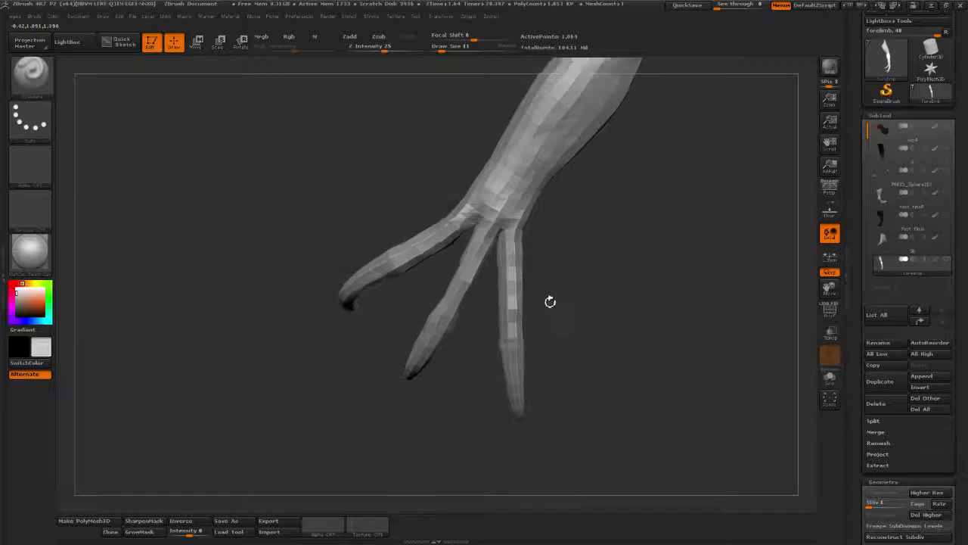
- Hide the three fingers with the SelectLasso brush, leaving only the arm and short finger stubs visible
key("ctrl+shift")
left_click_drag(535, 449, 563, 421, "ctrl+shift")
left_click(40, 78)
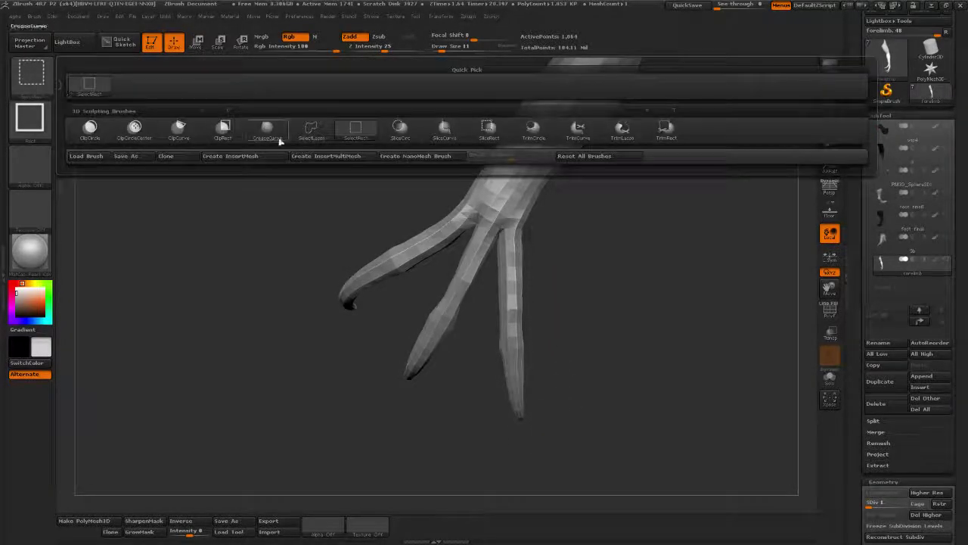
left_click(311, 135)
mouse_move(602, 355)
left_mouse_down("ctrl+shift")
mouse_move(318, 382)
mouse_move(265, 215)
left_mouse_up("ctrl+shift")
mouse_move(333, 215)
left_mouse_down("ctrl+shift")
mouse_move(484, 227)
mouse_move(614, 314)
left_mouse_up("ctrl+shift")
left_click_drag(578, 246, 574, 321, "alt")
left_click_drag(576, 327, 584, 333, "ctrl+shift")
mouse_move(404, 297)
left_mouse_down("ctrl+shift")
mouse_move(372, 256)
mouse_move(401, 256)
left_mouse_up("ctrl+shift")
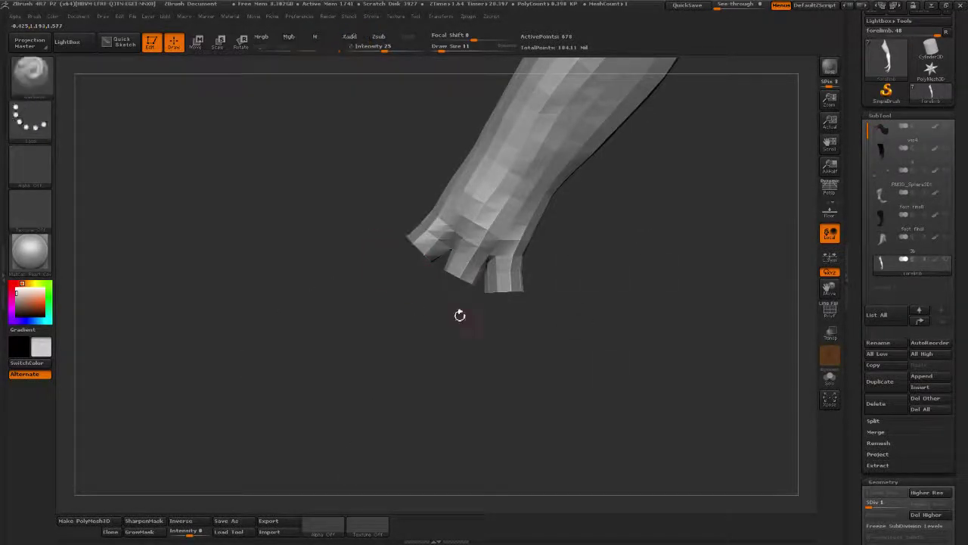
mouse_move(570, 343)
left_mouse_down()
mouse_move(695, 288)
mouse_move(813, 306)
left_mouse_up()
- Collapse the Geometry, Layers and Masking settings of the forelimb tool
left_click_drag(858, 337, 857, 127)
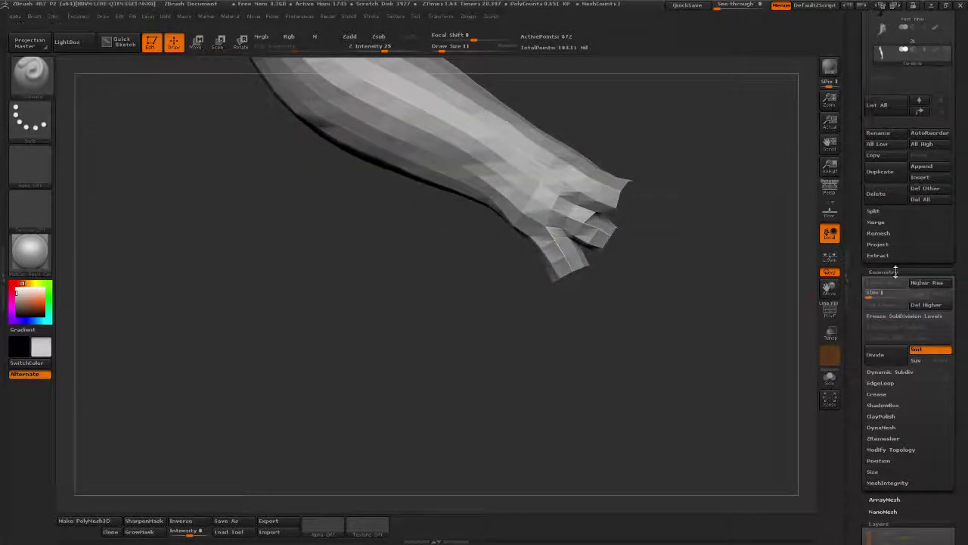
left_click(895, 272)
left_click_drag(869, 290, 869, 263)
left_click(881, 278)
left_click(879, 351)
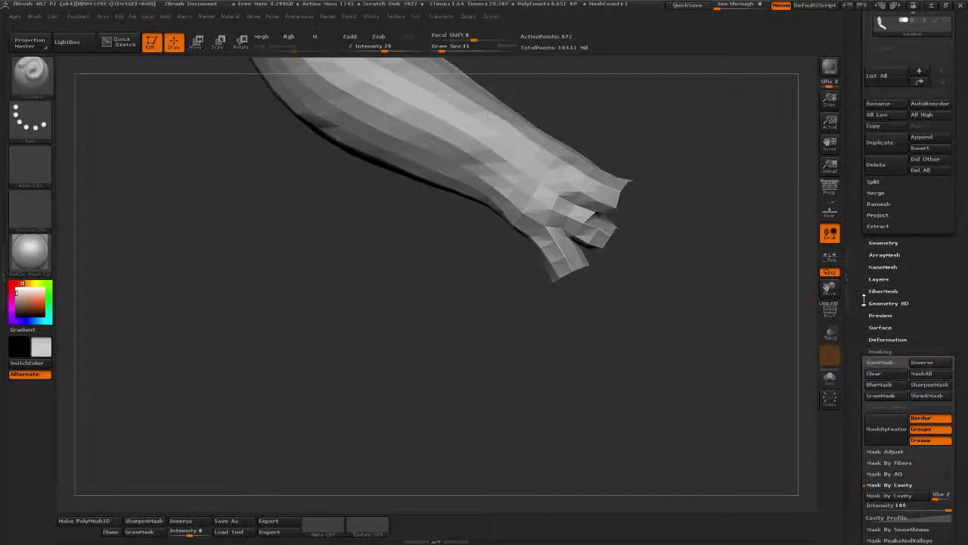
left_click(886, 352)
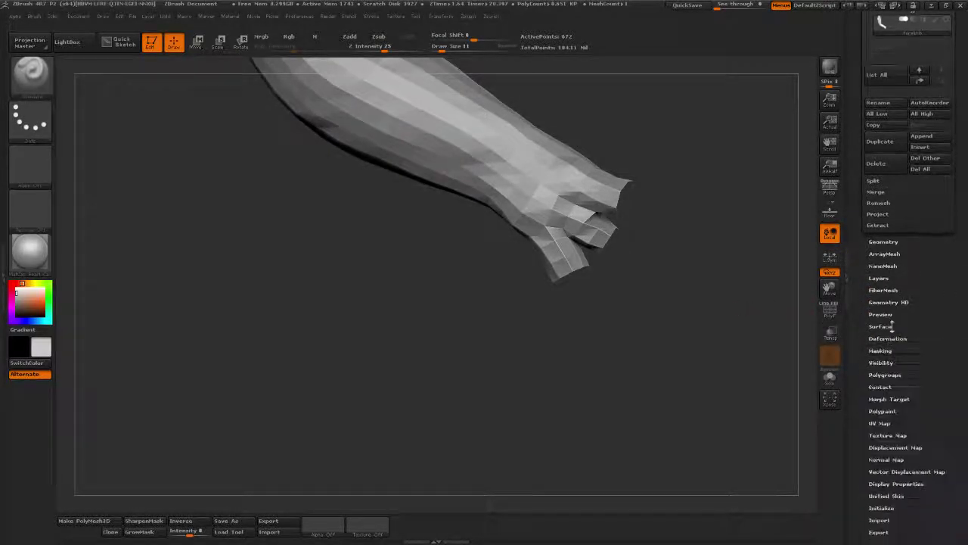
left_click_drag(861, 327, 863, 276)
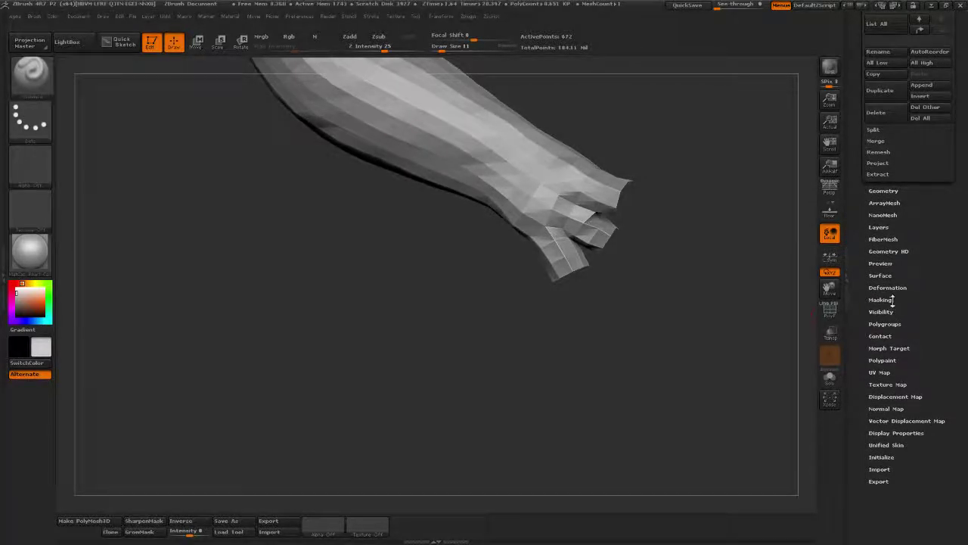
left_click(894, 301)
left_click(893, 300)
left_click(892, 292)
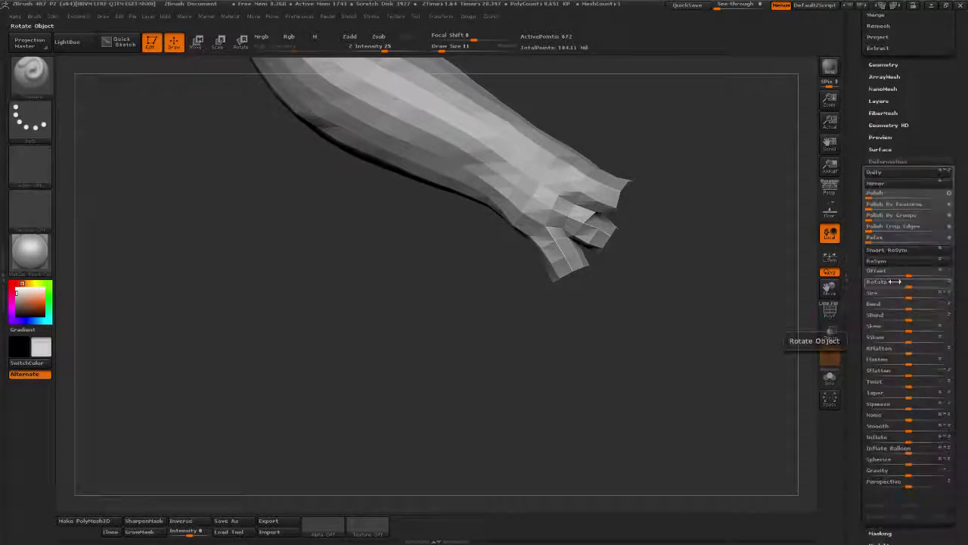
left_click(863, 173)
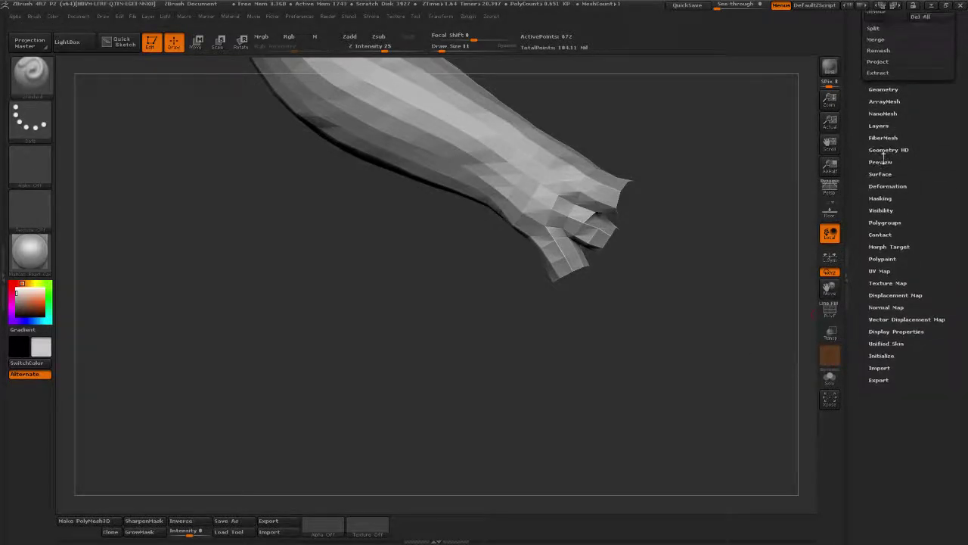
left_click(889, 152)
left_click(889, 151)
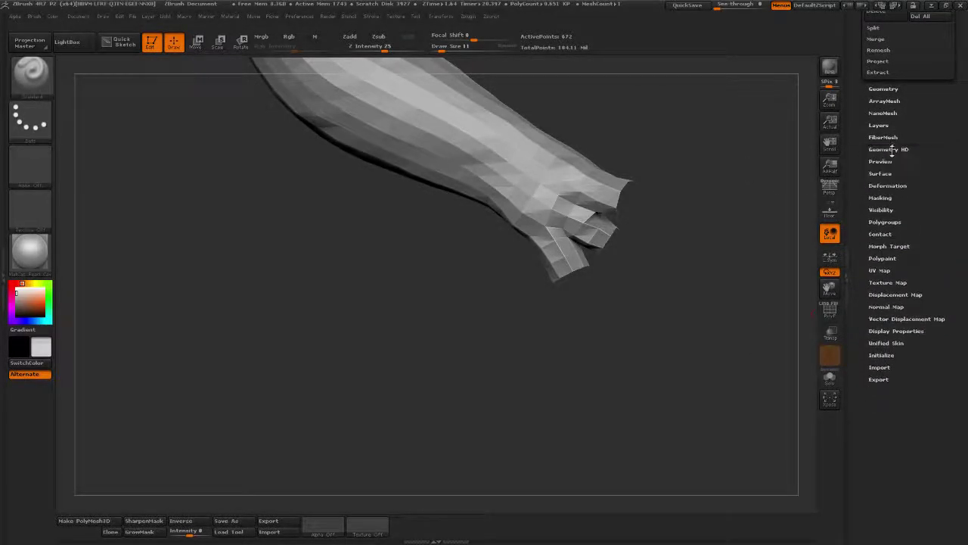
left_click(888, 125)
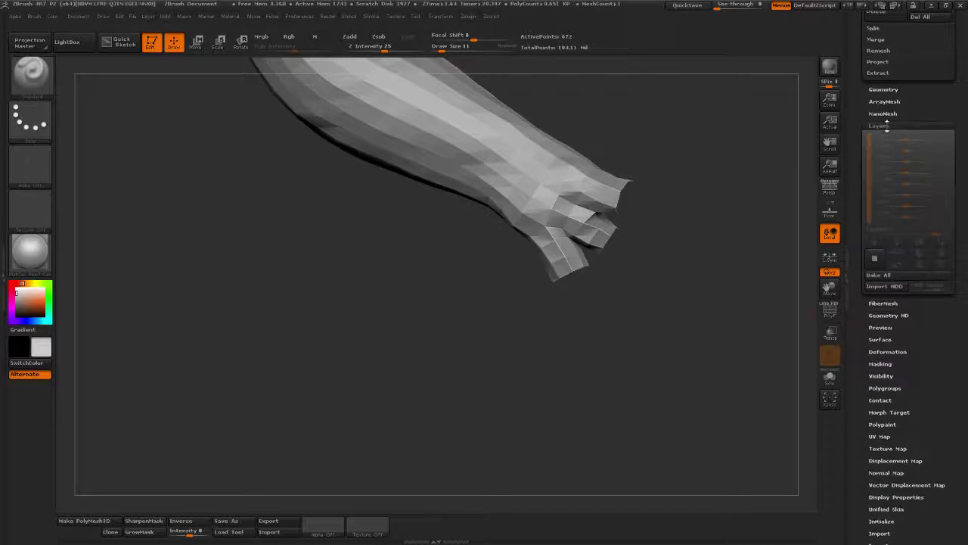
left_click(889, 126)
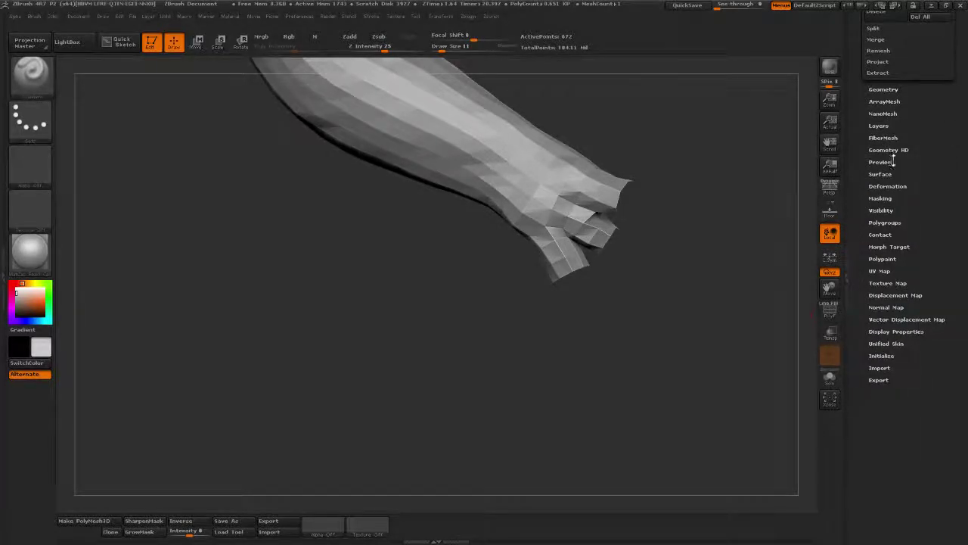
- Shrink the visible arm region at its open finger edges, and grow the visible region again
left_click(882, 211)
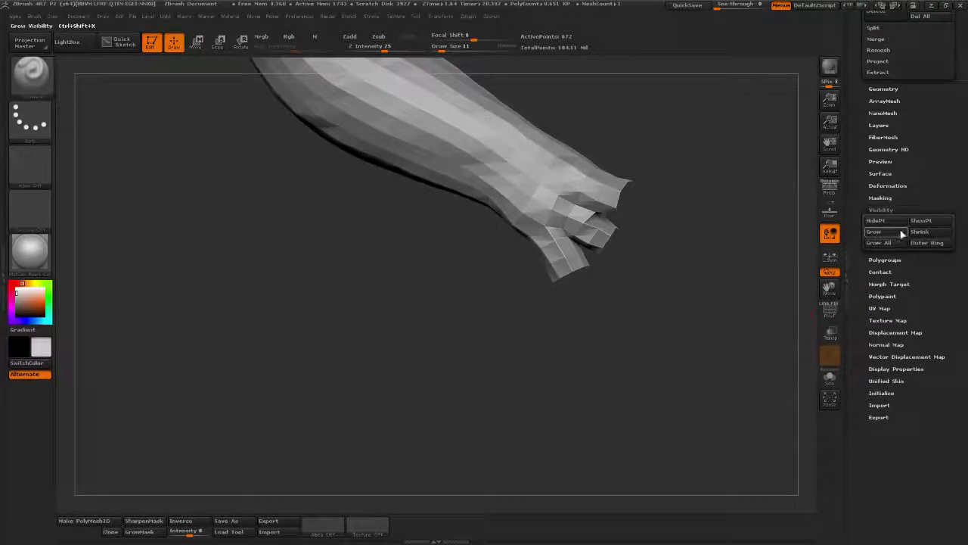
left_click(918, 233)
left_click(918, 234)
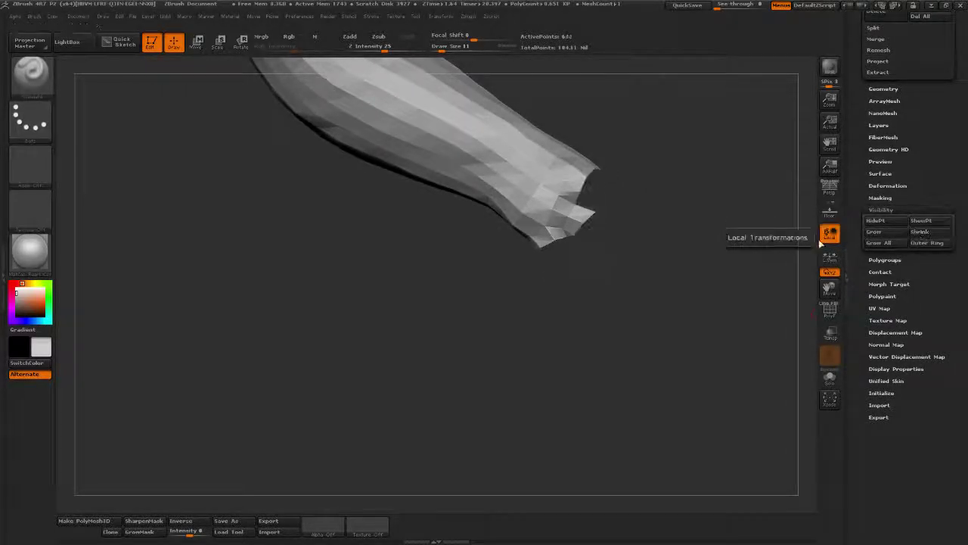
left_click_drag(757, 274, 578, 271)
key("ctrl+shift+x")
- Invert the forelimb's visibility to show only the three fingers, framed in view
mouse_move(681, 254)
left_mouse_down()
mouse_move(611, 174)
mouse_move(659, 270)
mouse_move(619, 295)
mouse_move(672, 273)
left_mouse_up()
key("ctrl+shift")
left_click_drag(710, 291, 752, 261)
left_click_drag(857, 204, 848, 257)
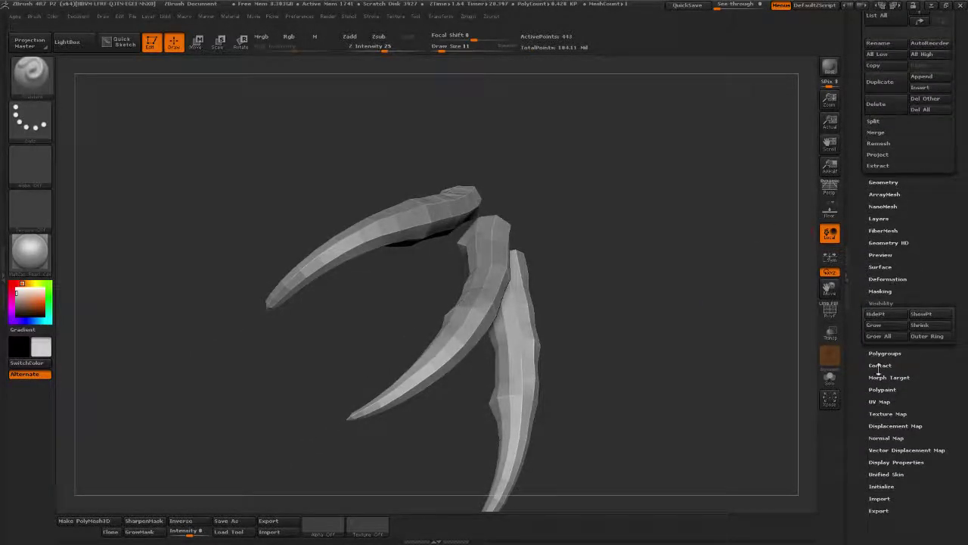
- Assign a separate polygroup to each of the three visible fingers with Auto Groups and turn on the polyframe display
left_click(885, 353)
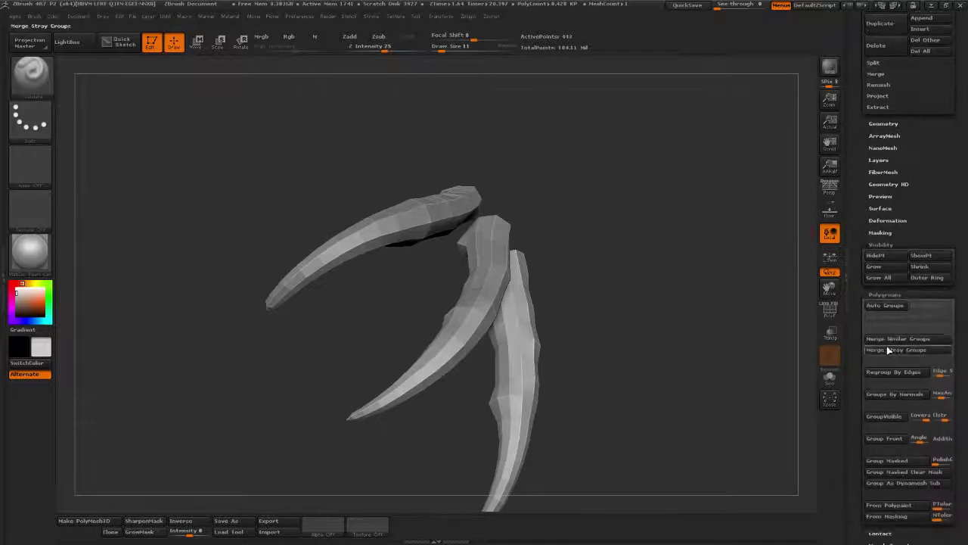
left_click(879, 308)
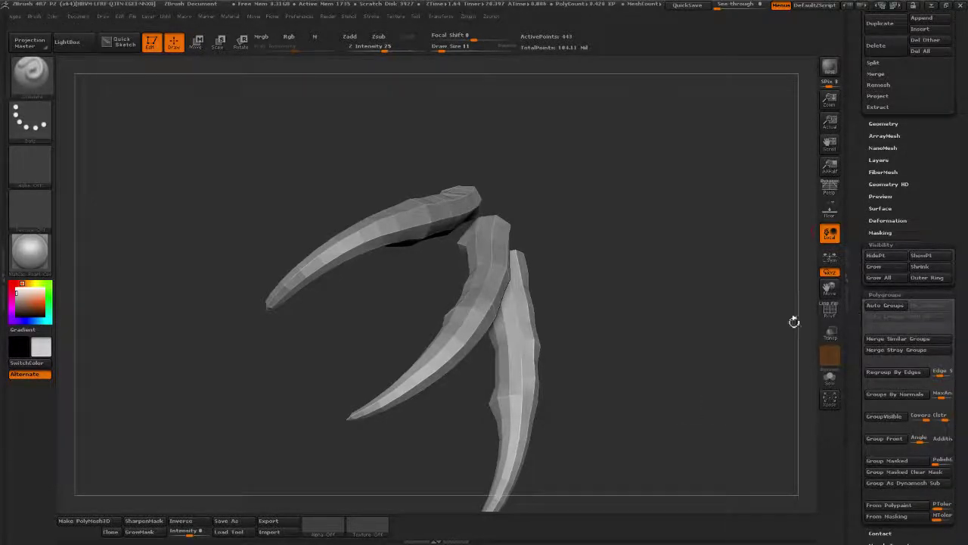
left_click_drag(794, 322, 698, 314)
left_click(836, 319)
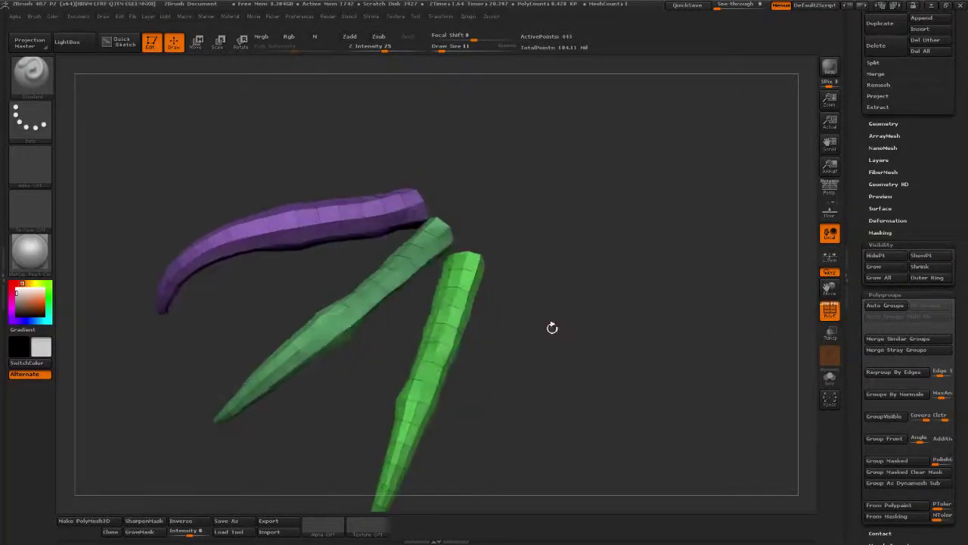
left_click_drag(552, 327, 714, 291)
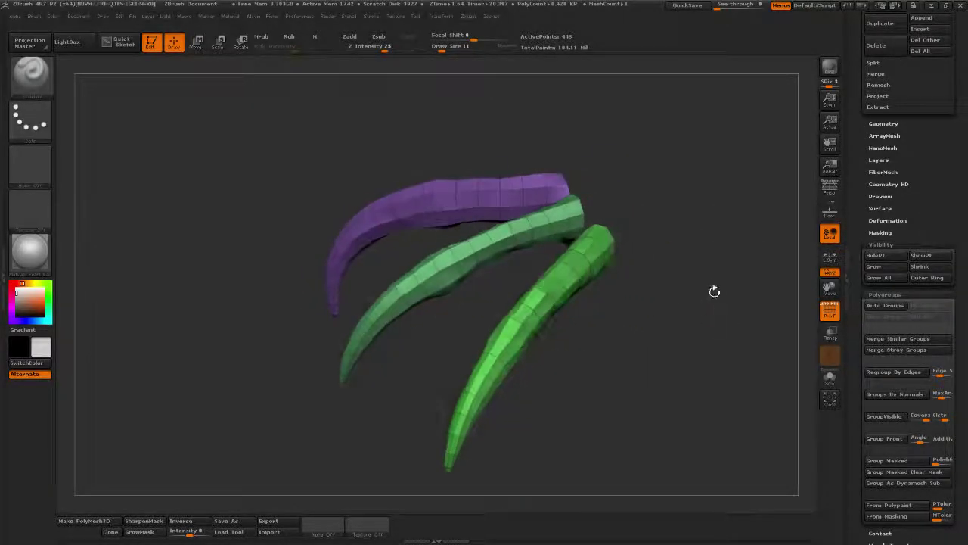
- Unhide the rest of the forelimb mesh and frame the whole limb
left_click(715, 336, "ctrl+shift")
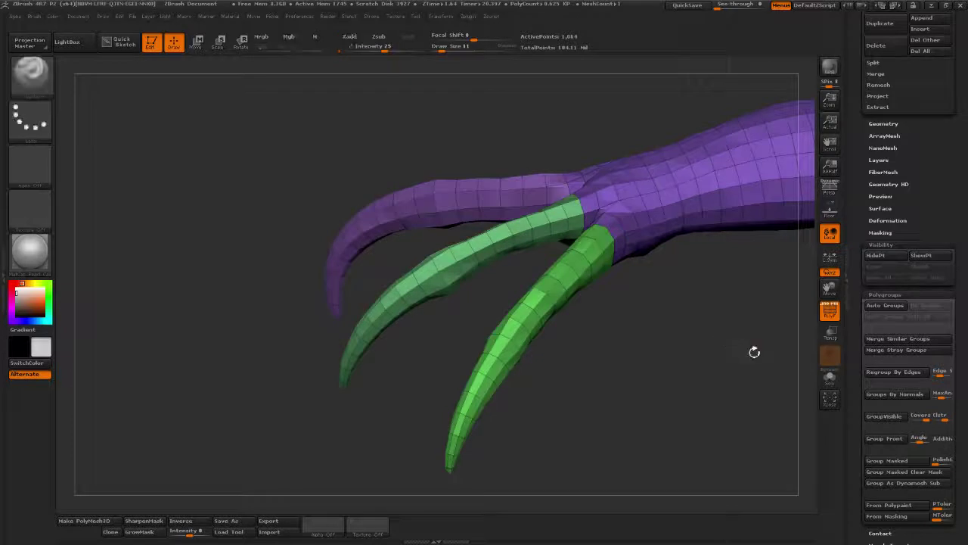
left_click_drag(754, 352, 654, 312)
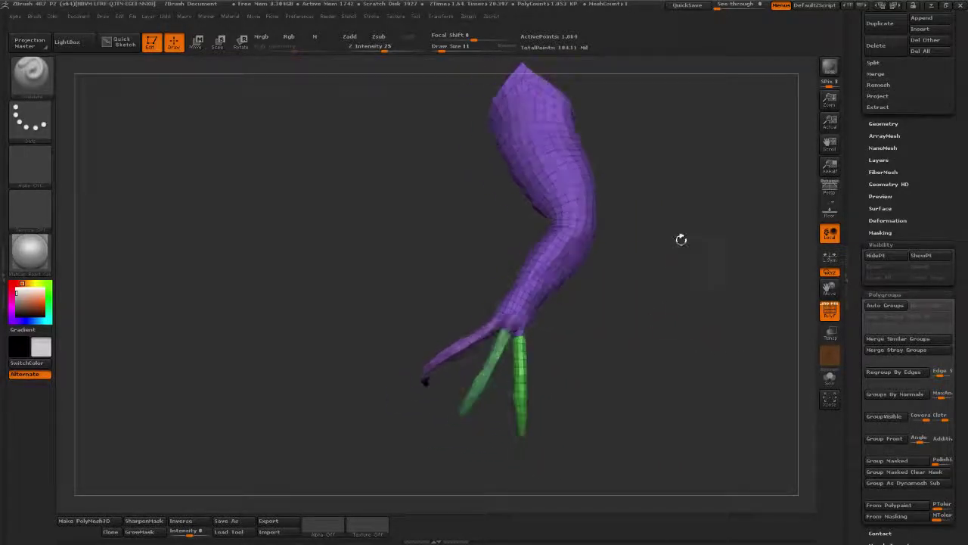
left_click_drag(665, 178, 611, 139)
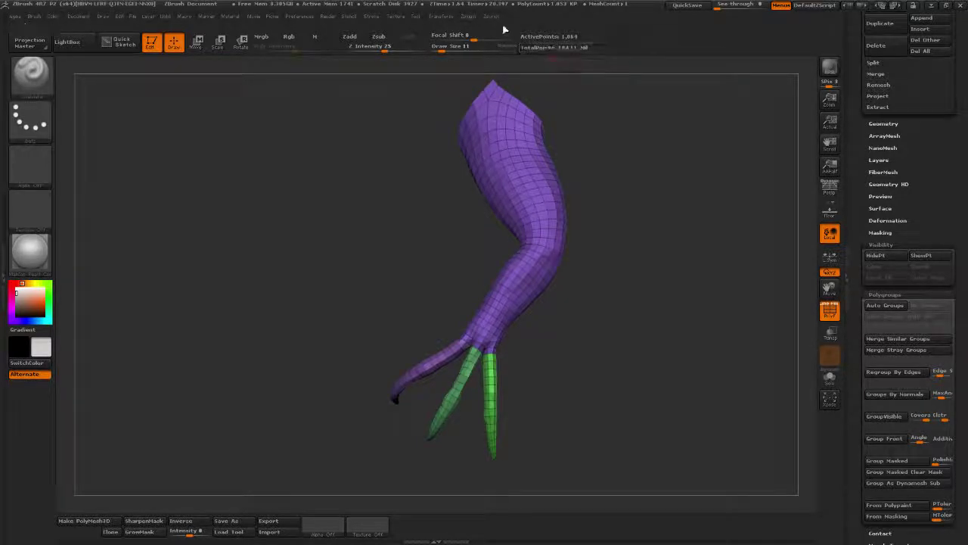
- Unwrap the forelimb with UV Master, with both Symmetry and Polygroups enabled
left_click(466, 16)
mouse_move(444, 23)
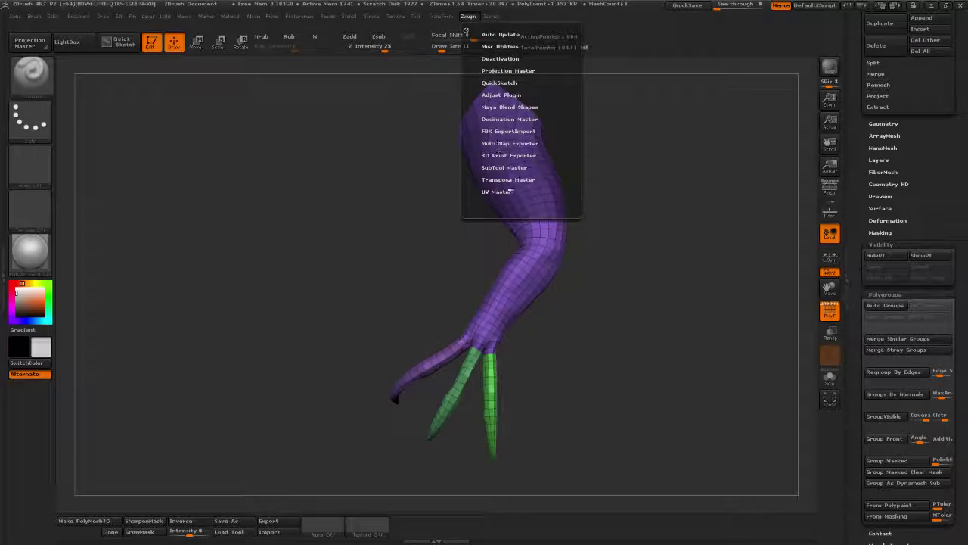
left_click(504, 192)
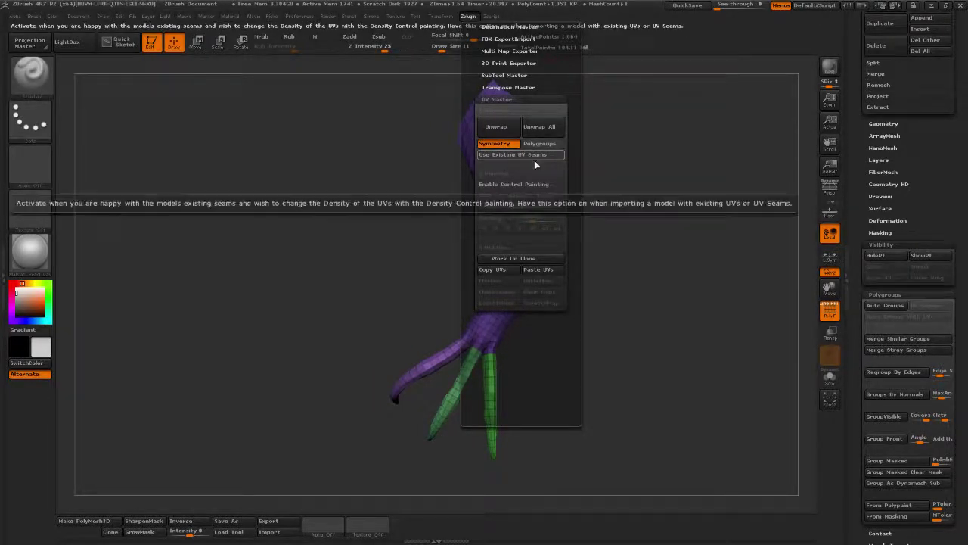
left_click_drag(577, 148, 579, 164)
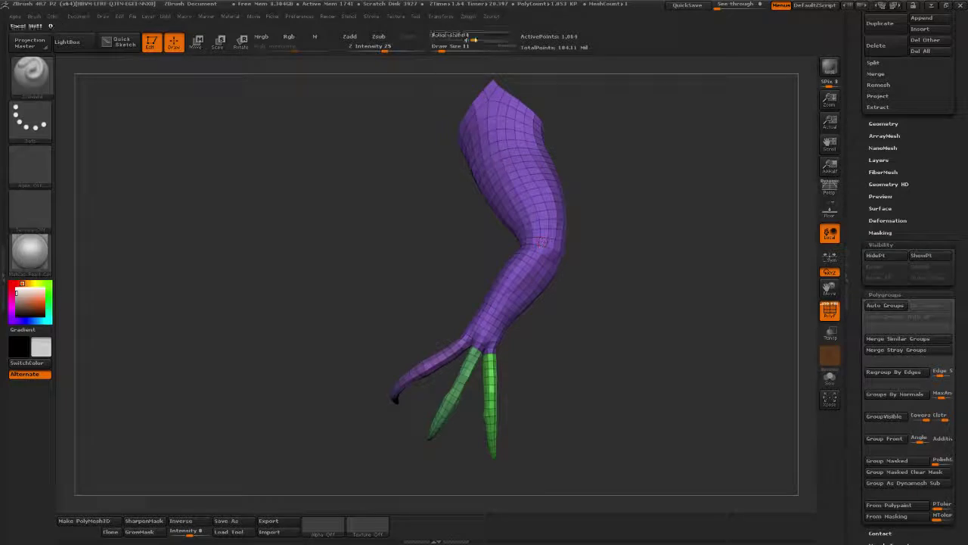
left_click(468, 16)
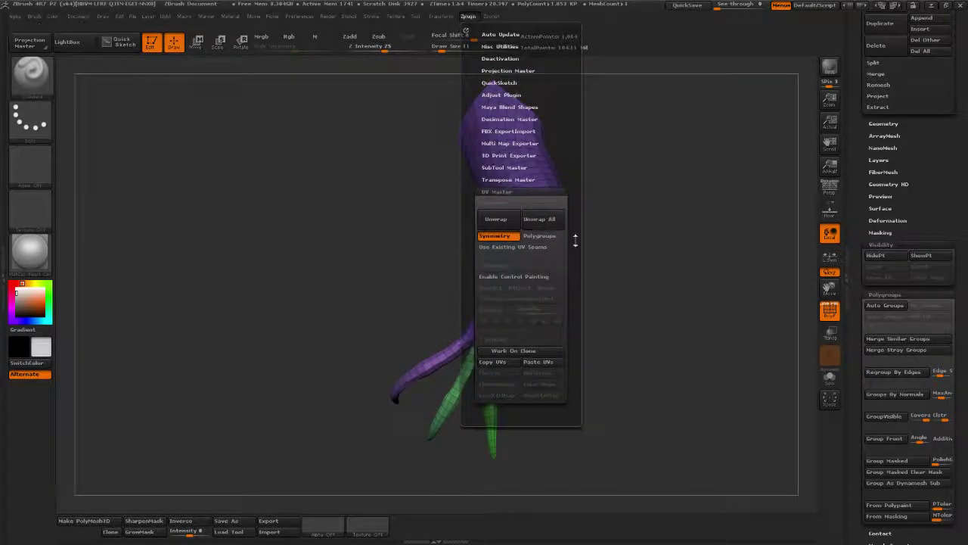
left_click_drag(577, 240, 571, 202)
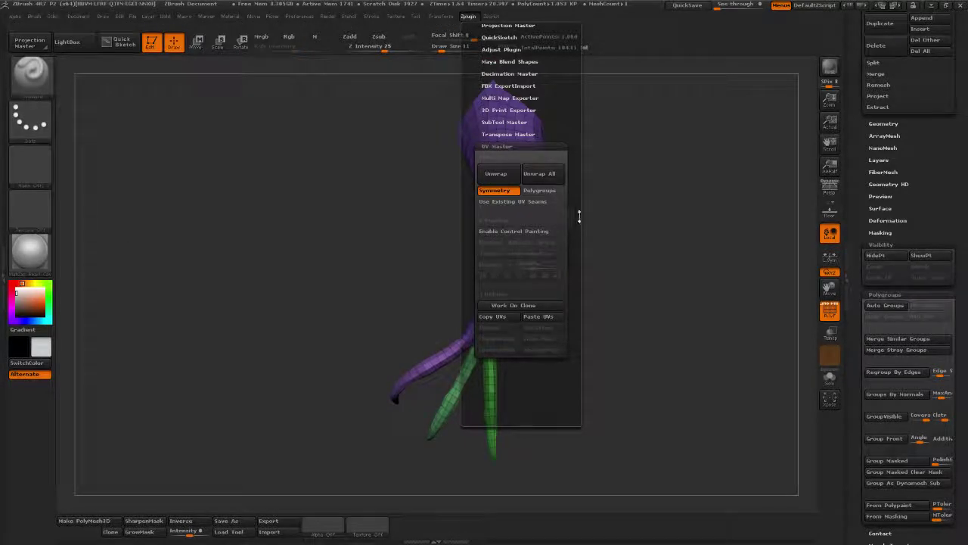
left_click_drag(577, 219, 572, 212)
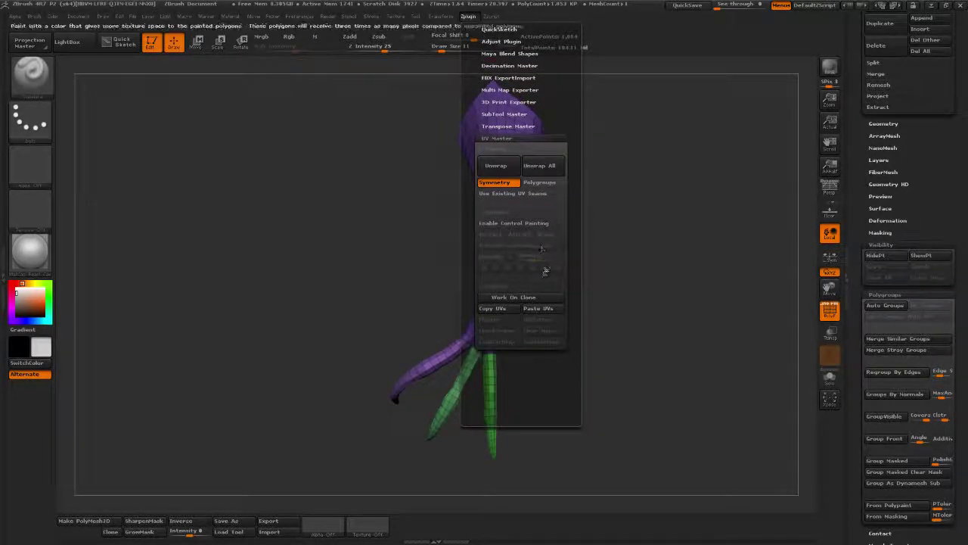
left_click(537, 183)
left_click(505, 167)
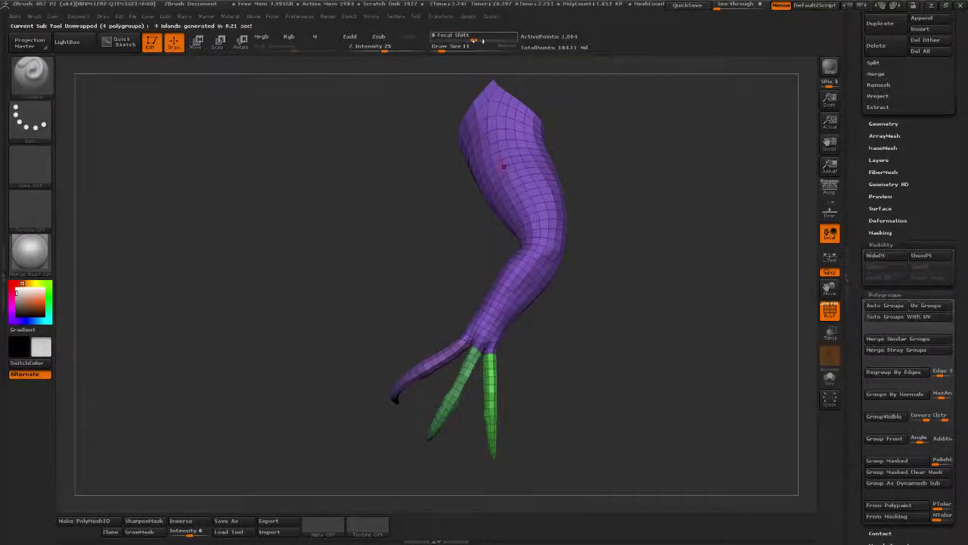
- Create a UV Master working clone of the forelimb and flatten it to inspect the UV islands
left_click(469, 16)
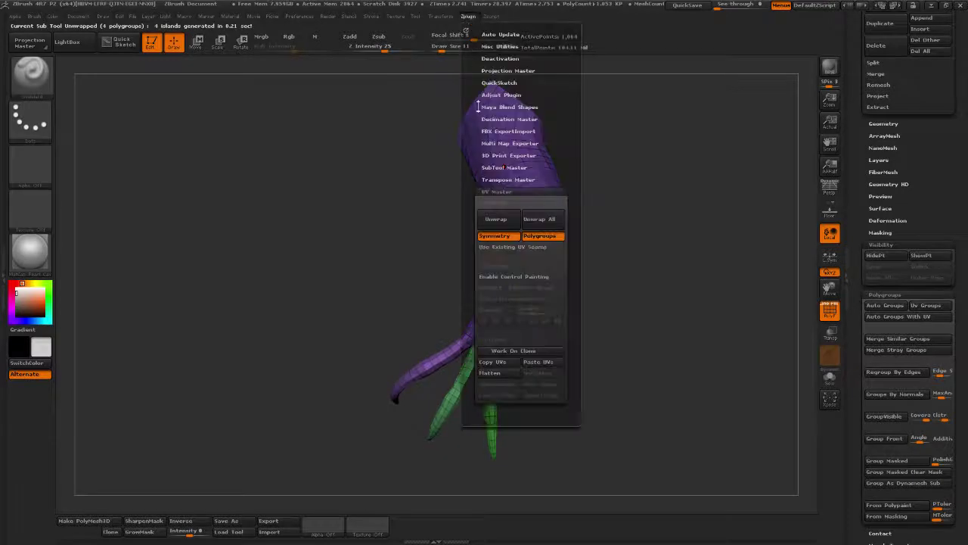
left_click(516, 351)
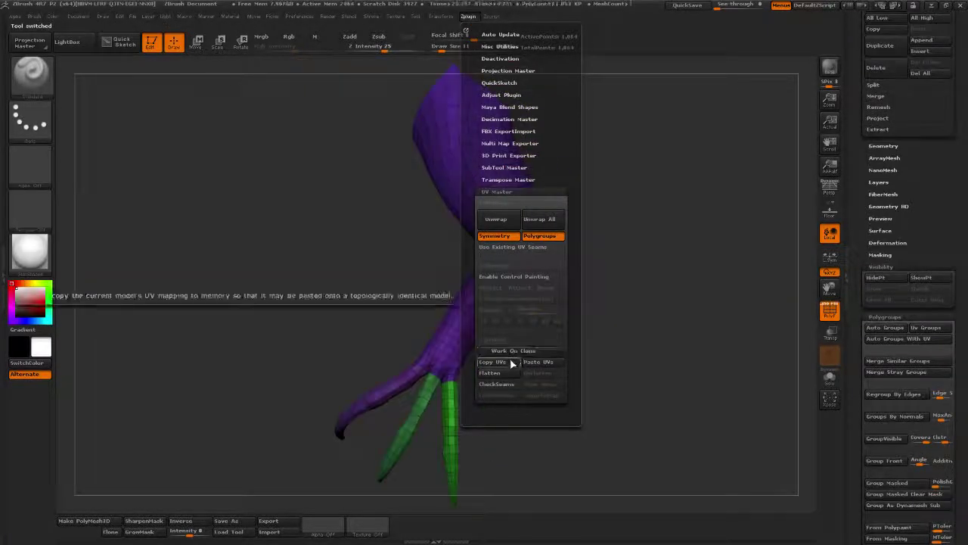
left_click(519, 373)
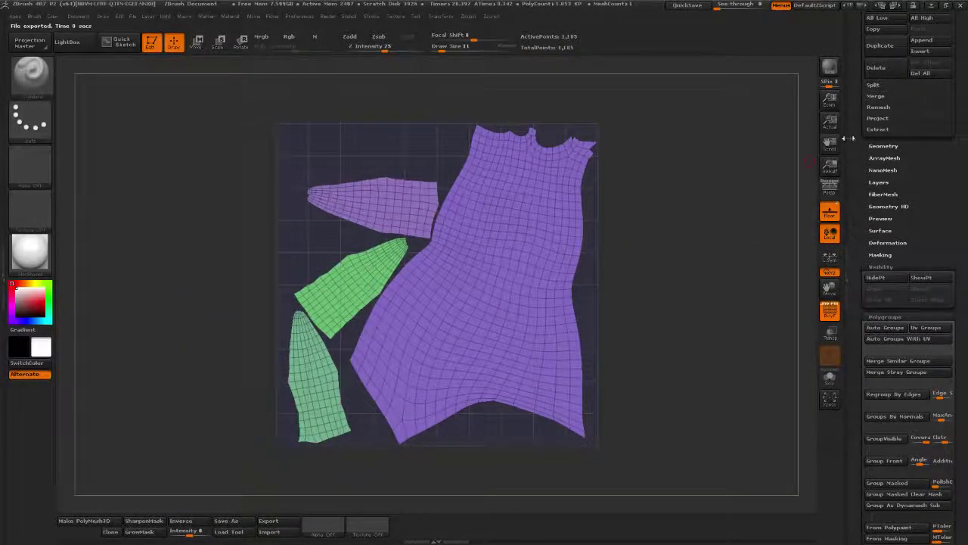
- Switch from the flattened clone back to the original forelimb tool and frame the limb upright
scroll(858, 121, "up", 10)
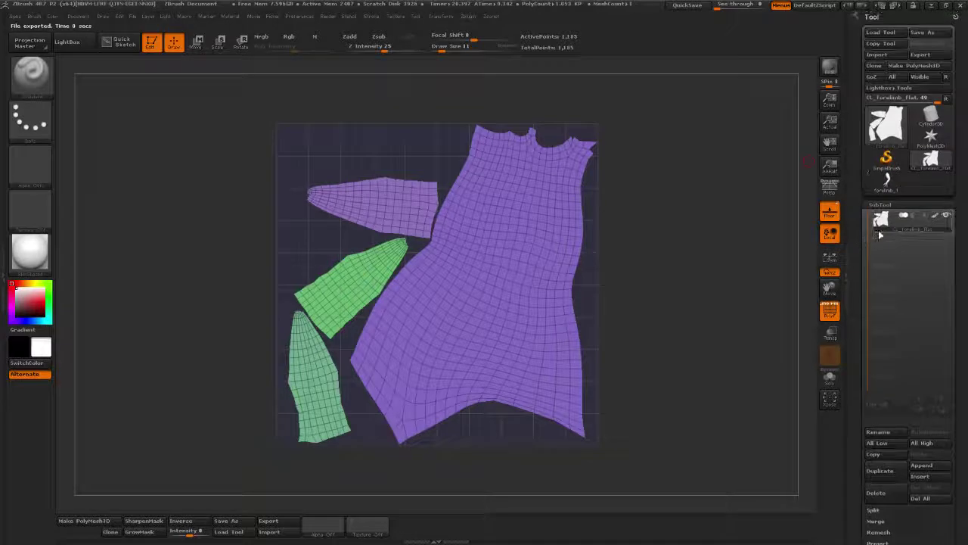
left_click(887, 182)
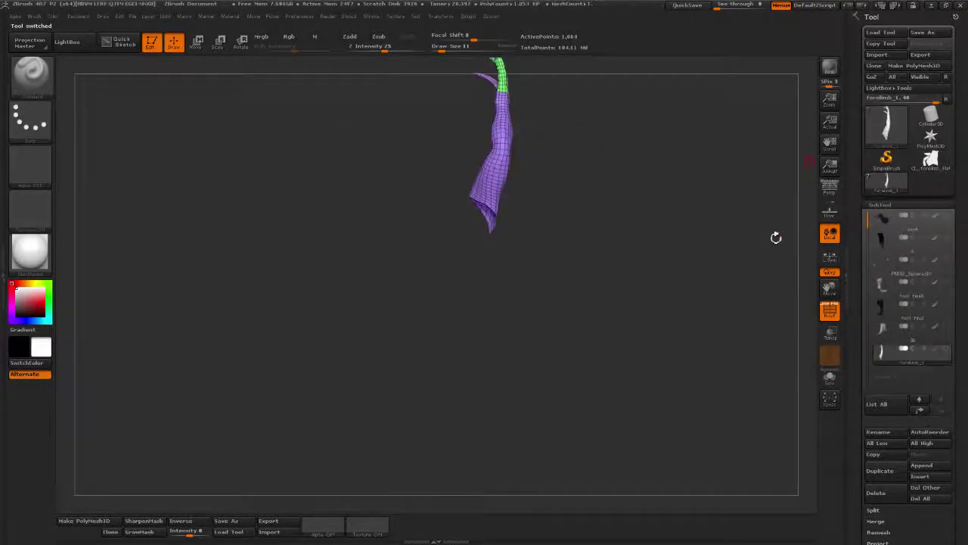
left_click_drag(704, 267, 786, 304)
- Collapse the forelimb's Polygroups settings and expand its Texture Map settings
scroll(892, 195, "down", 10)
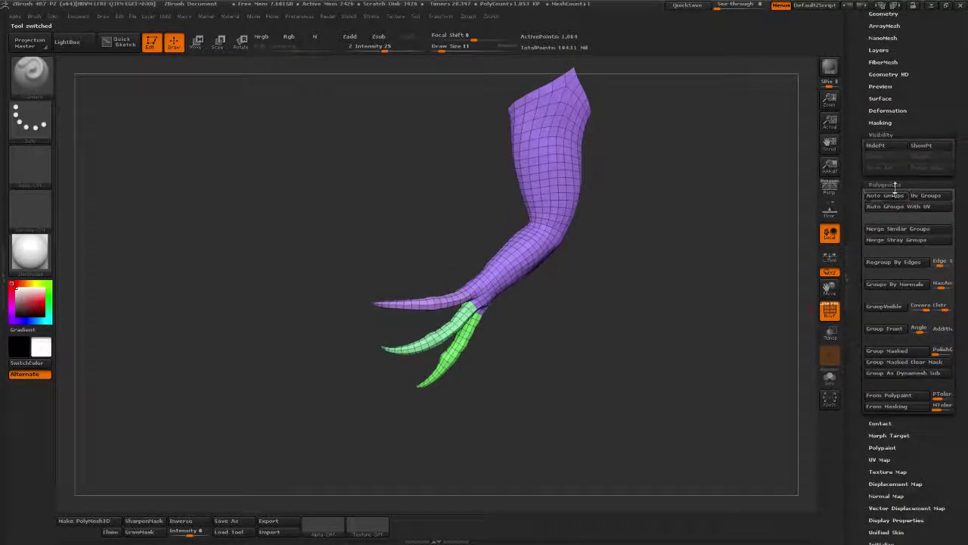
left_click(885, 186)
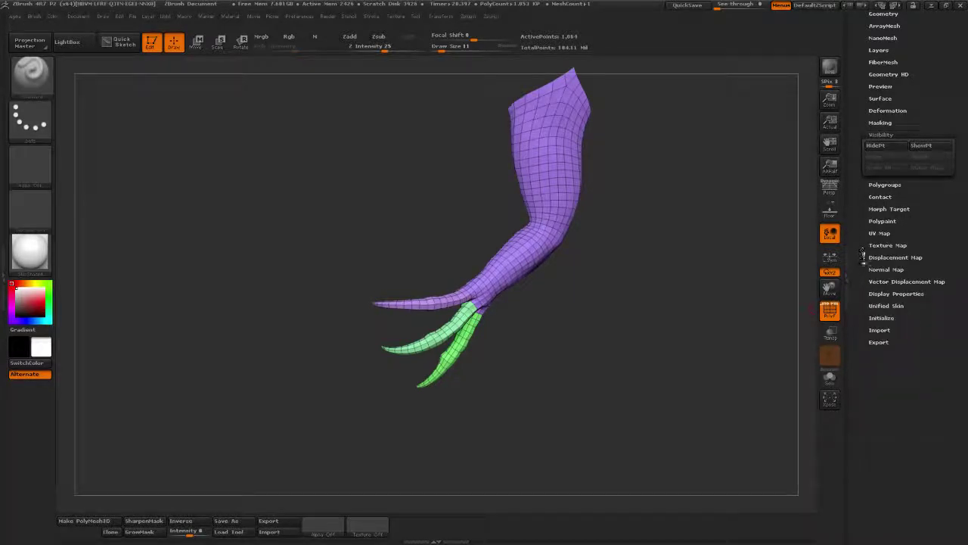
left_click(886, 245)
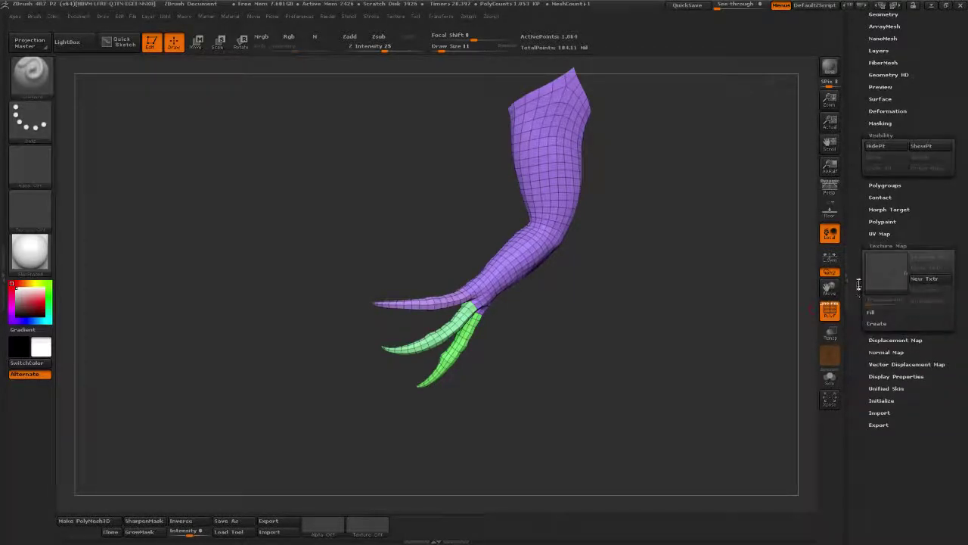
- Raise the forelimb to subdivision level 8 in its Geometry settings and return to the Texture Map settings
scroll(880, 359, "up", 10)
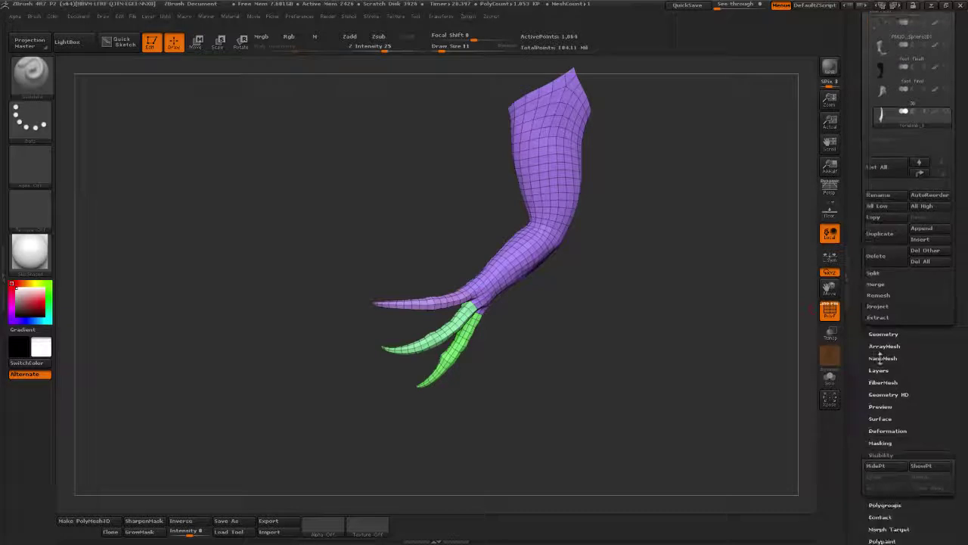
left_click(884, 333)
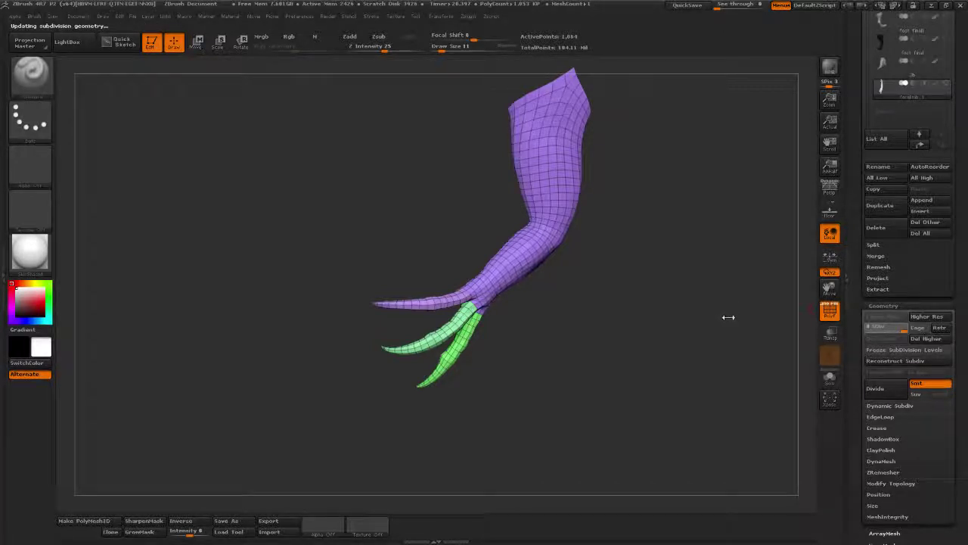
scroll(860, 320, "down", 5)
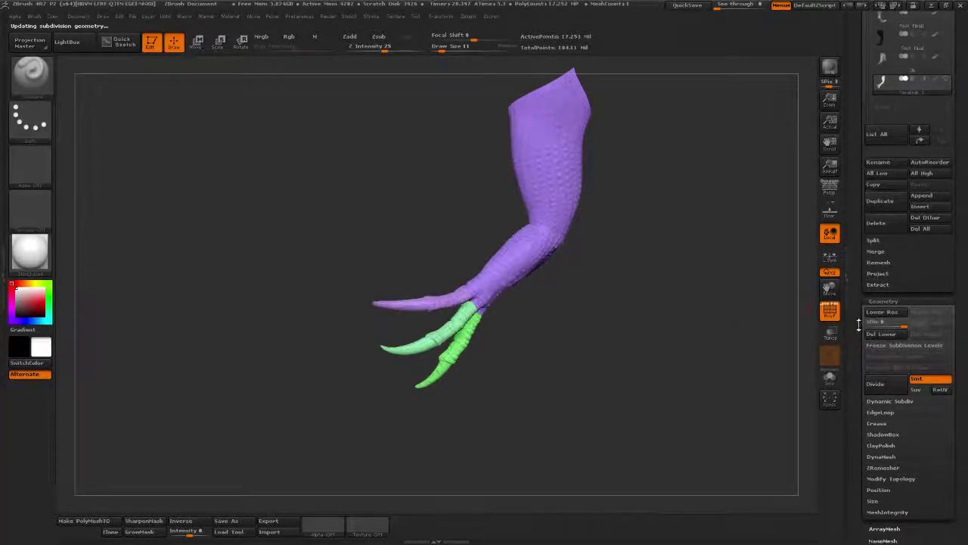
scroll(870, 250, "down", 10)
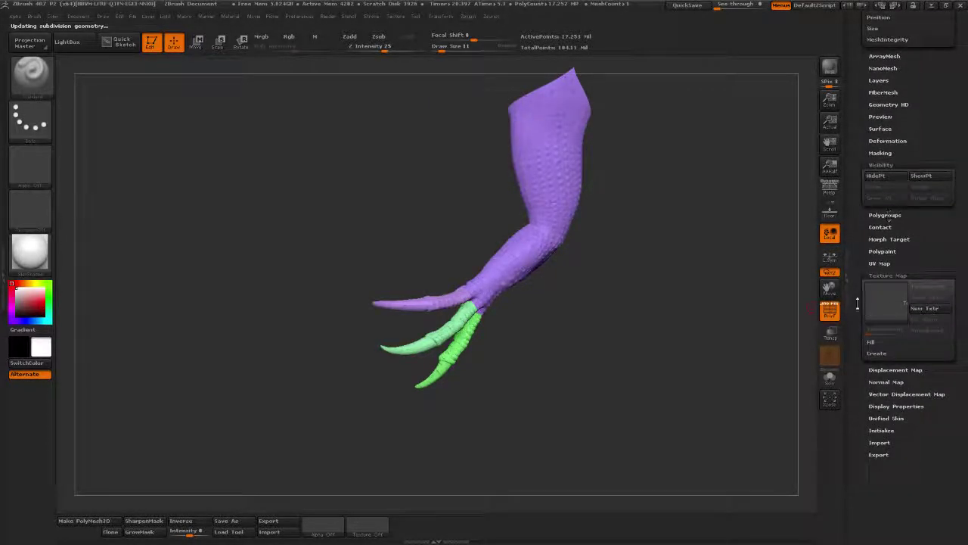
scroll(855, 308, "down", 3)
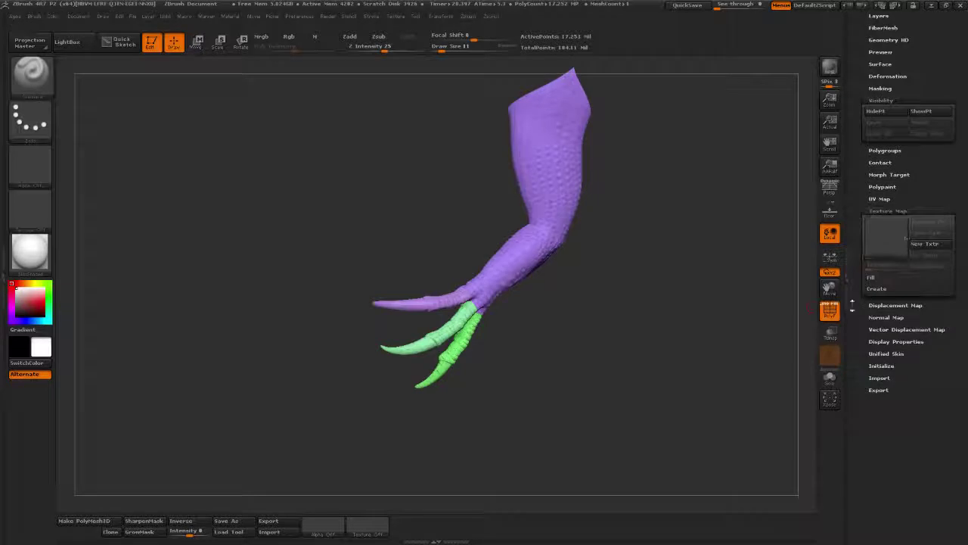
- Set the forelimb's UV map size to 4096 and create a texture map from its polypaint
scroll(898, 266, "down", 1)
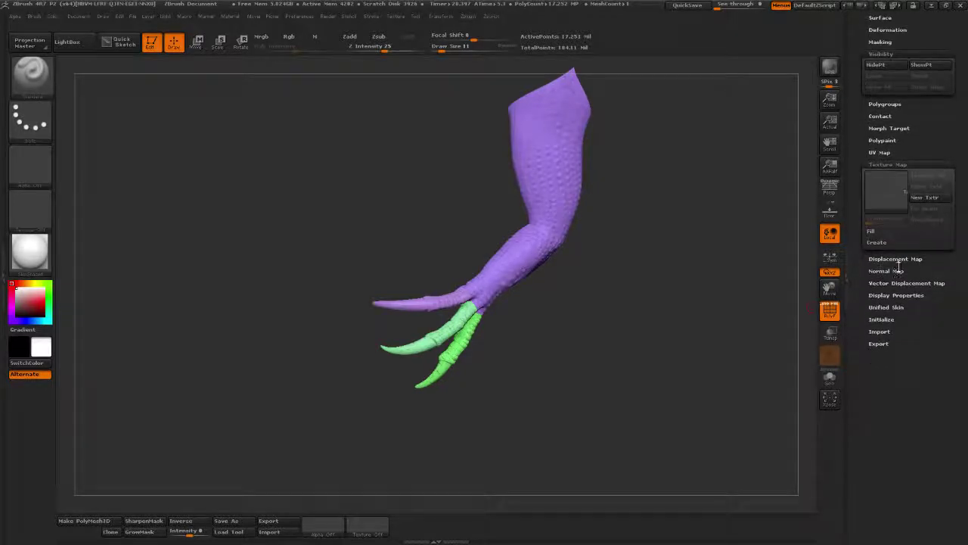
left_click(880, 153)
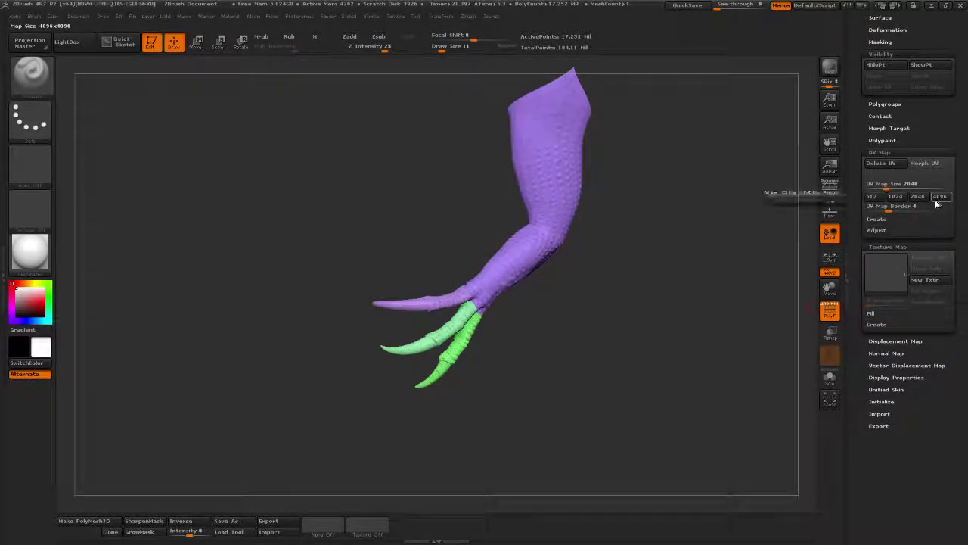
left_click(938, 196)
scroll(890, 241, "up", 2)
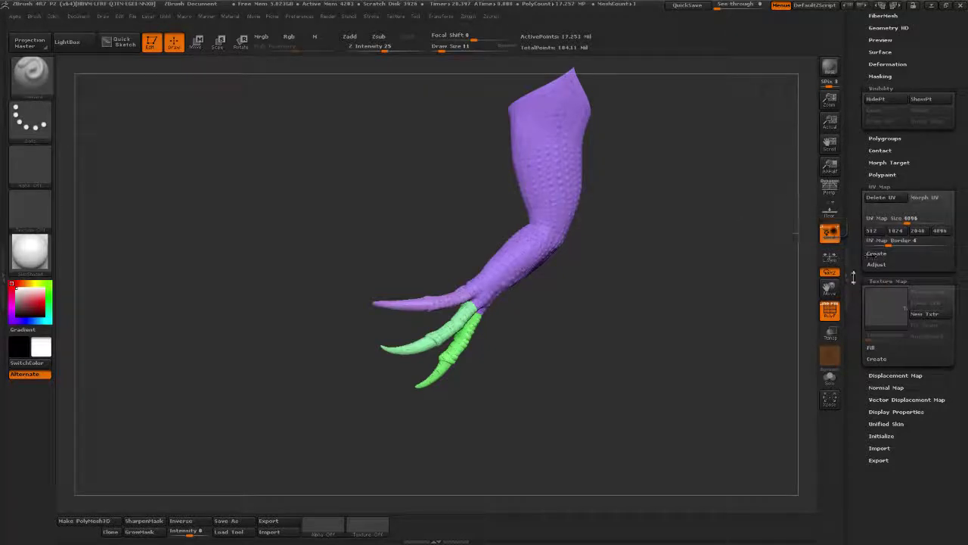
left_click(877, 362)
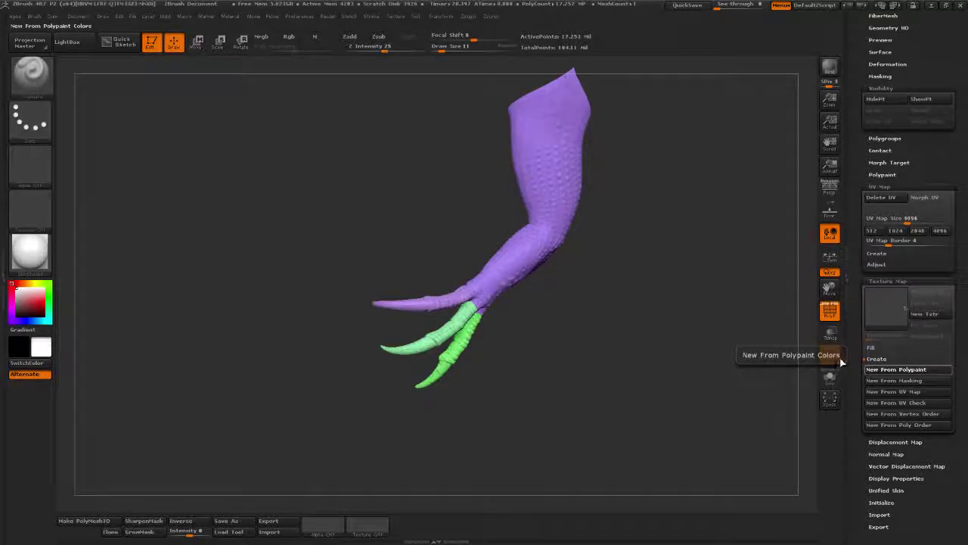
left_click(862, 368)
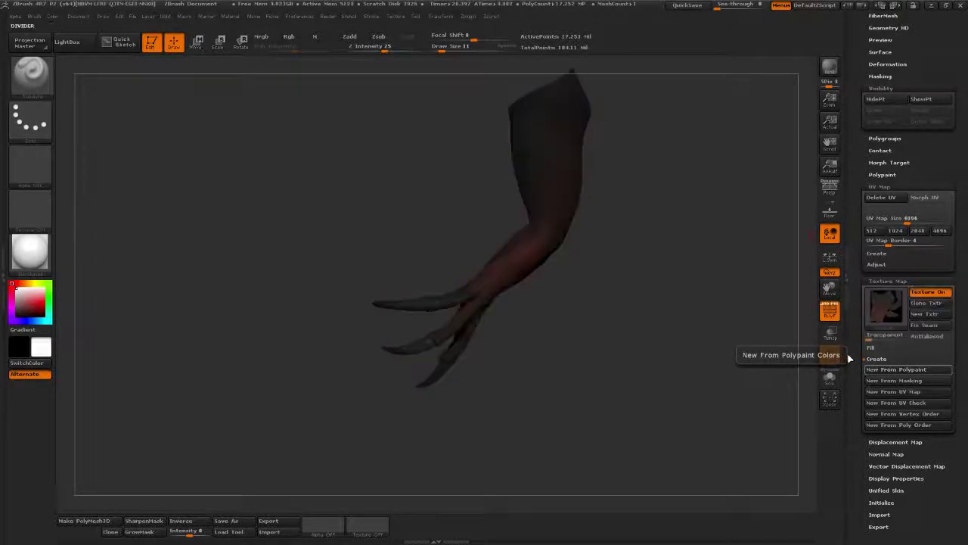
- Clone the forelimb's polypaint texture map and open the Texture palette with its export options
mouse_move(893, 312)
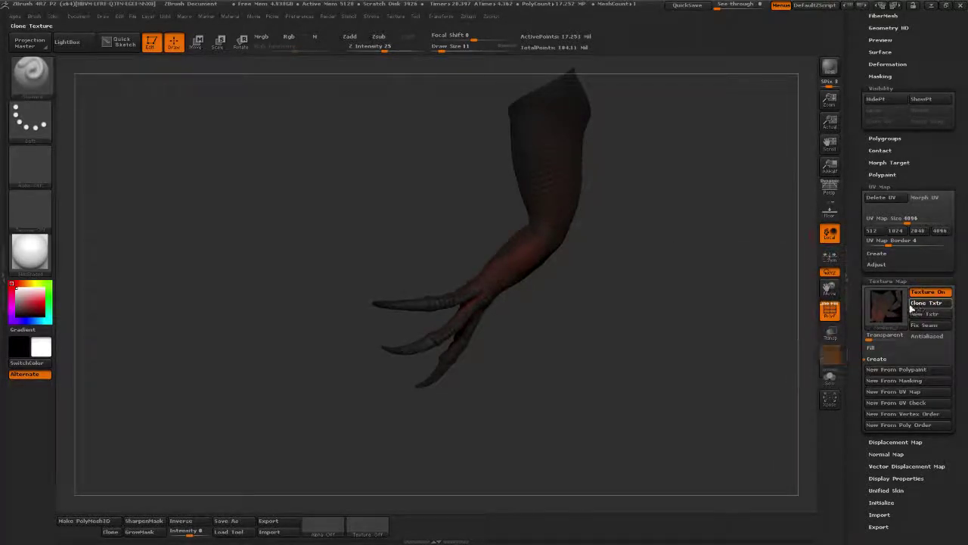
left_click(920, 304)
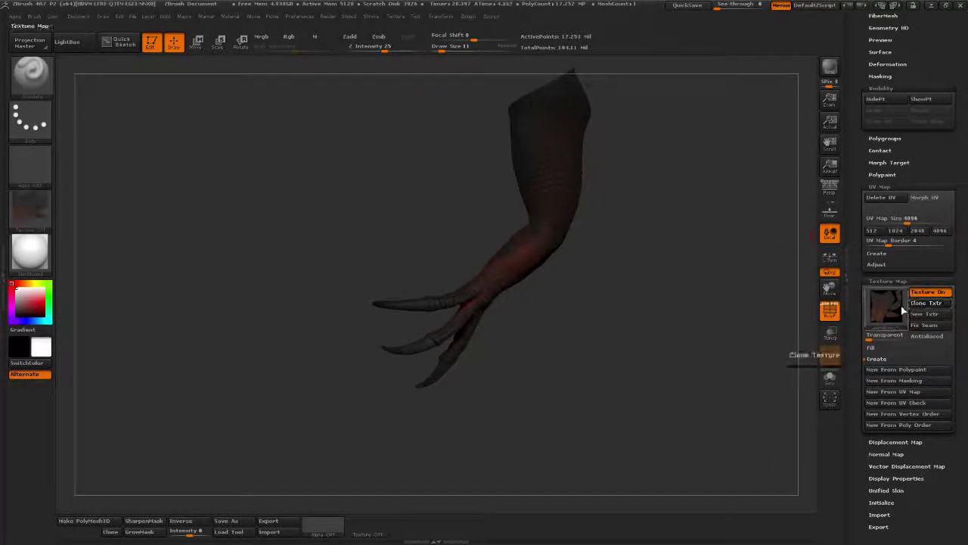
left_click(396, 16)
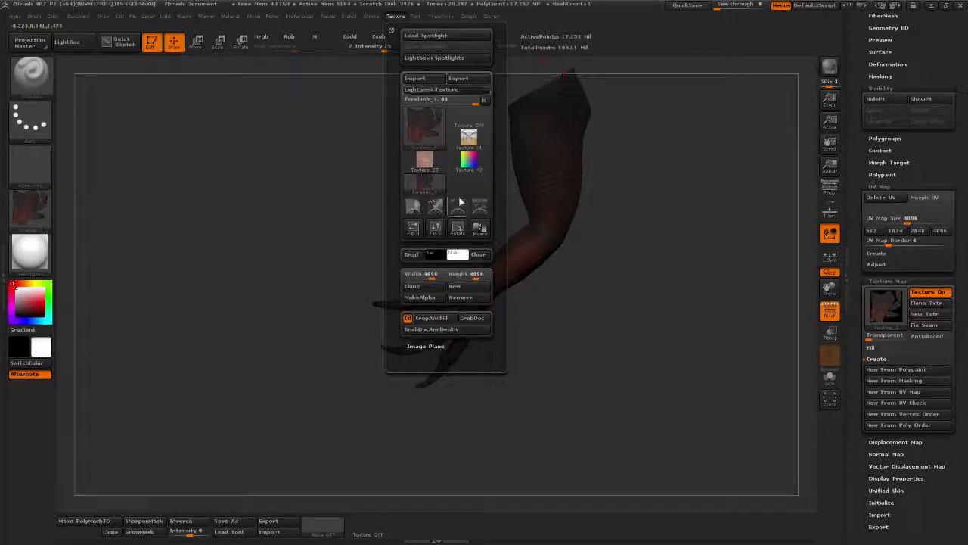
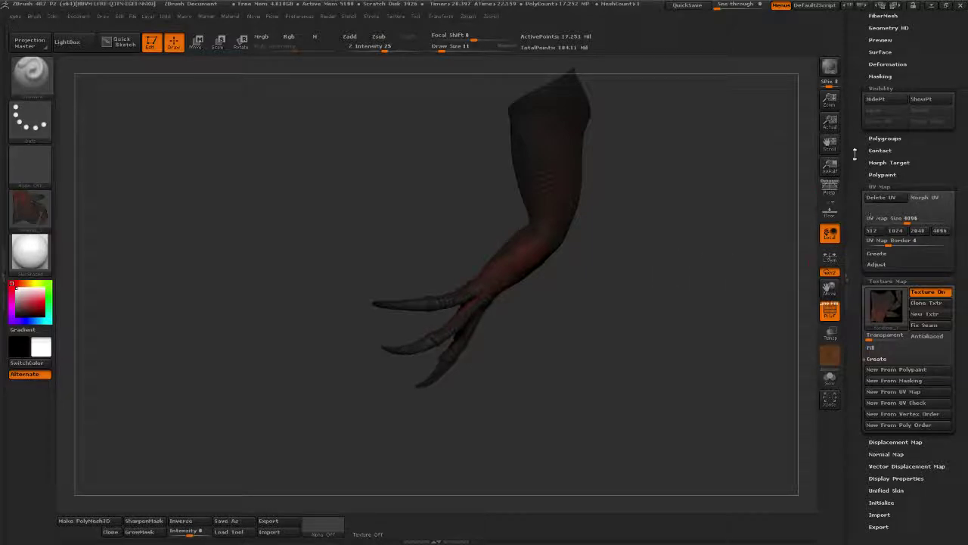
- Lower the forelimb to subdivision level 1 in its Geometry settings and return to its map settings
left_click_drag(856, 151, 857, 262)
left_click(875, 206)
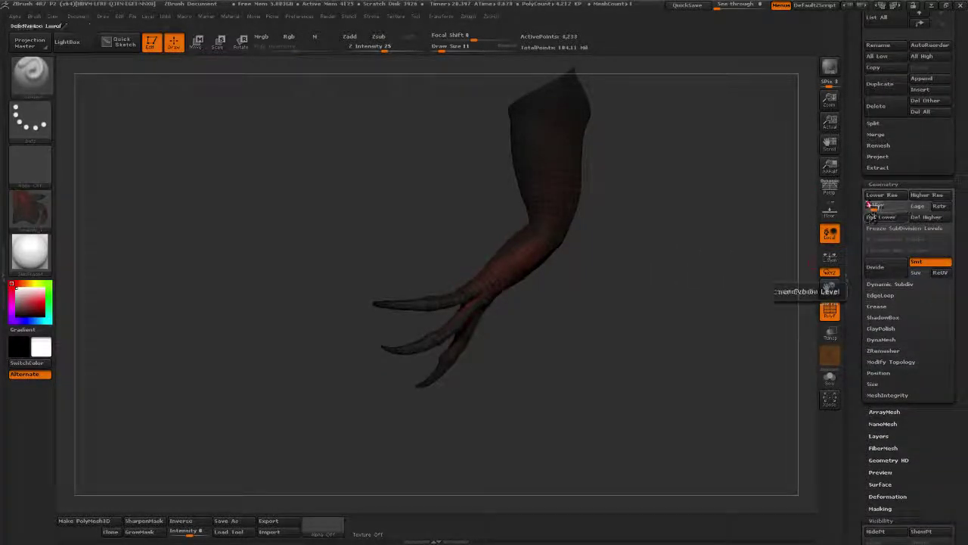
left_click(870, 217)
scroll(888, 218, "down", 15)
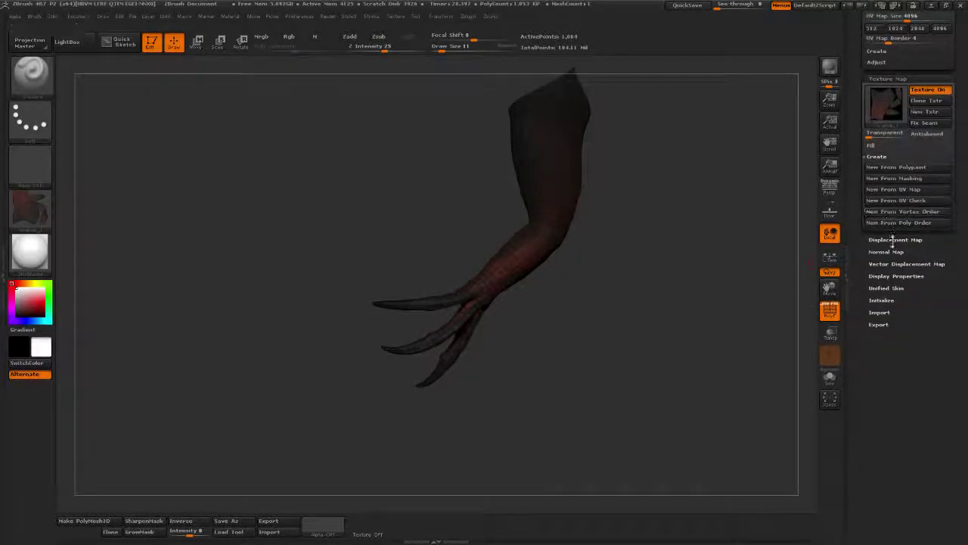
- Create a displacement map for the forelimb with SmoothUV turned off
left_click(895, 239)
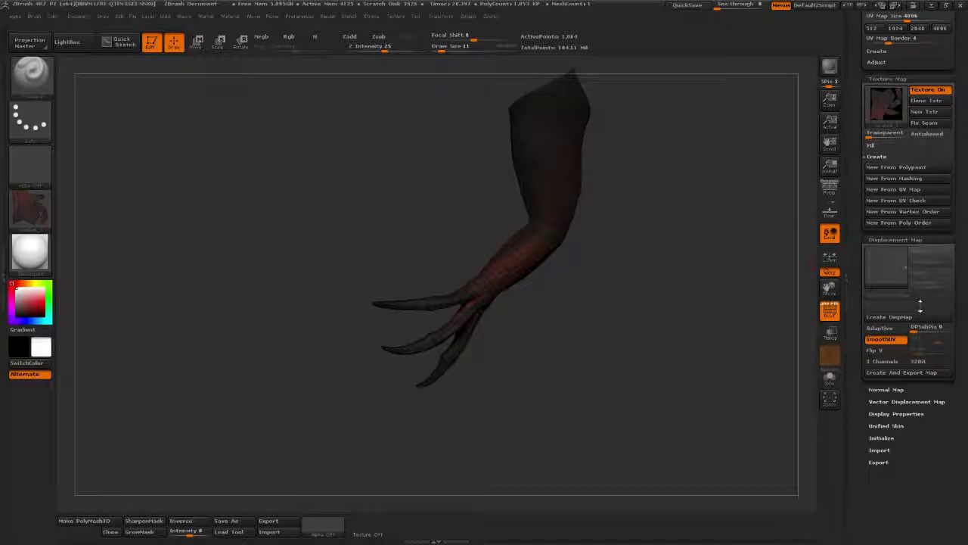
left_click(894, 342)
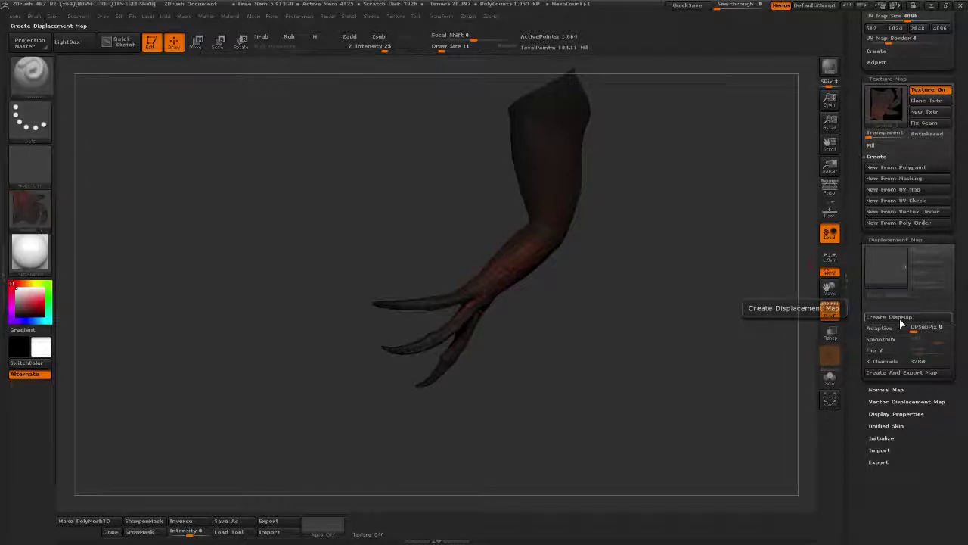
left_click(901, 318)
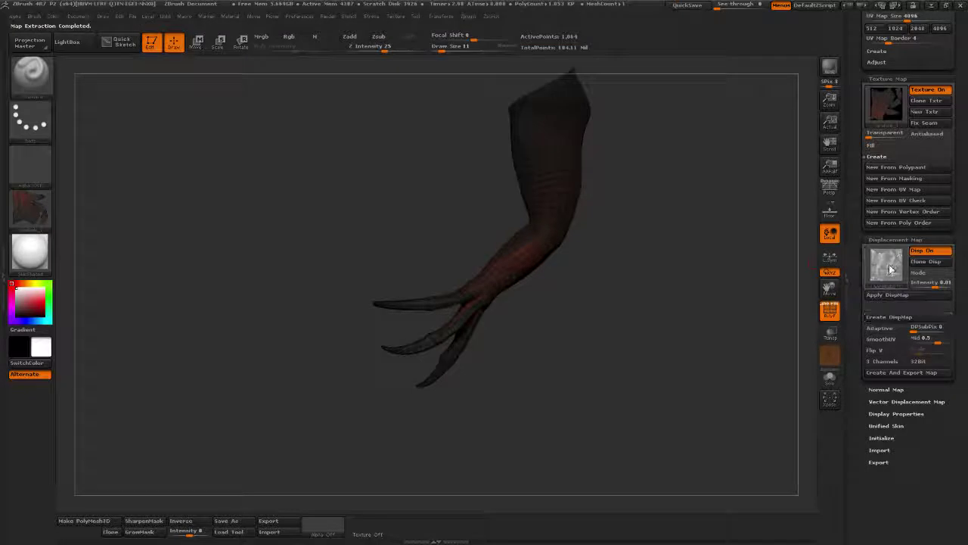
- Preview and clone the forelimb's displacement map, and open the Alpha palette for the cloned map
mouse_move(890, 268)
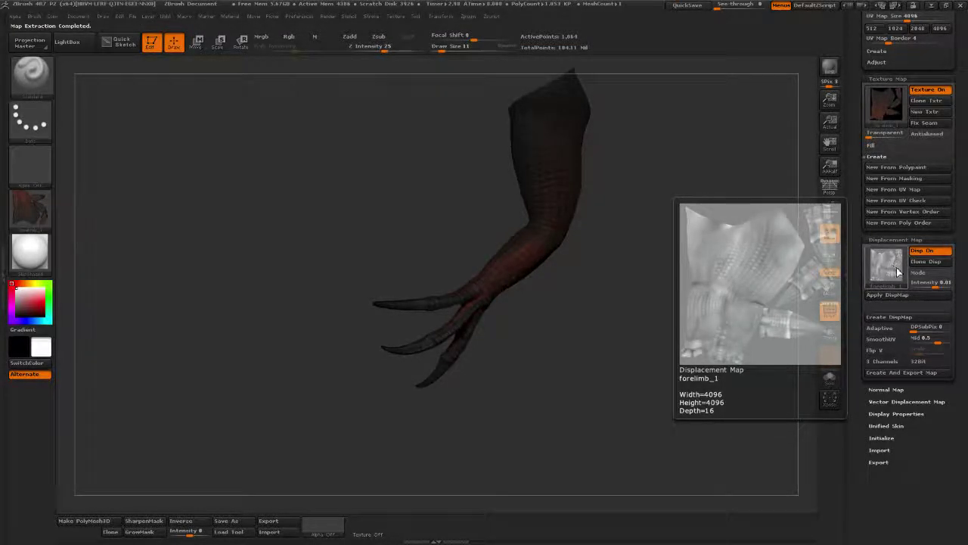
left_click(926, 261)
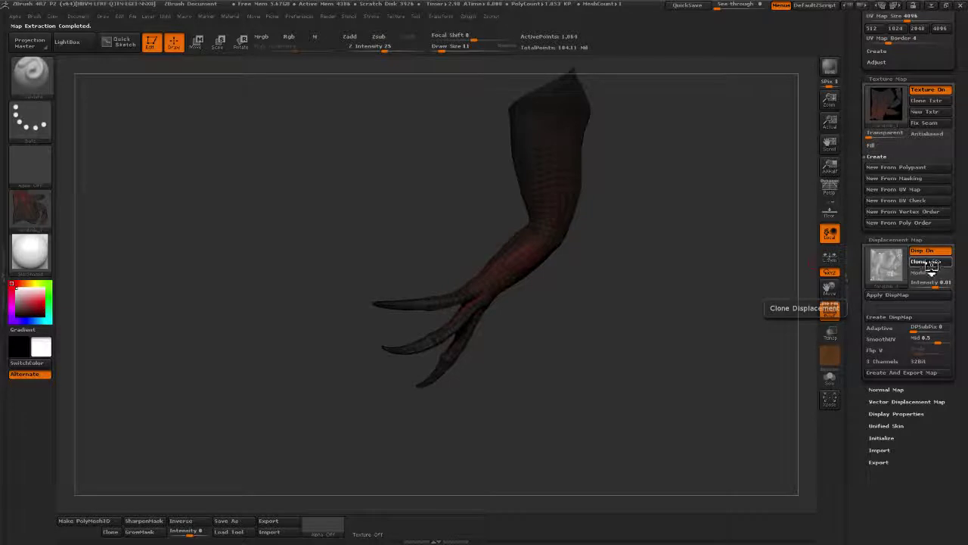
left_click(15, 16)
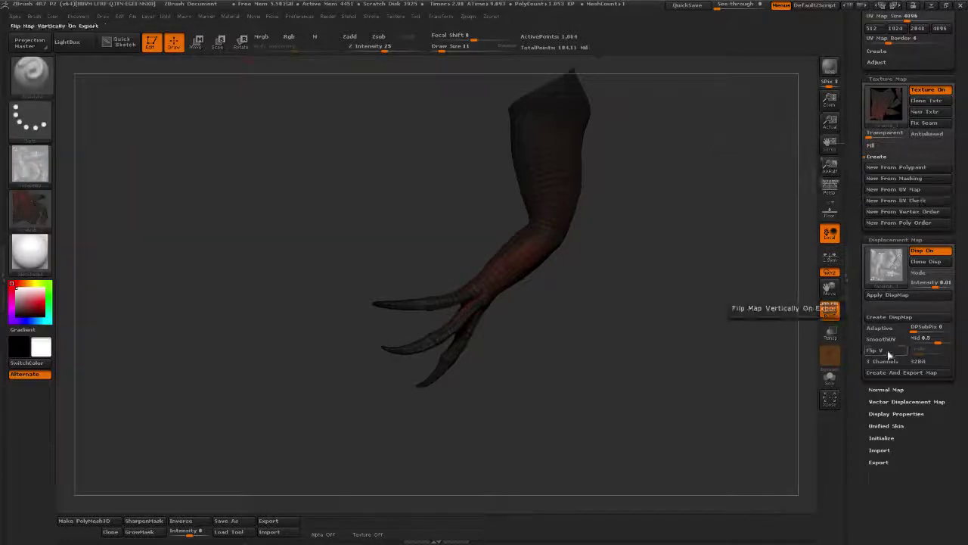
- Create a normal map for the forelimb with Tangent, SmoothUV, SNormals and FlipG enabled
left_click_drag(870, 374, 861, 265)
left_click(880, 297)
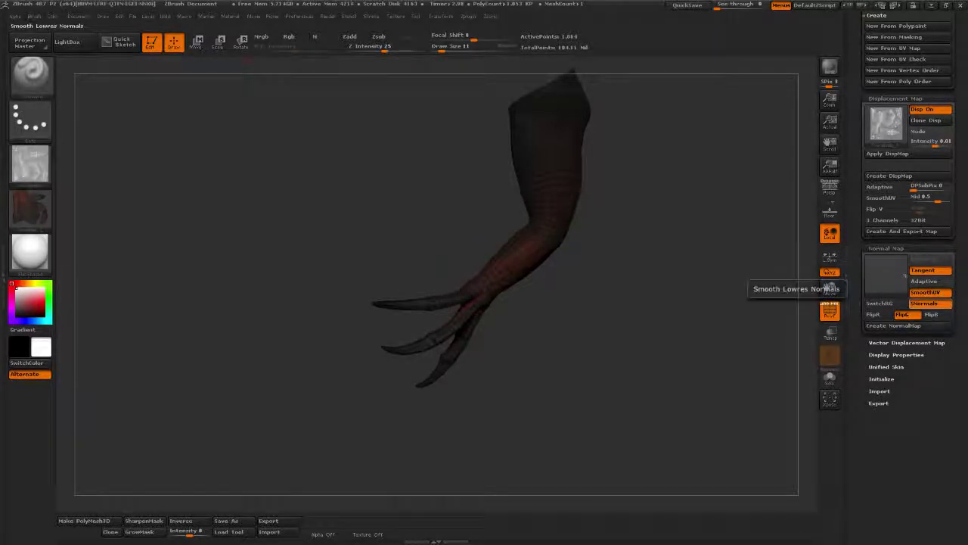
left_click(893, 326)
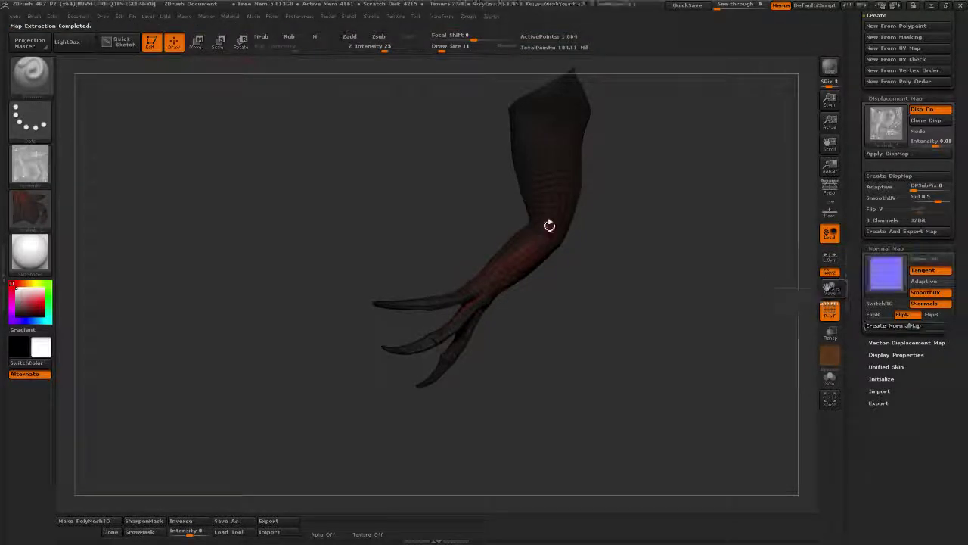
mouse_move(887, 289)
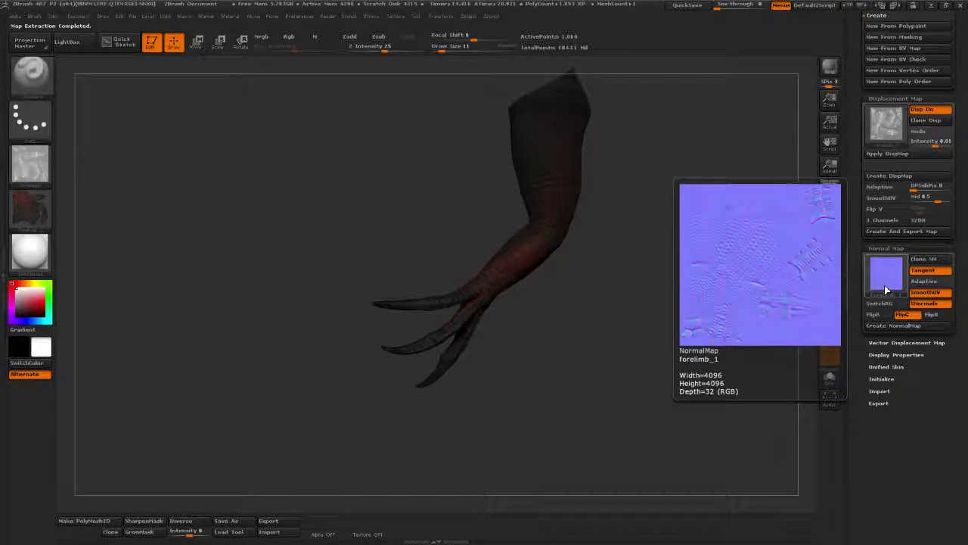
left_click(922, 326)
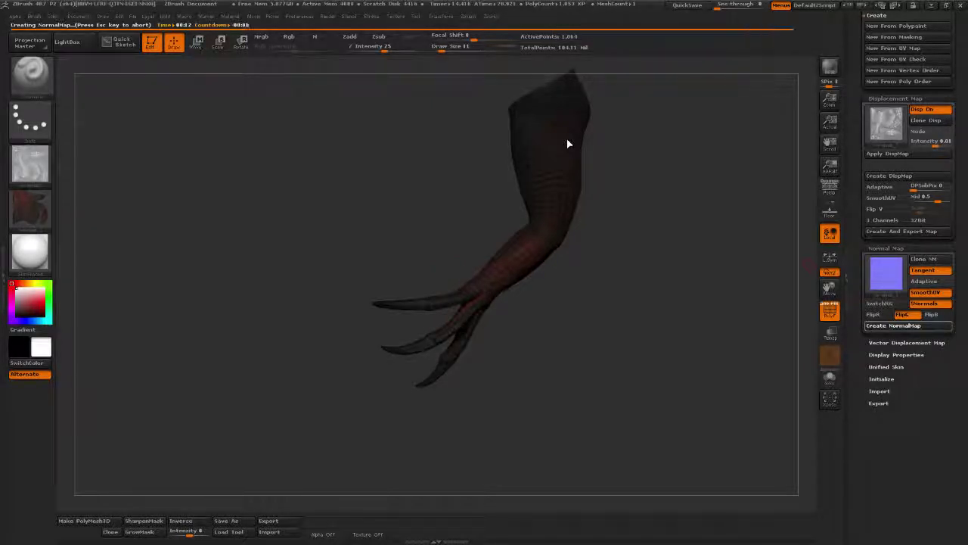
- Clone the forelimb's normal map and open the Texture palette for the cloned map
left_click(923, 258)
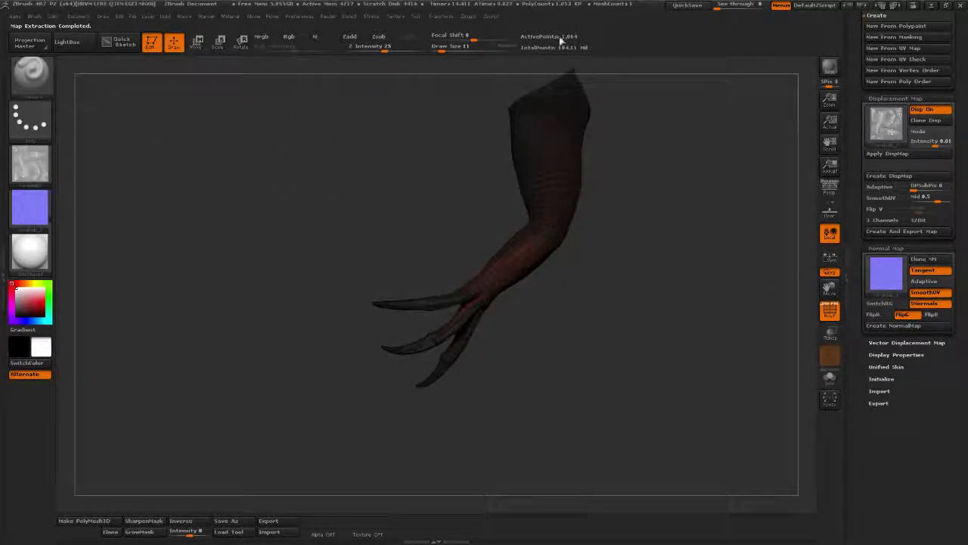
left_click(416, 16)
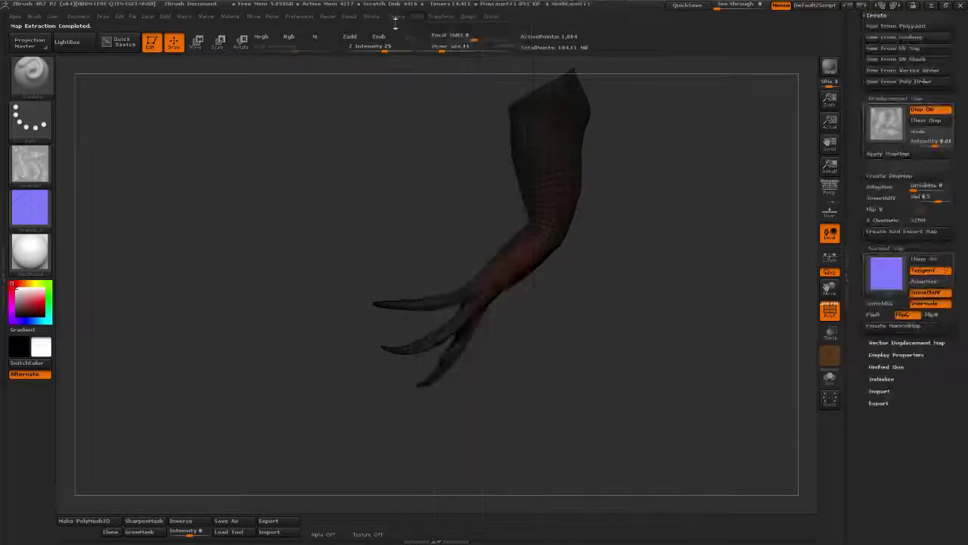
left_click(395, 16)
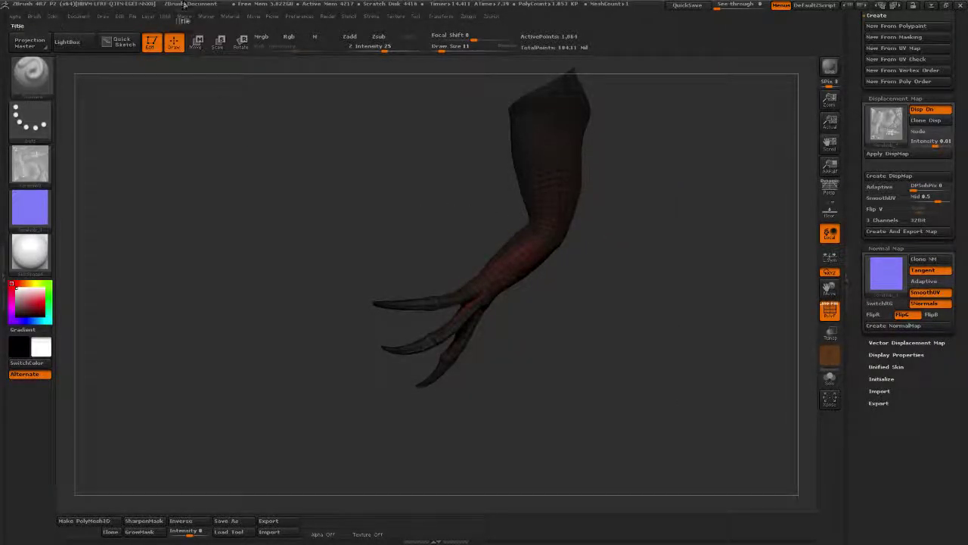
- Switch to Photoshop and browse from the FREELANCE library to the textures folder inside the Deinocheirus project's "final deino" folder for a file to open
left_click(945, 7)
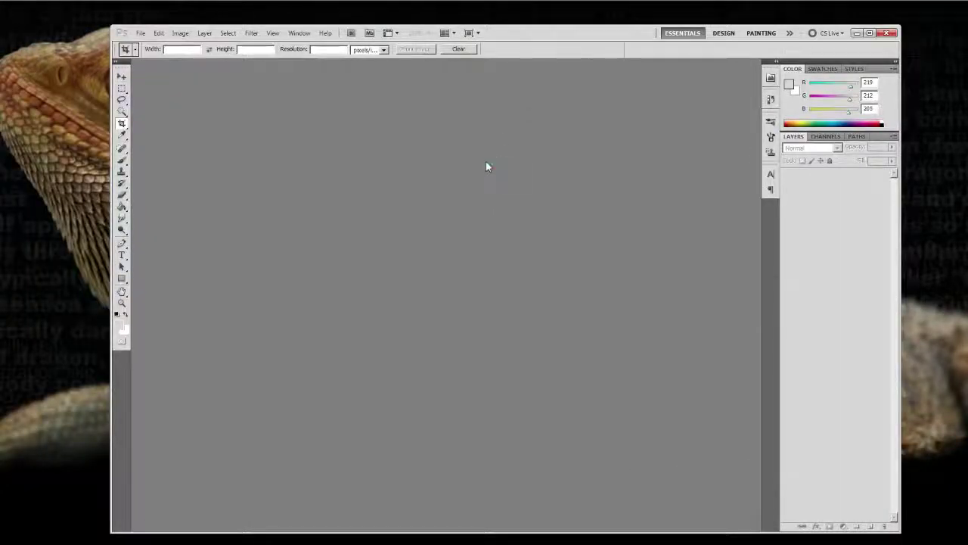
key("ctrl+o")
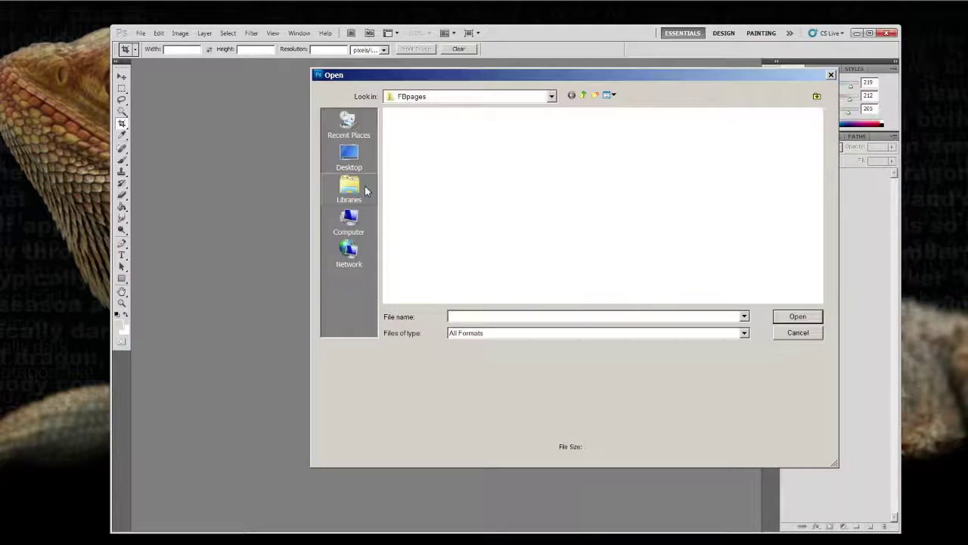
left_click(365, 191)
double_click(469, 191)
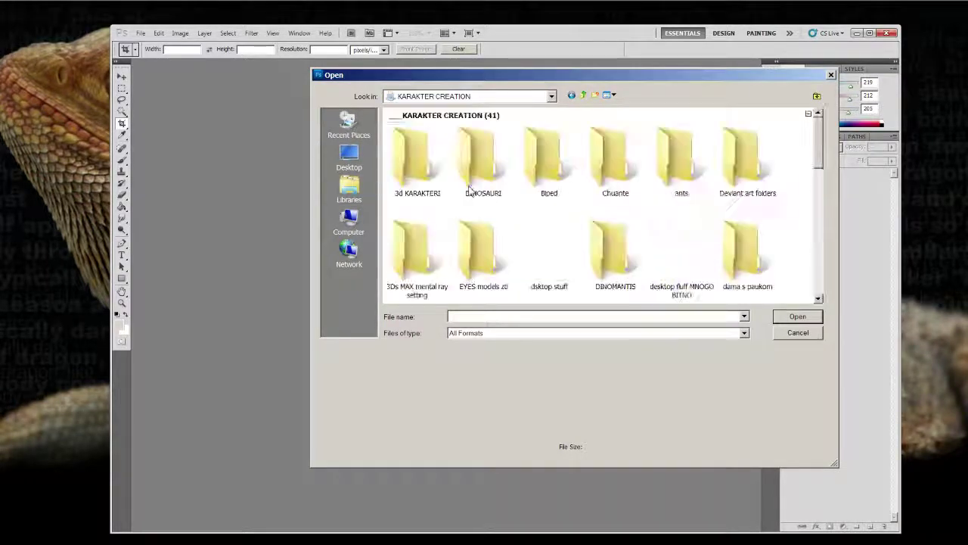
left_click(349, 189)
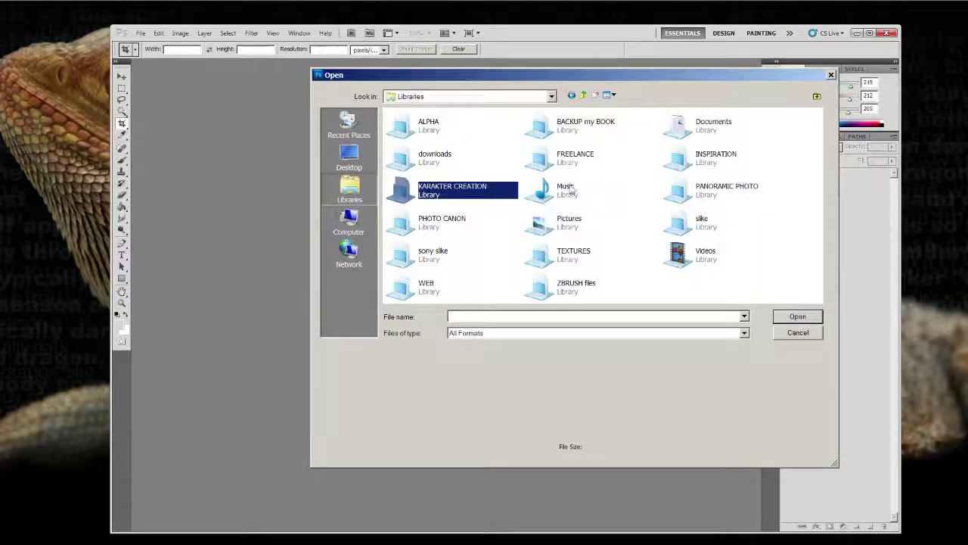
double_click(577, 156)
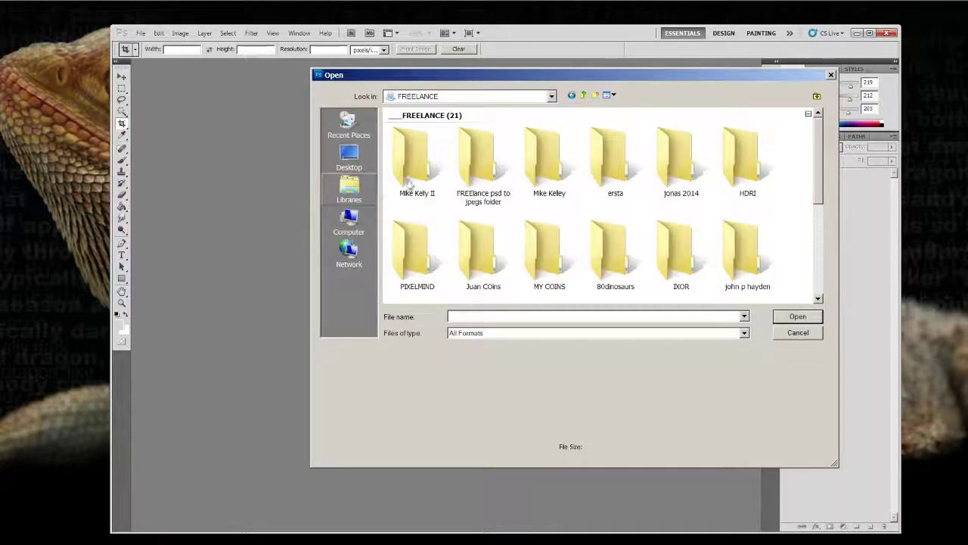
double_click(413, 163)
double_click(413, 148)
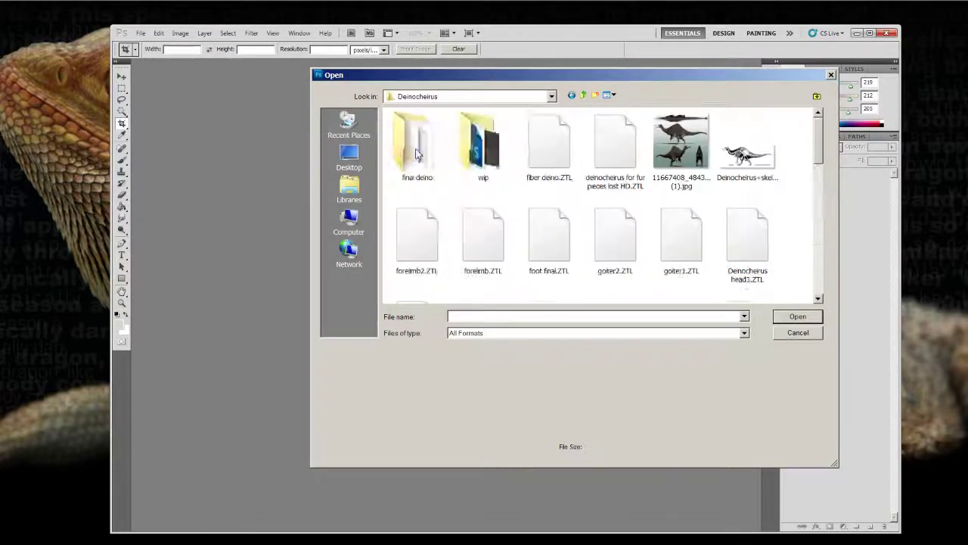
double_click(415, 154)
double_click(416, 144)
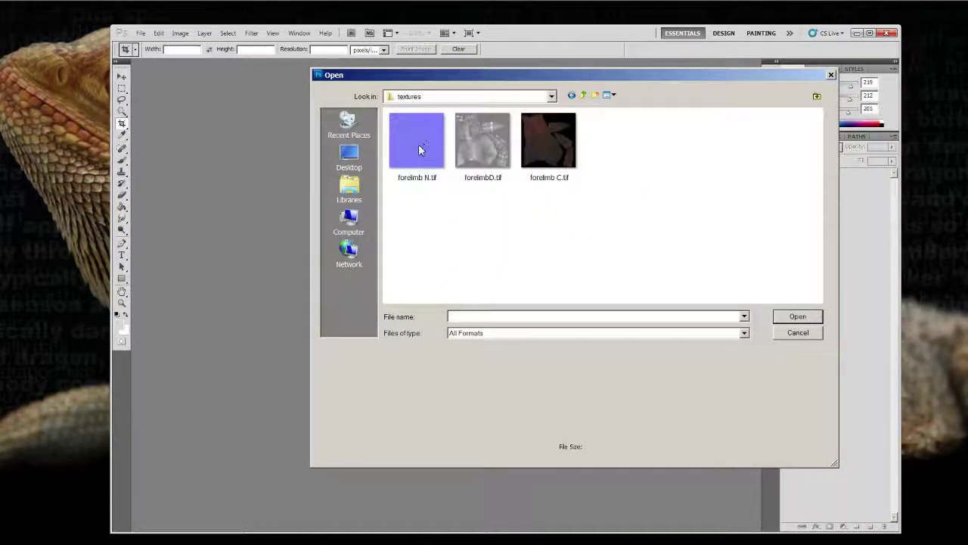
- Open the normal map forelimb N.tif and enlarge its window and image to fit the screen
left_click(420, 149)
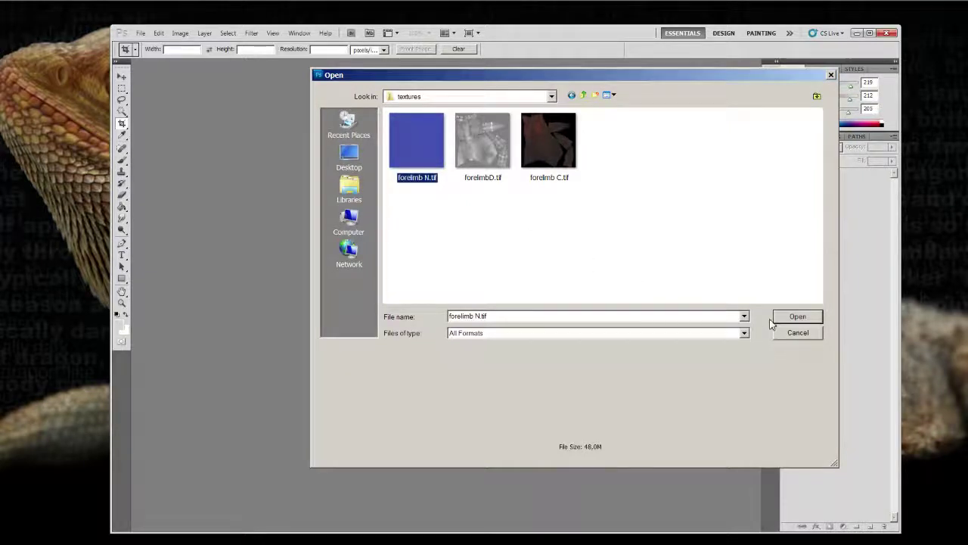
left_click(794, 318)
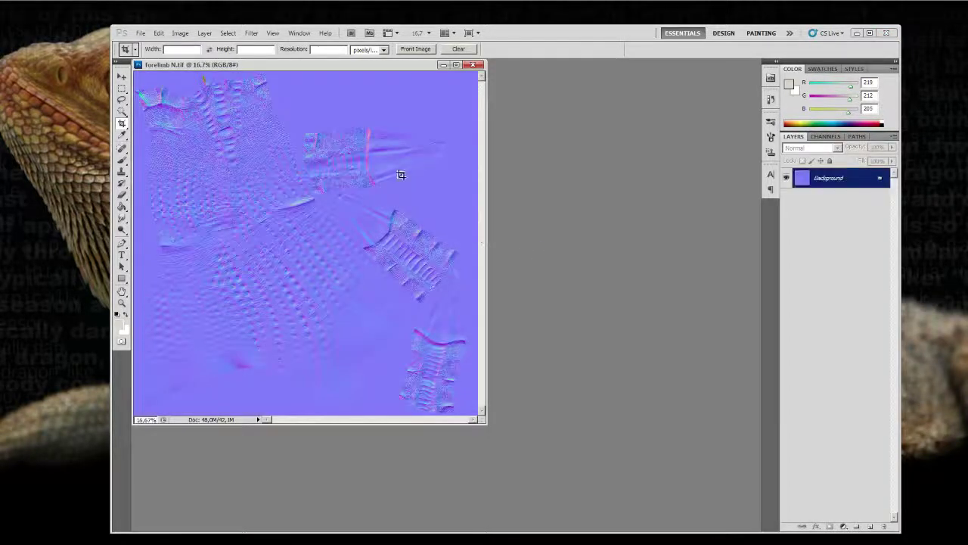
left_click(456, 65)
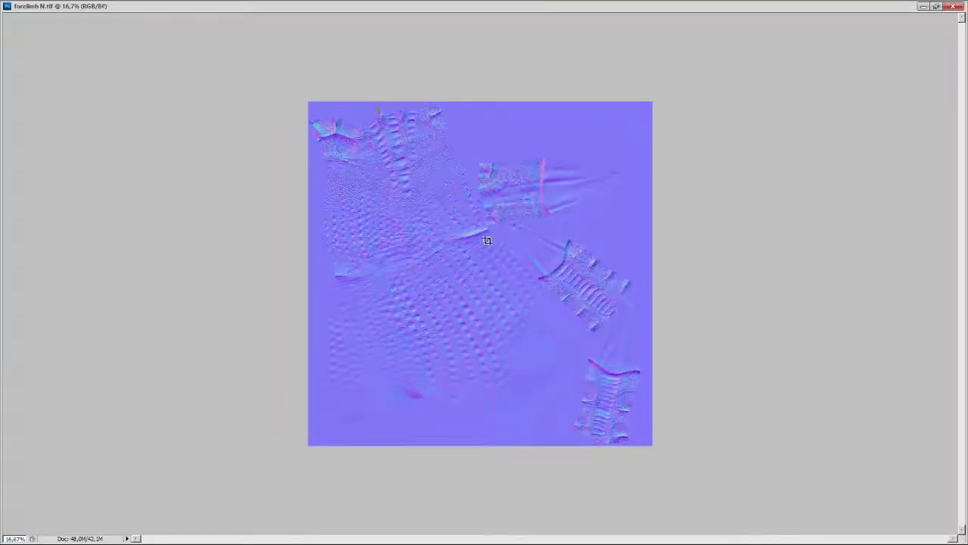
right_click(509, 267)
left_click(533, 276)
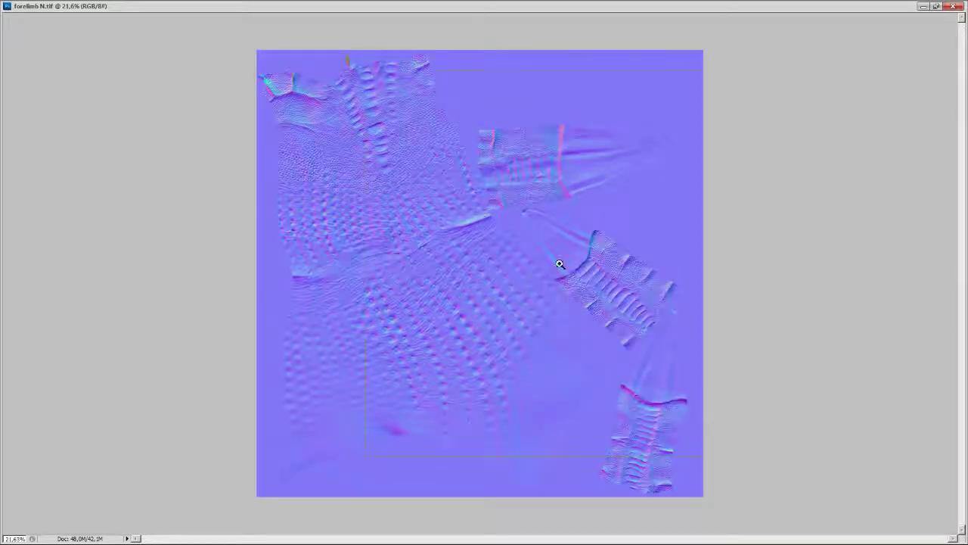
- Inspect the forelimb normal map at 50% and 66.7% zoom, covering the finger islands and the lower part of the arm island
left_click(559, 263)
left_click(561, 267)
left_click(566, 271)
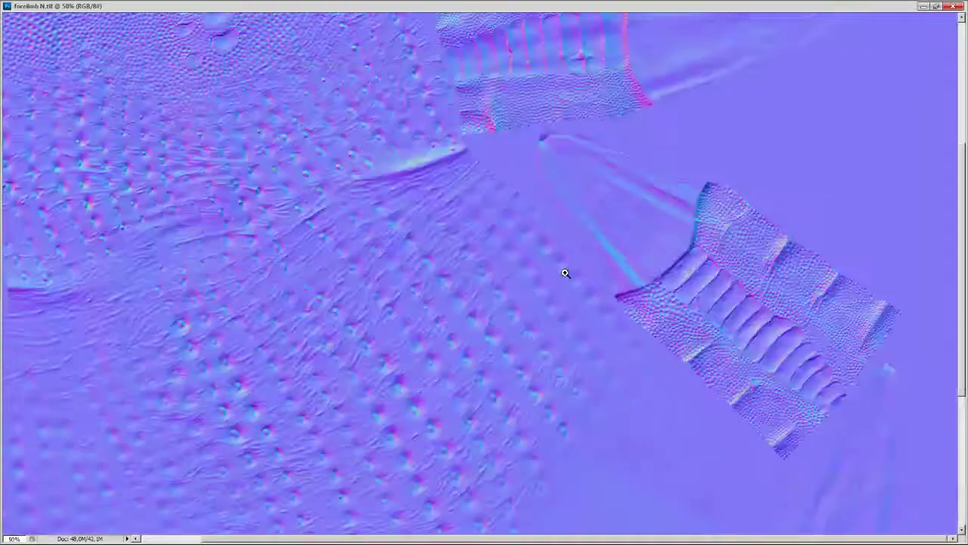
left_click(567, 270)
mouse_move(655, 59)
left_mouse_down()
mouse_move(626, 297)
mouse_move(568, 287)
mouse_move(522, 221)
left_mouse_up()
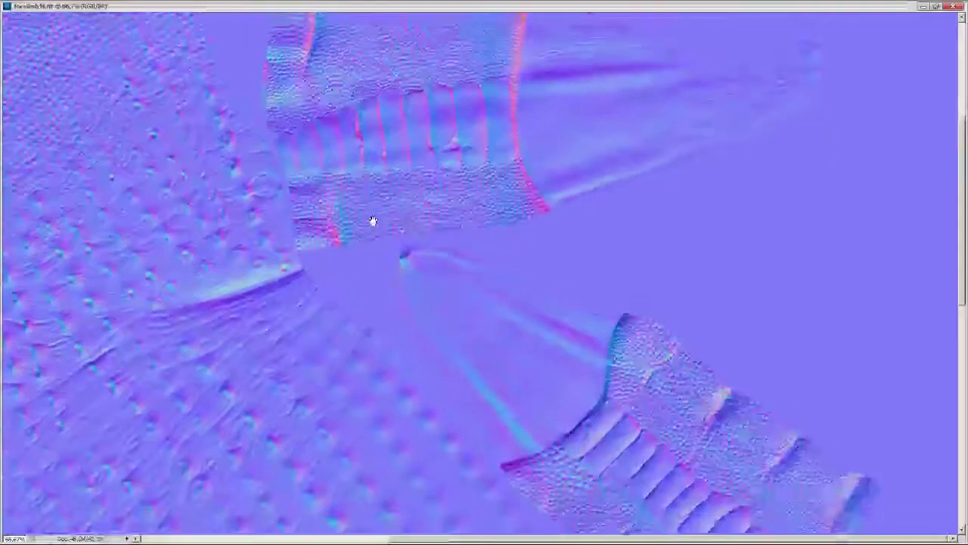
left_click_drag(403, 280, 404, 159)
mouse_move(394, 302)
left_mouse_down()
mouse_move(445, 161)
mouse_move(521, 101)
mouse_move(626, 79)
left_mouse_up()
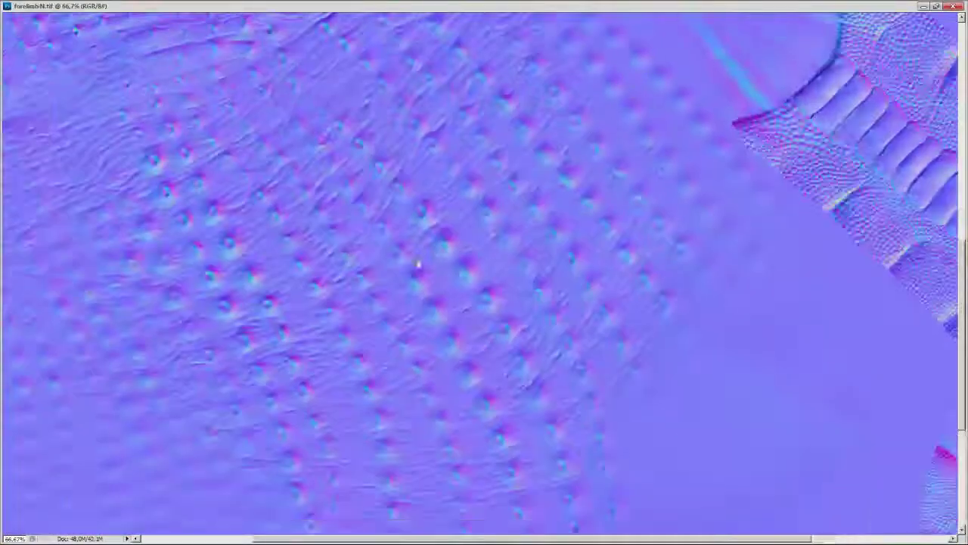
mouse_move(361, 298)
left_mouse_down()
mouse_move(590, 185)
mouse_move(421, 166)
mouse_move(315, 173)
left_mouse_up()
left_click_drag(787, 192, 330, 33)
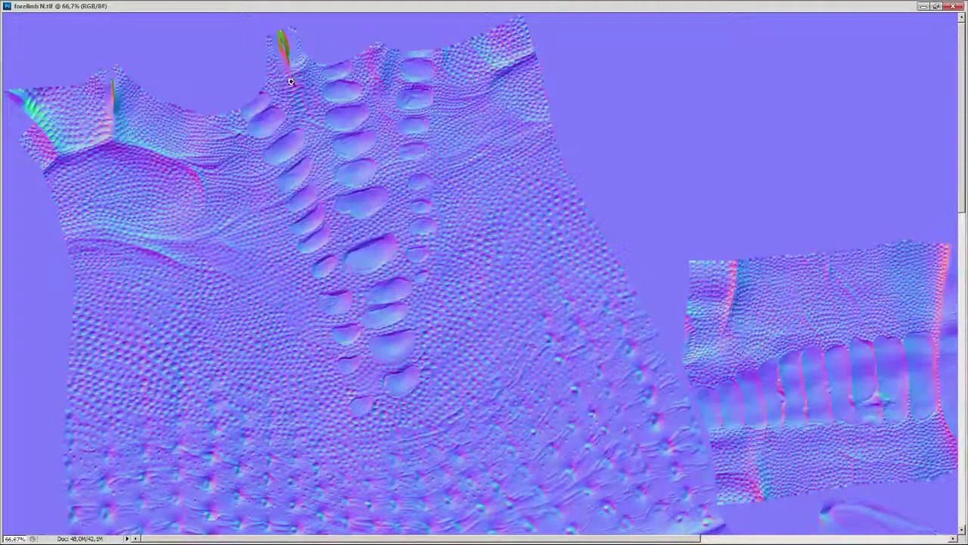
- Examine the large oval scales and the upper border of the arm island in the normal map at 100% and 200% zoom
left_click(273, 40, "ctrl")
left_click_drag(275, 55, 457, 254)
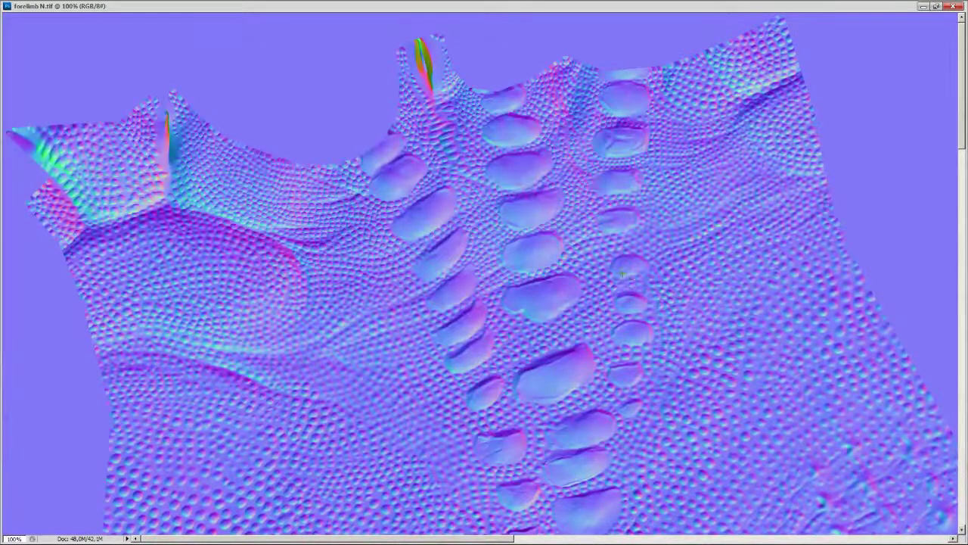
left_click_drag(622, 274, 532, 257)
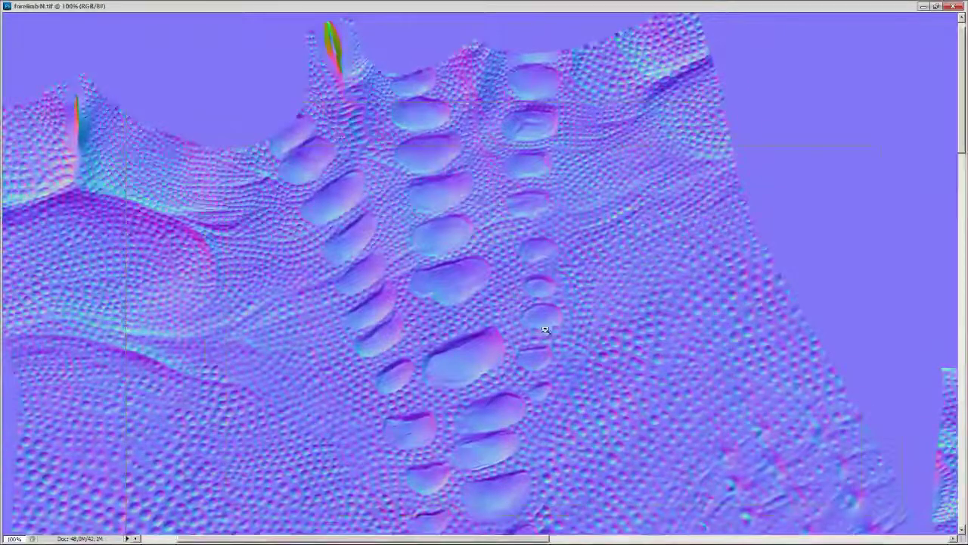
left_click(545, 330, "alt")
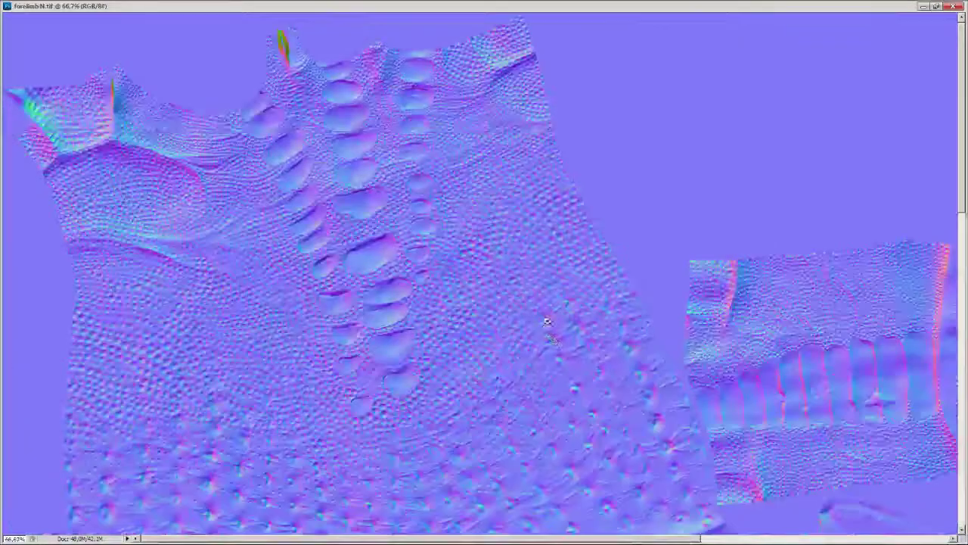
left_click(255, 76)
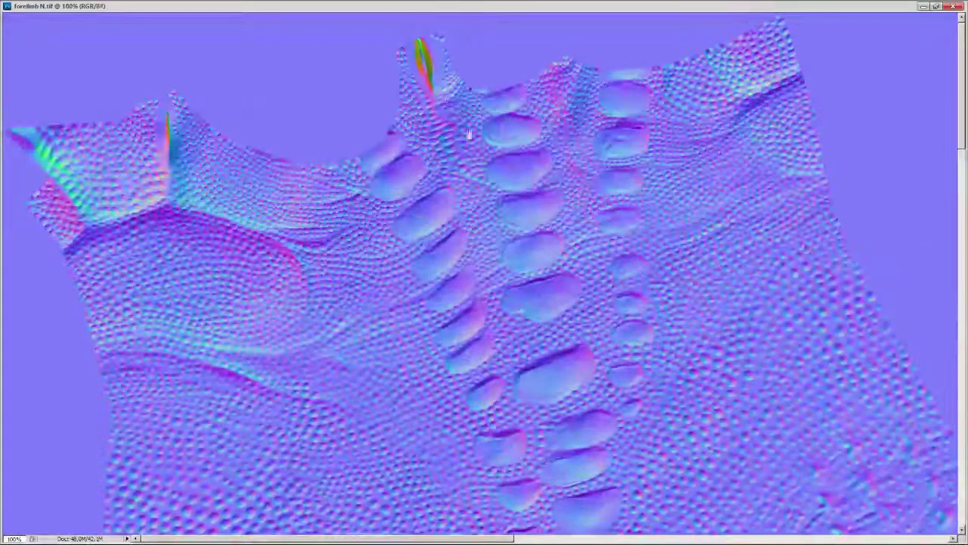
left_click(432, 75)
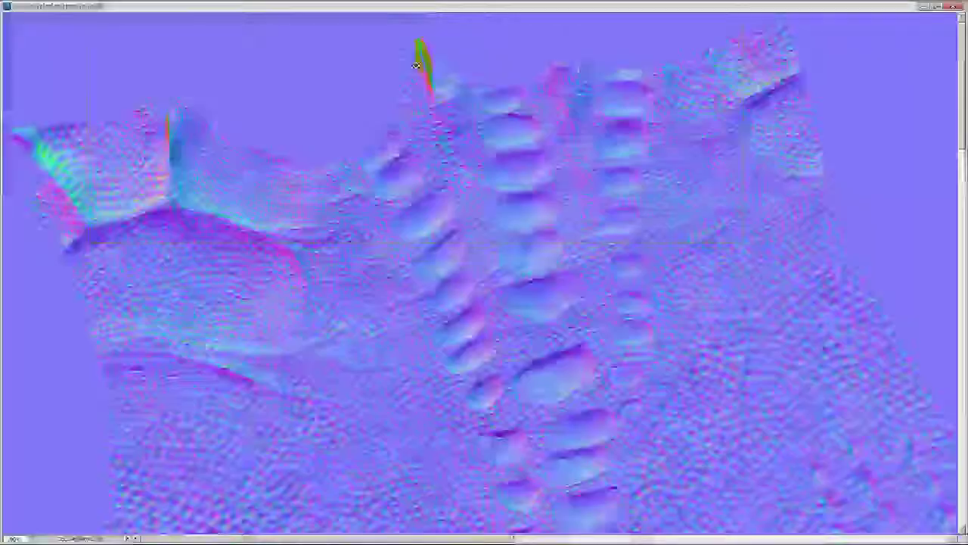
left_click_drag(460, 98, 386, 270)
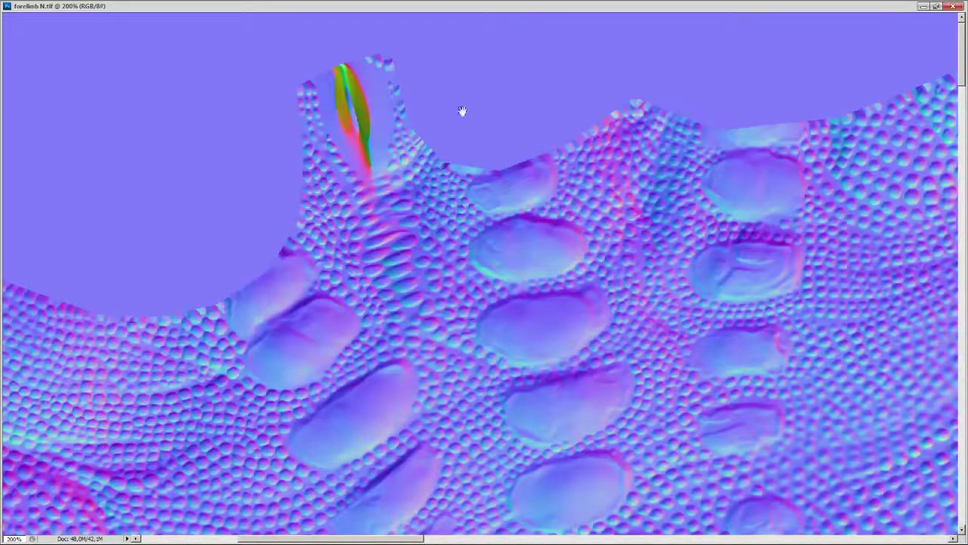
left_click_drag(853, 302, 754, 351)
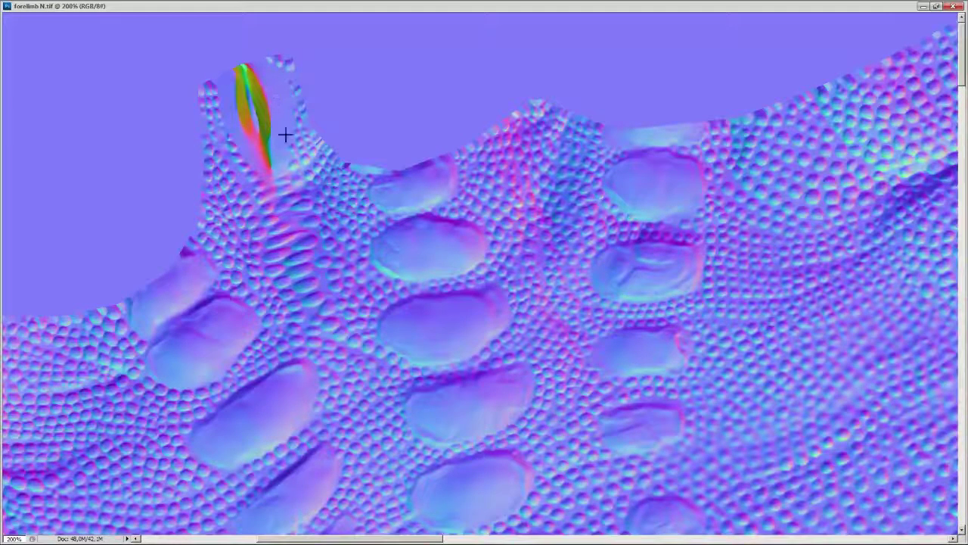
left_click_drag(376, 257, 379, 140)
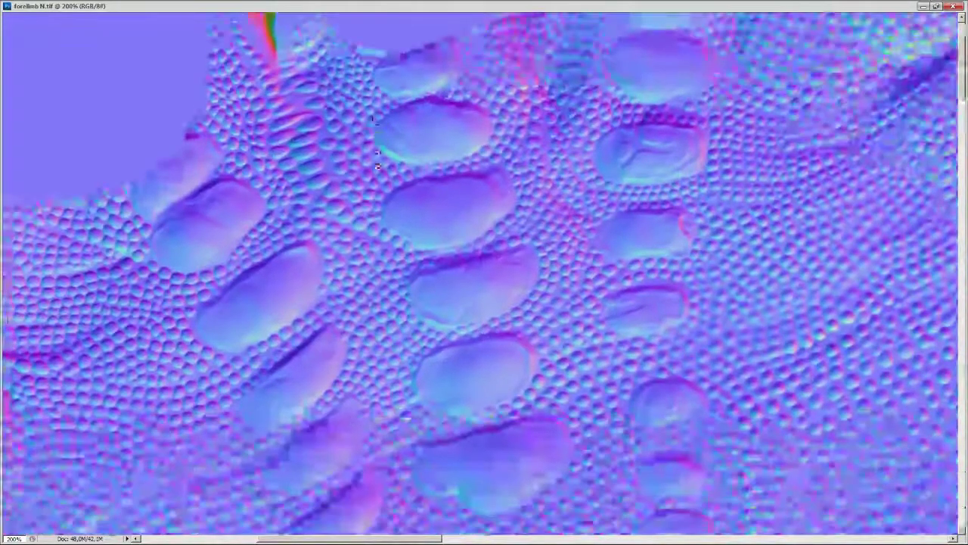
scroll(380, 139, "down", 1, "alt")
scroll(401, 324, "down", 1, "alt")
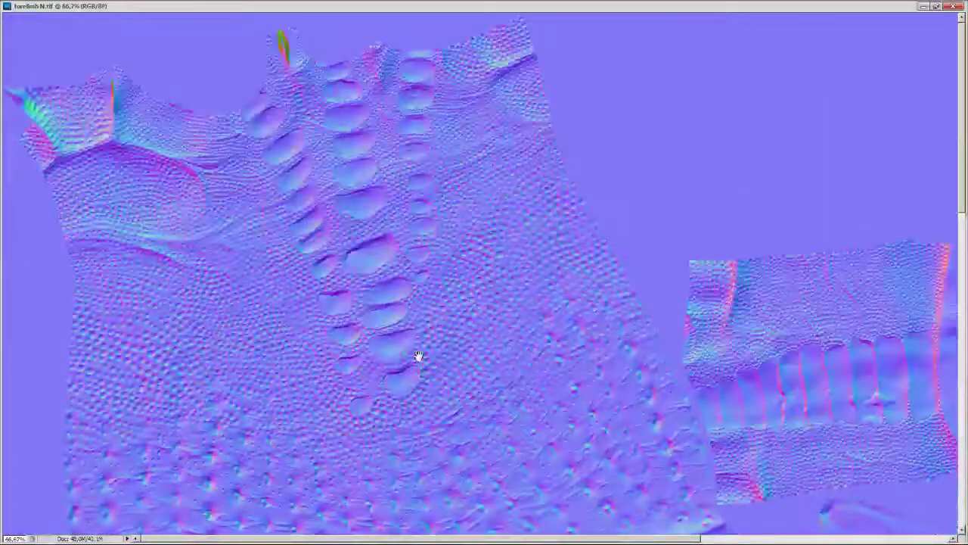
- Check the claw and finger islands of the normal map at 200% and 66.7% zoom
left_click_drag(686, 456, 432, 201)
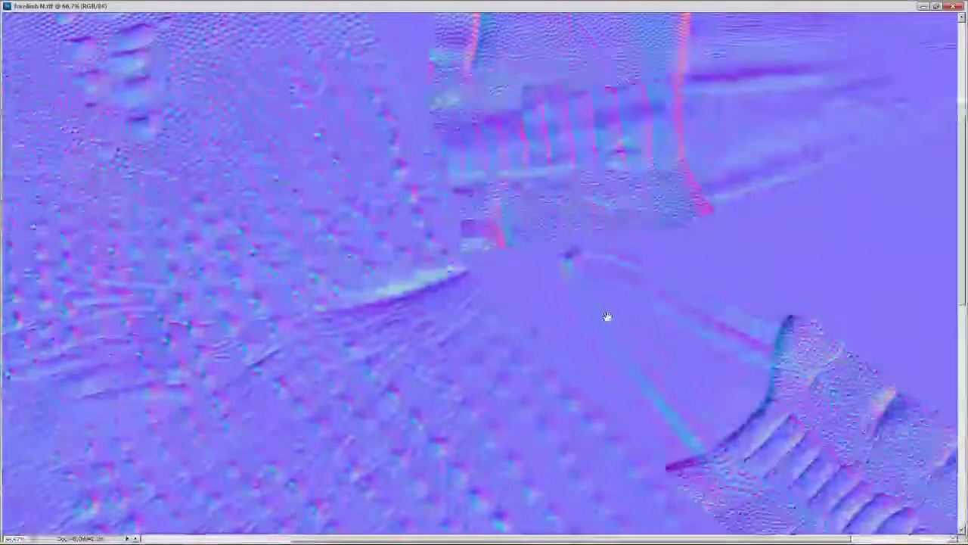
key("ctrl+plus")
key("ctrl+plus")
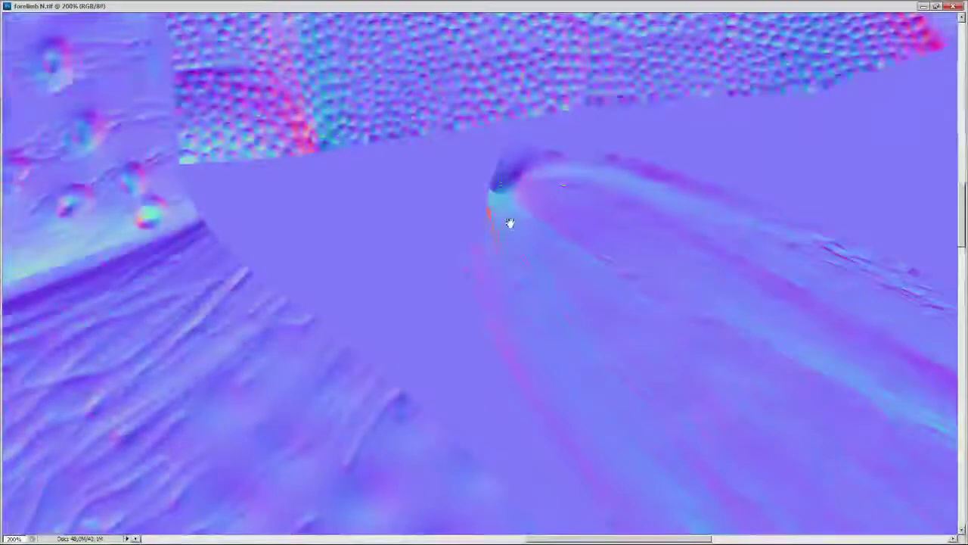
left_click_drag(544, 198, 471, 344)
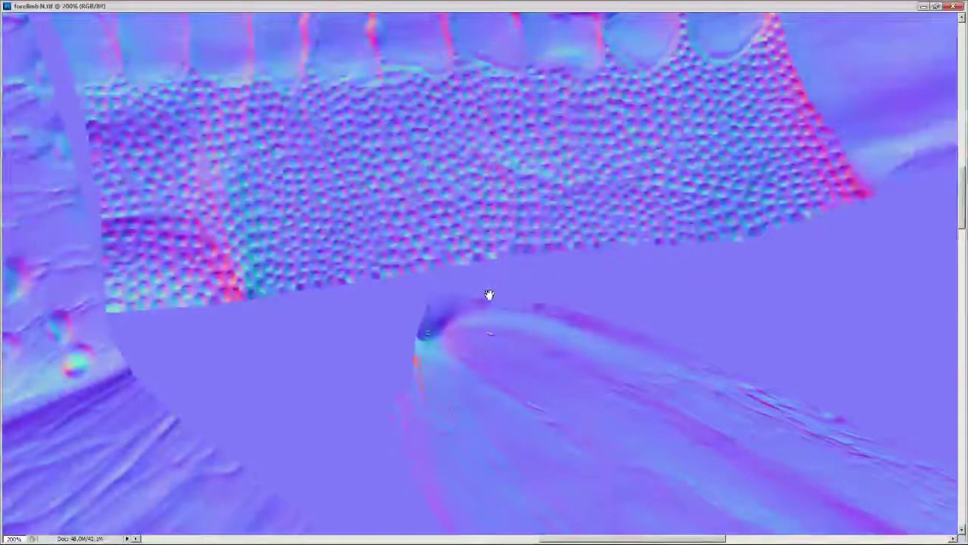
key("ctrl+minus")
key("ctrl+minus")
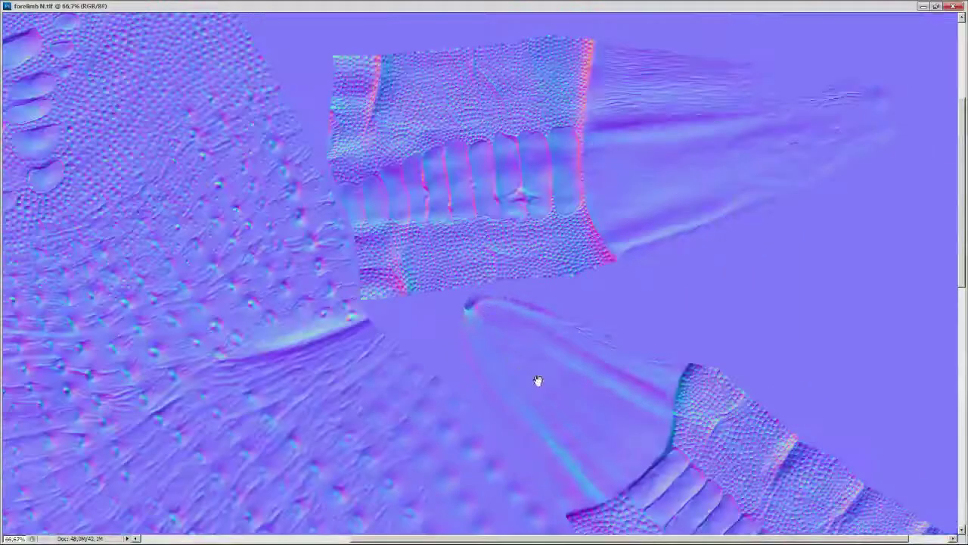
left_click_drag(537, 380, 441, 195)
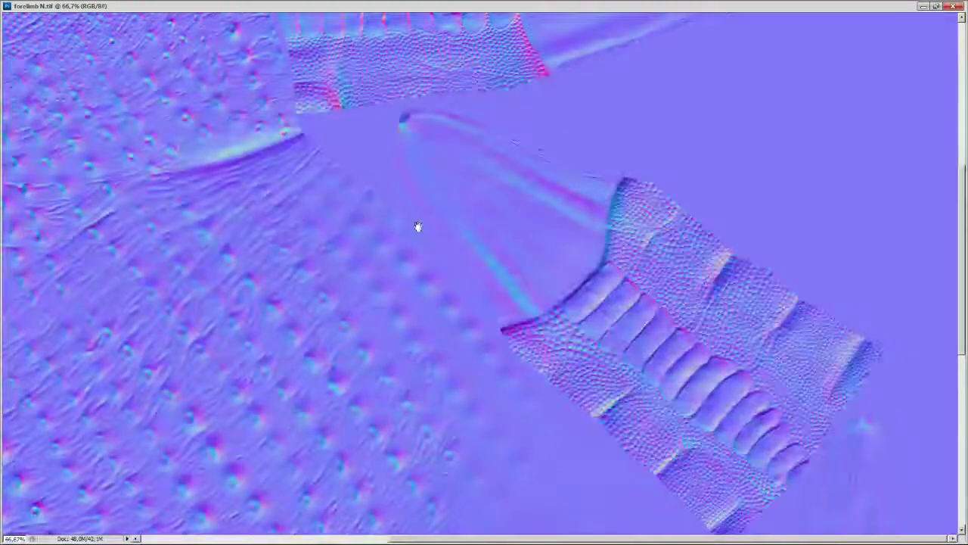
left_click_drag(341, 146, 469, 220)
- Close forelimb N.tif and Photoshop, then return to ZBrush with its window maximized
key("f")
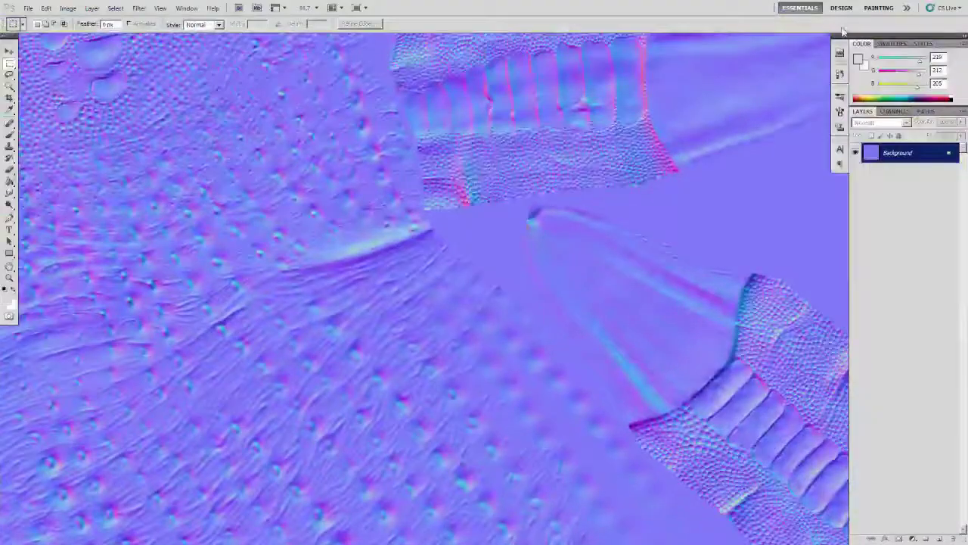
key("f")
key("f")
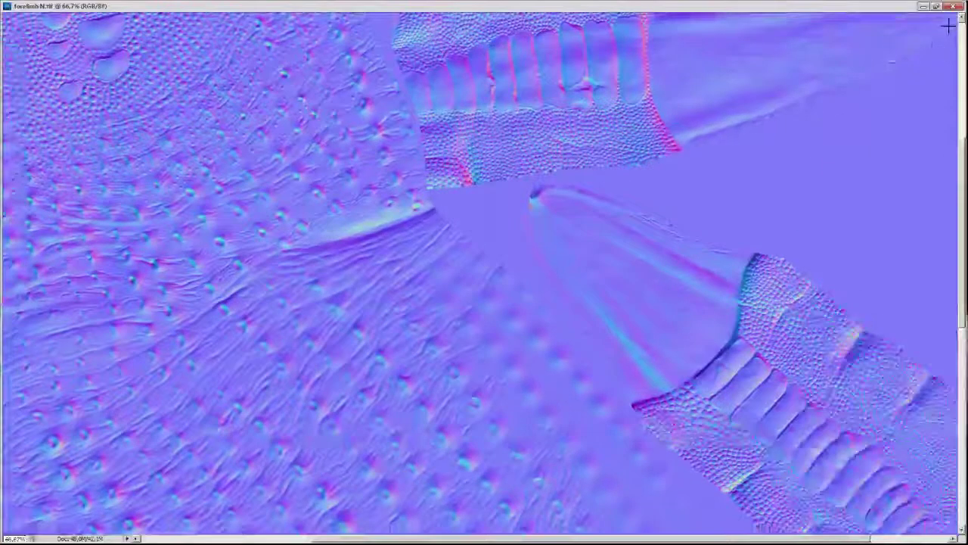
key("f")
left_click(473, 64)
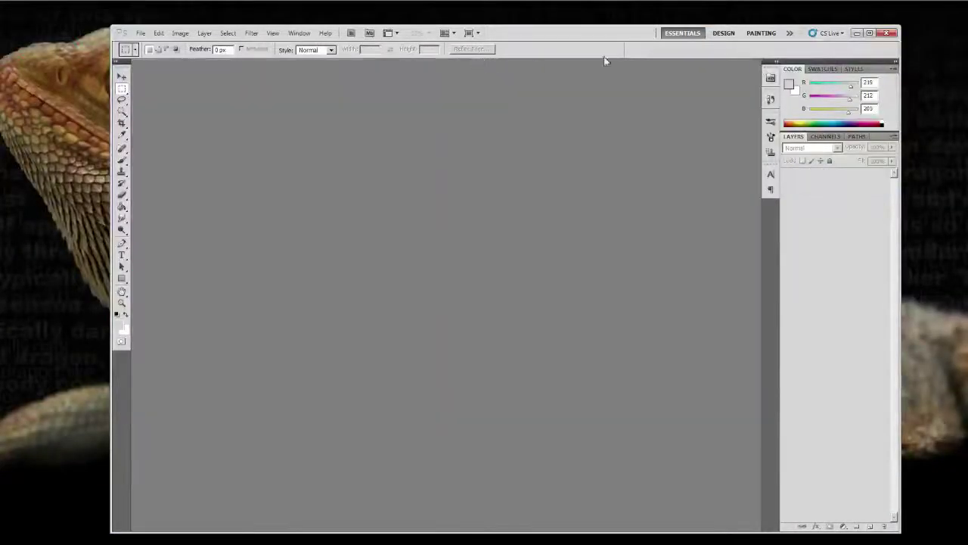
left_click(885, 34)
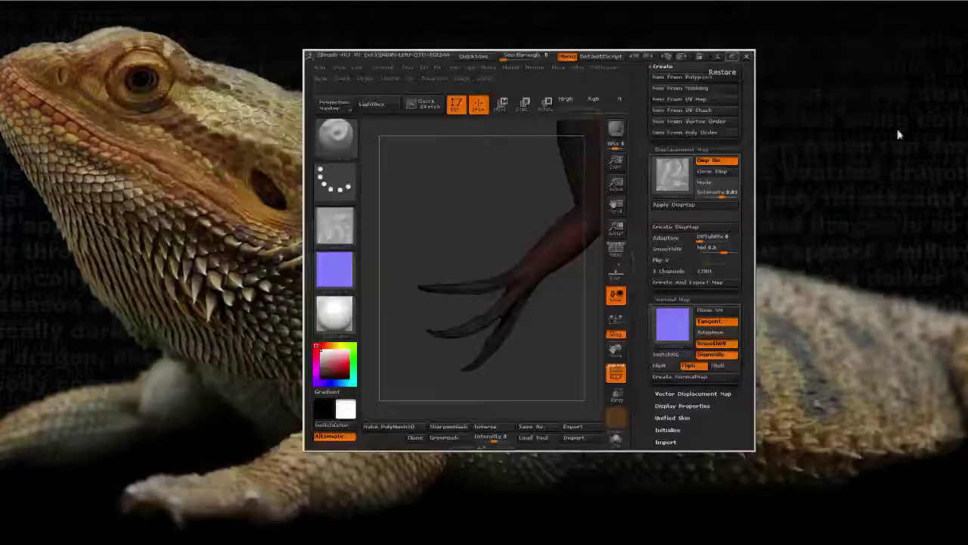
left_click(733, 56)
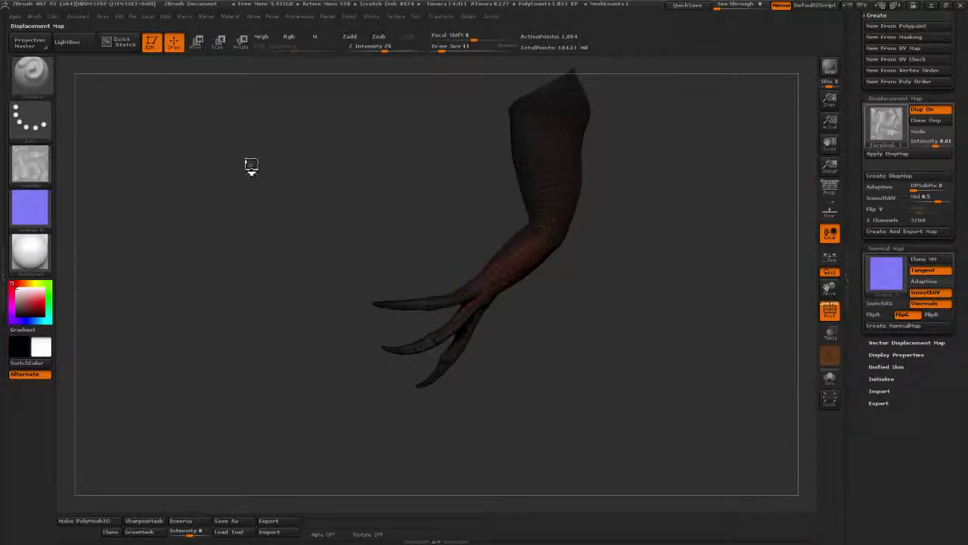
- Turn off the displacement, normal and texture maps assigned to the forelimb
left_click(32, 164)
left_click(50, 135)
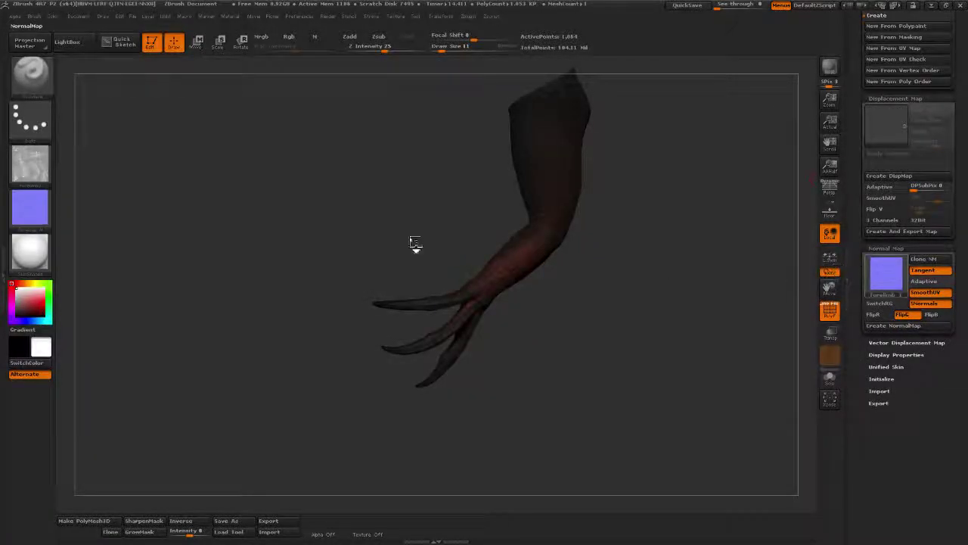
left_click(886, 273)
left_click(488, 279)
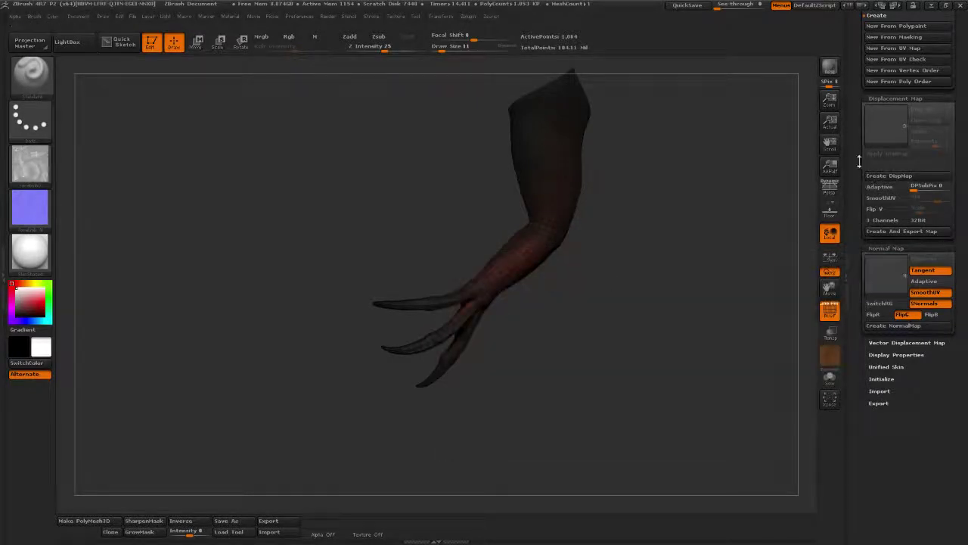
scroll(901, 227, "up", 5)
left_click(890, 268)
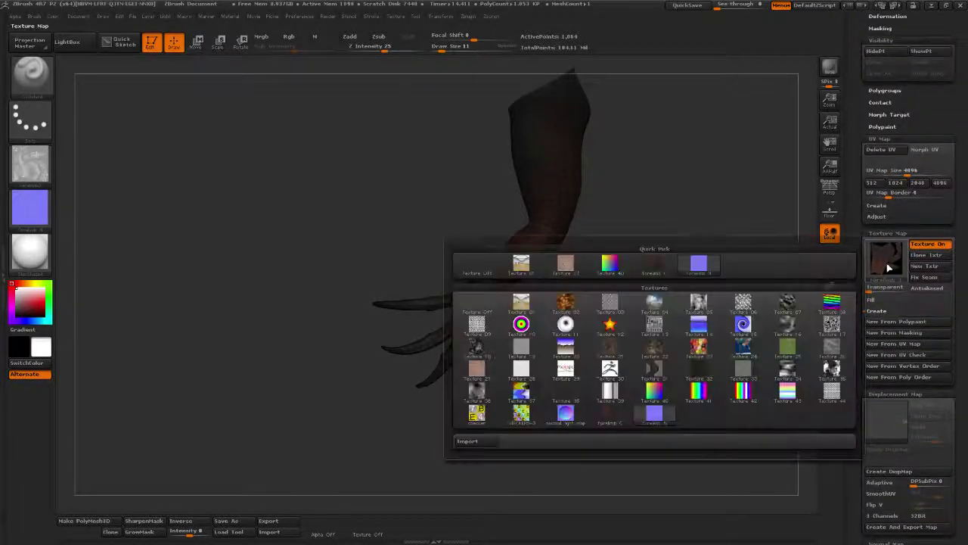
left_click(478, 265)
- Make the second foot final subtool in the subtool list the active one
left_click_drag(855, 130, 850, 188)
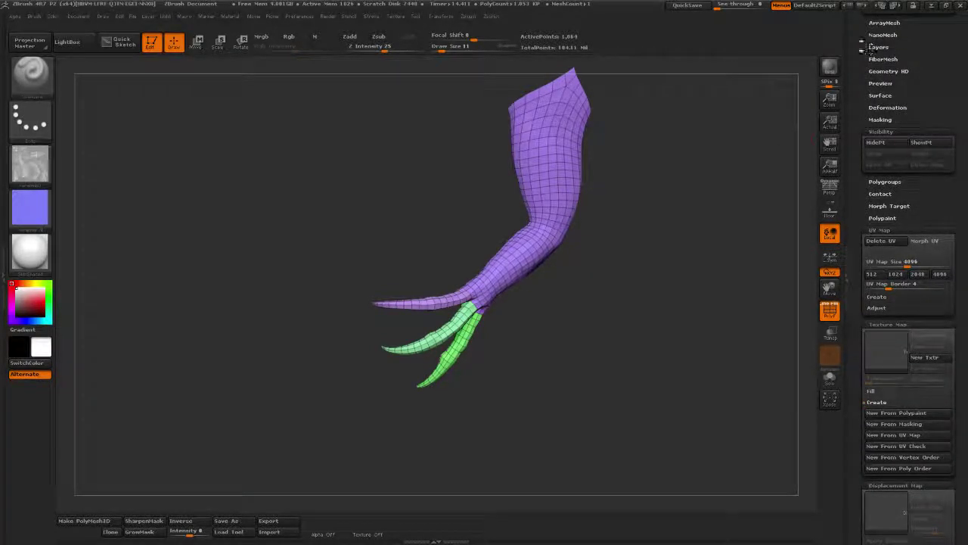
left_click_drag(859, 46, 858, 18)
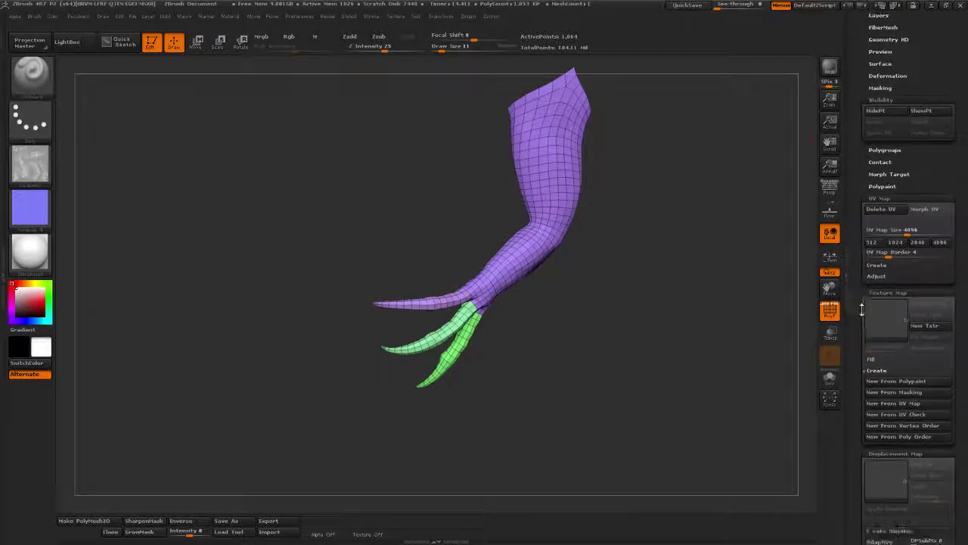
scroll(856, 227, "up", 8)
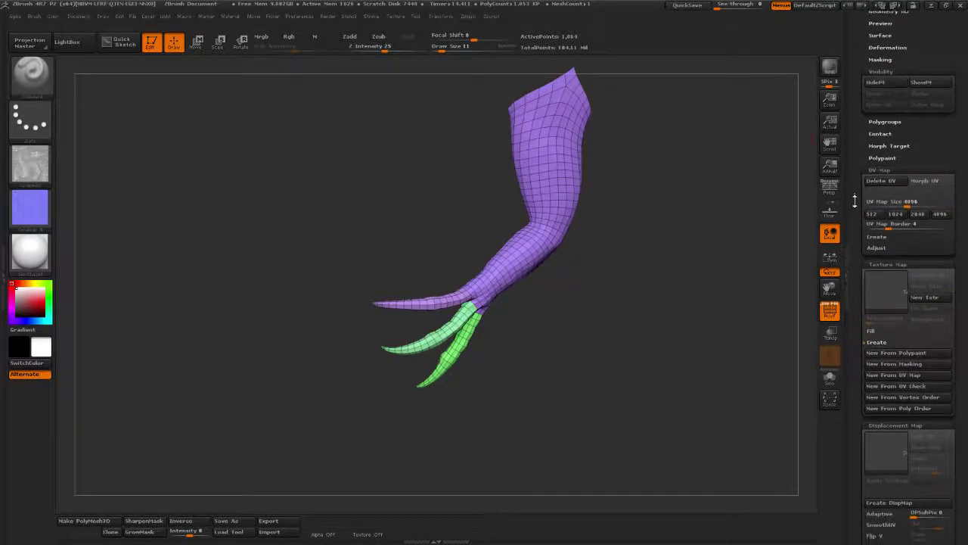
scroll(857, 355, "up", 5)
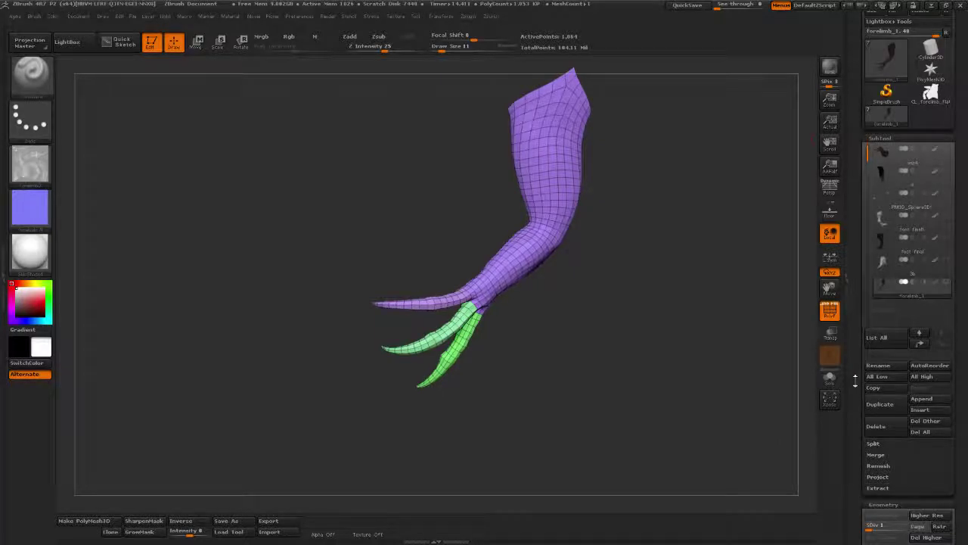
scroll(854, 380, "down", 1)
scroll(855, 378, "up", 3)
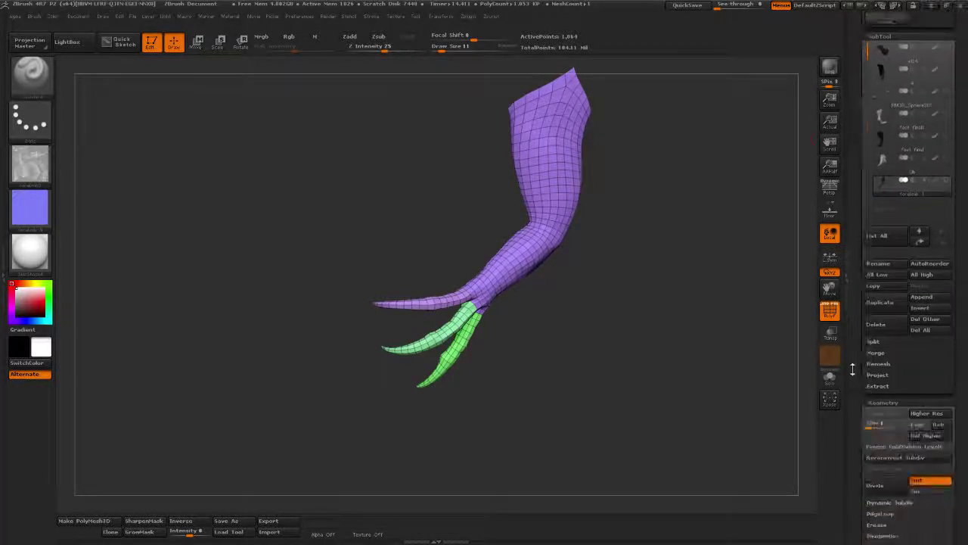
scroll(841, 386, "up", 1)
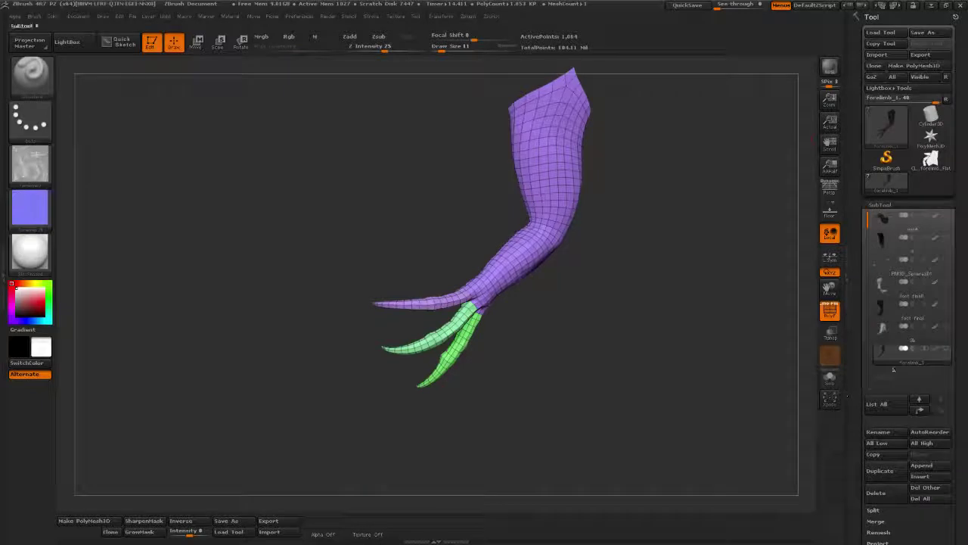
left_click(904, 306)
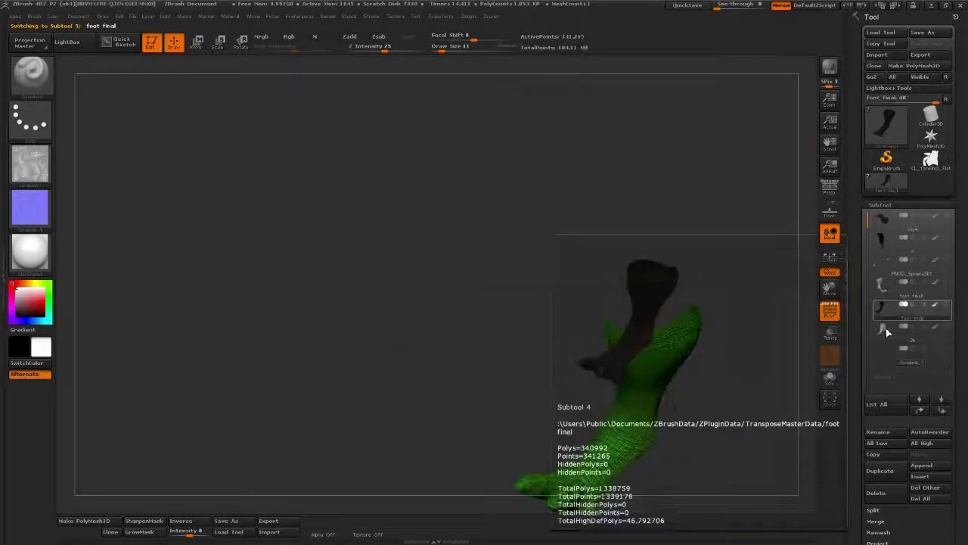
- Lower the foot mesh to subdivision level 1
scroll(862, 367, "down", 12)
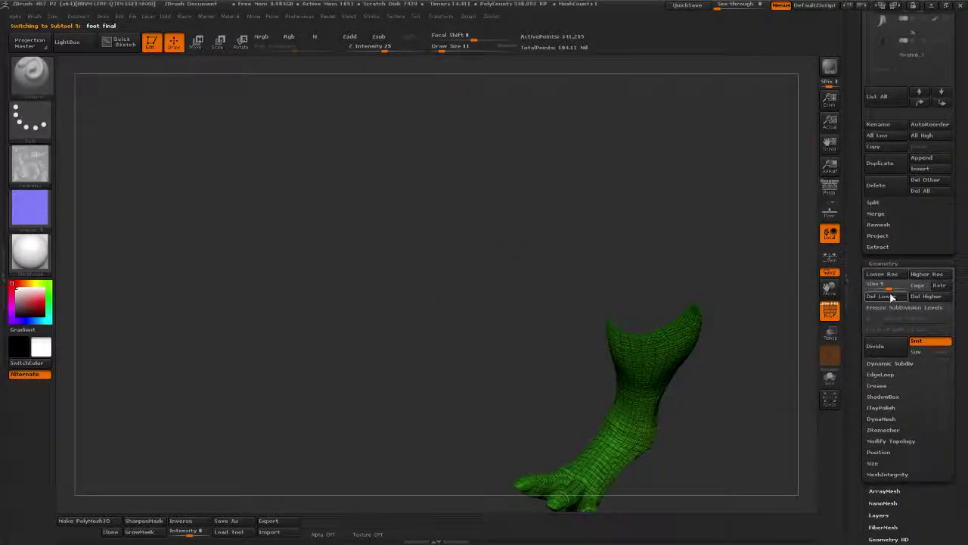
left_click(900, 288)
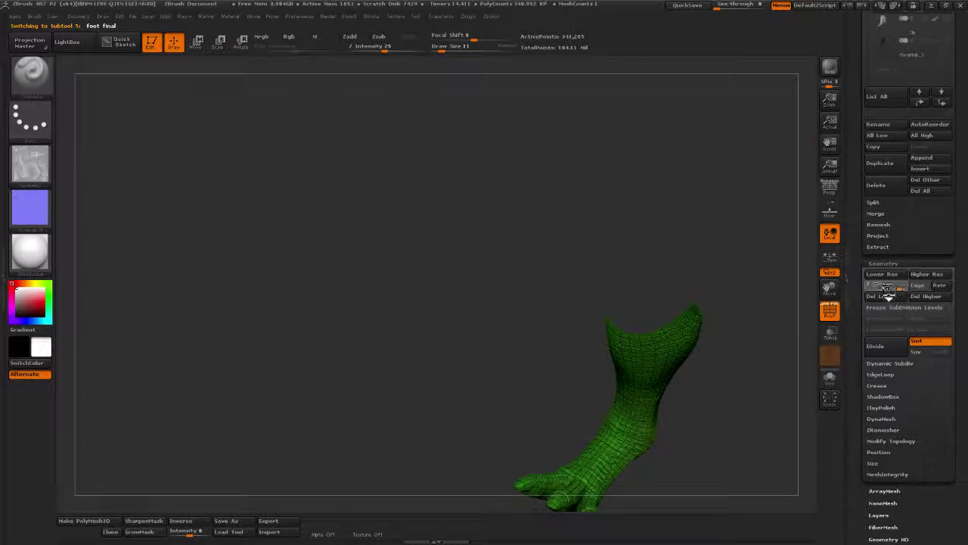
left_click_drag(876, 290, 304, 319)
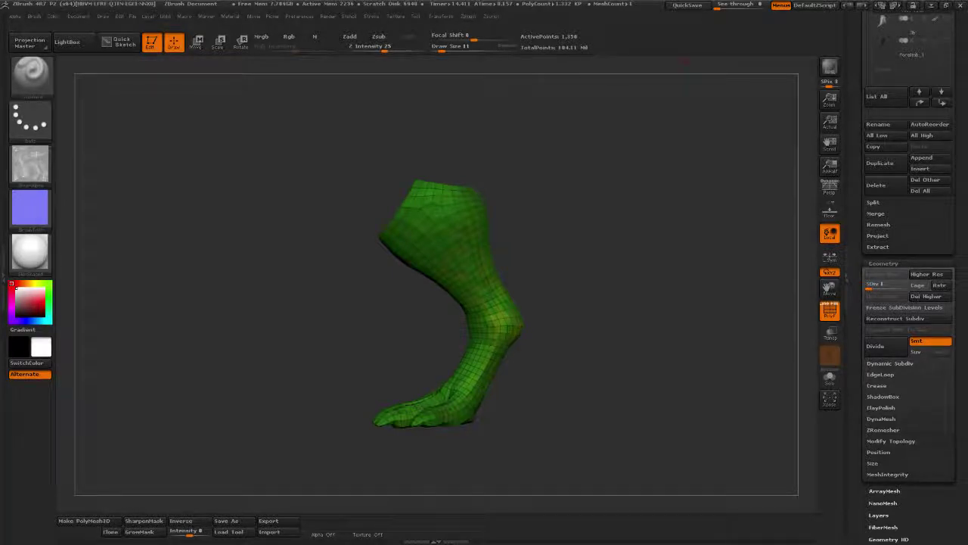
- Zoom in on the underside of the foot and lasso-hide the sole and toe-pad faces
left_click_drag(515, 414, 281, 253, "alt")
mouse_move(534, 380)
left_mouse_down()
mouse_move(549, 364)
mouse_move(545, 345)
mouse_move(249, 328)
mouse_move(257, 310)
left_mouse_up()
mouse_move(576, 341)
left_mouse_down("ctrl+shift")
mouse_move(628, 306)
mouse_move(665, 261)
mouse_move(670, 273)
left_mouse_up("ctrl+shift")
mouse_move(660, 358)
left_mouse_down()
mouse_move(629, 353)
mouse_move(564, 294)
mouse_move(603, 262)
mouse_move(585, 262)
mouse_move(615, 271)
mouse_move(621, 291)
mouse_move(638, 283)
left_mouse_up()
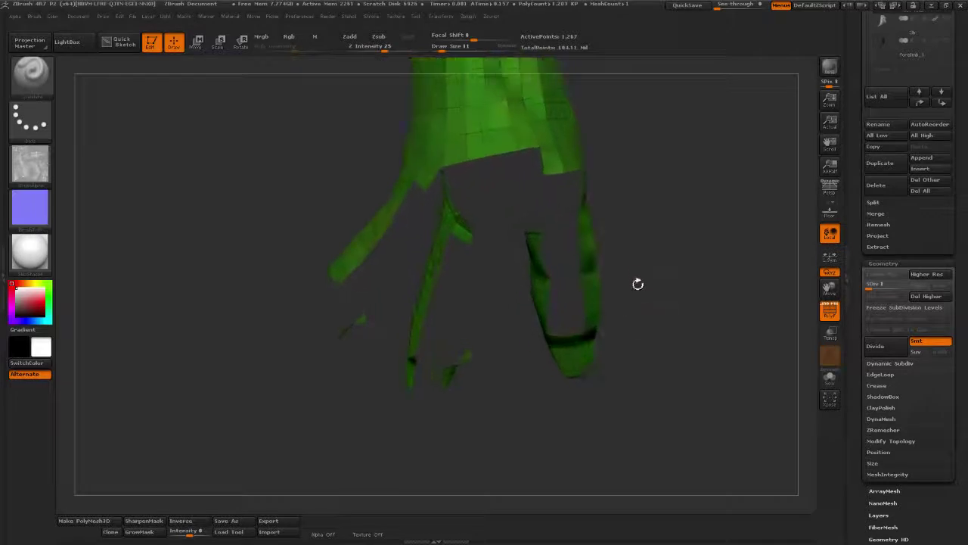
left_click(463, 227, "ctrl+shift")
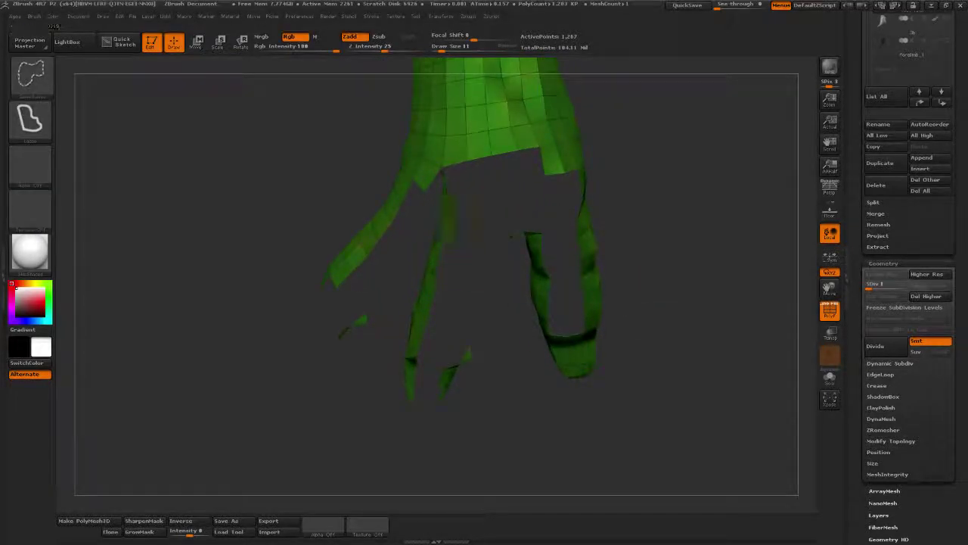
mouse_move(690, 267)
left_mouse_down()
mouse_move(550, 217)
mouse_move(488, 208)
mouse_move(488, 192)
left_mouse_up()
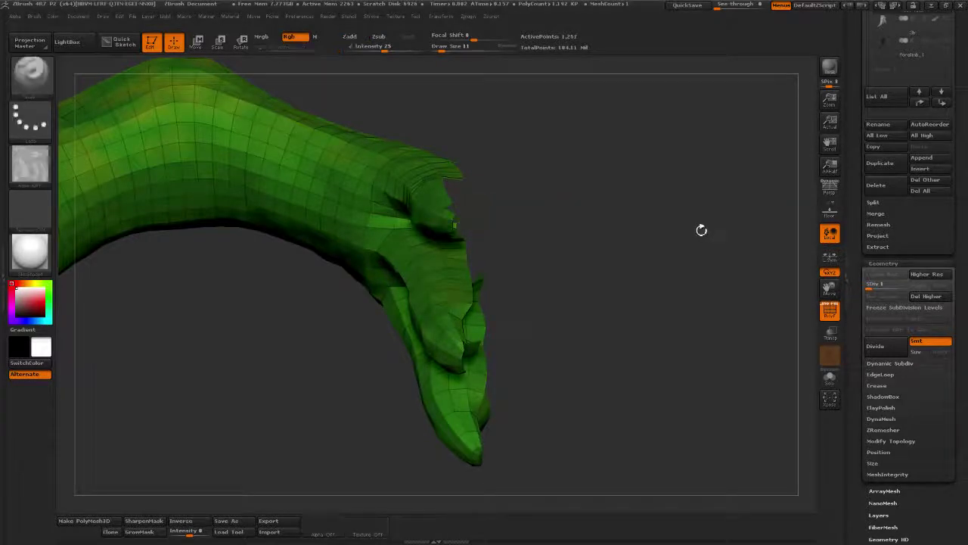
- Lasso-hide the leftover underside faces along the toes and at their tips
mouse_move(700, 230)
left_mouse_down()
mouse_move(635, 250)
mouse_move(665, 234)
mouse_move(684, 239)
mouse_move(350, 291)
left_mouse_up()
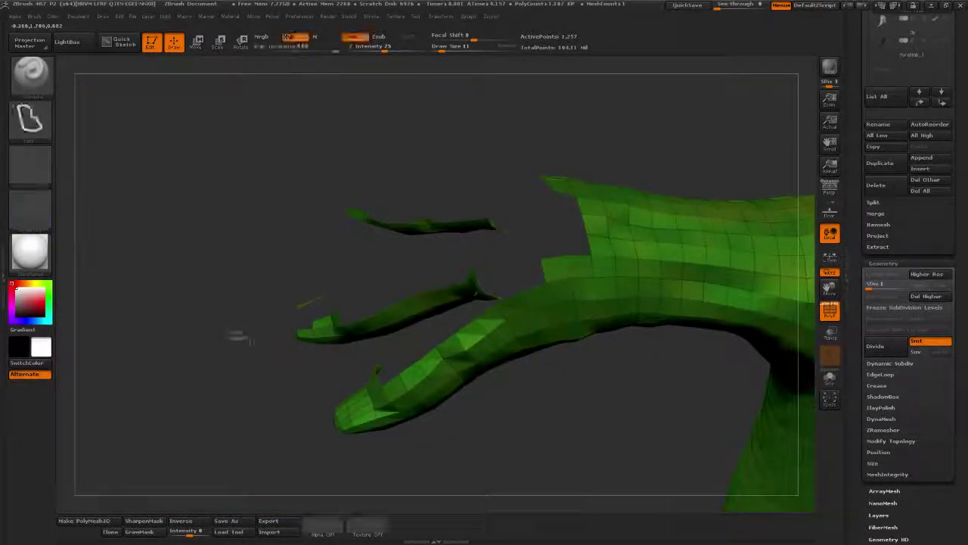
left_click_drag(234, 331, 293, 334, "ctrl+alt+shift")
left_click_drag(317, 303, 300, 309, "ctrl+alt+shift")
mouse_move(279, 381)
left_mouse_down()
mouse_move(393, 363)
mouse_move(454, 341)
mouse_move(484, 307)
left_mouse_up()
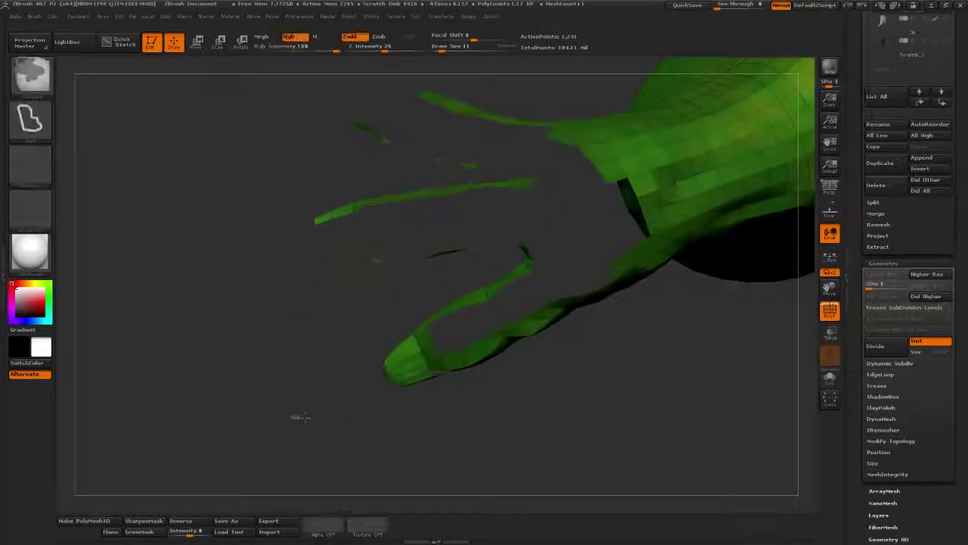
mouse_move(295, 415)
left_mouse_down("ctrl+alt+shift")
mouse_move(450, 330)
mouse_move(428, 406)
mouse_move(473, 408)
mouse_move(286, 311)
mouse_move(335, 286)
mouse_move(360, 252)
mouse_move(318, 253)
mouse_move(335, 257)
left_mouse_up("ctrl+alt+shift")
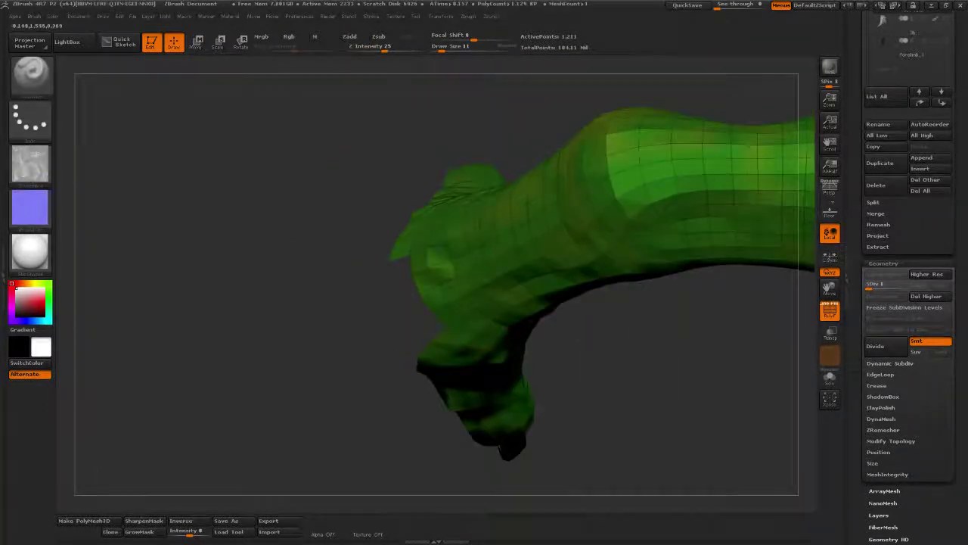
- Lasso-hide the protruding underside faces at the rear edge of the foot
mouse_move(564, 341)
left_mouse_down()
mouse_move(506, 346)
mouse_move(520, 396)
left_mouse_up()
left_click_drag(293, 307, 350, 292, "ctrl+alt+shift")
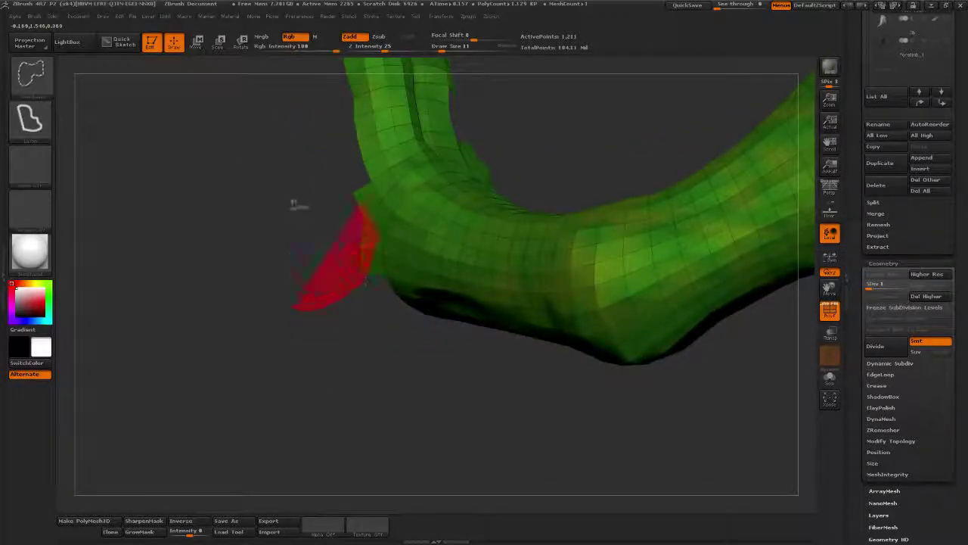
left_click_drag(294, 205, 294, 186, "ctrl+alt+shift")
mouse_move(571, 379)
left_mouse_down()
mouse_move(787, 281)
mouse_move(693, 277)
left_mouse_up()
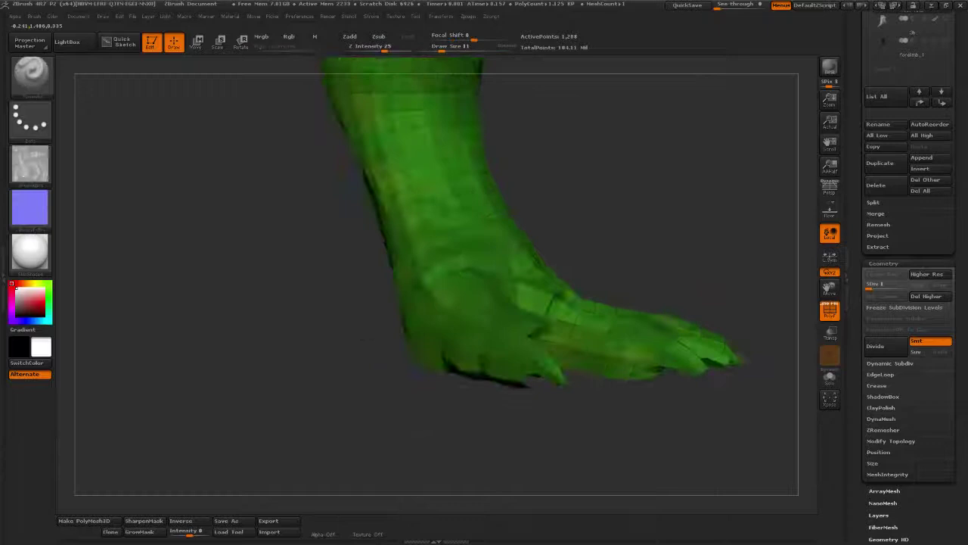
- Invert the mesh visibility to isolate the sole and lasso-hide the stray faces above it
mouse_move(702, 245)
left_mouse_down("ctrl+shift")
mouse_move(729, 277)
mouse_move(756, 269)
mouse_move(706, 280)
mouse_move(695, 272)
left_mouse_up("ctrl+shift")
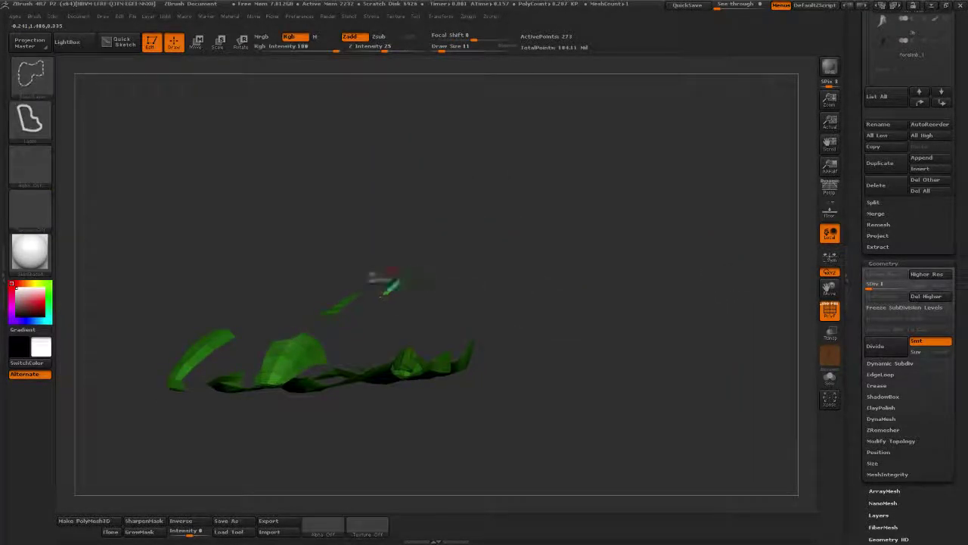
mouse_move(650, 278)
left_mouse_down()
mouse_move(597, 283)
mouse_move(459, 249)
mouse_move(552, 307)
mouse_move(519, 320)
mouse_move(371, 250)
mouse_move(378, 253)
left_mouse_up()
left_click_drag(707, 302, 735, 281)
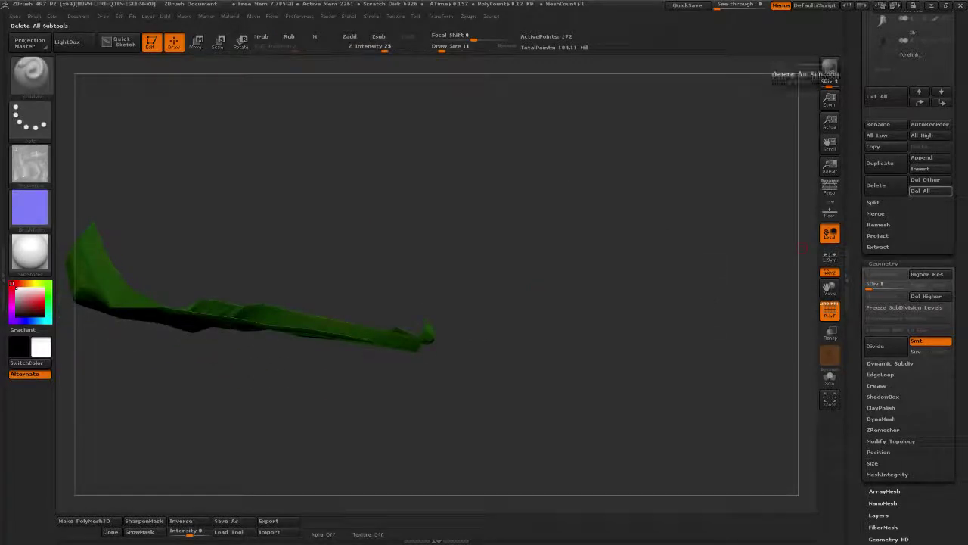
left_click(521, 266, "ctrl+shift")
mouse_move(521, 266)
left_mouse_down()
mouse_move(368, 232)
mouse_move(534, 240)
mouse_move(529, 211)
left_mouse_up()
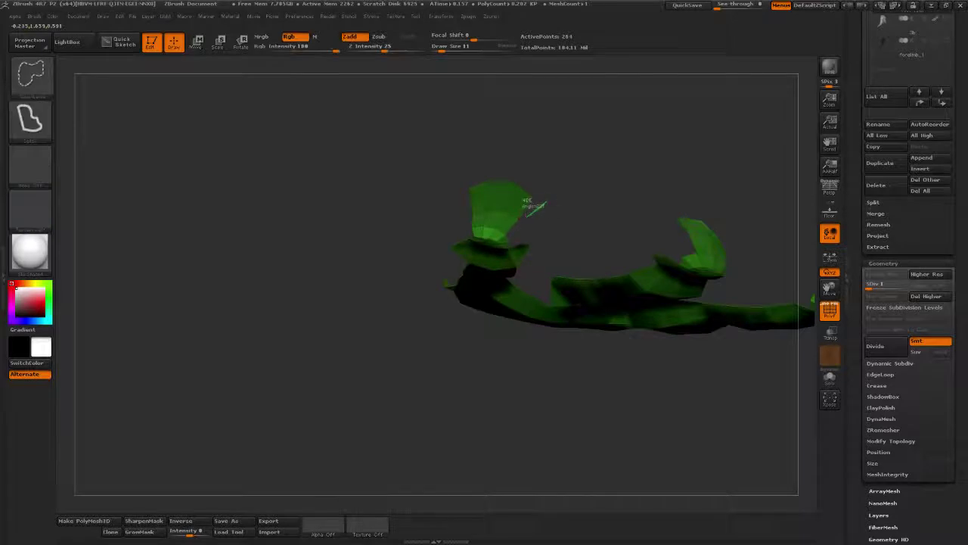
left_click_drag(534, 115, 536, 117, "ctrl+alt+shift")
- Lasso-hide the surplus upper faces on the tips of the isolated outer and middle toes
left_click_drag(578, 188, 434, 212)
mouse_move(395, 185)
left_mouse_down()
mouse_move(387, 165)
mouse_move(530, 215)
mouse_move(523, 256)
left_mouse_up()
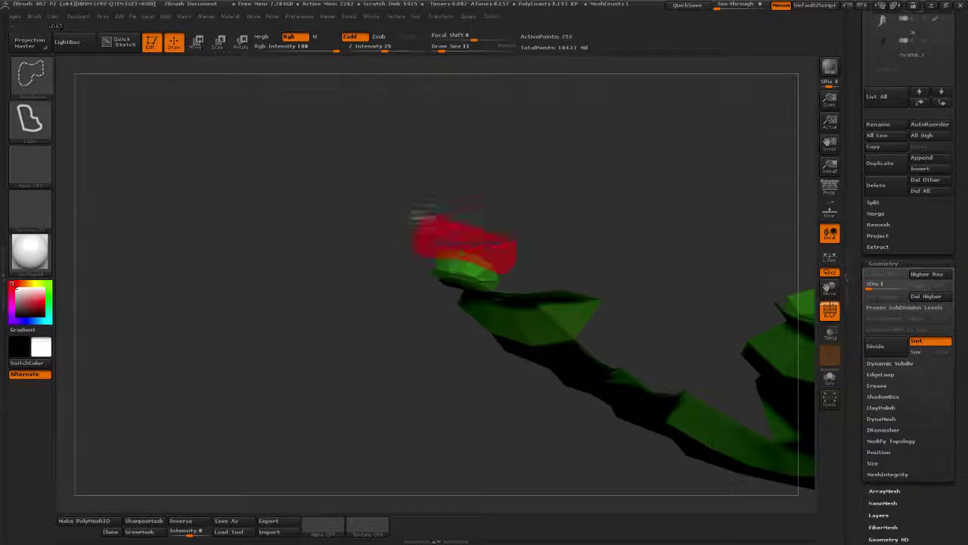
left_click_drag(423, 209, 416, 217, "ctrl+alt+shift")
mouse_move(530, 270)
left_mouse_down()
mouse_move(503, 225)
mouse_move(649, 222)
mouse_move(512, 219)
mouse_move(610, 267)
mouse_move(616, 231)
mouse_move(562, 259)
mouse_move(576, 253)
left_mouse_up()
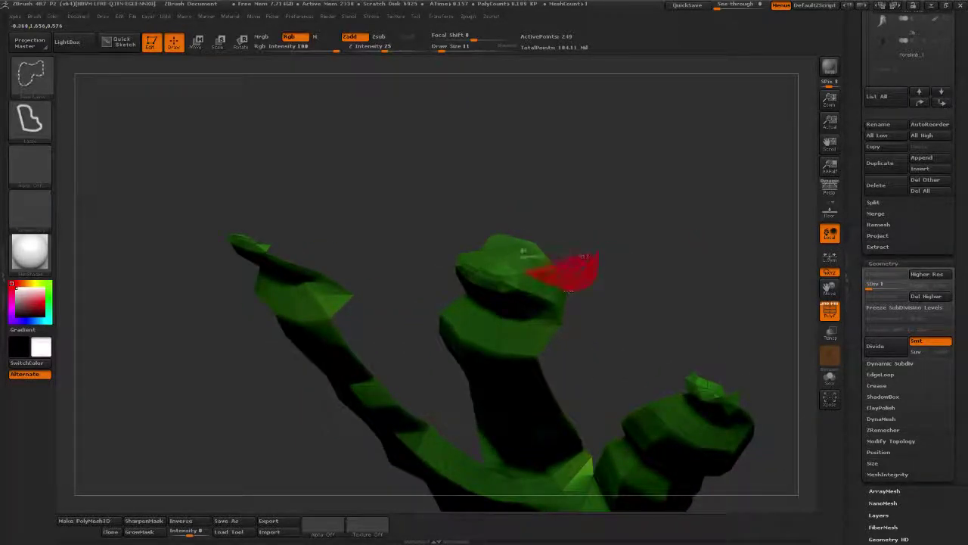
left_click_drag(628, 175, 620, 189, "ctrl+alt+shift")
- Trim the isolated sole around the remaining toe tip by lasso-hiding its surplus claw faces
mouse_move(739, 261)
left_mouse_down()
mouse_move(616, 296)
mouse_move(597, 338)
left_mouse_up()
mouse_move(669, 352)
left_mouse_down()
mouse_move(683, 333)
mouse_move(666, 321)
mouse_move(623, 340)
left_mouse_up()
mouse_move(573, 309)
left_mouse_down("ctrl+shift")
mouse_move(528, 329)
mouse_move(560, 347)
left_mouse_up("ctrl+shift")
mouse_move(643, 318)
left_mouse_down()
mouse_move(632, 321)
mouse_move(643, 363)
left_mouse_up()
mouse_move(704, 360)
left_mouse_down()
mouse_move(663, 353)
mouse_move(638, 324)
mouse_move(543, 315)
left_mouse_up()
left_click_drag(537, 257, 540, 258, "ctrl+alt+shift")
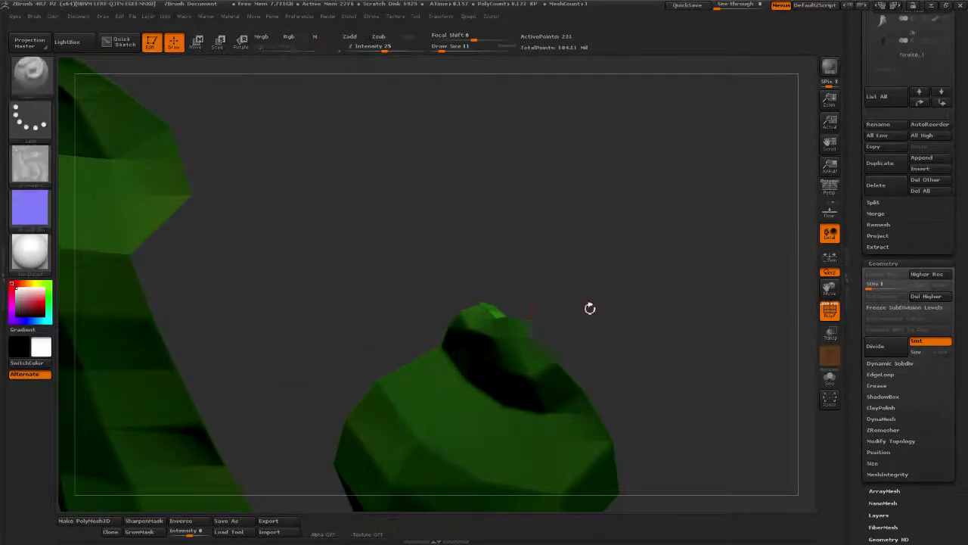
- Check the small toe tip against the inverted selection and lasso-hide the last faces at its point
mouse_move(633, 329)
left_mouse_down()
mouse_move(642, 406)
mouse_move(663, 376)
mouse_move(643, 341)
mouse_move(659, 322)
mouse_move(655, 309)
mouse_move(634, 311)
left_mouse_up()
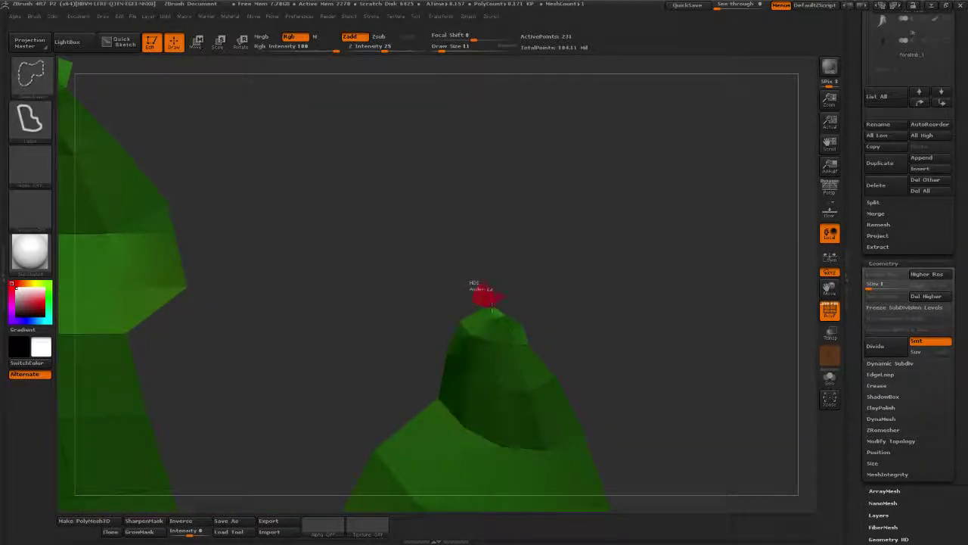
left_click(490, 303, "ctrl+shift")
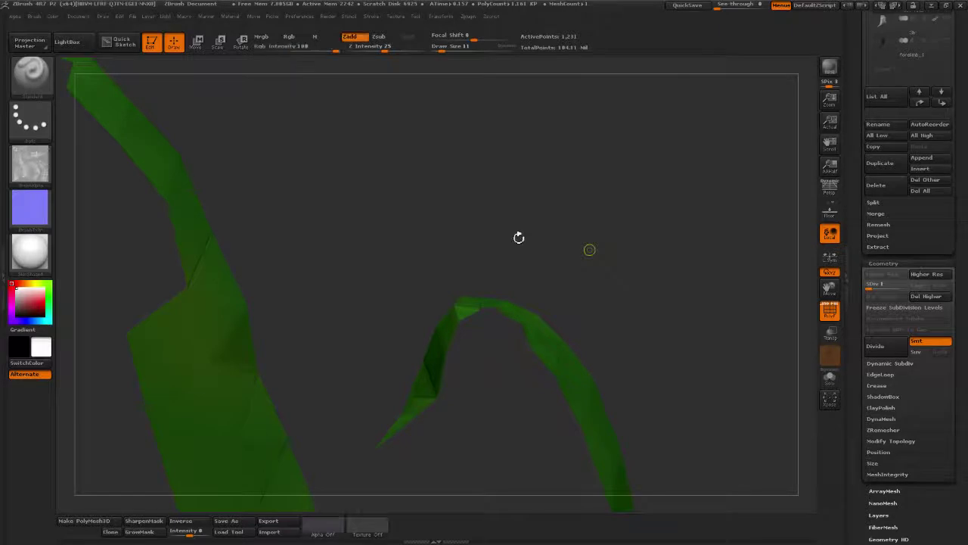
mouse_move(519, 238)
left_mouse_down()
mouse_move(508, 264)
mouse_move(477, 280)
mouse_move(478, 306)
left_mouse_up()
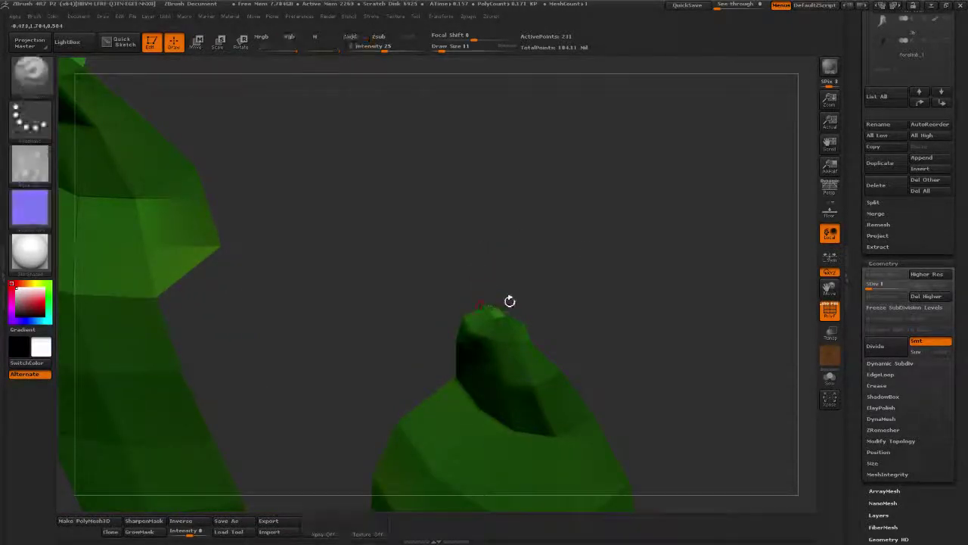
left_click_drag(625, 300, 454, 288)
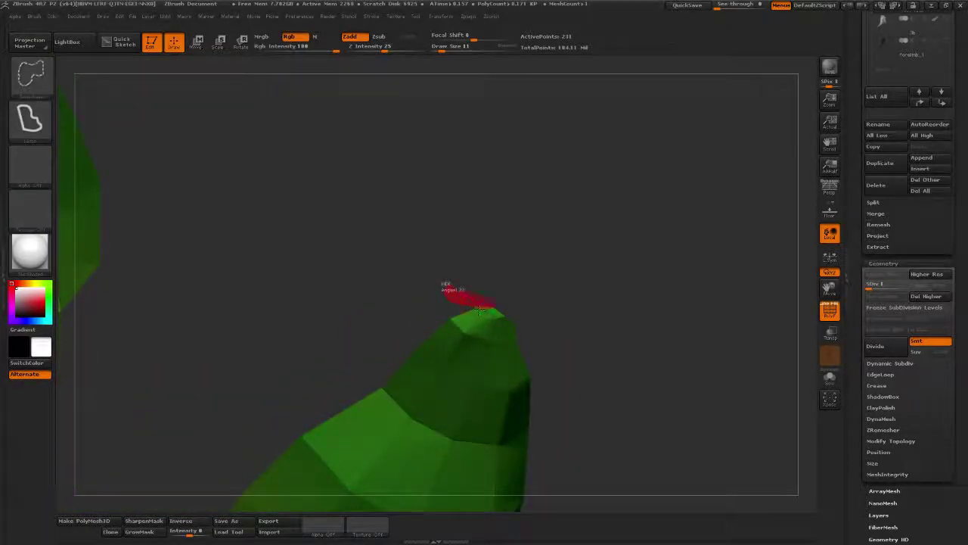
mouse_move(681, 292)
left_mouse_down()
mouse_move(627, 281)
mouse_move(564, 189)
mouse_move(583, 266)
mouse_move(623, 313)
mouse_move(618, 372)
left_mouse_up()
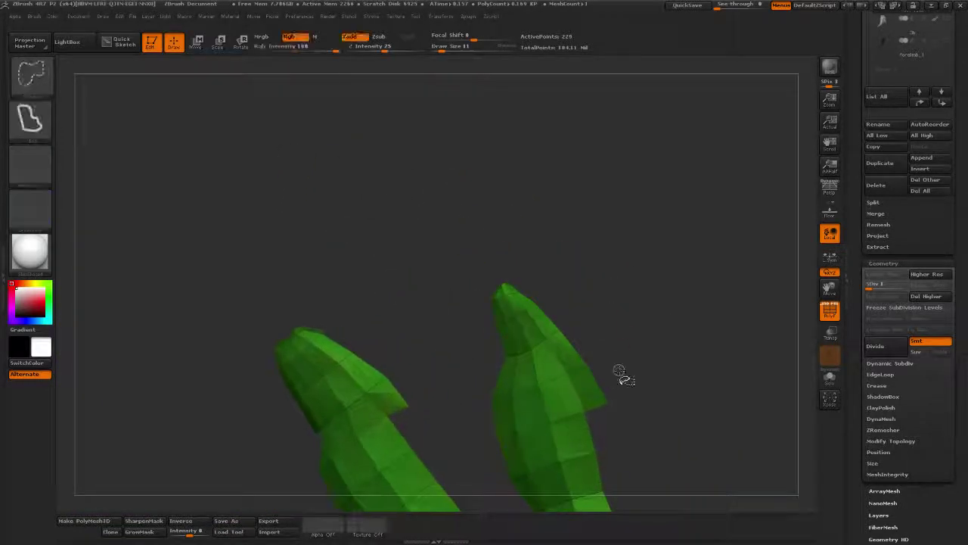
- Lasso-hide the protruding side flaps on the two long toes of the isolated sole
mouse_move(537, 239)
left_mouse_down("ctrl+alt+shift")
mouse_move(564, 267)
mouse_move(532, 278)
mouse_move(557, 265)
left_mouse_up("ctrl+alt+shift")
mouse_move(551, 274)
left_mouse_down("alt")
mouse_move(659, 238)
mouse_move(643, 231)
mouse_move(556, 292)
mouse_move(559, 341)
left_mouse_up("alt")
left_click_drag(517, 316, 584, 340, "ctrl+alt+shift")
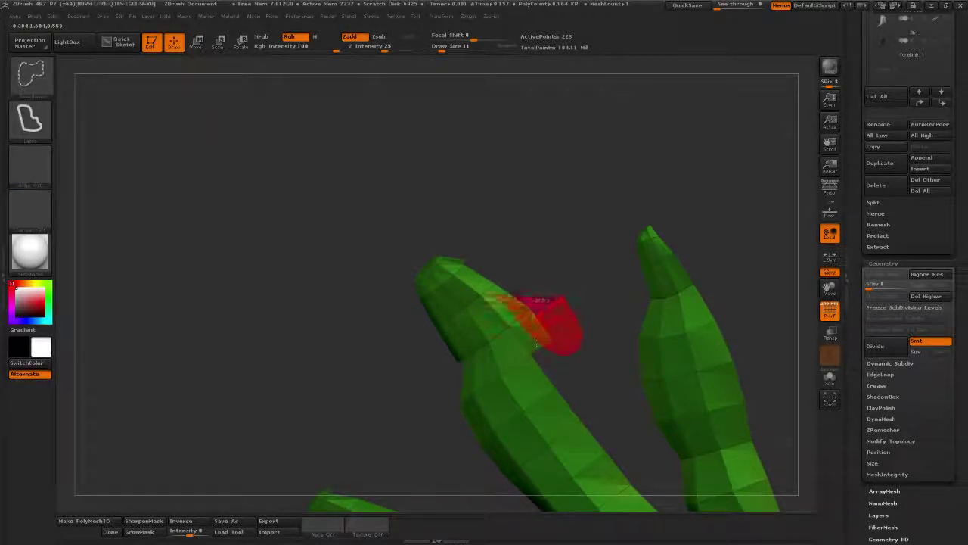
left_click(529, 218, "ctrl+alt+shift")
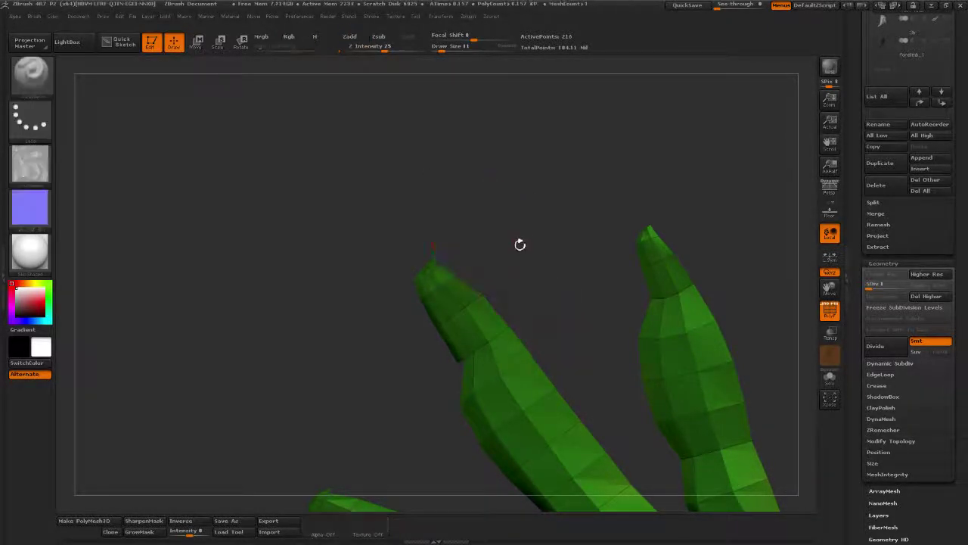
- Switch visibility to the upper foot and lasso-hide the leftover side strip on the outer toe and the surplus faces at a toe's end
mouse_move(519, 244)
left_mouse_down()
mouse_move(584, 341)
mouse_move(714, 378)
mouse_move(673, 227)
mouse_move(662, 299)
mouse_move(691, 265)
left_mouse_up()
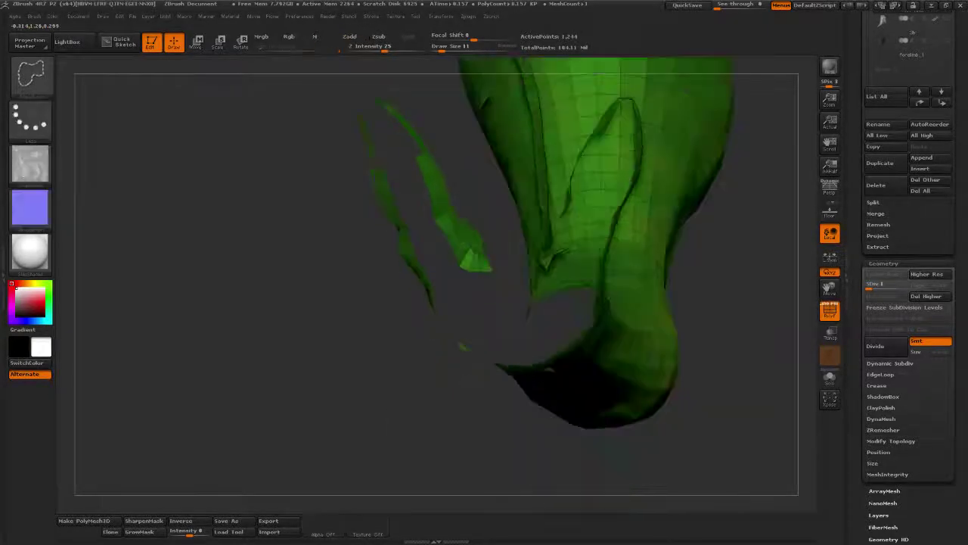
mouse_move(458, 346)
left_mouse_down()
mouse_move(408, 339)
mouse_move(439, 356)
left_mouse_up()
key("ctrl+shift")
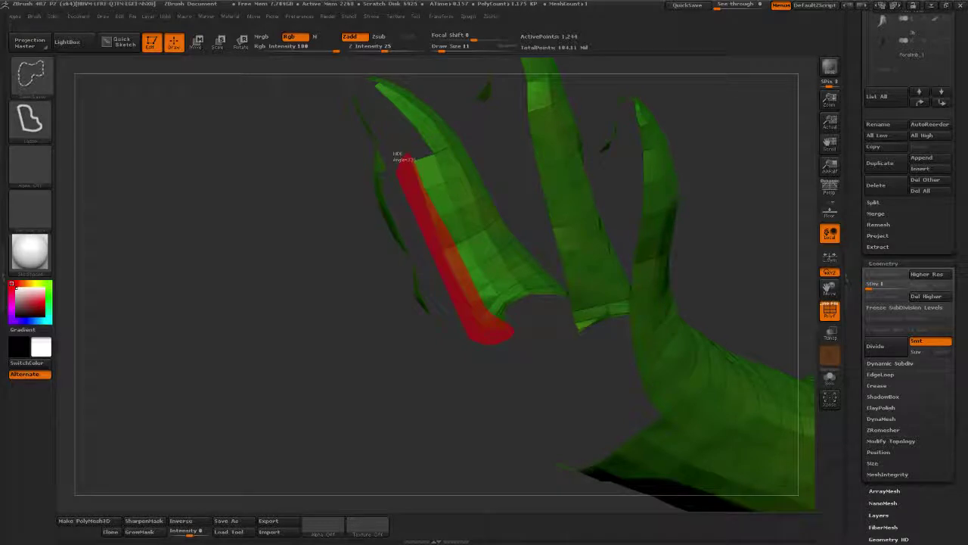
left_click_drag(407, 157, 409, 158, "ctrl+alt+shift")
mouse_move(302, 357)
left_mouse_down()
mouse_move(454, 338)
mouse_move(424, 333)
mouse_move(471, 340)
mouse_move(343, 365)
mouse_move(411, 331)
mouse_move(373, 401)
left_mouse_up()
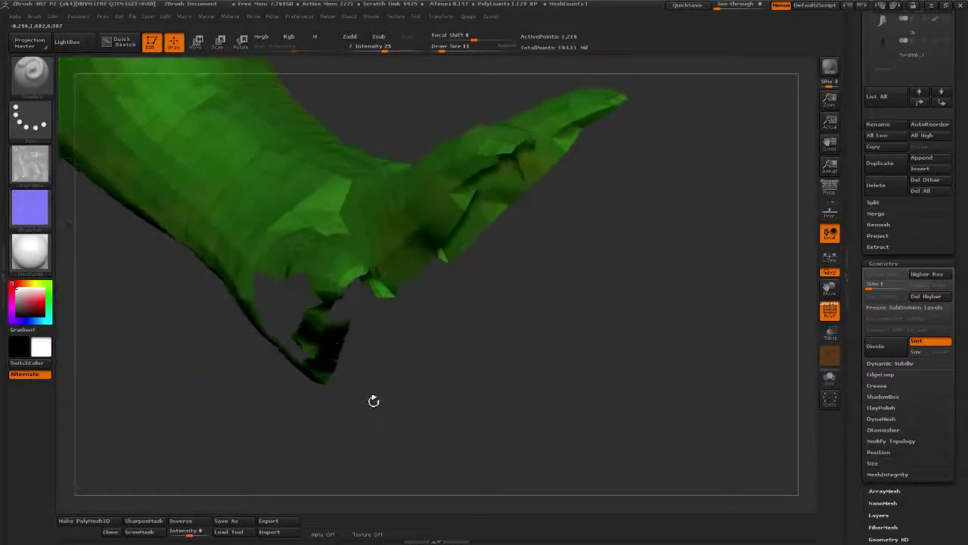
key("ctrl+shift")
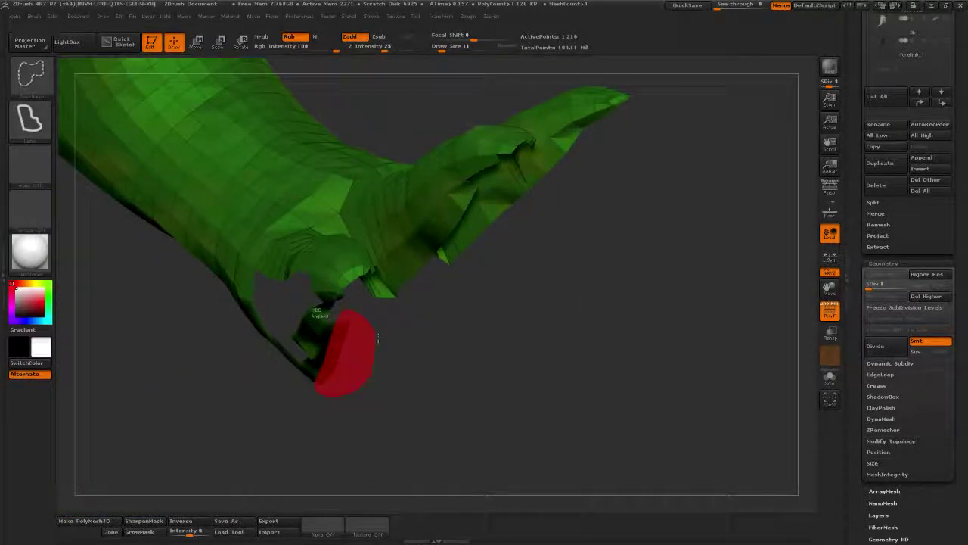
left_click_drag(378, 339, 379, 342, "ctrl+alt+shift")
- Lasso-hide the jagged surplus faces along the upper foot's lower heel edge and invert visibility back to the sole
mouse_move(449, 411)
left_mouse_down()
mouse_move(401, 356)
mouse_move(289, 145)
mouse_move(332, 151)
left_mouse_up()
left_click_drag(616, 315, 652, 257, "ctrl+alt+shift")
mouse_move(583, 228)
left_mouse_down("ctrl+alt+shift")
mouse_move(578, 322)
mouse_move(634, 356)
mouse_move(601, 311)
mouse_move(612, 283)
mouse_move(603, 232)
left_mouse_up("ctrl+alt+shift")
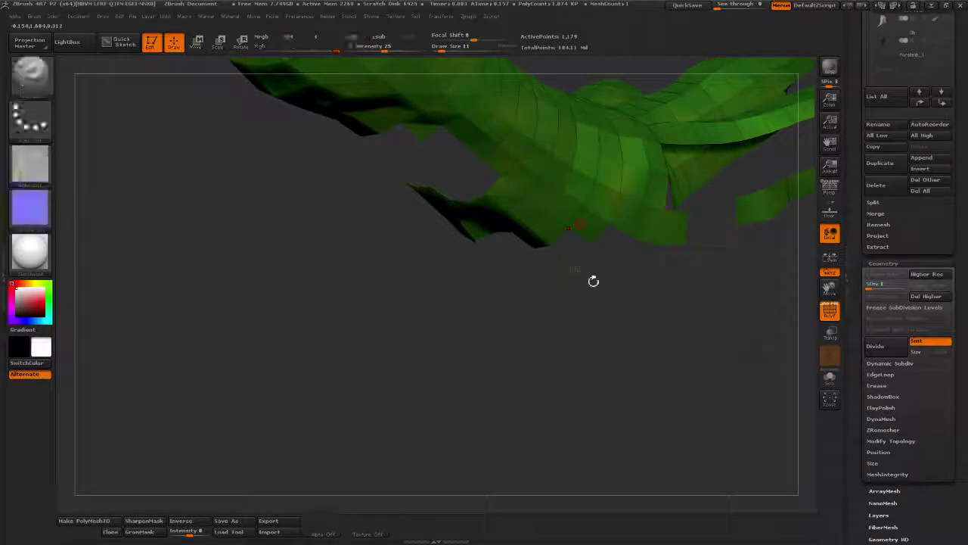
left_click_drag(596, 275, 621, 275, "ctrl+shift")
left_click_drag(577, 237, 578, 238, "ctrl+alt+shift")
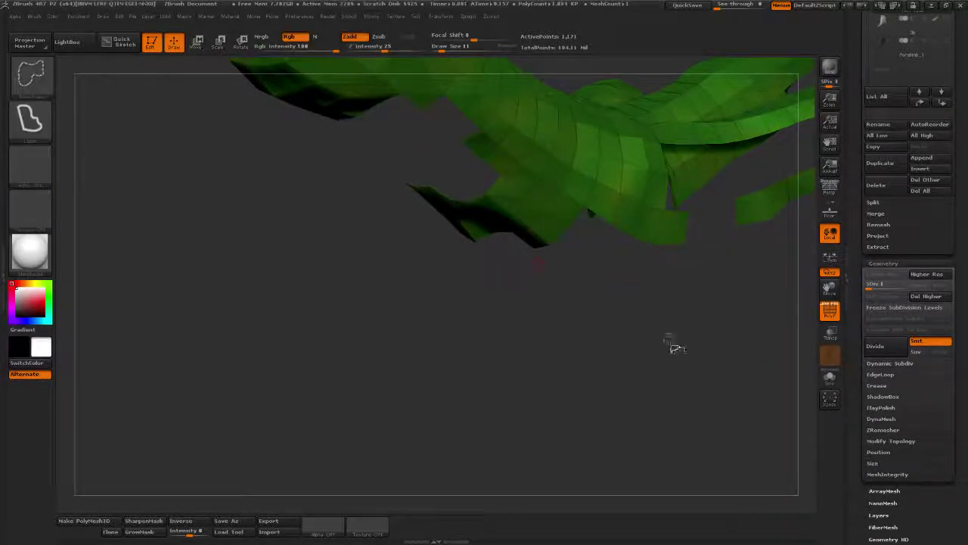
left_click(676, 348, "ctrl+shift")
- Lasso-hide the detached patch of stray faces beside the isolated sole
mouse_move(725, 333)
left_mouse_down()
mouse_move(726, 371)
mouse_move(651, 340)
mouse_move(581, 346)
mouse_move(597, 393)
mouse_move(582, 382)
left_mouse_up()
left_click_drag(470, 189, 316, 256, "ctrl+shift")
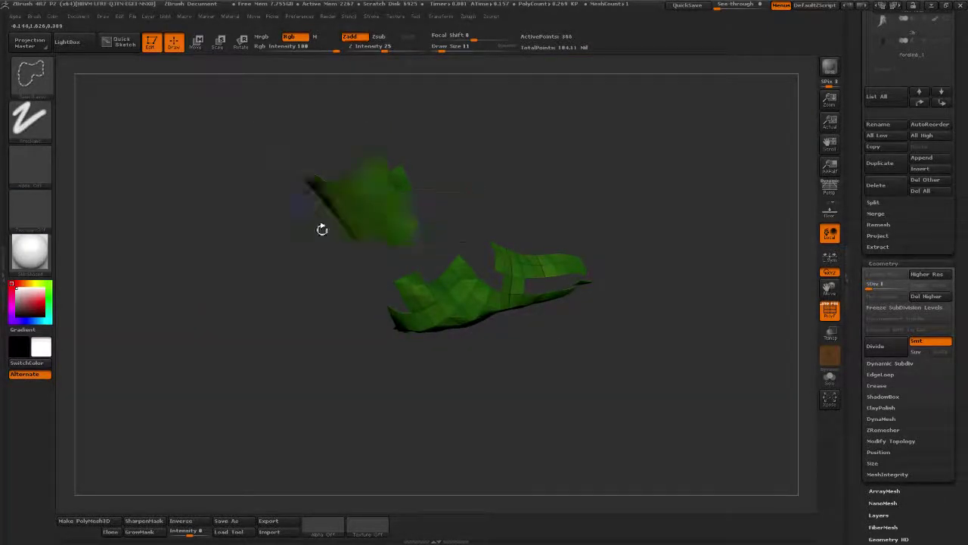
mouse_move(270, 132)
left_mouse_down("ctrl+shift")
mouse_move(256, 188)
mouse_move(411, 243)
left_mouse_up("ctrl+shift")
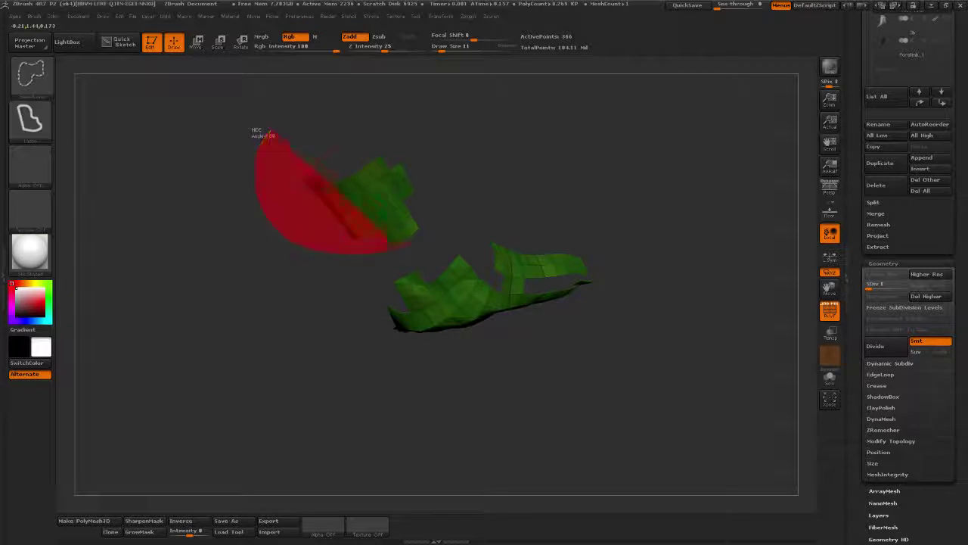
left_click_drag(366, 115, 363, 114, "ctrl+alt+shift")
- Lasso-hide the surplus claw faces protruding at the middle toe tip of the isolated sole
mouse_move(668, 190)
left_mouse_down()
mouse_move(671, 270)
mouse_move(593, 269)
mouse_move(605, 354)
mouse_move(621, 358)
mouse_move(610, 373)
mouse_move(621, 363)
mouse_move(639, 215)
mouse_move(482, 147)
mouse_move(659, 139)
left_mouse_up()
mouse_move(538, 252)
left_mouse_down()
mouse_move(619, 353)
mouse_move(582, 315)
left_mouse_up()
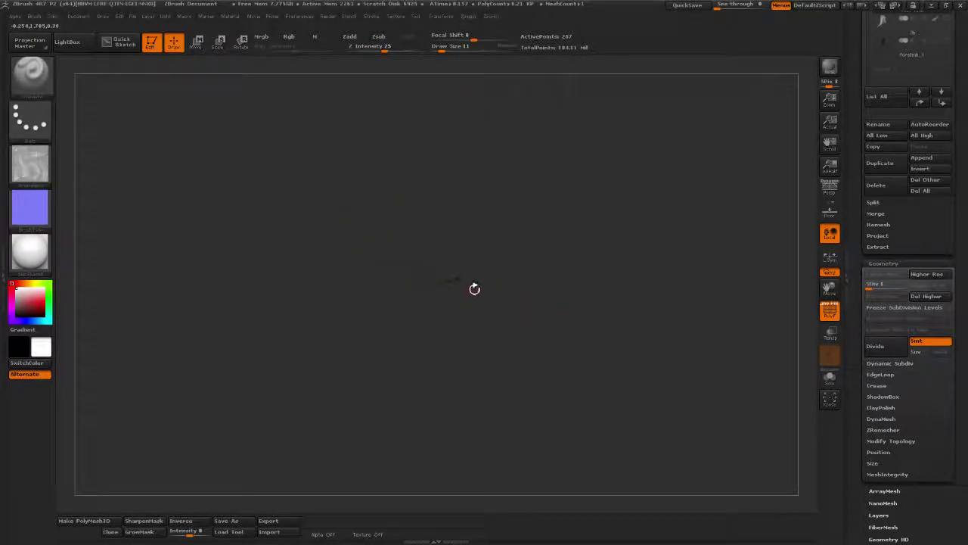
left_click_drag(560, 311, 668, 353)
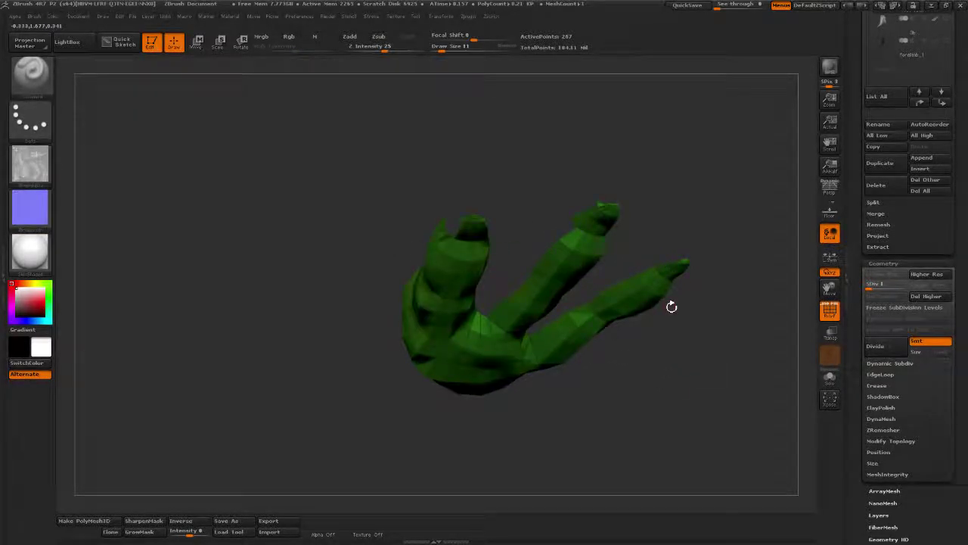
mouse_move(632, 180)
left_mouse_down()
mouse_move(502, 357)
mouse_move(732, 282)
mouse_move(554, 279)
mouse_move(524, 259)
left_mouse_up()
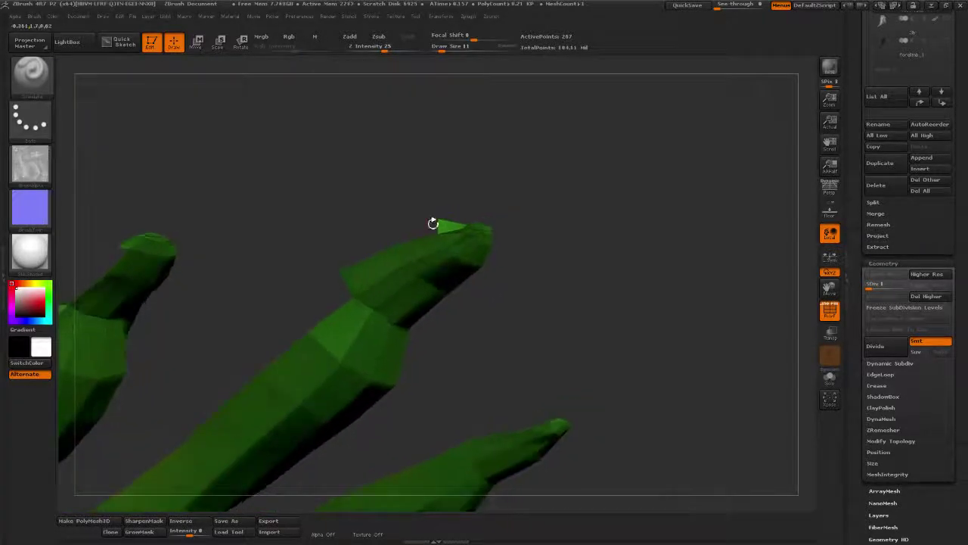
left_click_drag(432, 222, 395, 253)
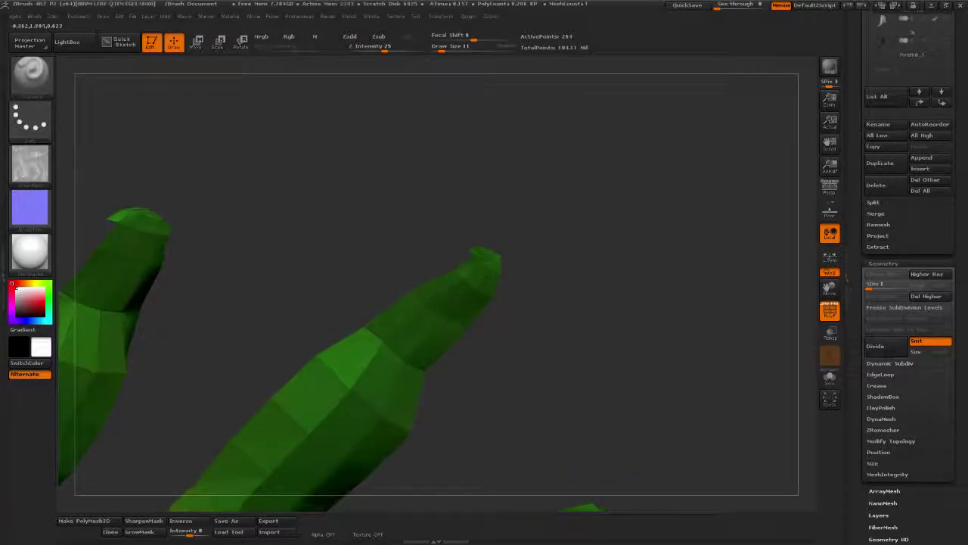
left_click_drag(501, 228, 457, 251, "ctrl+shift")
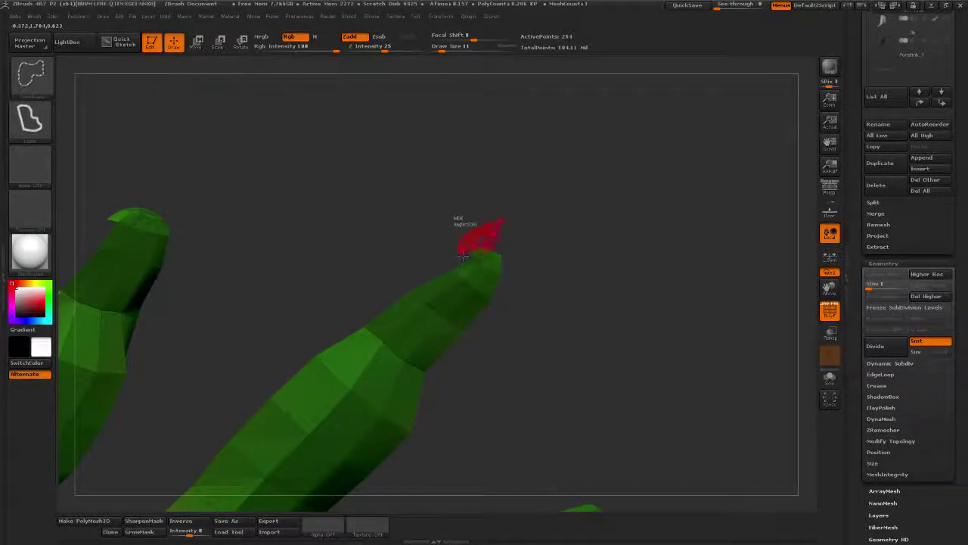
- Lasso-hide the tall side wall of faces rising along the isolated sole's side toe
mouse_move(513, 370)
left_mouse_down("alt")
mouse_move(583, 270)
mouse_move(488, 304)
mouse_move(459, 286)
left_mouse_up("alt")
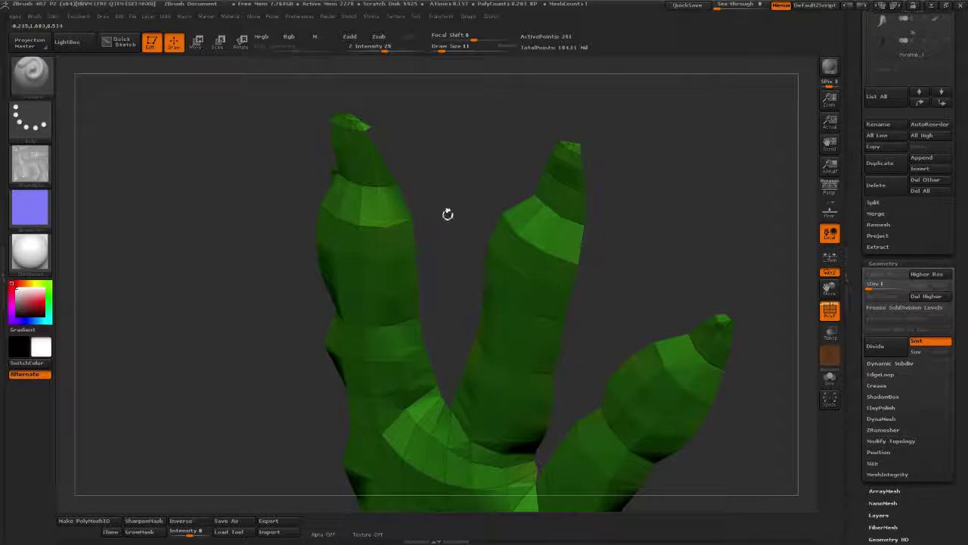
left_click_drag(448, 214, 656, 252)
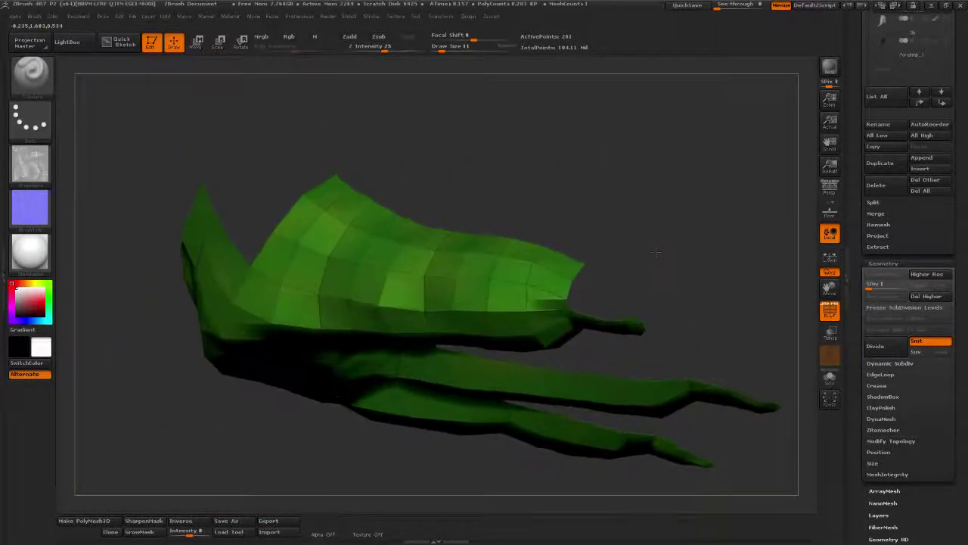
key("ctrl+shift")
left_click_drag(490, 255, 288, 183, "ctrl+shift")
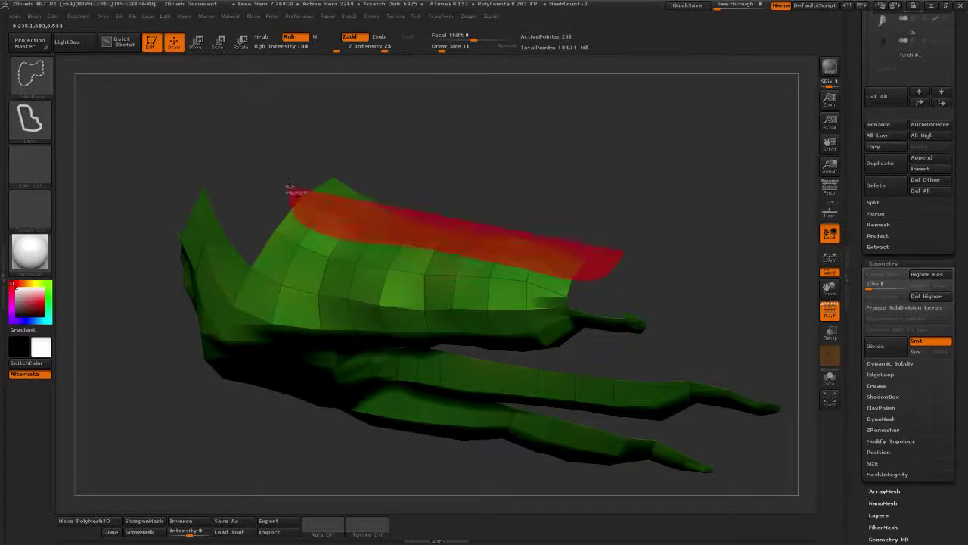
left_click_drag(389, 93, 610, 243, "ctrl+shift")
left_click_drag(622, 285, 609, 262)
mouse_move(386, 275)
left_mouse_down("ctrl+alt+shift")
mouse_move(262, 236)
mouse_move(253, 155)
left_mouse_up("ctrl+alt+shift")
- Trim the side toe's tip on the isolated sole by lasso-hiding the small overhanging faces around its point
mouse_move(662, 255)
left_mouse_down()
mouse_move(651, 245)
mouse_move(423, 294)
left_mouse_up()
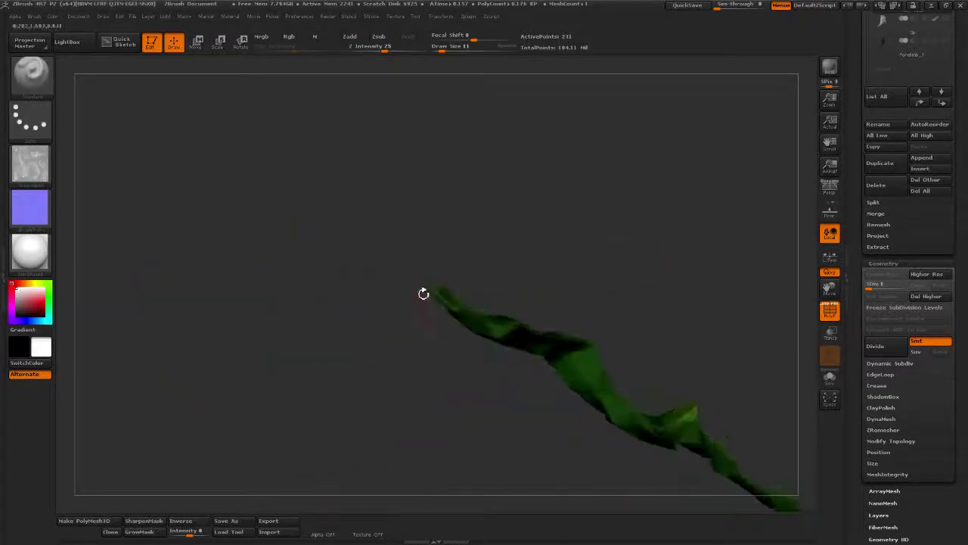
left_click_drag(503, 263, 563, 290)
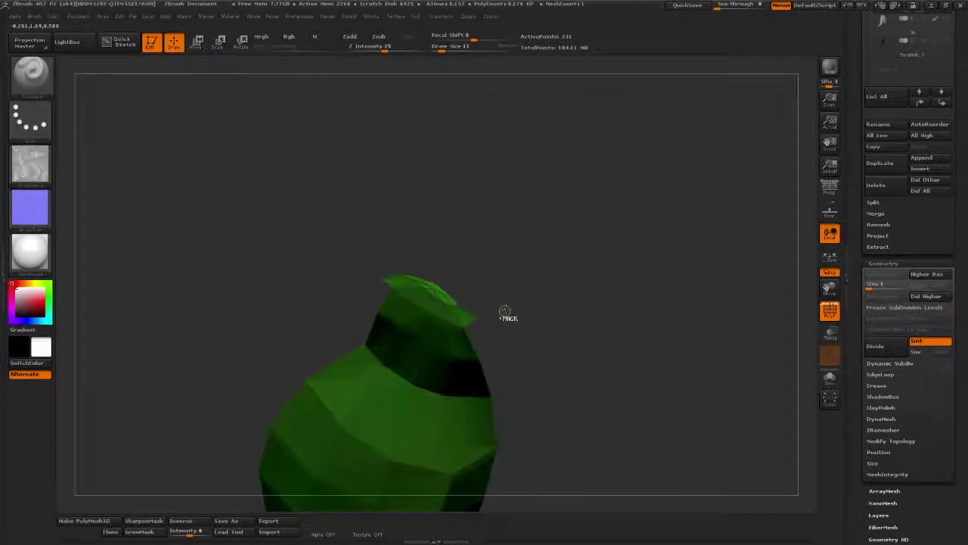
key("ctrl+shift")
left_click_drag(464, 324, 464, 323, "ctrl+alt+shift")
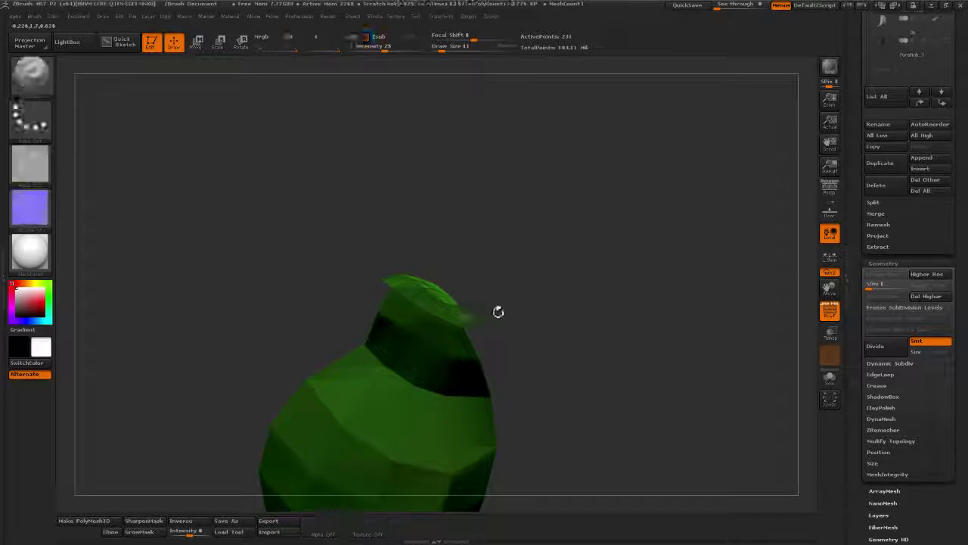
left_click_drag(499, 295, 466, 320, "ctrl+shift")
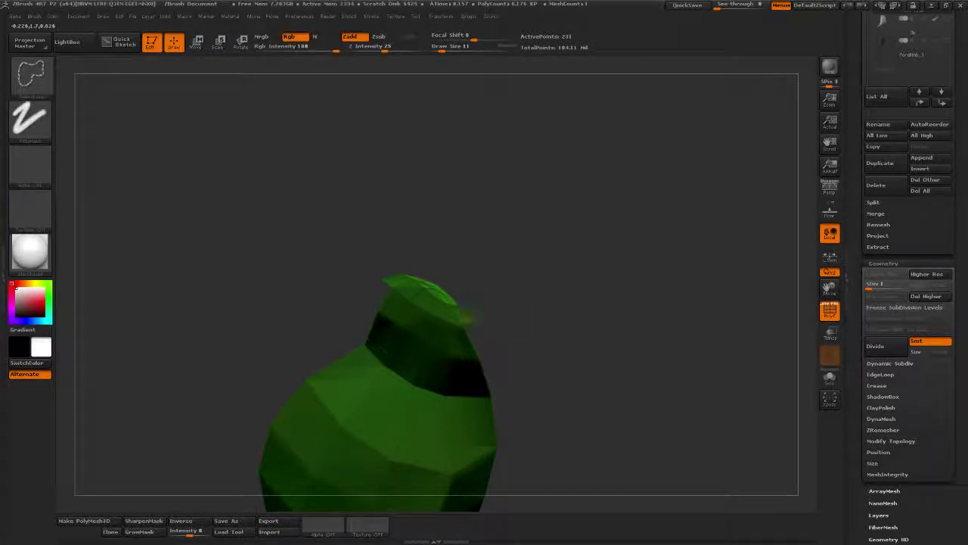
key("ctrl+shift")
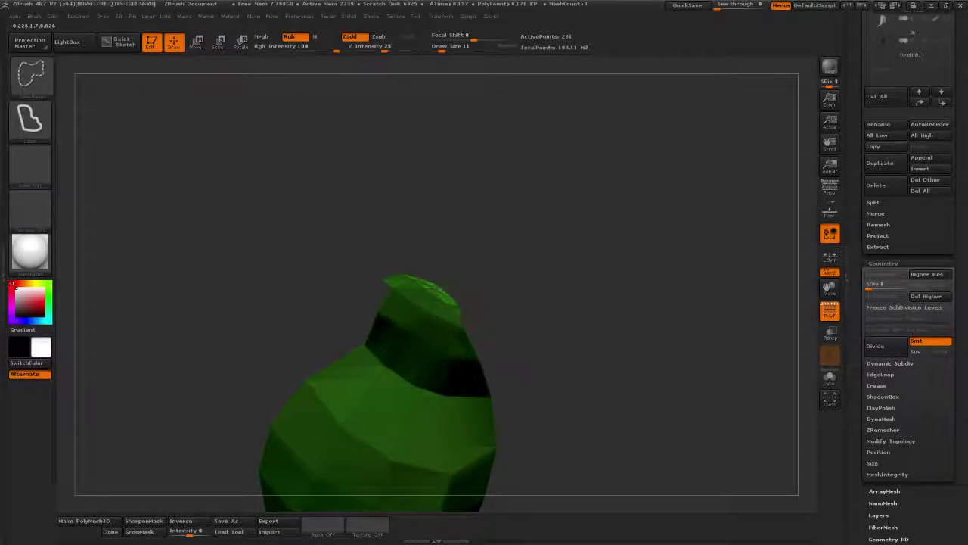
left_click_drag(470, 252, 482, 249)
key("ctrl+shift")
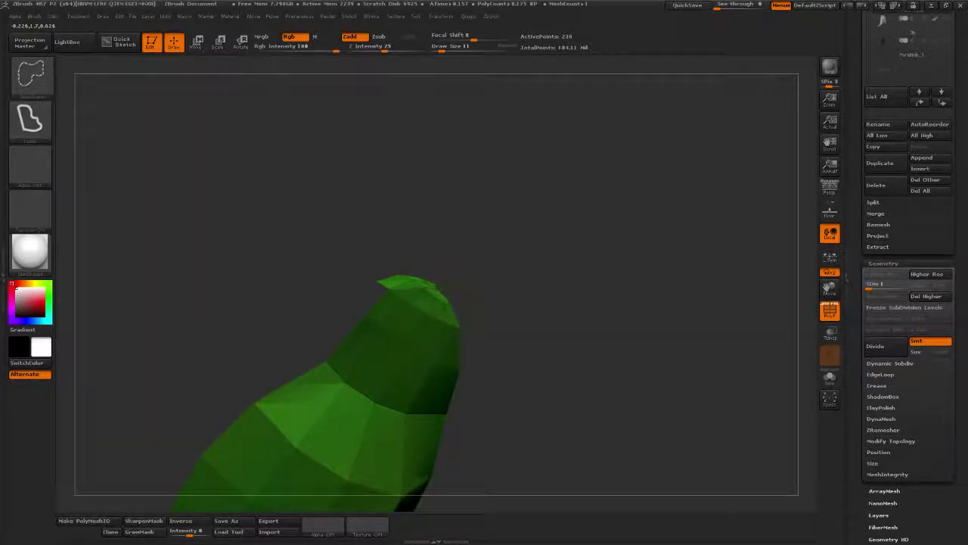
left_click_drag(492, 260, 480, 273)
key("ctrl+shift")
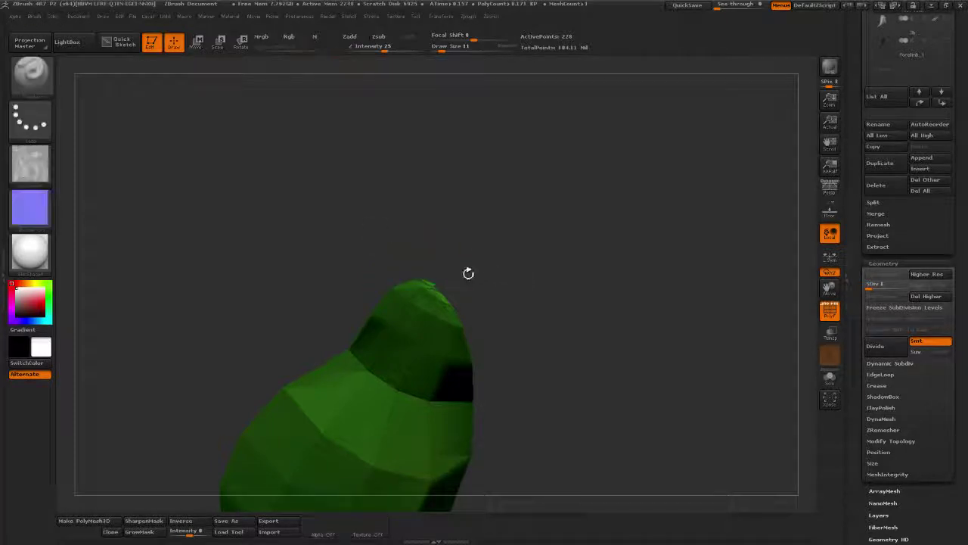
key("ctrl+shift")
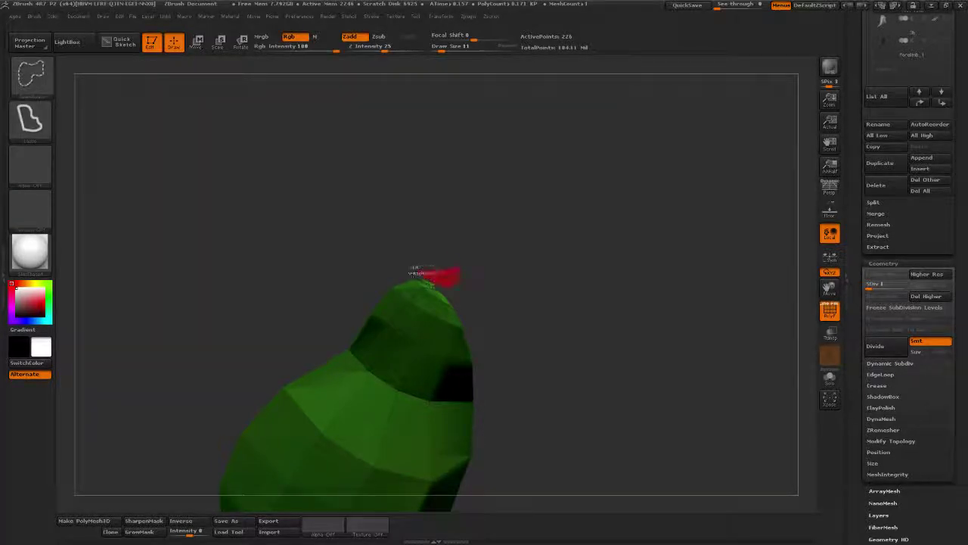
key("ctrl+shift")
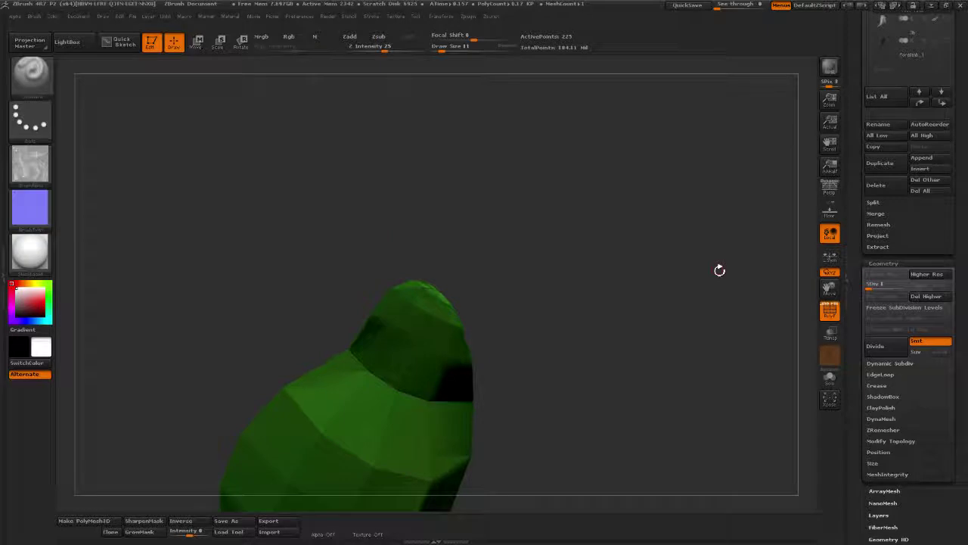
- Invert visibility to the upper foot, lasso-hide the stray faces hanging behind the heel, and return to the sole
left_click_drag(545, 259, 549, 220)
left_click_drag(441, 363, 442, 397)
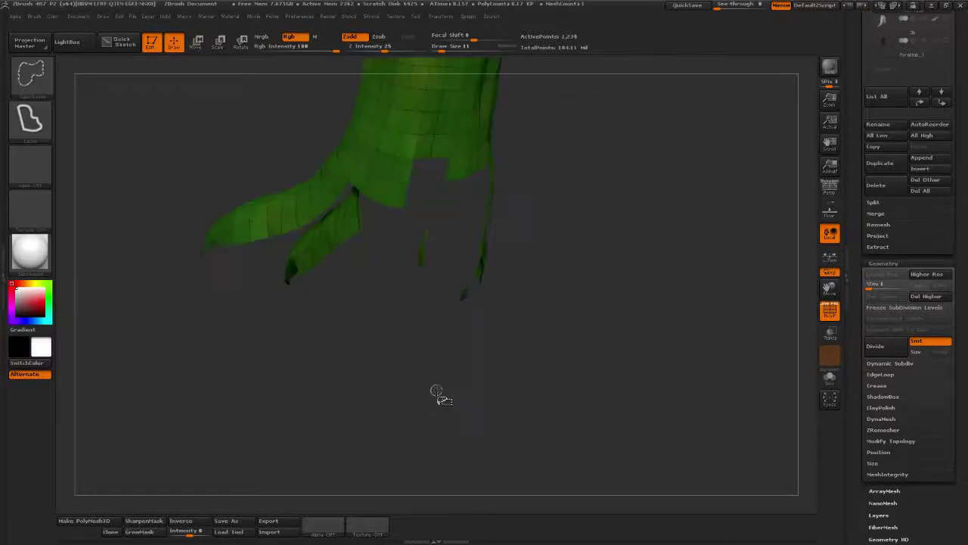
mouse_move(522, 352)
left_mouse_down()
mouse_move(605, 333)
mouse_move(318, 390)
left_mouse_up()
mouse_move(477, 318)
left_mouse_down()
mouse_move(439, 280)
mouse_move(452, 266)
mouse_move(407, 267)
left_mouse_up()
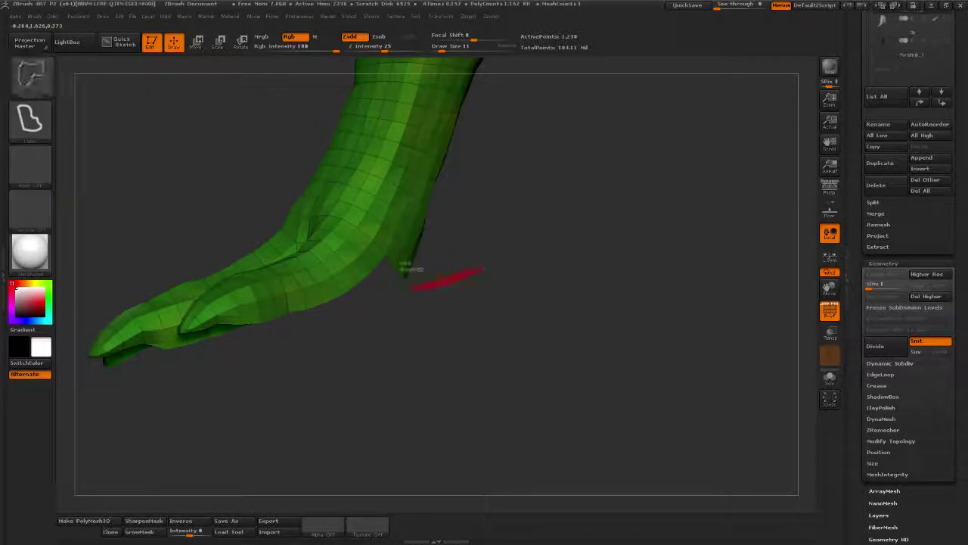
mouse_move(533, 264)
left_mouse_down()
mouse_move(530, 272)
mouse_move(435, 274)
left_mouse_up()
left_click_drag(628, 286, 603, 276)
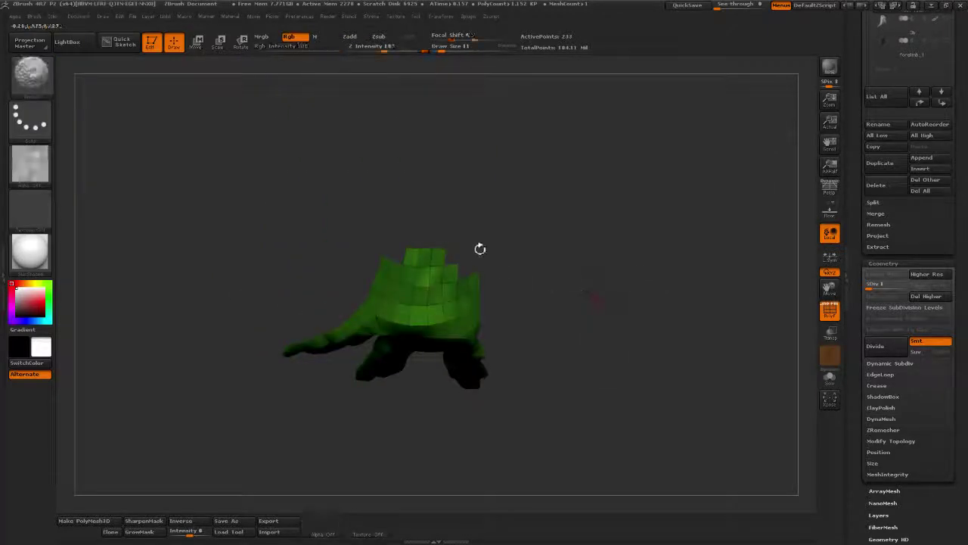
- Lasso-hide the stepped faces above the heel so the isolated sole ends in an even back edge
mouse_move(479, 233)
left_mouse_down("ctrl+alt+shift")
mouse_move(461, 274)
mouse_move(439, 275)
left_mouse_up("ctrl+alt+shift")
mouse_move(484, 230)
left_mouse_down("ctrl+alt+shift")
mouse_move(462, 265)
mouse_move(387, 261)
mouse_move(369, 210)
left_mouse_up("ctrl+alt+shift")
left_click_drag(563, 298, 609, 288)
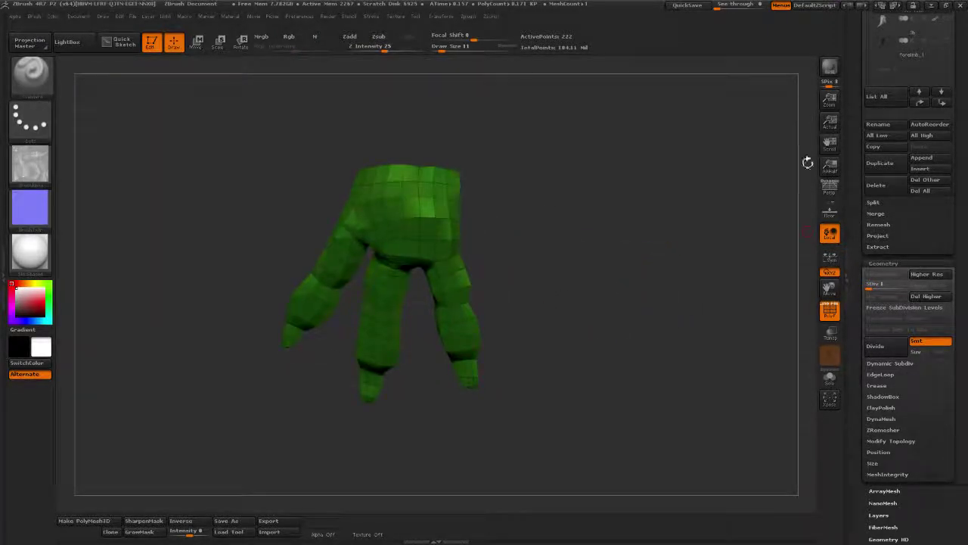
- Assign the visible sole faces to their own polygroup
left_click_drag(854, 254, 864, 153)
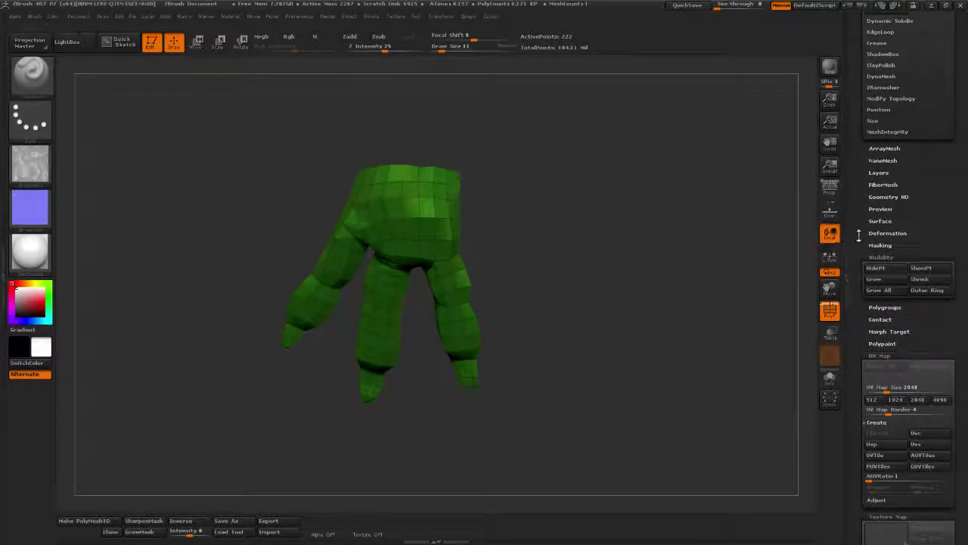
left_click_drag(859, 237, 863, 158)
left_click_drag(852, 249, 869, 175)
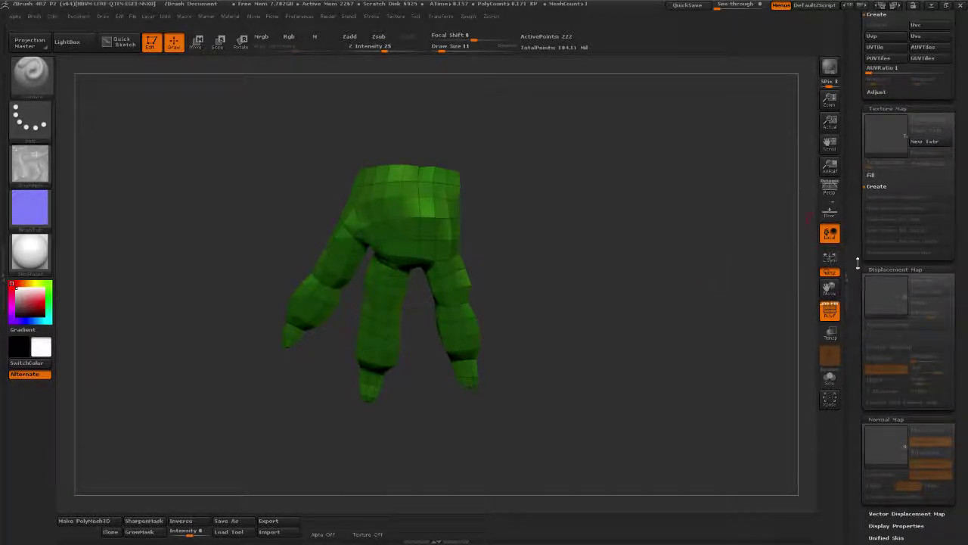
left_click_drag(858, 264, 854, 371)
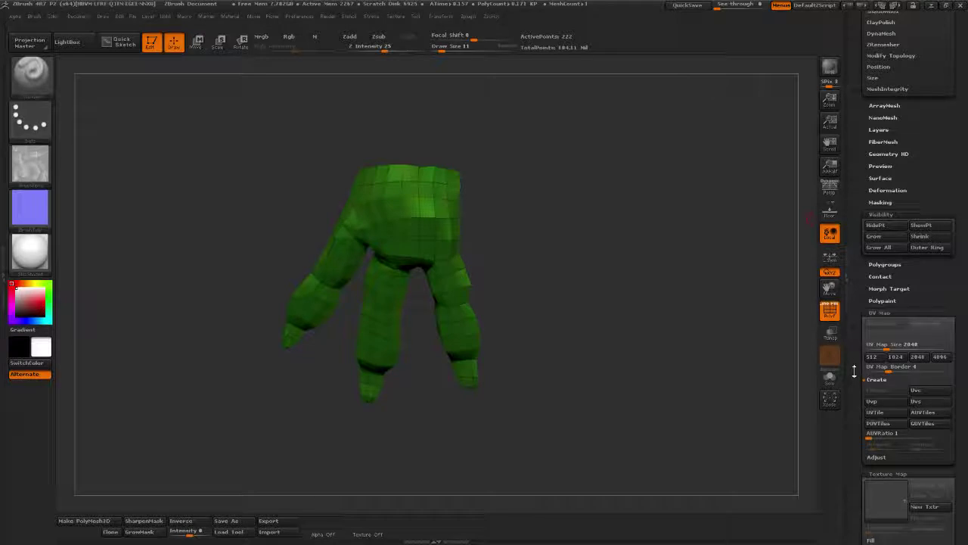
left_click(894, 265)
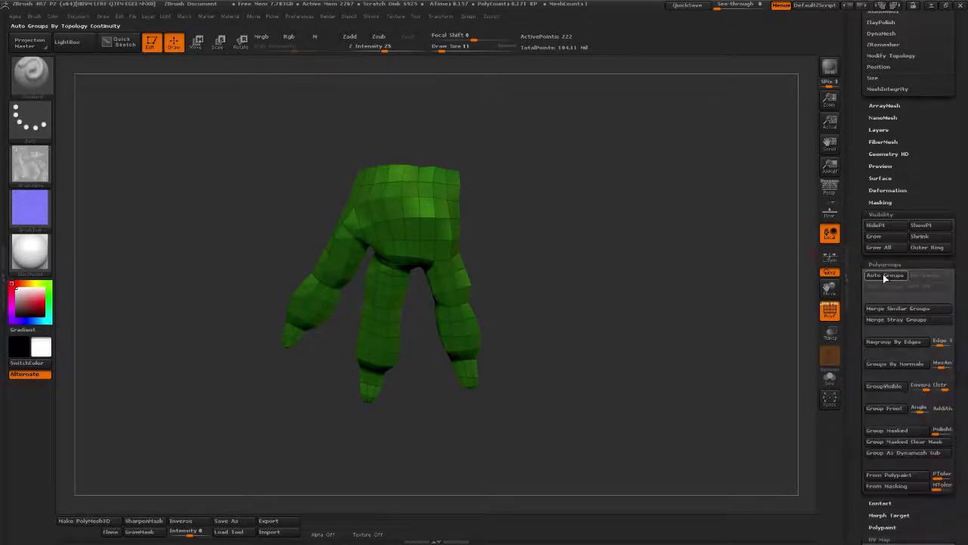
key("ctrl+w")
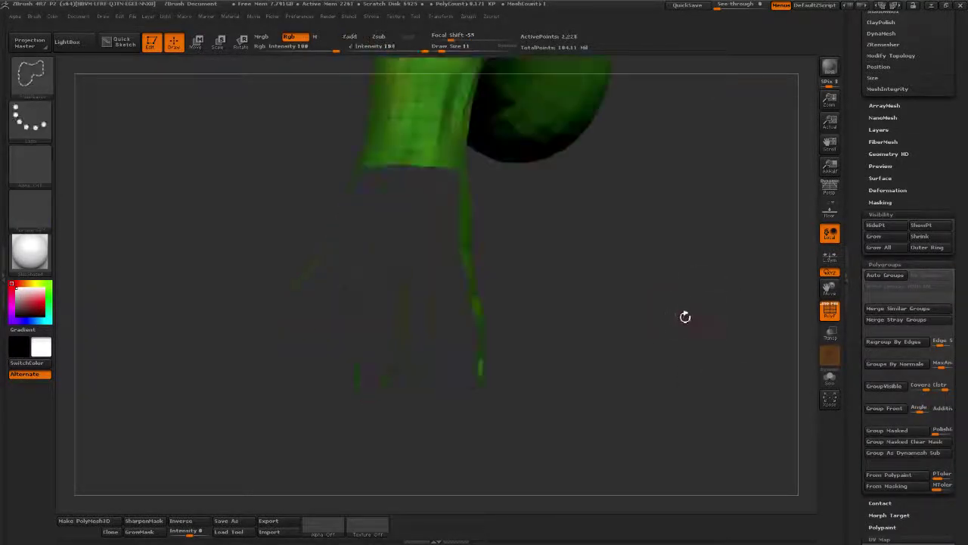
- Lasso-hide the toes and upper foot below the ankle so that only the leg stays visible
mouse_move(676, 309)
left_mouse_down()
mouse_move(635, 260)
mouse_move(611, 303)
mouse_move(624, 318)
mouse_move(629, 303)
mouse_move(627, 341)
mouse_move(649, 312)
mouse_move(574, 326)
mouse_move(560, 339)
left_mouse_up()
mouse_move(627, 283)
left_mouse_down("alt")
mouse_move(612, 301)
mouse_move(669, 369)
left_mouse_up("alt")
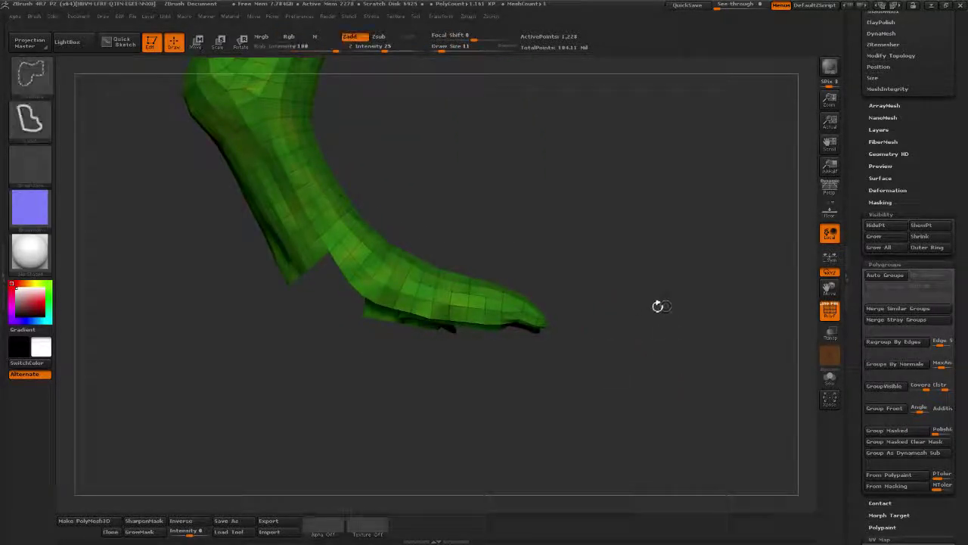
mouse_move(652, 311)
left_mouse_down()
mouse_move(373, 310)
mouse_move(324, 297)
mouse_move(329, 183)
left_mouse_up()
mouse_move(668, 258)
left_mouse_down()
mouse_move(685, 274)
mouse_move(742, 274)
mouse_move(707, 309)
mouse_move(743, 314)
mouse_move(670, 303)
mouse_move(714, 308)
mouse_move(717, 384)
left_mouse_up()
mouse_move(628, 307)
left_mouse_down("ctrl+alt+shift")
mouse_move(660, 285)
mouse_move(654, 272)
left_mouse_up("ctrl+alt+shift")
mouse_move(567, 333)
left_mouse_down()
mouse_move(469, 356)
mouse_move(534, 370)
mouse_move(590, 309)
mouse_move(587, 265)
mouse_move(534, 227)
mouse_move(424, 250)
mouse_move(777, 250)
left_mouse_up()
key("ctrl+shift")
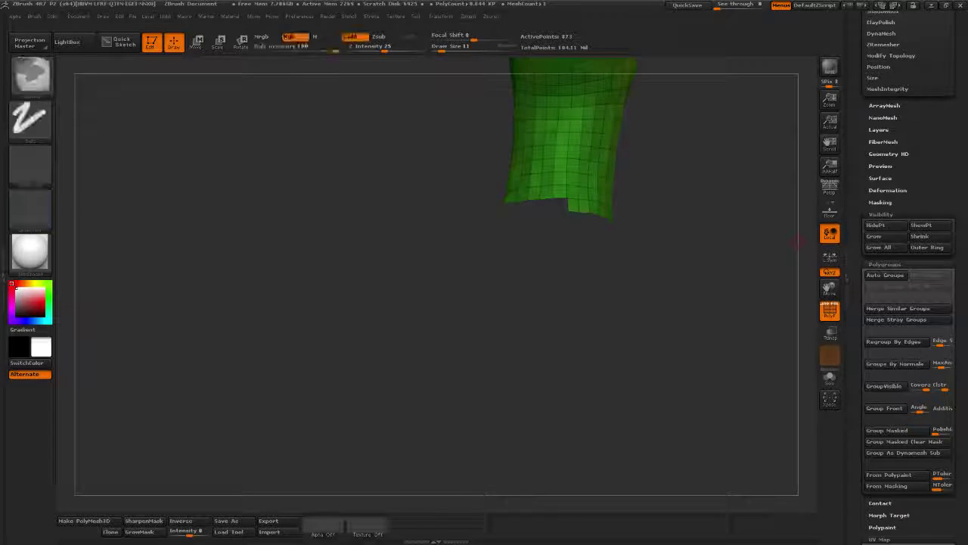
- Invert visibility to the upper foot and check its faces along the ankle cut from several sides
key("ctrl+z")
left_click_drag(607, 296, 454, 303)
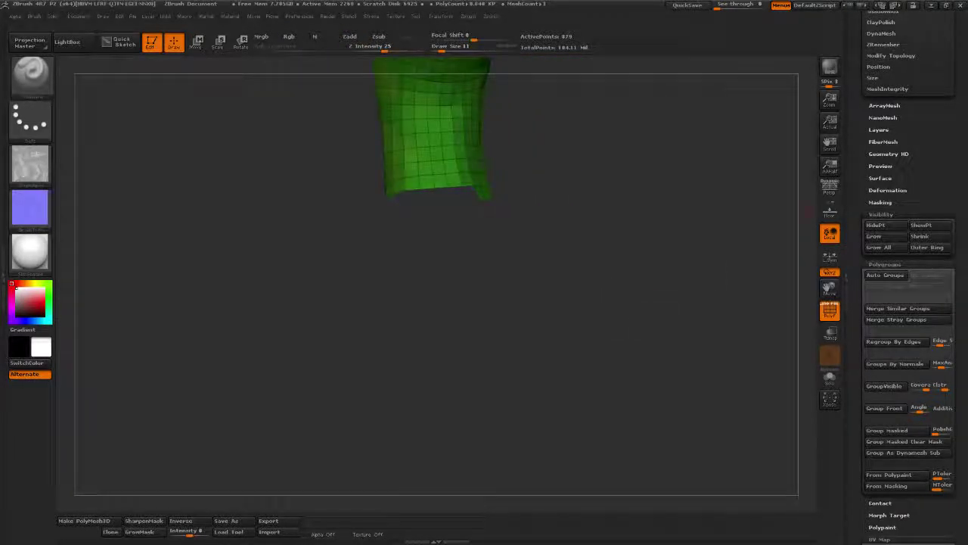
key("ctrl")
left_click_drag(605, 288, 628, 310, "ctrl+shift")
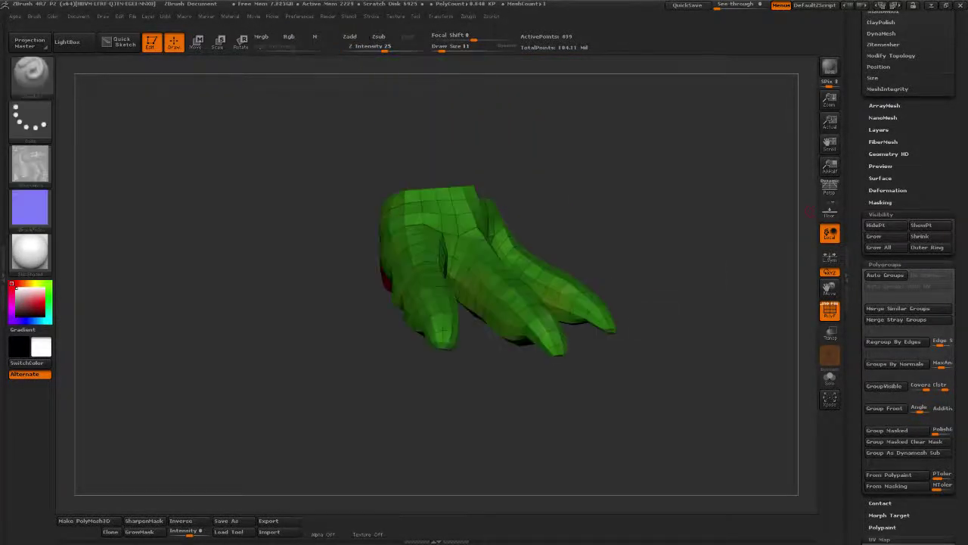
left_click_drag(784, 207, 617, 194)
key("ctrl+shift")
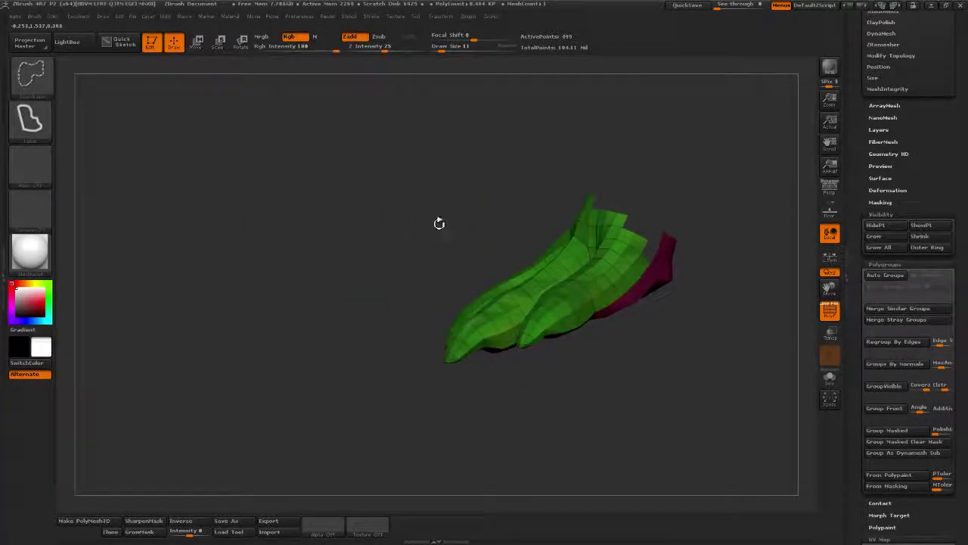
- Clean up the stray stepped faces at the ankle between the leg and upper foot, and return to the isolated leg
key("ctrl+z")
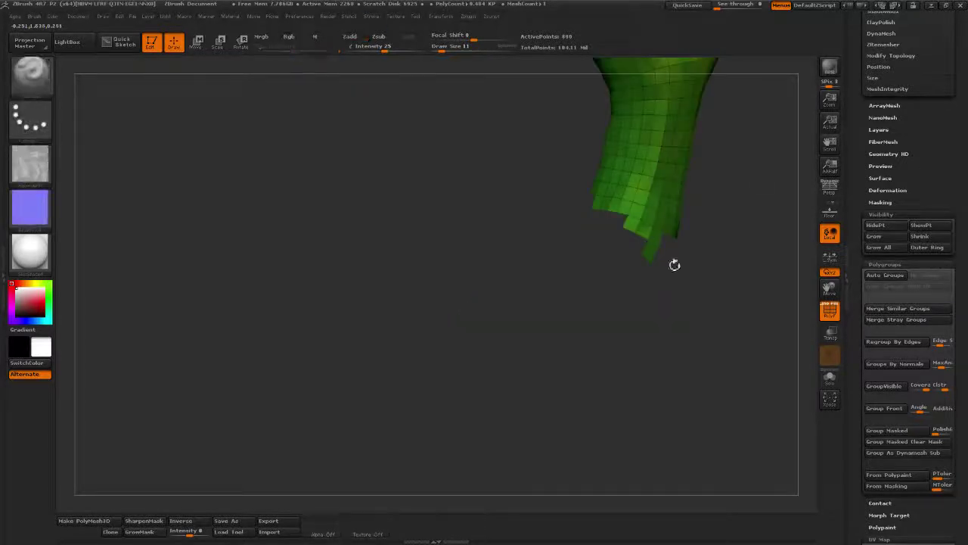
left_click_drag(674, 266, 600, 267)
mouse_move(523, 294)
left_mouse_down("ctrl+alt+shift")
mouse_move(546, 265)
mouse_move(543, 253)
left_mouse_up("ctrl+alt+shift")
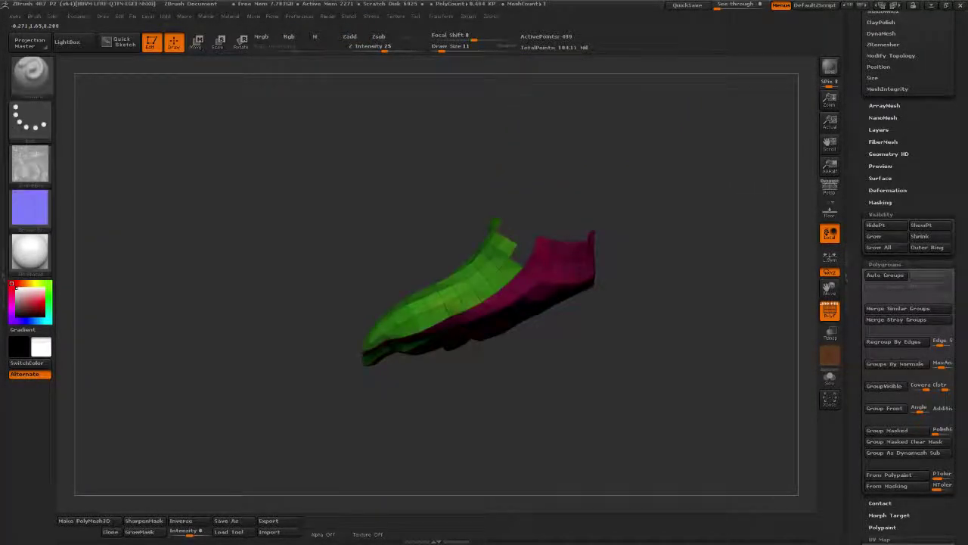
left_click(533, 254, "ctrl+shift")
mouse_move(575, 306)
left_mouse_down()
mouse_move(581, 324)
mouse_move(568, 307)
mouse_move(612, 288)
mouse_move(487, 231)
mouse_move(465, 242)
left_mouse_up()
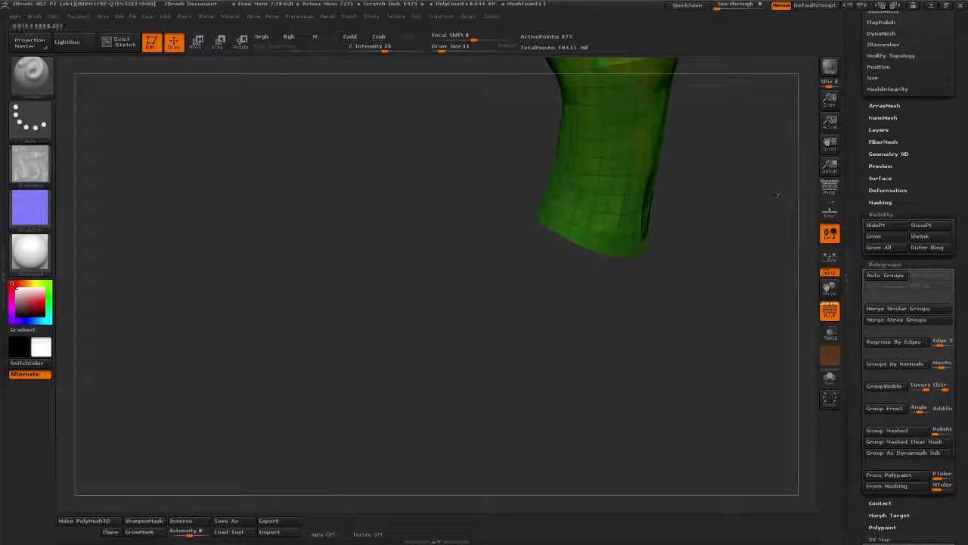
- Compare the leg and upper foot at the ankle, and lasso-hide the projecting faces along the leg's lower edge
left_click_drag(781, 289, 731, 280)
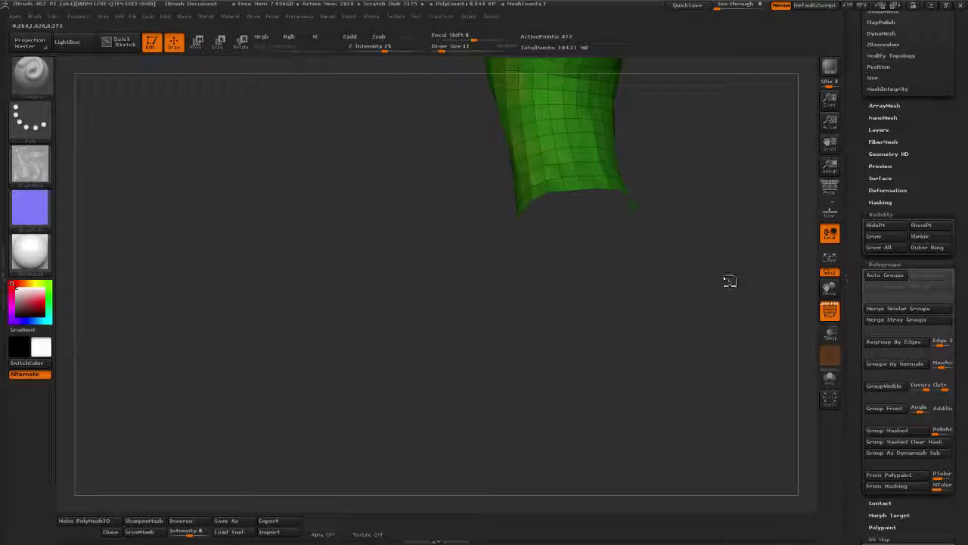
left_click_drag(650, 280, 727, 281)
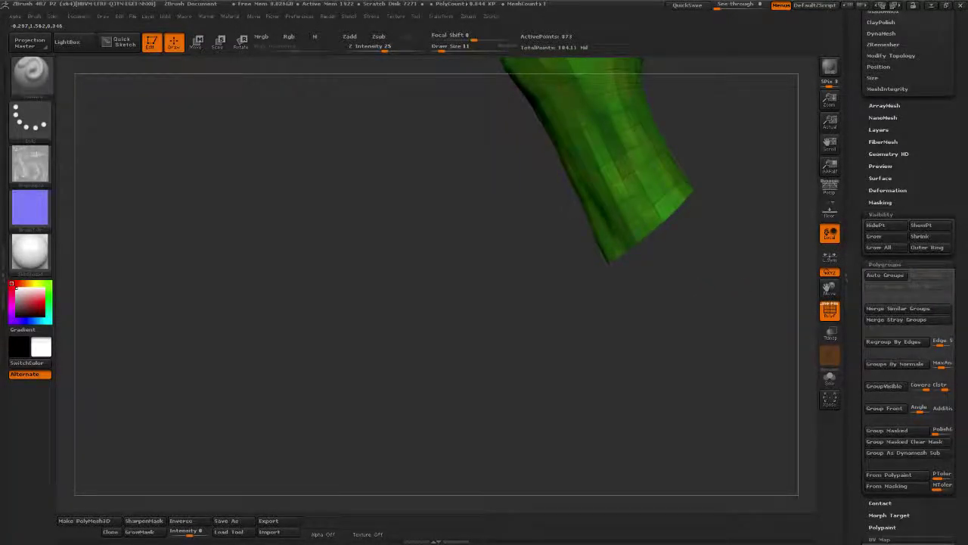
mouse_move(804, 239)
left_mouse_down()
mouse_move(594, 295)
mouse_move(588, 283)
mouse_move(521, 289)
mouse_move(492, 265)
mouse_move(435, 280)
mouse_move(588, 262)
mouse_move(570, 262)
left_mouse_up()
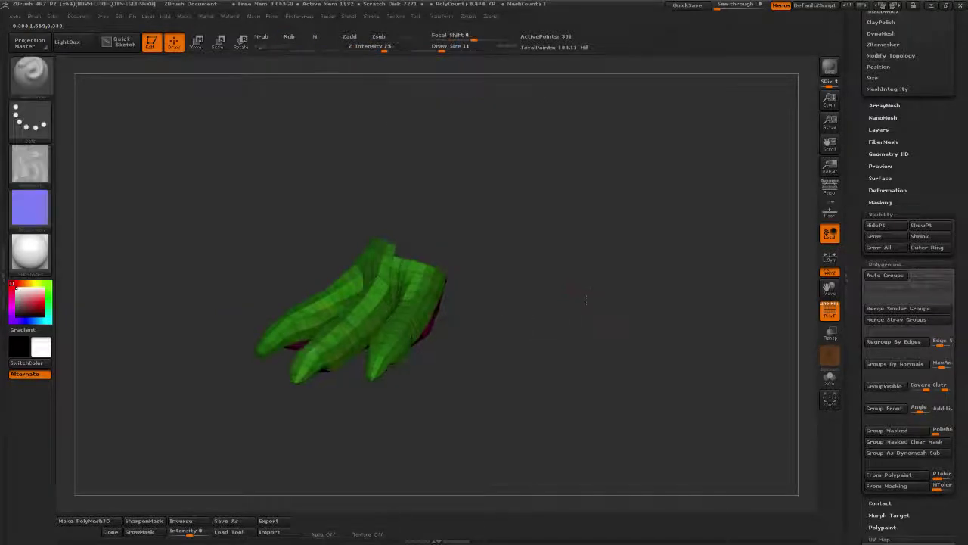
mouse_move(575, 288)
left_mouse_down()
mouse_move(553, 292)
mouse_move(549, 276)
mouse_move(574, 280)
mouse_move(583, 250)
left_mouse_up()
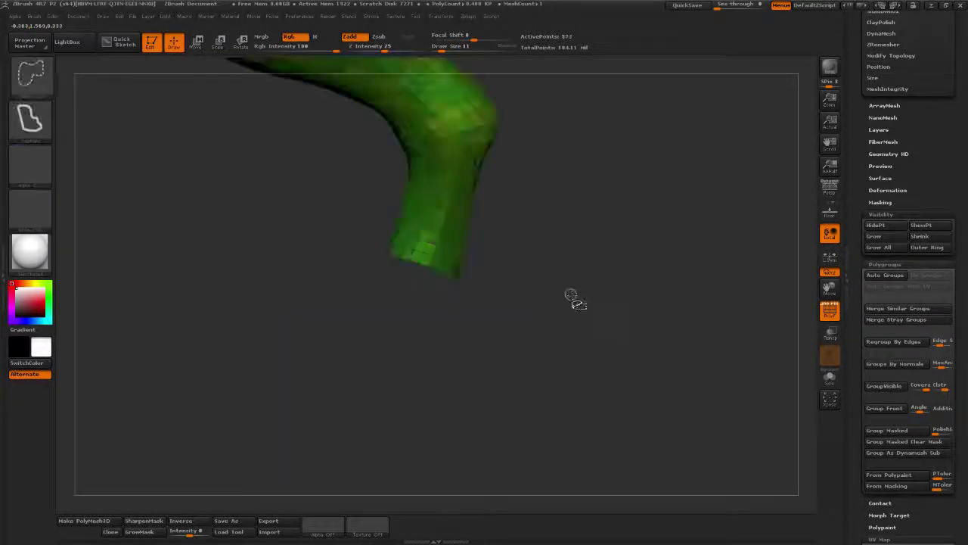
left_click_drag(360, 299, 257, 266)
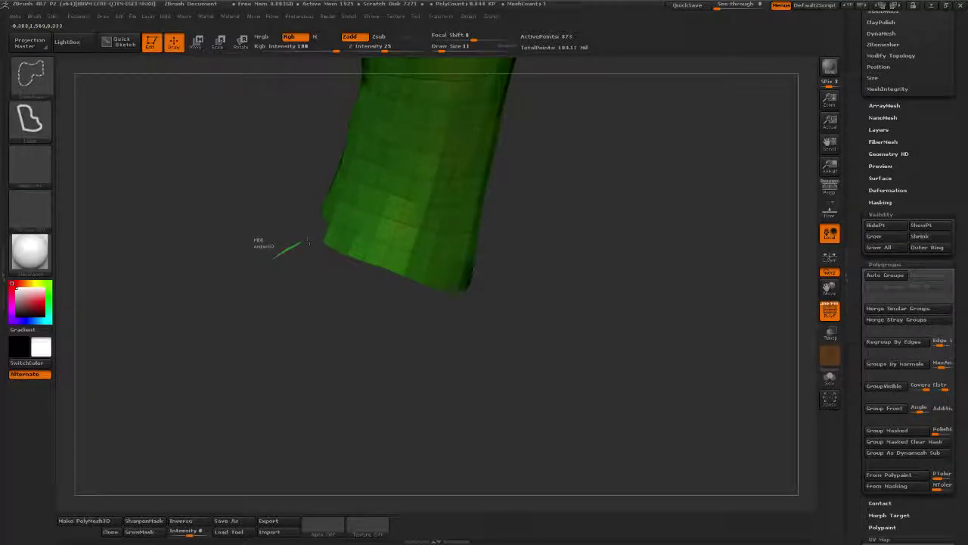
mouse_move(308, 243)
left_mouse_down()
mouse_move(341, 227)
mouse_move(416, 265)
left_mouse_up()
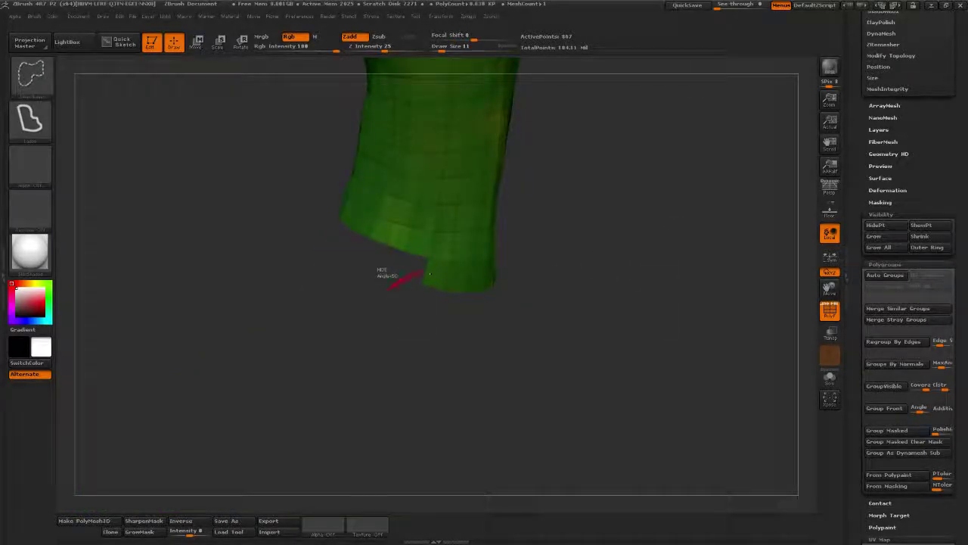
left_click_drag(433, 281, 433, 282, "ctrl+shift")
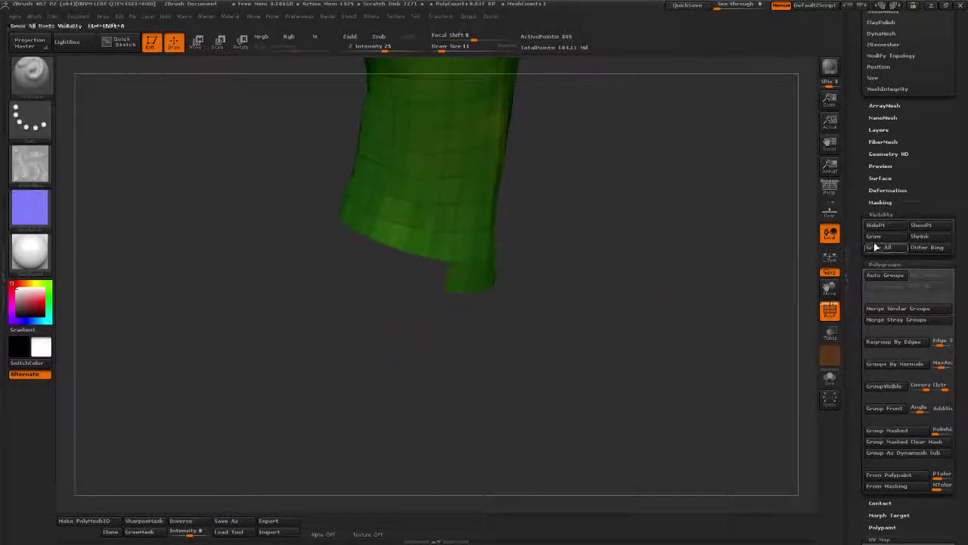
- Assign the visible leg faces to their own polygroup and show the whole leg and foot again
left_click(884, 274)
left_click_drag(771, 277, 550, 249)
left_click_drag(538, 301, 538, 303, "ctrl+shift")
left_click(543, 305, "ctrl+shift")
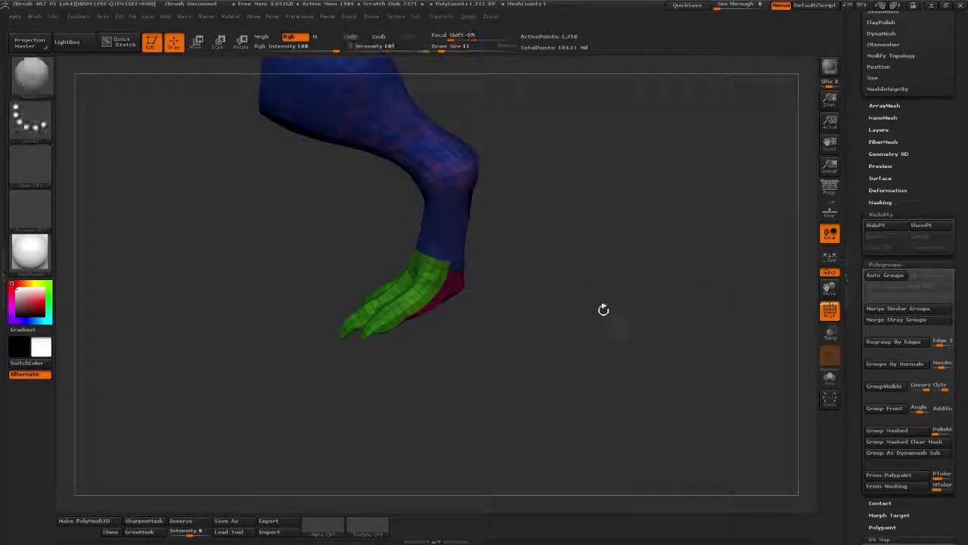
- Examine the polygroup borders between the leg, upper foot and sole from all sides, including the heel and toes
left_click_drag(603, 309, 533, 322)
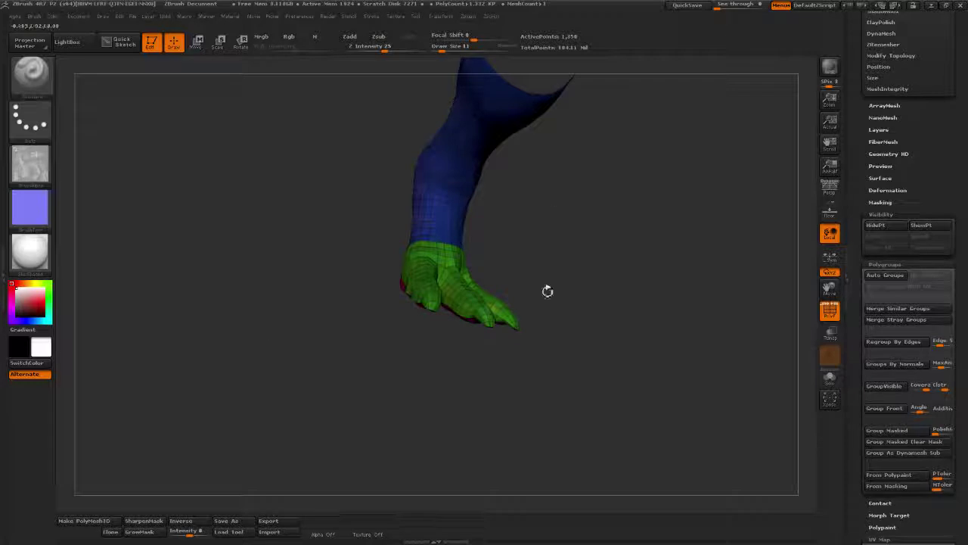
left_click_drag(550, 287, 618, 268)
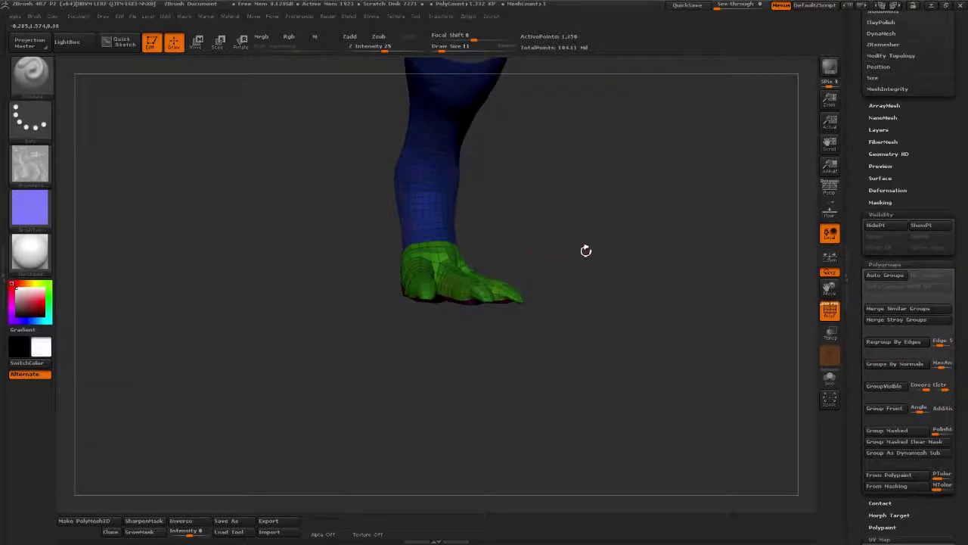
left_click_drag(586, 250, 574, 344)
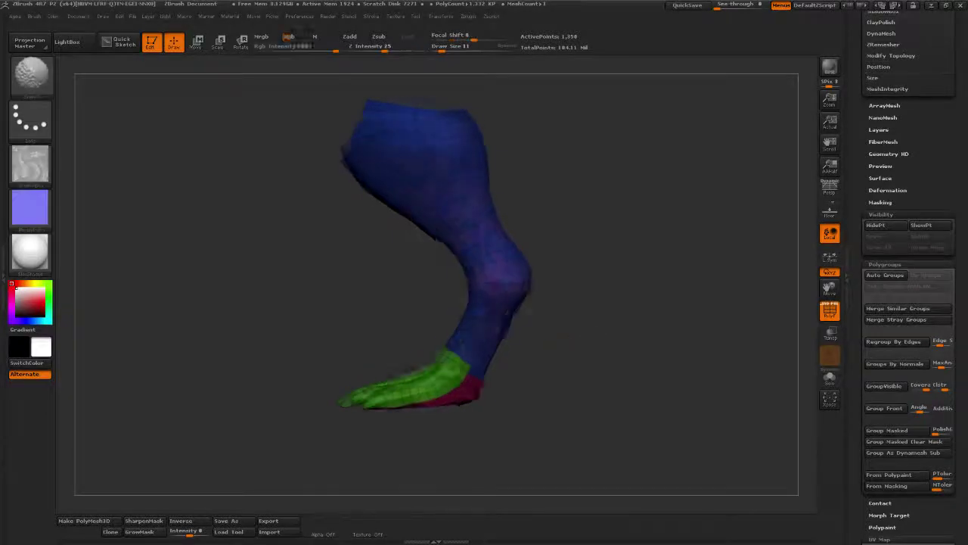
mouse_move(590, 336)
left_mouse_down()
mouse_move(527, 325)
mouse_move(692, 374)
mouse_move(652, 311)
left_mouse_up()
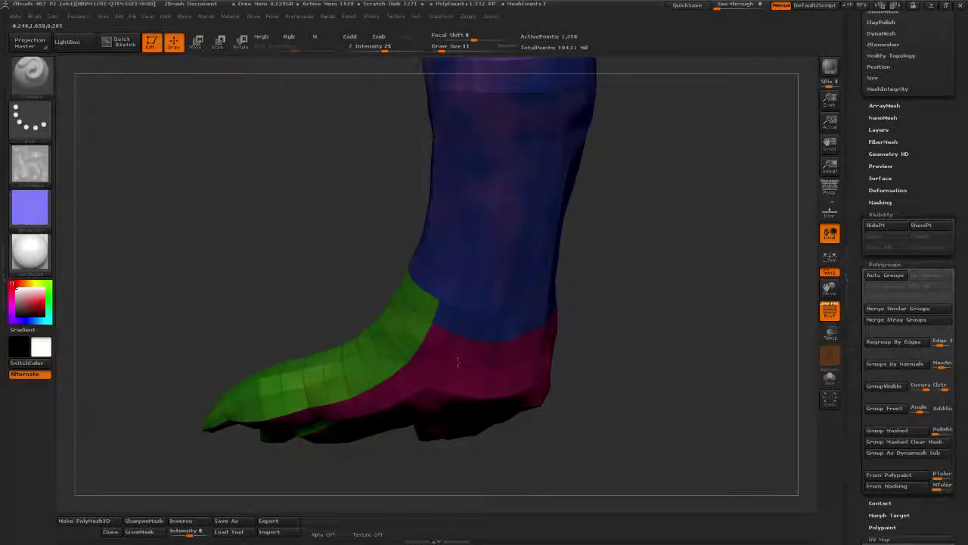
left_click_drag(632, 304, 501, 299)
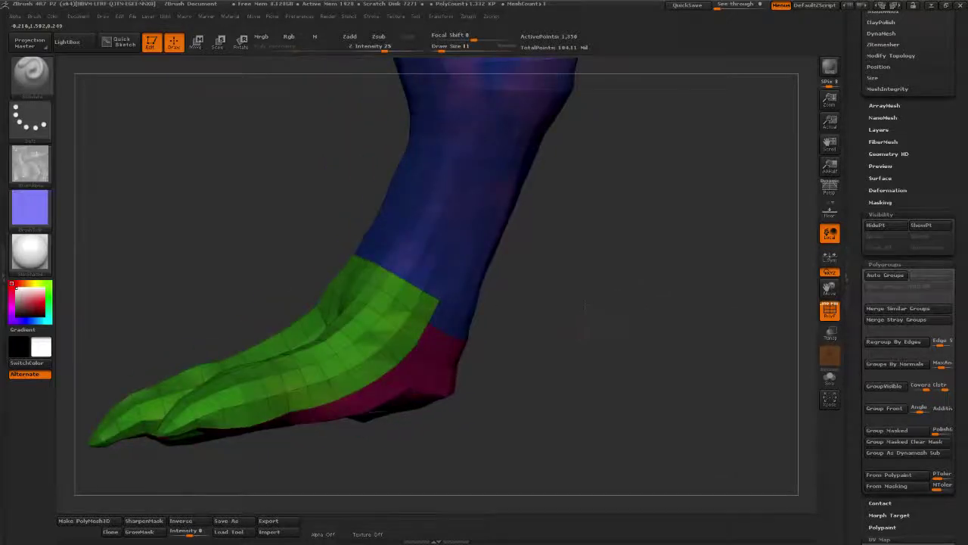
left_click_drag(585, 306, 820, 462)
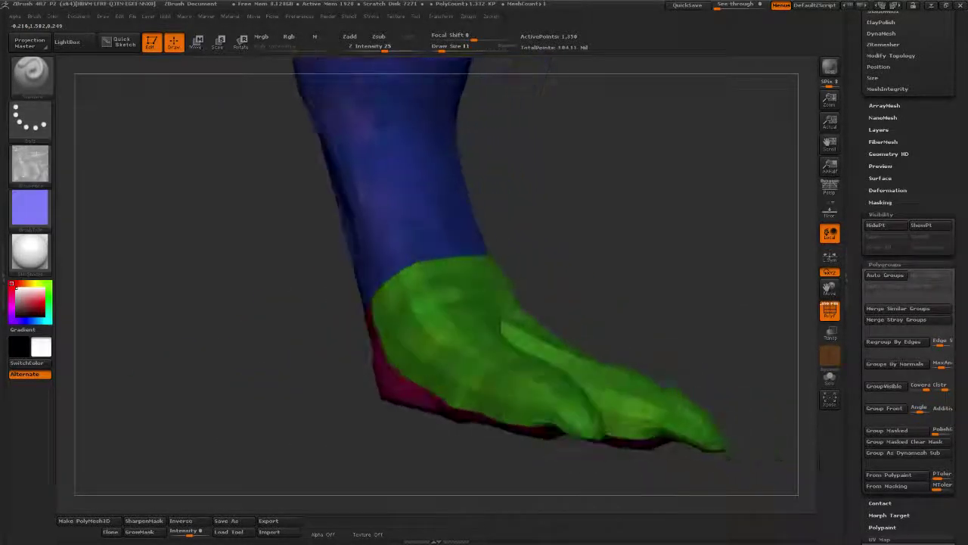
left_click_drag(666, 293, 519, 290)
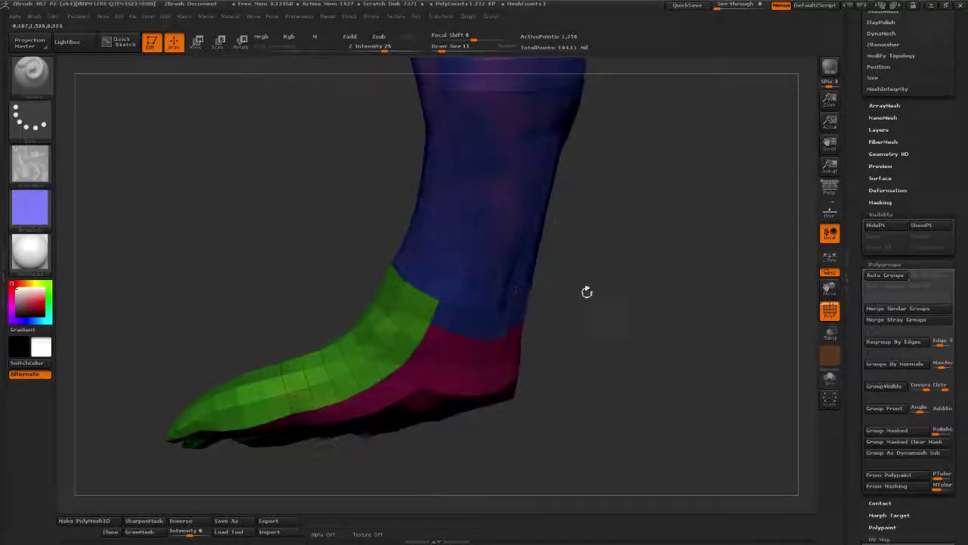
left_click_drag(587, 292, 681, 330)
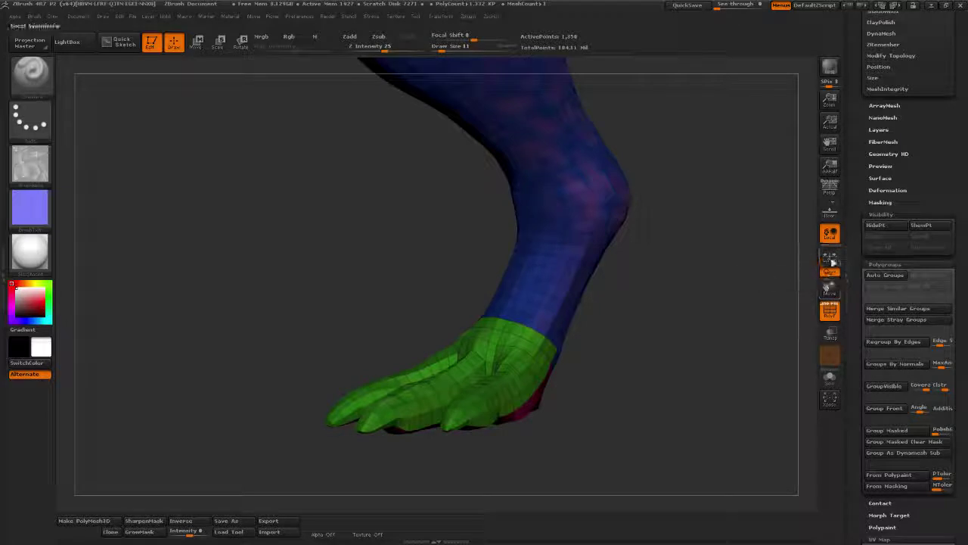
scroll(860, 252, "up", 3)
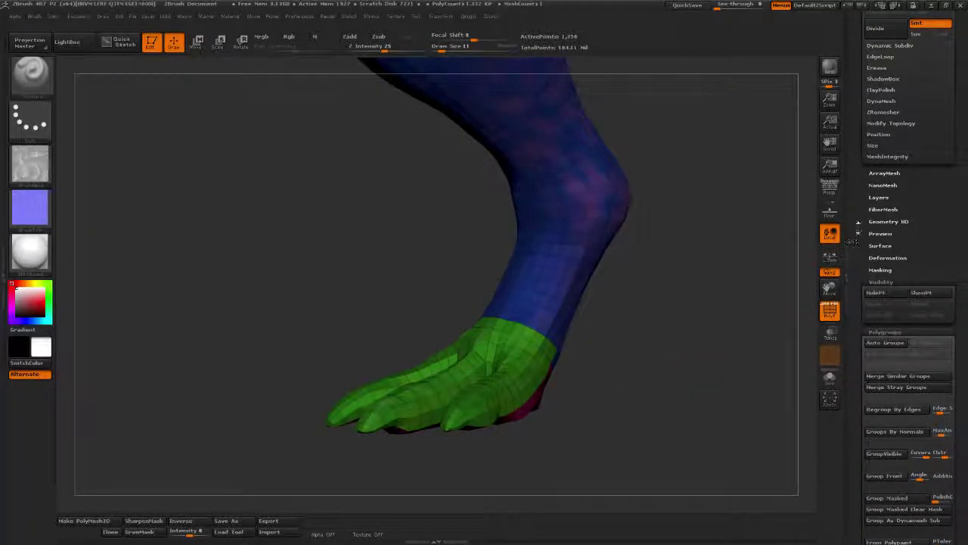
scroll(857, 240, "up", 2)
scroll(858, 240, "up", 1)
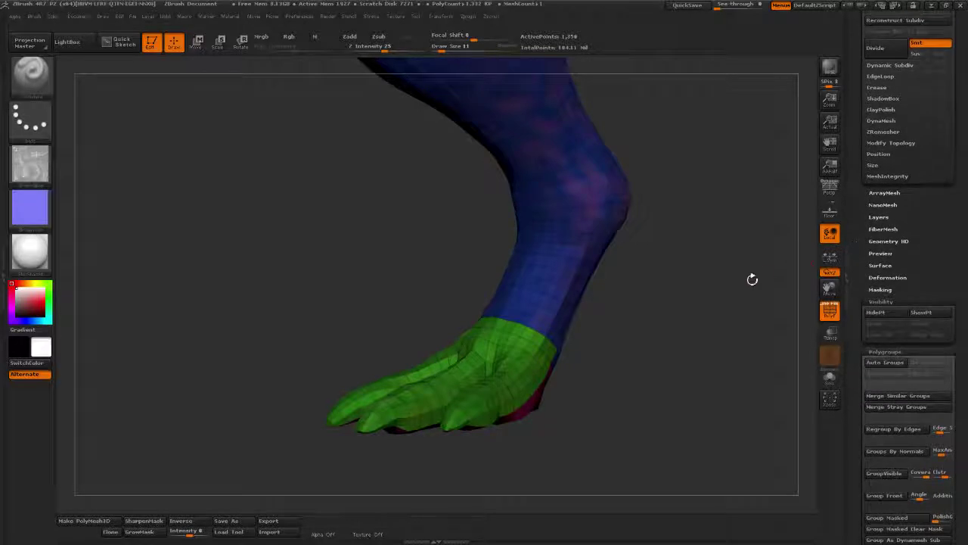
scroll(857, 221, "up", 5)
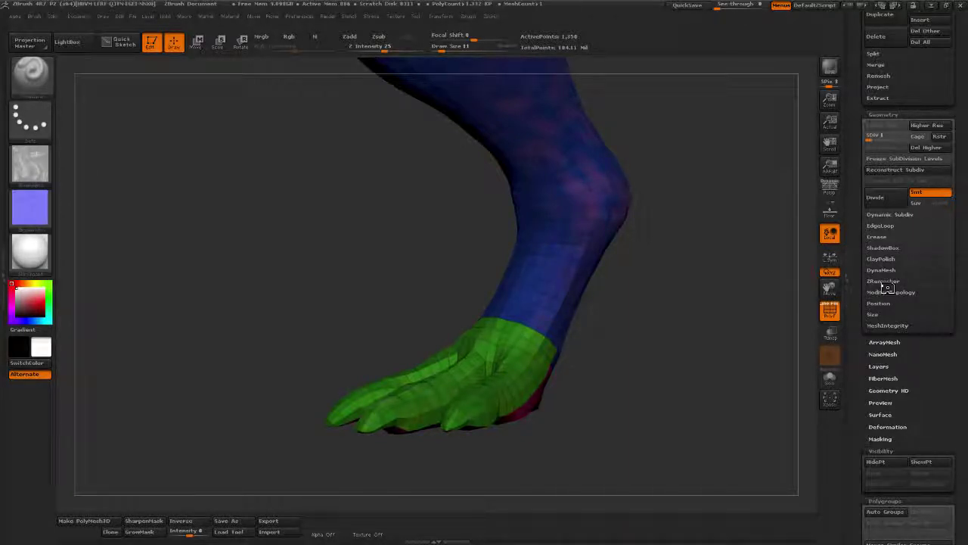
left_click_drag(605, 336, 681, 321)
left_click_drag(561, 309, 643, 340)
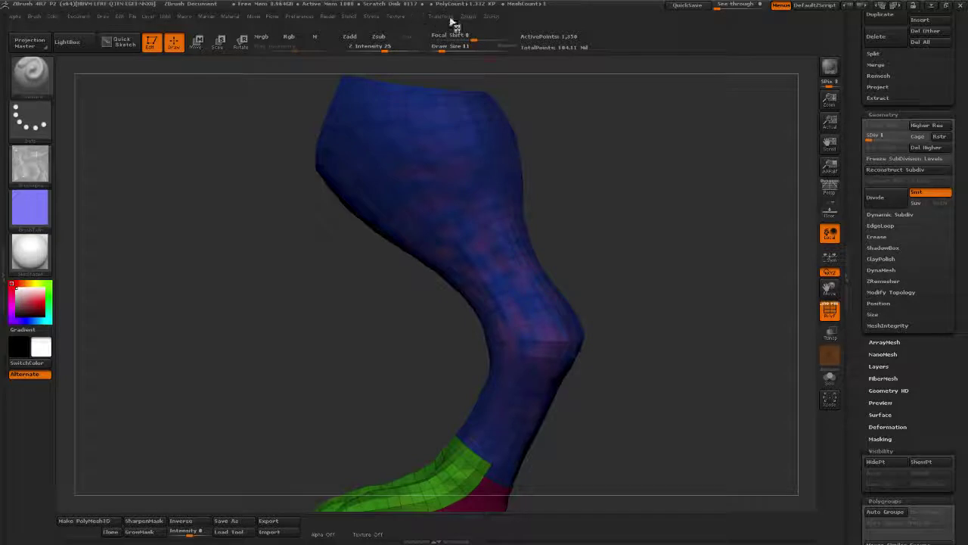
- Unwrap the leg subtool with UV Master, using Symmetry and Polygroups
left_click(469, 16)
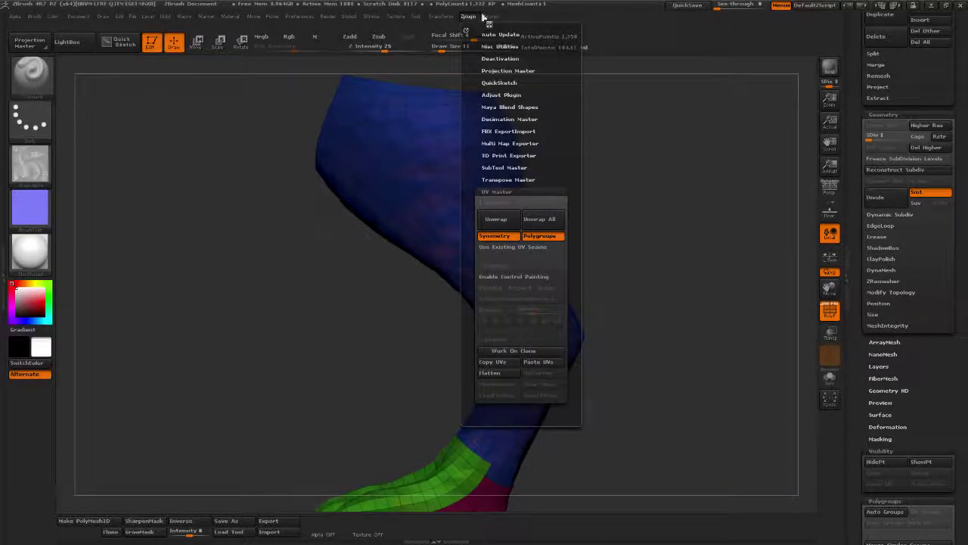
left_click(469, 16)
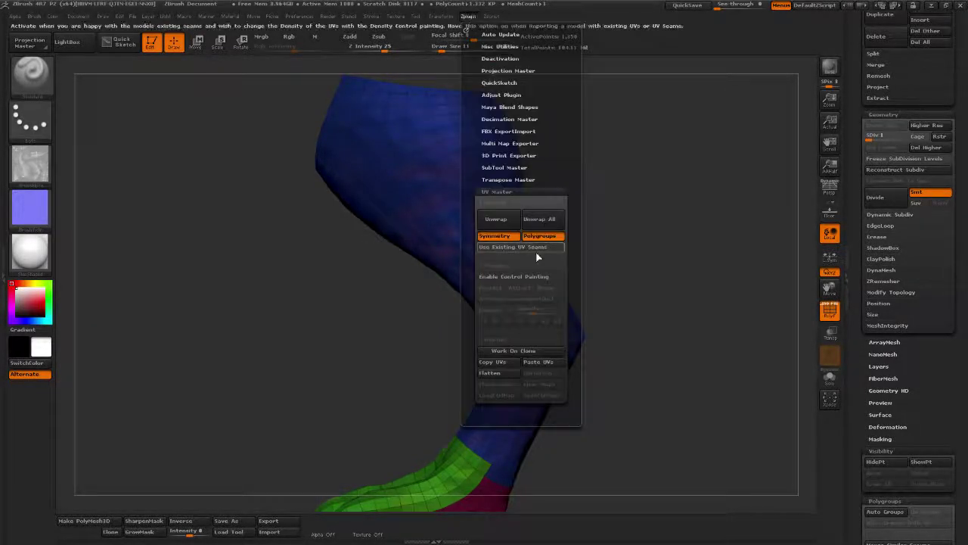
left_click_drag(575, 270, 570, 241)
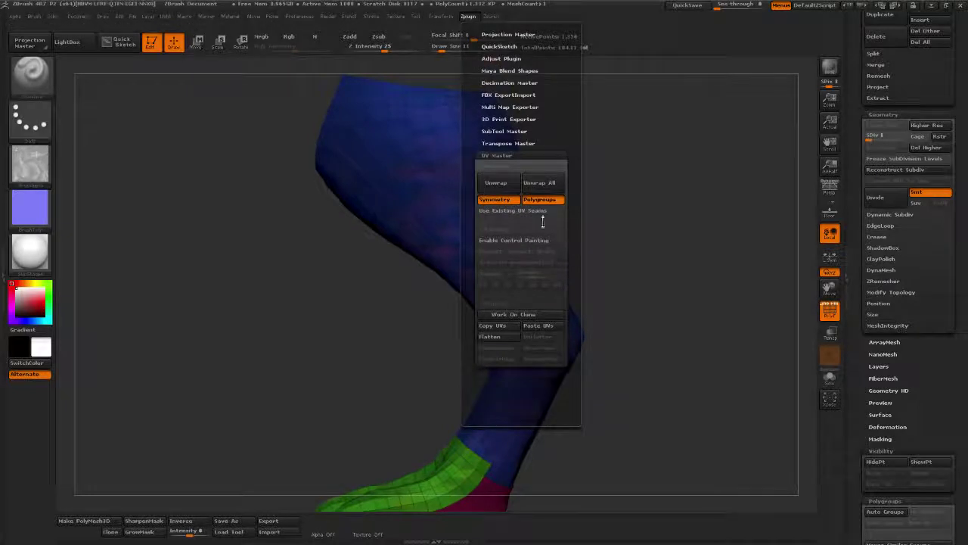
left_click(500, 187)
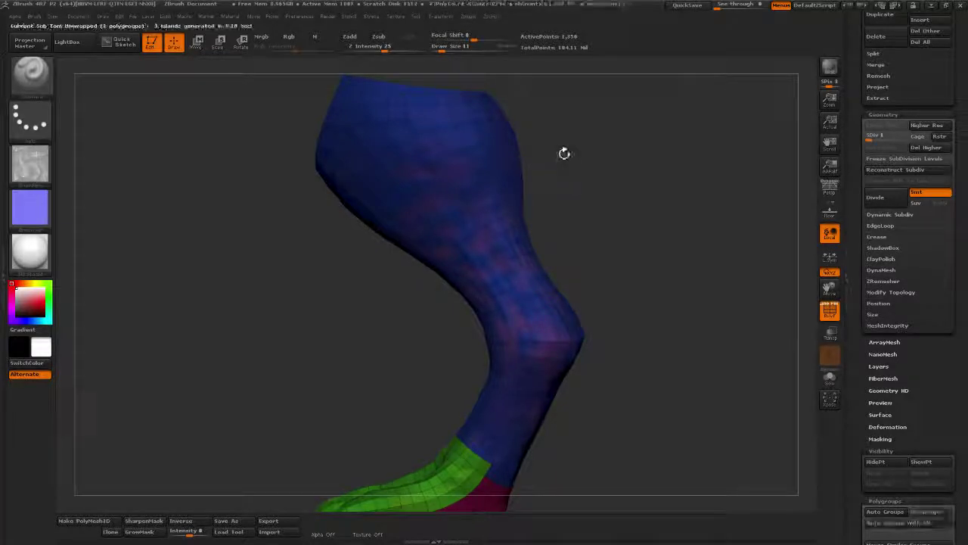
- Flatten the unwrapped leg with UV Master to inspect its UV islands
left_click(469, 16)
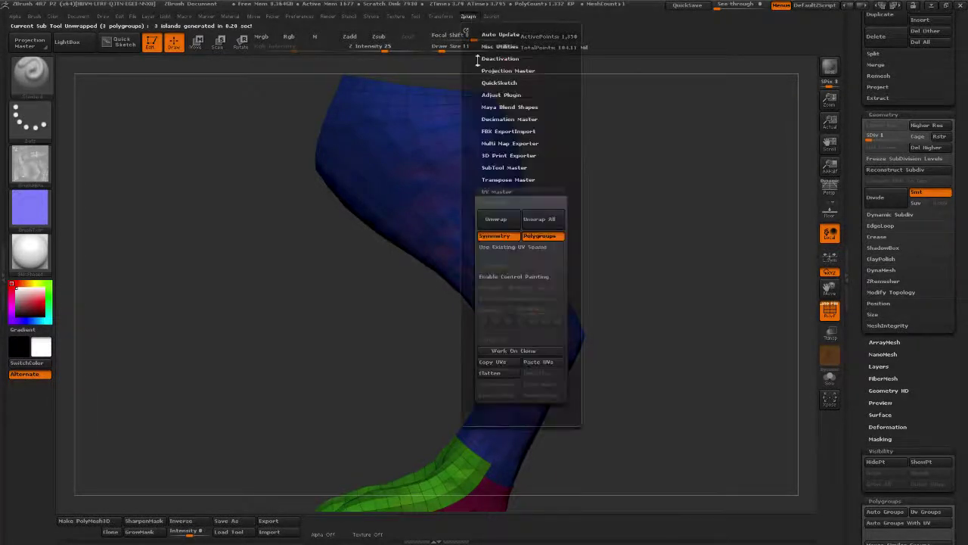
left_click(506, 351)
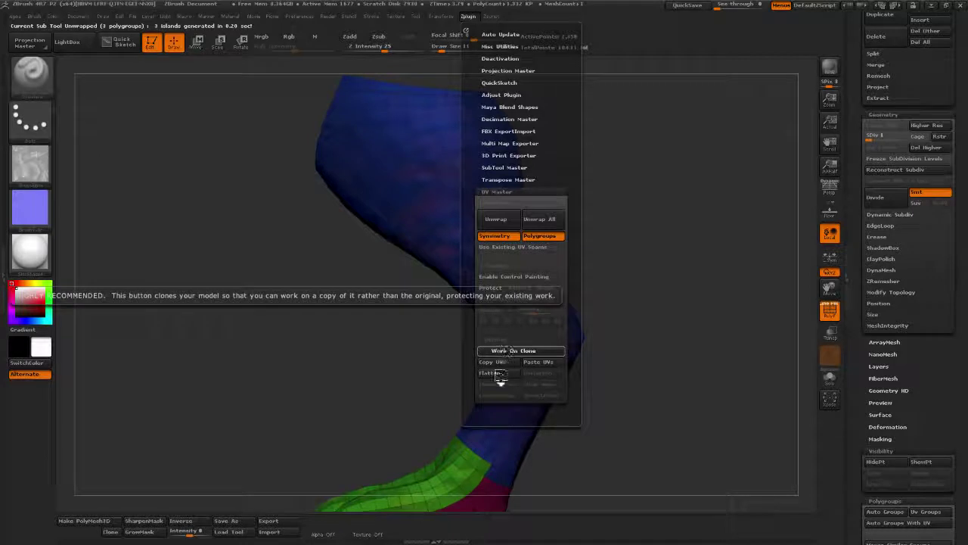
left_click(499, 375)
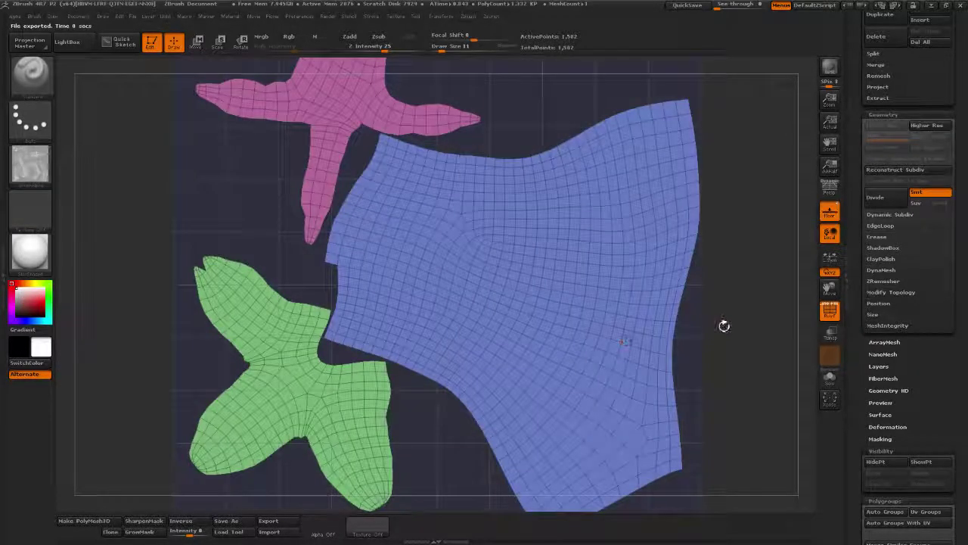
- Switch from the flattened UV layout back to the foot final_1 tool and bring the lower leg and foot into view
key("f")
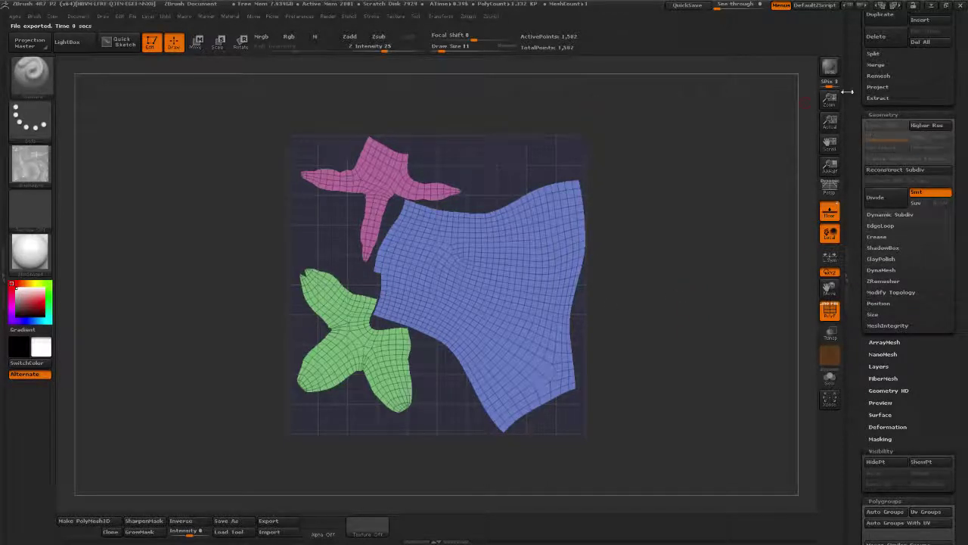
left_click_drag(851, 90, 861, 222)
left_click(929, 189)
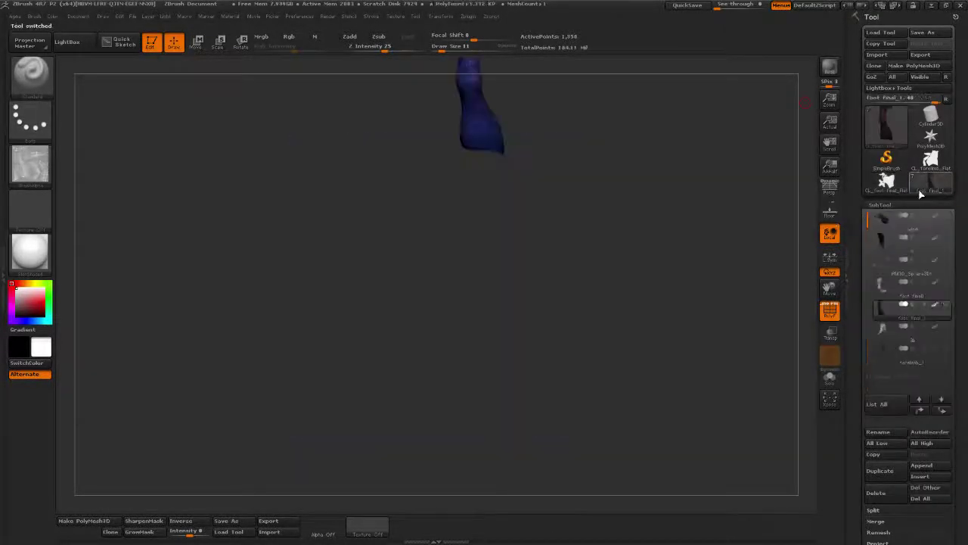
left_click_drag(545, 131, 578, 267)
mouse_move(574, 158)
left_mouse_down("alt")
mouse_move(579, 220)
mouse_move(625, 270)
left_mouse_up("alt")
mouse_move(617, 171)
left_mouse_down("alt")
mouse_move(665, 341)
mouse_move(726, 253)
left_mouse_up("alt")
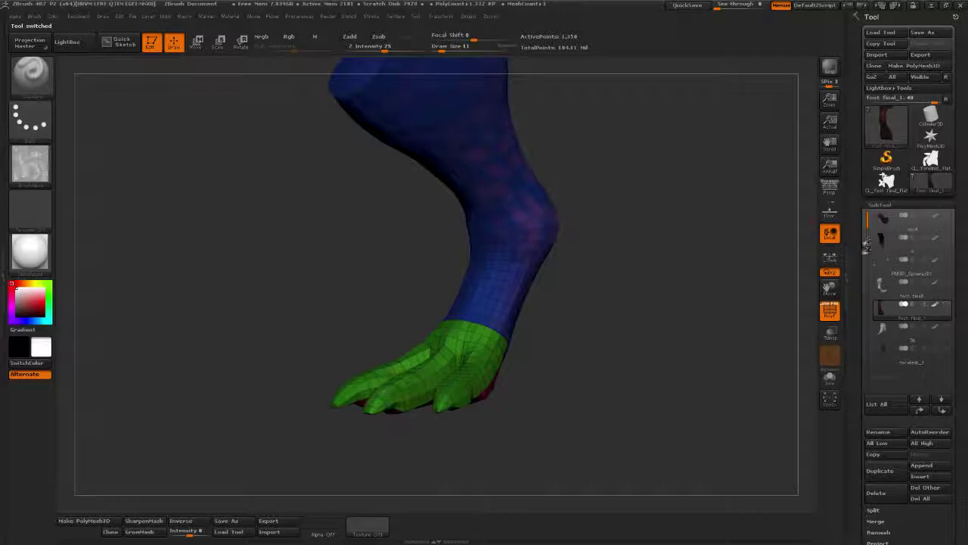
- Set the leg to its highest subdivision level, 8
left_click_drag(864, 259, 847, 130)
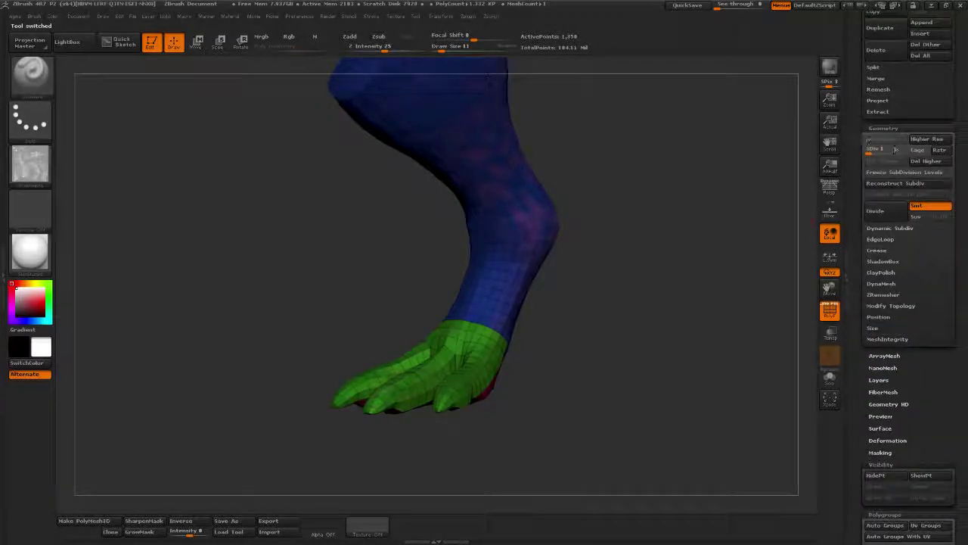
left_click(872, 210)
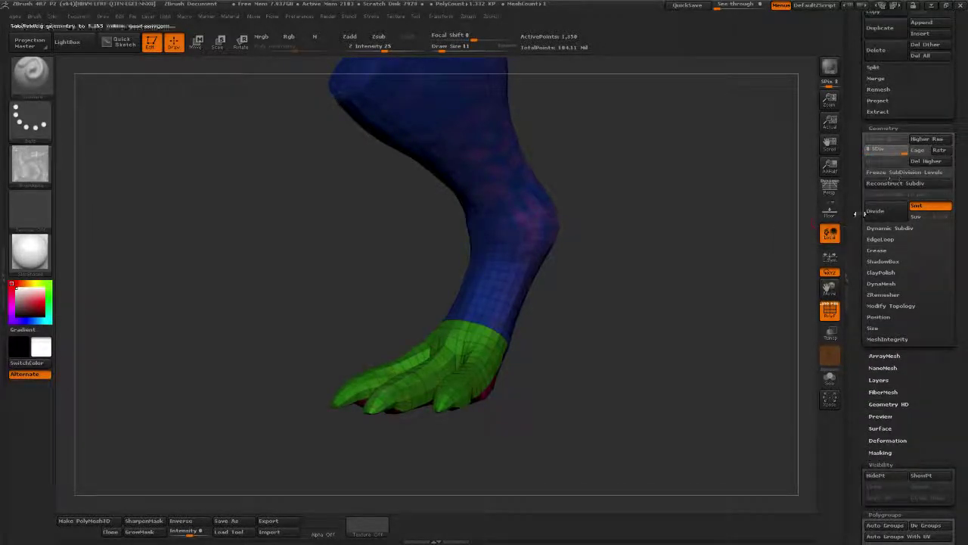
left_click(895, 207)
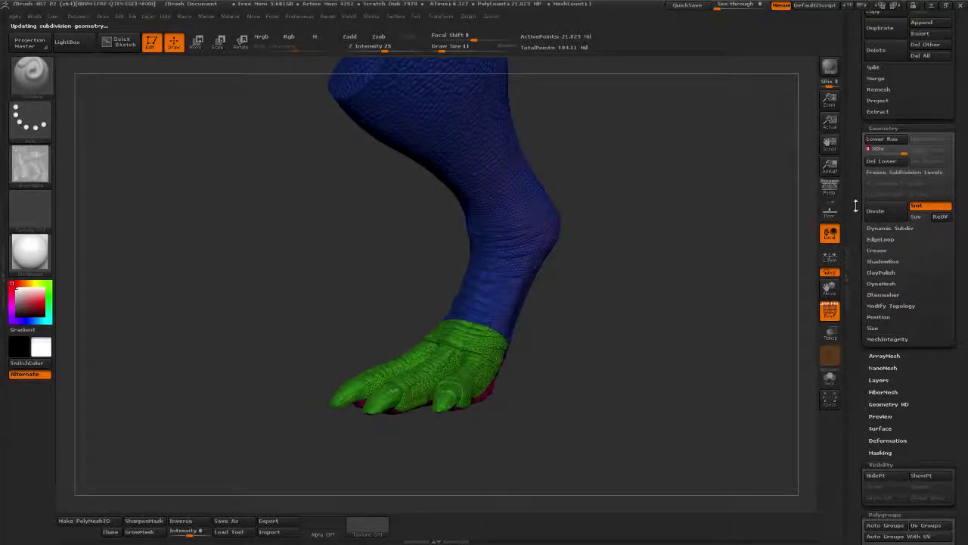
- Turn off the leg's polyframe display and set its UV map size to 4096
left_click_drag(856, 205, 857, 163)
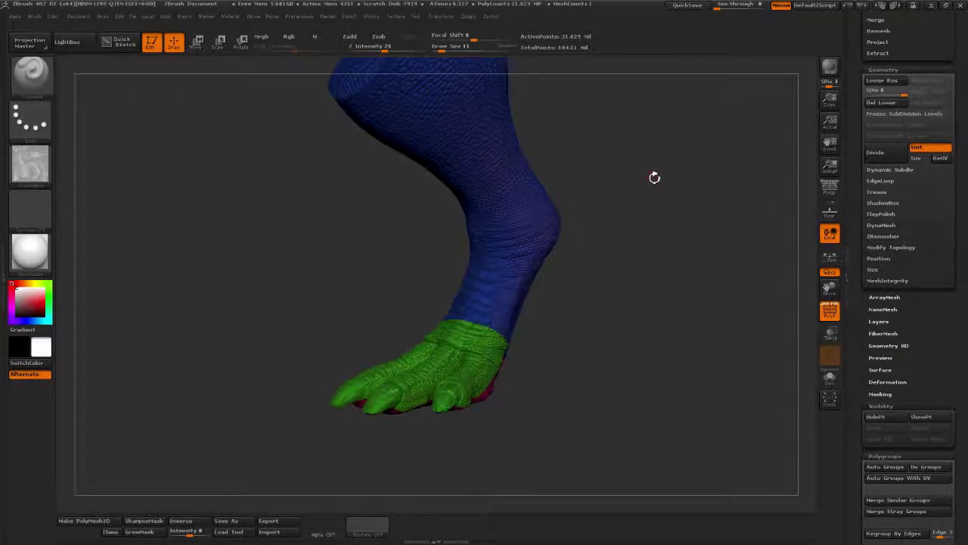
left_click_drag(622, 234, 594, 236)
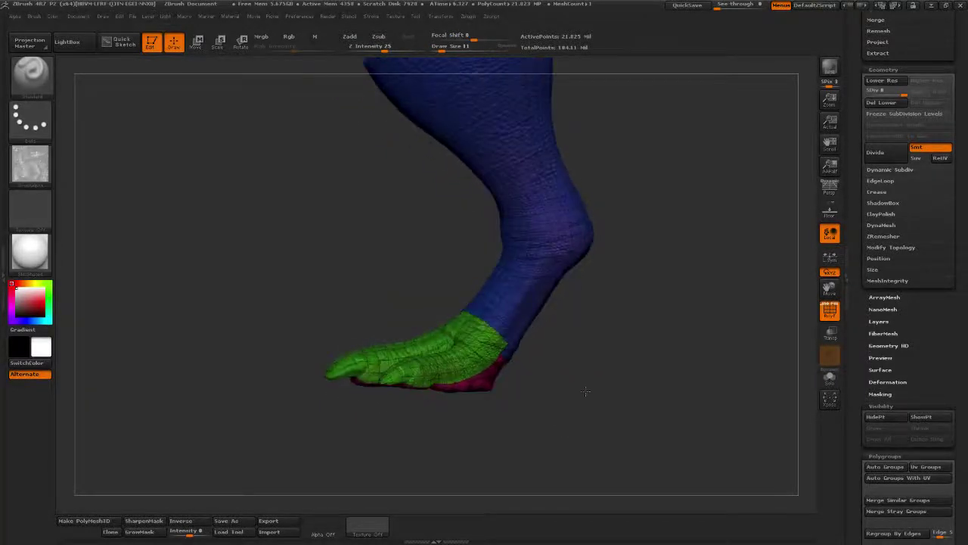
left_click_drag(584, 391, 580, 397)
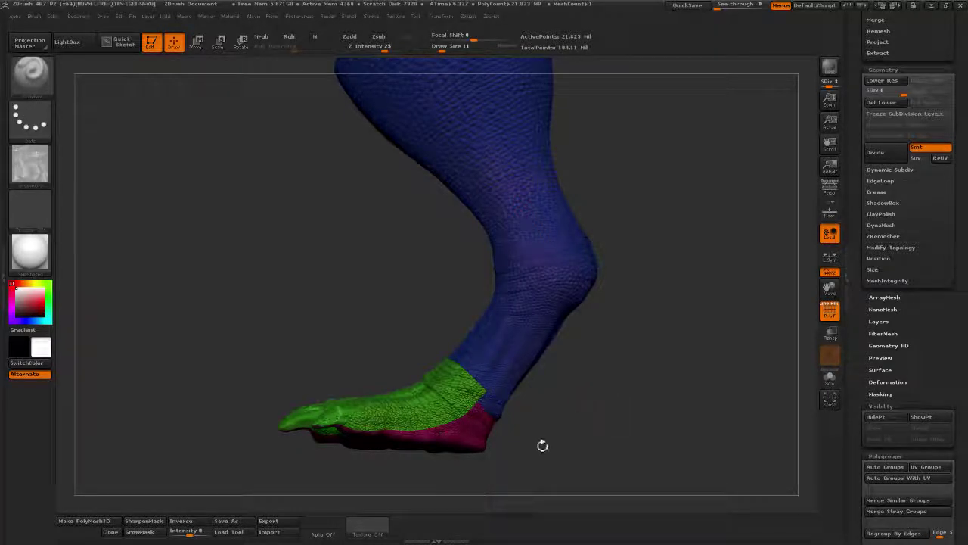
left_click_drag(599, 406, 615, 391)
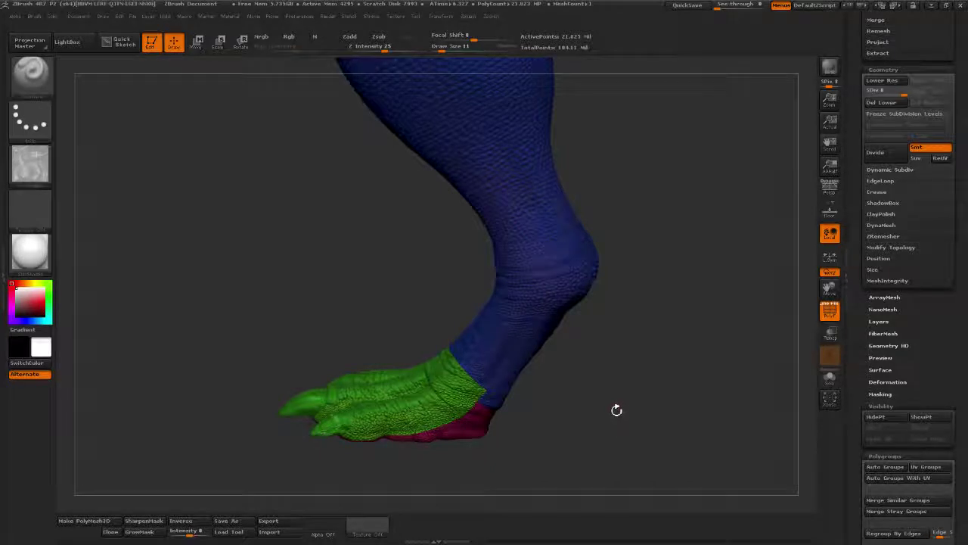
left_click_drag(608, 355, 719, 325)
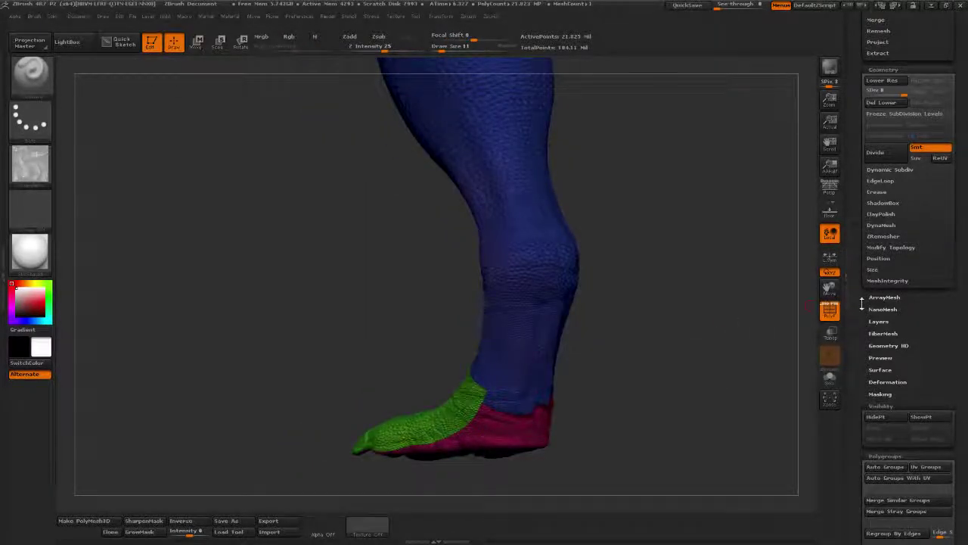
left_click_drag(862, 302, 857, 190)
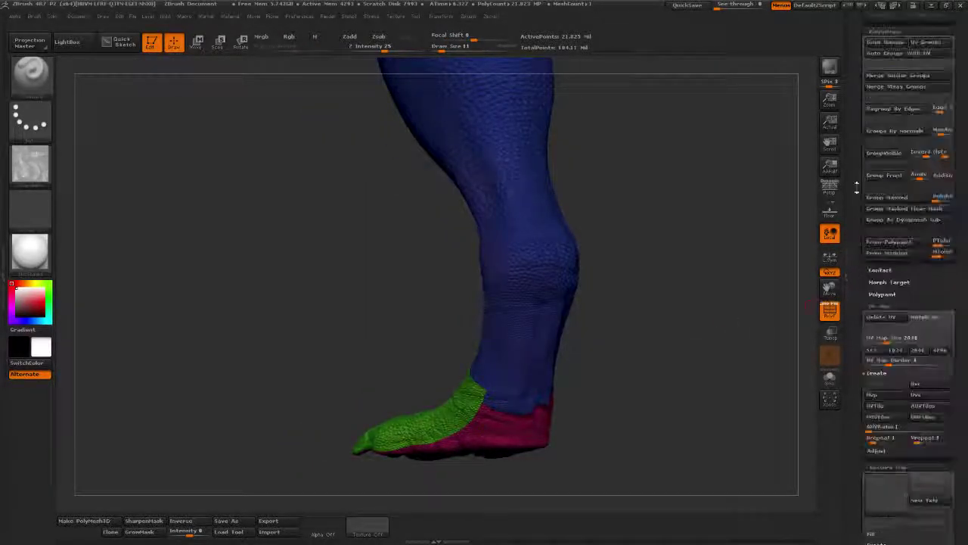
left_click(830, 310)
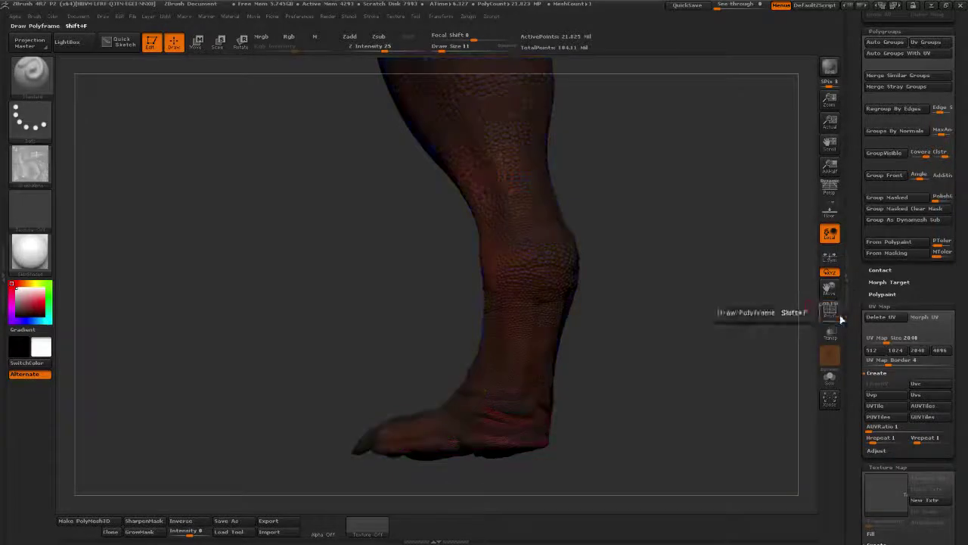
left_click(939, 350)
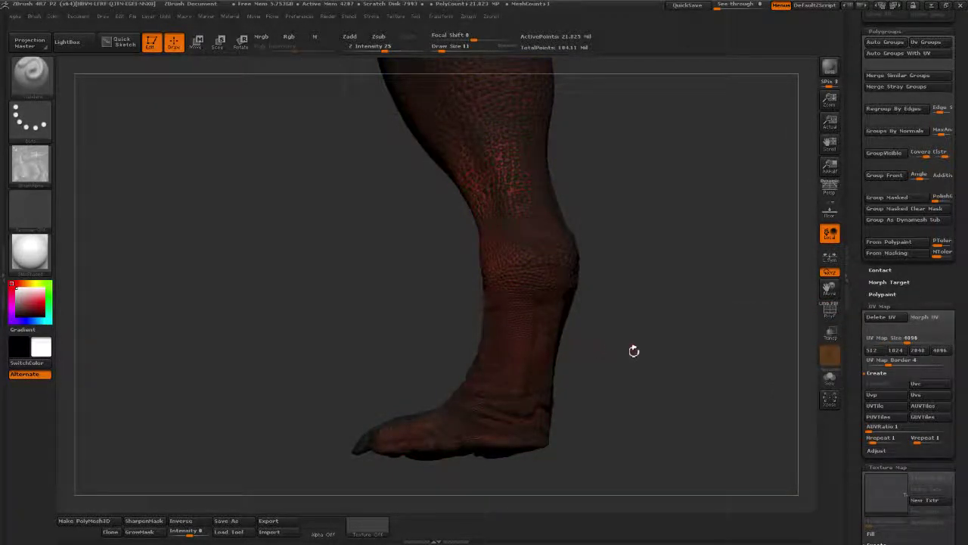
- Examine the painted leg's surface detail and overall shape from several angles
left_click_drag(634, 351, 662, 347)
left_click_drag(585, 363, 643, 371)
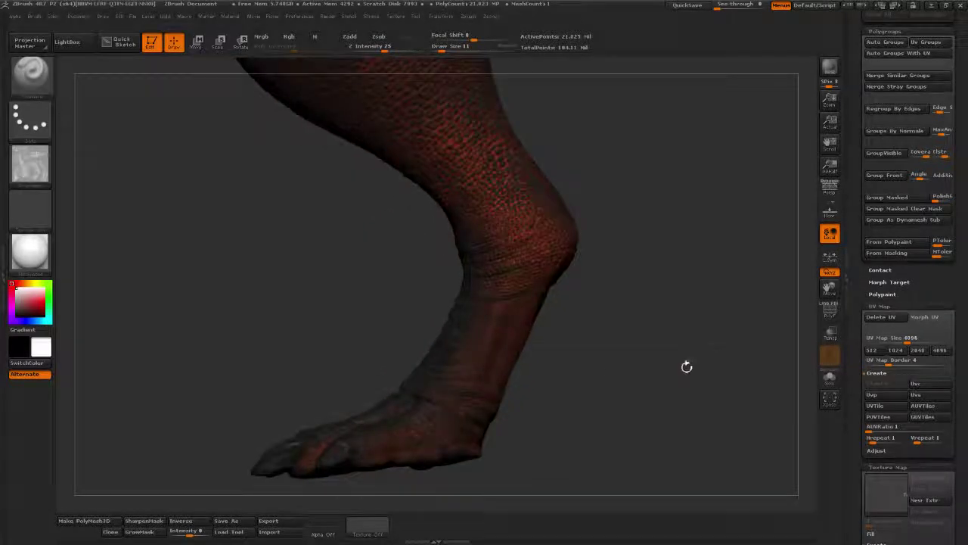
left_click_drag(696, 315, 565, 268, "alt")
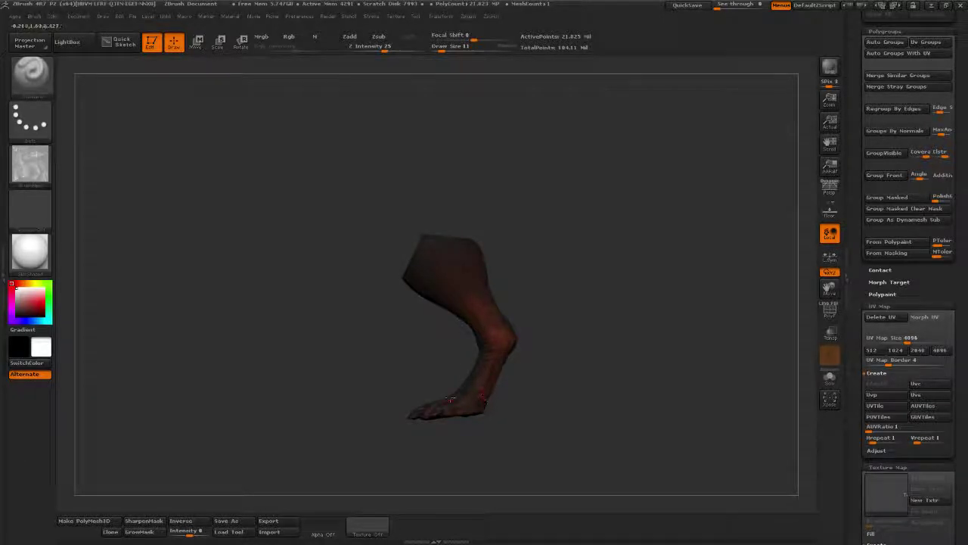
left_click_drag(588, 294, 284, 303)
left_click_drag(427, 306, 446, 309)
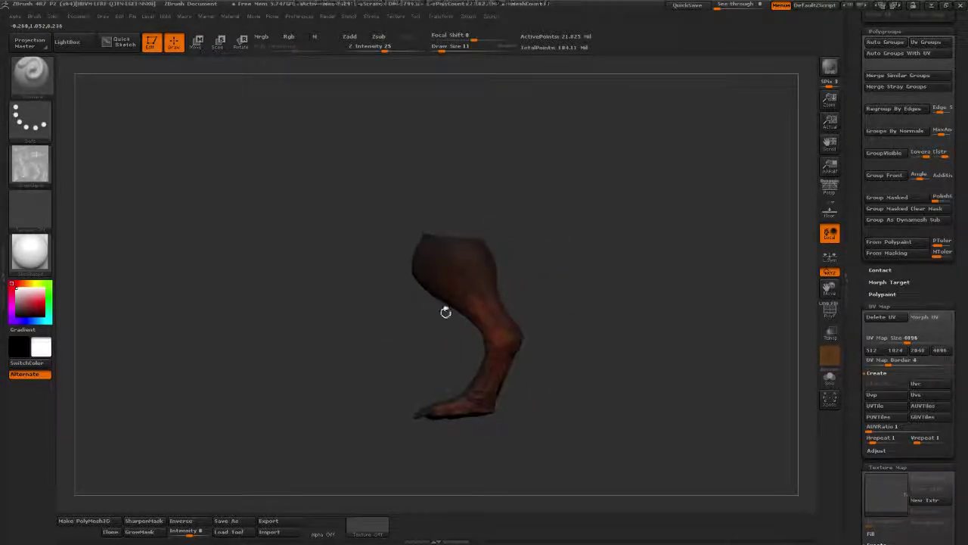
left_click_drag(537, 336, 780, 309)
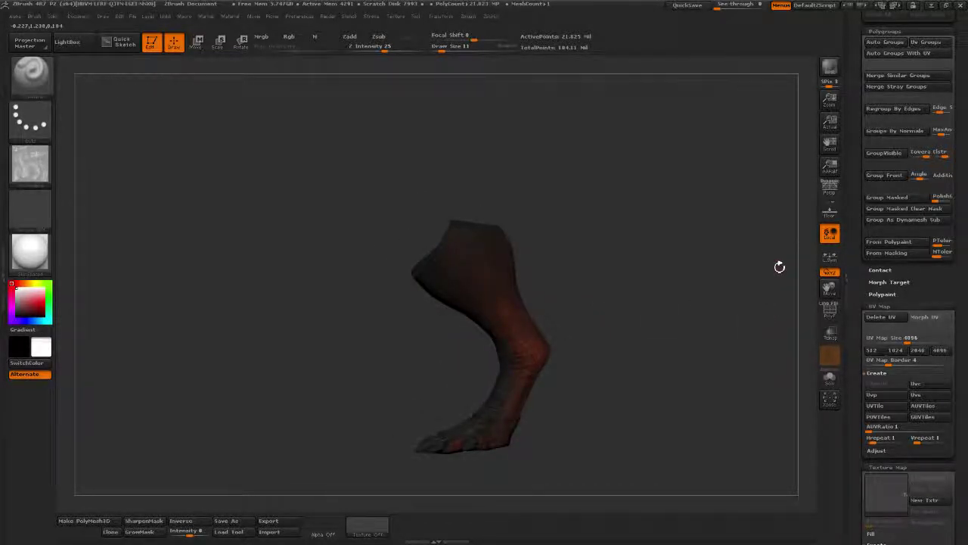
left_click_drag(696, 259, 627, 268)
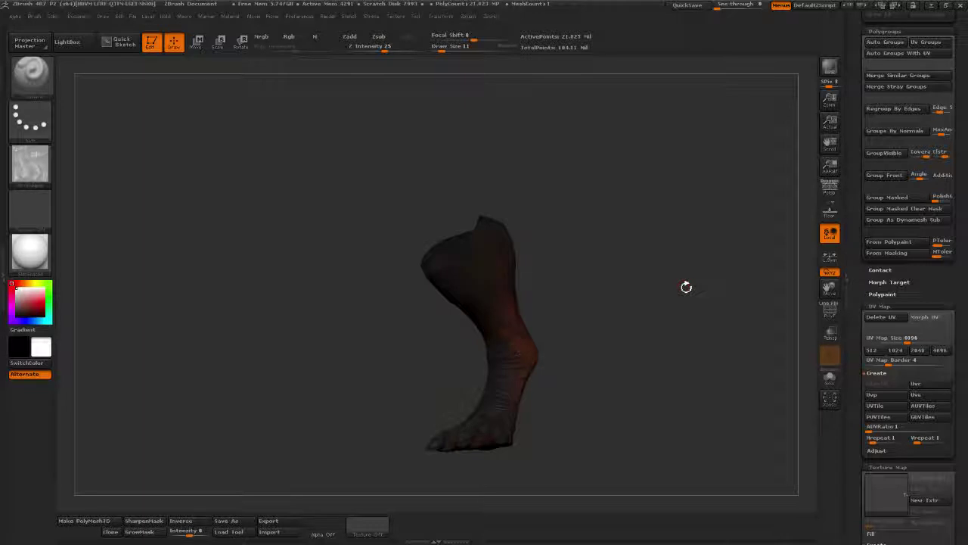
left_click_drag(652, 284, 662, 304)
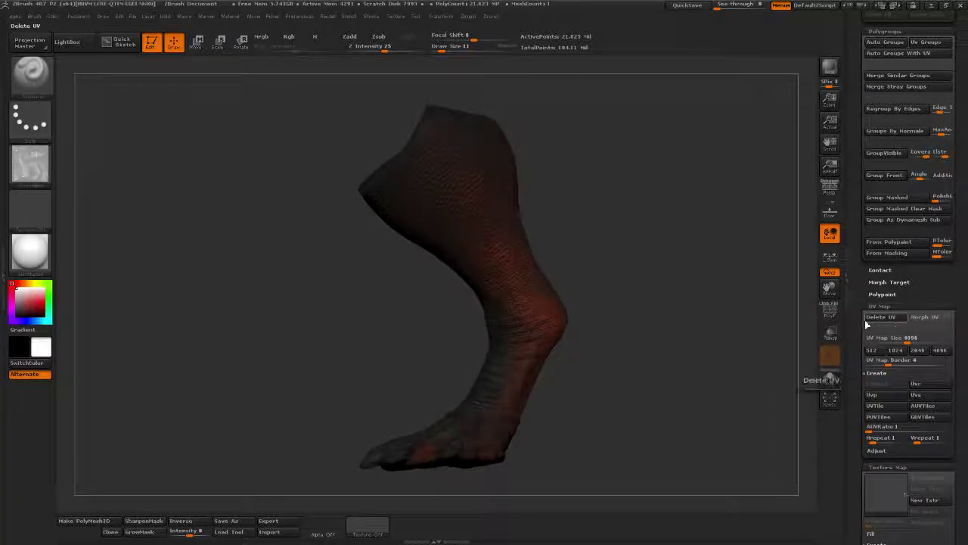
- Create a texture map from the leg's polypaint and clone it as the current texture
scroll(853, 307, "down", 7)
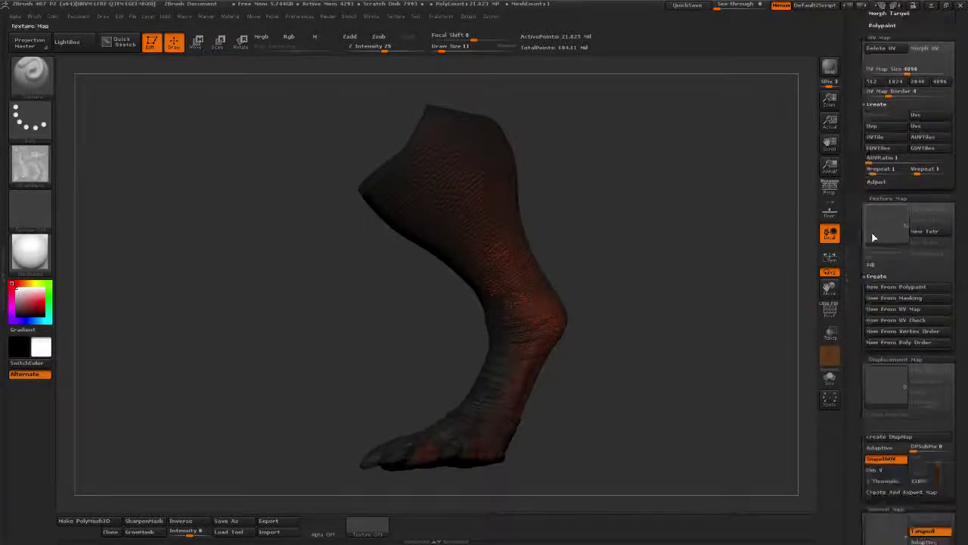
left_click(902, 290)
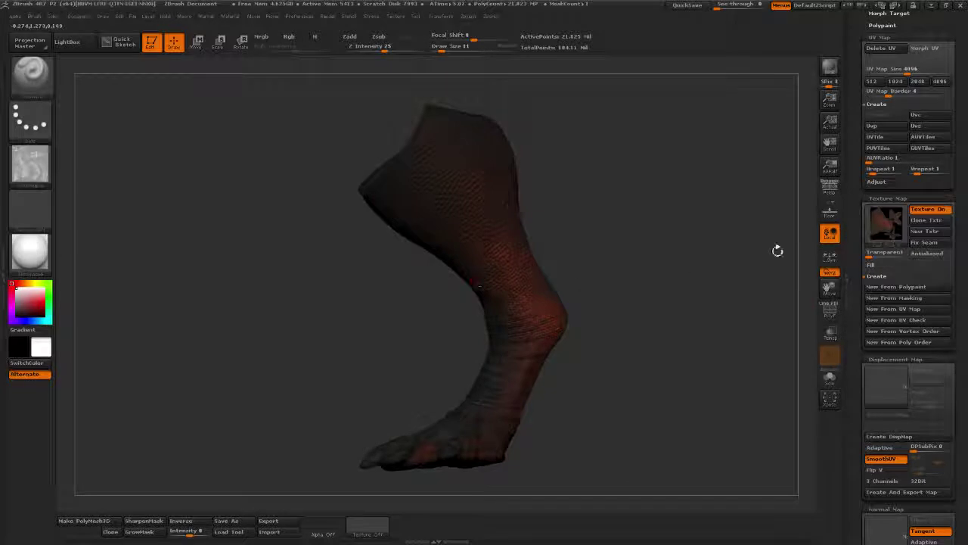
left_click_drag(857, 215, 853, 252)
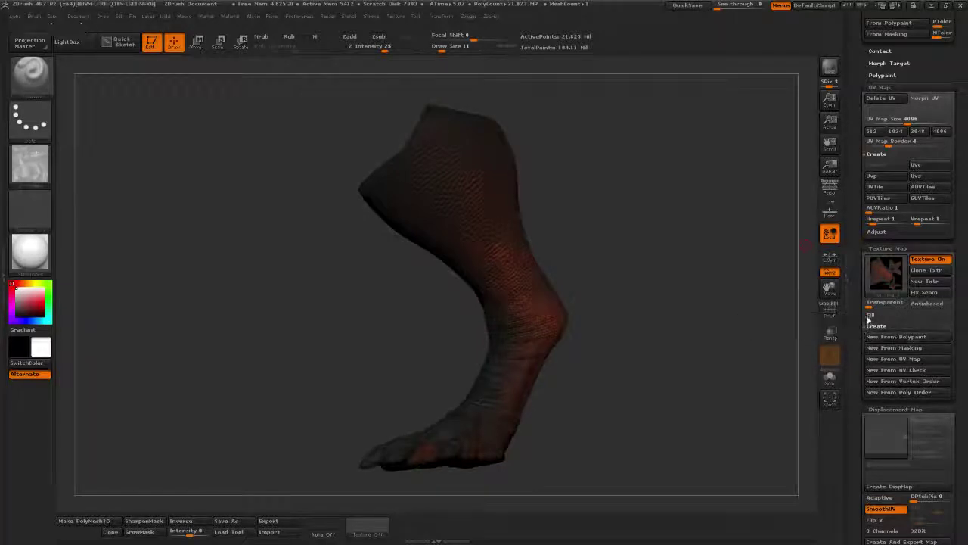
left_click_drag(856, 291, 857, 273)
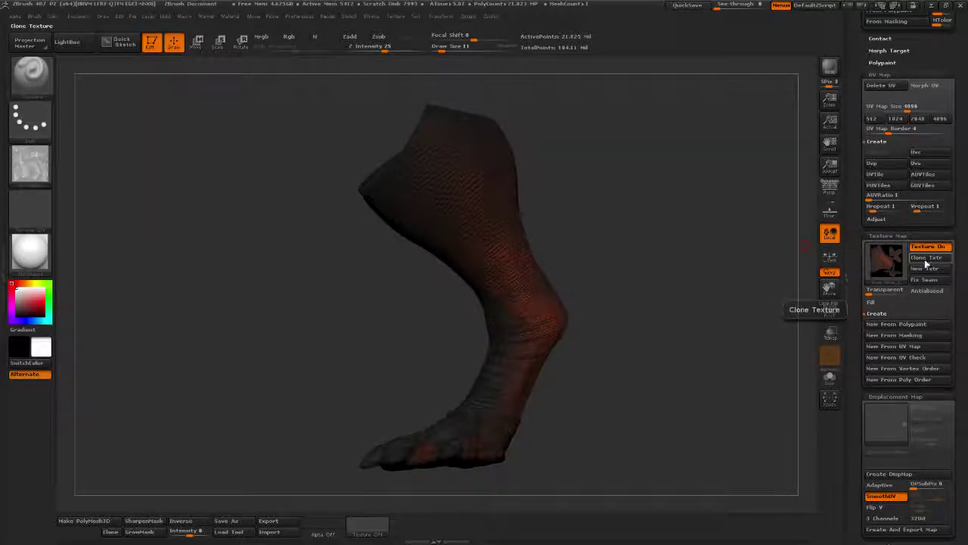
left_click(925, 259)
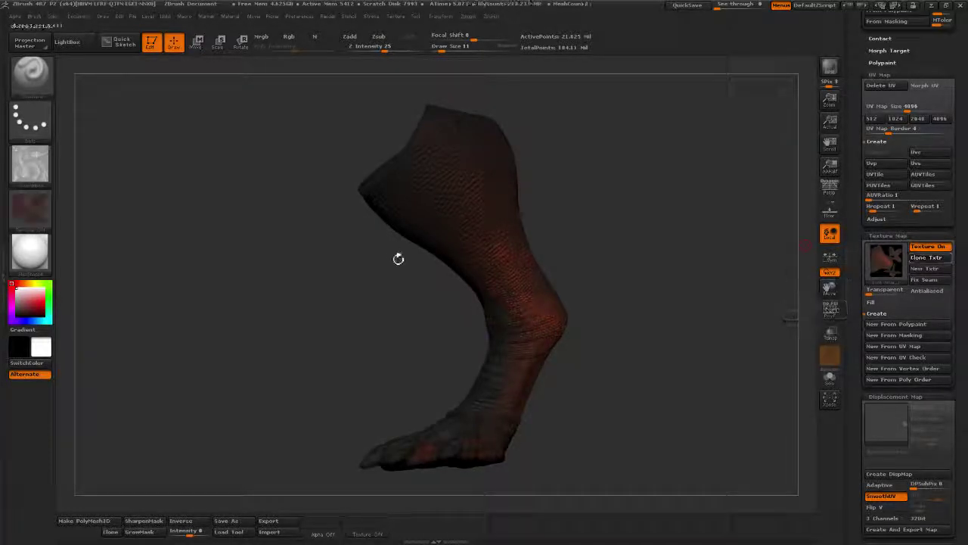
- Flip the cloned foot final_1 texture vertically and export it
mouse_move(34, 215)
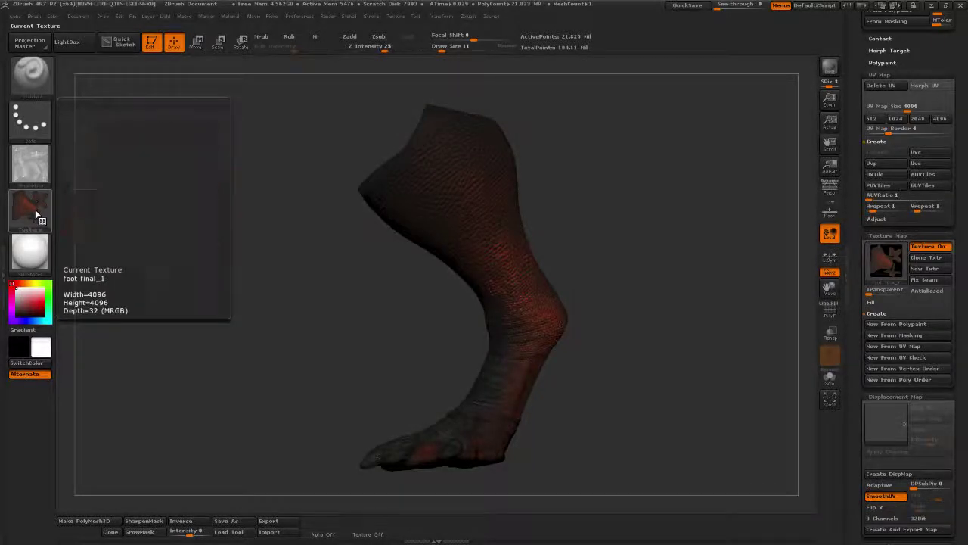
left_click(34, 215)
left_click(134, 217)
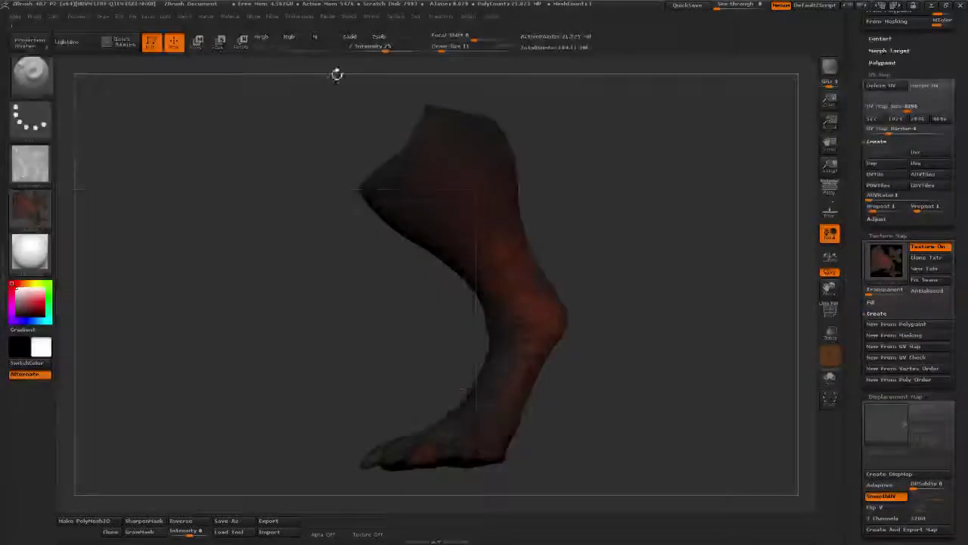
left_click(398, 16)
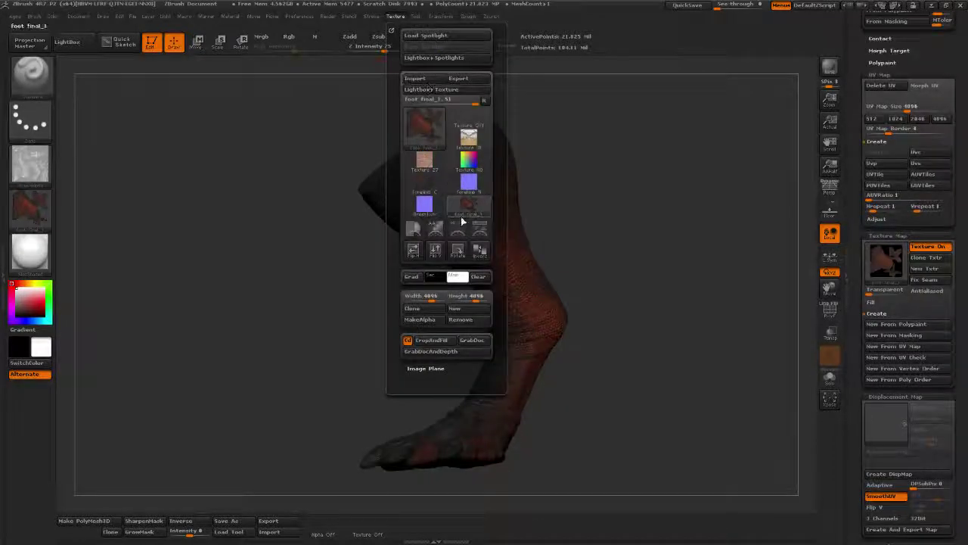
left_click(435, 250)
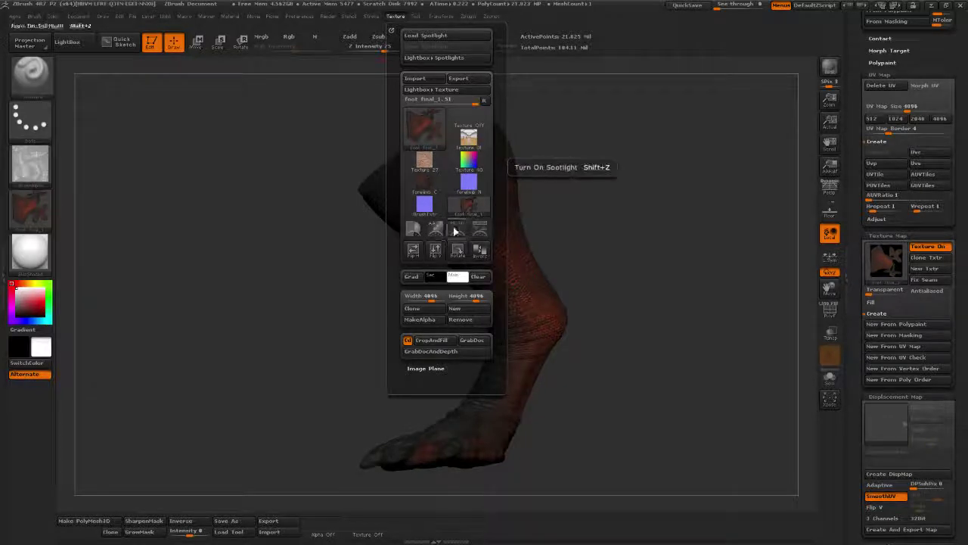
left_click(461, 78)
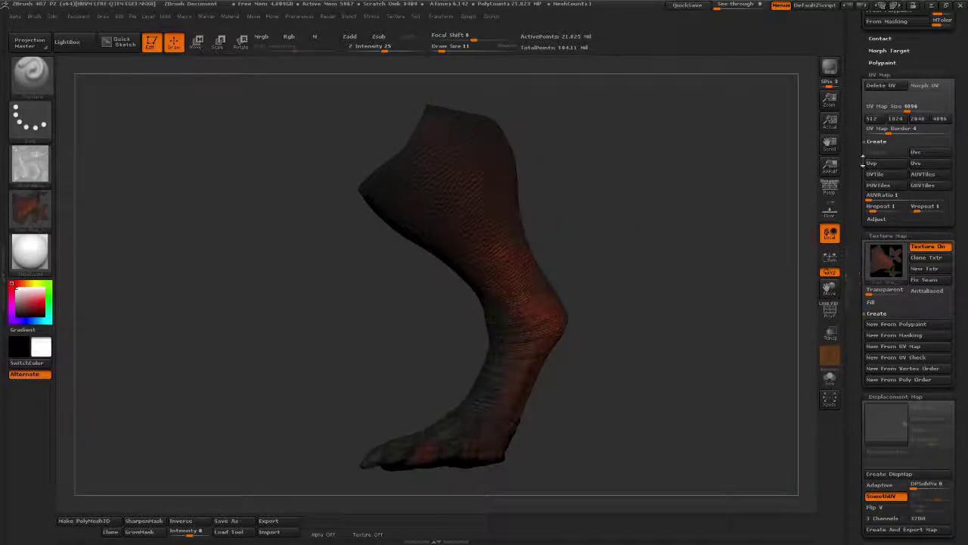
- Lower the leg to subdivision level 1 and disable SmoothUV for its displacement map
scroll(869, 174, "up", 10)
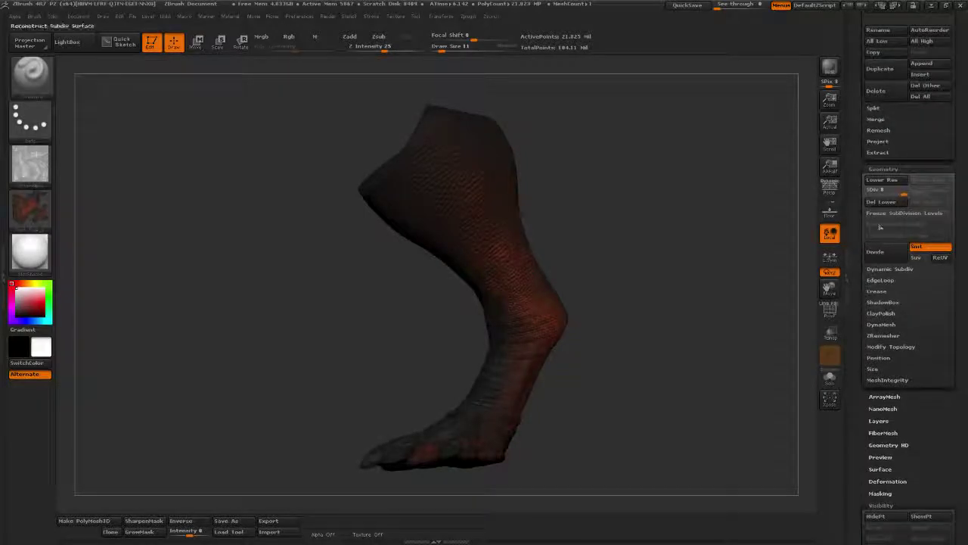
left_click(863, 189)
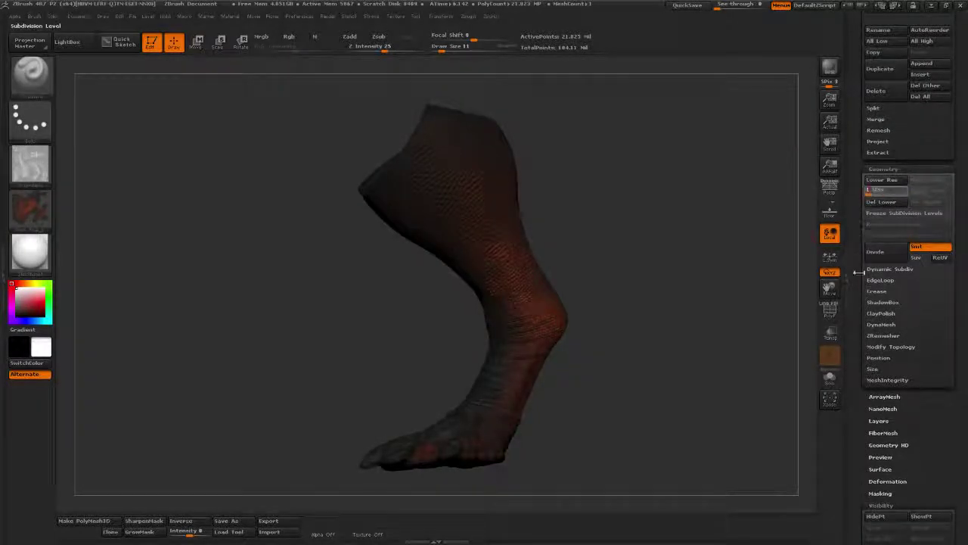
scroll(854, 206, "down", 10)
scroll(853, 206, "down", 10)
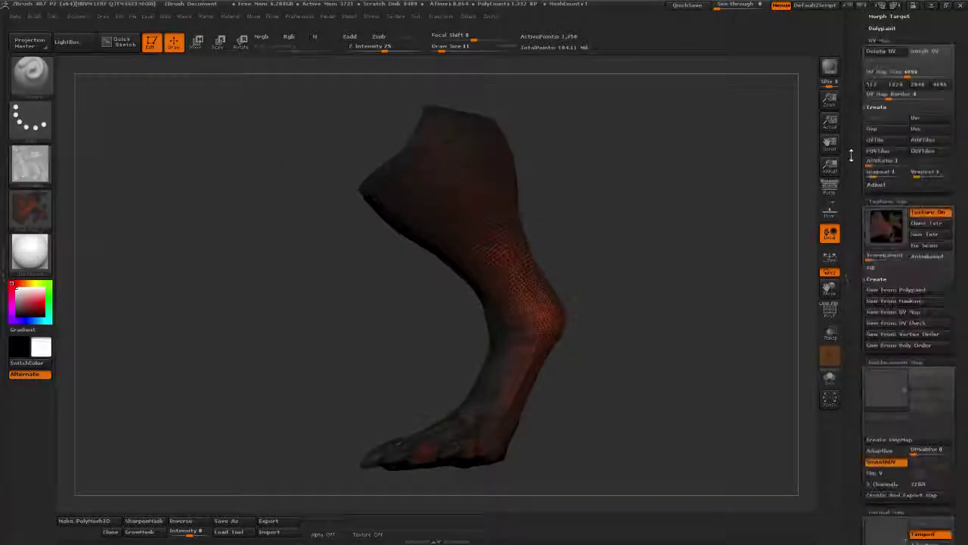
scroll(867, 269, "down", 3)
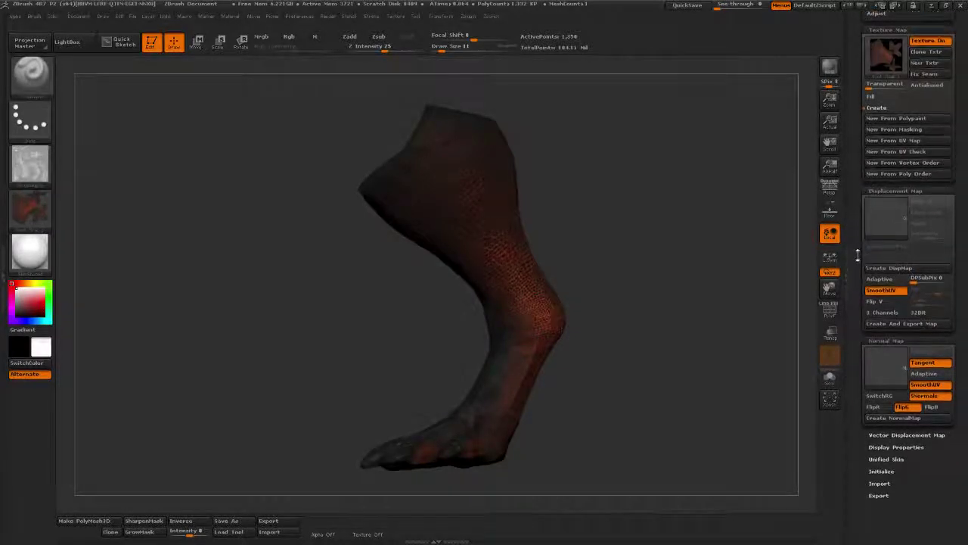
left_click(881, 268)
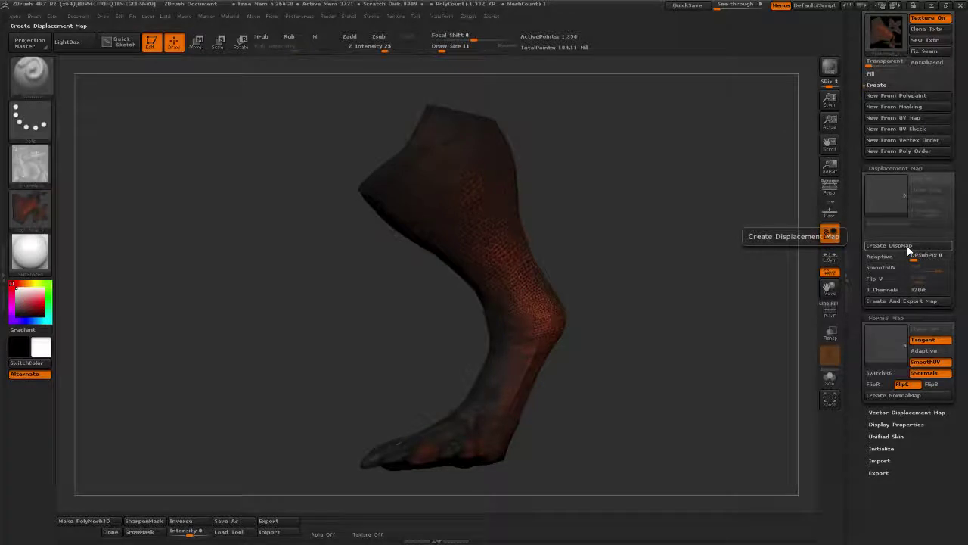
- Create a displacement map for the leg with SmoothUV off and inspect the scale detail up close
left_click(908, 247)
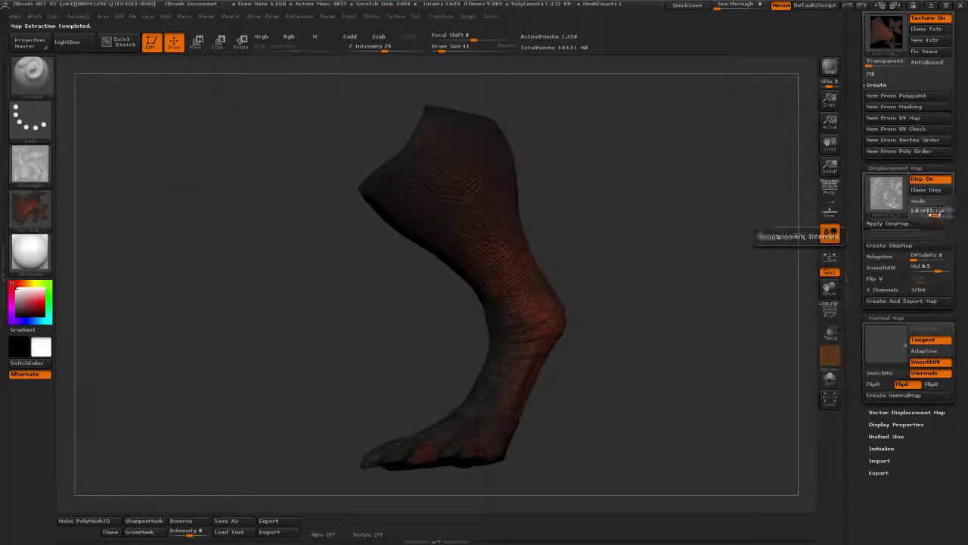
mouse_move(898, 196)
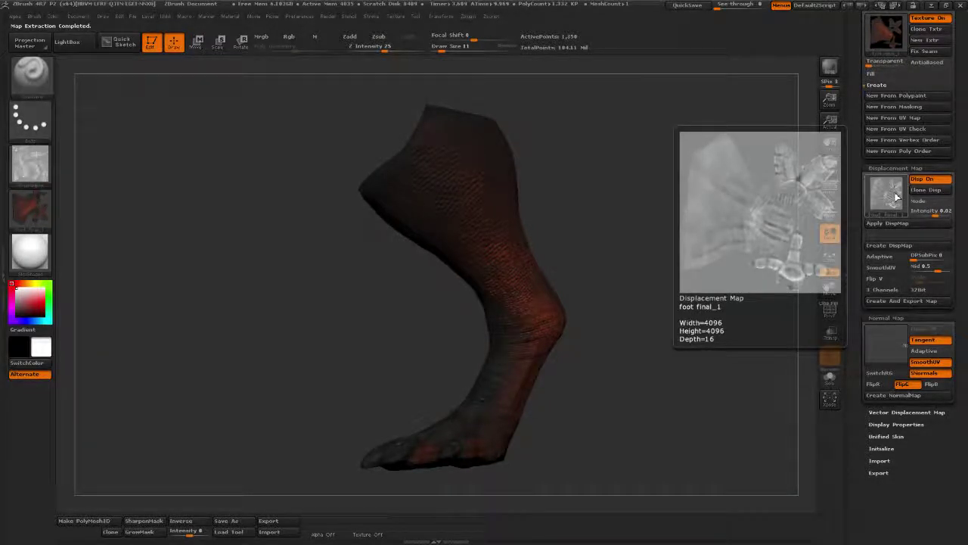
left_click_drag(559, 419, 727, 429)
left_click_drag(715, 371, 708, 439, "alt")
mouse_move(692, 402)
left_mouse_down()
mouse_move(653, 390)
mouse_move(689, 397)
left_mouse_up()
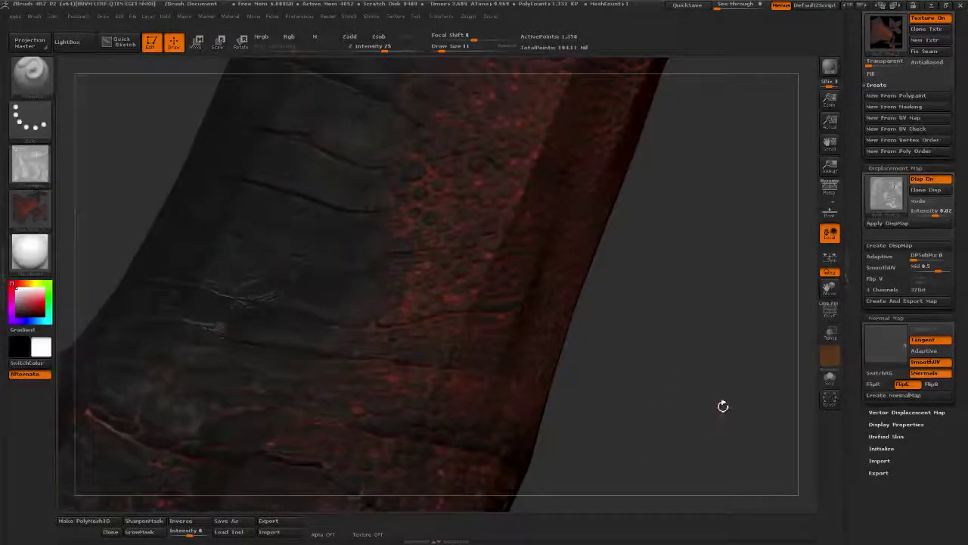
- Enable SmoothUV for the leg's displacement map and create the map again
left_click(891, 268)
left_click(889, 246)
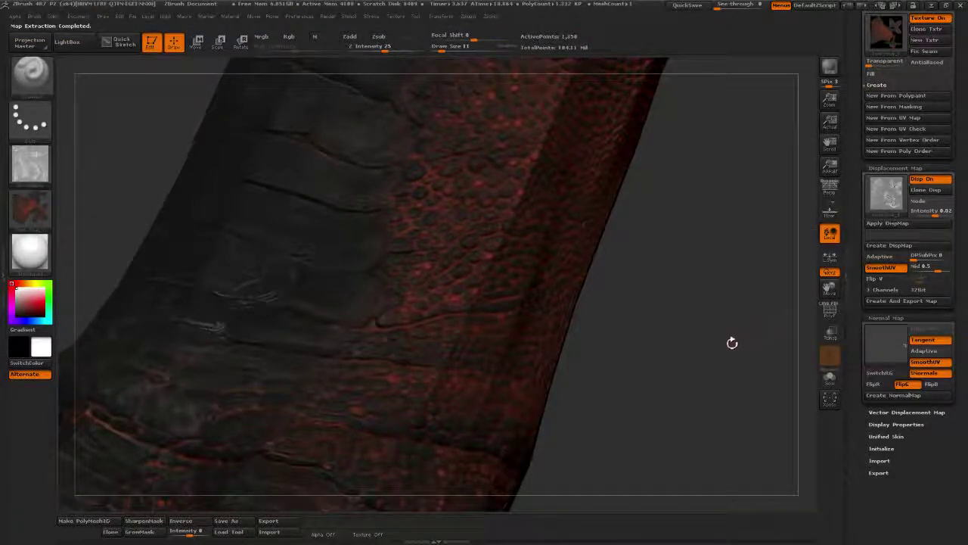
mouse_move(731, 342)
left_mouse_down()
mouse_move(706, 329)
mouse_move(695, 343)
mouse_move(714, 357)
mouse_move(709, 377)
mouse_move(684, 354)
left_mouse_up()
- Flip the foot final_1 displacement alpha vertically and export it
mouse_move(899, 209)
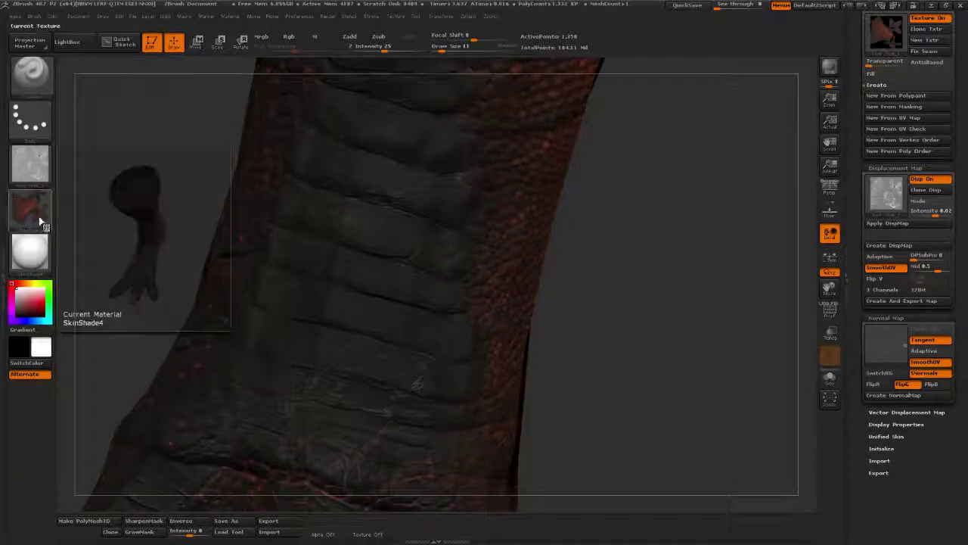
left_click(17, 17)
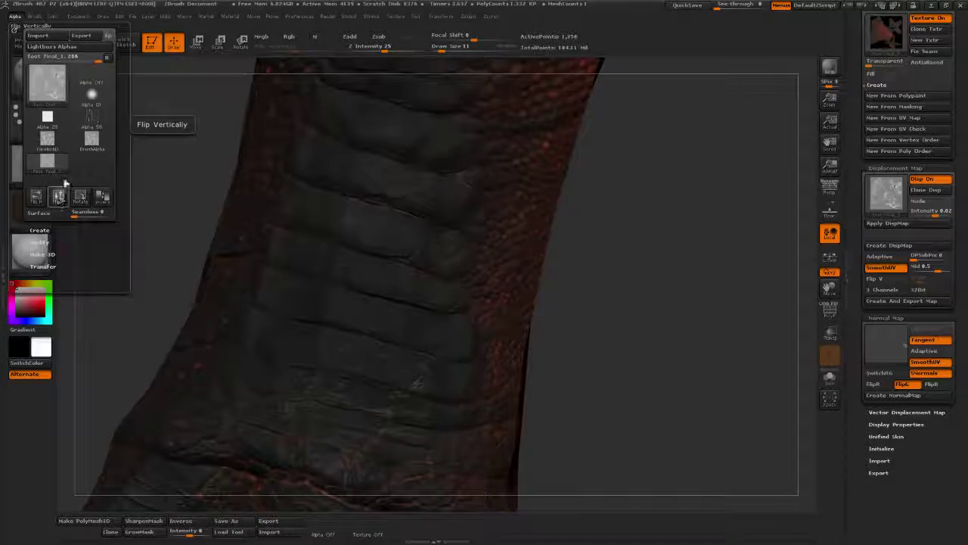
left_click(90, 47)
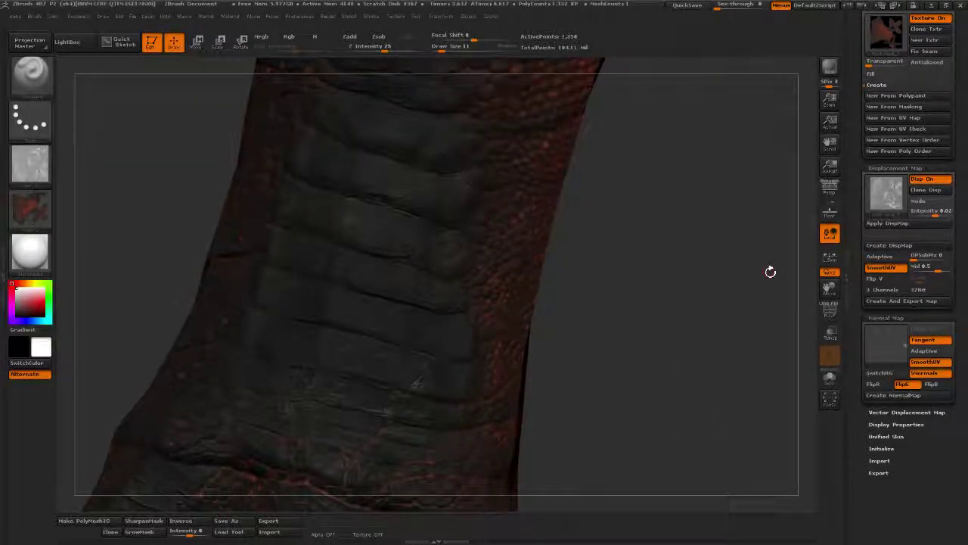
- Create the leg's tangent normal map with SmoothUV and FlipG enabled, and export it as a texture
left_click(920, 366)
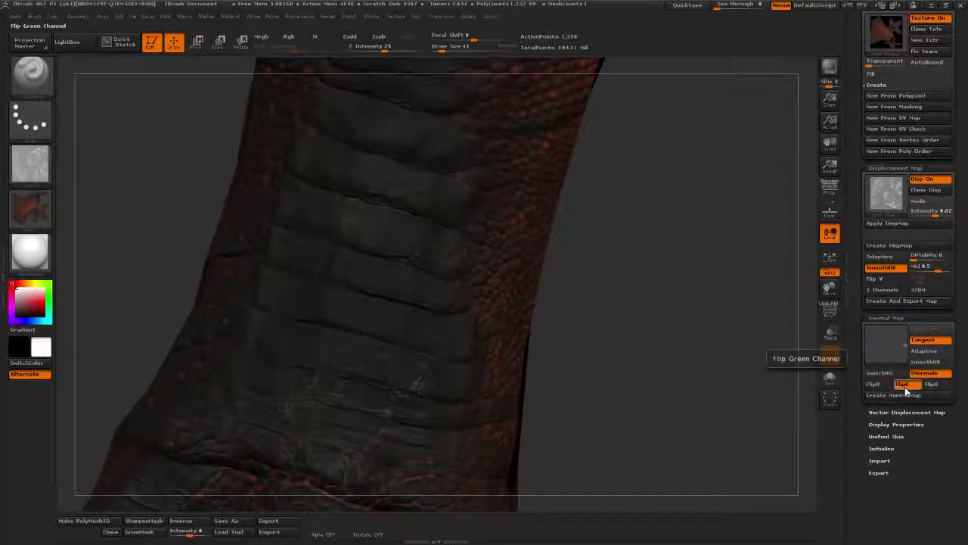
left_click(919, 363)
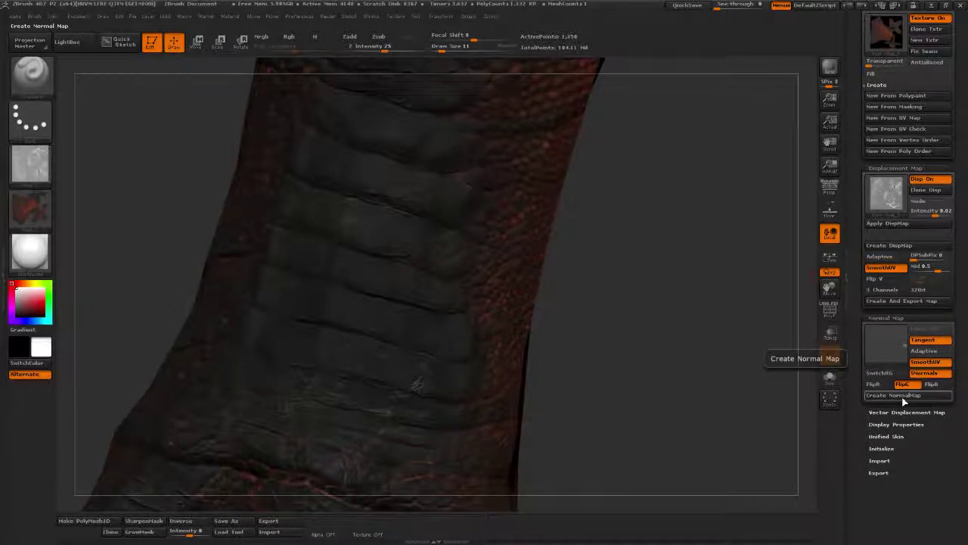
left_click(901, 396)
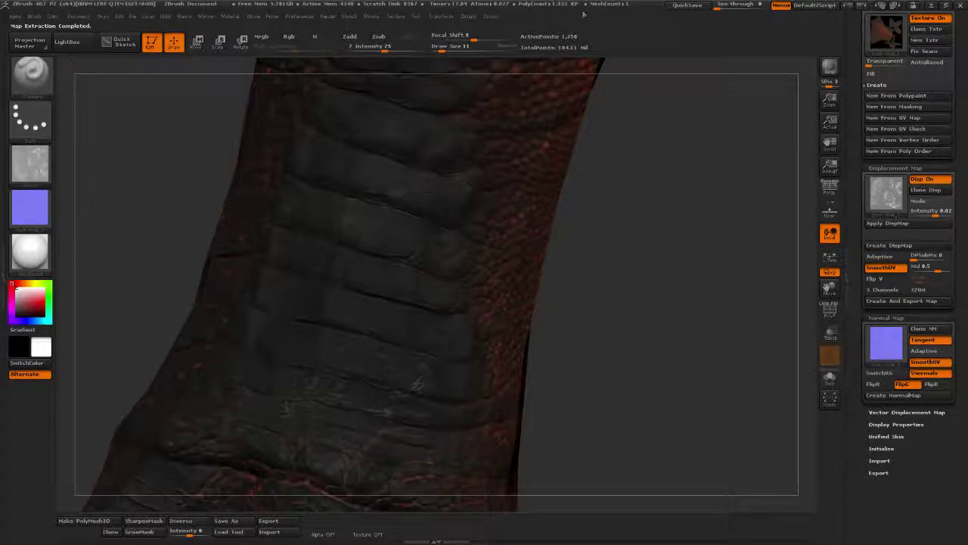
left_click(396, 15)
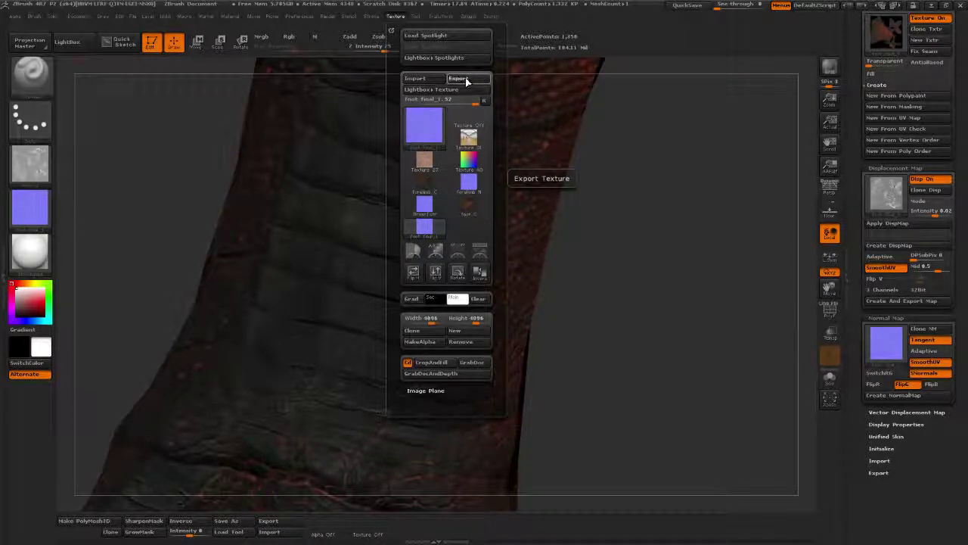
left_click(465, 80)
- Clear the leg's texture, displacement and normal map slots by setting each to off
left_click_drag(596, 291, 665, 310)
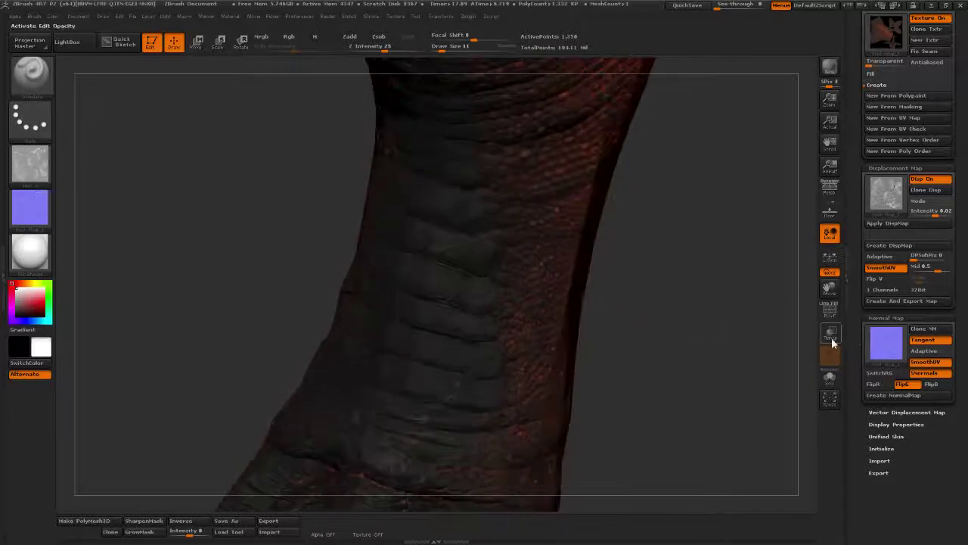
scroll(860, 272, "up", 5)
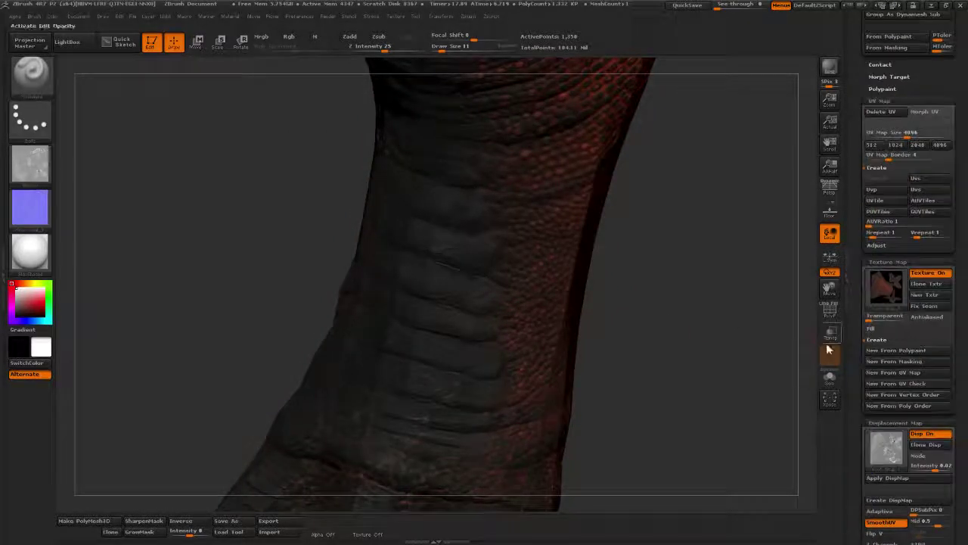
left_click(897, 290)
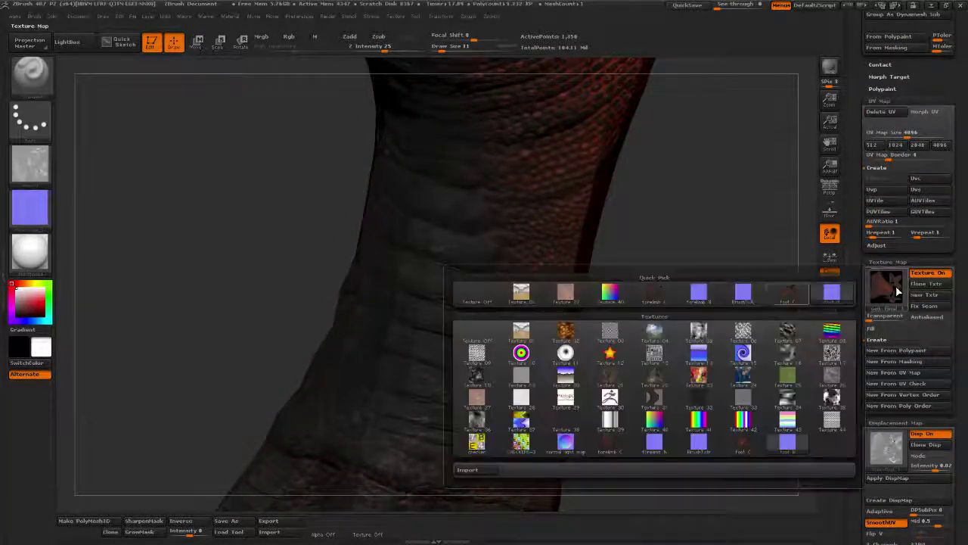
left_click(474, 299)
left_click(890, 445)
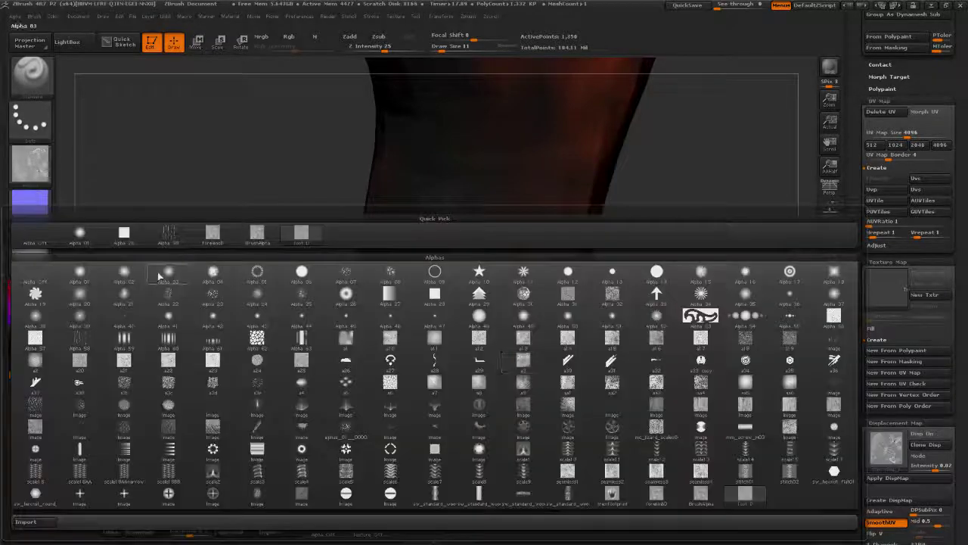
left_click(38, 233)
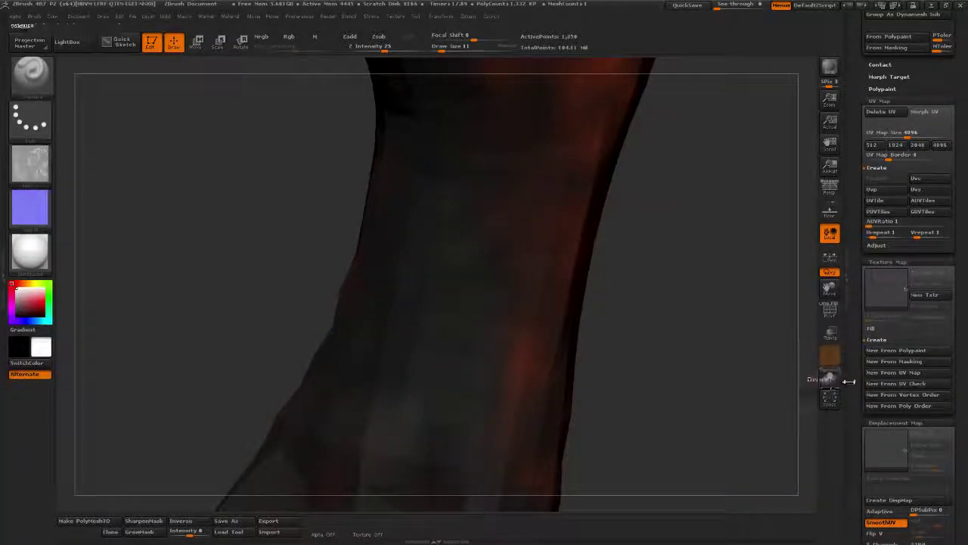
scroll(865, 276, "down", 5)
left_click(883, 272)
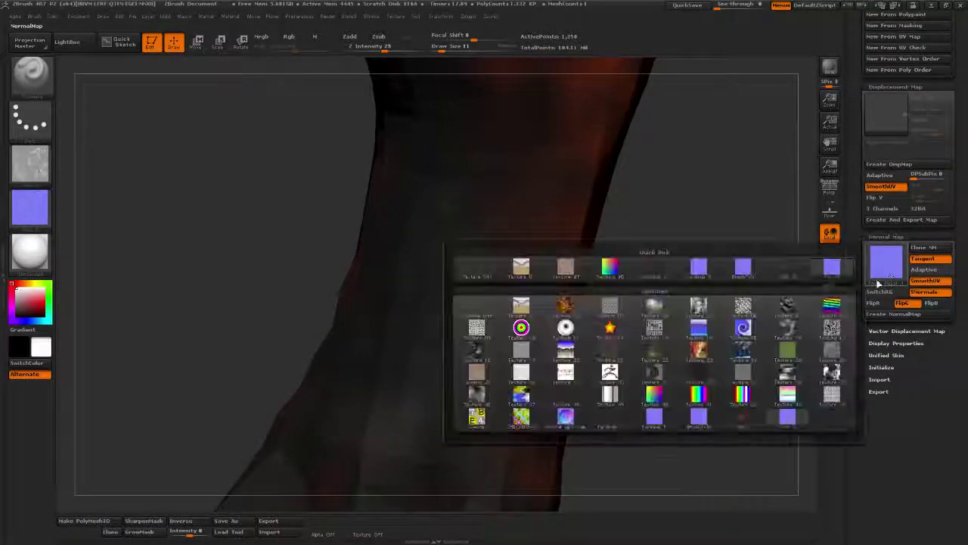
left_click(881, 265)
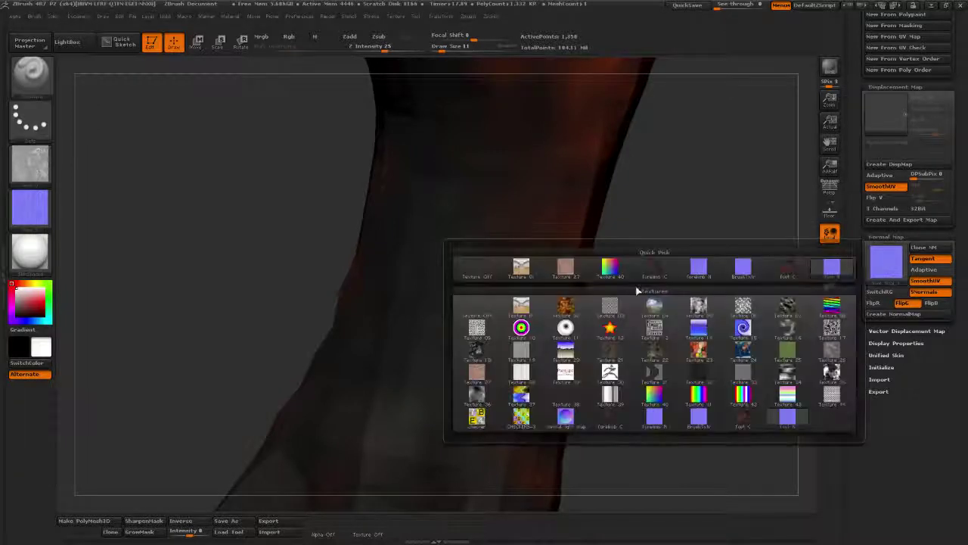
left_click(478, 270)
- Make the curved, forked subtool named 4 active and frame it in a side view
left_click_drag(853, 145, 853, 354)
mouse_move(924, 262)
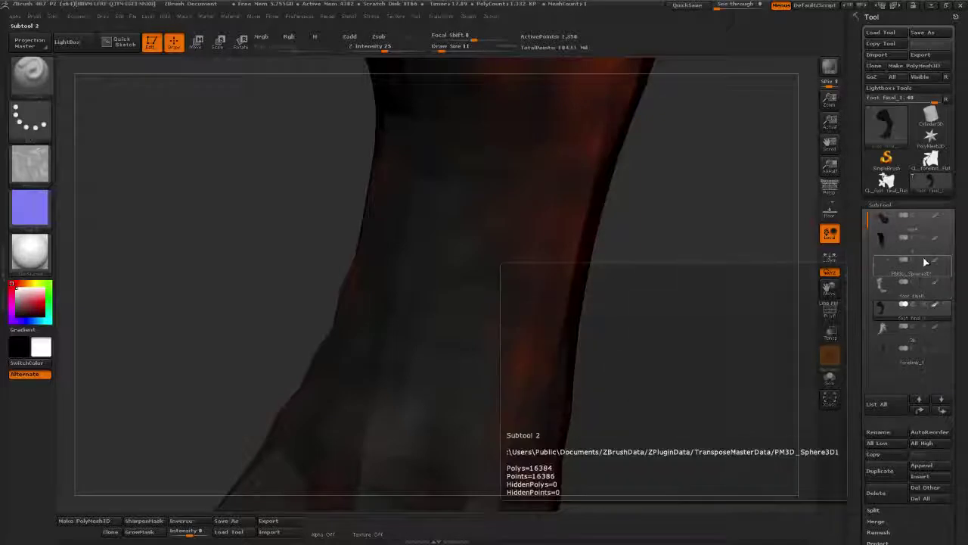
mouse_move(917, 354)
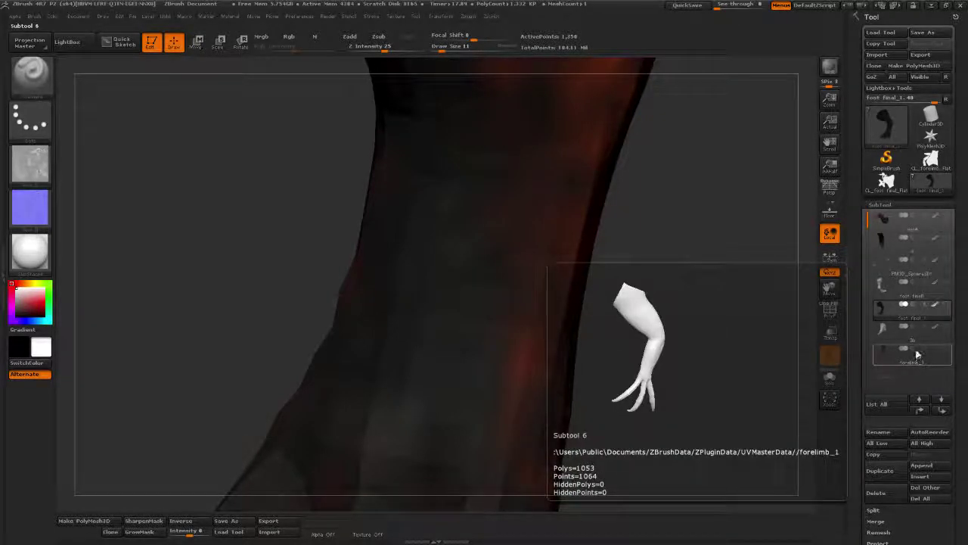
left_click(900, 247)
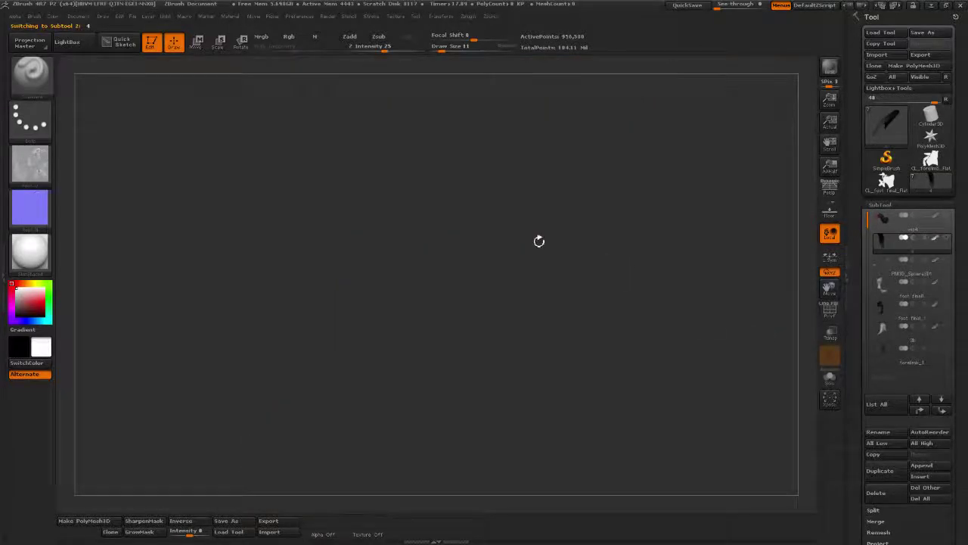
key("f")
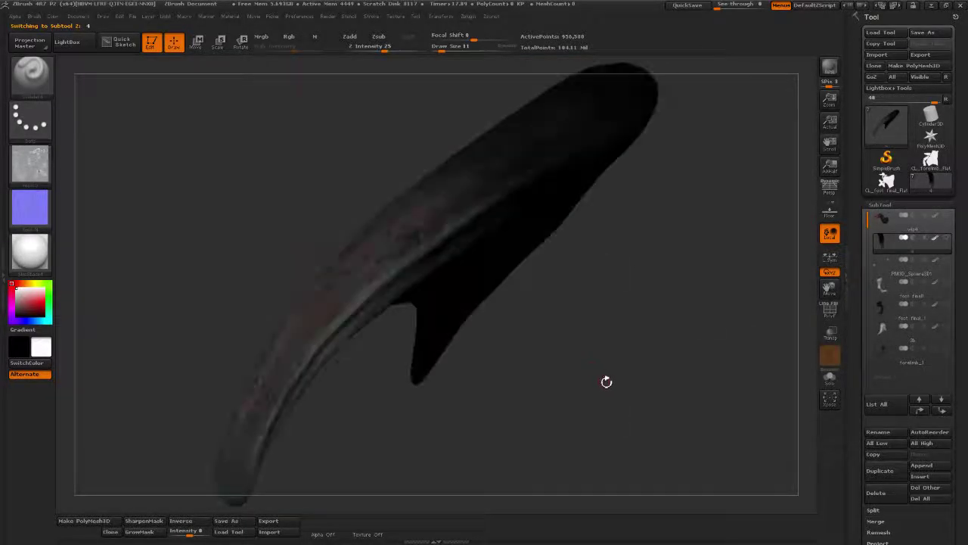
mouse_move(607, 384)
left_mouse_down("alt")
mouse_move(238, 323)
mouse_move(300, 324)
mouse_move(535, 391)
left_mouse_up("alt")
left_click_drag(572, 350, 565, 360, "shift")
key("b")
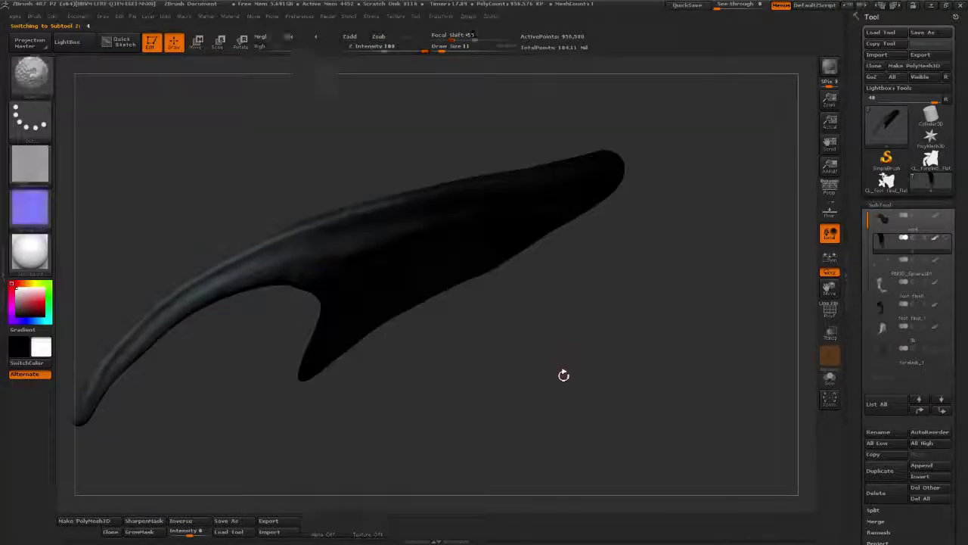
mouse_move(561, 369)
left_mouse_down()
mouse_move(673, 375)
mouse_move(551, 367)
left_mouse_up()
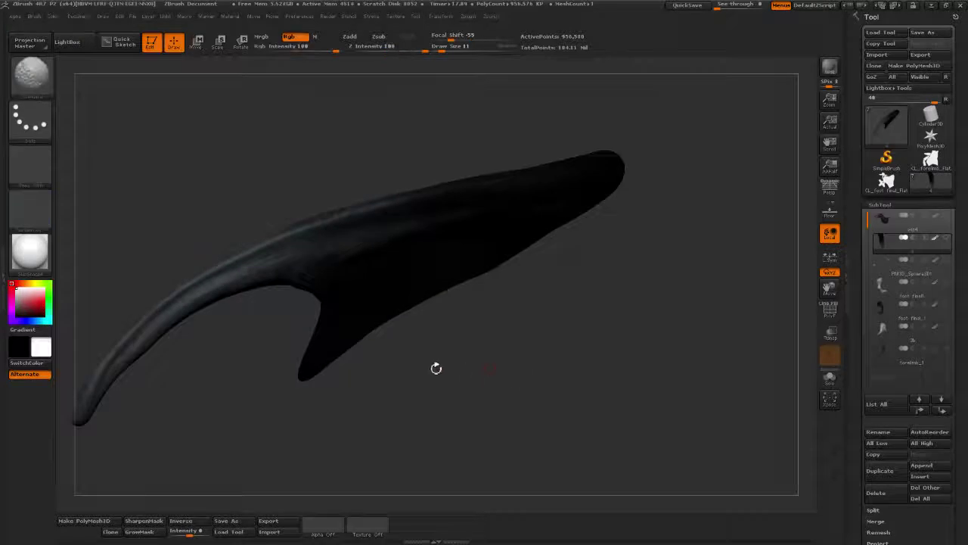
left_click_drag(415, 376, 541, 369, "alt")
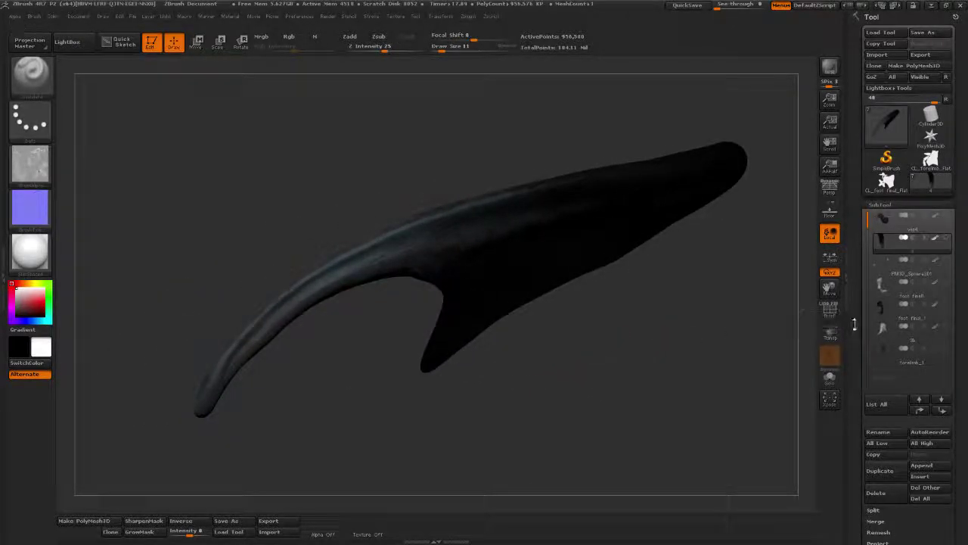
- Lower the curved subtool to subdivision level 1 and try to reconstruct a lower subdivision level from it
left_click_drag(854, 324, 850, 222)
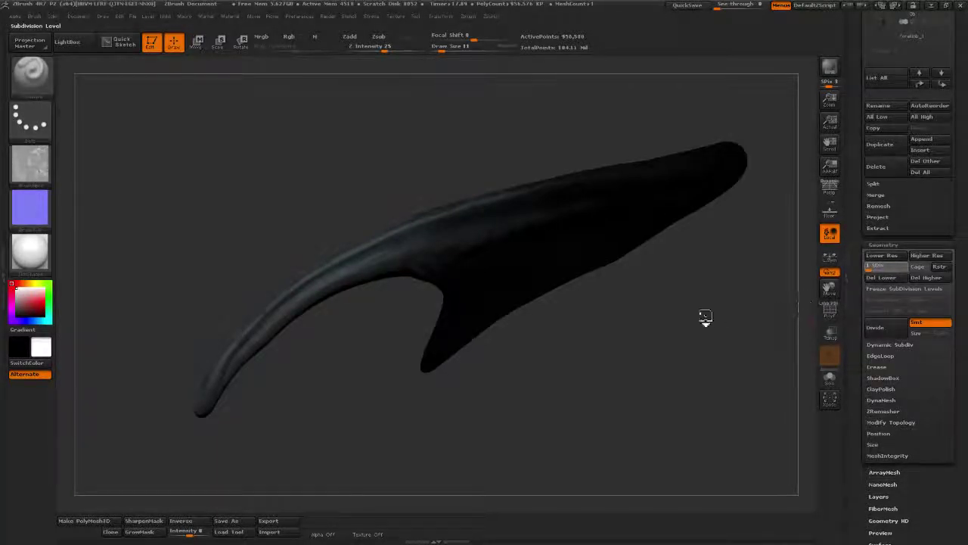
key("ctrl+d")
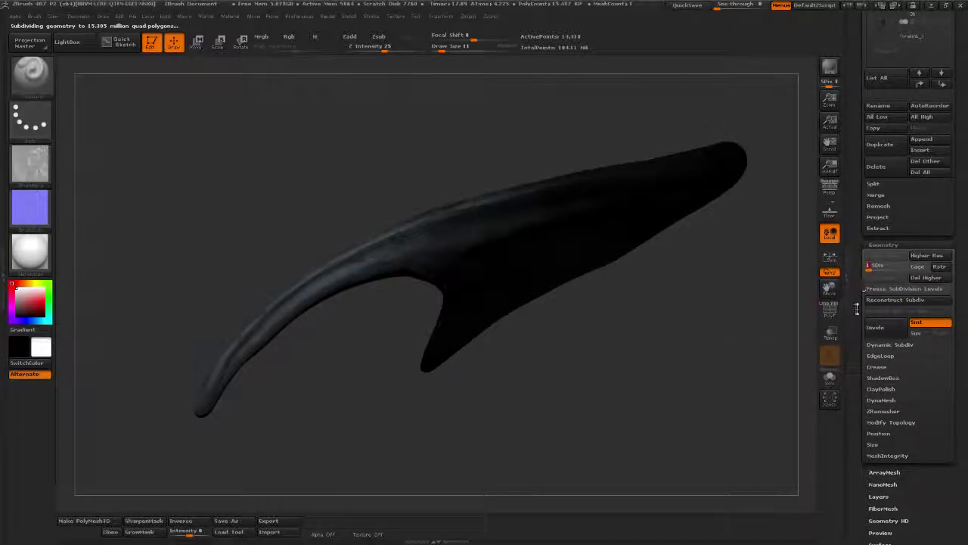
left_click(875, 301)
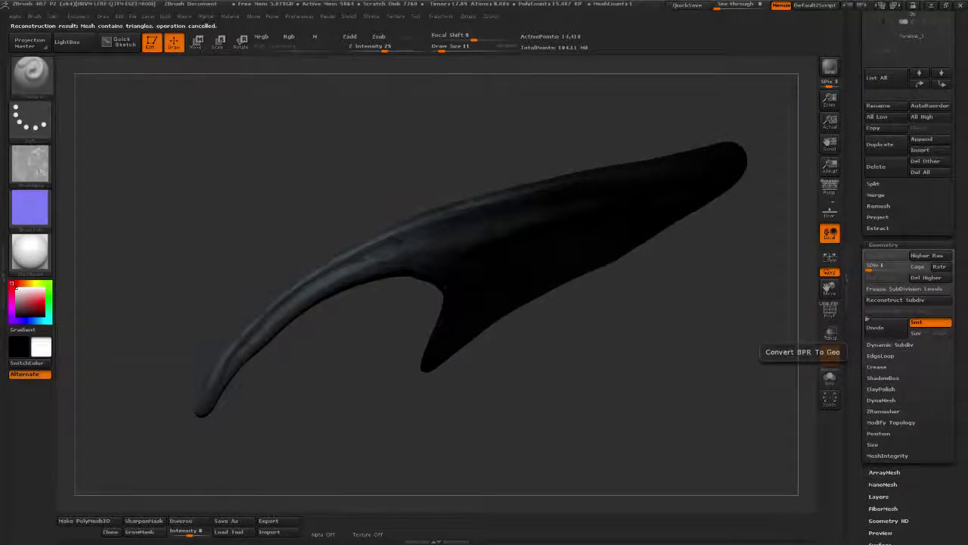
- Display the Polyframe on the curved subtool to inspect its level 1 topology
left_click_drag(650, 336, 628, 333)
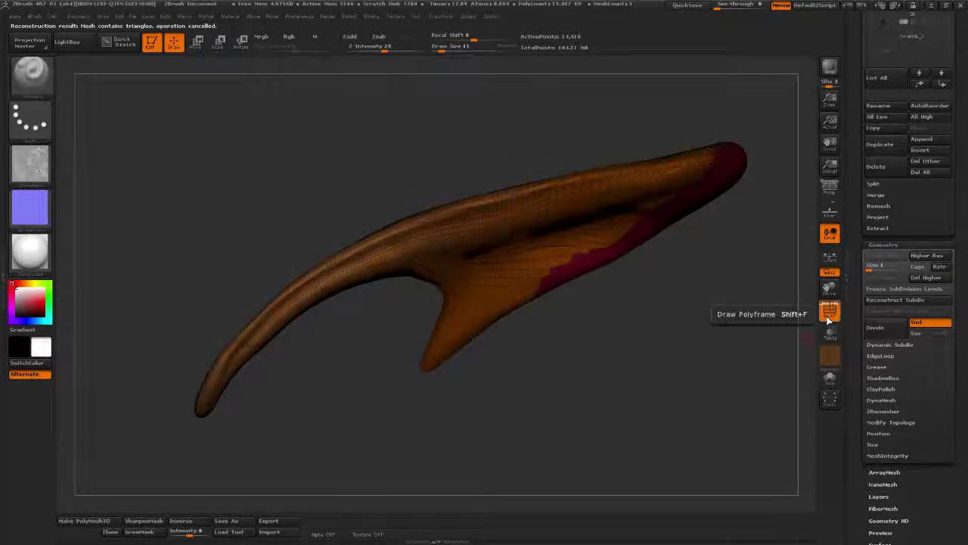
mouse_move(614, 318)
left_mouse_down()
mouse_move(583, 333)
mouse_move(624, 326)
left_mouse_up()
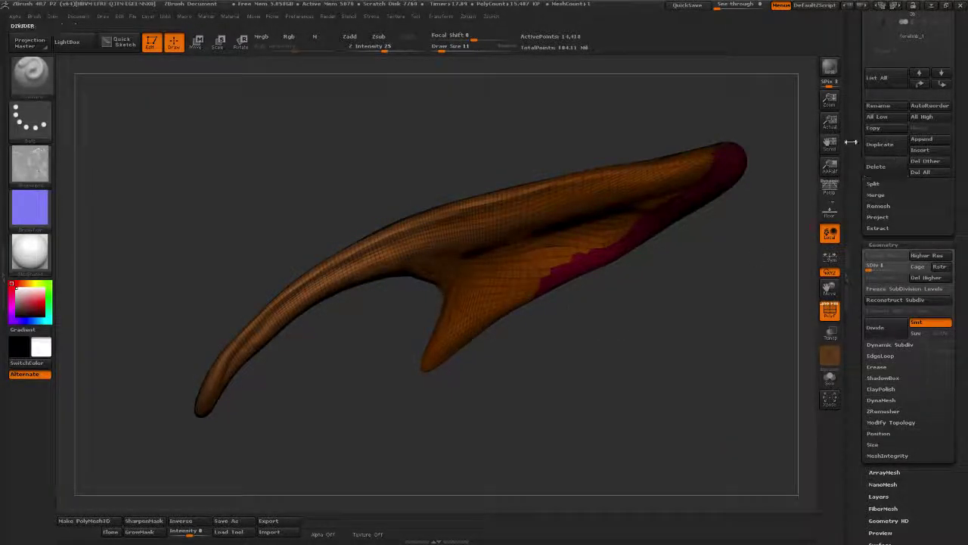
- Clone the curved subtool as a separate tool and delete the clone's higher subdivision levels
scroll(861, 203, "up", 3)
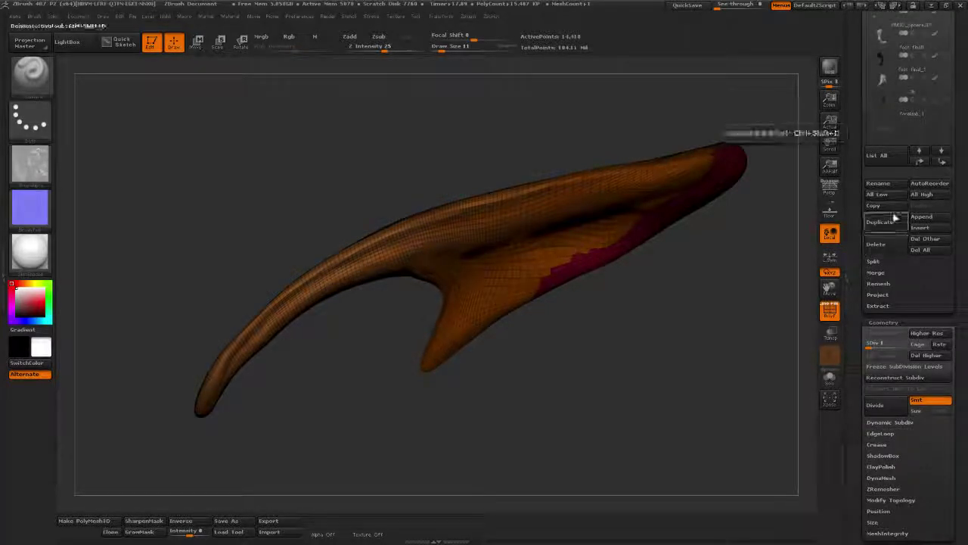
scroll(857, 252, "up", 5)
scroll(857, 252, "up", 3)
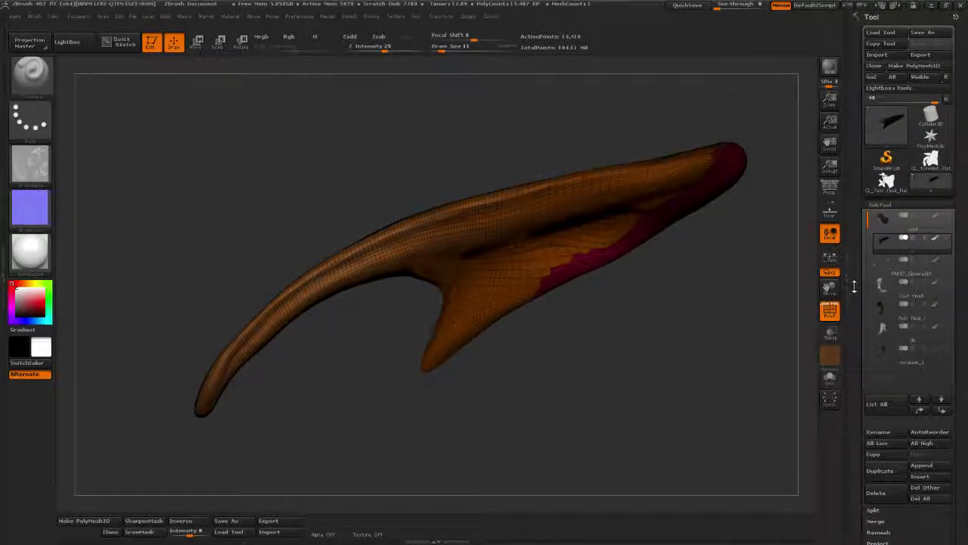
left_click(874, 67)
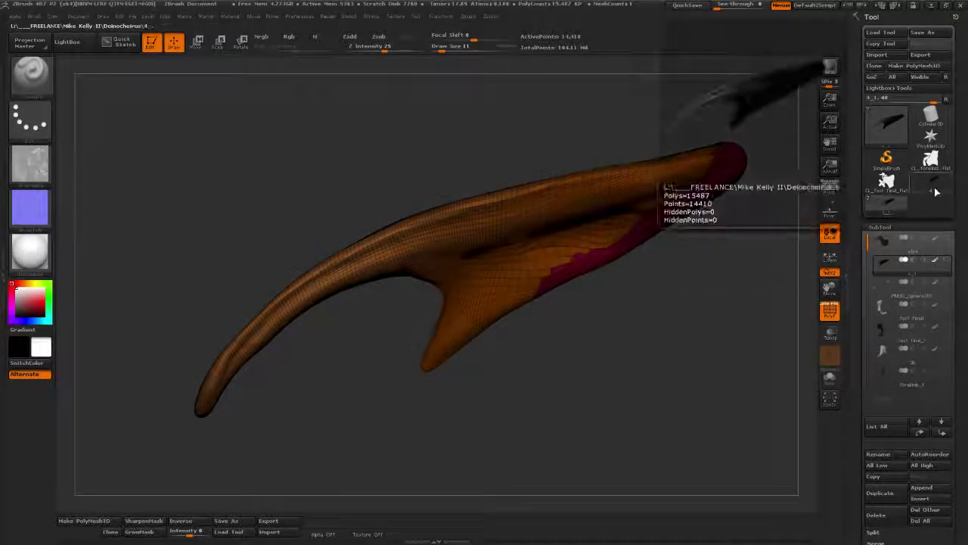
scroll(854, 328, "down", 5)
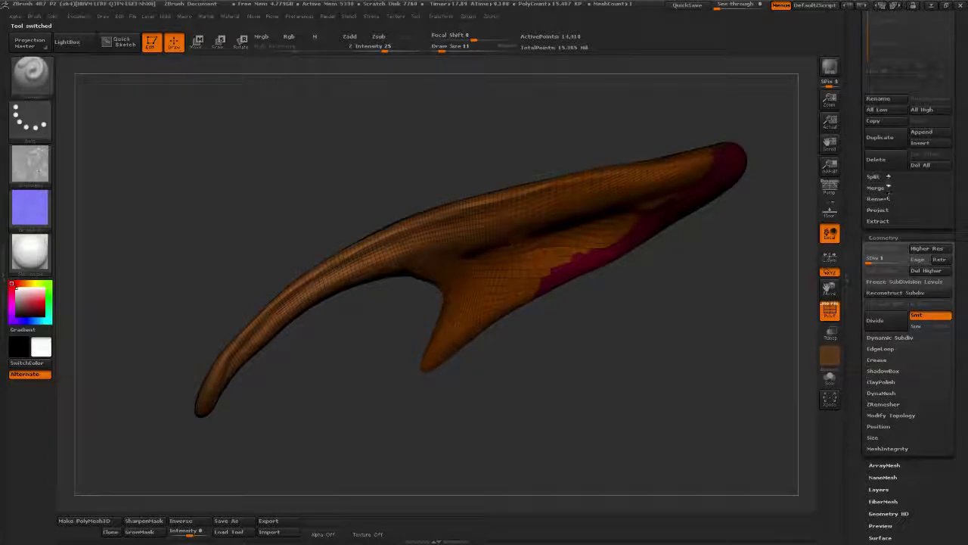
left_click(917, 272)
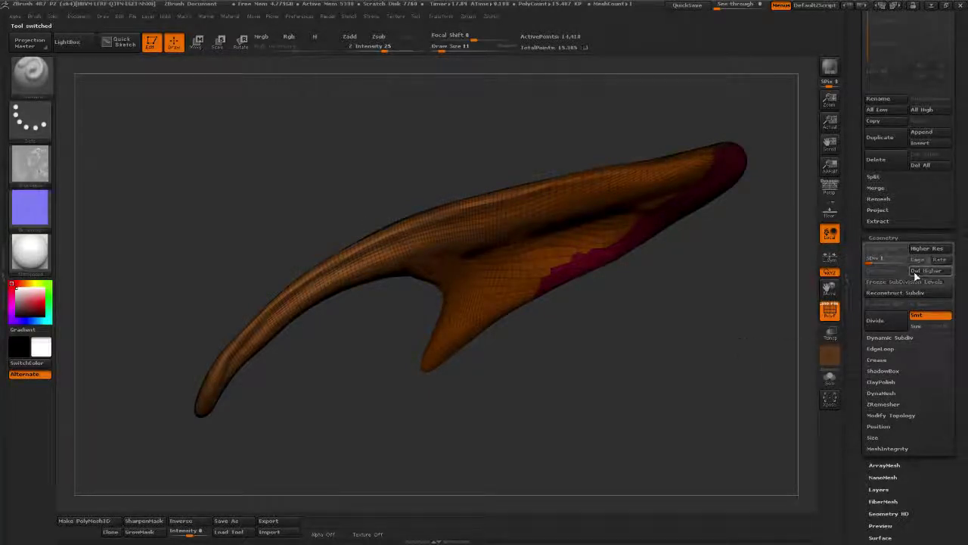
- ZRemesh the cloned curved mesh with a target polygon count of about 2.405
left_click_drag(620, 305, 670, 340)
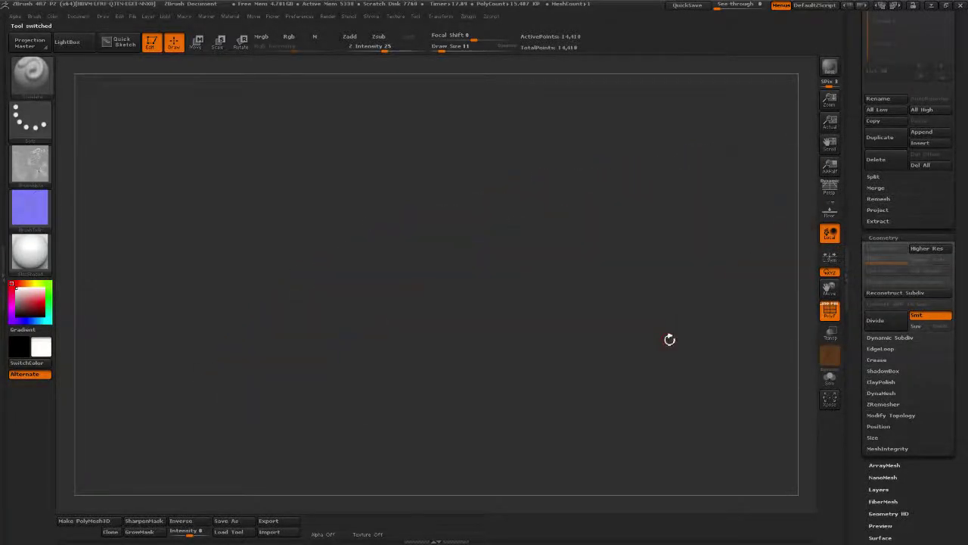
left_click_drag(651, 295, 336, 266, "alt")
left_click_drag(554, 279, 231, 274, "alt")
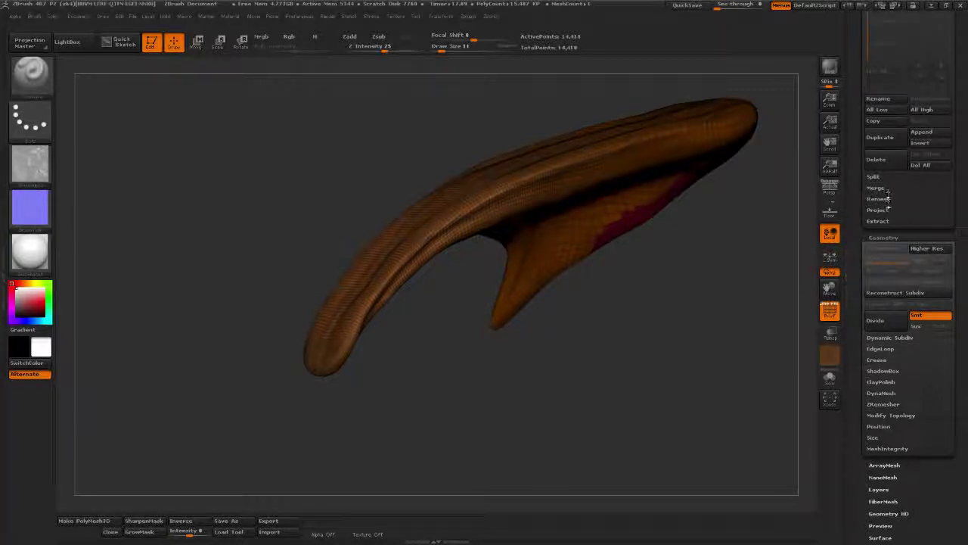
left_click(883, 405)
left_click_drag(640, 271, 684, 316)
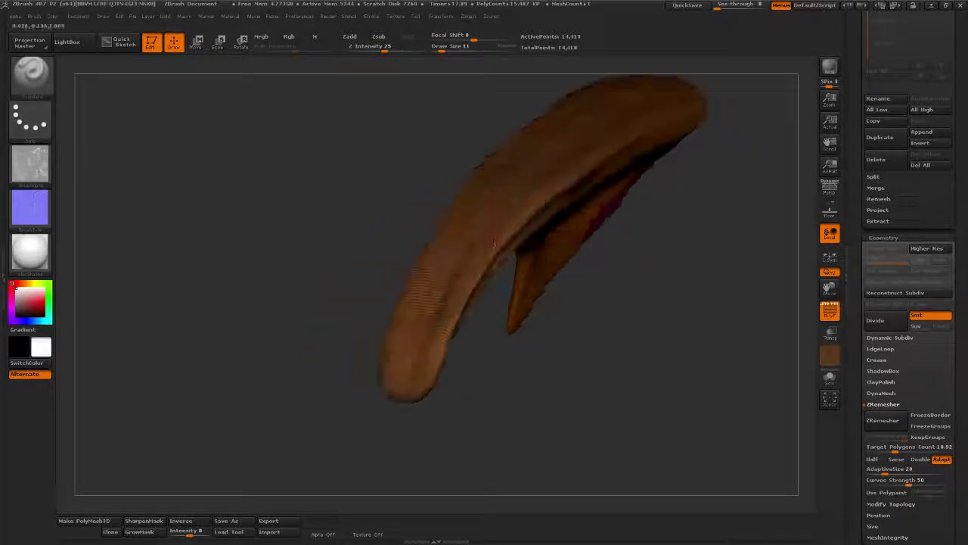
left_click_drag(857, 385, 858, 228)
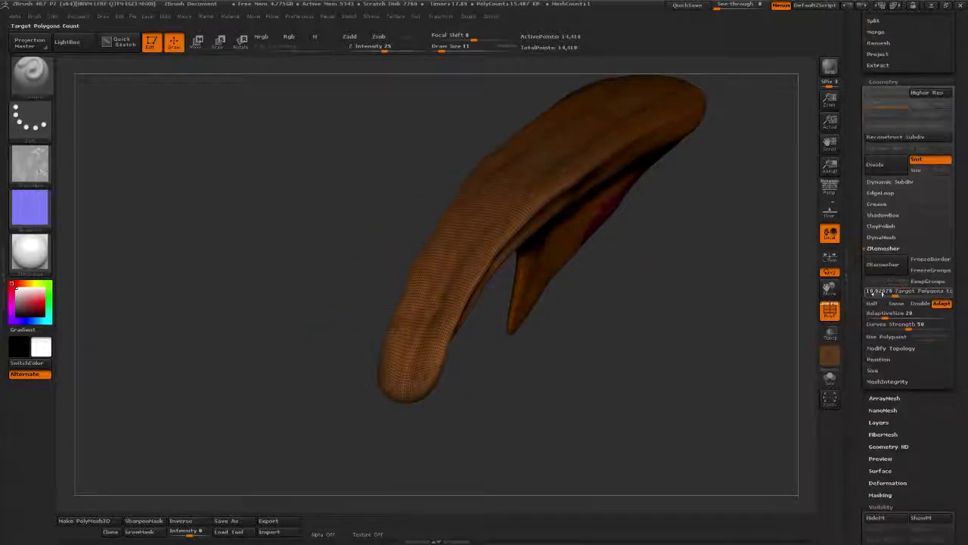
left_click_drag(889, 296, 885, 297)
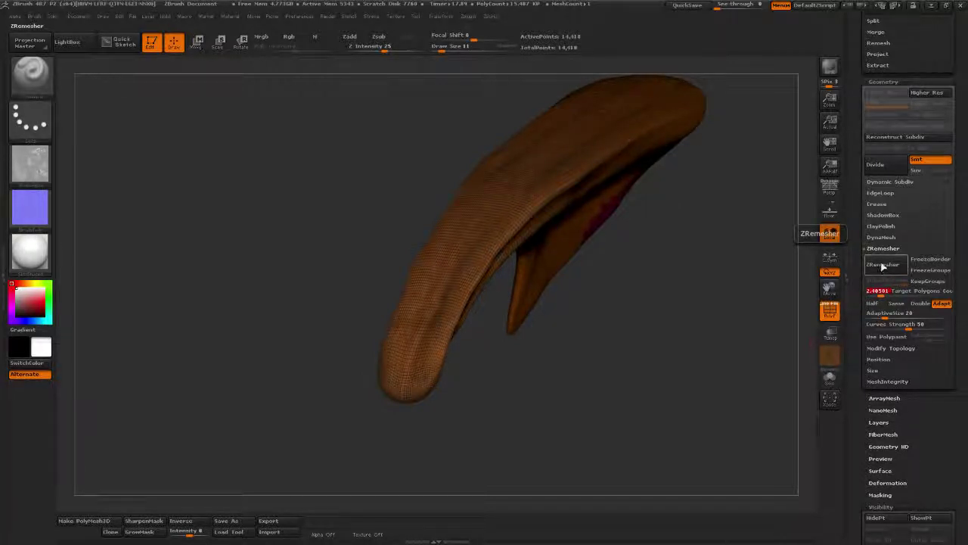
left_click(882, 266)
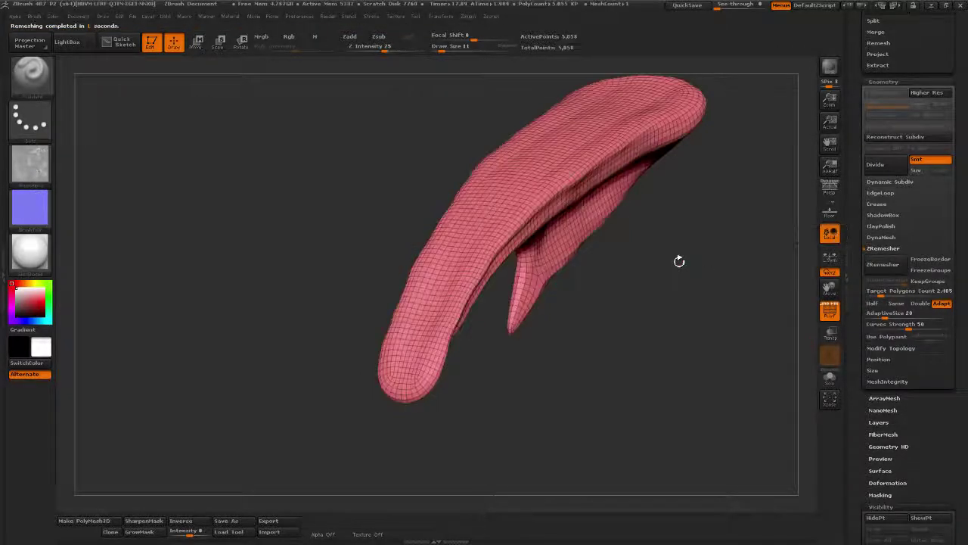
- Lower the target polygon count to about 0.776 and ZRemesh the curved clone again
left_click_drag(676, 281, 709, 283)
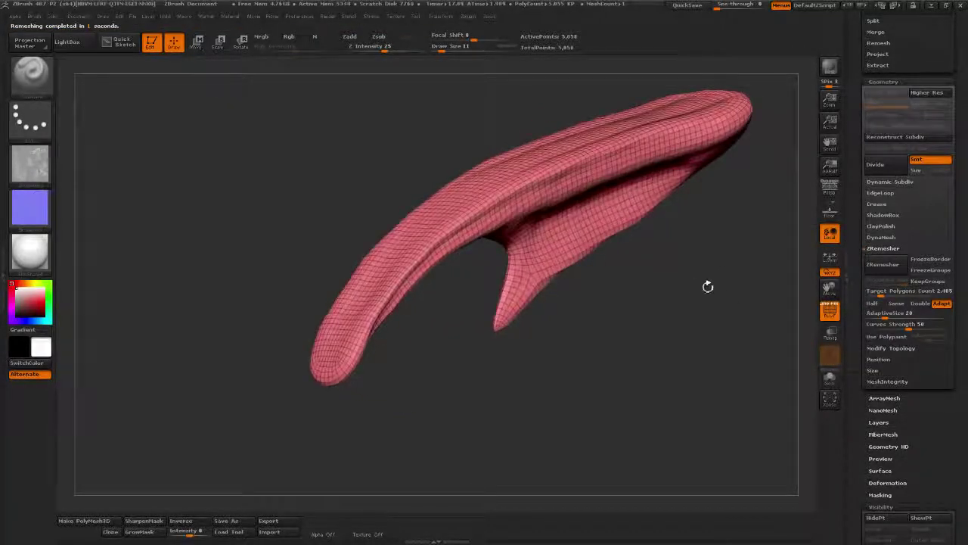
left_click(877, 293)
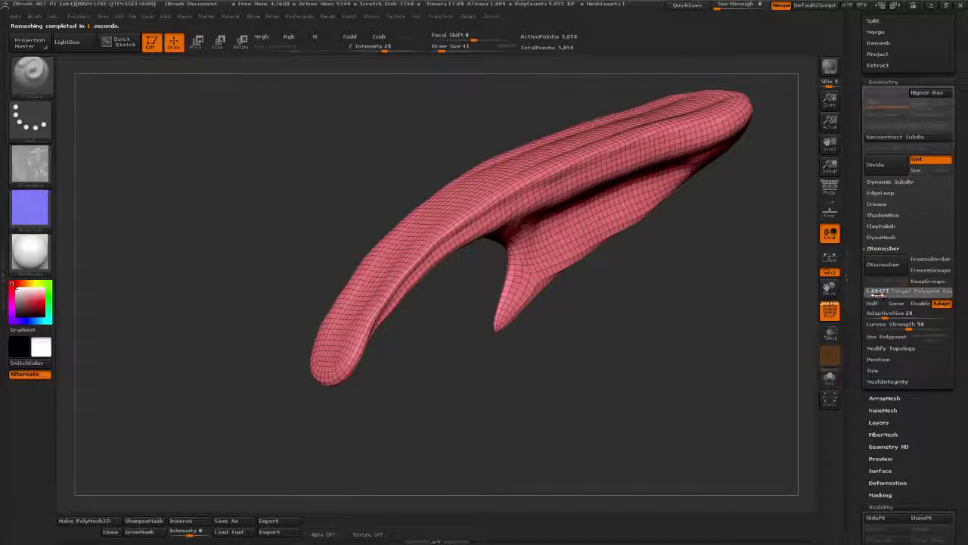
left_click(879, 265)
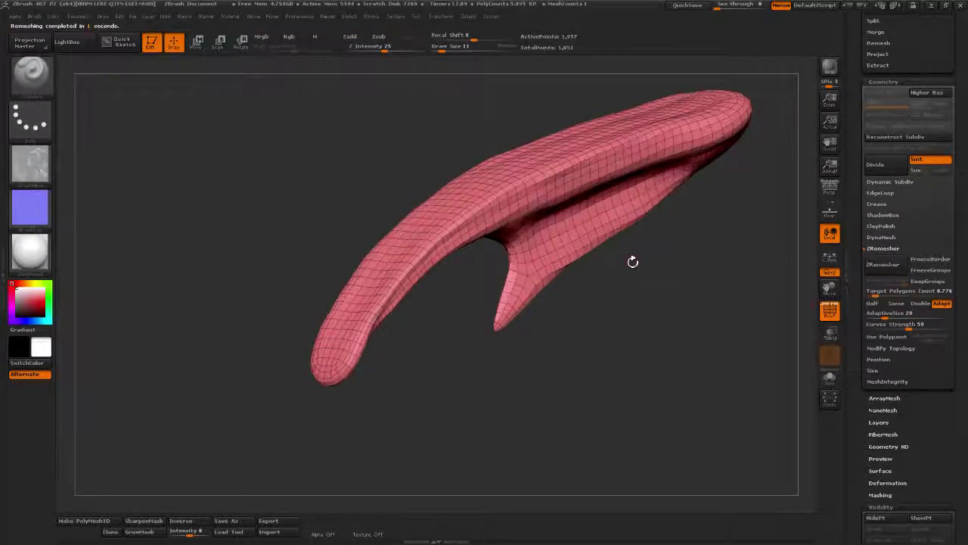
- ZRemesh the curved clone once more with a target polygon count of about 0.424 and an adaptive size of 8
left_click_drag(680, 280, 764, 275)
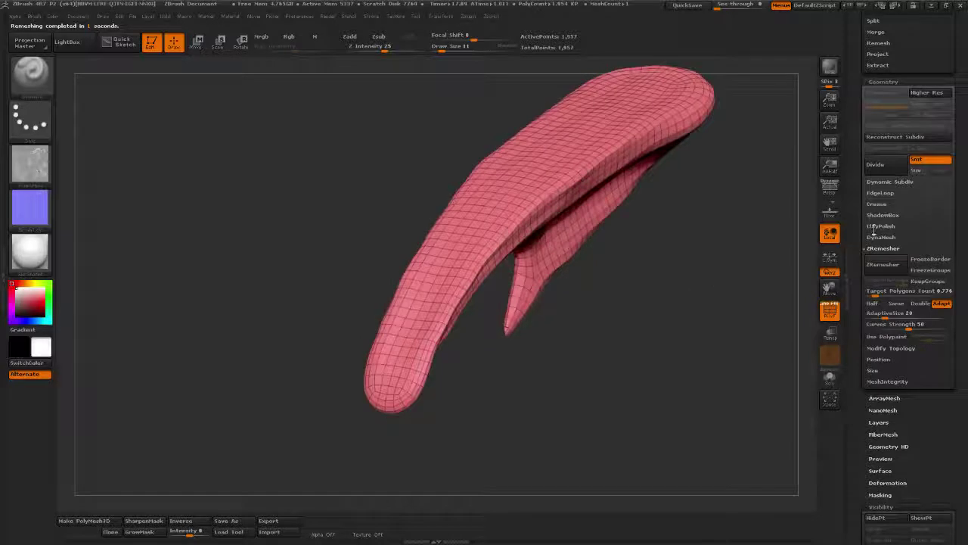
left_click_drag(876, 295, 872, 294)
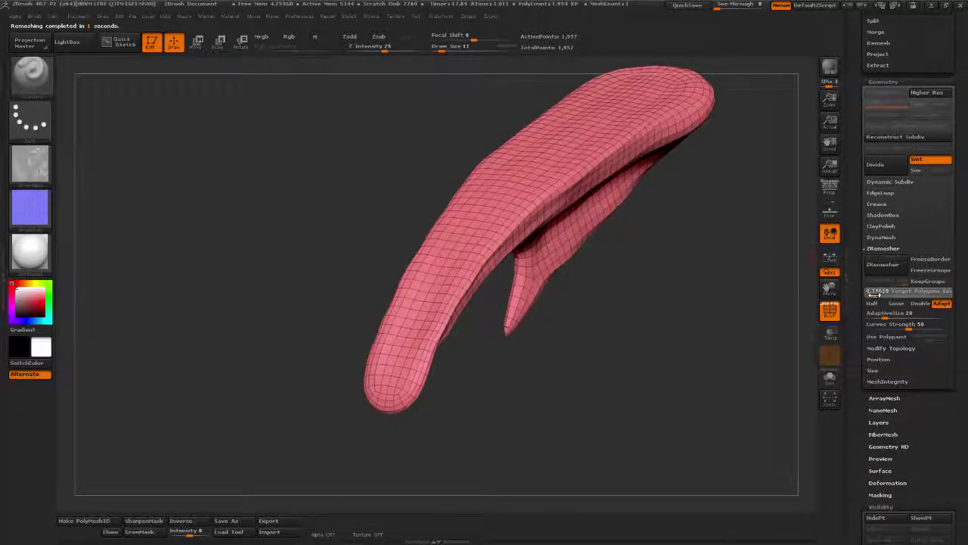
key("Return")
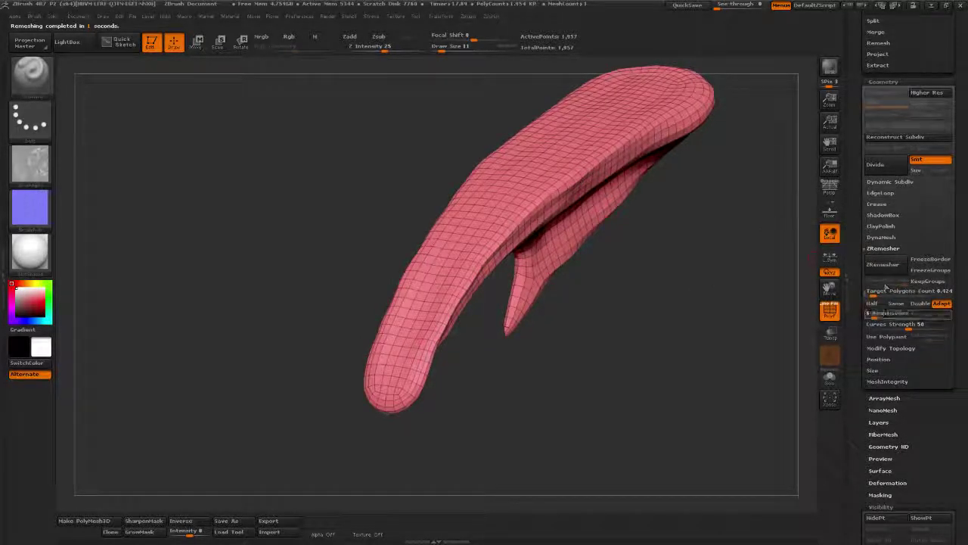
left_click(884, 265)
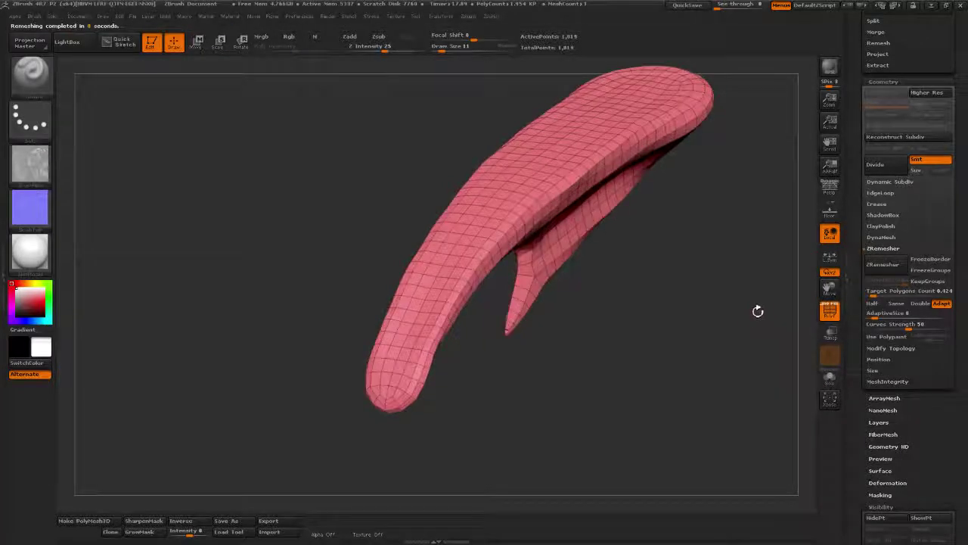
- Examine the remeshed clone's topology close up around the fork and underside, with the Modify Topology options open
left_click_drag(748, 311, 779, 306)
left_click_drag(696, 307, 742, 442)
left_click_drag(626, 467, 677, 383, "alt")
left_click_drag(509, 379, 679, 412)
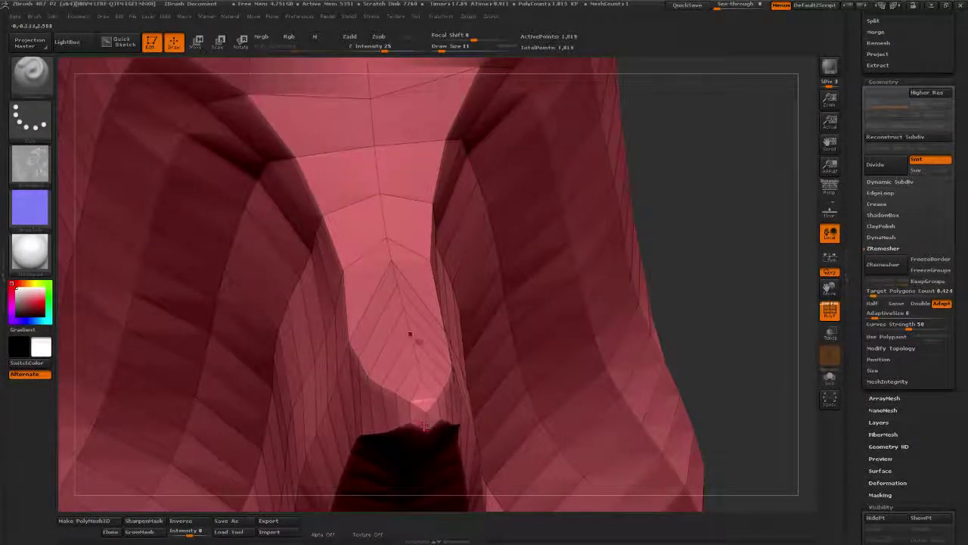
mouse_move(765, 332)
left_mouse_down()
mouse_move(540, 283)
mouse_move(590, 378)
mouse_move(675, 377)
mouse_move(590, 415)
mouse_move(594, 355)
mouse_move(606, 424)
mouse_move(729, 392)
mouse_move(742, 400)
mouse_move(775, 331)
mouse_move(791, 365)
left_mouse_up()
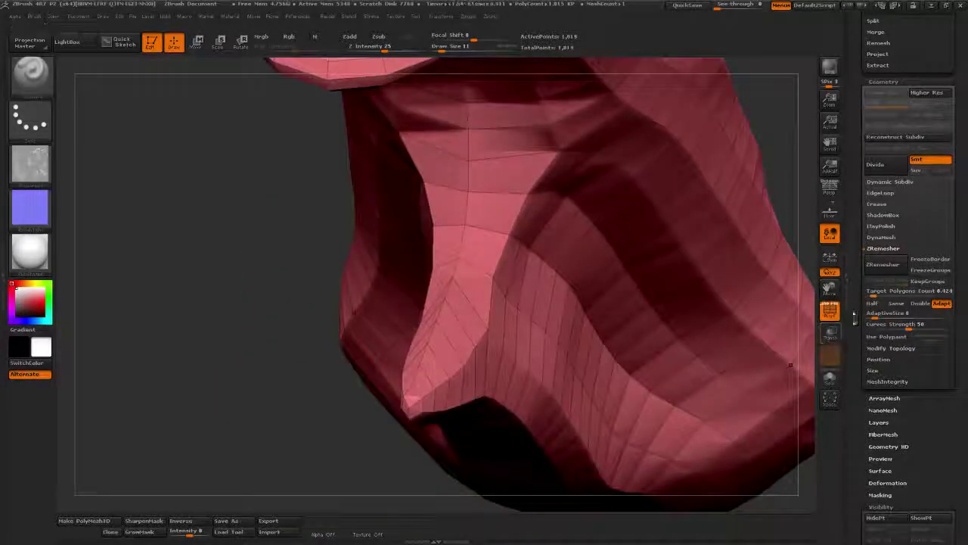
left_click(879, 347)
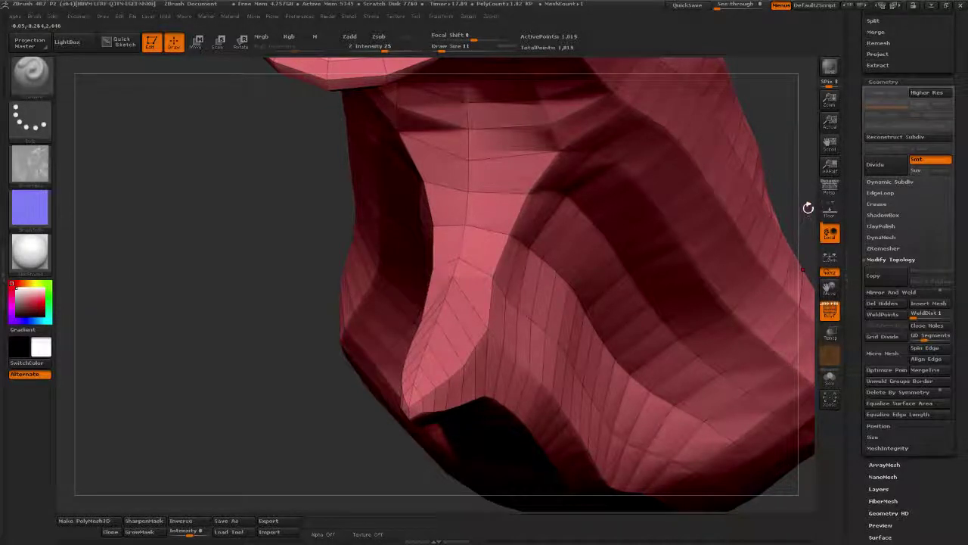
left_click_drag(807, 203, 711, 165, "alt")
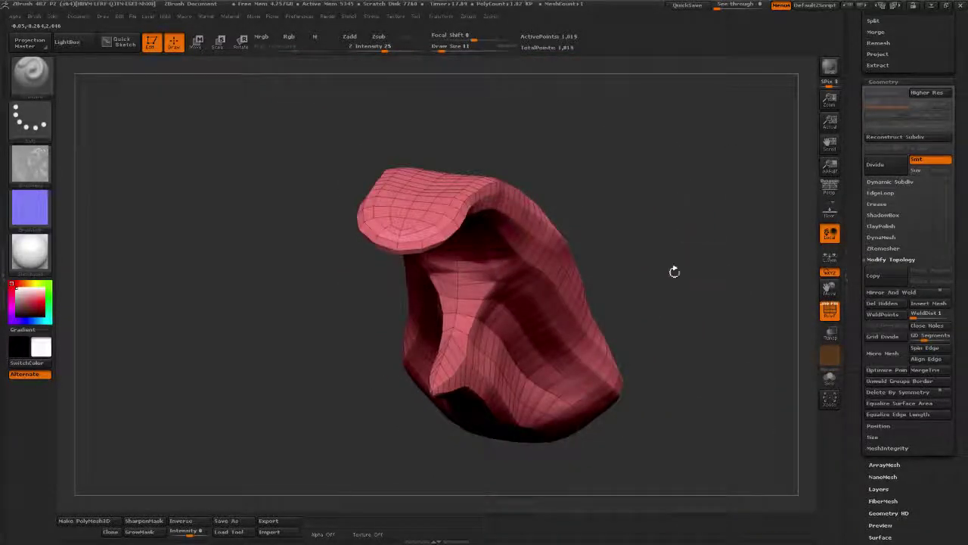
left_click_drag(620, 273, 357, 504, "alt")
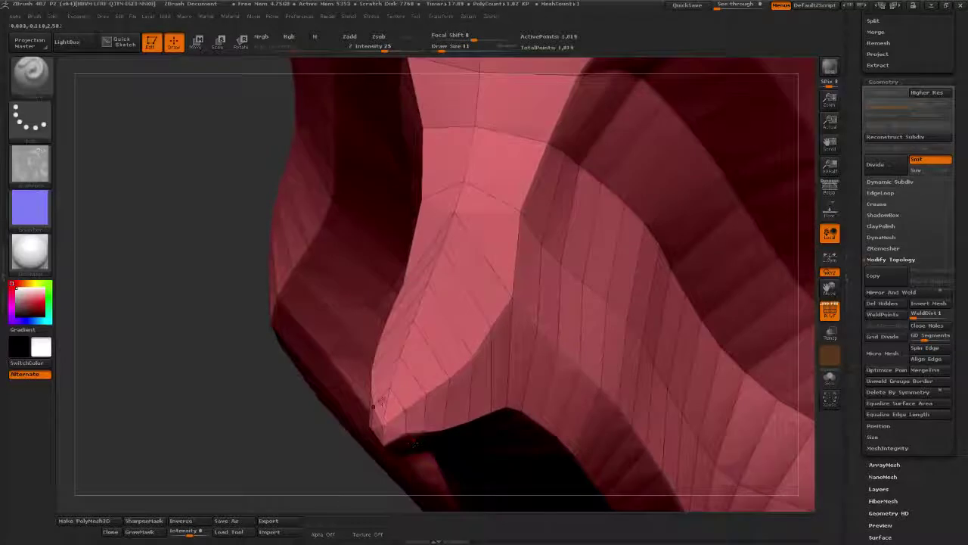
left_click_drag(160, 430, 297, 282, "alt")
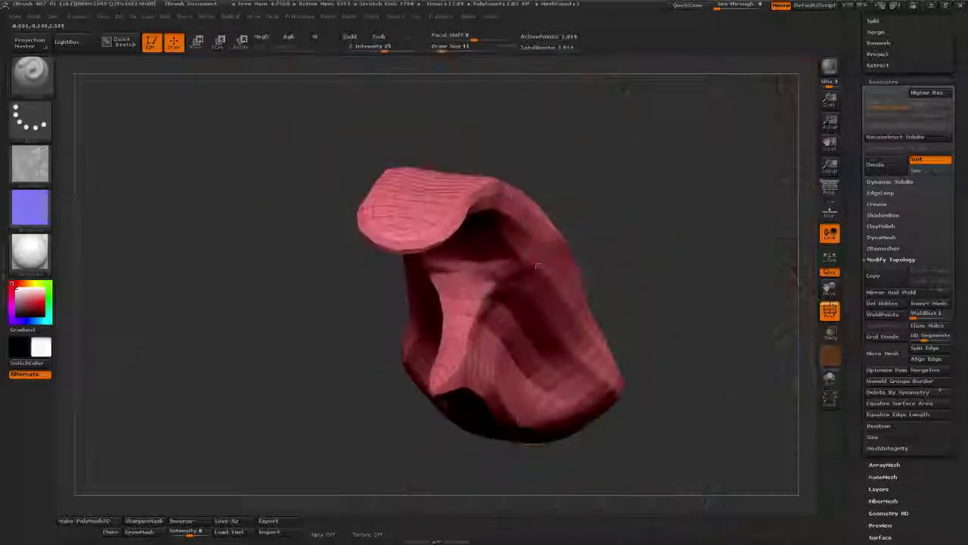
left_click_drag(588, 229, 611, 326)
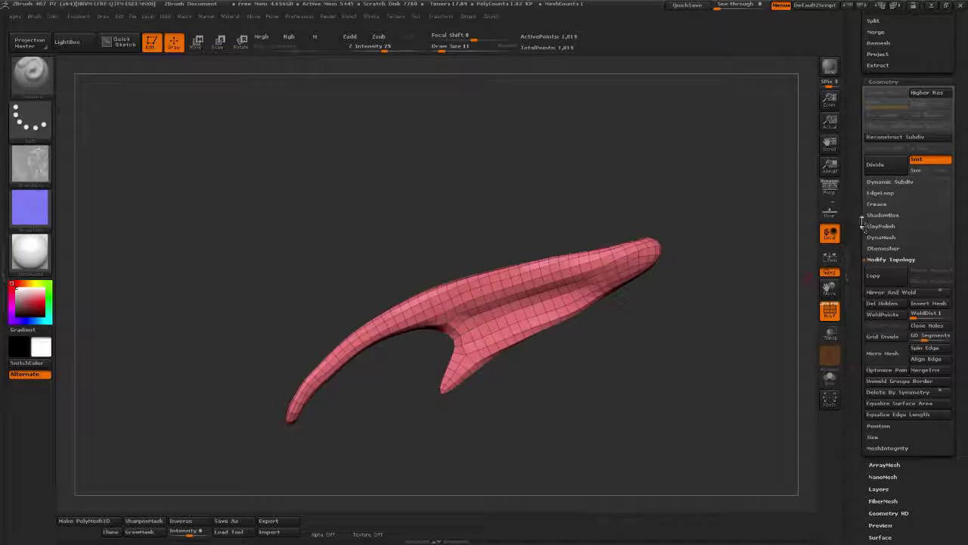
- Return to the original multi-part tool 4_1 and append the remeshed curved clone to it as a subtool
scroll(862, 221, "up", 10)
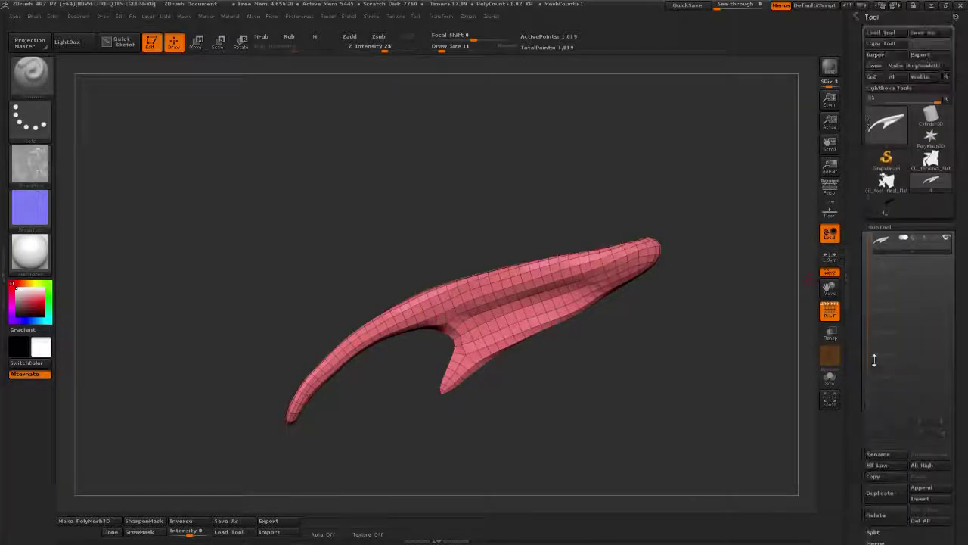
left_click(884, 212)
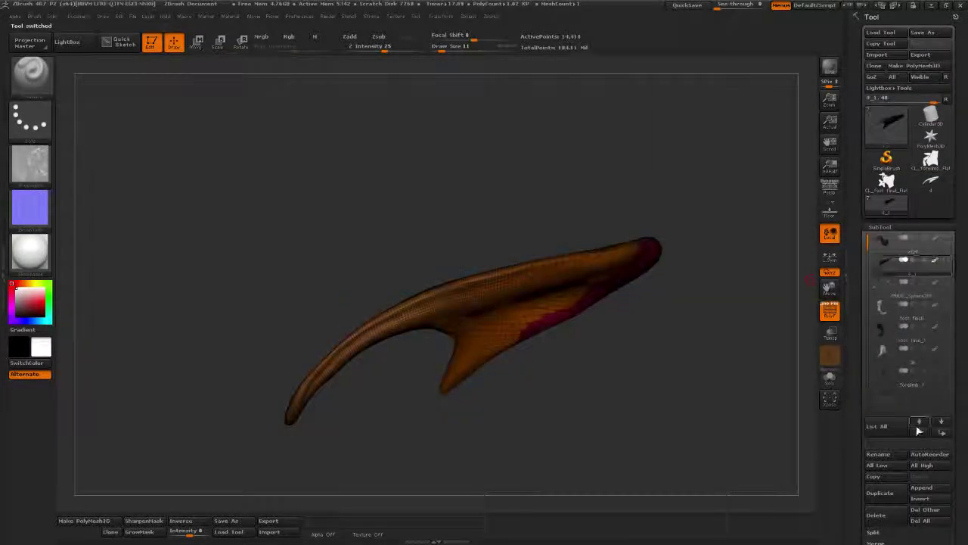
mouse_move(890, 268)
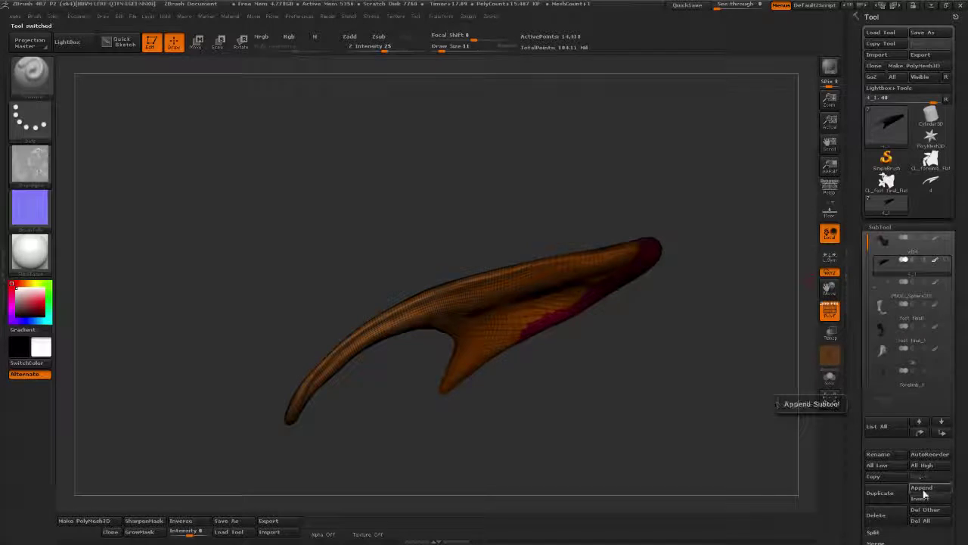
mouse_move(931, 188)
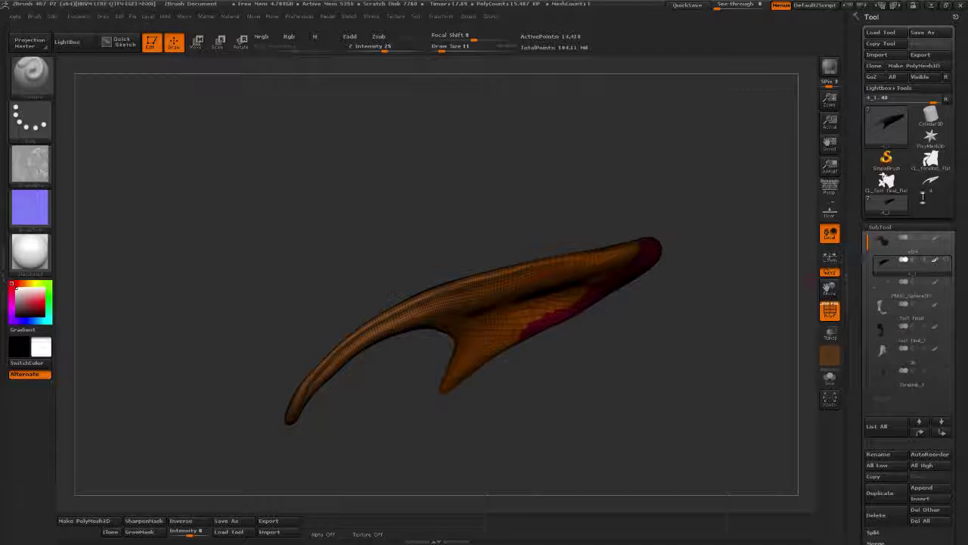
left_click(921, 488)
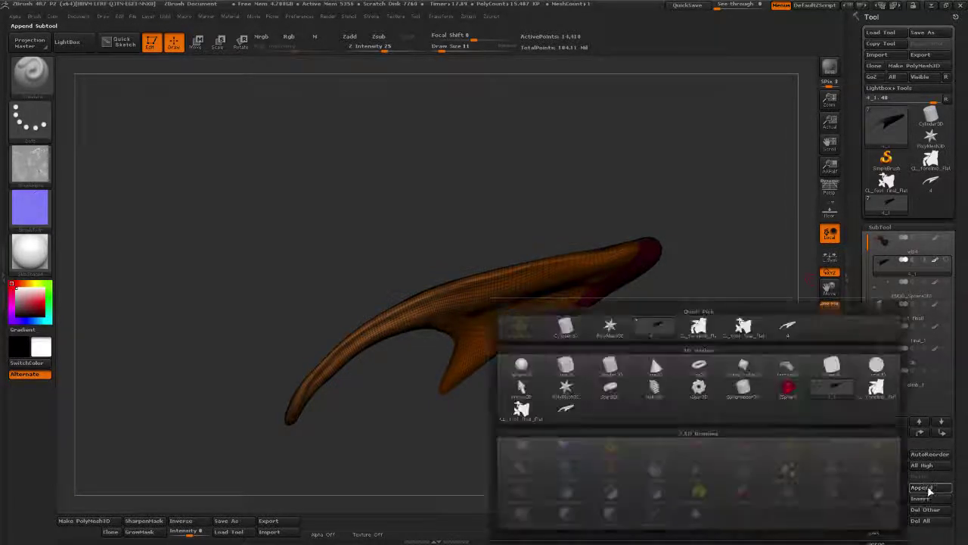
left_click(785, 330)
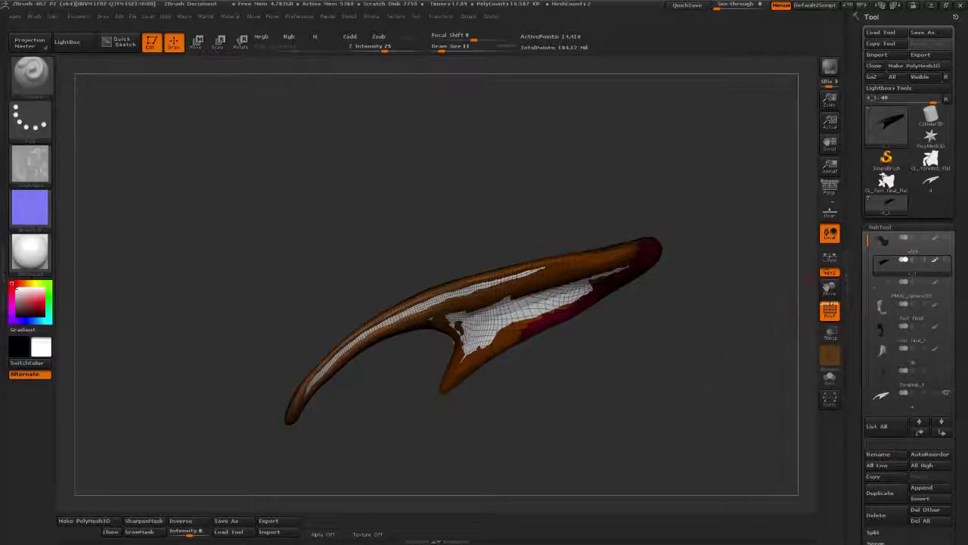
- Make the appended low-poly subtool 4 active and reorder it to sit directly above subtool 4_1
left_click_drag(698, 337, 699, 318, "alt")
left_click(908, 397)
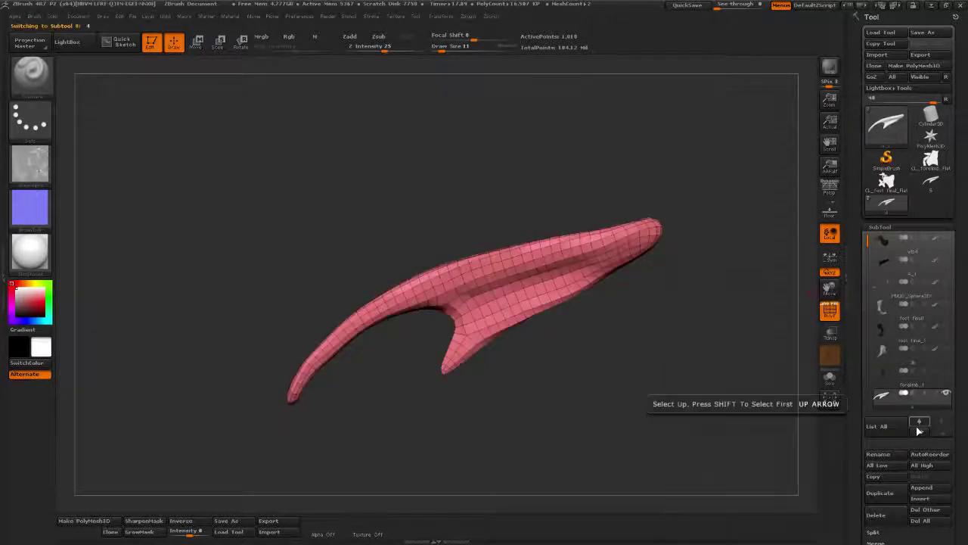
left_click(919, 432)
left_click(919, 432)
left_click(920, 432)
left_click(919, 432)
left_click(919, 432)
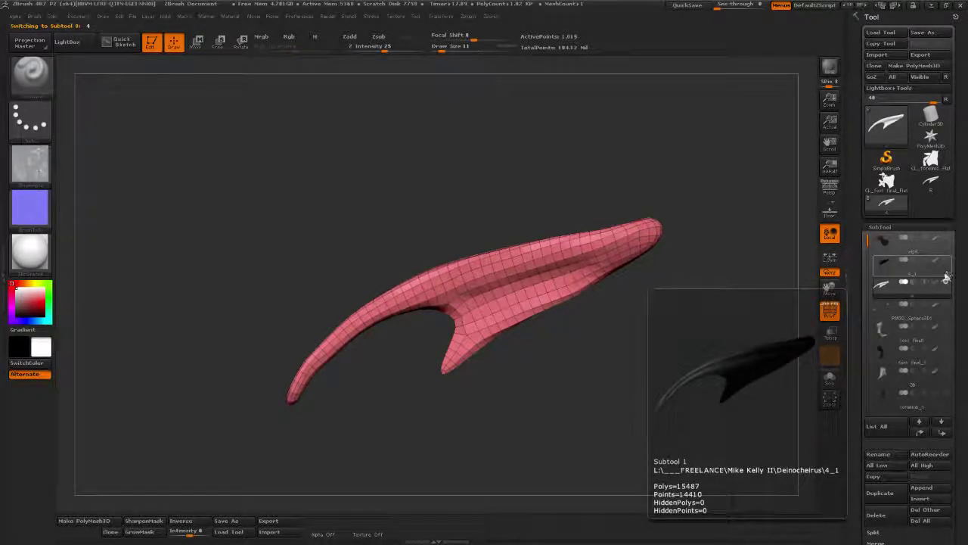
left_click(920, 432)
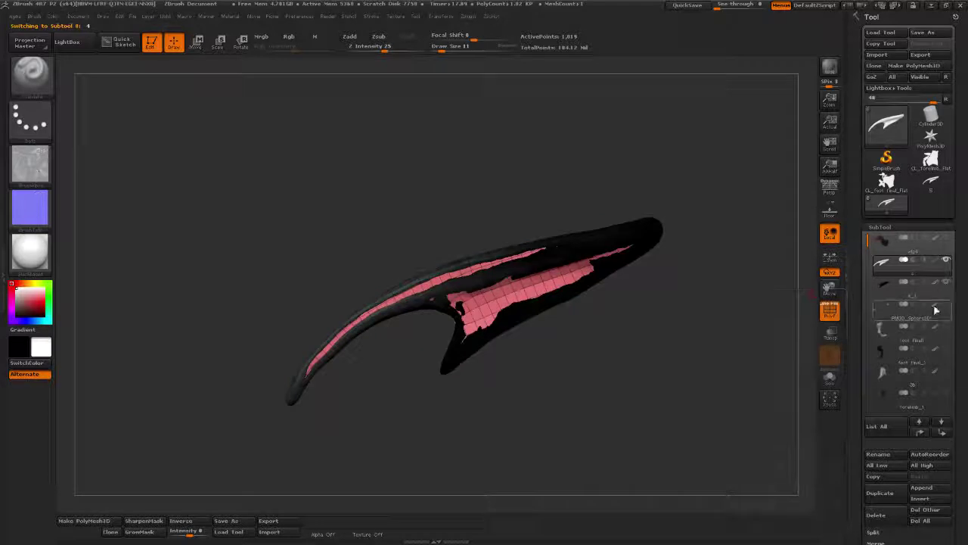
- Divide the remeshed subtool repeatedly up to subdivision level 6
scroll(869, 388, "down", 5)
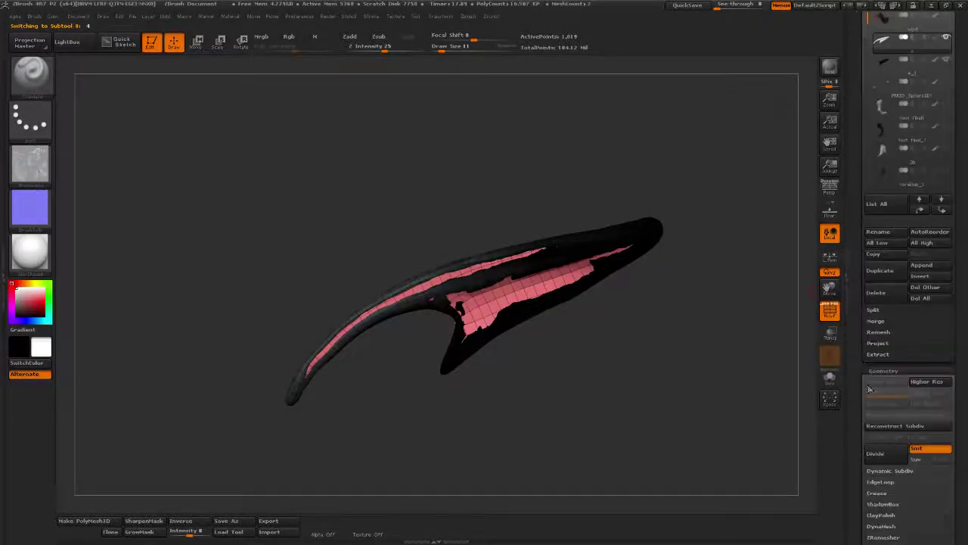
left_click(878, 456)
left_click(877, 456)
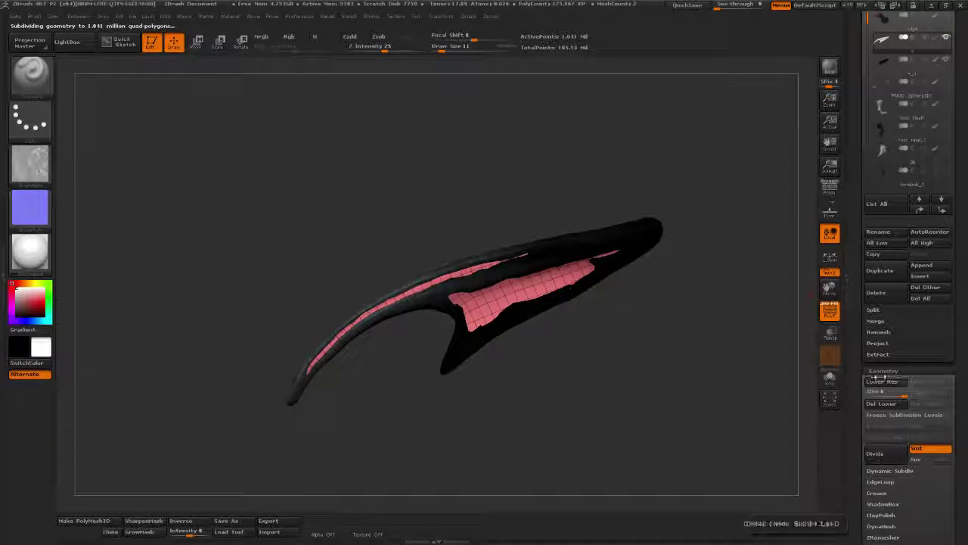
- Make the original subtool 4_1 active and raise it to its highest subdivision level, 6
scroll(905, 203, "up", 3)
mouse_move(905, 196)
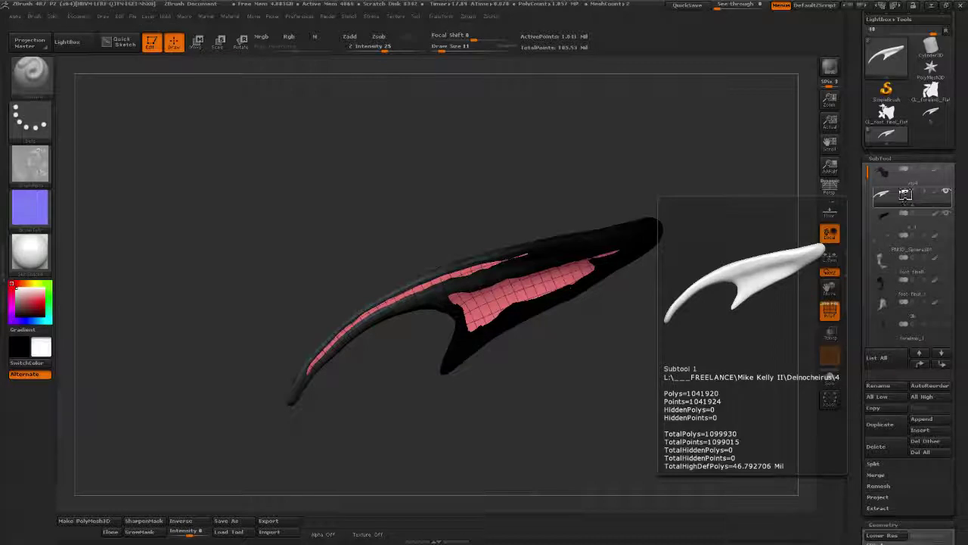
mouse_move(907, 232)
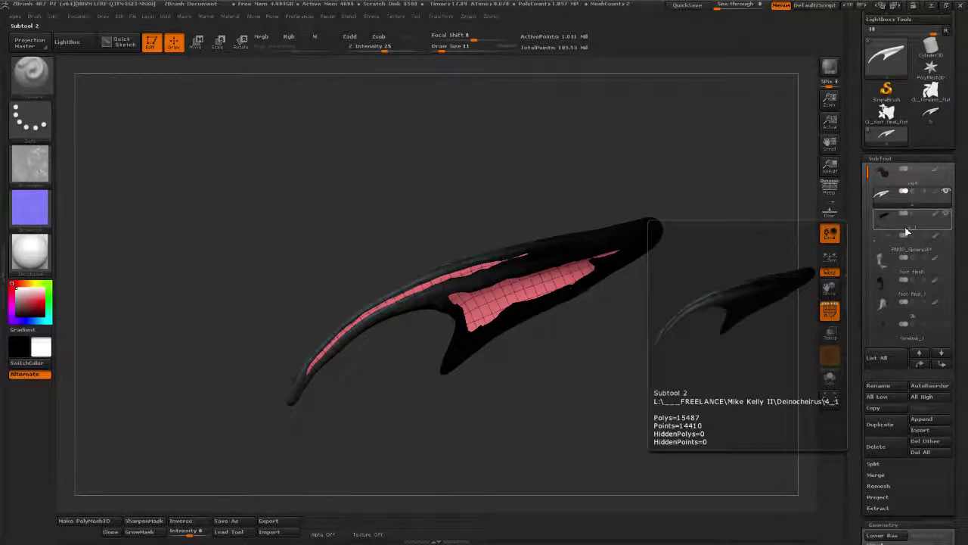
left_click(907, 232)
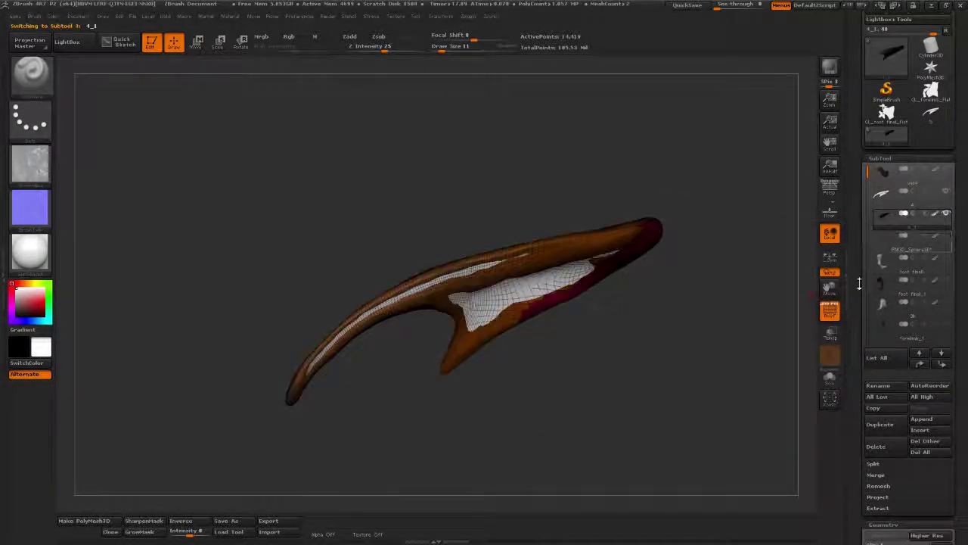
left_click_drag(857, 280, 860, 199)
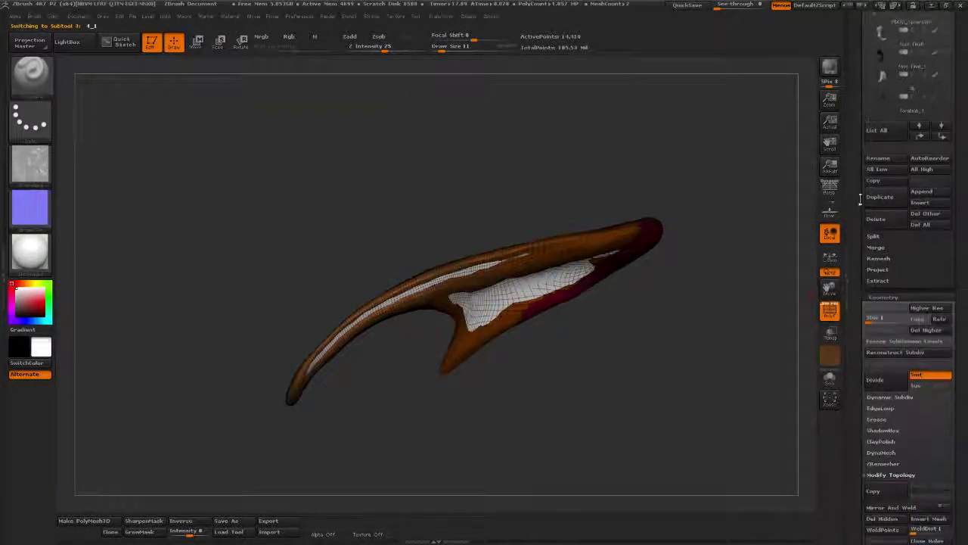
left_click(875, 321)
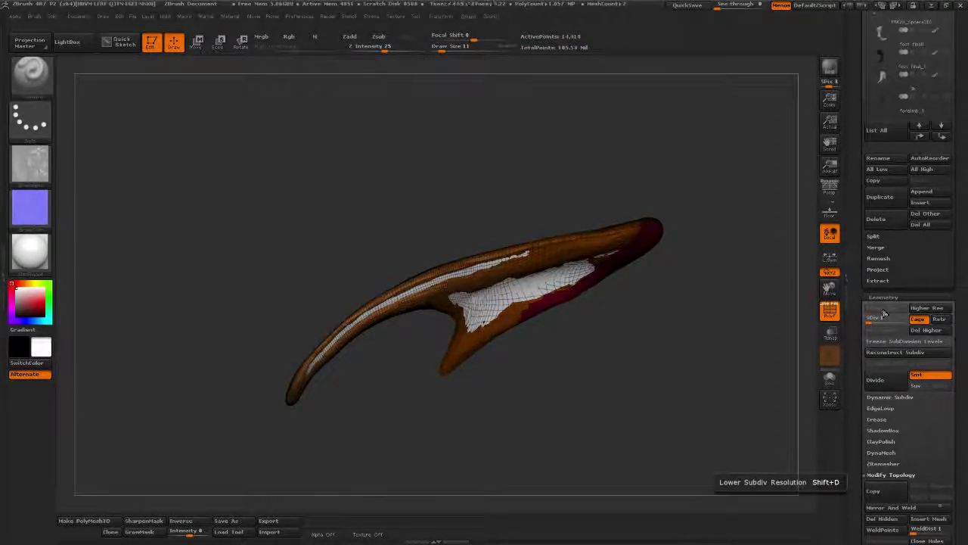
key("ctrl+z")
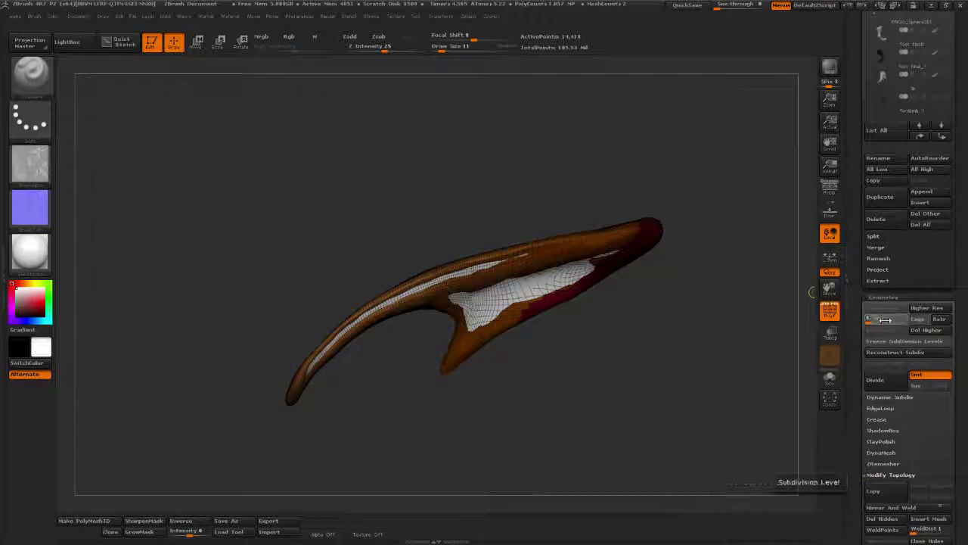
left_click_drag(883, 318, 911, 318)
left_click(900, 319)
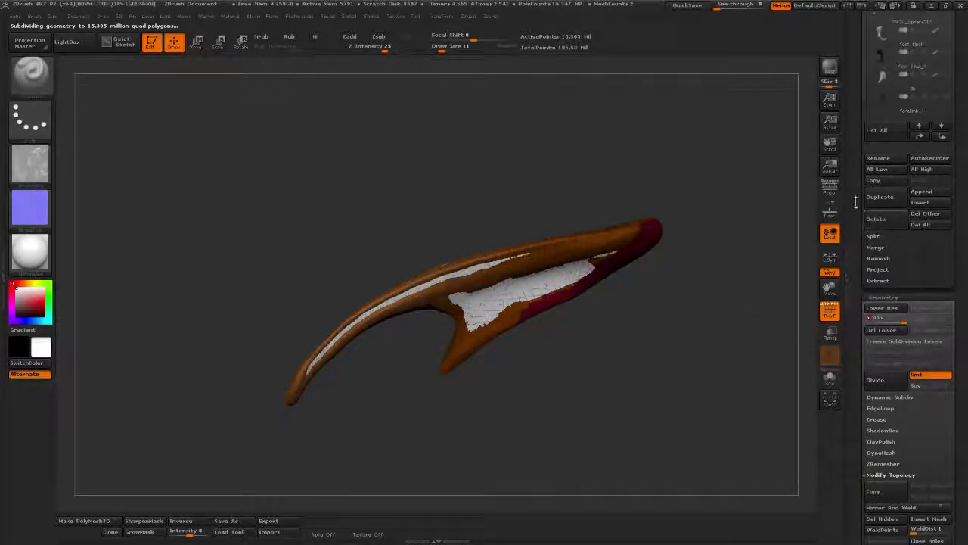
- Make the low-poly subtool 4 active again and divide it twice, up to subdivision level 8
left_click_drag(847, 210, 853, 370)
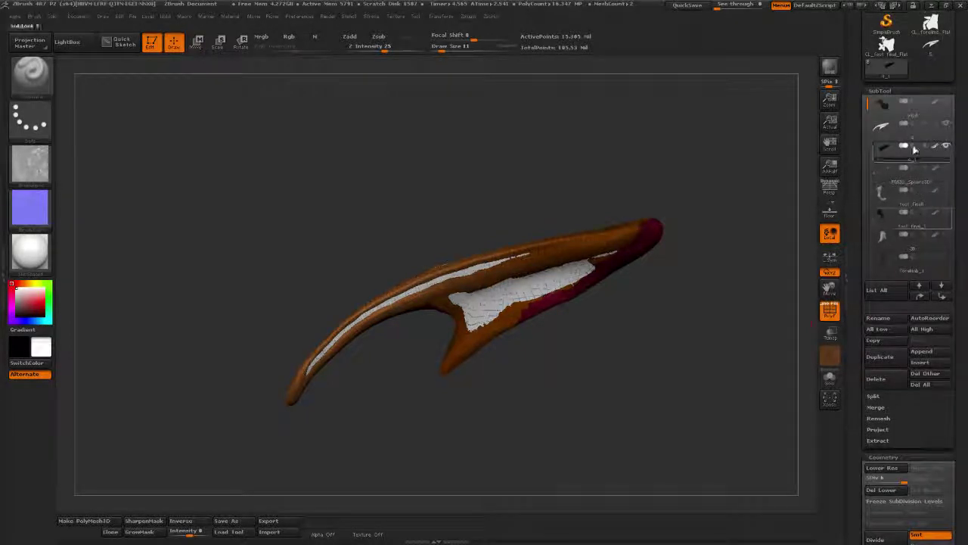
mouse_move(913, 149)
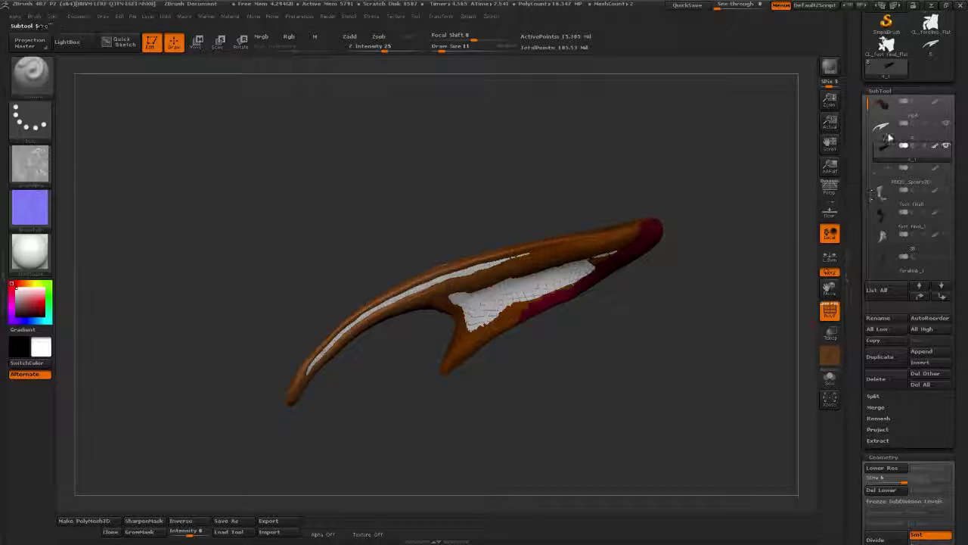
left_click(890, 138)
scroll(878, 259, "down", 3)
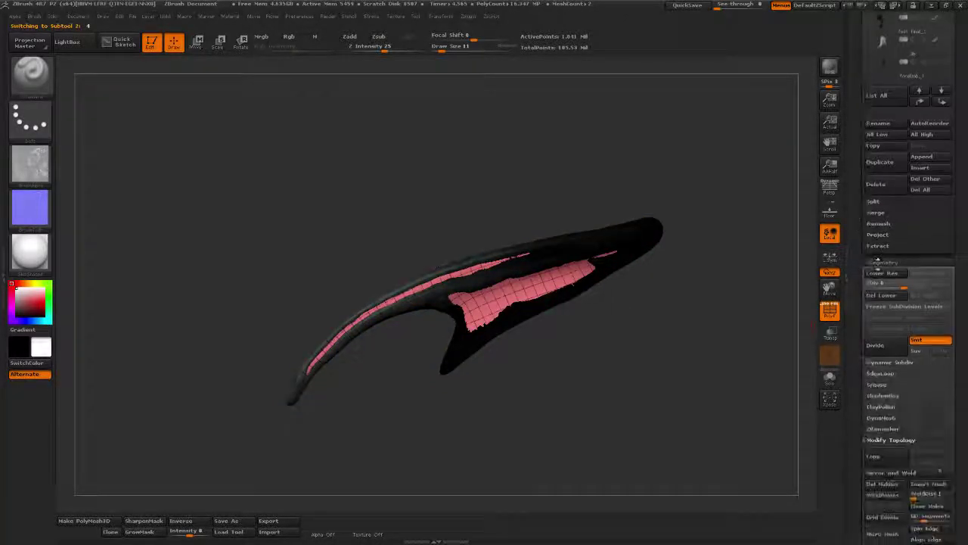
left_click(876, 345)
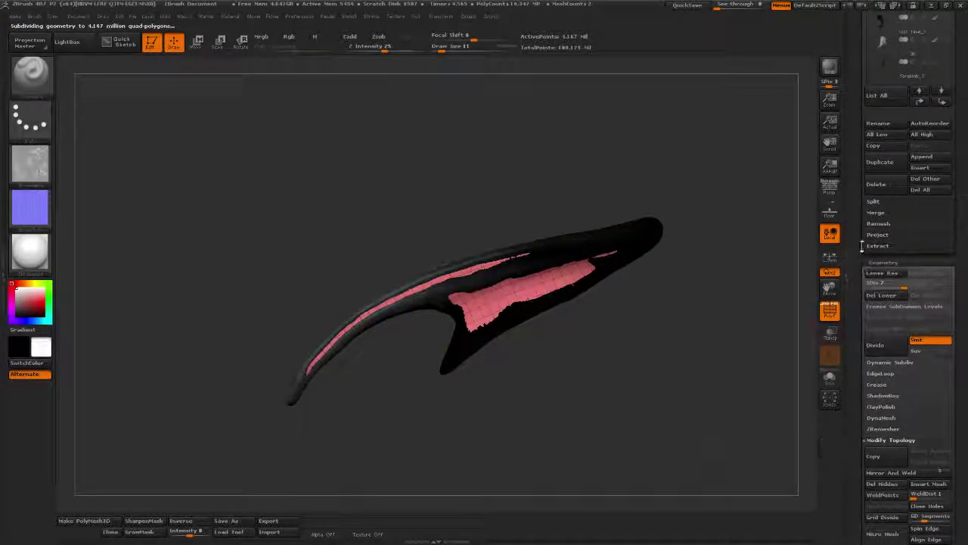
scroll(862, 246, "up", 4)
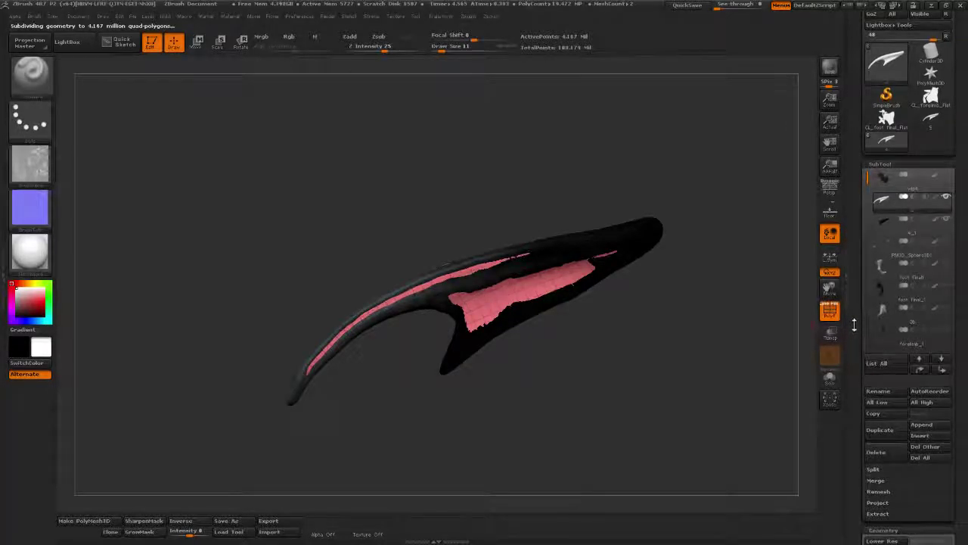
scroll(877, 325, "down", 5)
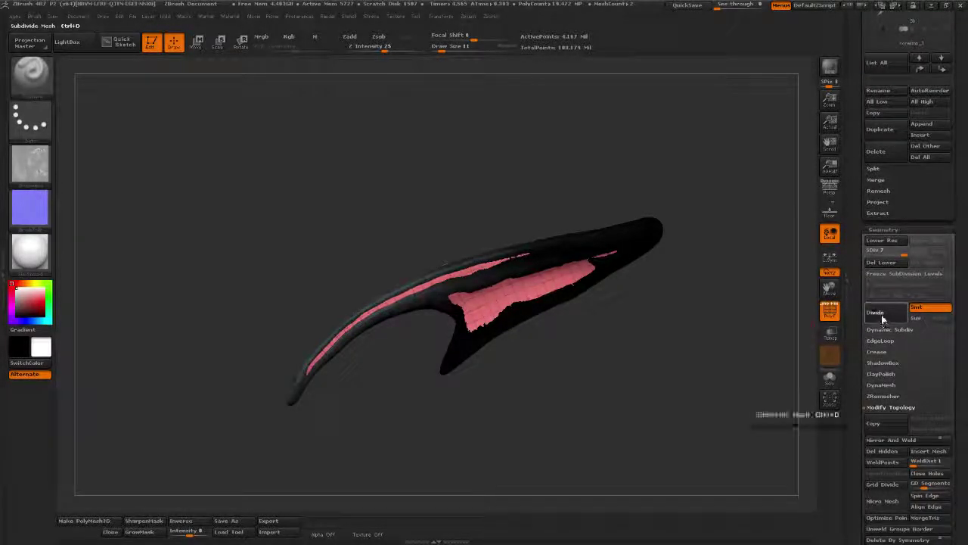
left_click(879, 313)
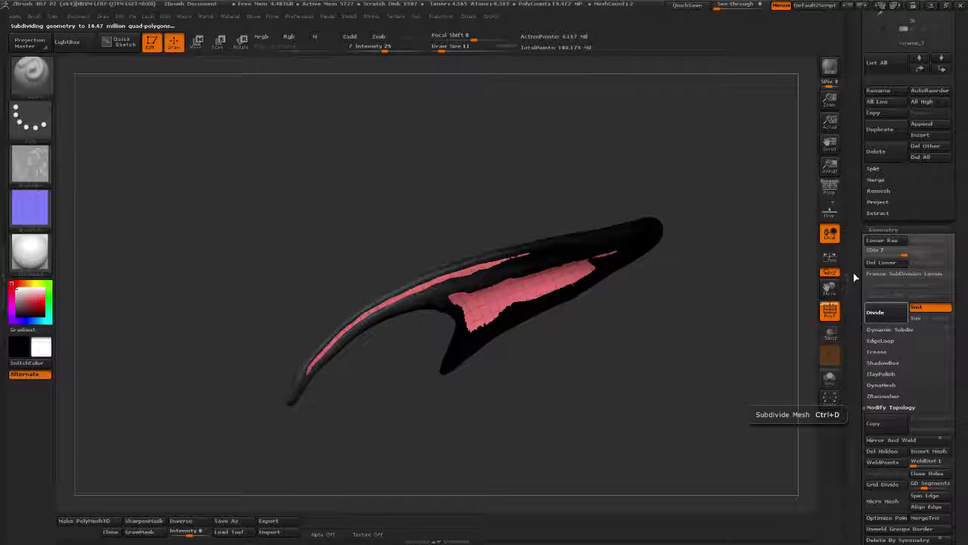
- Hide every subtool except the divided subtool 4 and save the tool to disk
left_click_drag(856, 263, 849, 371)
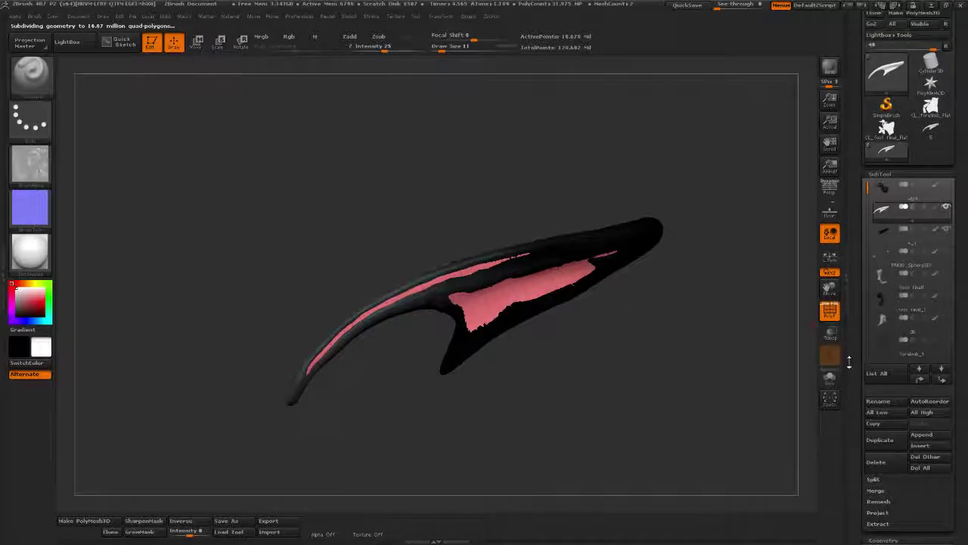
left_click(950, 209)
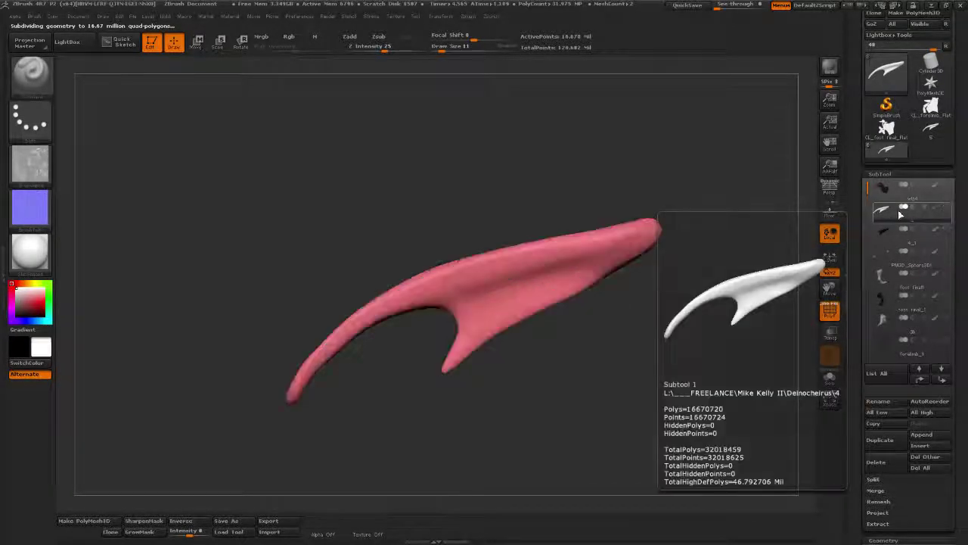
left_click_drag(855, 199, 855, 253)
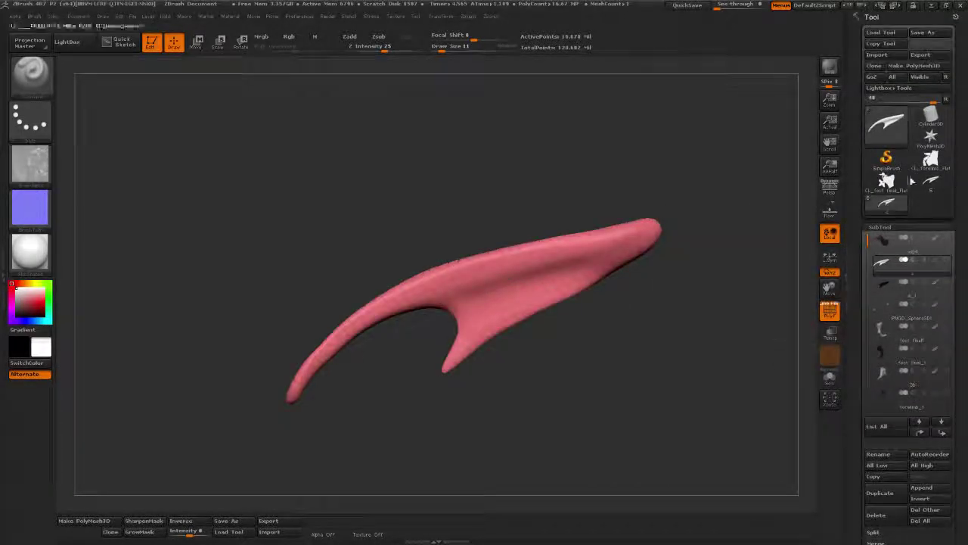
left_click(924, 34)
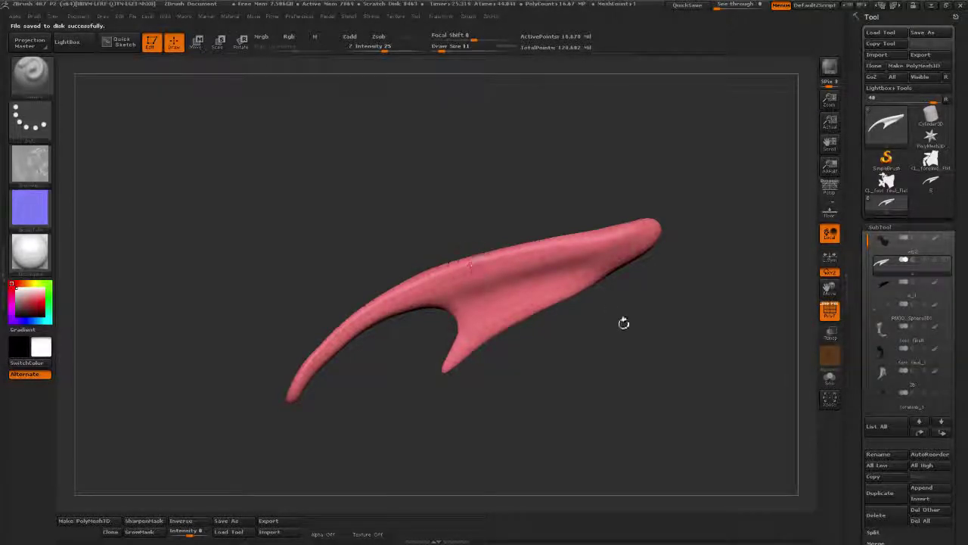
- Examine the divided subtool's polygon density from above with the wireframe display on
key("shift+f")
left_click_drag(609, 313, 637, 401)
key("shift+f")
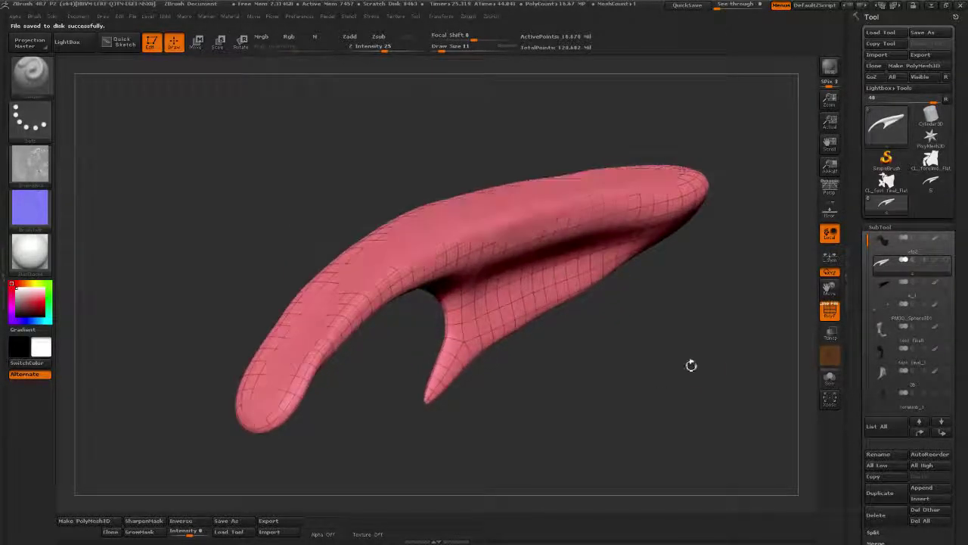
key("shift+f")
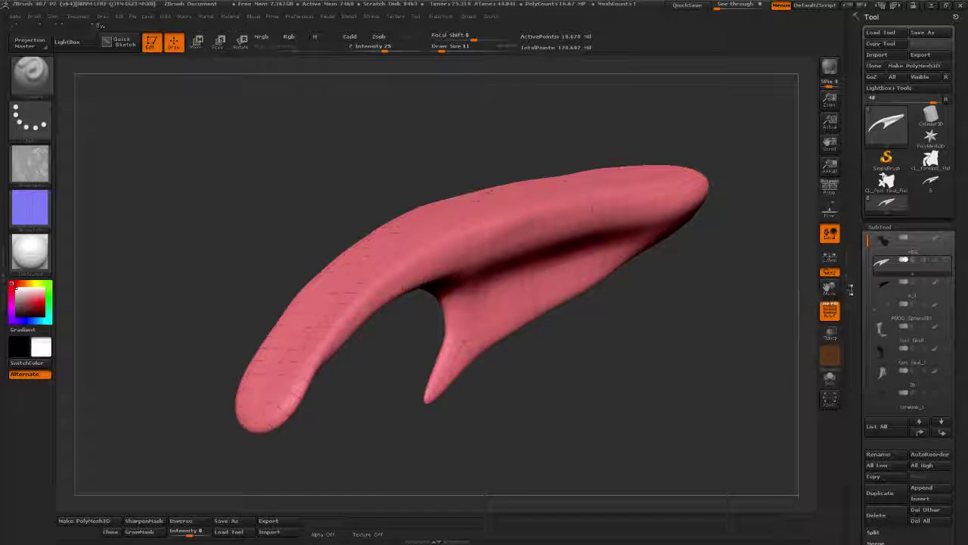
left_click_drag(856, 285, 857, 254)
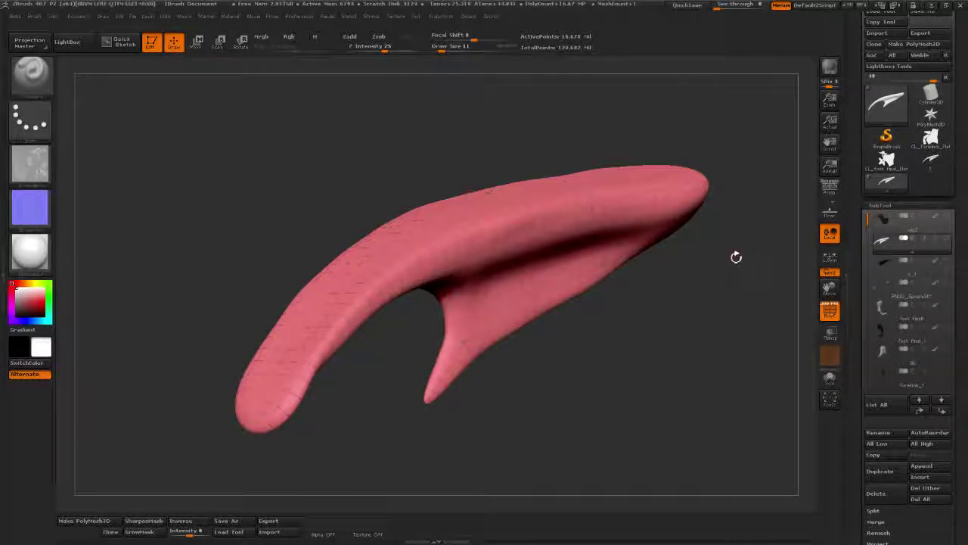
left_click_drag(719, 298, 668, 295)
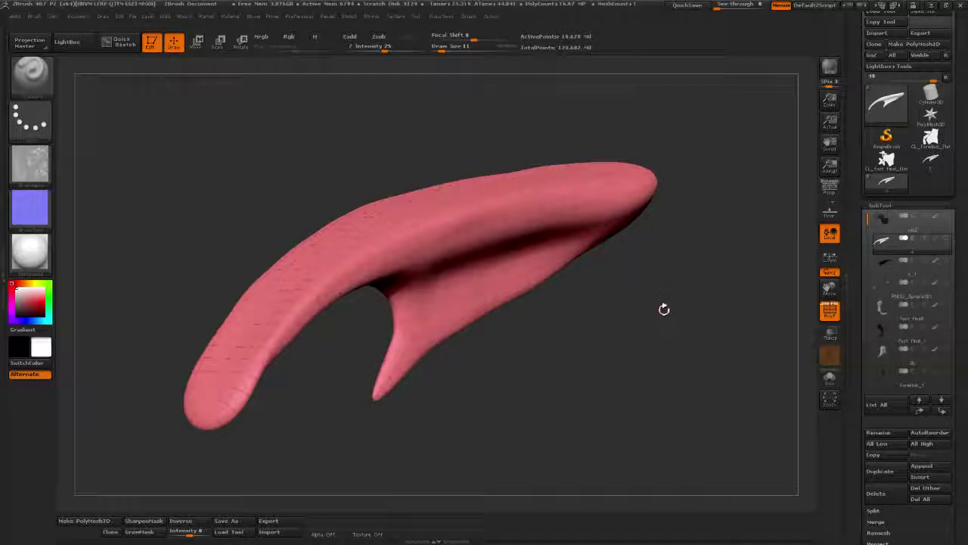
- Make the original subtool 4_1 visible together with the active subtool 4
mouse_move(922, 236)
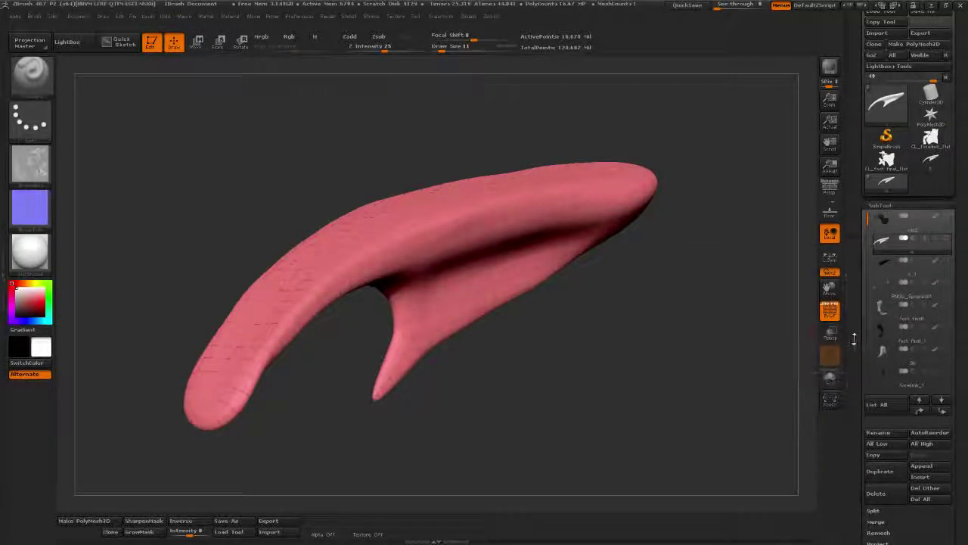
mouse_move(854, 340)
left_mouse_down()
mouse_move(855, 261)
mouse_move(851, 335)
left_mouse_up()
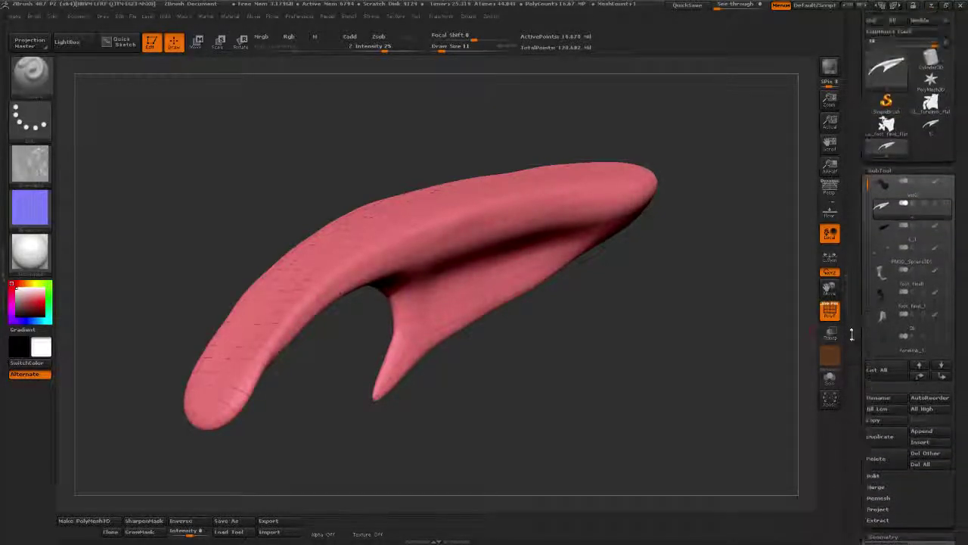
mouse_move(918, 220)
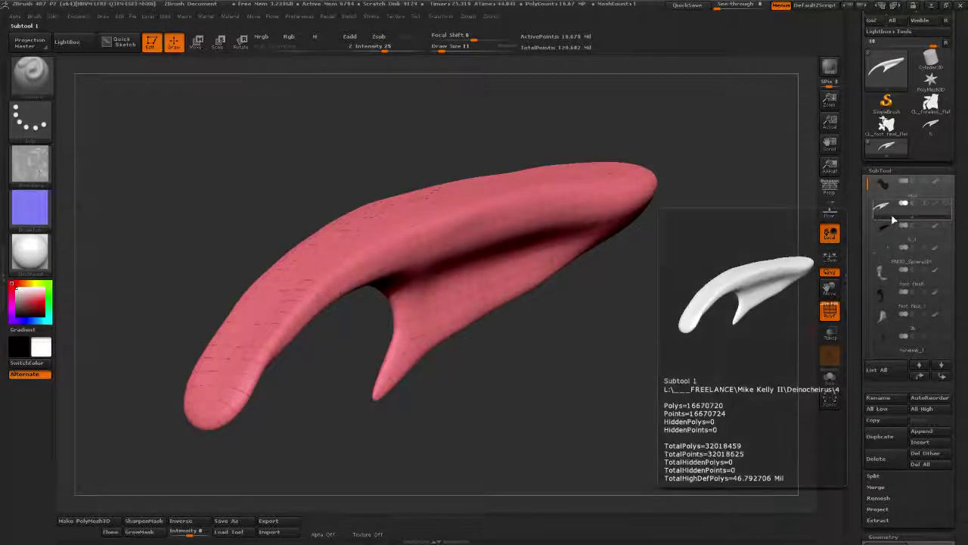
left_click(949, 227)
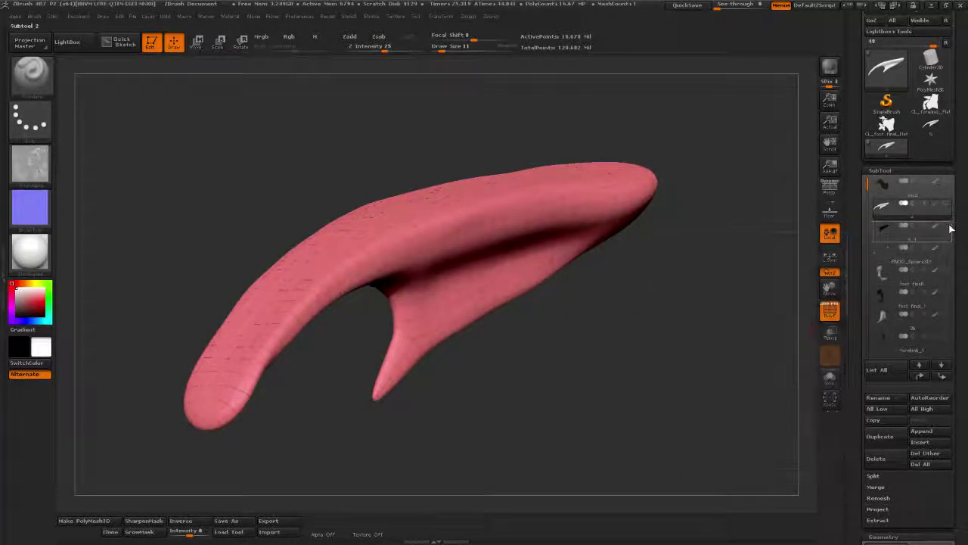
left_click(946, 227)
- Project all mesh detail from the visible original onto subtool 4, including its PolyPaint
left_click_drag(856, 330, 855, 254)
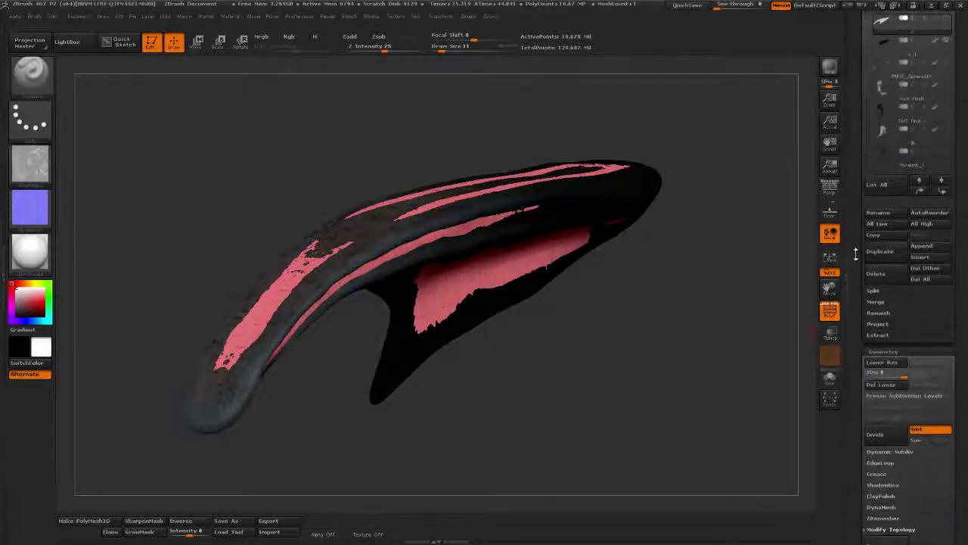
scroll(856, 253, "down", 3)
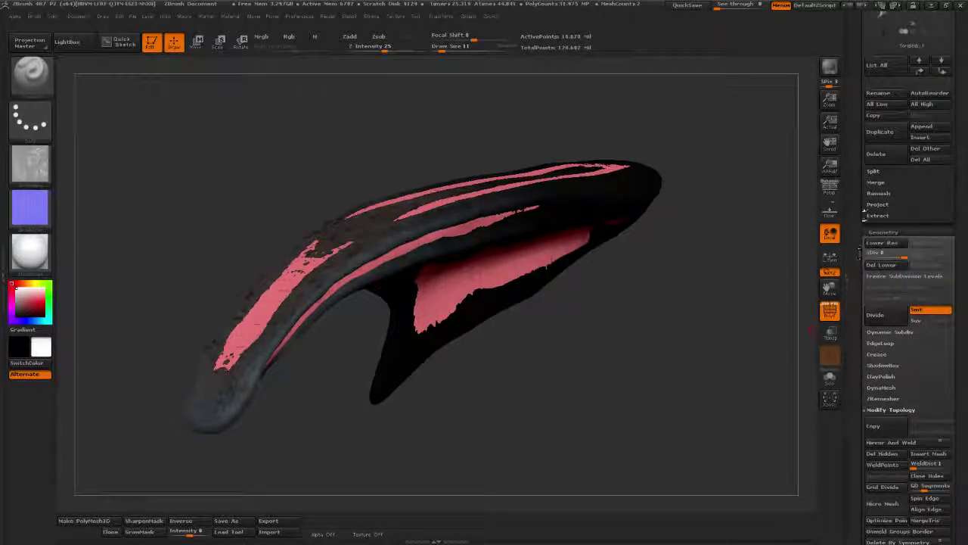
left_click(871, 205)
scroll(857, 219, "up", 2)
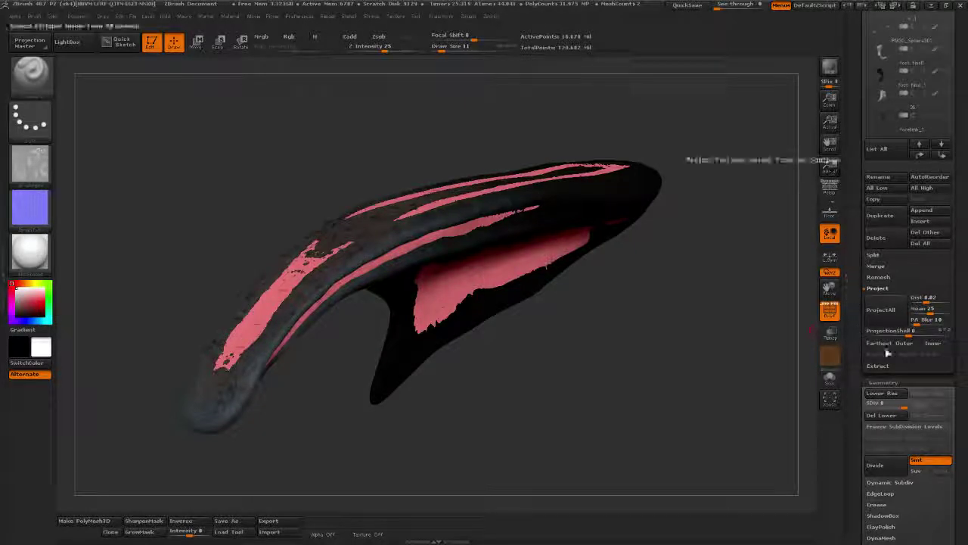
left_click(884, 310)
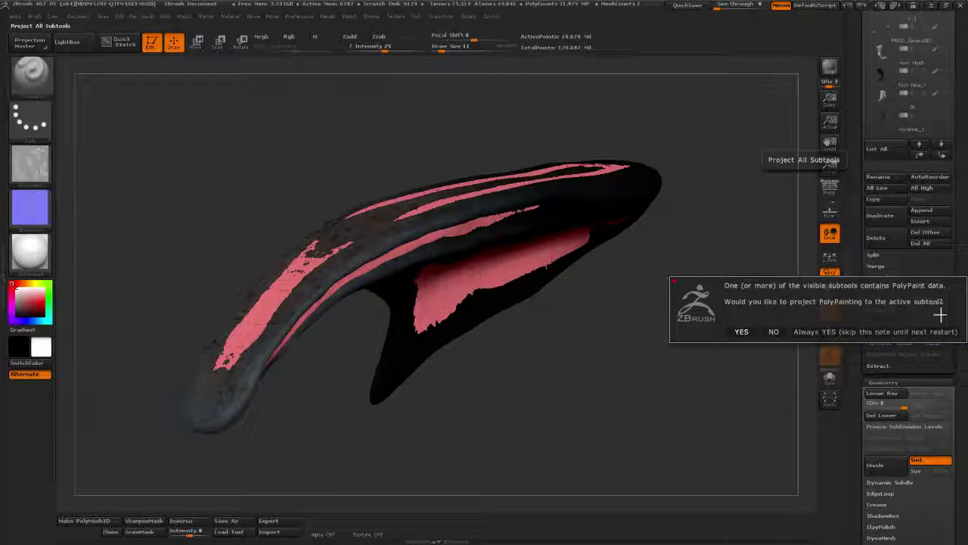
left_click(742, 331)
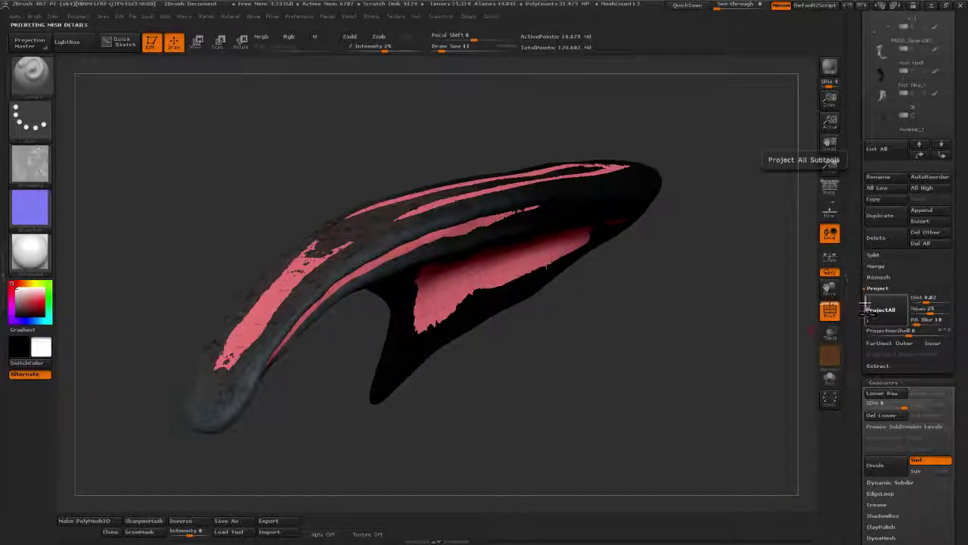